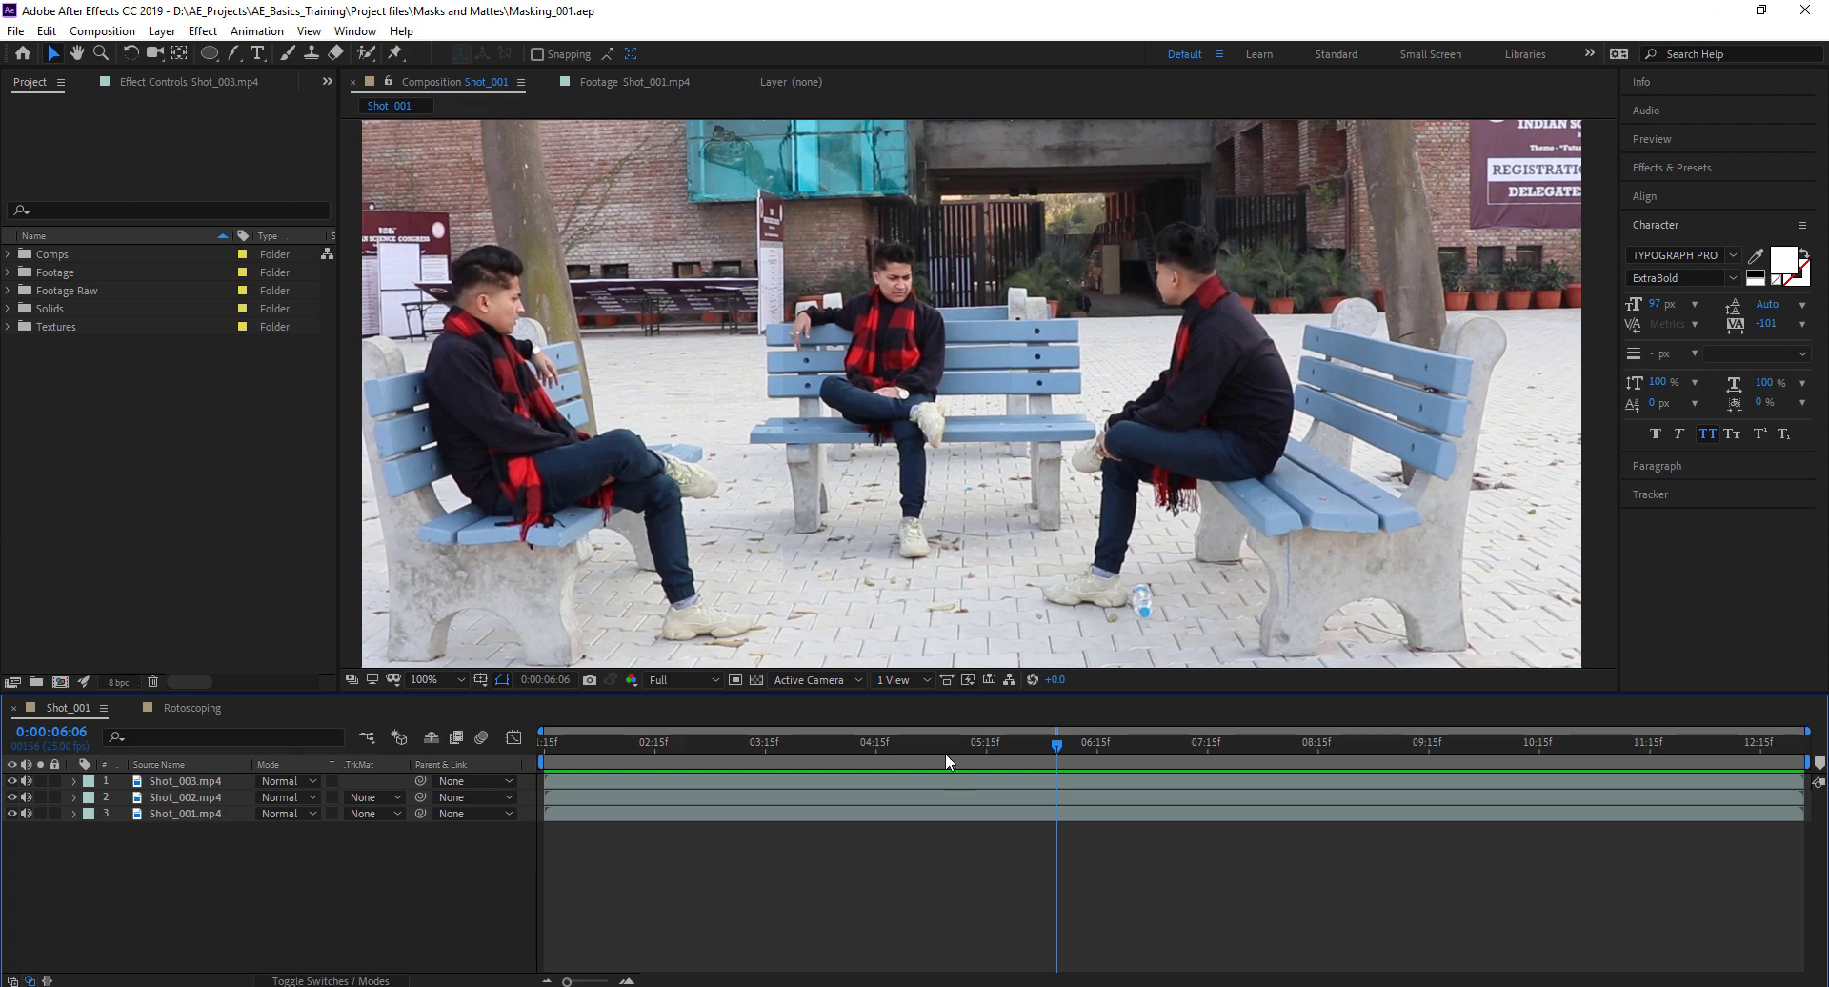
Scrub through the shot from about 3 to 6 seconds, then switch to the Rotoscoping composition
left_click_drag(946, 746, 910, 901)
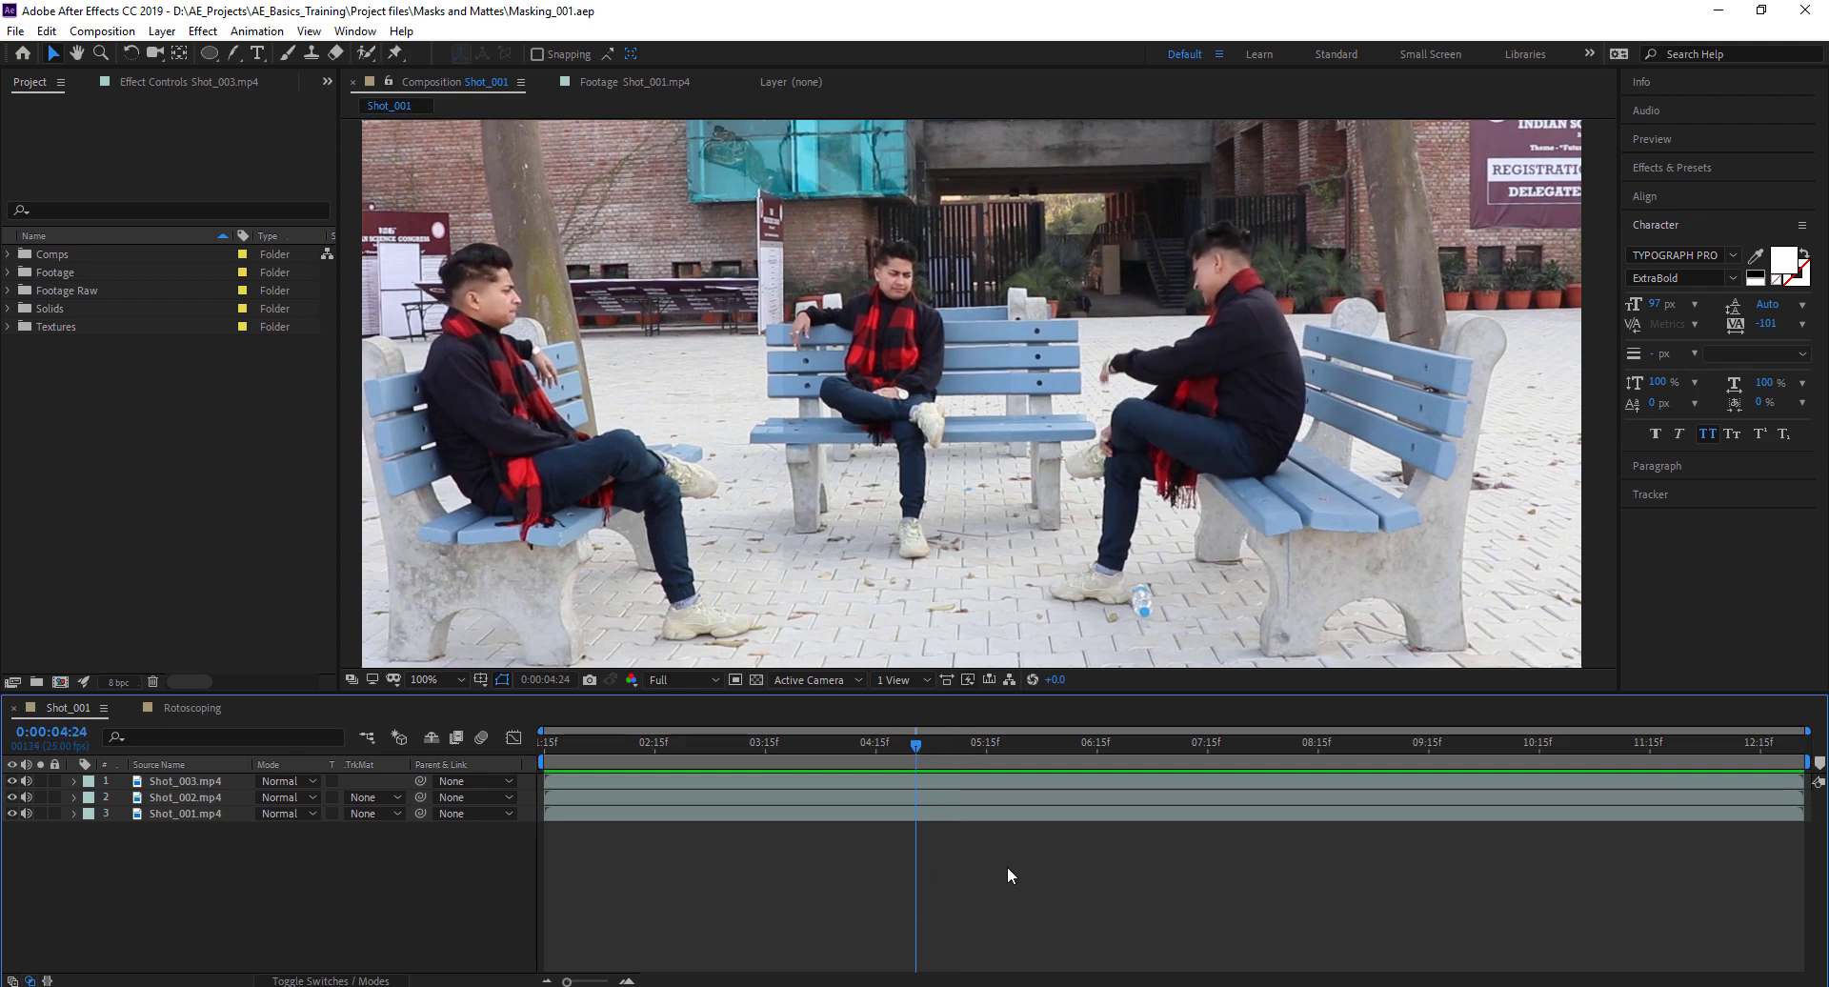
left_click_drag(952, 755, 1048, 757)
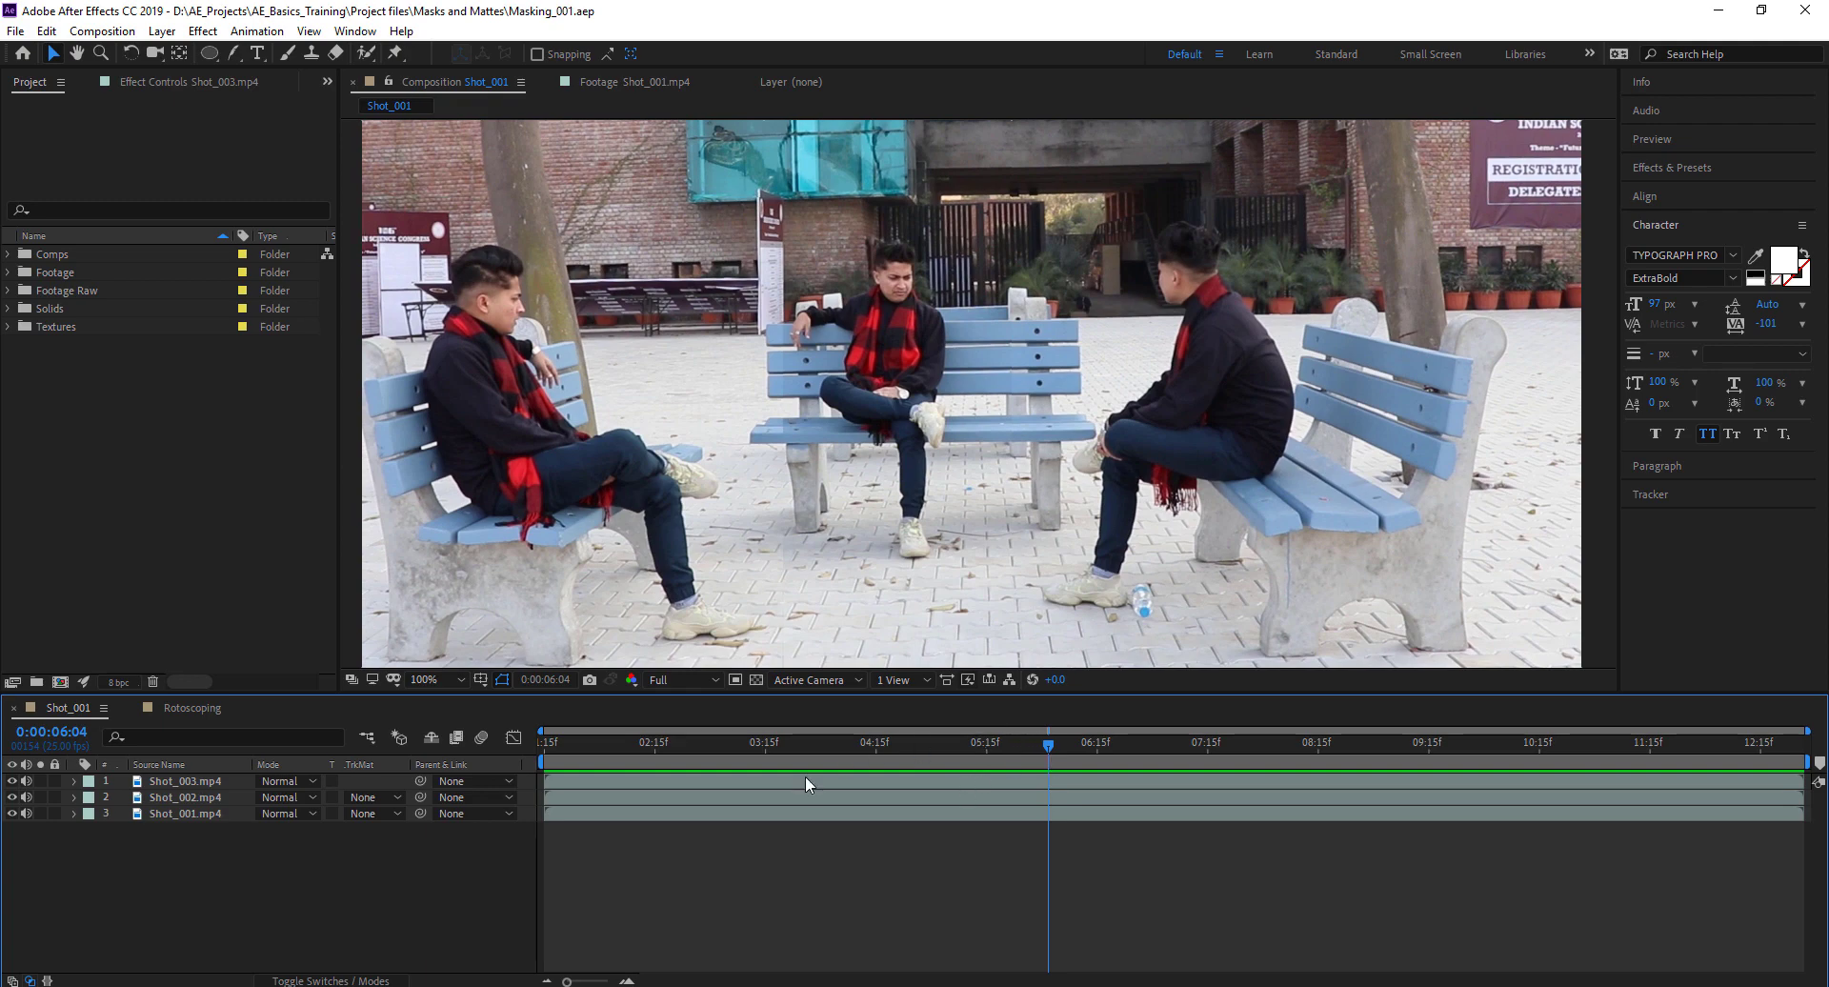
mouse_move(815, 746)
left_mouse_down()
mouse_move(768, 745)
mouse_move(911, 747)
mouse_move(792, 745)
left_mouse_up()
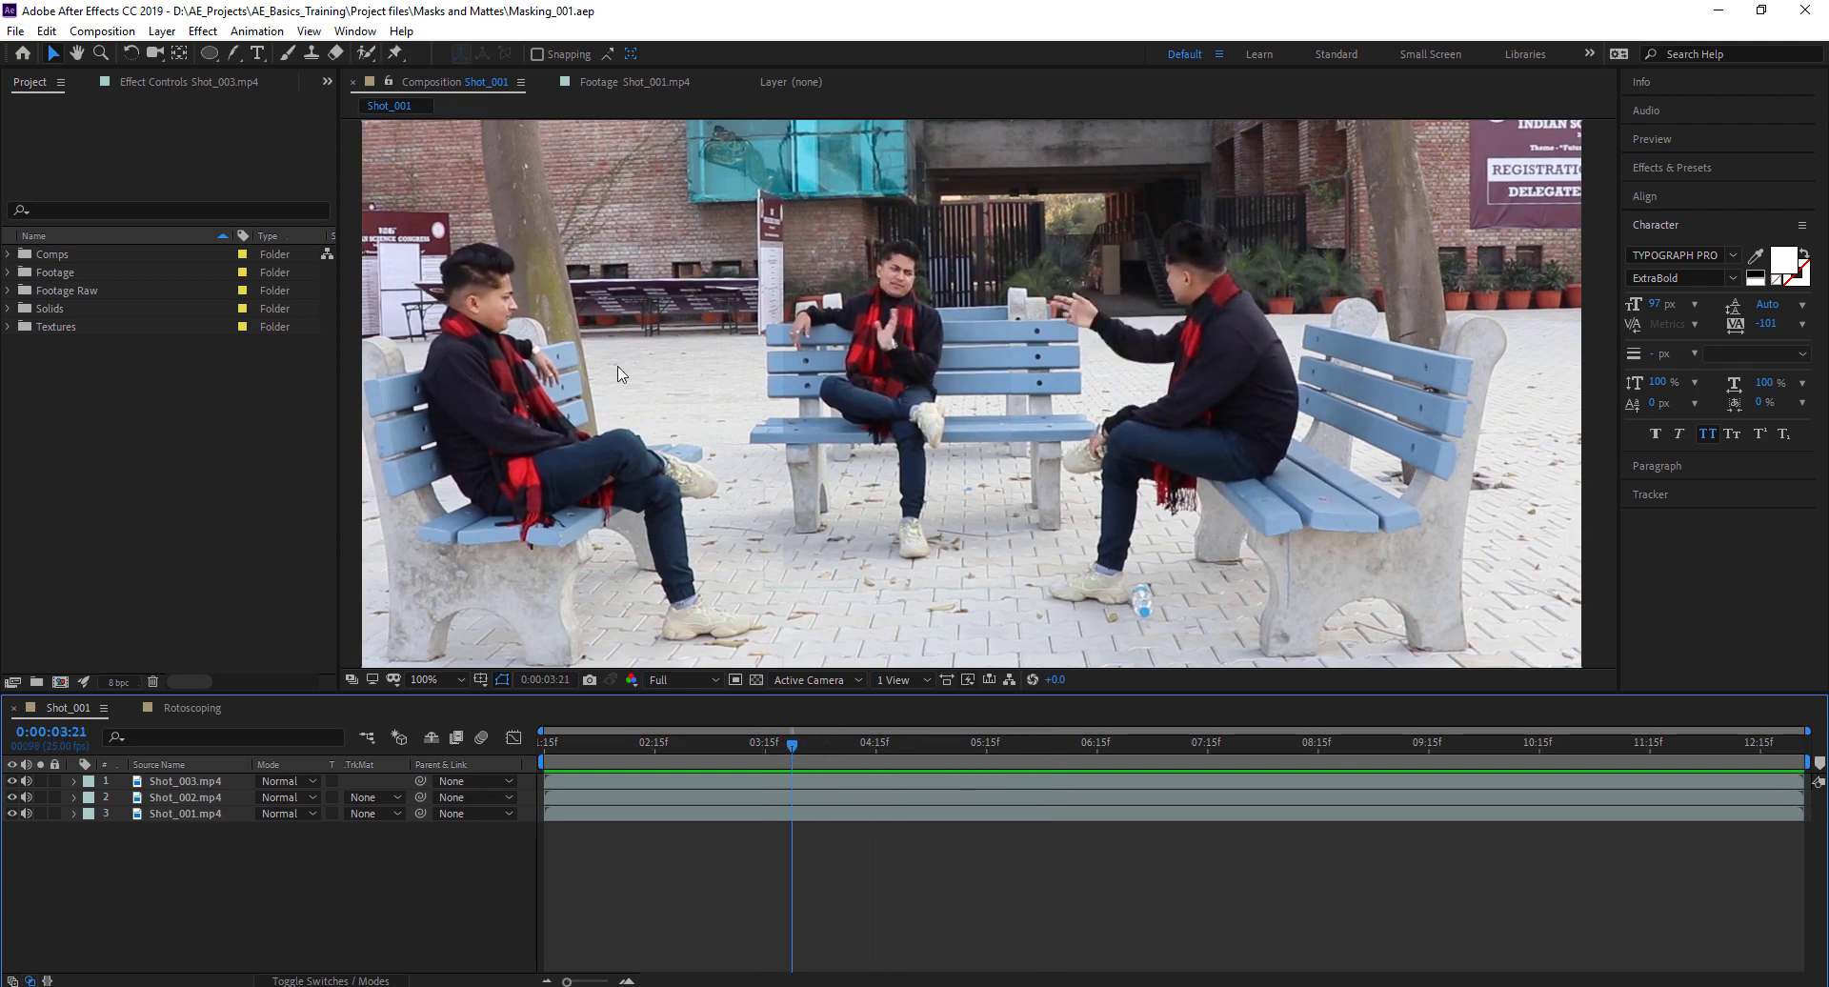
left_click_drag(875, 742, 1044, 768)
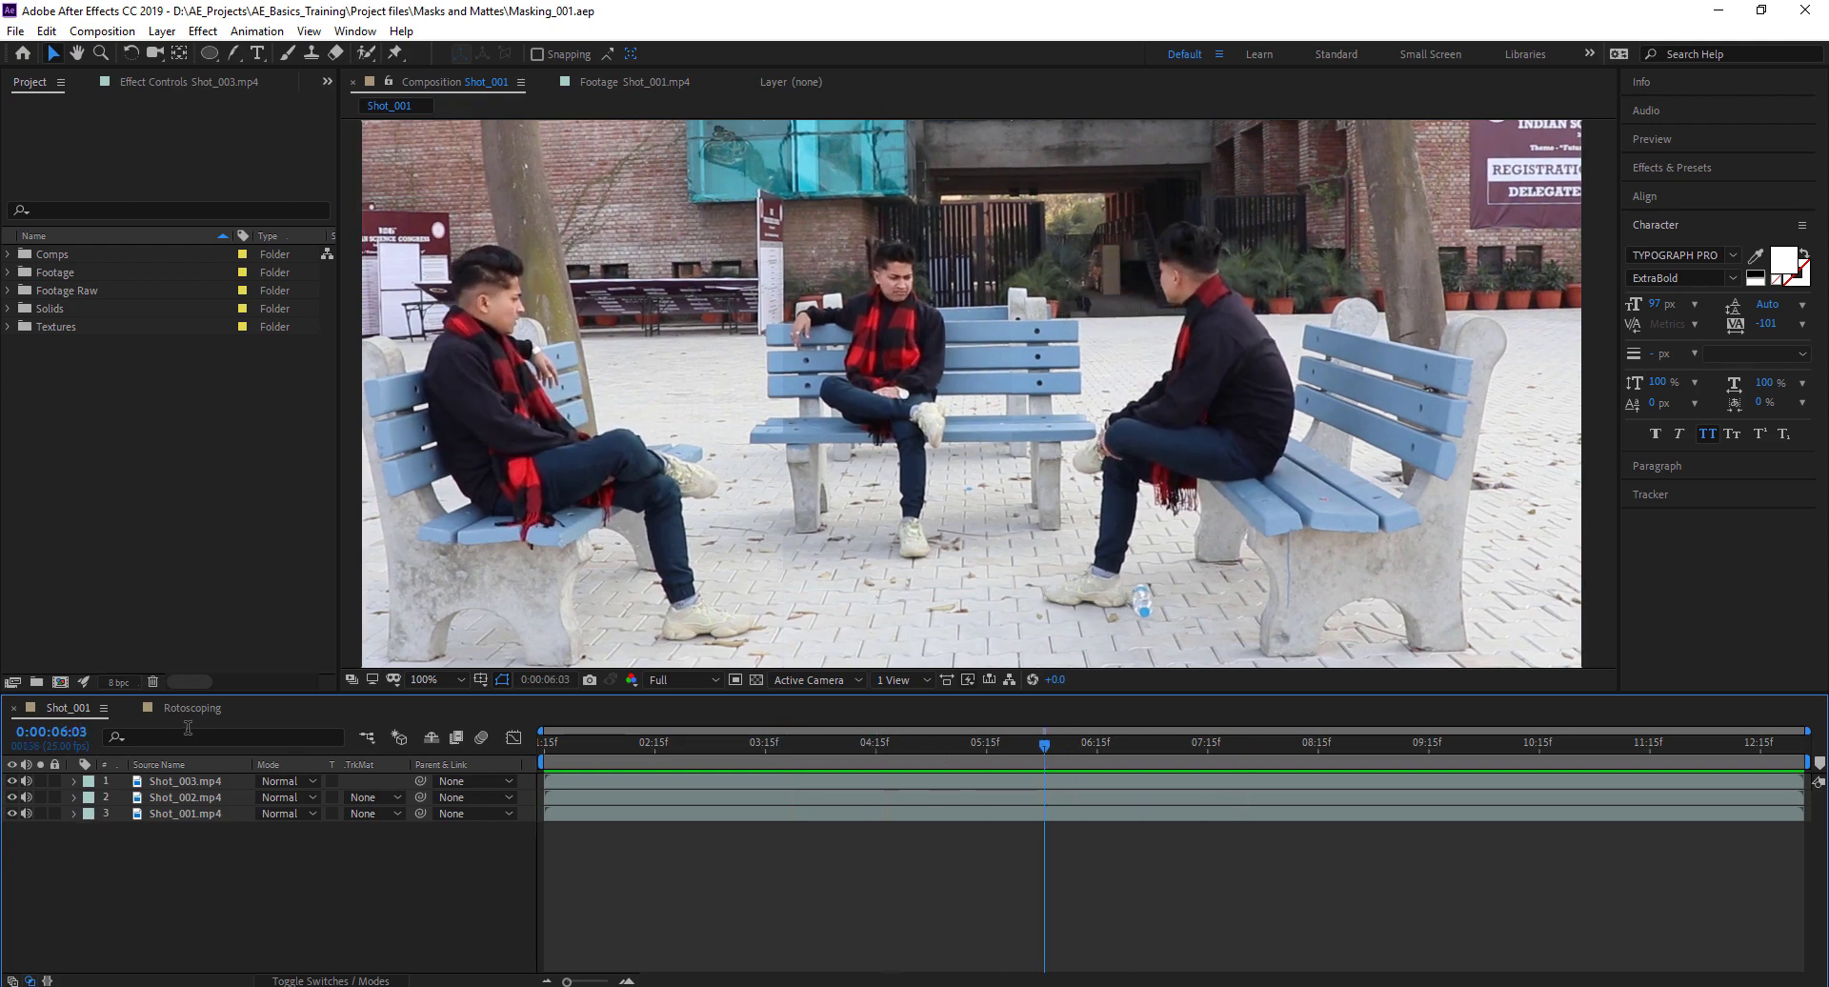
left_click(205, 714)
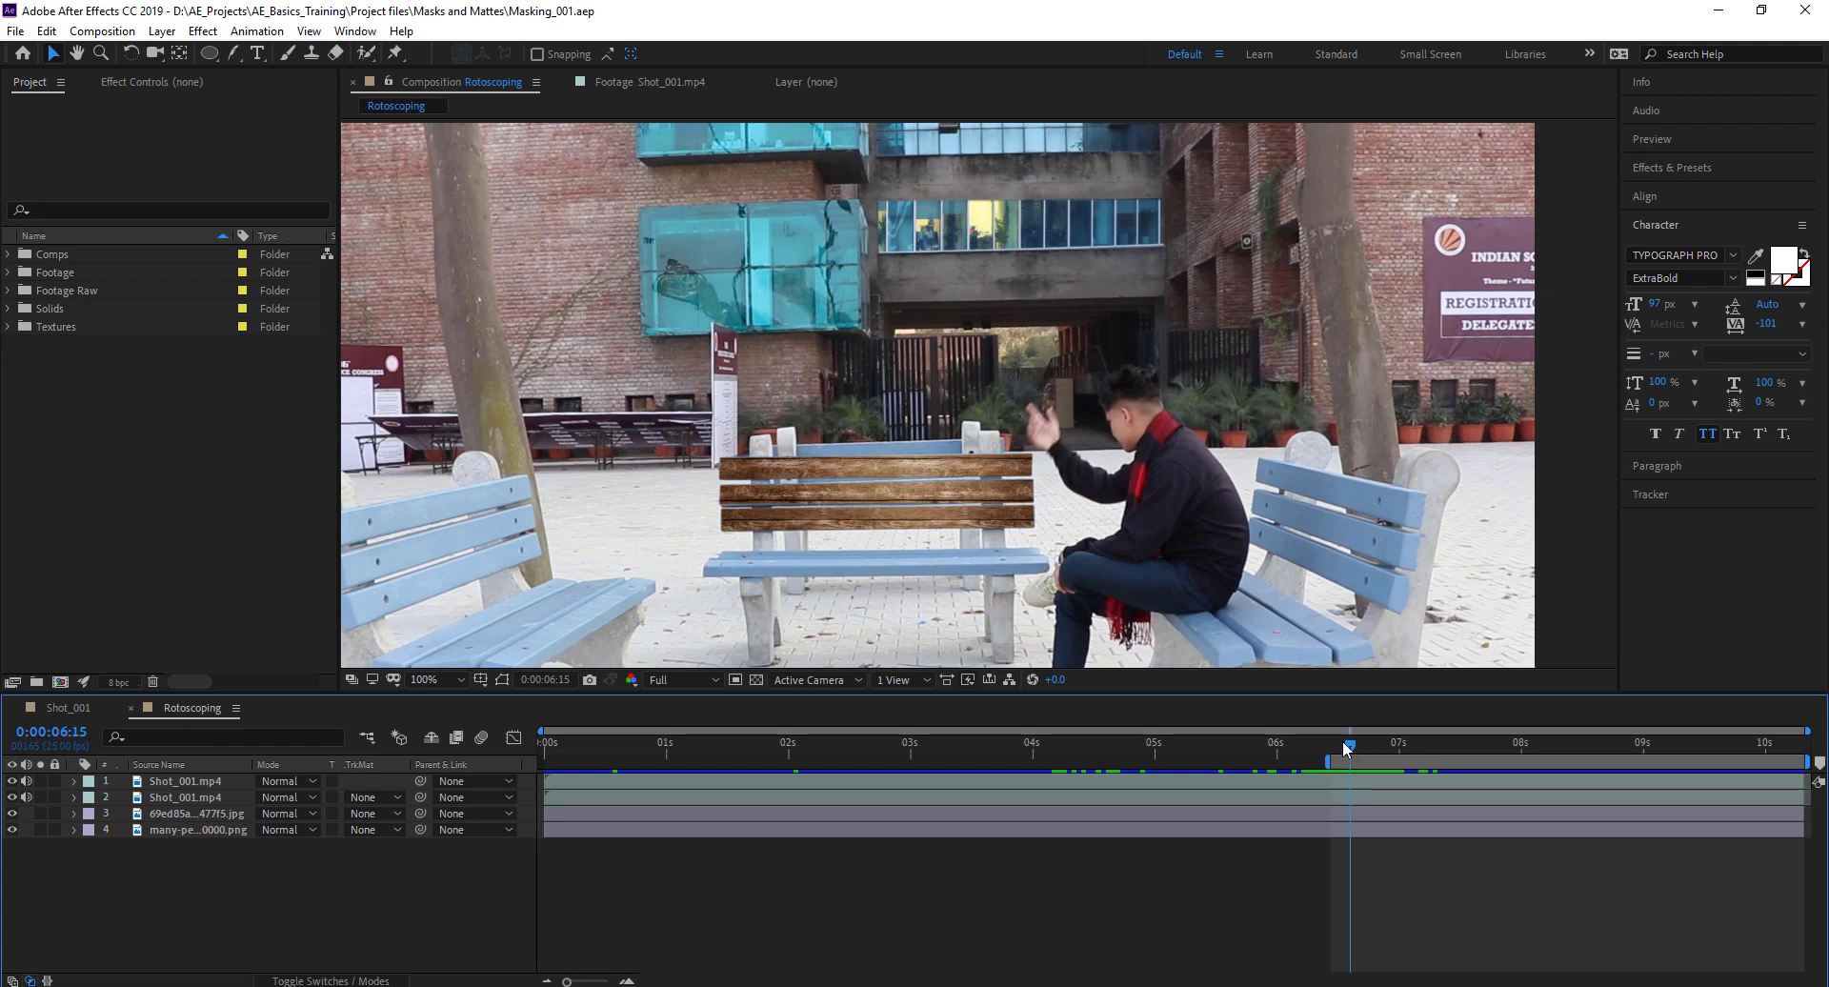
mouse_move(1346, 750)
left_mouse_down()
mouse_move(1400, 770)
mouse_move(1364, 736)
mouse_move(1390, 756)
mouse_move(1355, 748)
mouse_move(1392, 748)
mouse_move(1361, 736)
mouse_move(1376, 739)
left_mouse_up()
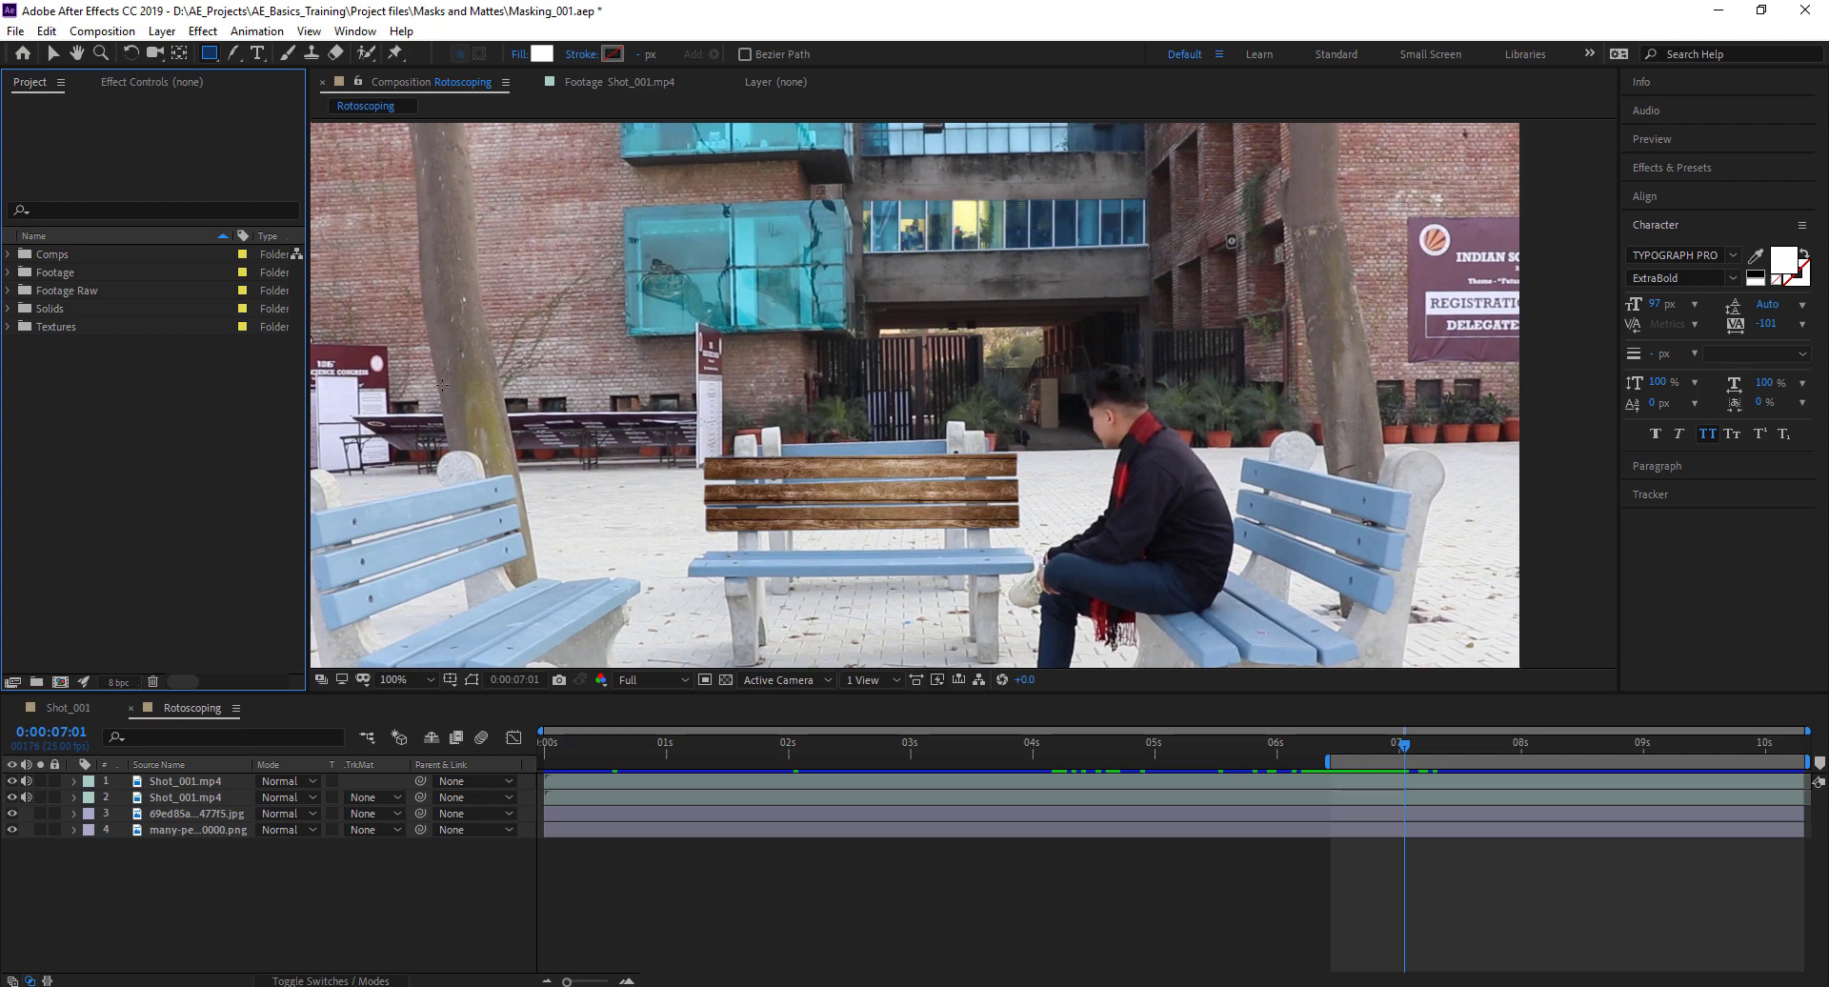
Create a new 1280×720, 25 fps composition named Masking
left_click(125, 35)
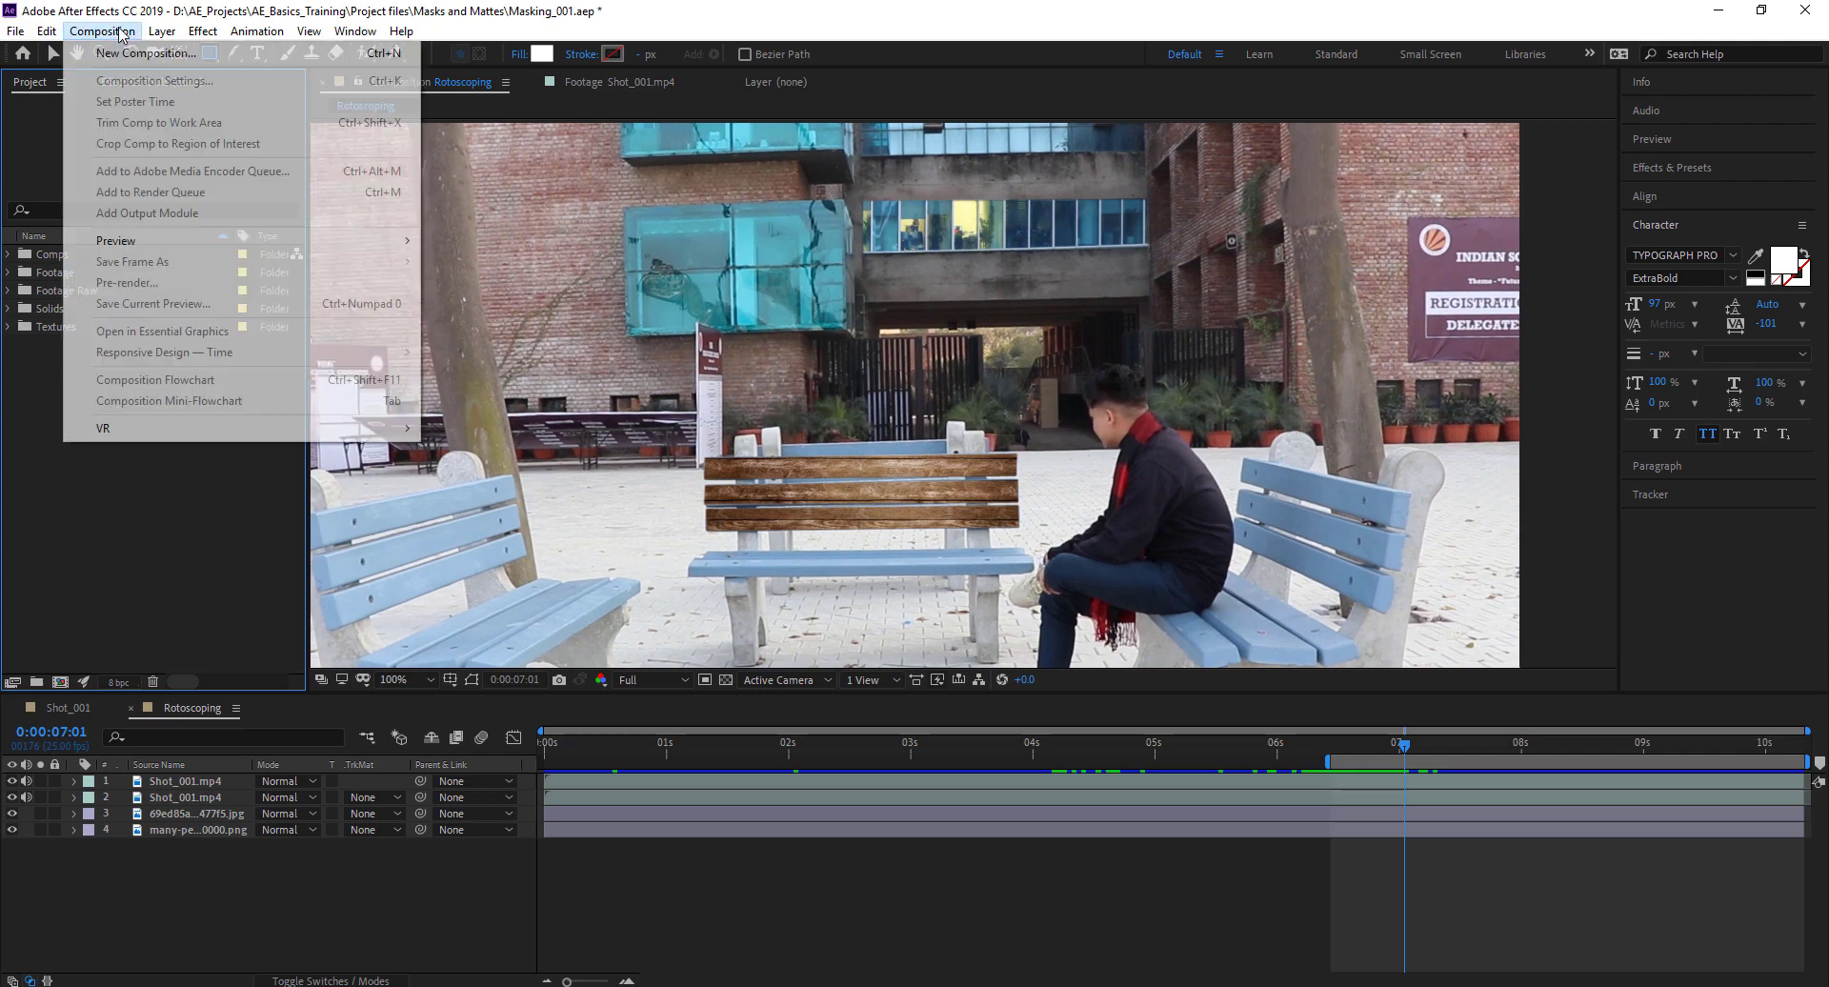
left_click(179, 60)
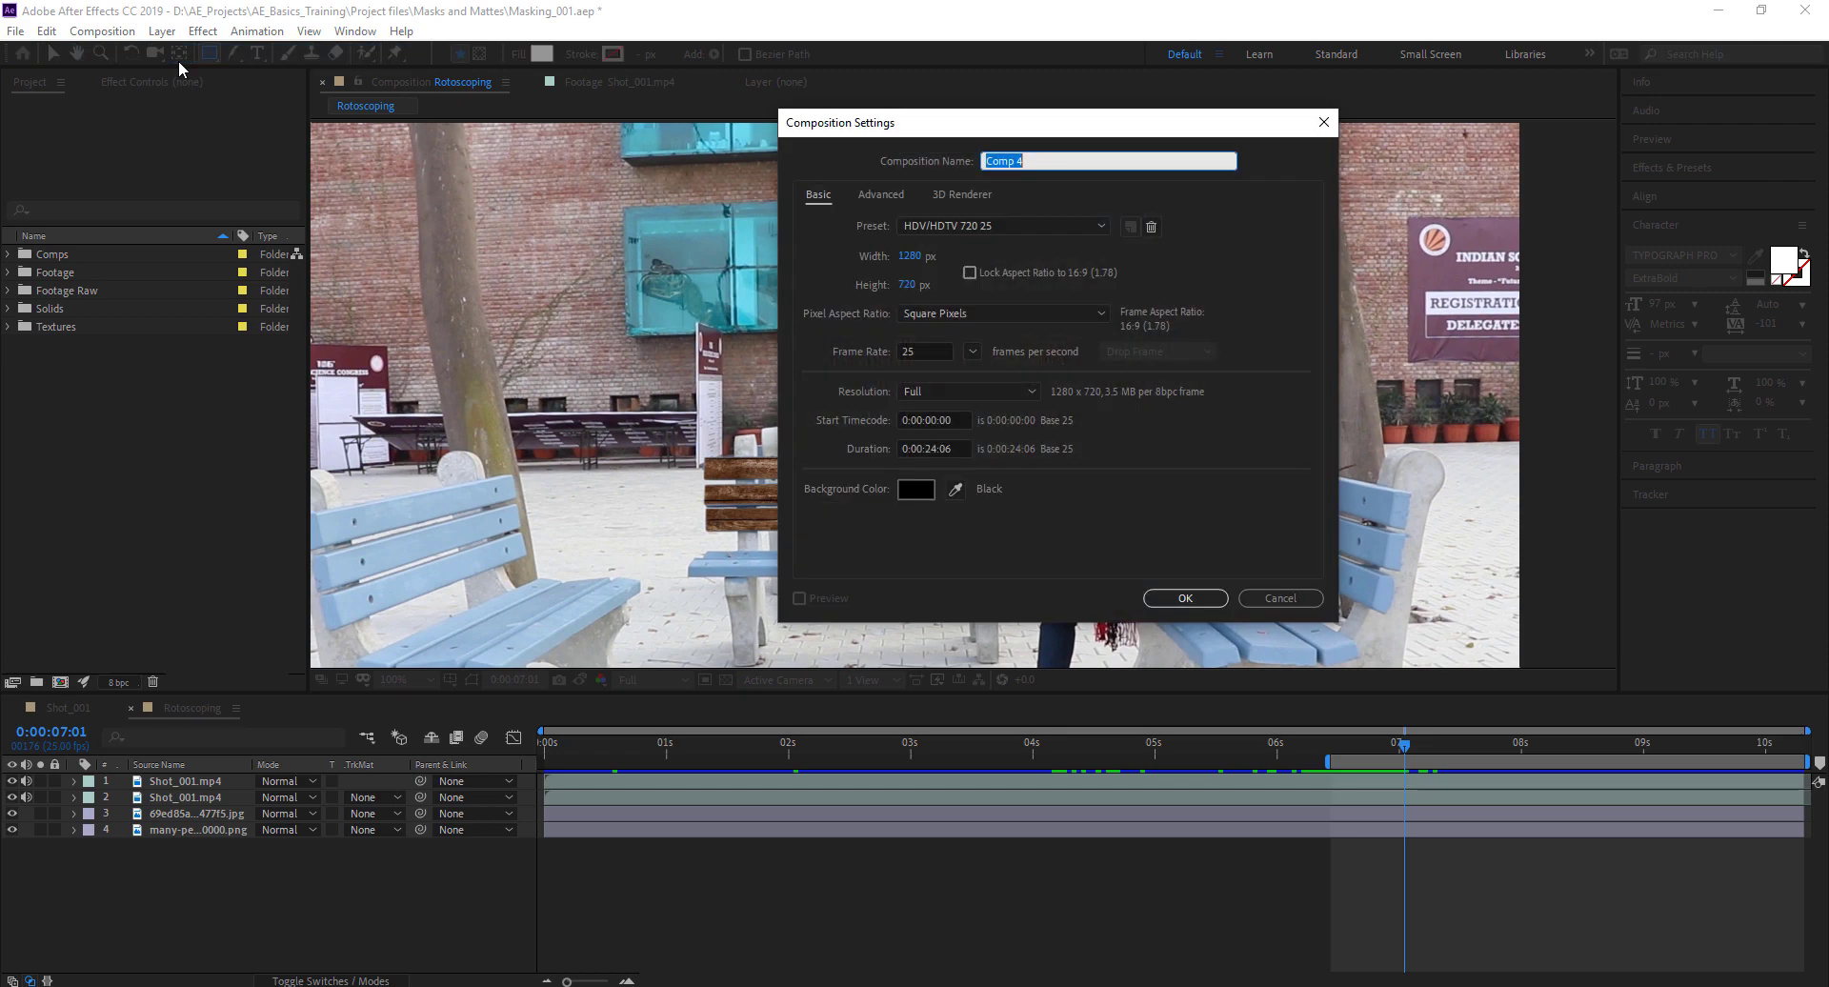
type("Masking")
left_click(1196, 602)
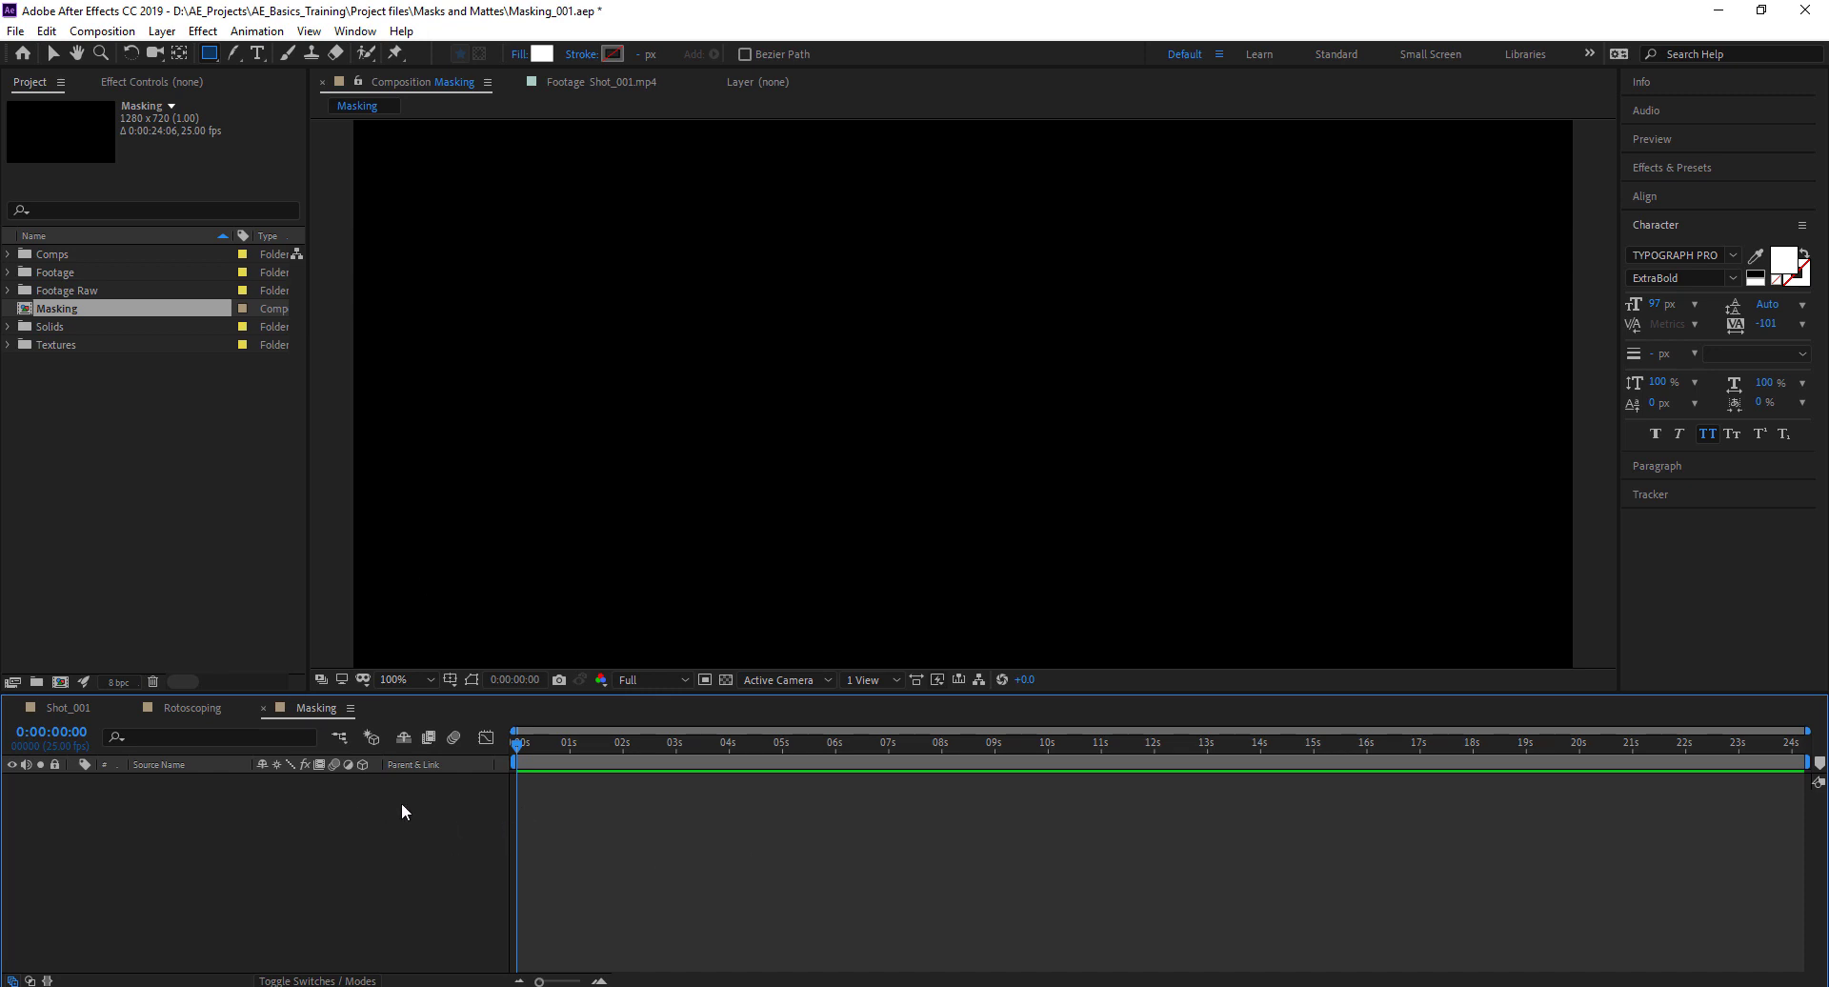
left_click(210, 53)
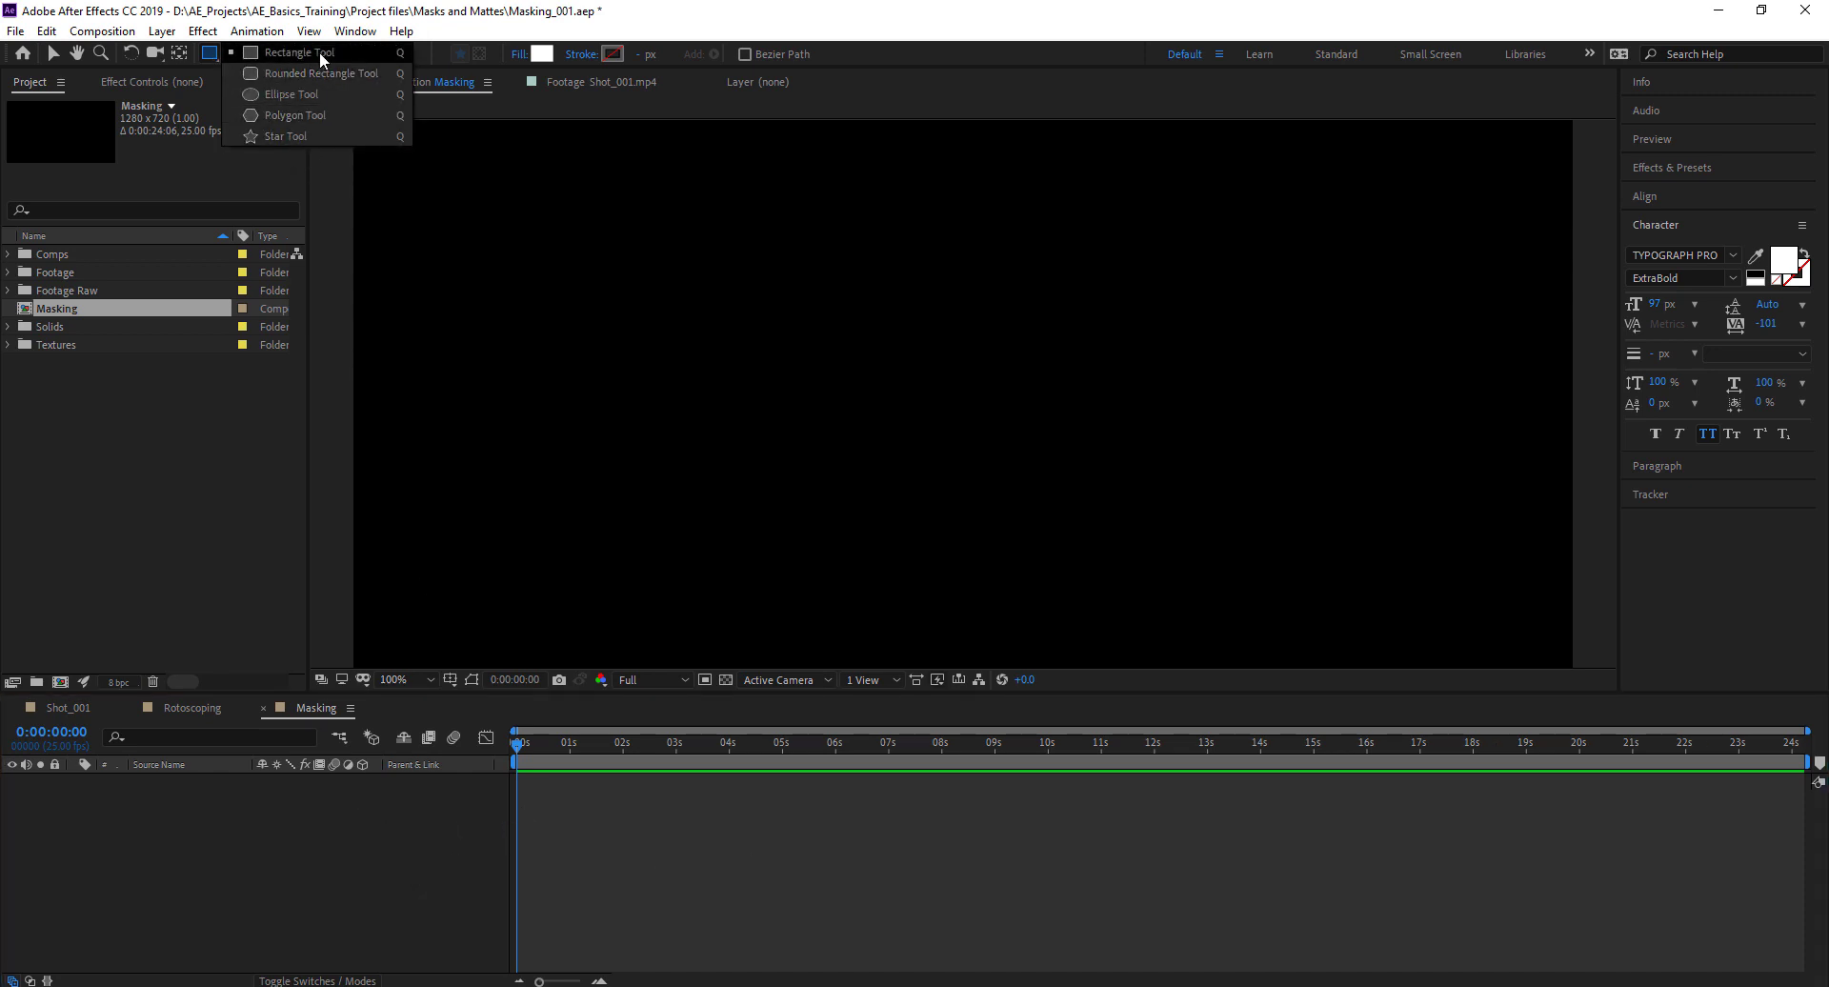
left_click(291, 136)
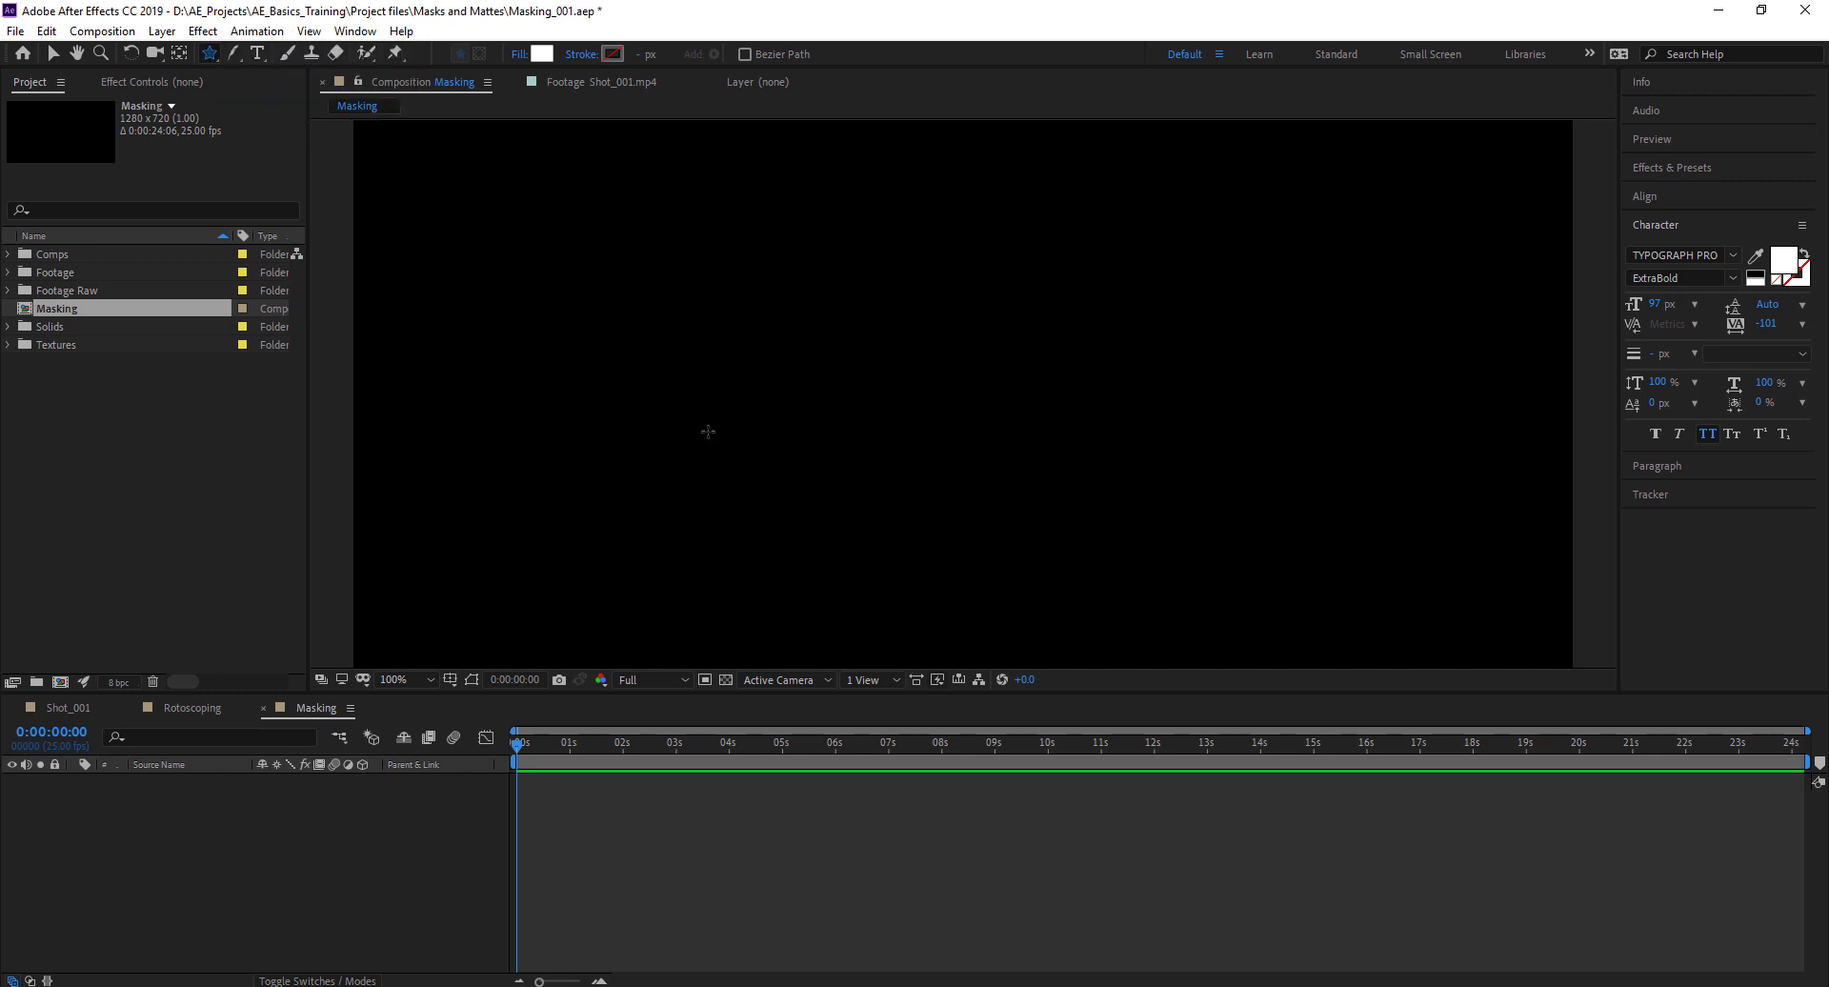
mouse_move(848, 326)
left_mouse_down()
mouse_move(1026, 469)
mouse_move(970, 460)
left_mouse_up()
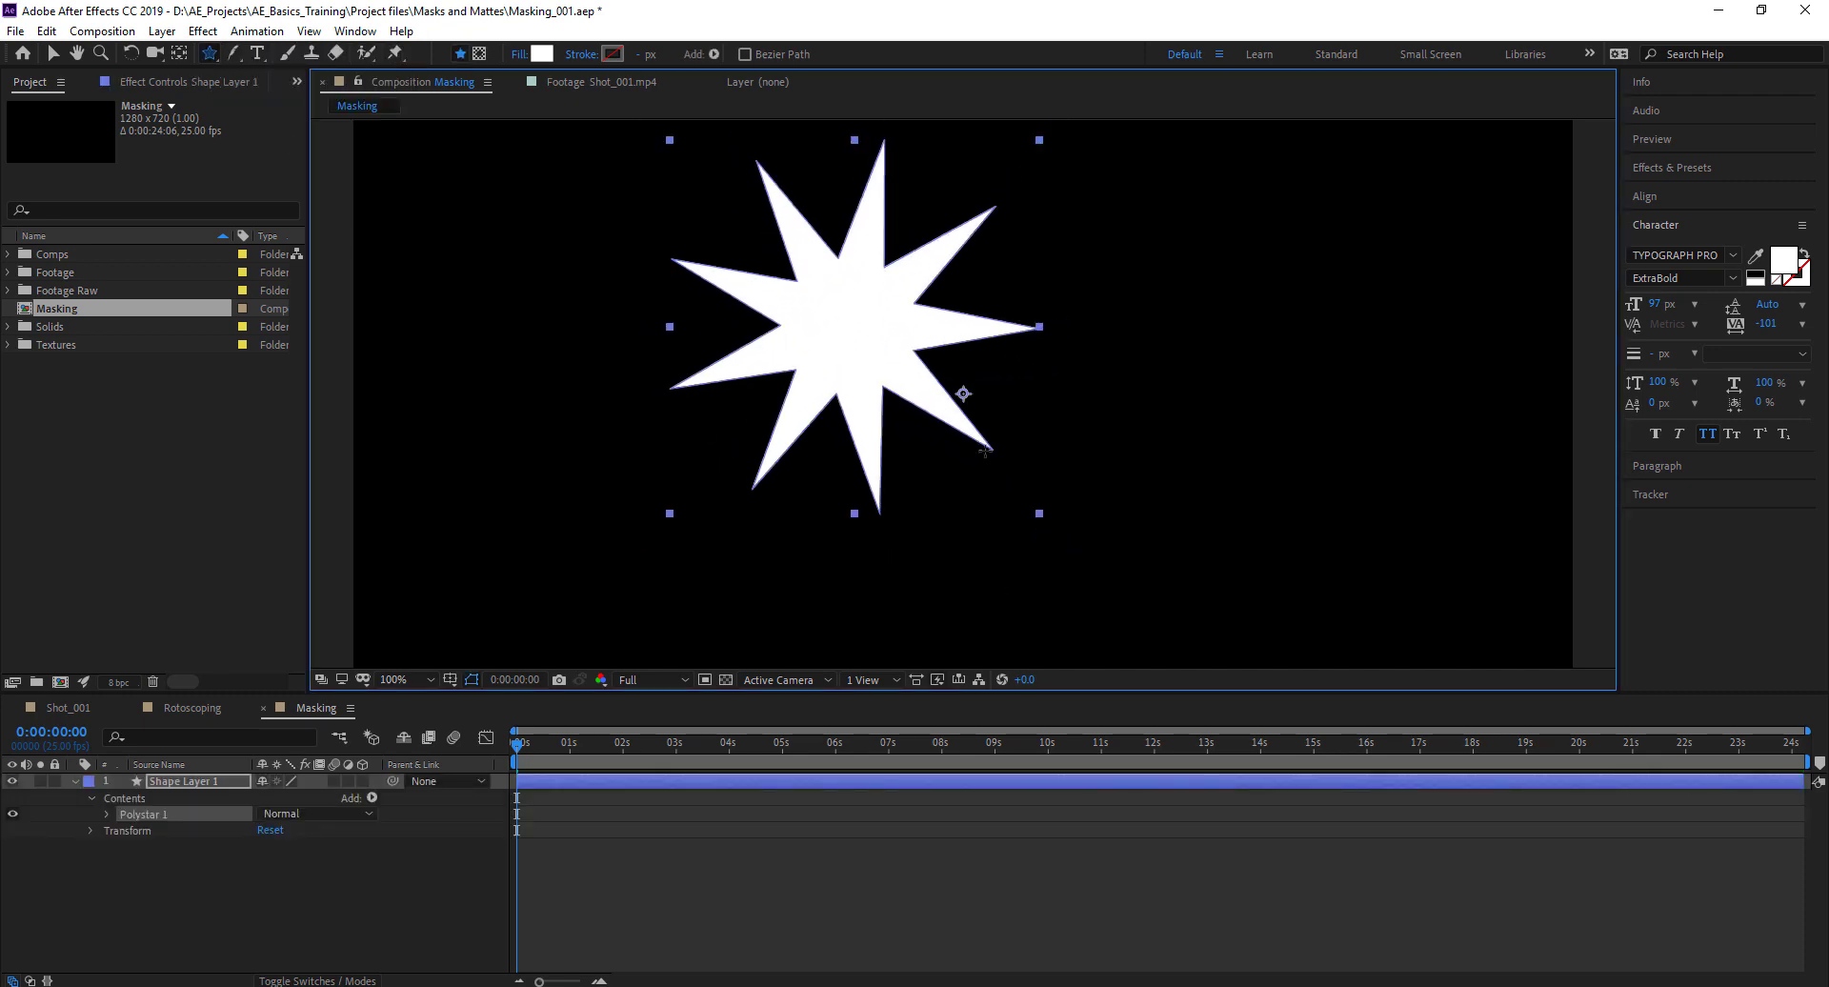
left_click_drag(158, 939, 240, 481)
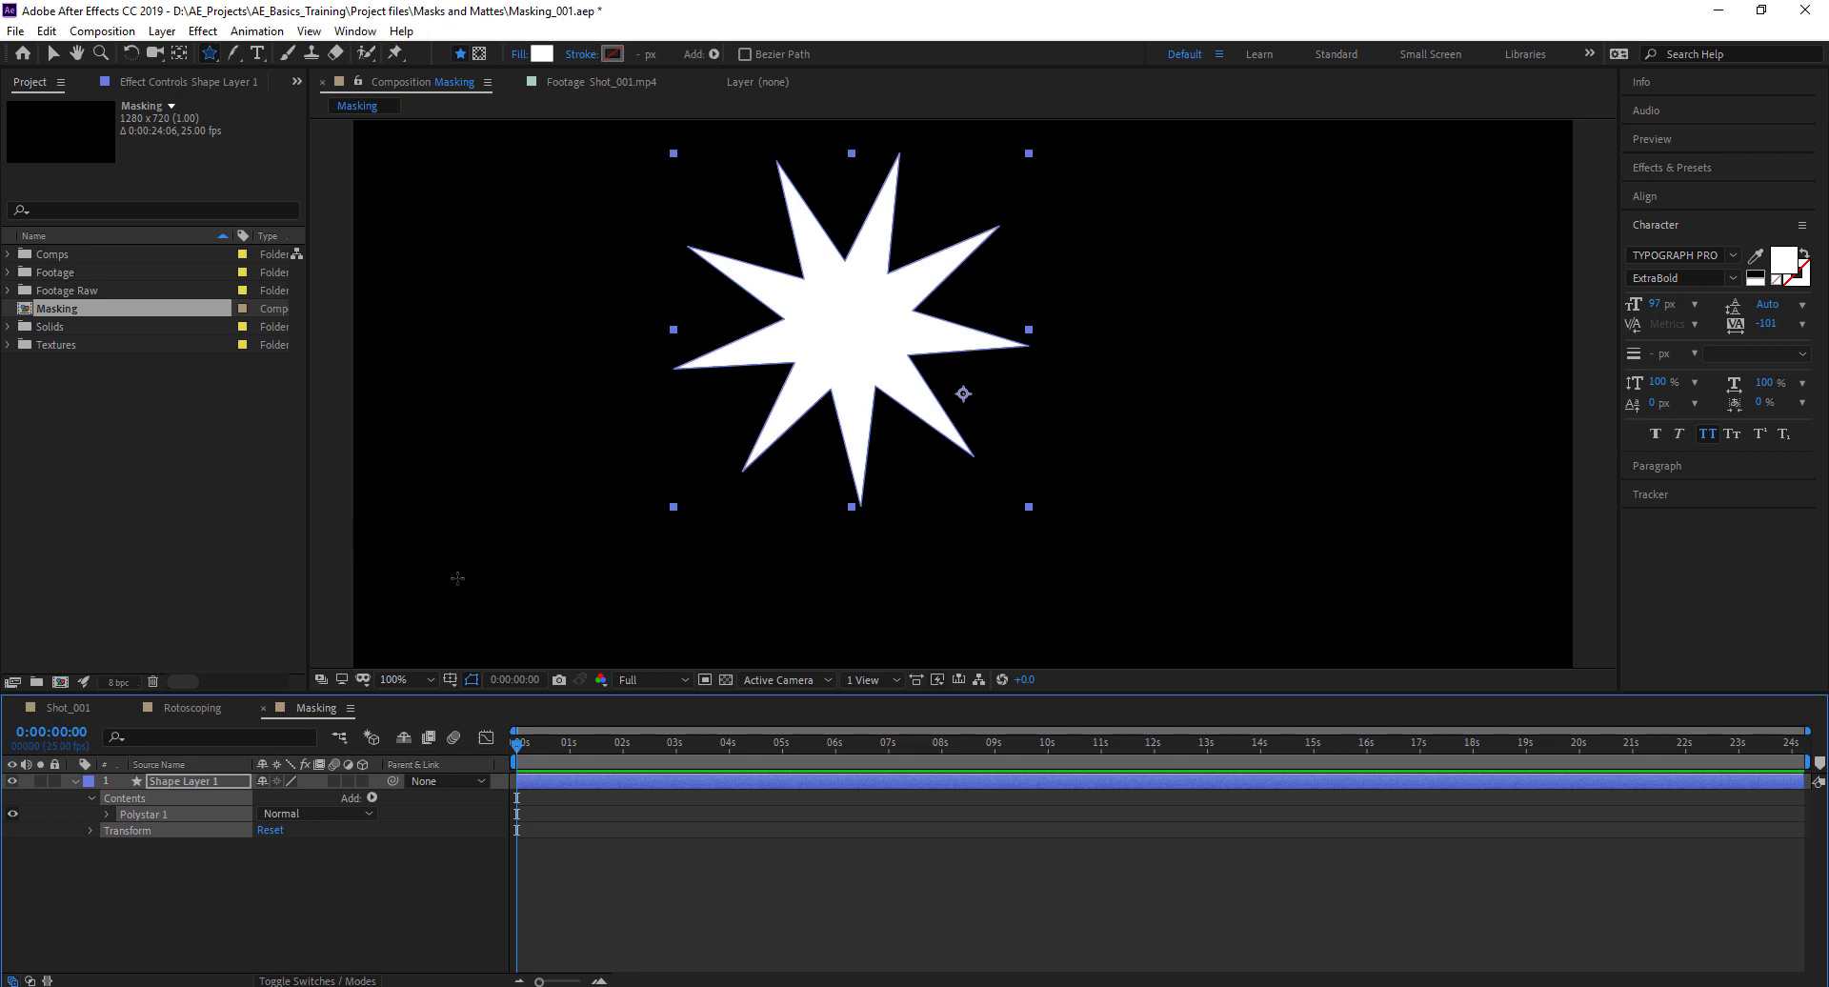
left_click(194, 887)
left_click_drag(165, 893, 264, 688)
left_click_drag(249, 892, 243, 665)
key("Delete")
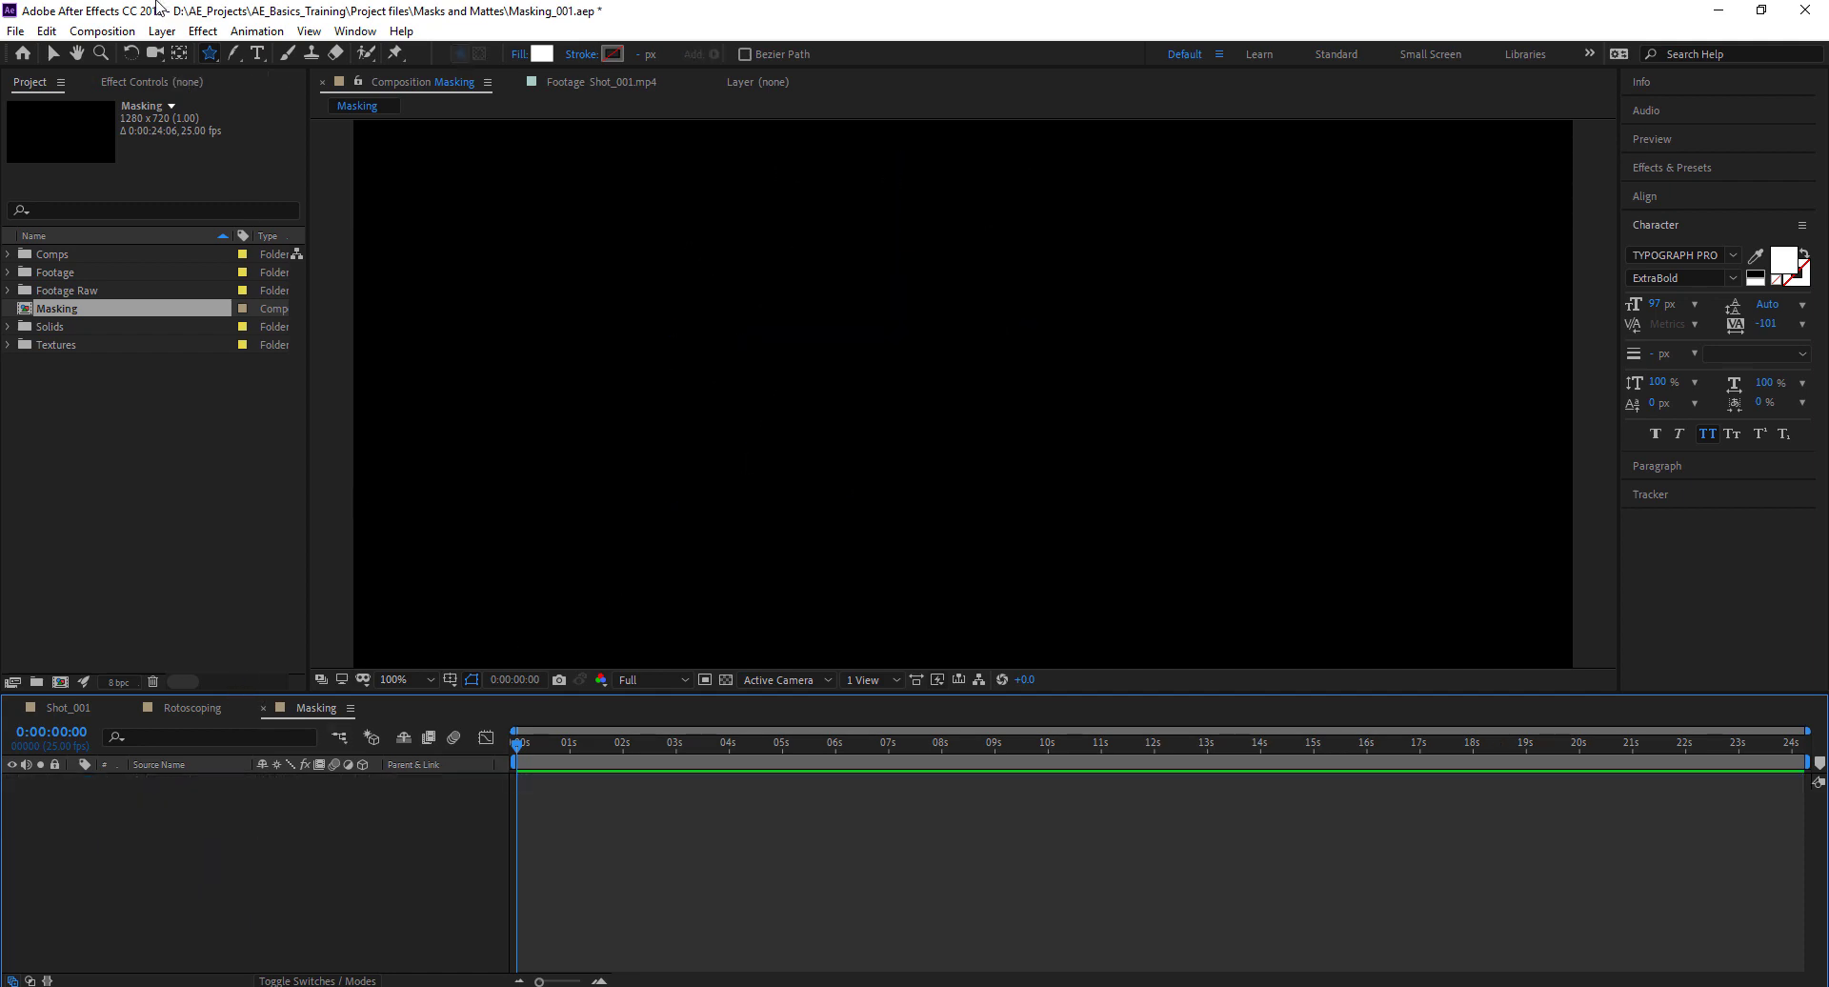
Add a full-frame solid layer coloured light blue 34BFFF
left_click(162, 30)
mouse_move(286, 53)
left_click(606, 75)
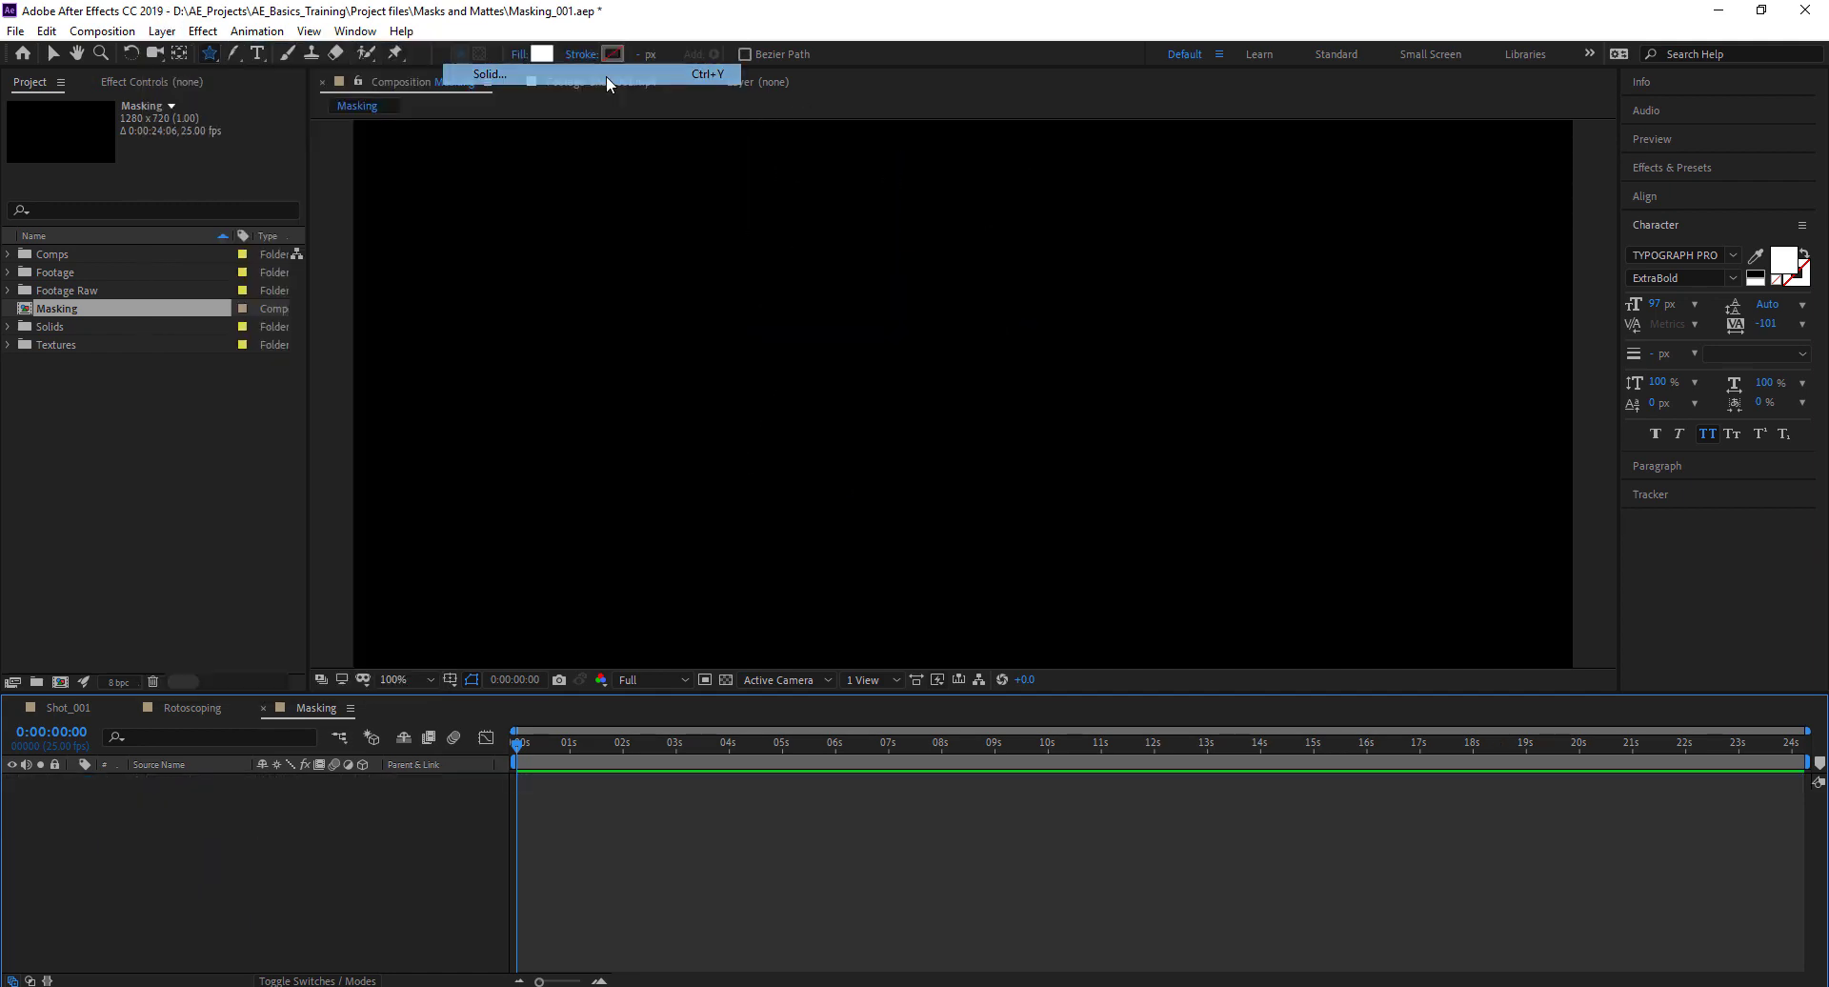
left_click(854, 488)
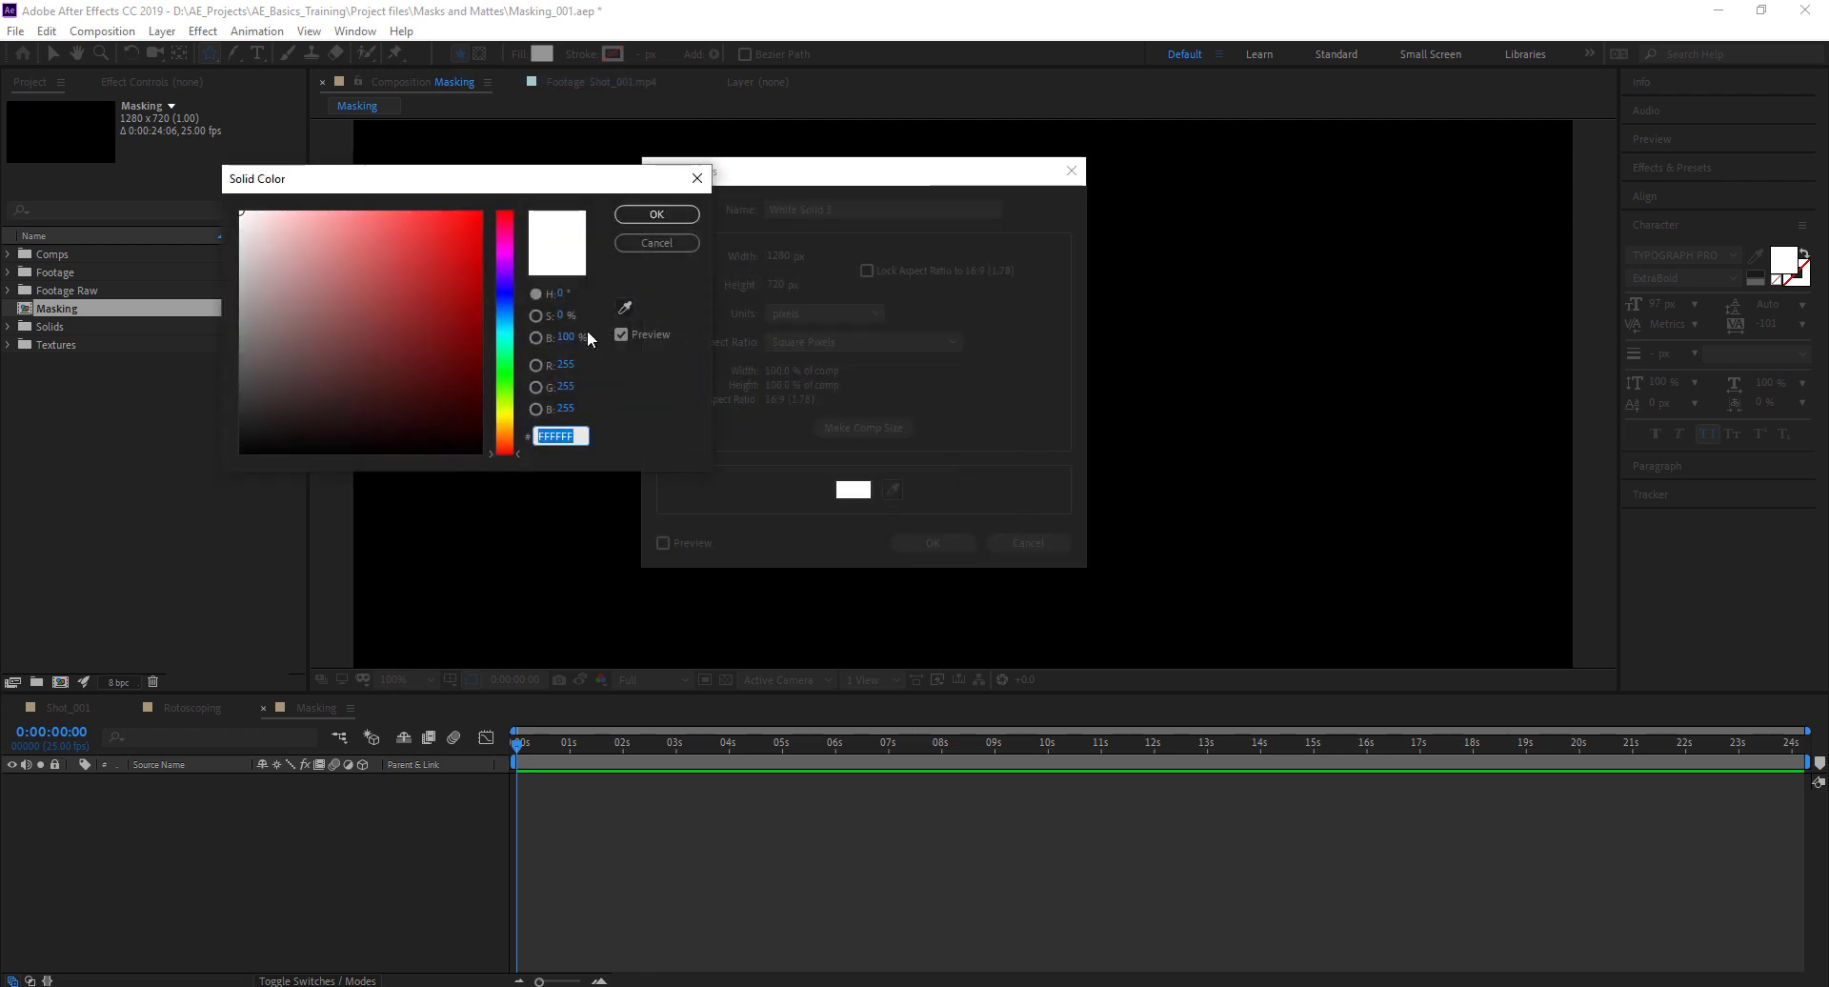
left_click_drag(507, 302, 504, 320)
left_click_drag(444, 250, 433, 53)
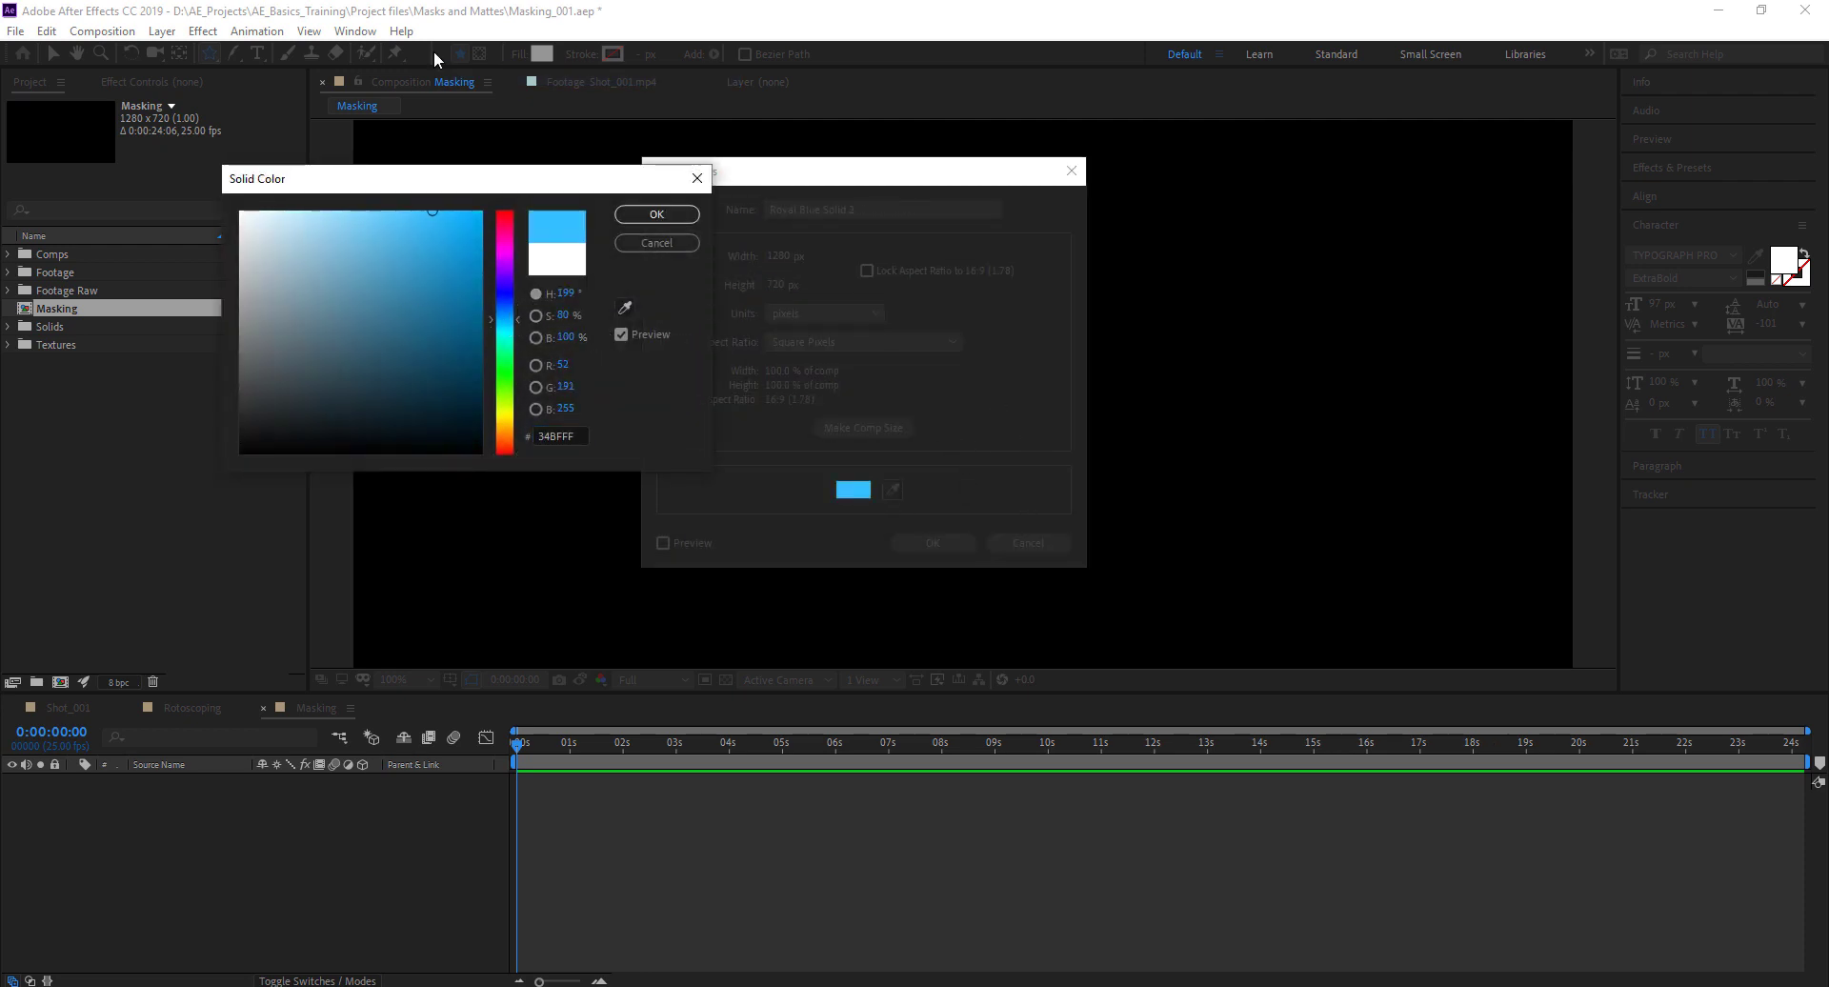
key("Return")
key("Return")
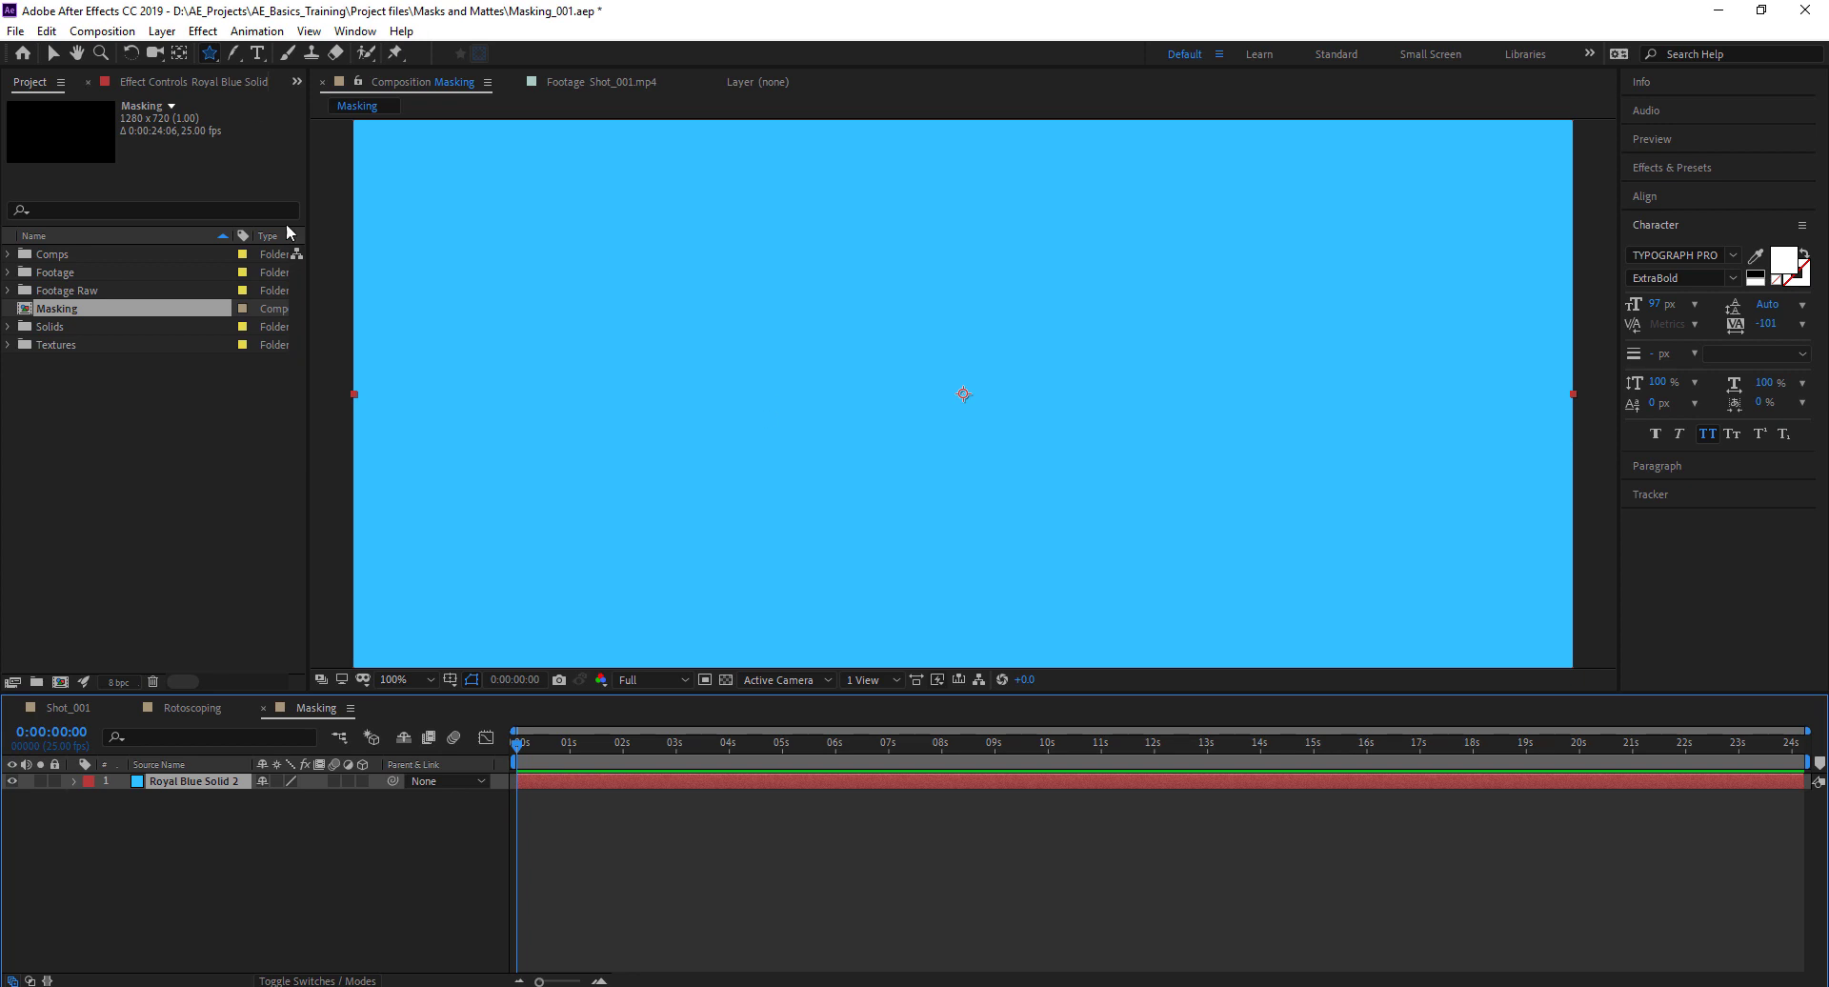
left_click(169, 848)
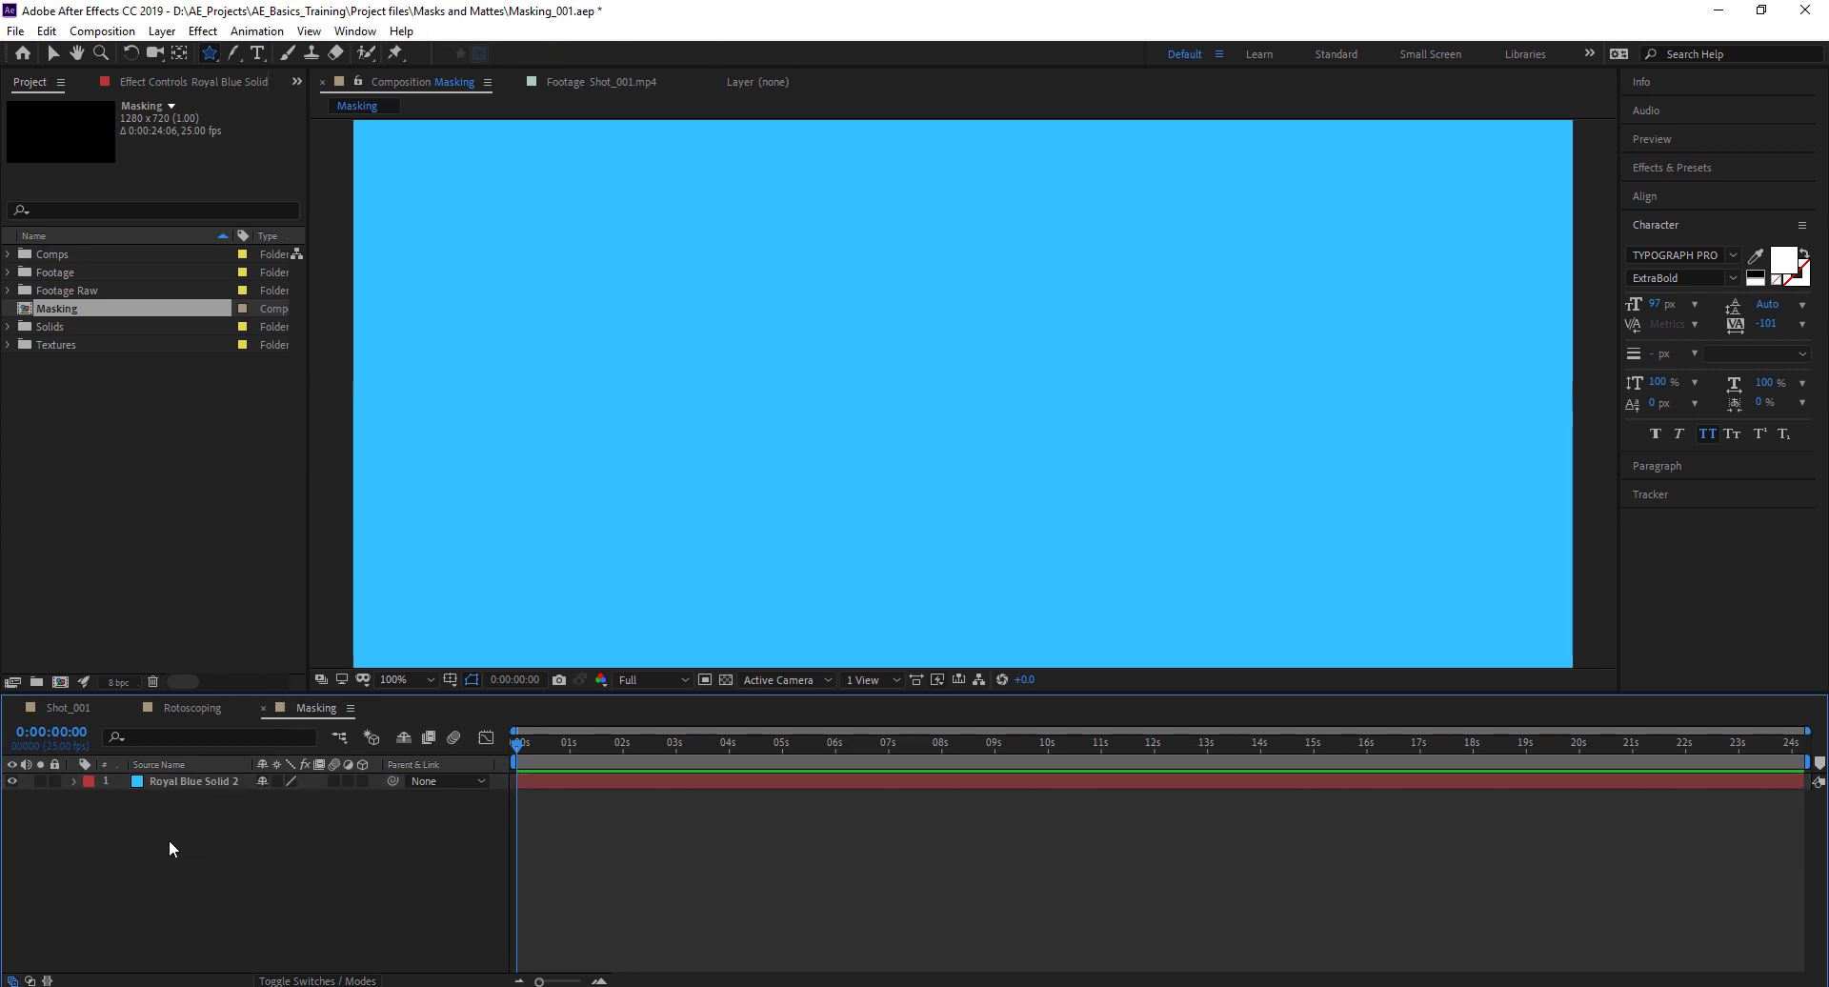
left_click(189, 781)
left_click_drag(210, 52, 313, 54)
mouse_move(559, 204)
left_mouse_down()
mouse_move(784, 368)
mouse_move(809, 365)
left_mouse_up()
left_click_drag(895, 276, 1138, 465)
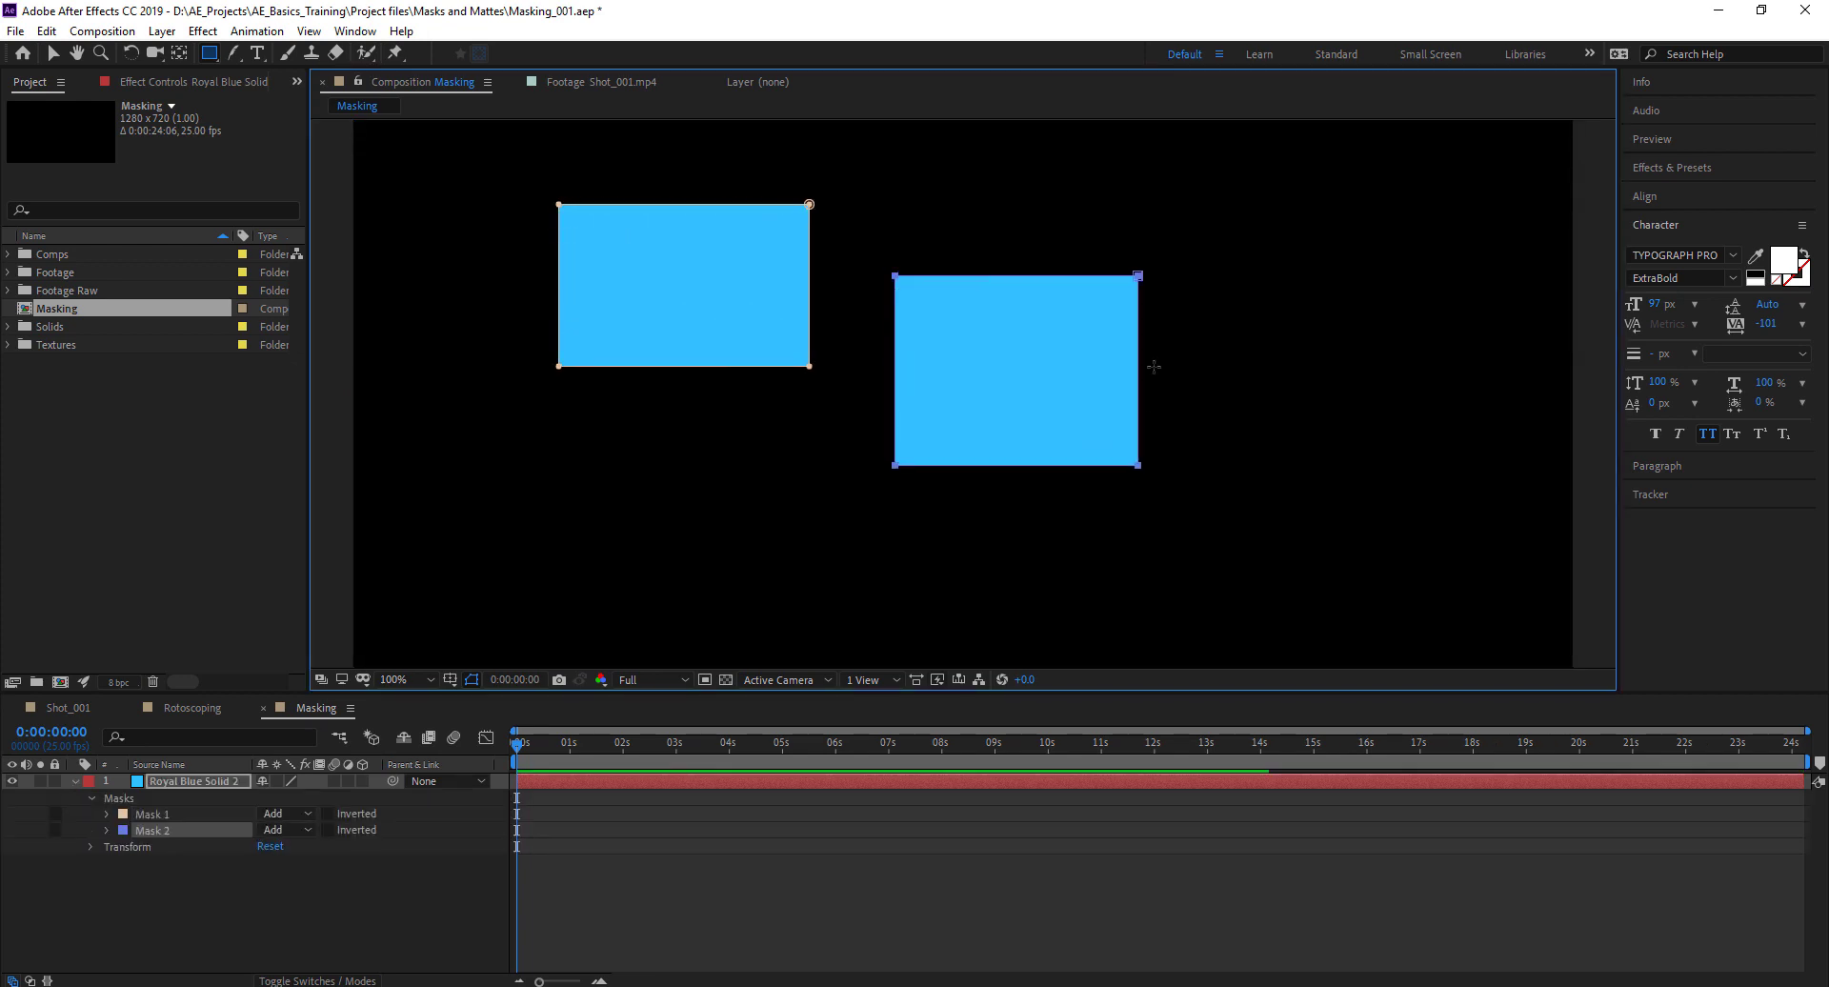
left_click_drag(1193, 295, 1382, 464)
key("ctrl+z")
key("ctrl+z")
key("ctrl+z")
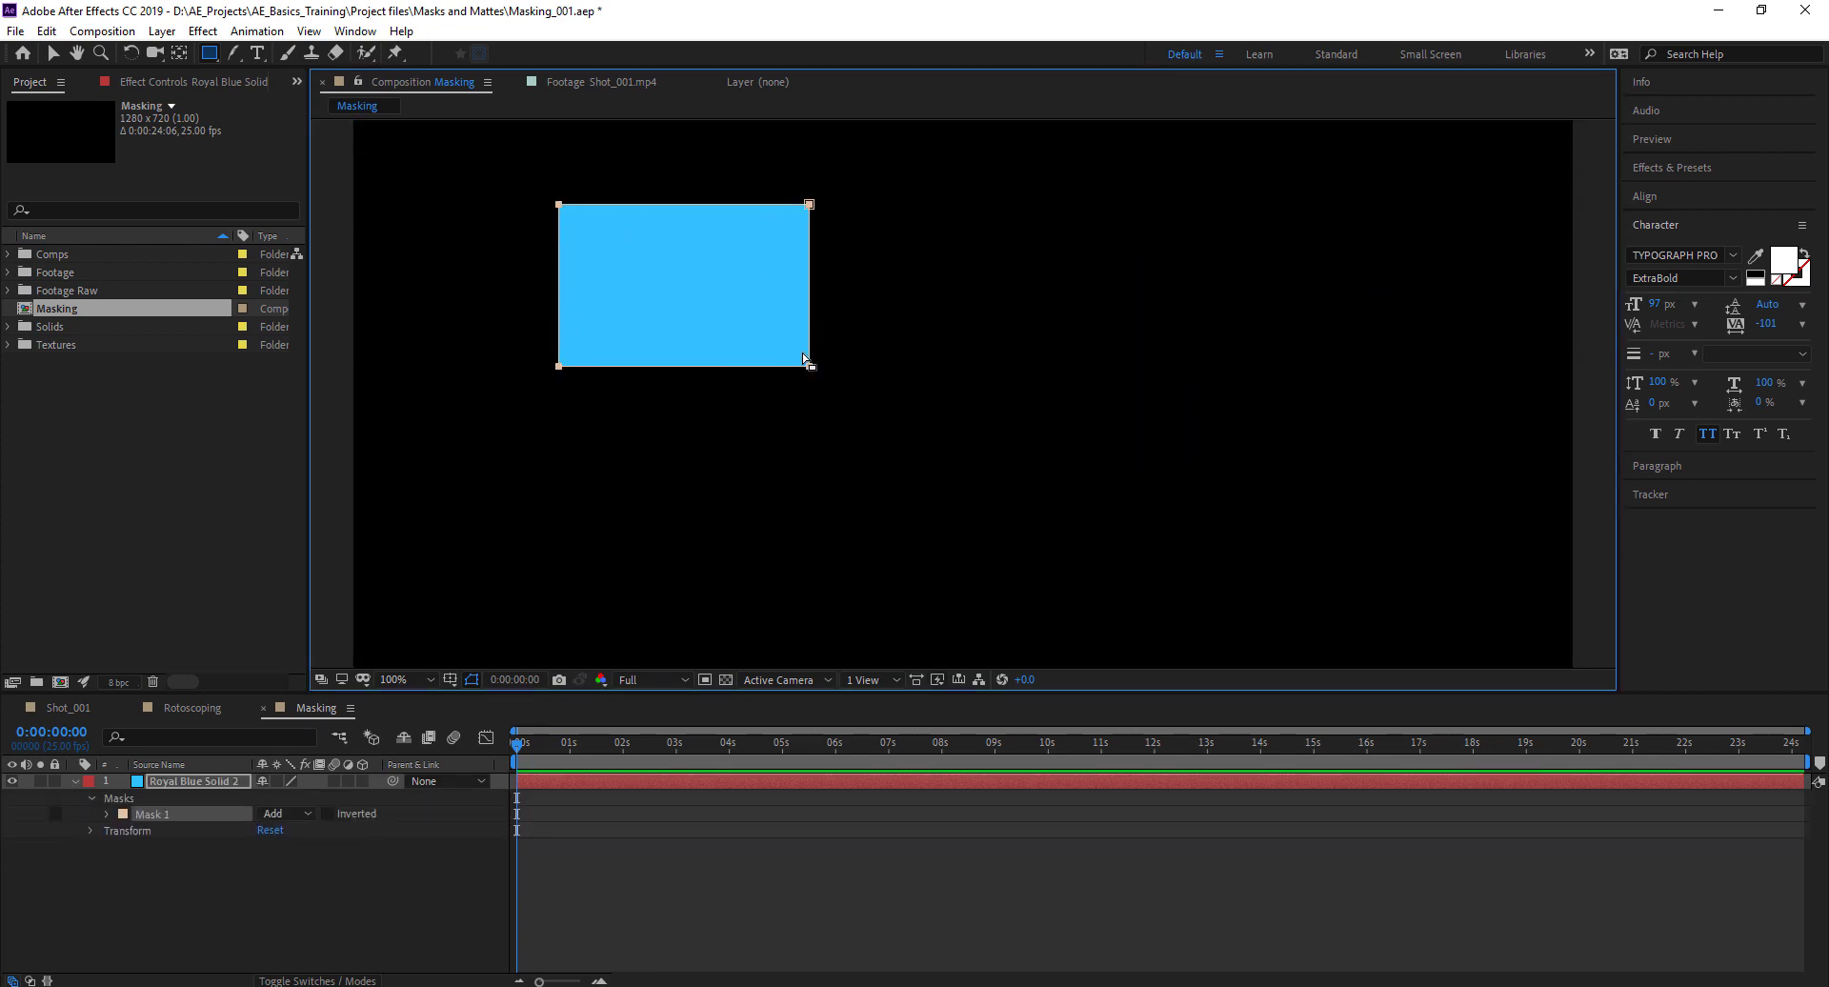
left_click_drag(210, 53, 295, 73)
left_click_drag(749, 266, 1056, 451)
left_click_drag(910, 455, 1095, 441)
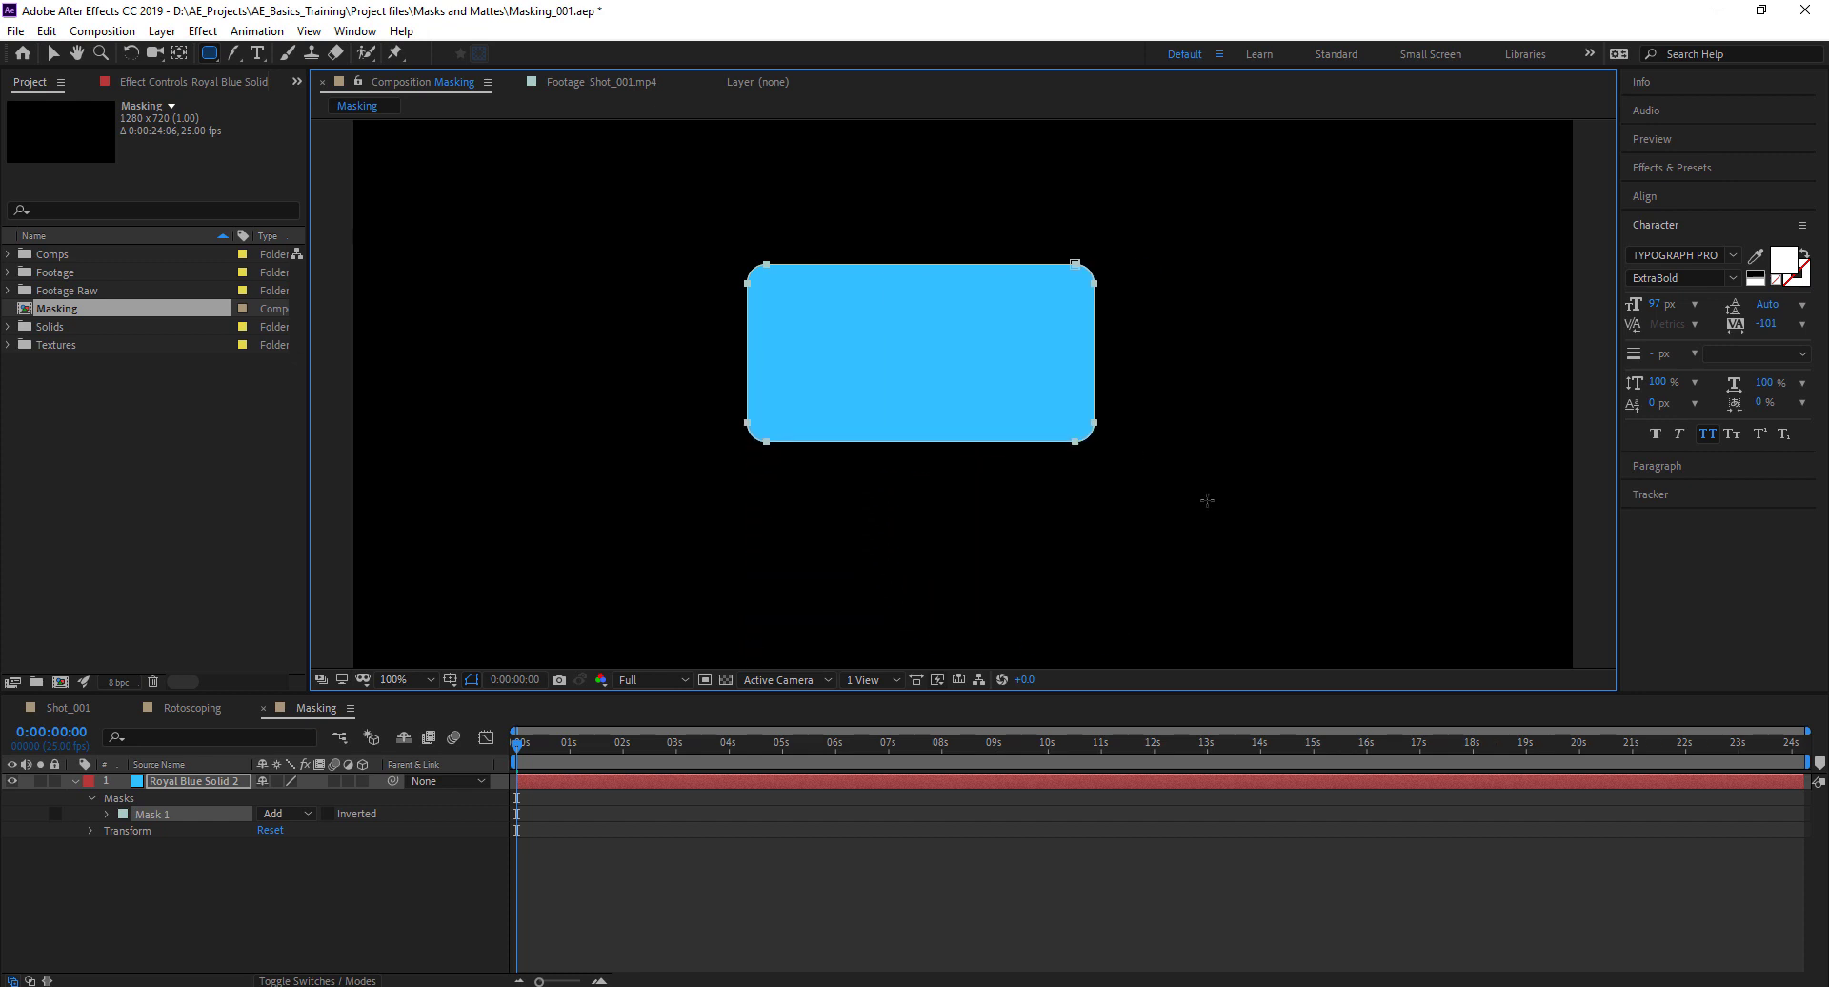
mouse_move(1206, 500)
left_mouse_down()
mouse_move(752, 510)
mouse_move(873, 665)
mouse_move(1025, 592)
mouse_move(1199, 585)
mouse_move(958, 490)
mouse_move(1241, 610)
mouse_move(1025, 503)
mouse_move(1239, 555)
mouse_move(1106, 560)
mouse_move(1242, 547)
mouse_move(1204, 535)
mouse_move(1218, 531)
left_mouse_up()
key("Up")
key("Up")
key("Up")
key("Up")
key("Up")
key("Up")
key("Up")
key("Up")
key("Up")
key("Up")
key("Up")
key("Up")
key("Up")
key("Up")
key("Up")
key("Up")
key("Up")
key("Up")
key("Up")
key("Up")
key("Down")
key("Down")
key("Down")
key("Down")
key("Down")
key("Down")
key("Down")
key("Down")
key("Down")
key("Down")
key("Down")
key("Down")
key("Down")
key("Down")
key("Down")
key("Down")
key("Up")
key("Up")
key("Up")
key("Up")
key("ctrl+z")
left_click_drag(210, 53, 320, 115)
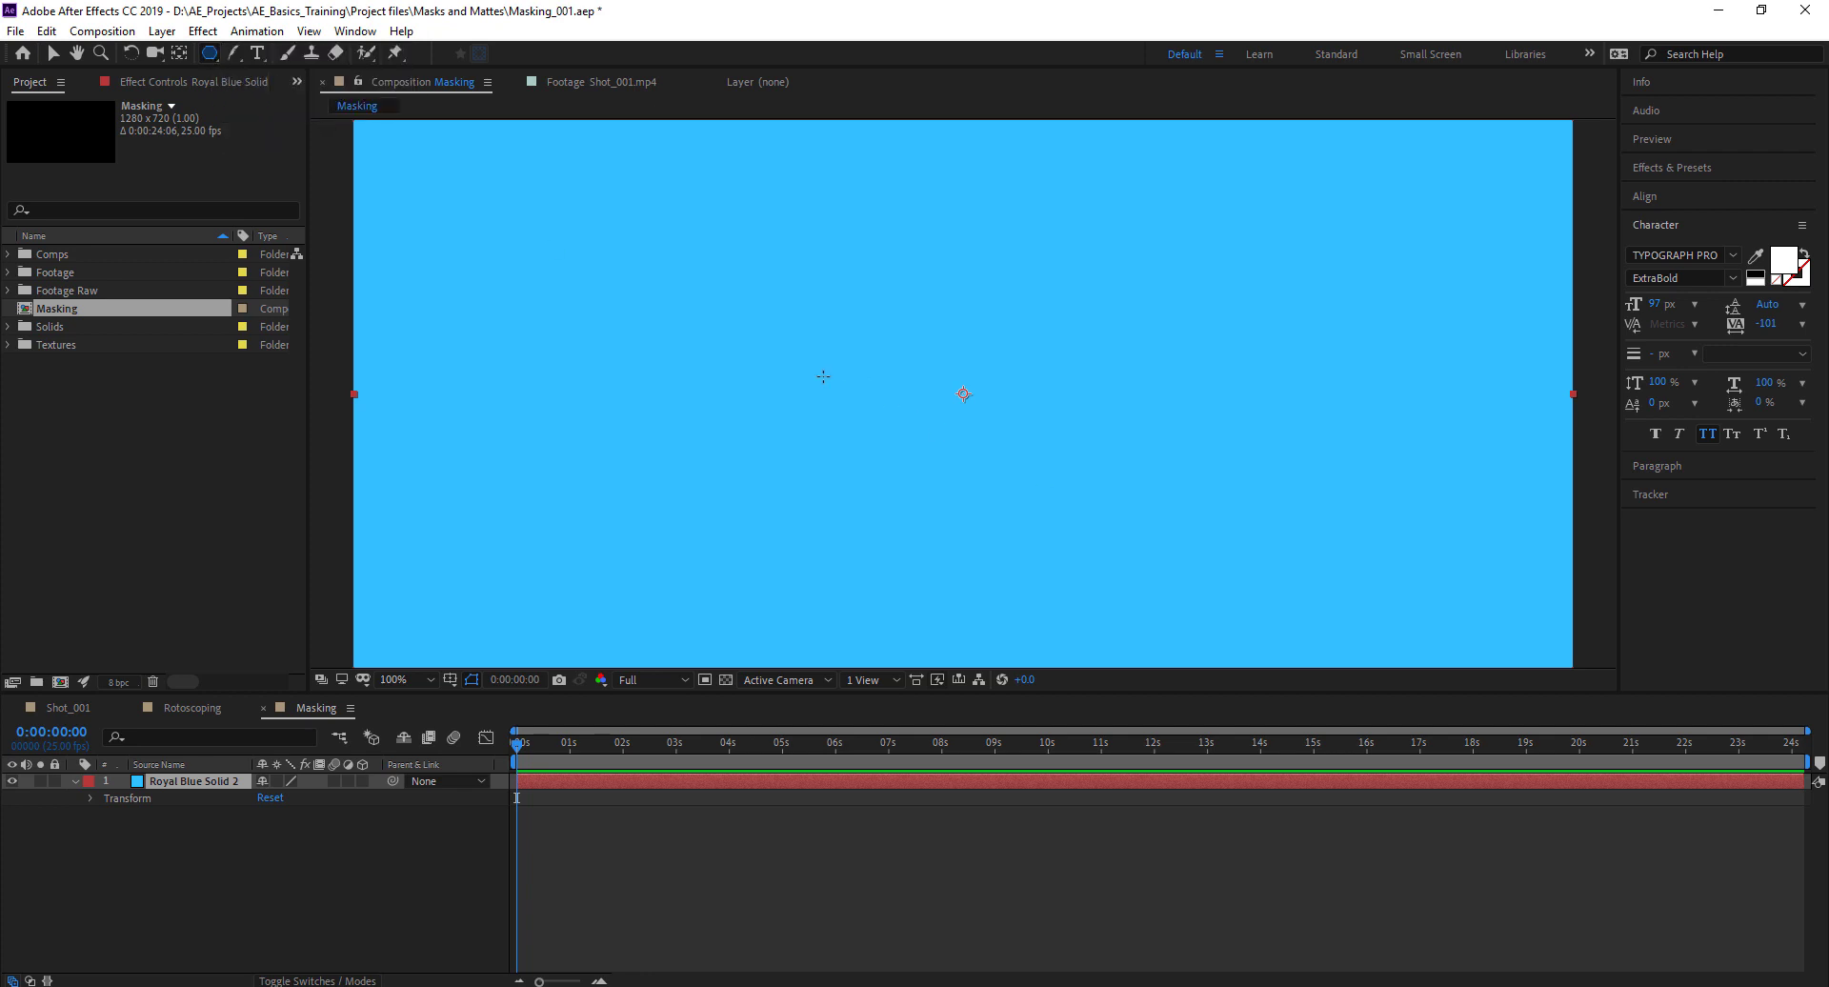
Draw a trial polygon mask, vary its vertex count, then delete it
left_click_drag(823, 376, 1000, 467)
key("Up")
key("Up")
key("Up")
key("Up")
key("Up")
key("Up")
key("Up")
key("Down")
key("Down")
key("Down")
key("Down")
key("Down")
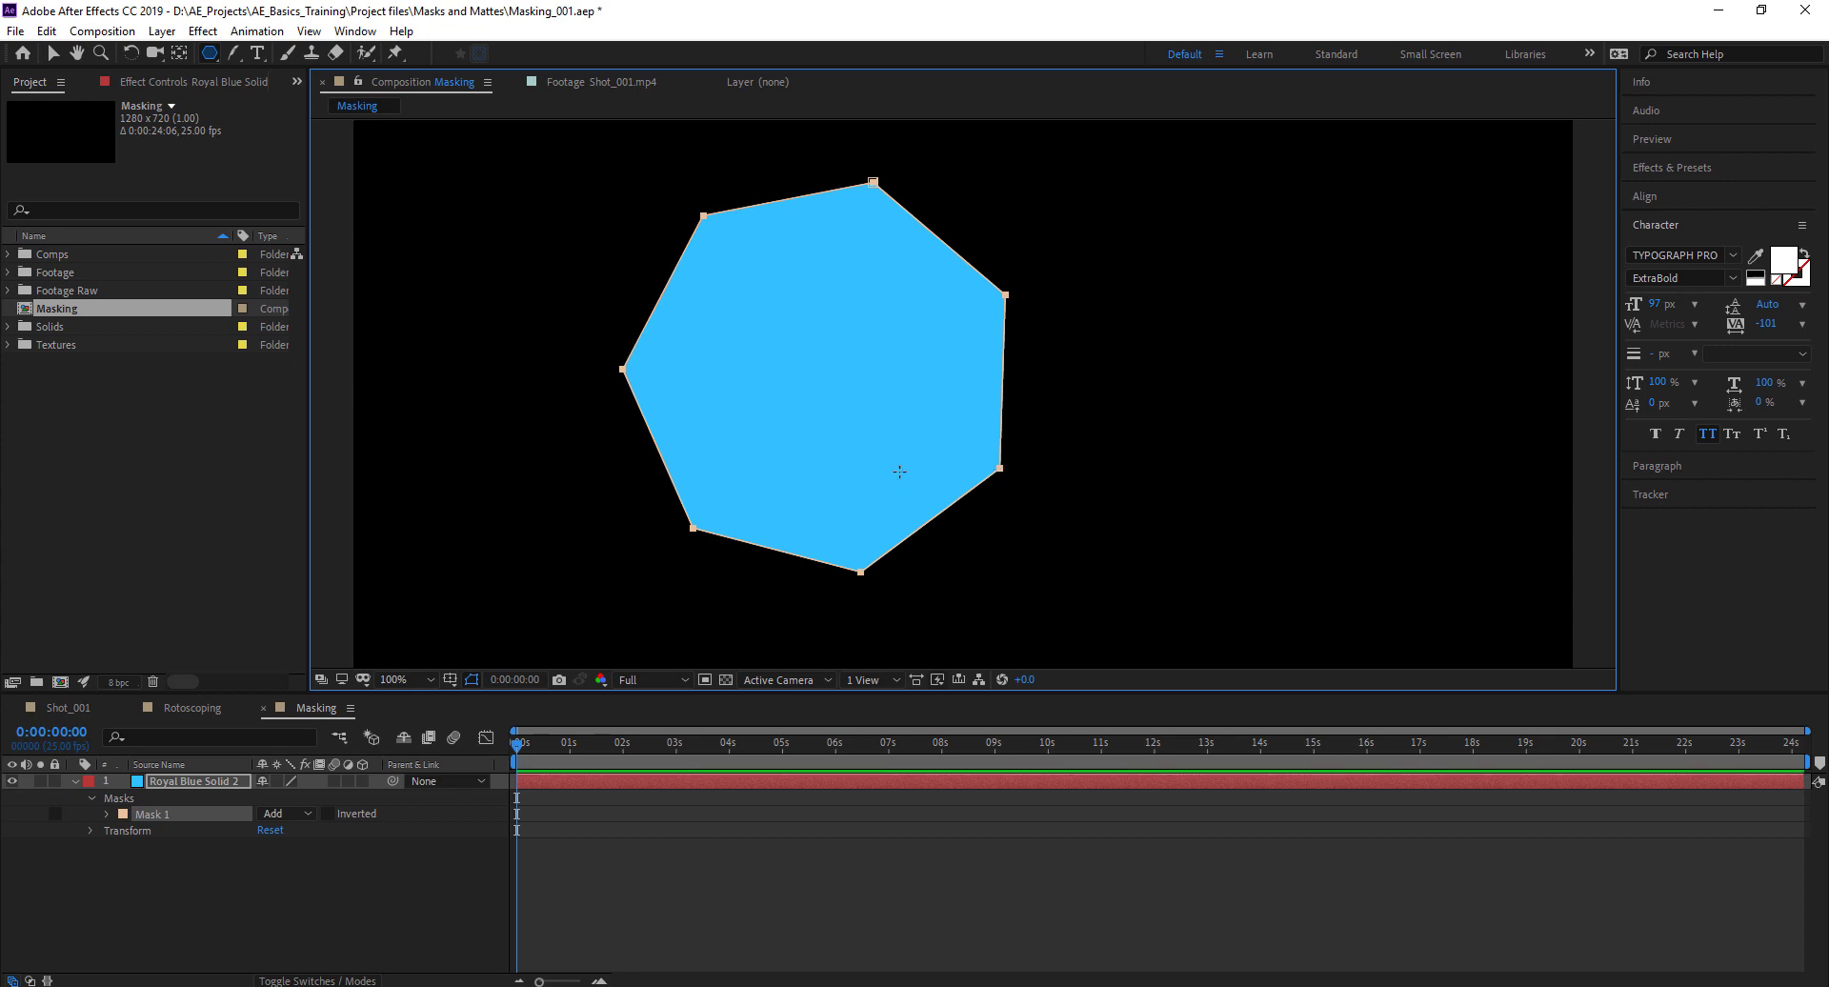
key("Delete")
Draw a large circular ellipse mask centred on the blue solid
left_click_drag(213, 53, 285, 105)
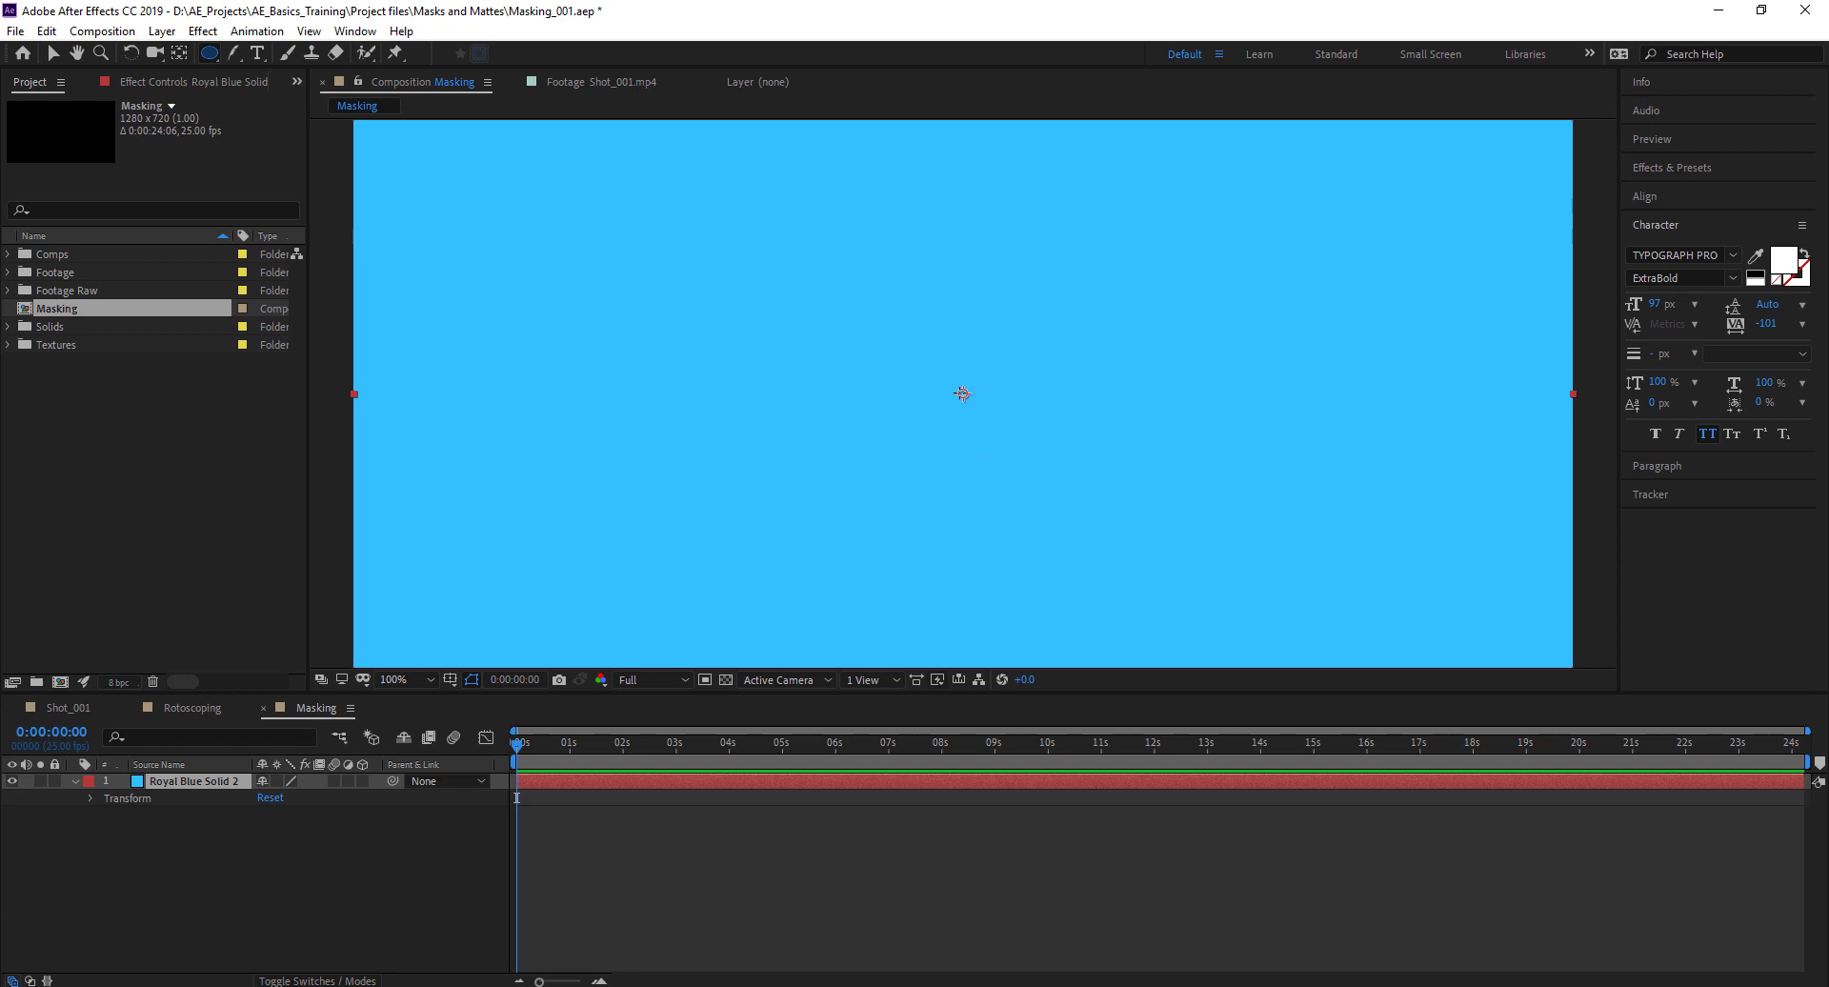
left_click_drag(964, 394, 625, 346)
mouse_move(615, 454)
left_mouse_down()
mouse_move(800, 237)
mouse_move(939, 227)
mouse_move(947, 275)
mouse_move(655, 436)
mouse_move(878, 324)
mouse_move(901, 393)
mouse_move(1023, 483)
mouse_move(1209, 533)
left_mouse_up()
key("ctrl")
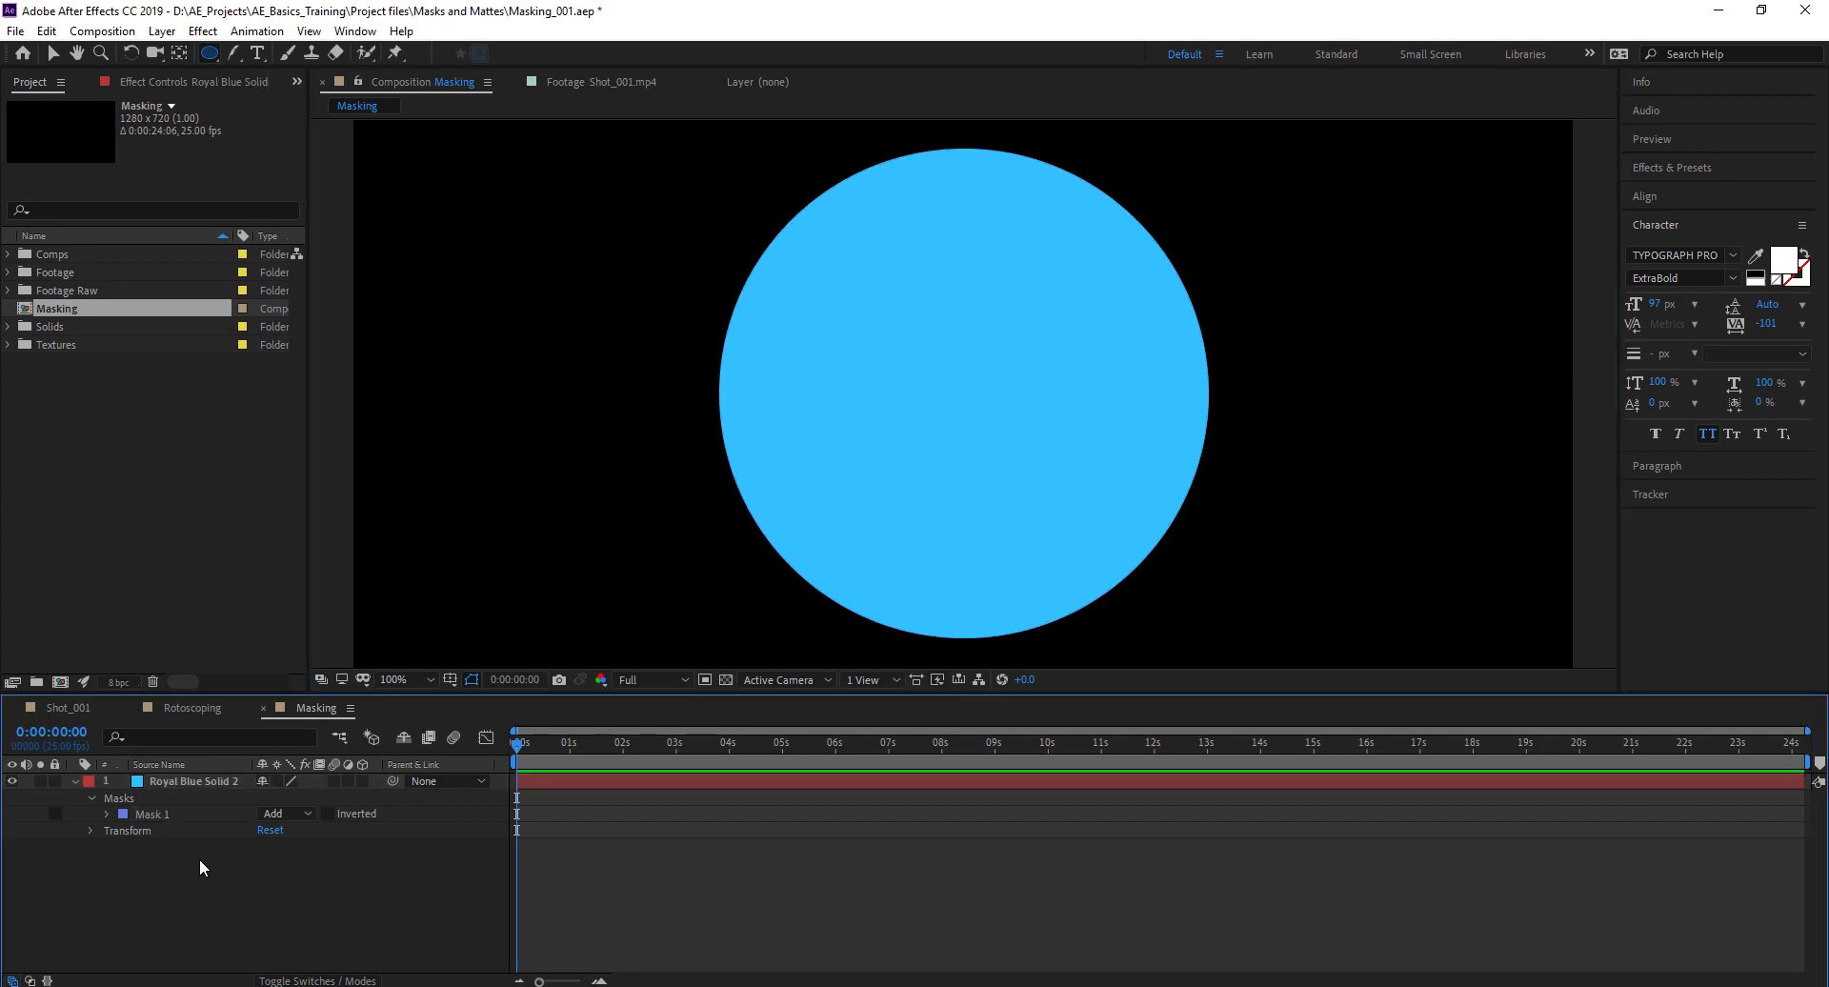
Expand the blue solid layer to reveal Mask 1's properties
left_click(187, 783)
left_click(75, 781)
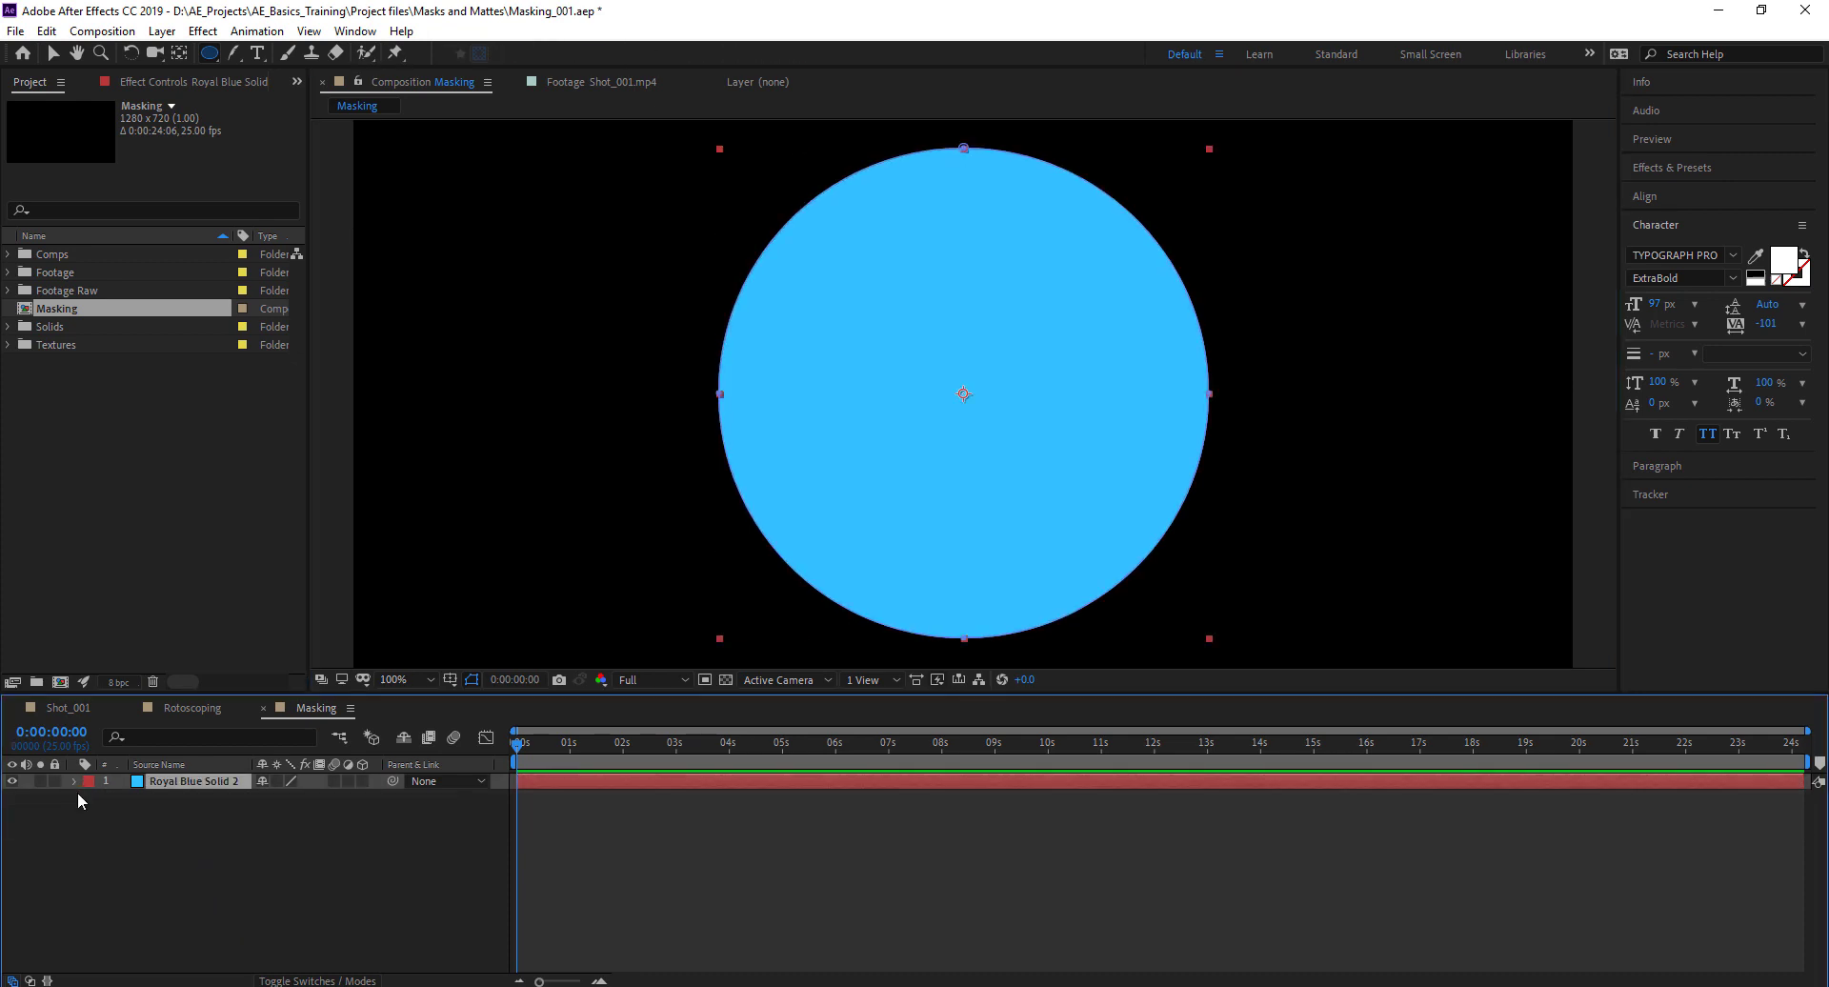
left_click(76, 780)
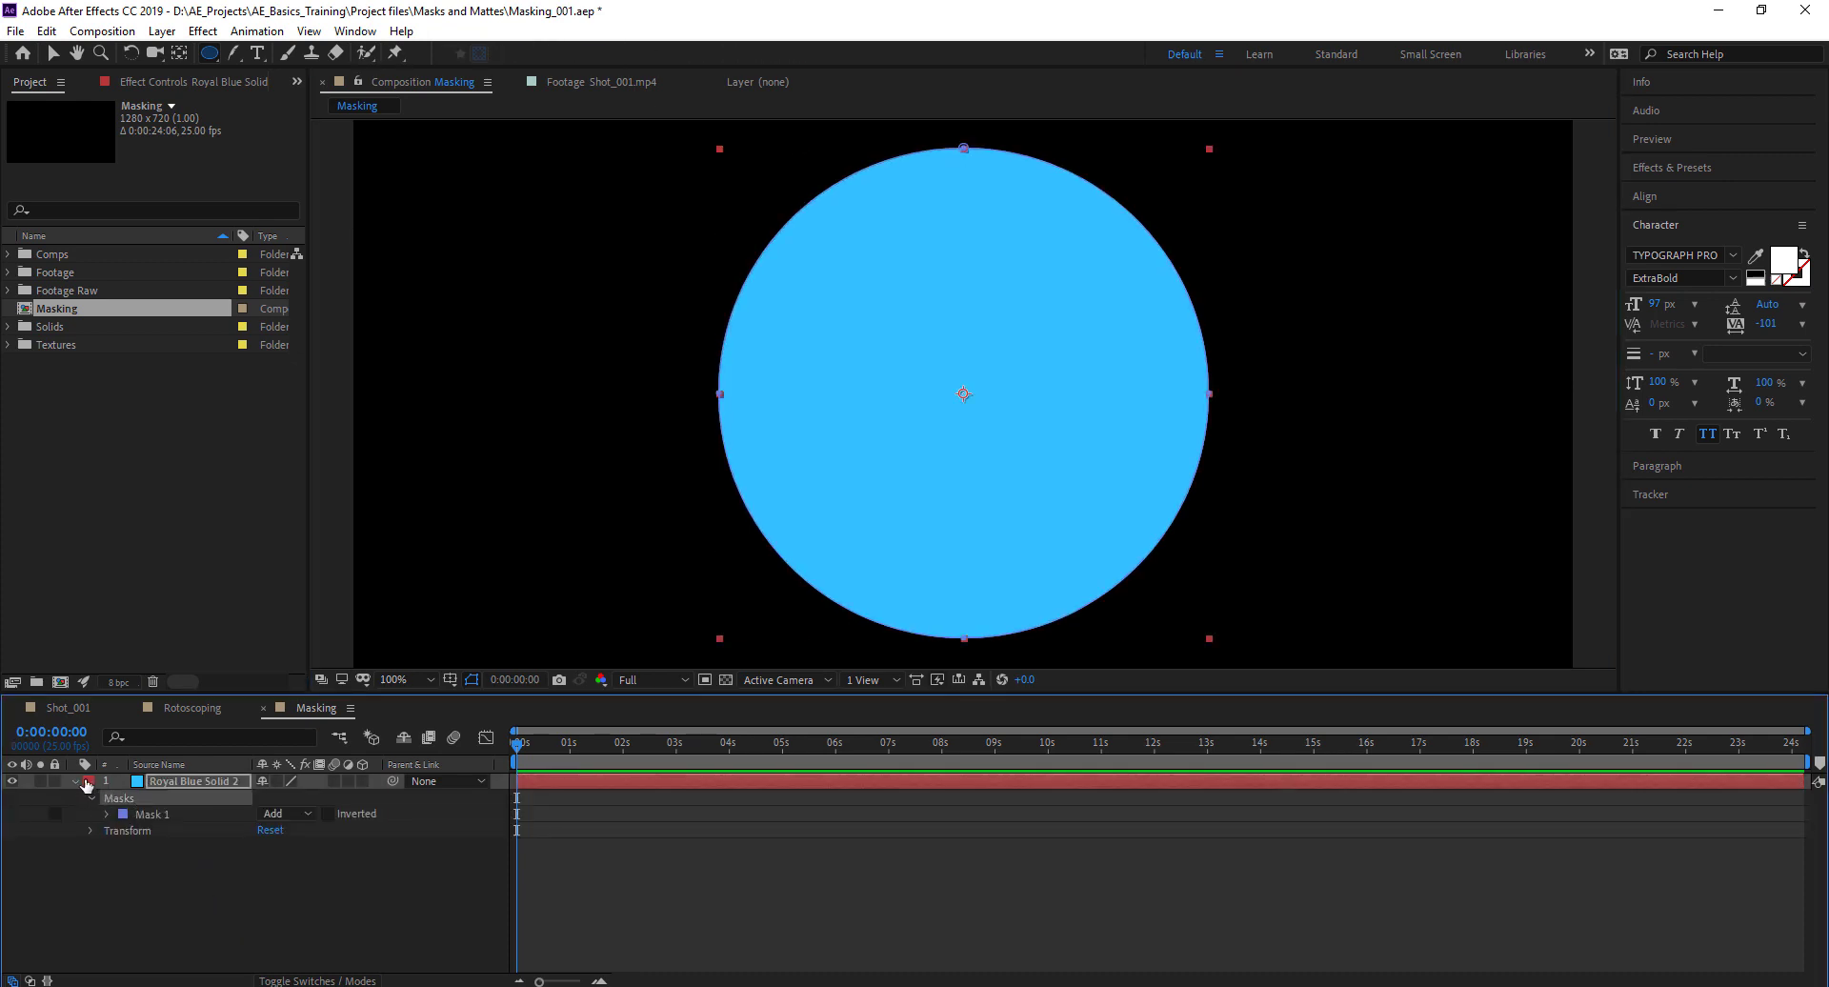
left_click(76, 781)
left_click(76, 782)
left_click(107, 814)
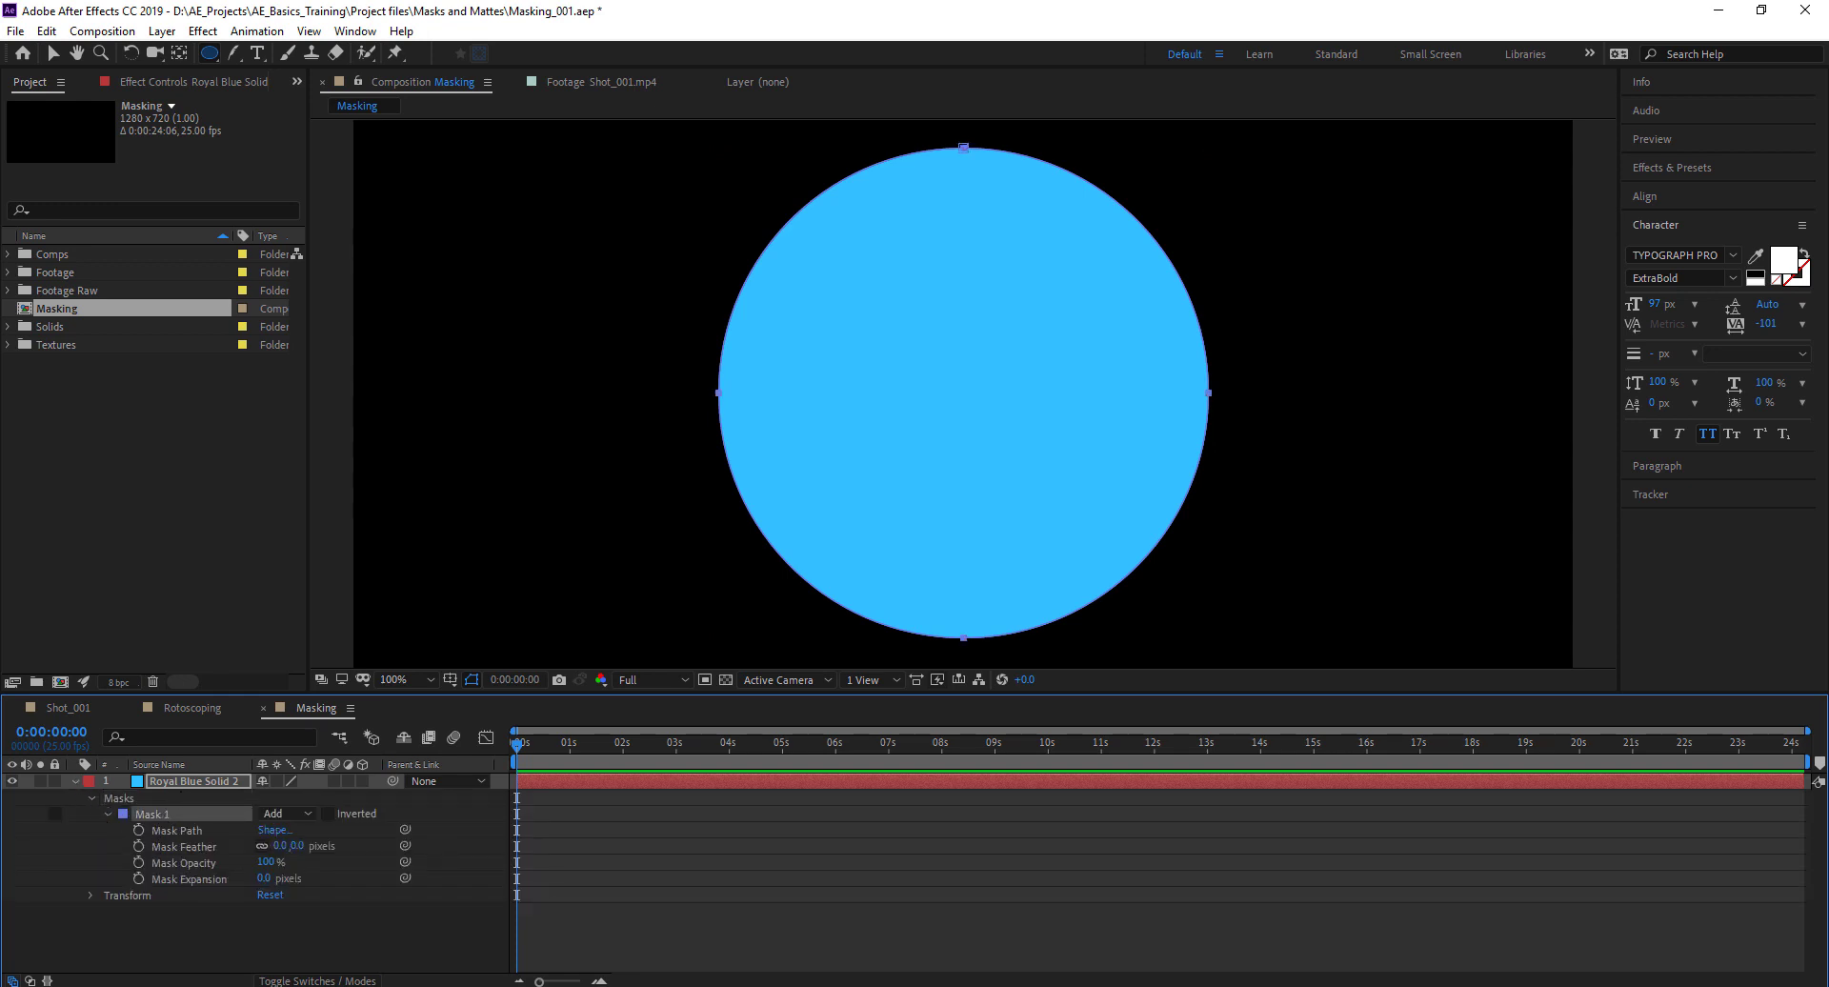
Draw a trial ellipse mask left of the circle, inspect it, then delete it
left_click_drag(499, 207, 640, 414)
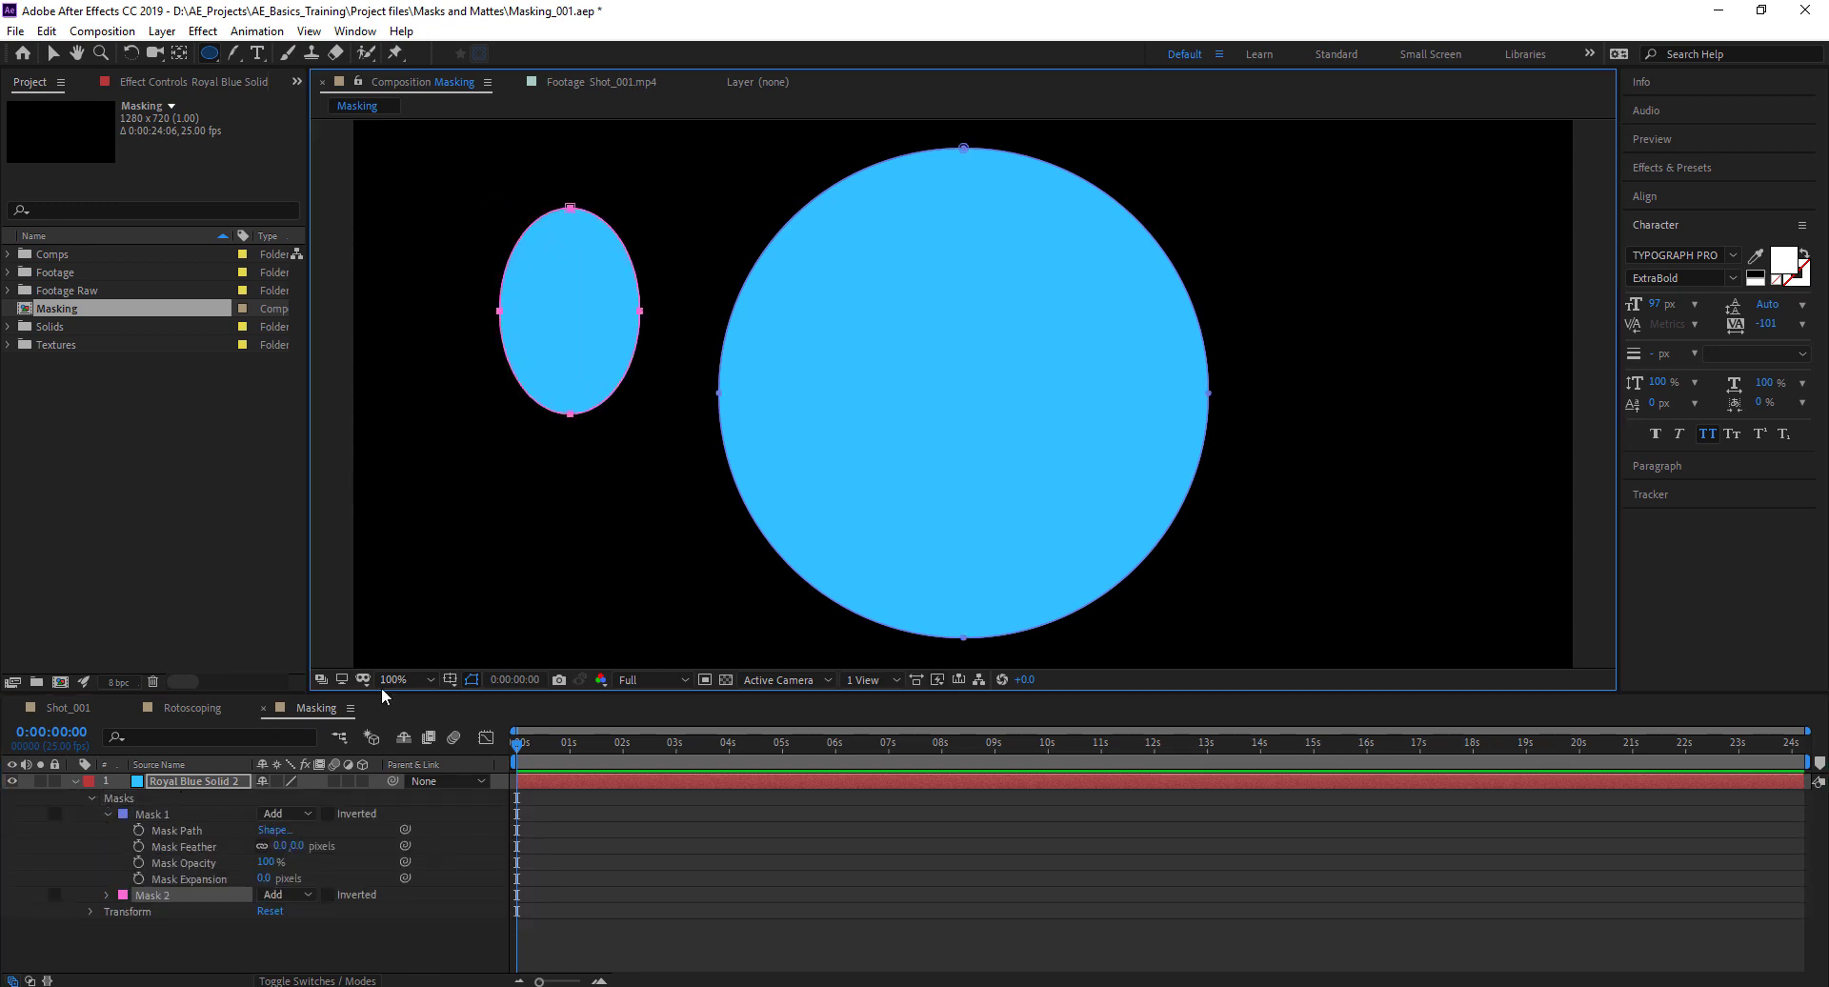
left_click(107, 895)
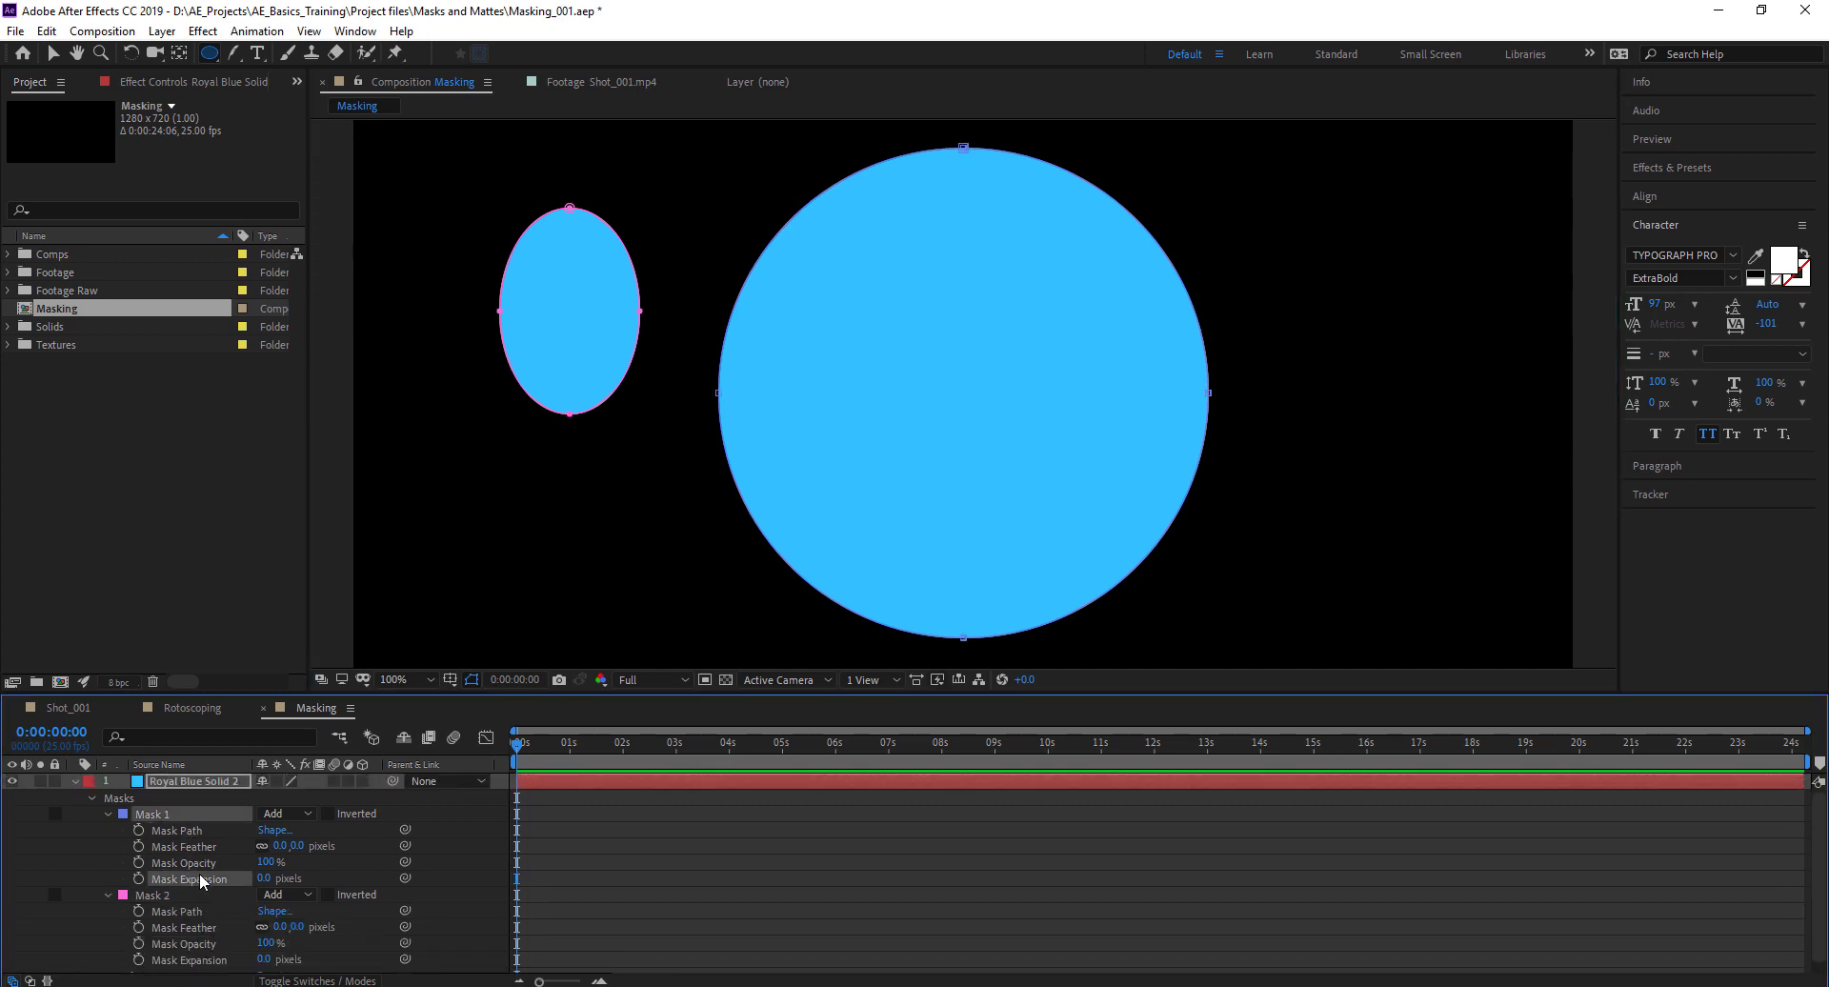
left_click(177, 888)
key("Delete")
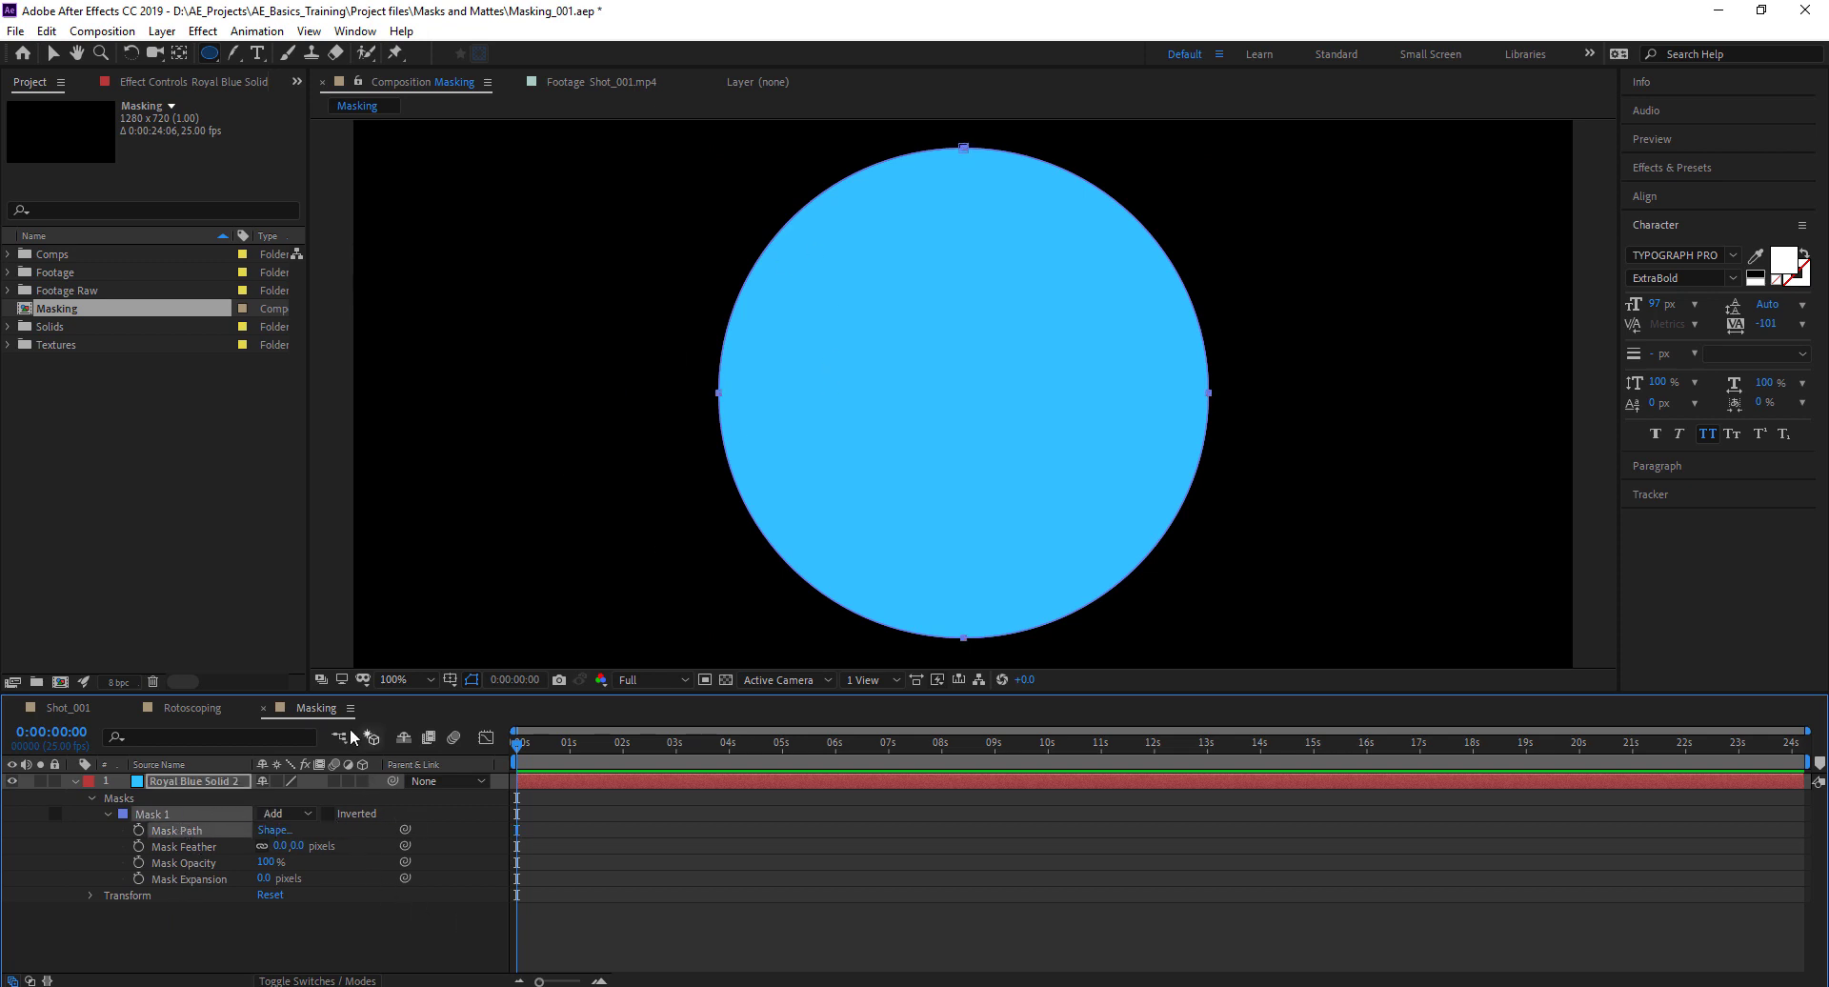
Draw a star mask and move it to the centre of the blue circle
left_click(210, 57)
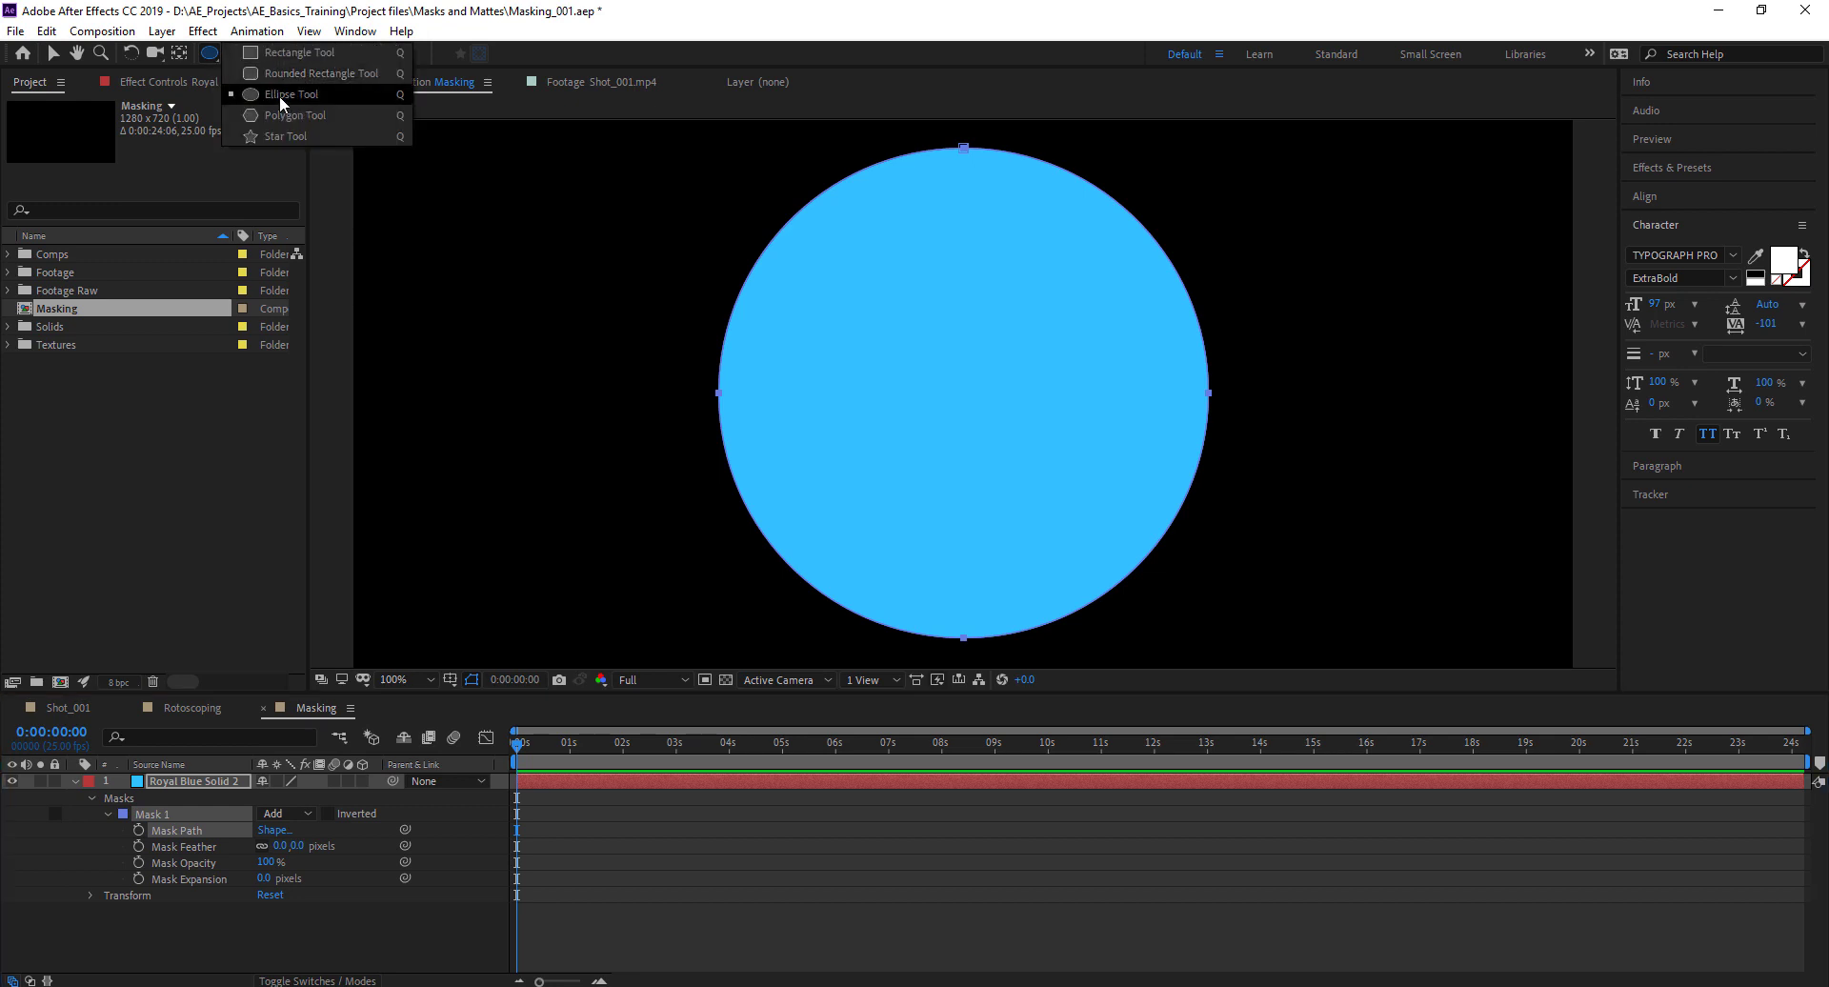
left_click(283, 137)
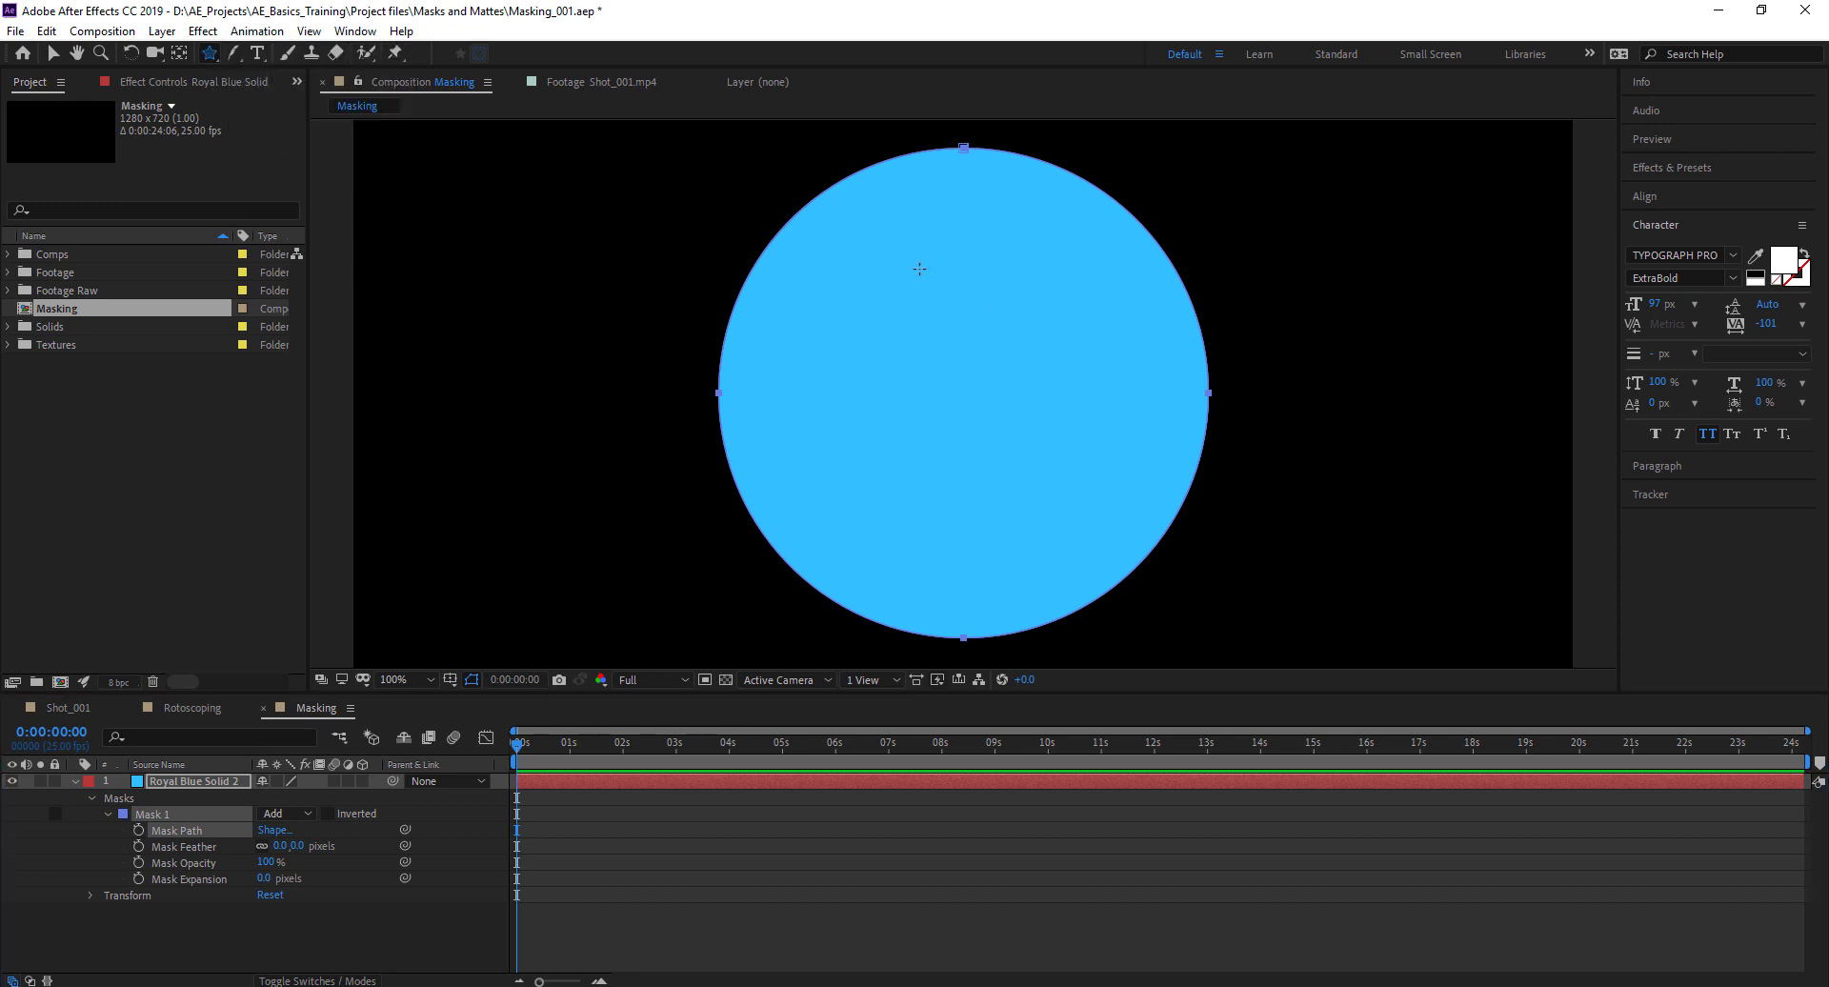
left_click_drag(886, 265, 995, 382)
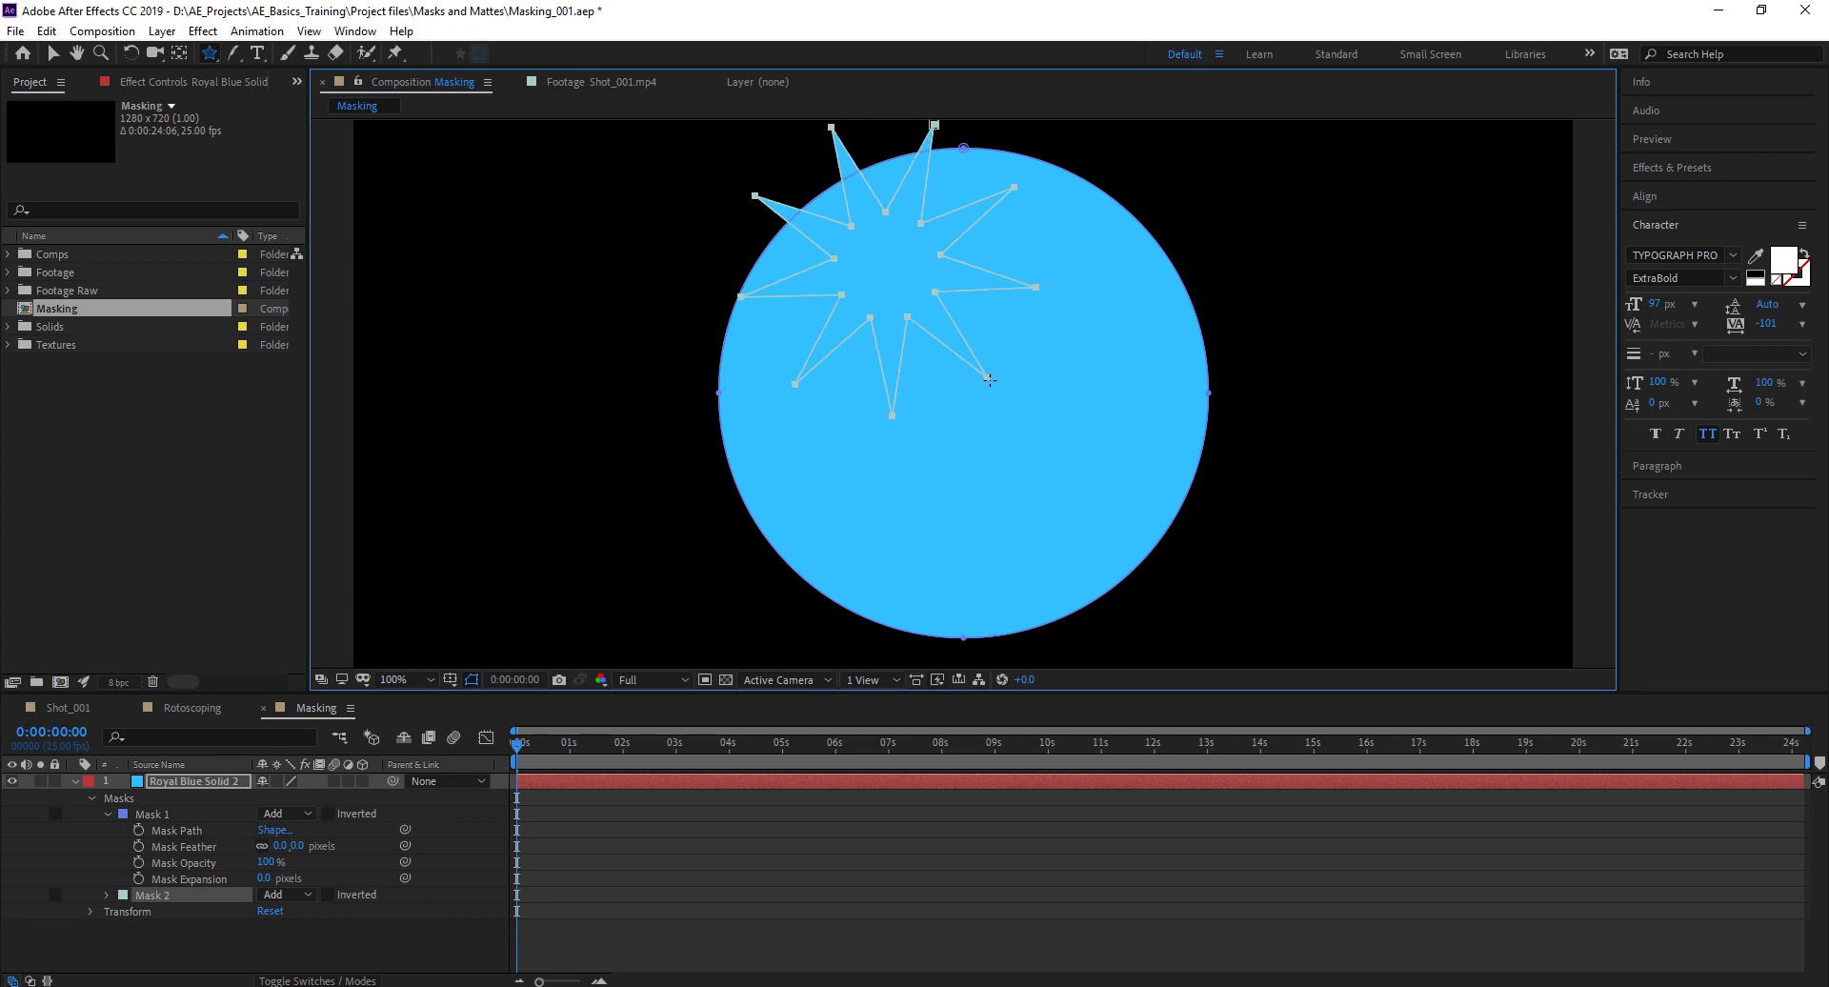
left_click(55, 54)
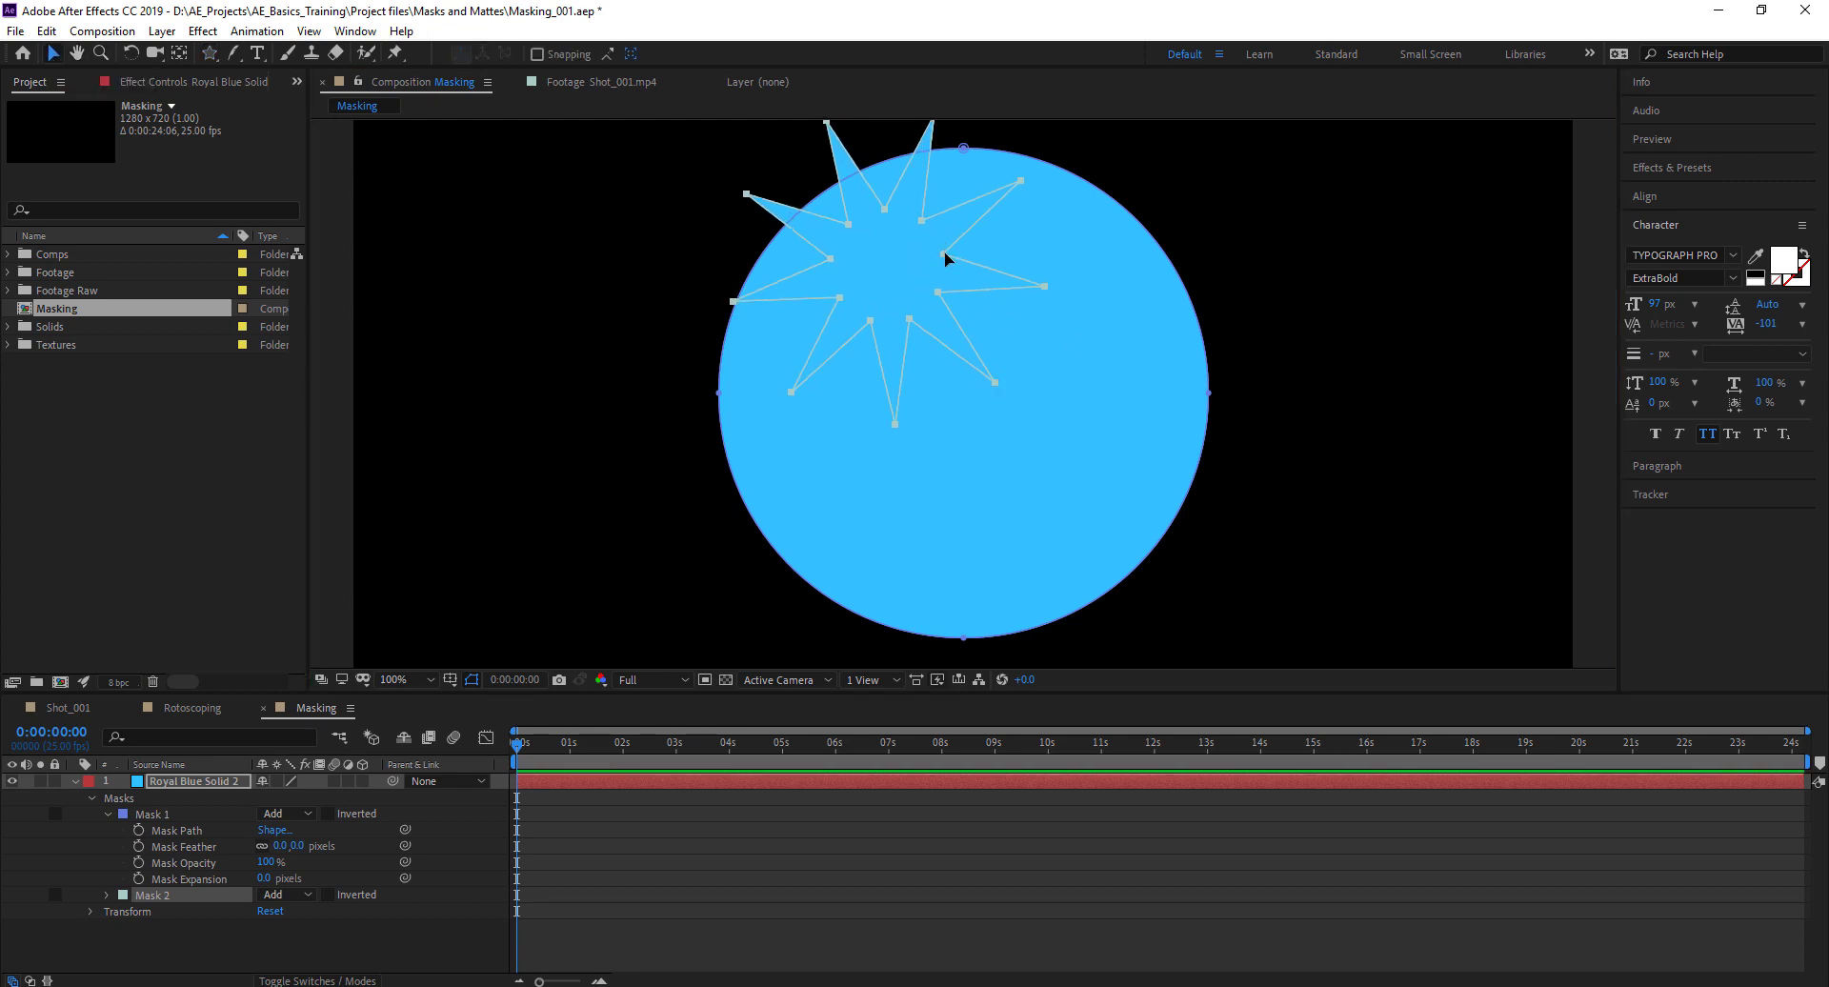
left_click_drag(945, 252, 1011, 370)
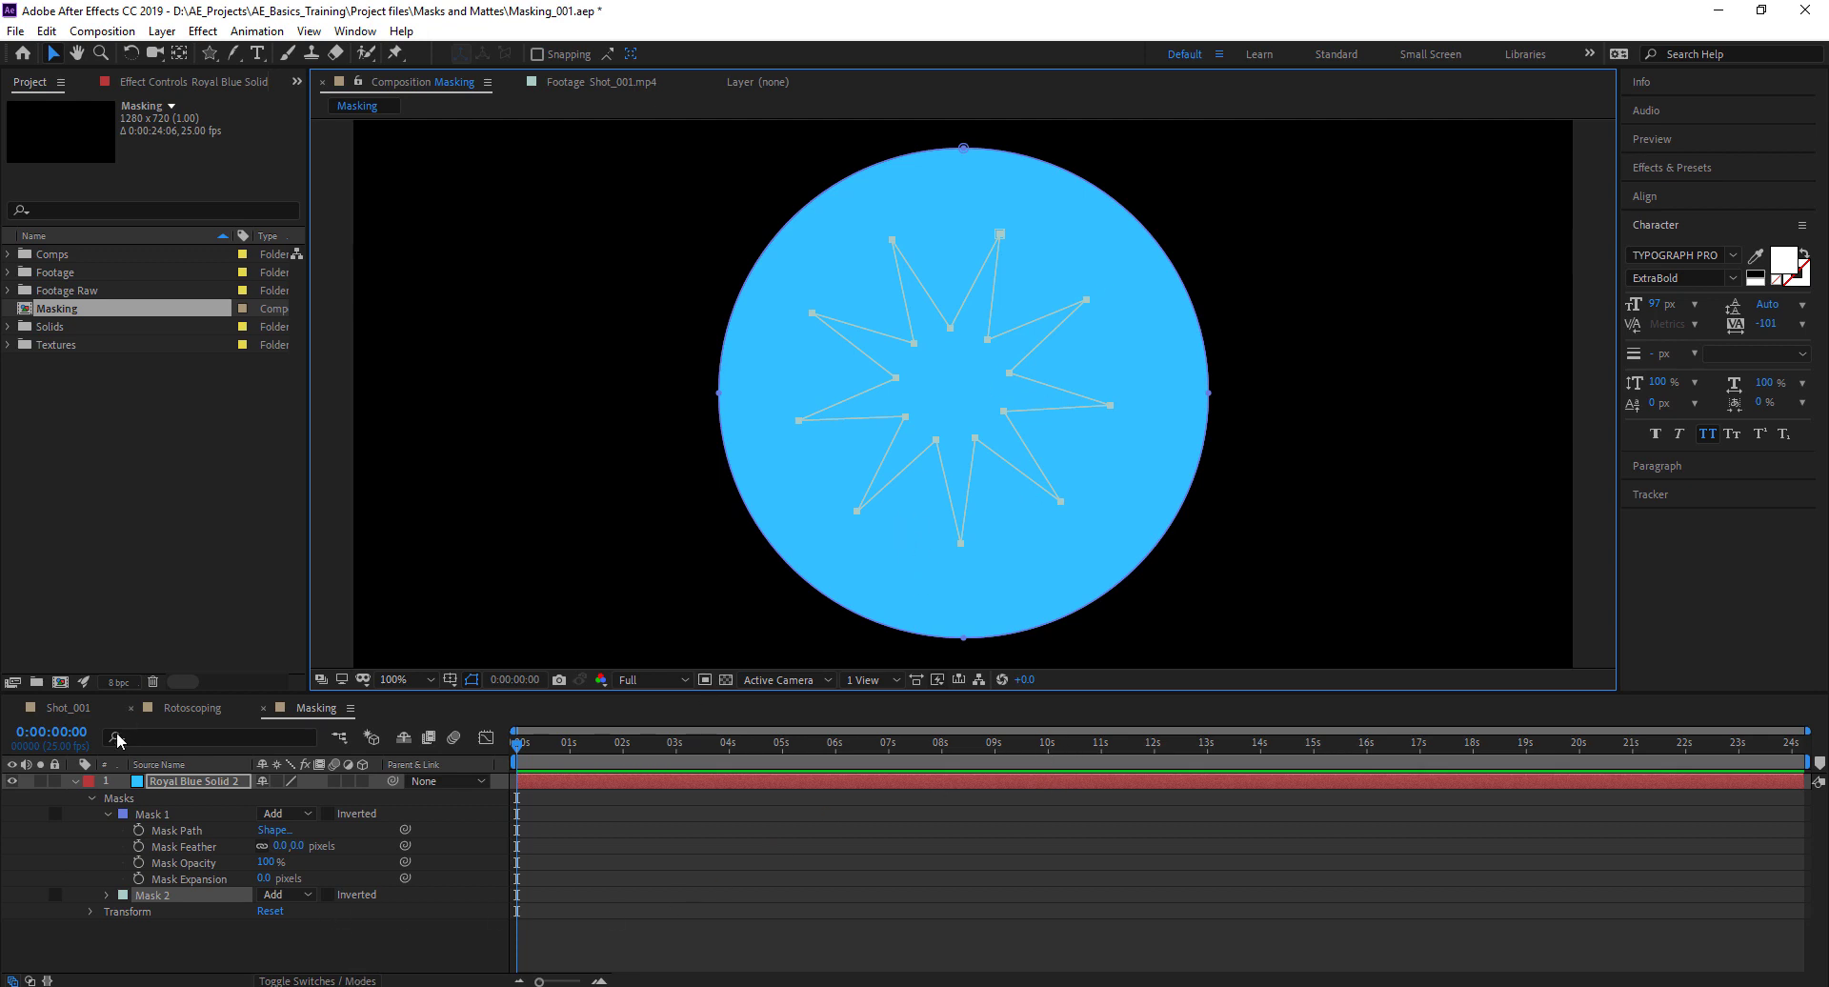
Set the star mask to Subtract and nudge it into place at 0:00:05:22
left_click(199, 819)
left_click(195, 901)
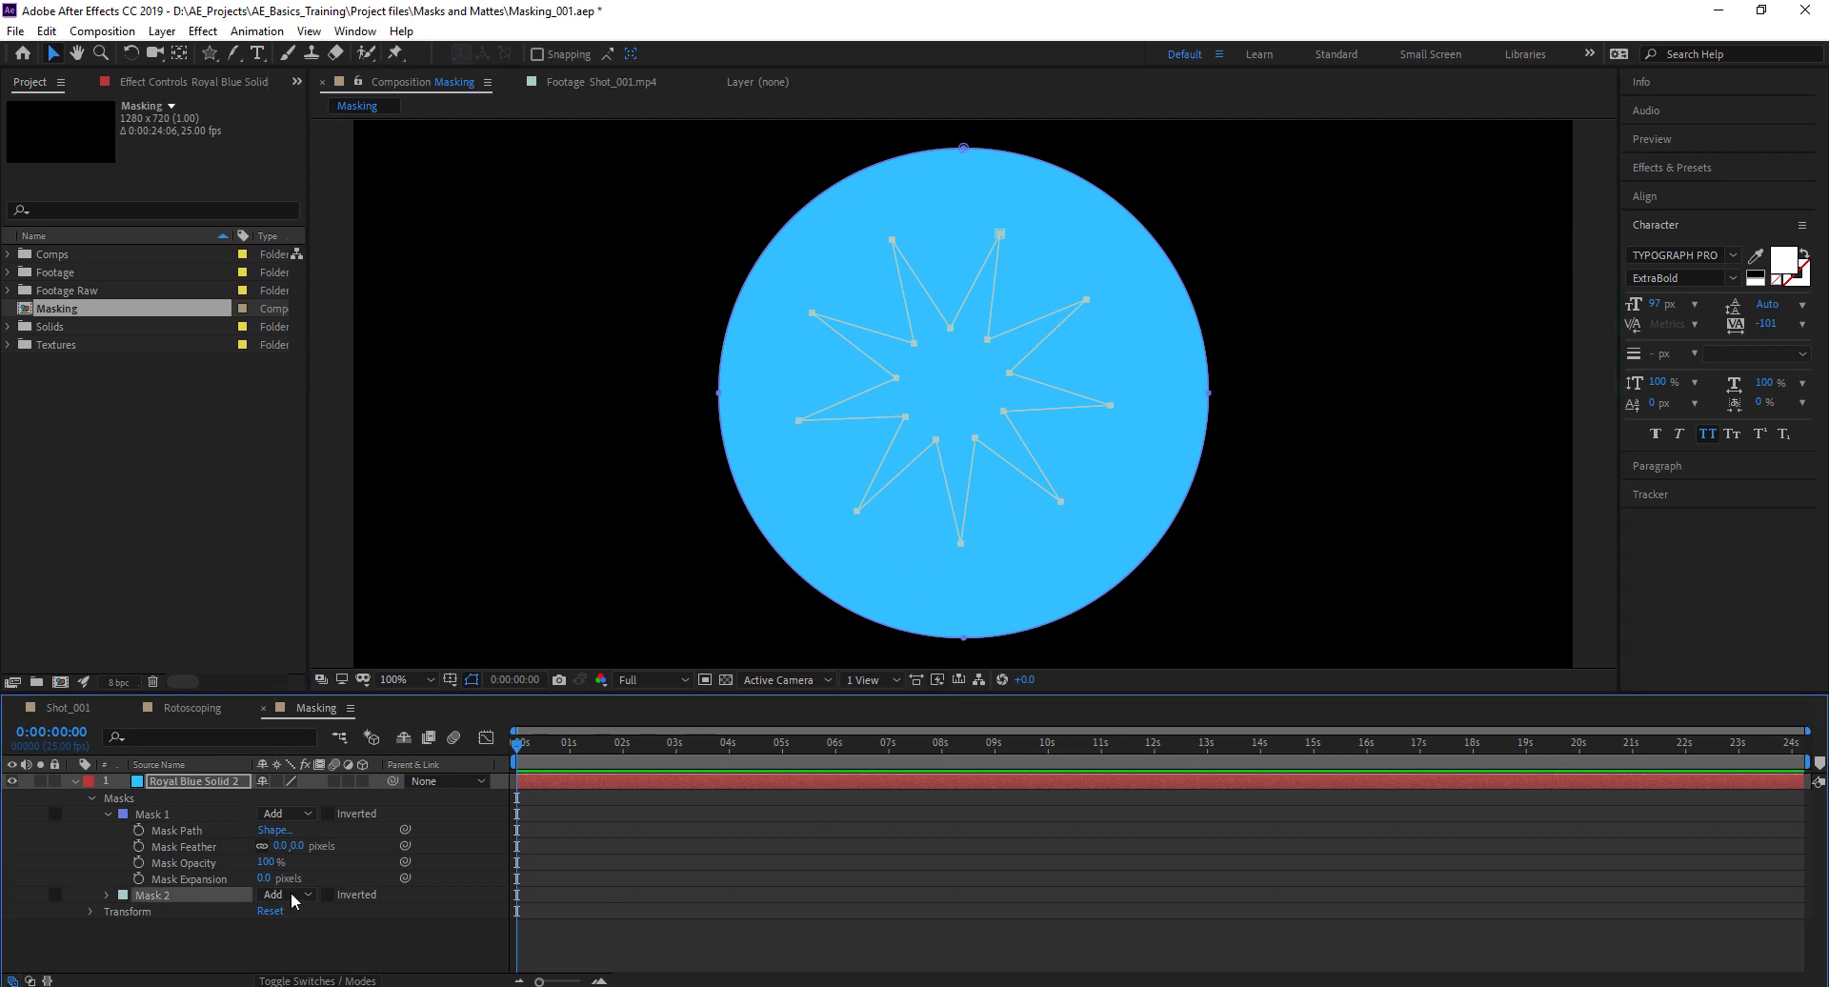
left_click(290, 895)
left_click(286, 790)
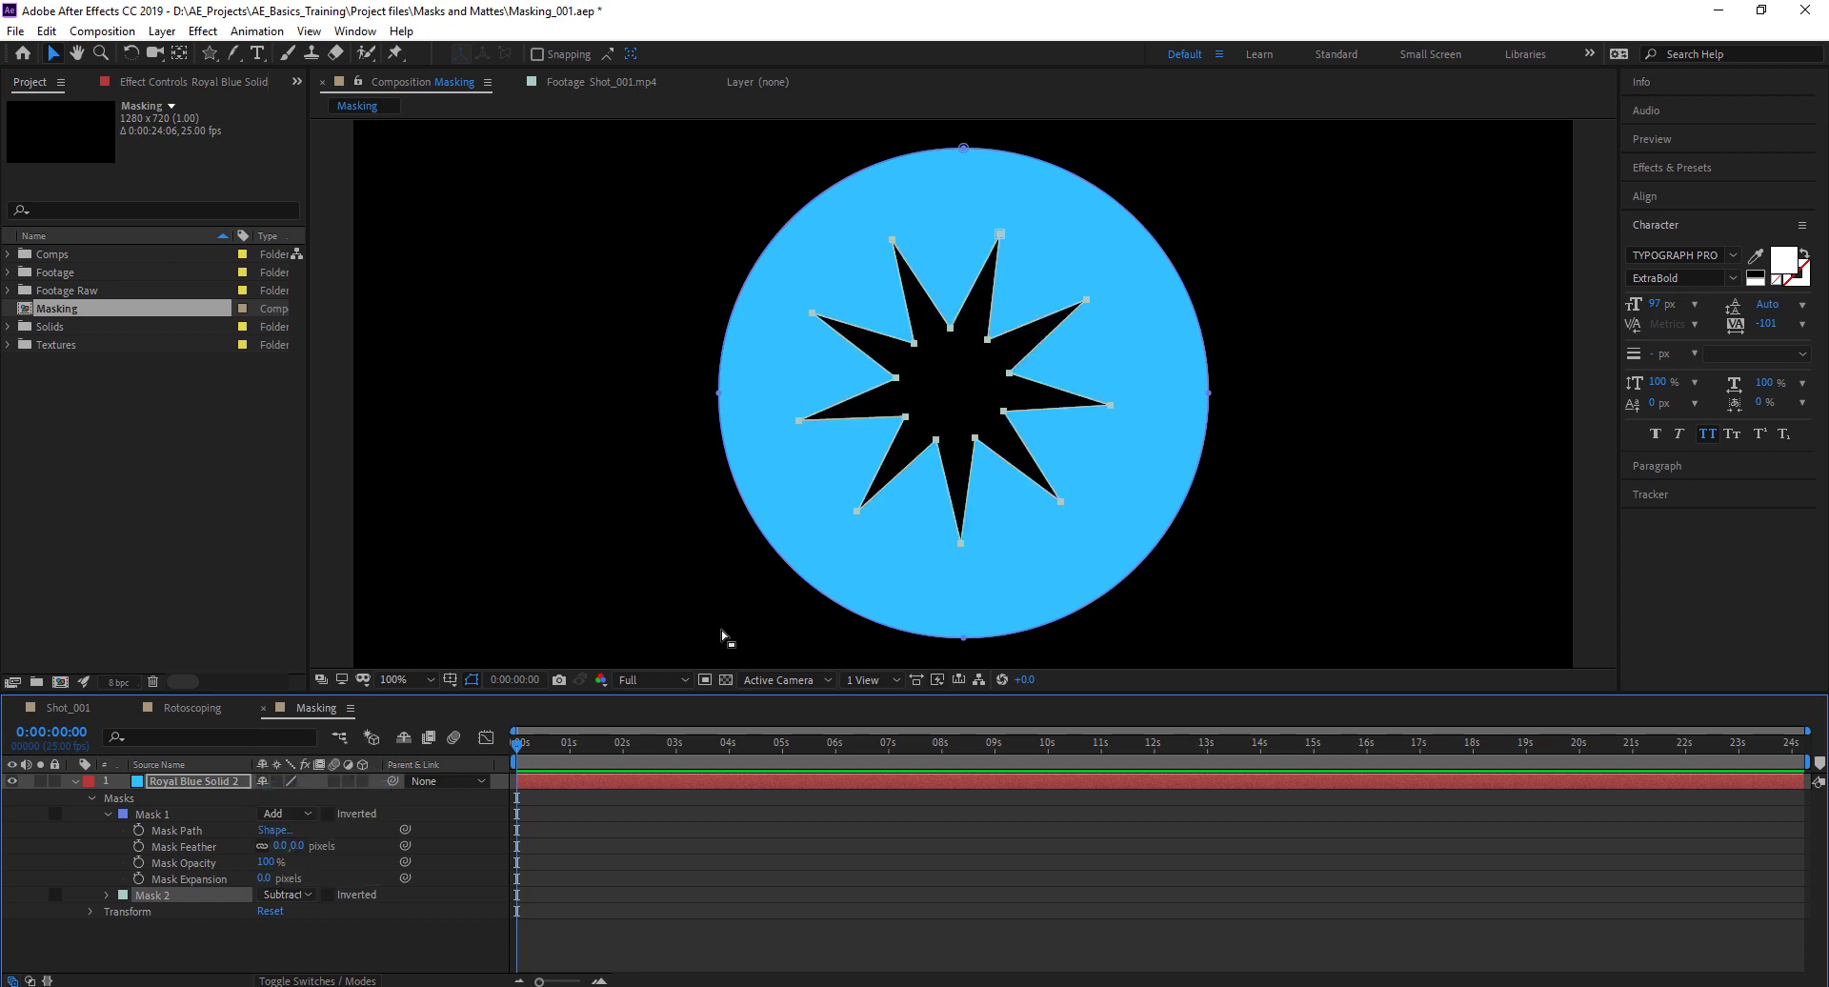
left_click(676, 904)
left_click_drag(554, 747, 828, 775)
left_click(152, 894)
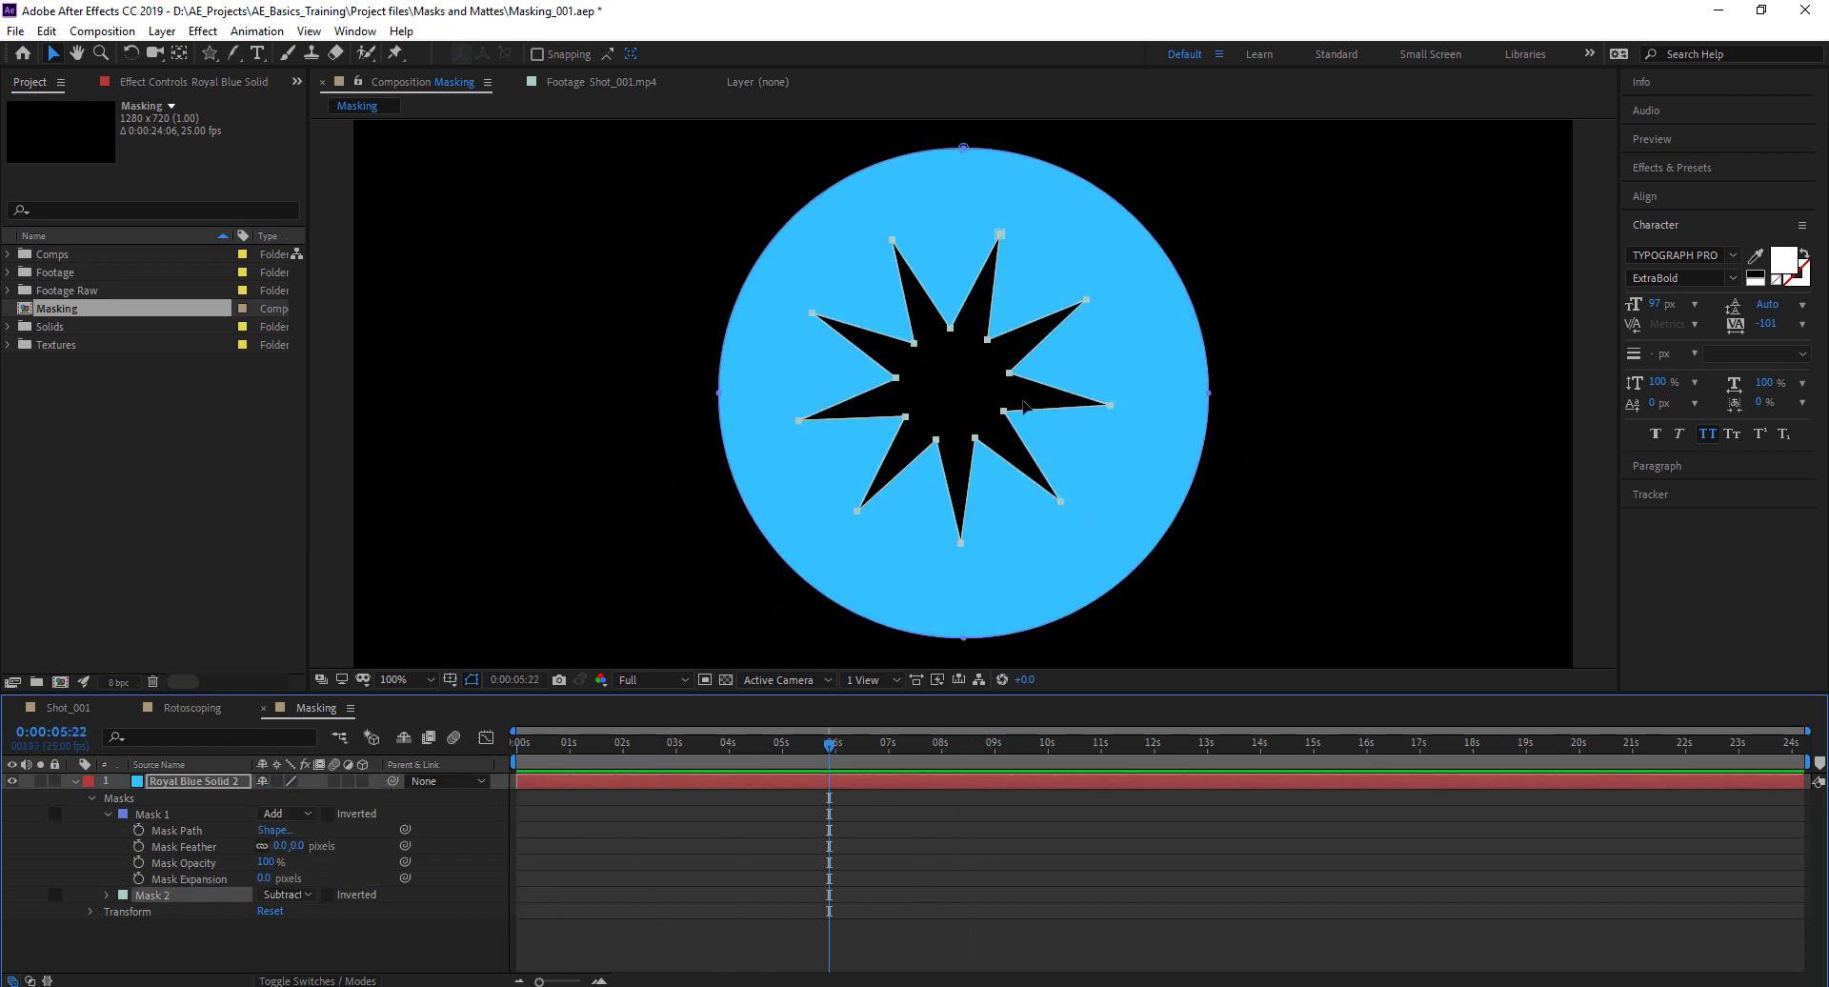
left_click_drag(945, 332, 895, 405)
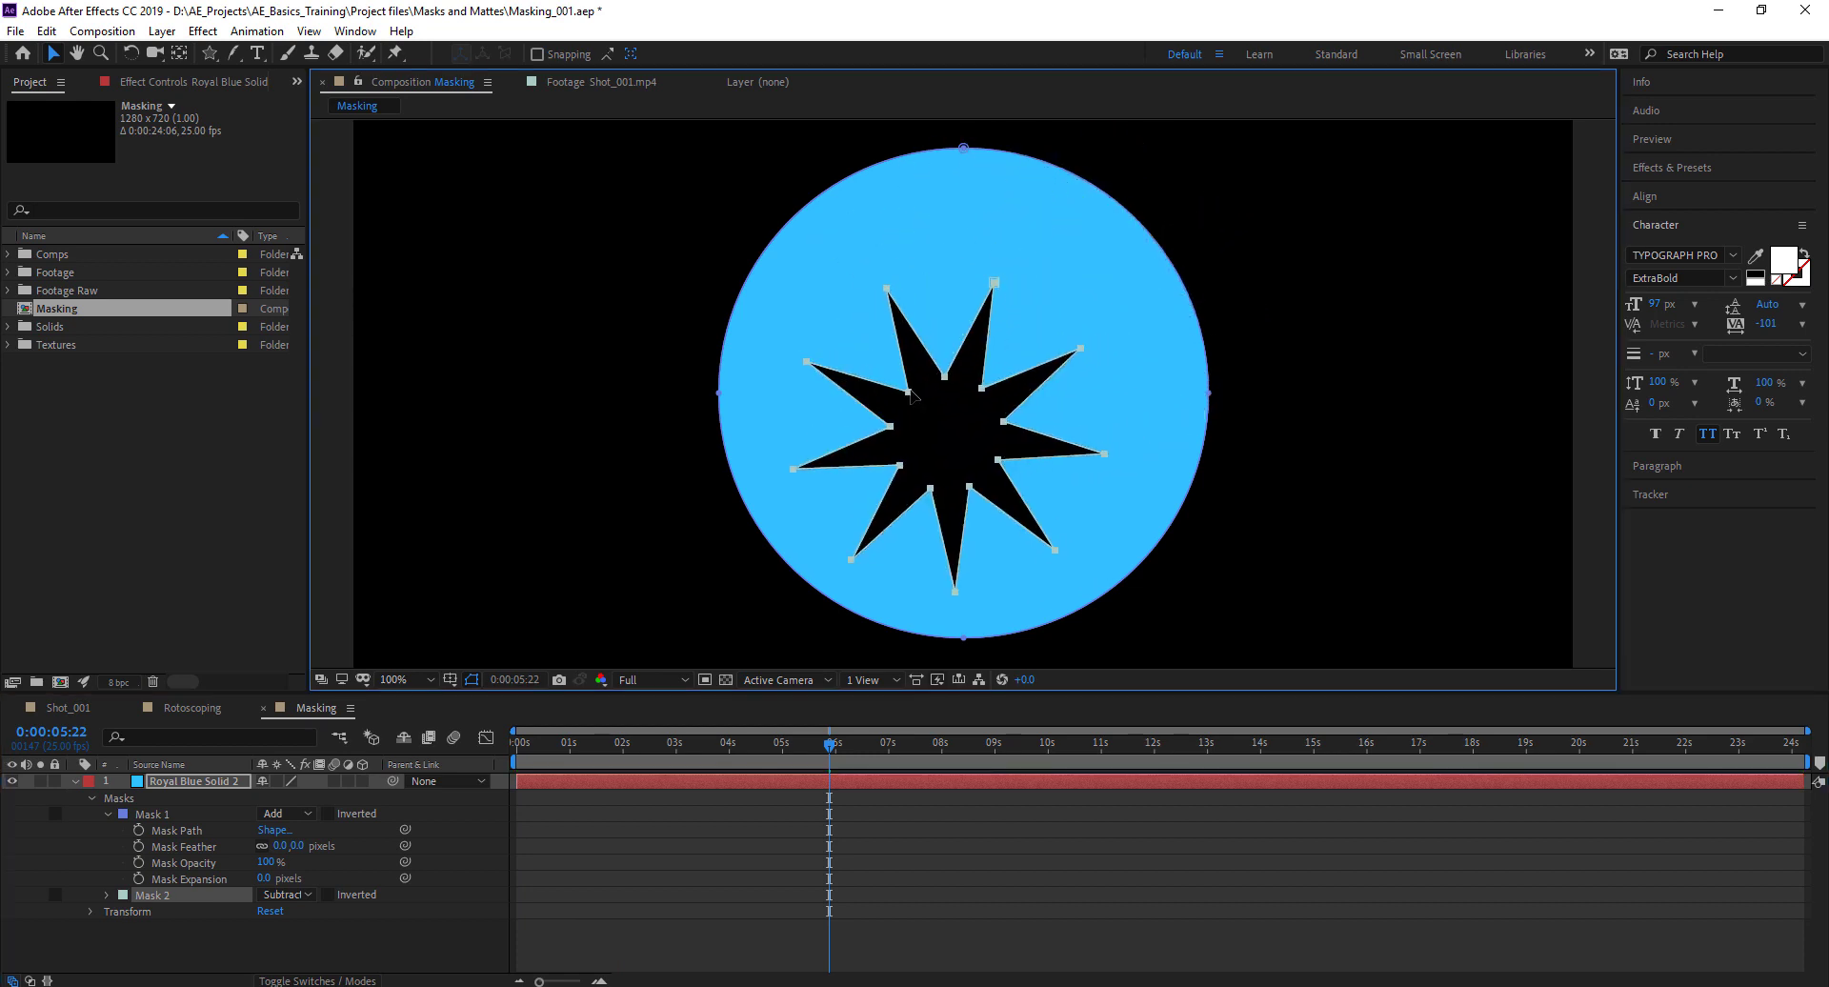
Draw ellipse Mask 3 over the circle's upper right
left_click_drag(209, 53, 314, 90)
left_click(311, 95)
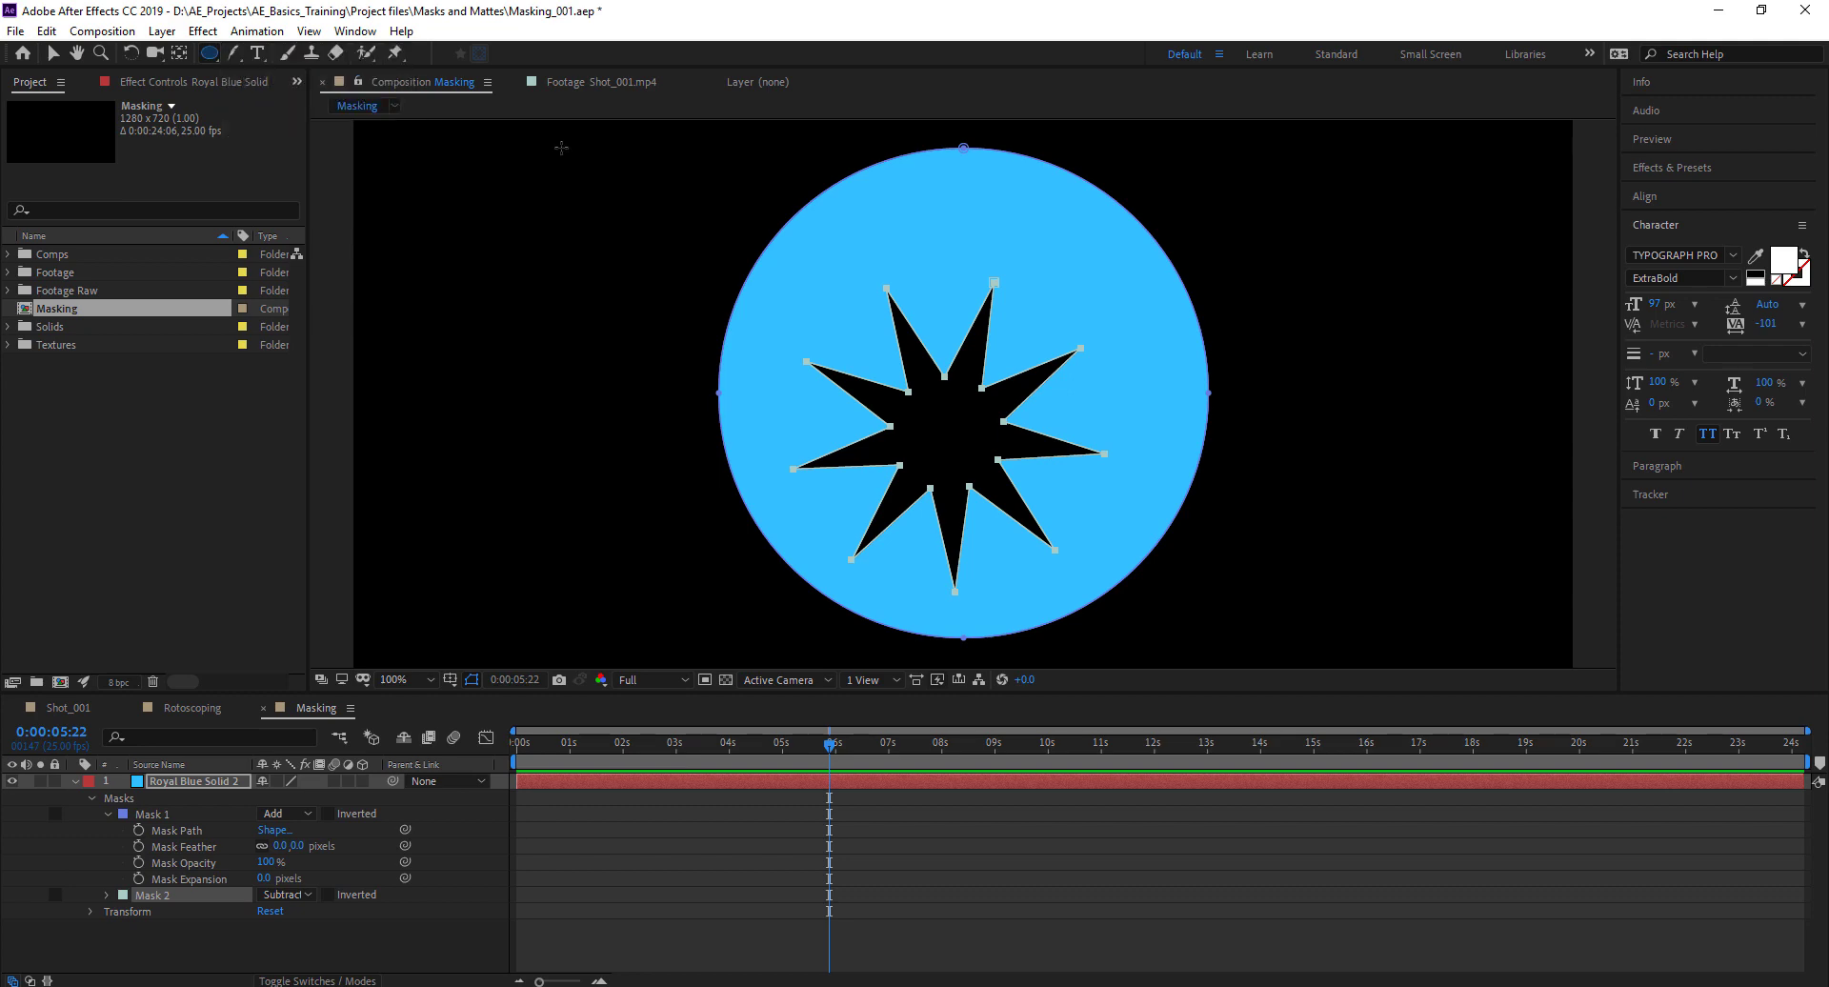
left_click_drag(988, 191, 1195, 300)
Try the ellipse mask in Intersect mode, then switch it to Subtract
left_click(295, 912)
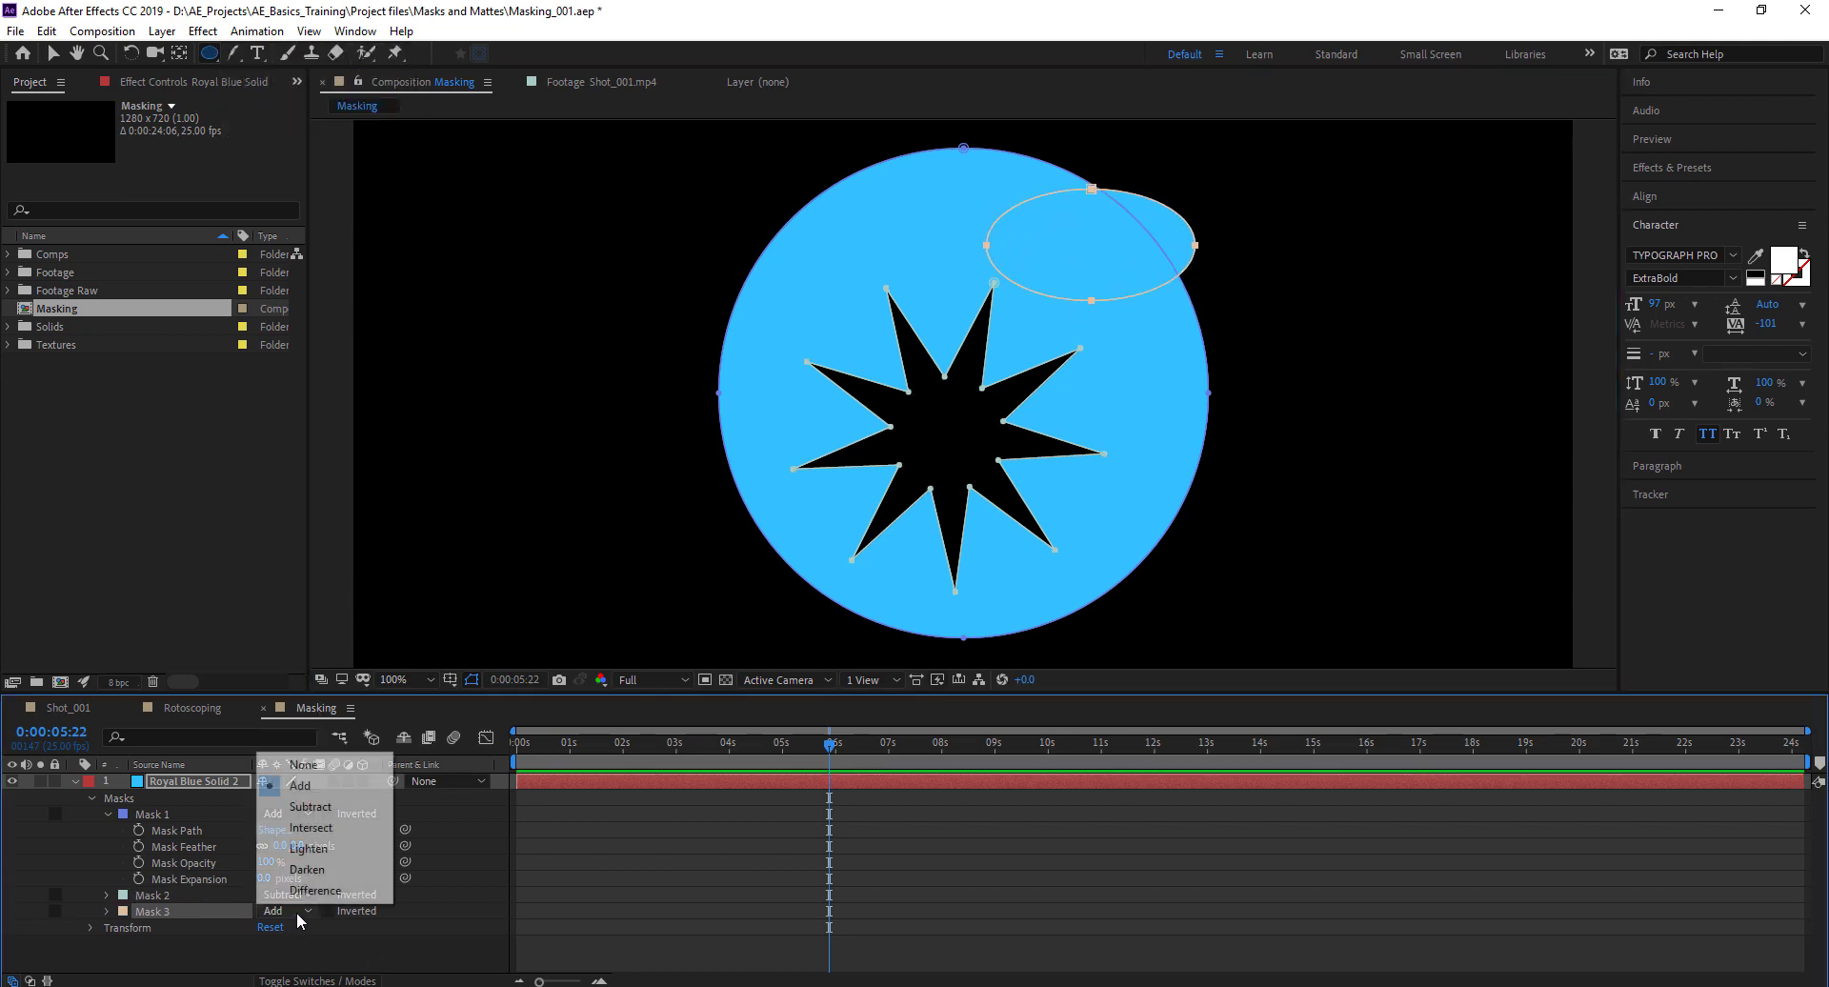
left_click(337, 827)
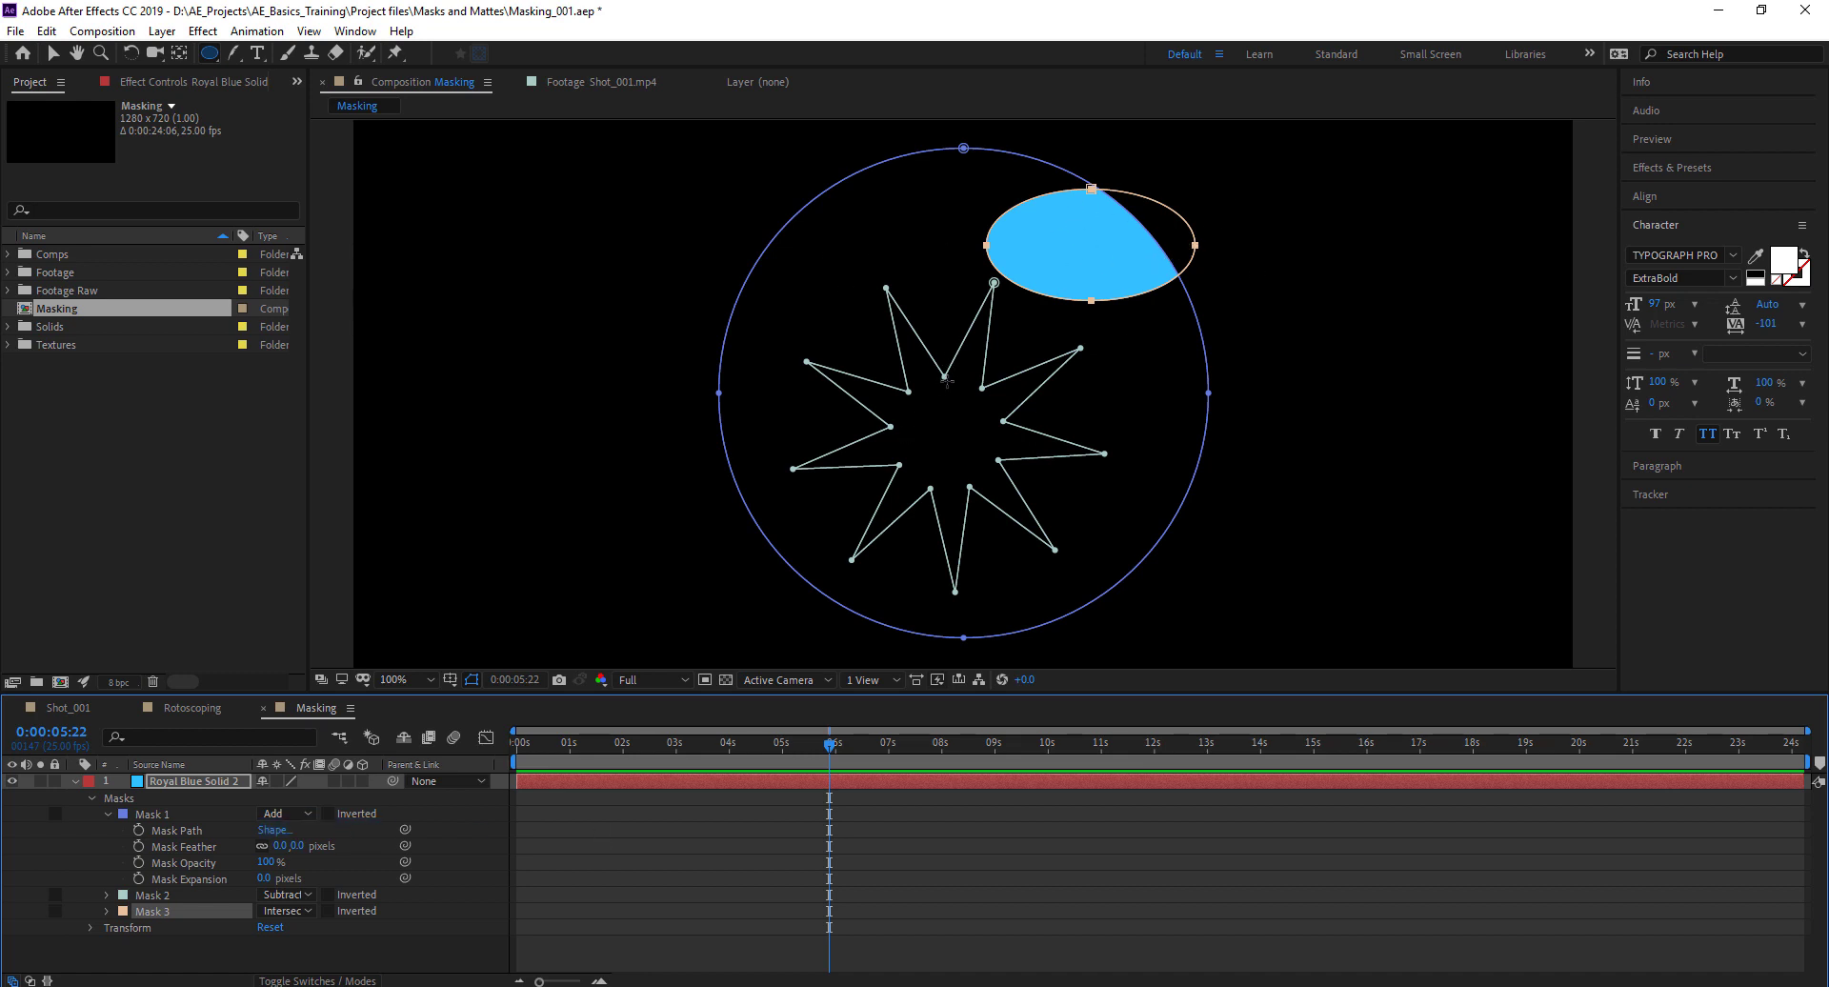
left_click(284, 918)
left_click(286, 911)
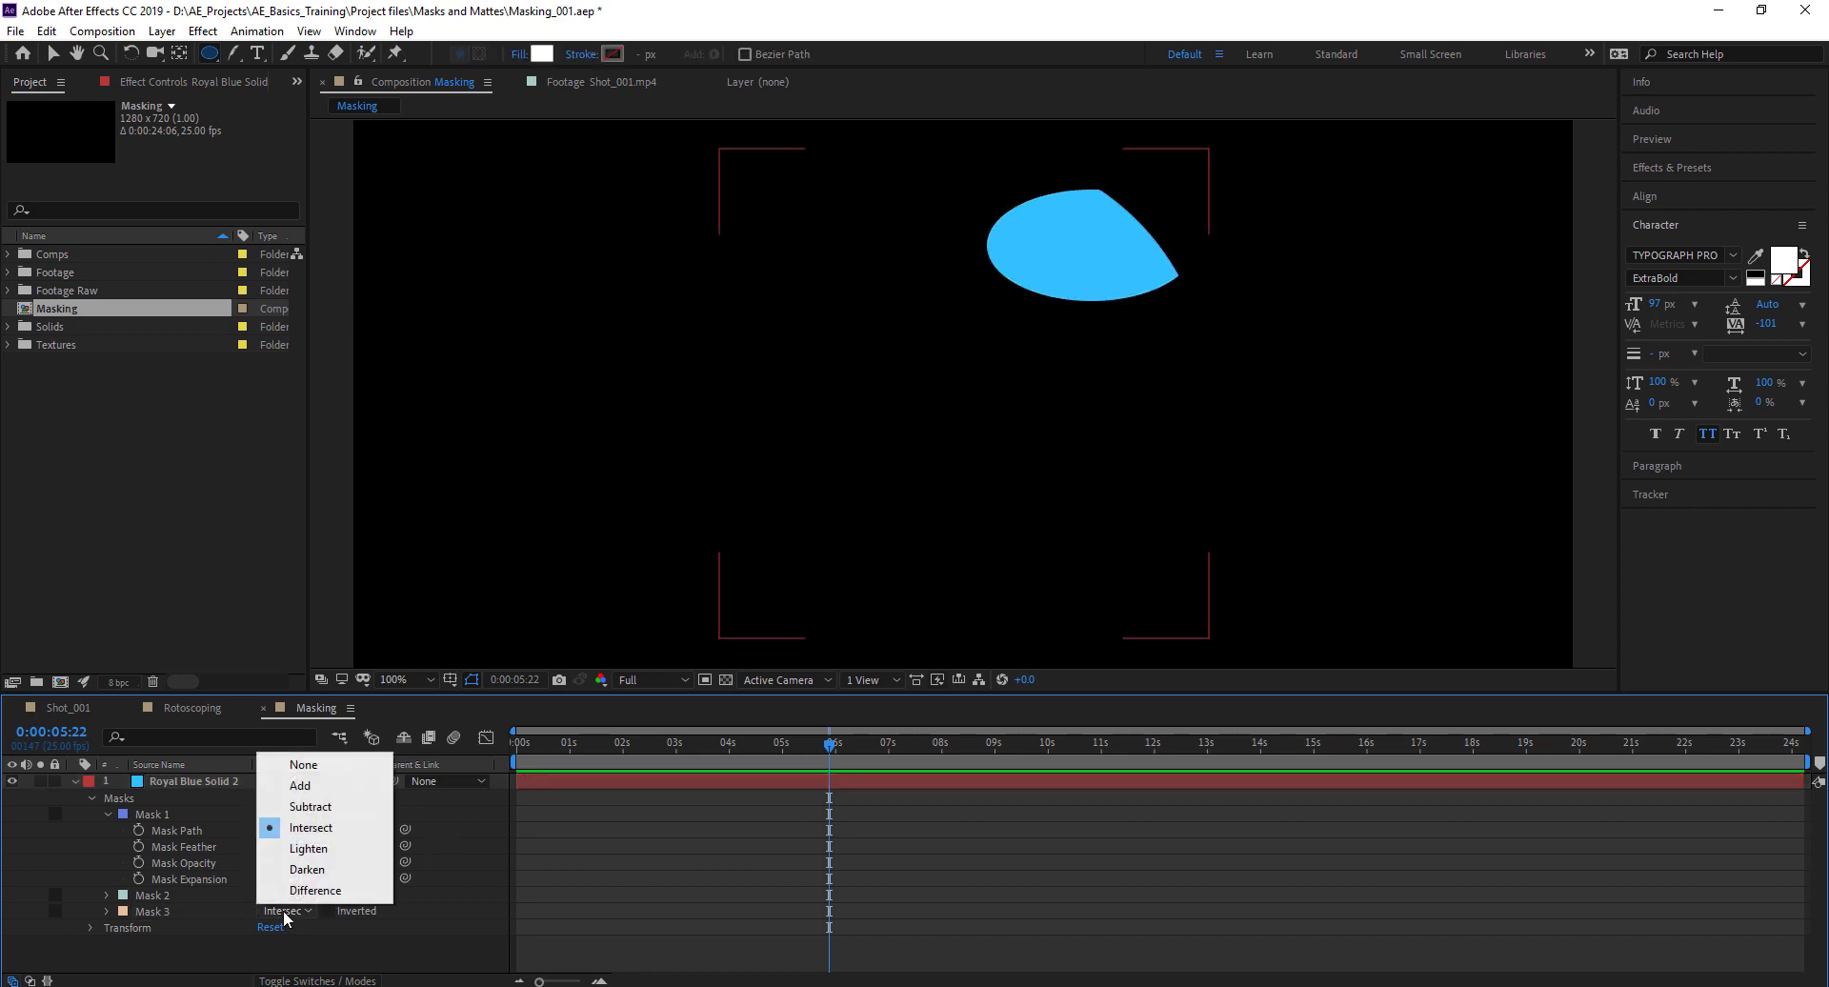
left_click(315, 803)
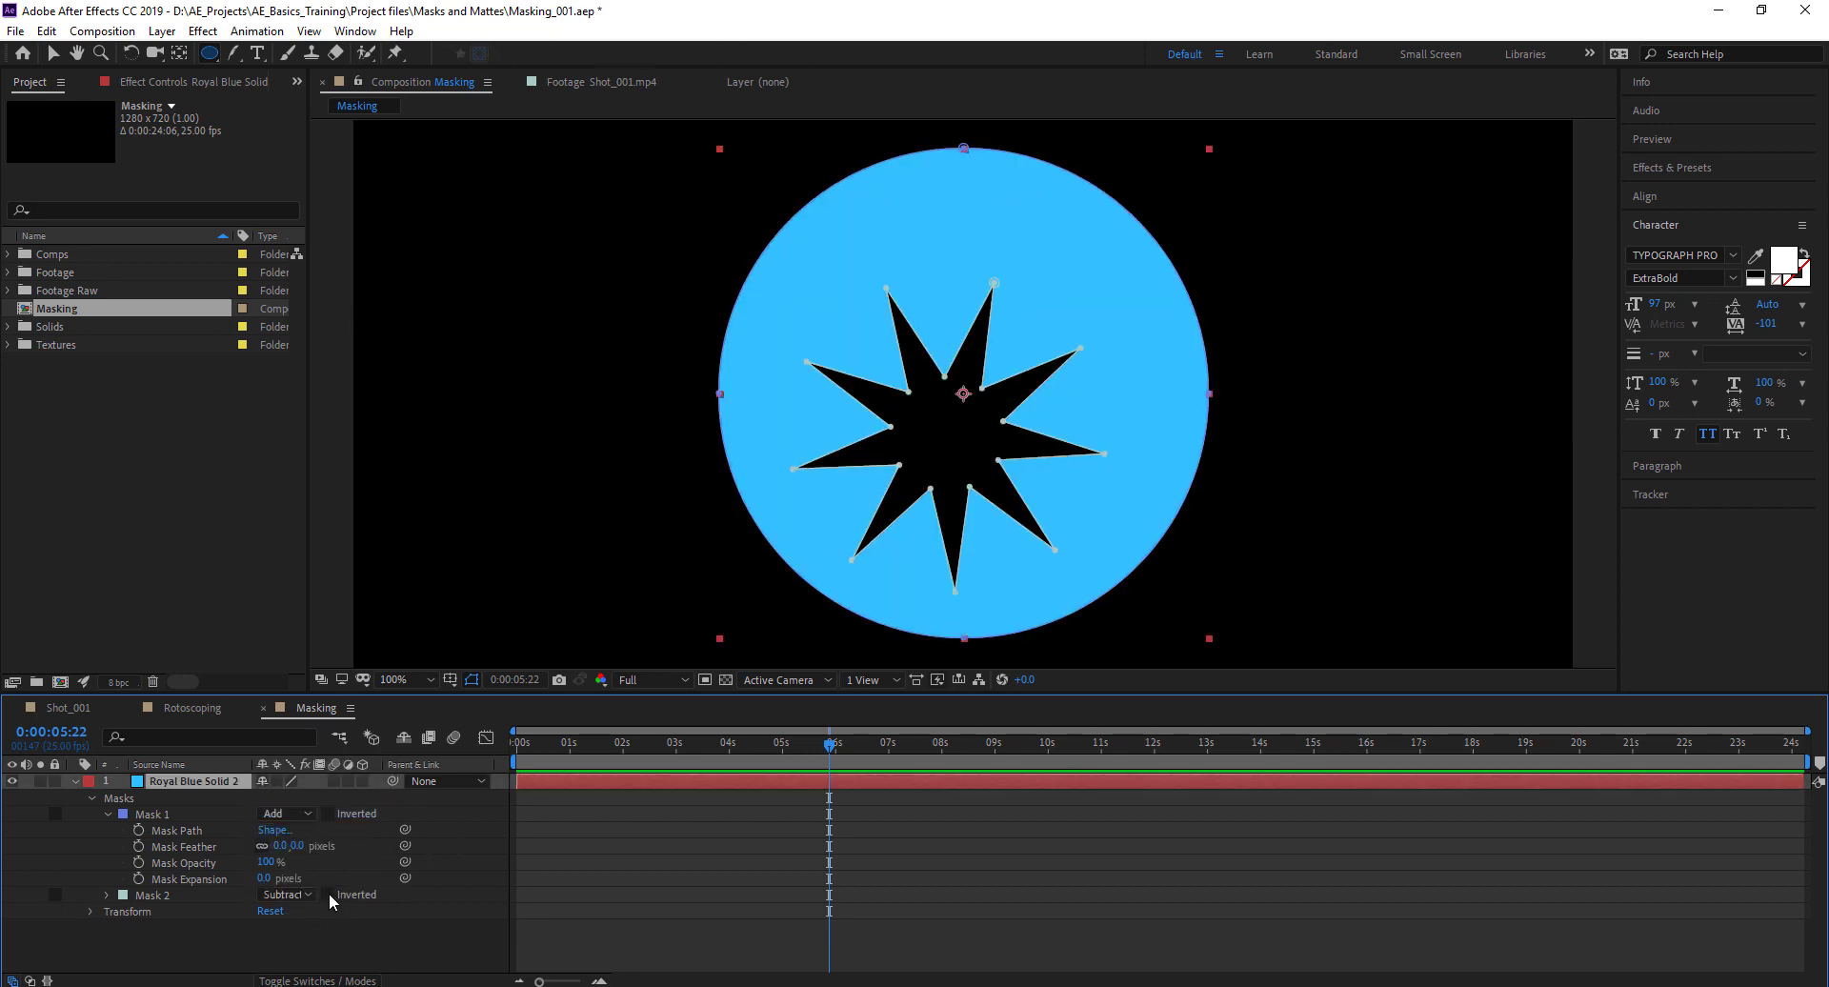
Try the star mask as Add, Inverted and Subtract, then delete it
left_click(278, 898)
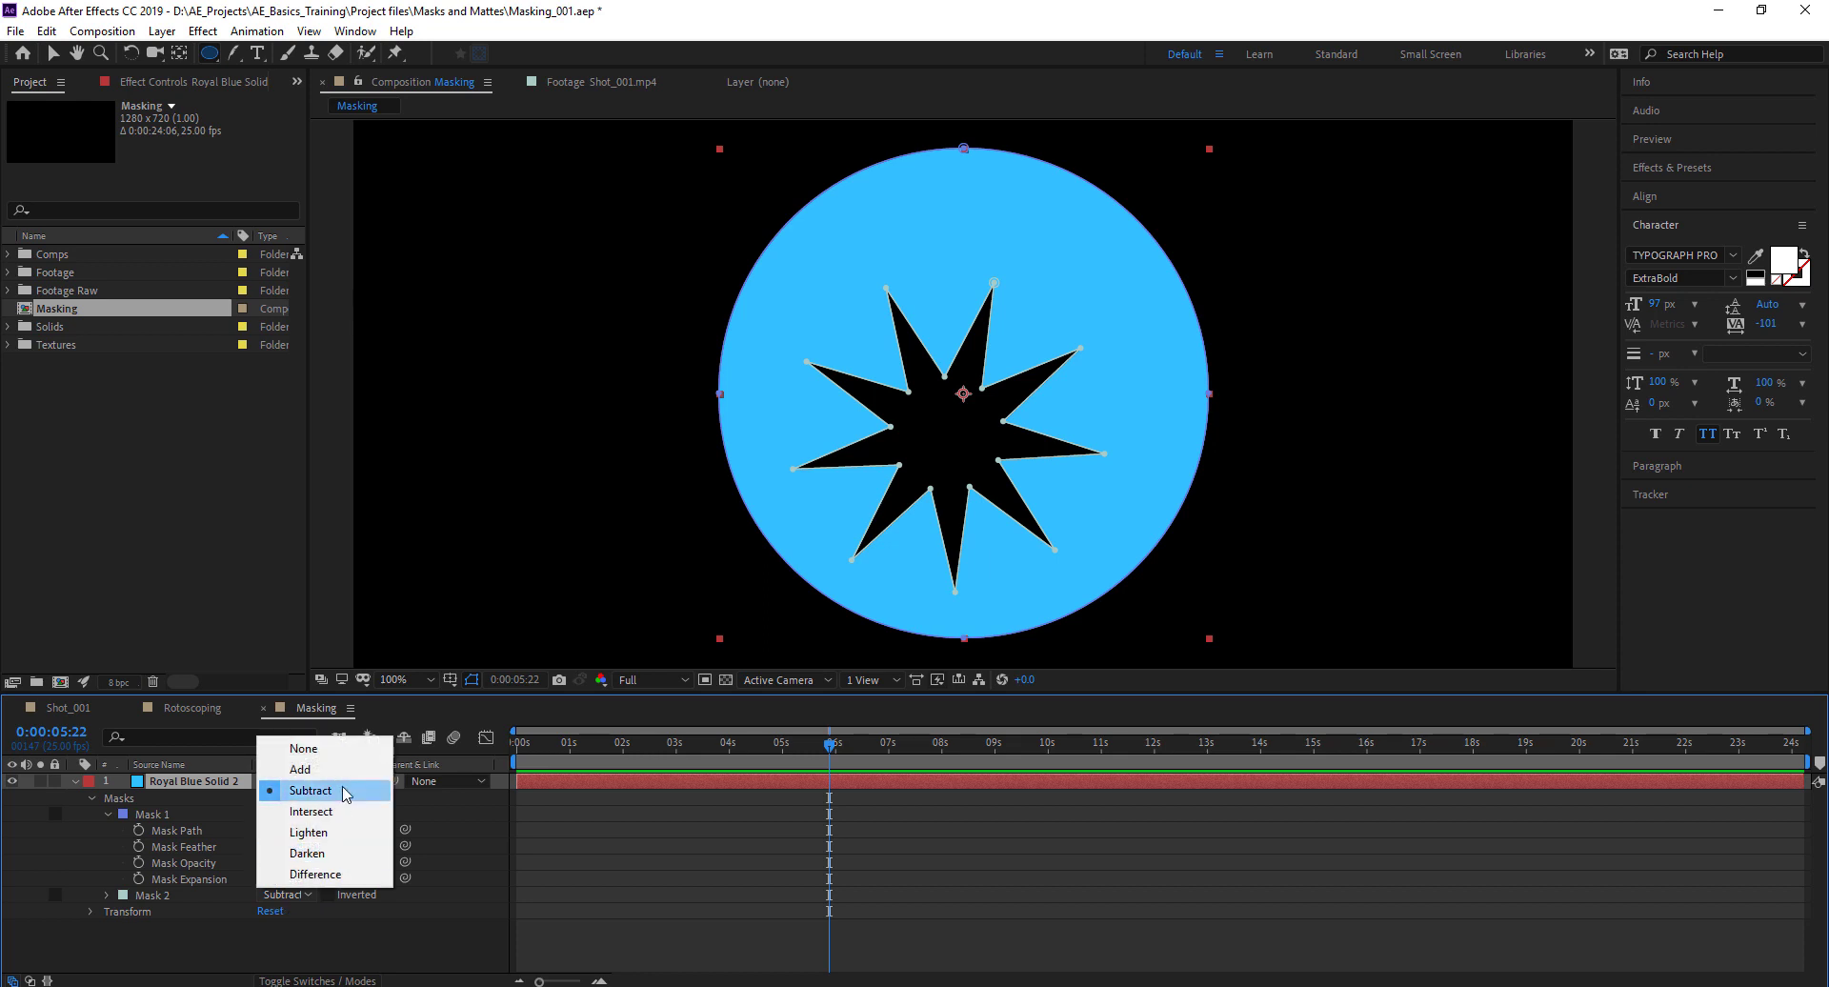
left_click(286, 768)
left_click(329, 896)
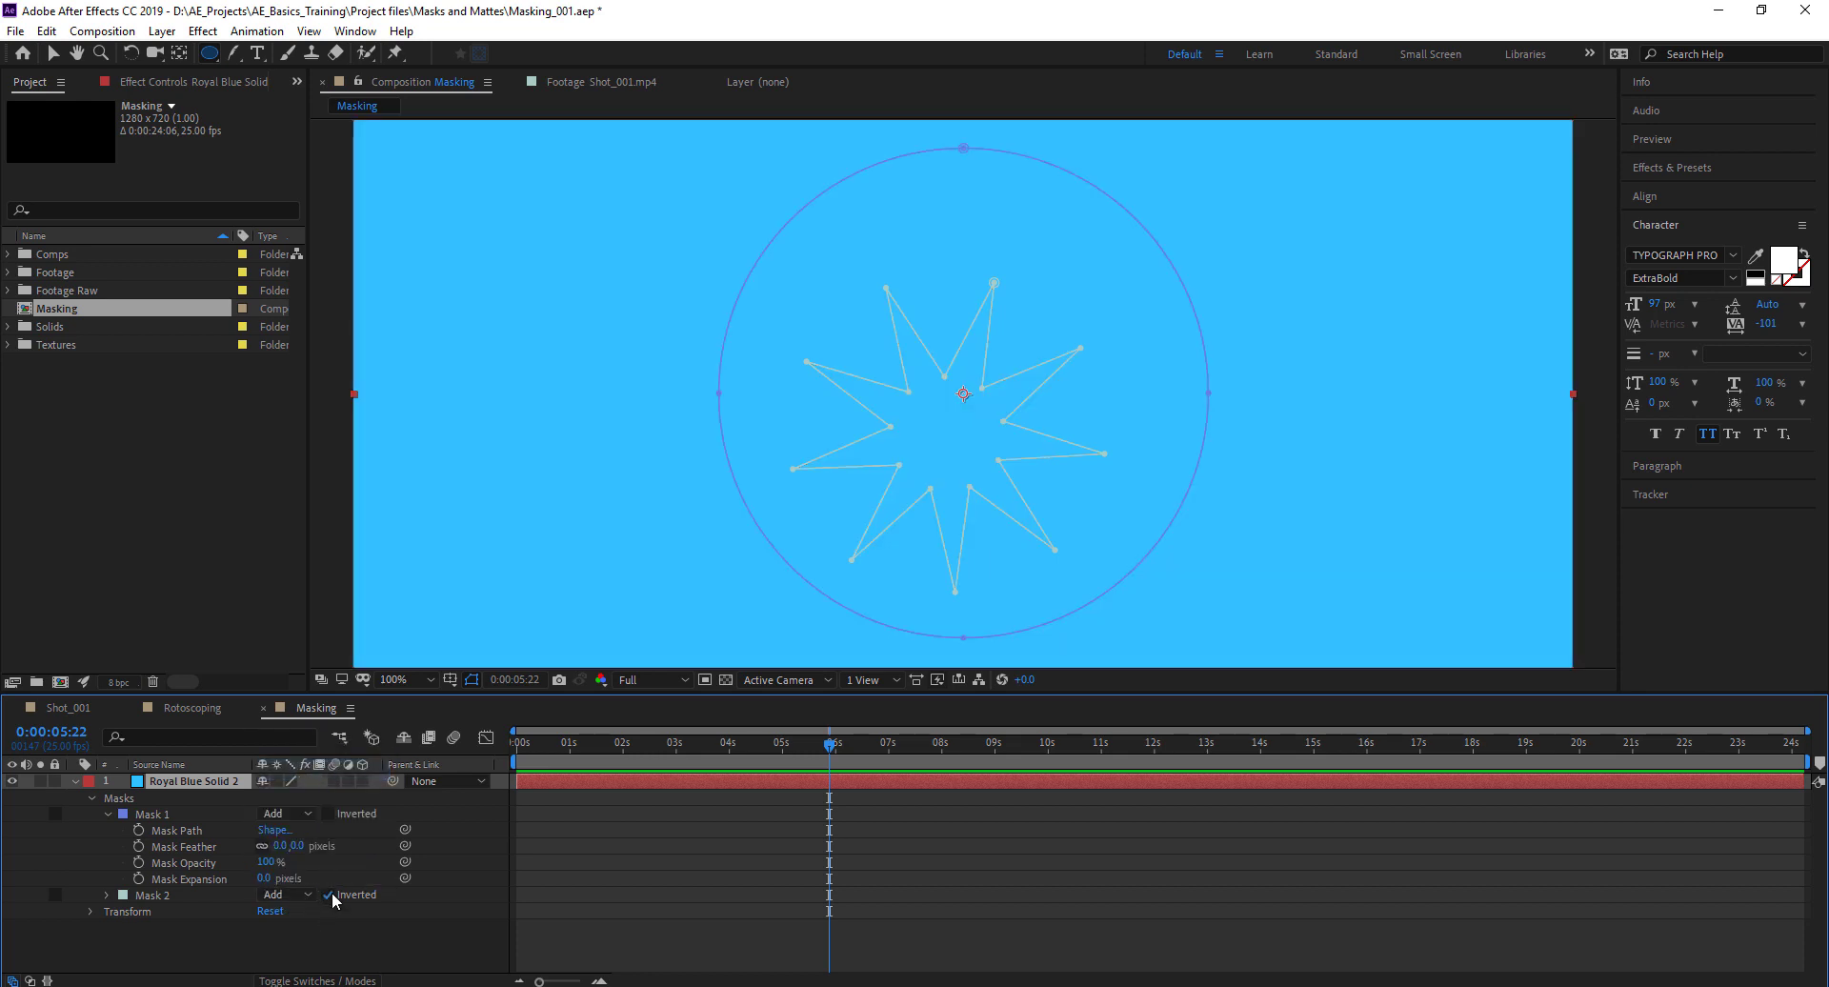
left_click(286, 895)
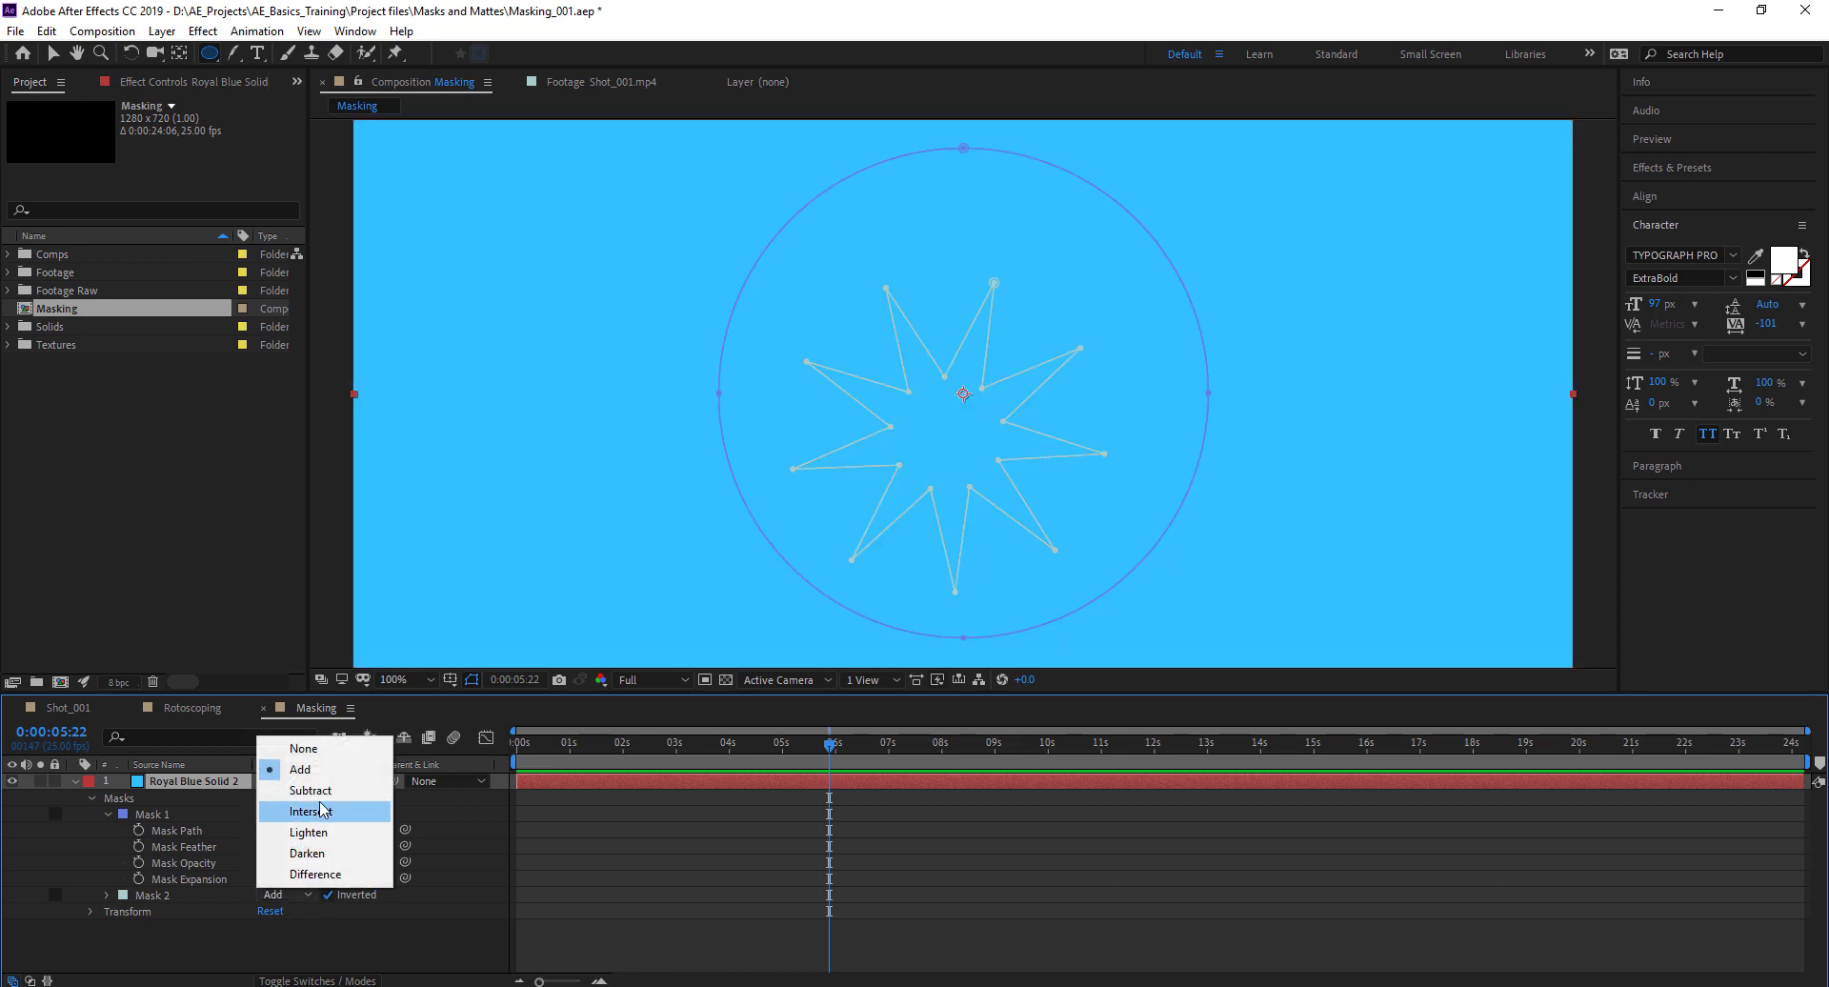
left_click(286, 790)
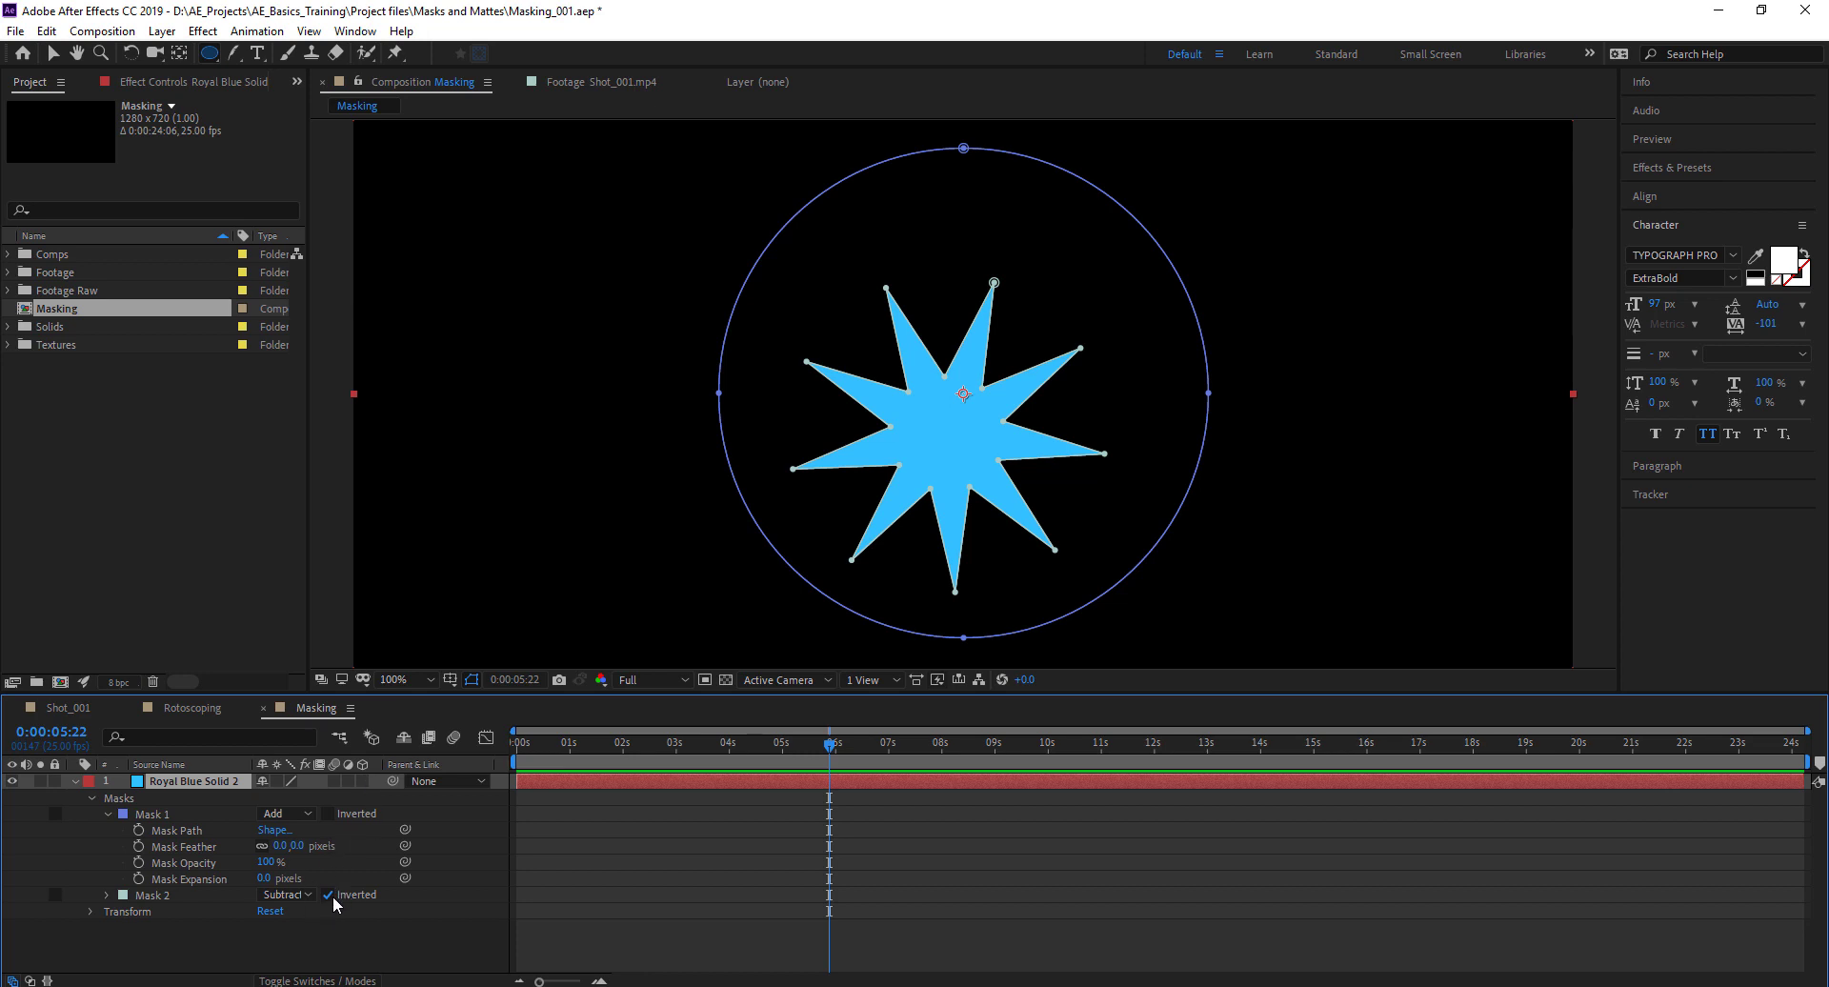
left_click(232, 895)
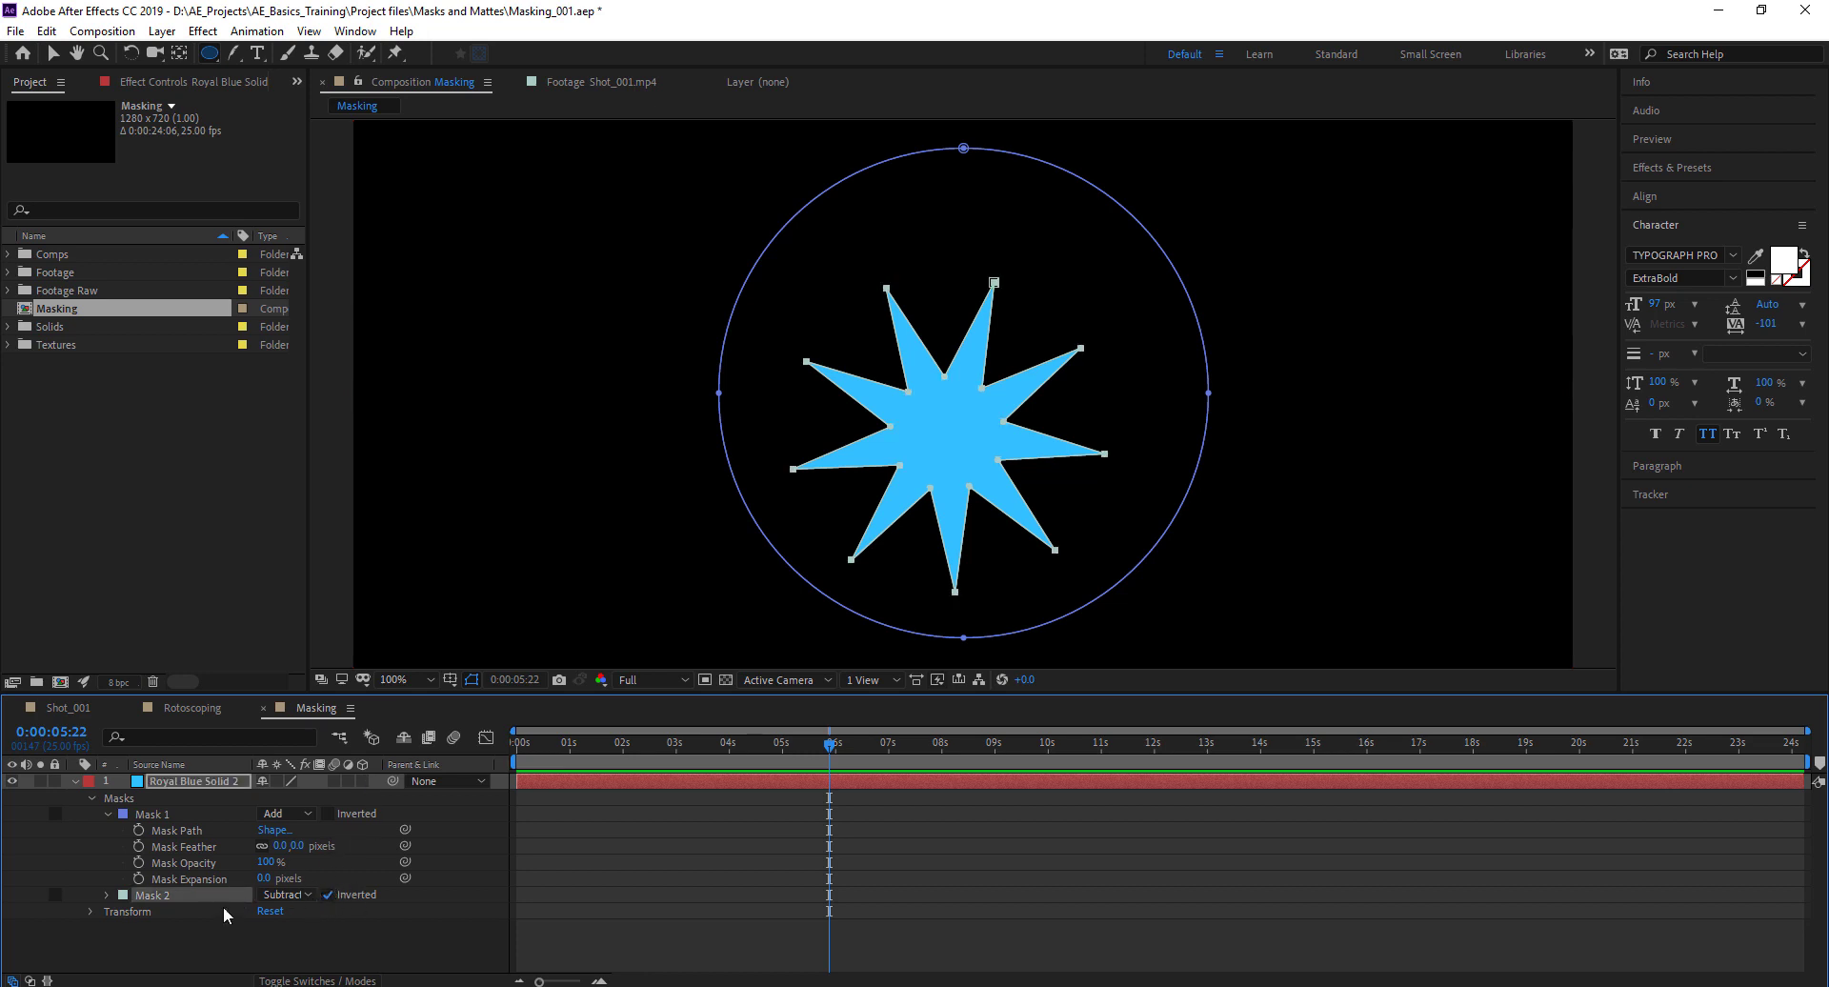
key("Delete")
left_click(169, 798)
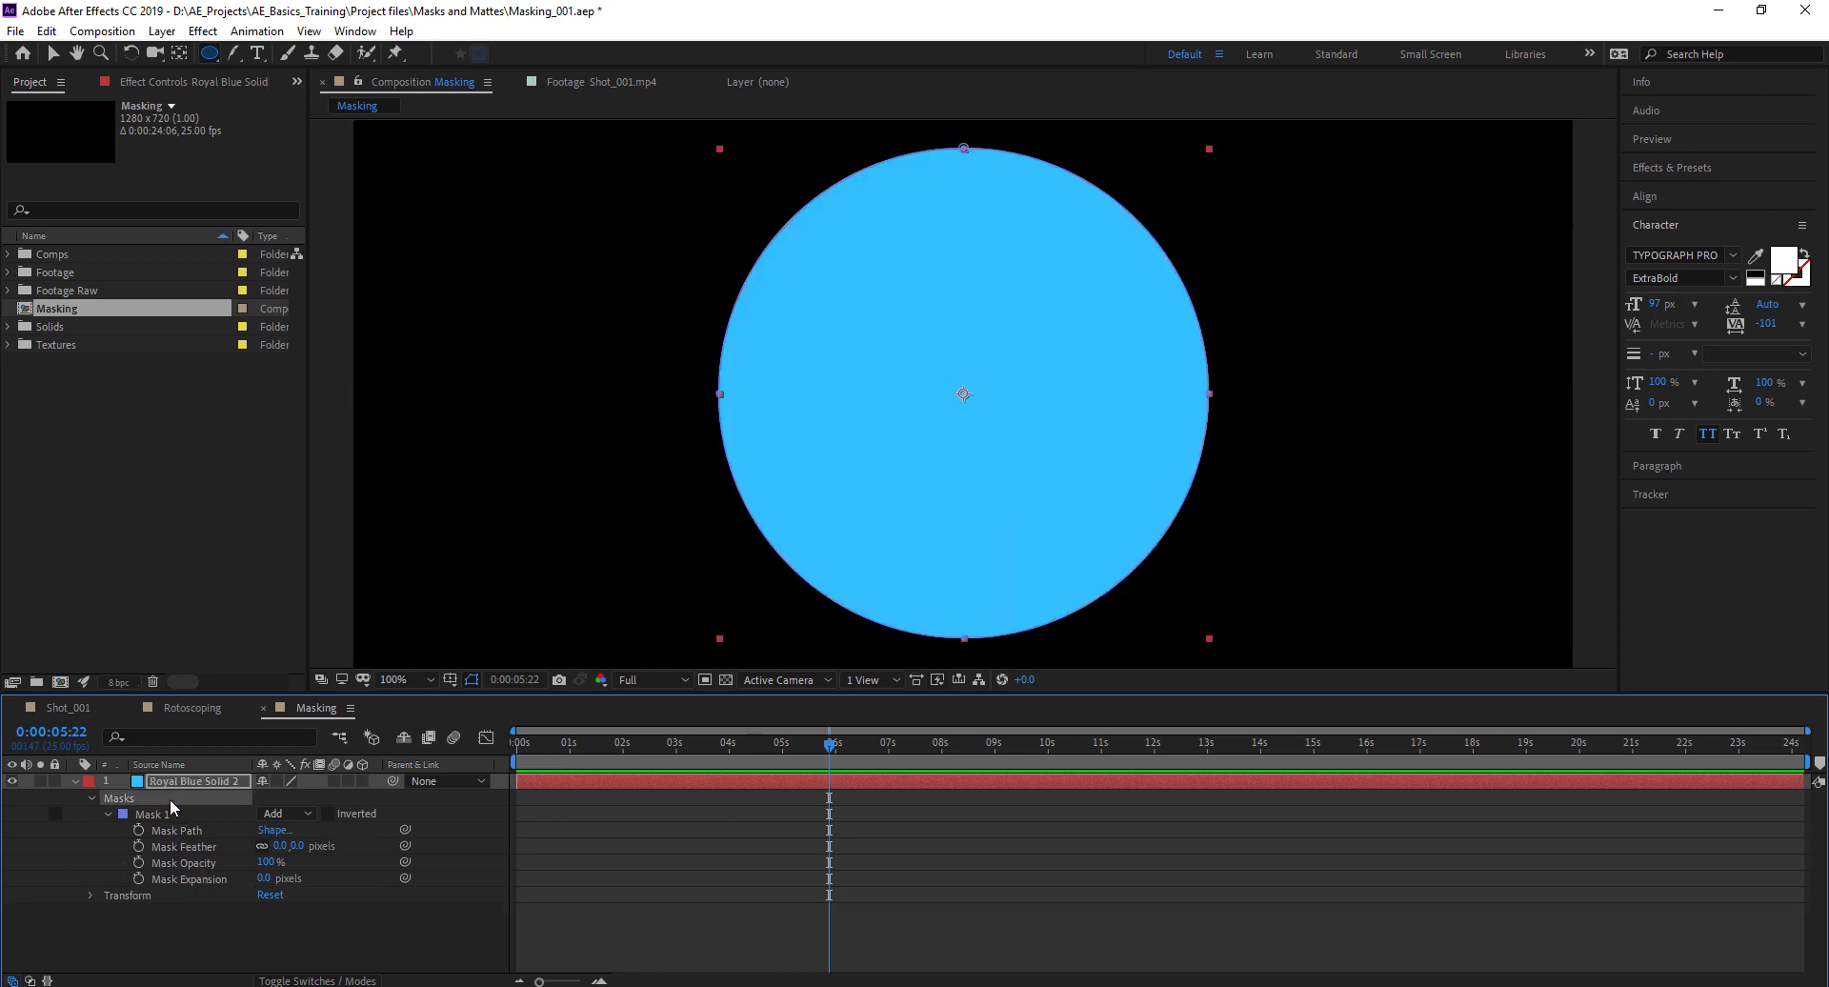
Keyframe Mask 1's path, moving the circle far left by 0:00:01:04, and preview it
left_click(278, 814)
left_click(461, 929)
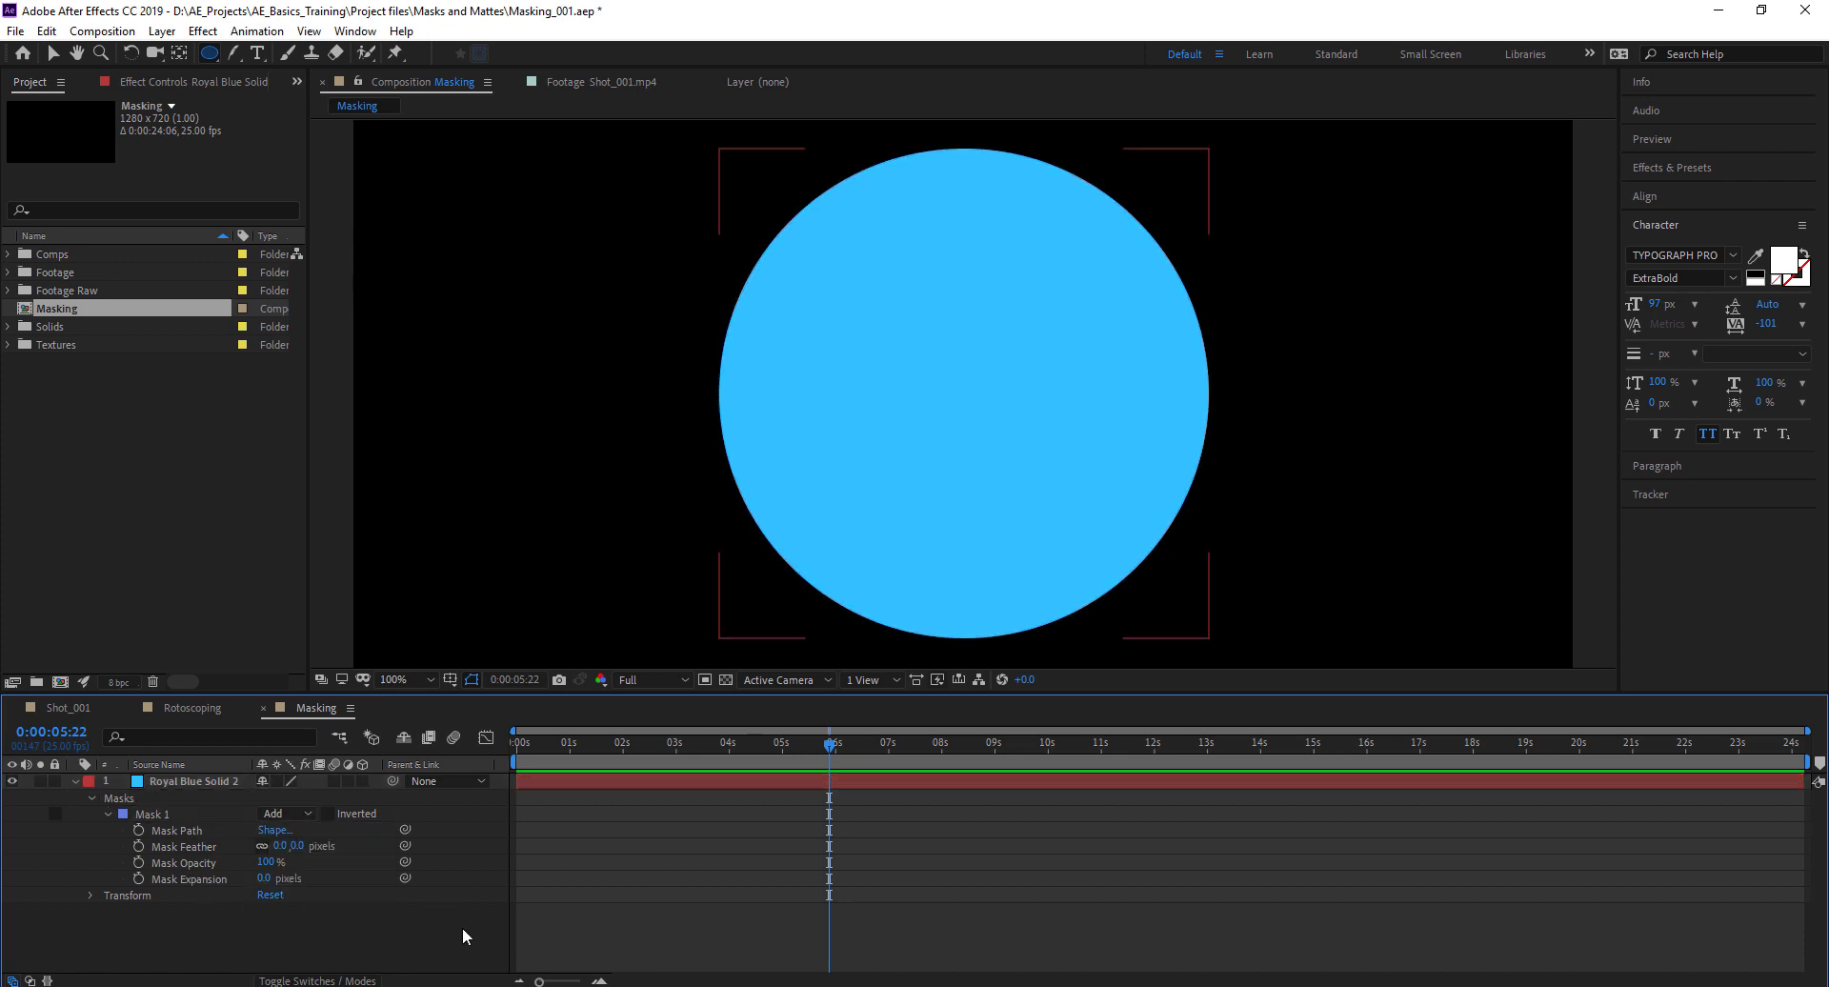
left_click(194, 828)
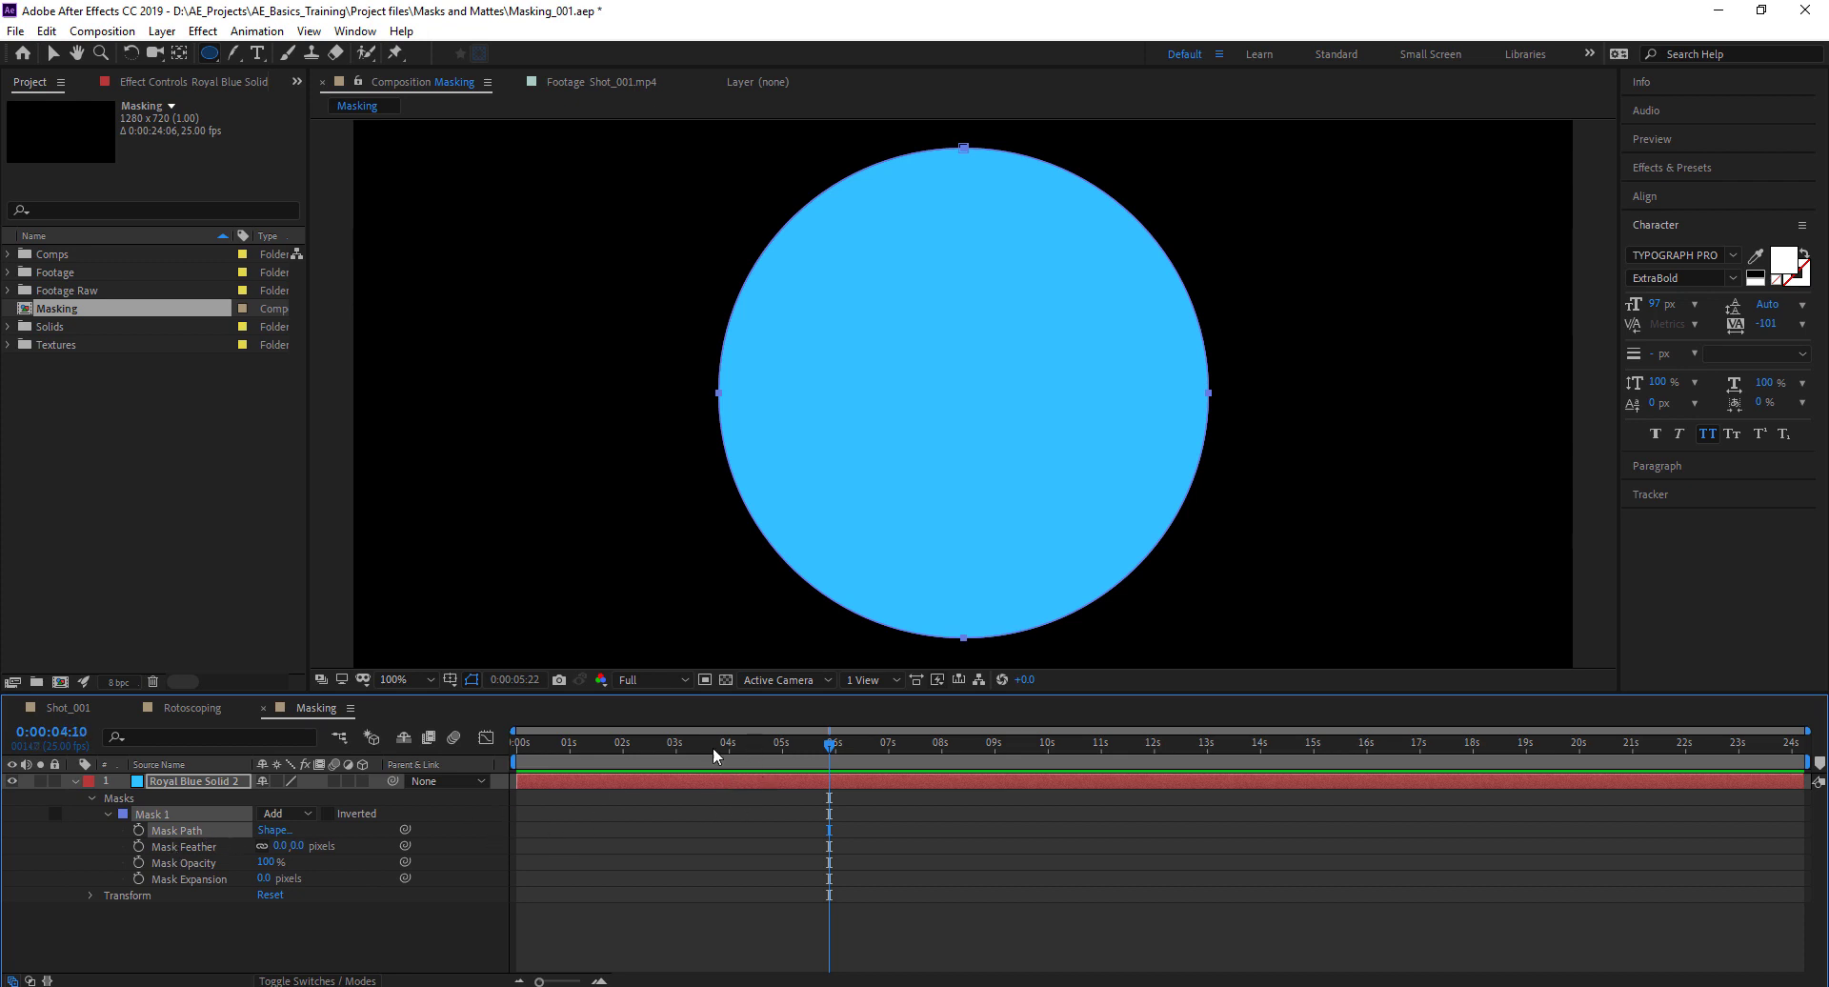
left_click_drag(713, 746, 877, 753)
left_click(139, 829)
left_click_drag(562, 747, 581, 762)
left_click(54, 53)
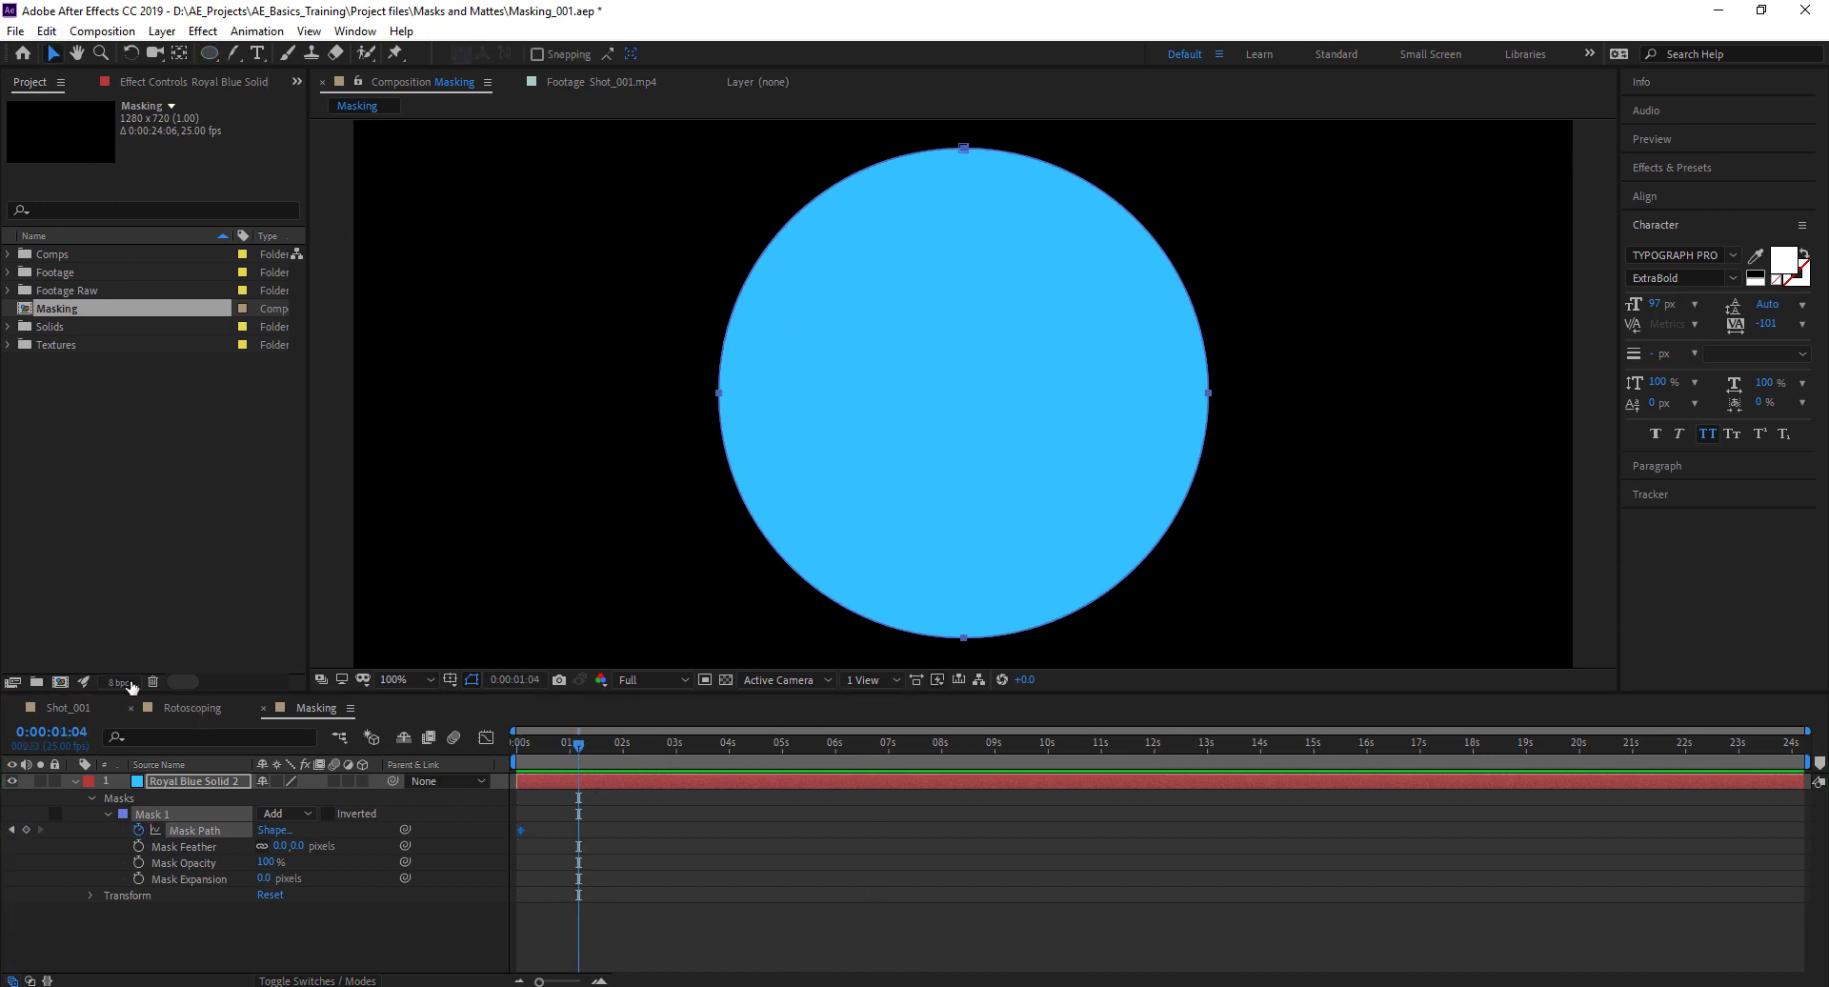
double_click(720, 394)
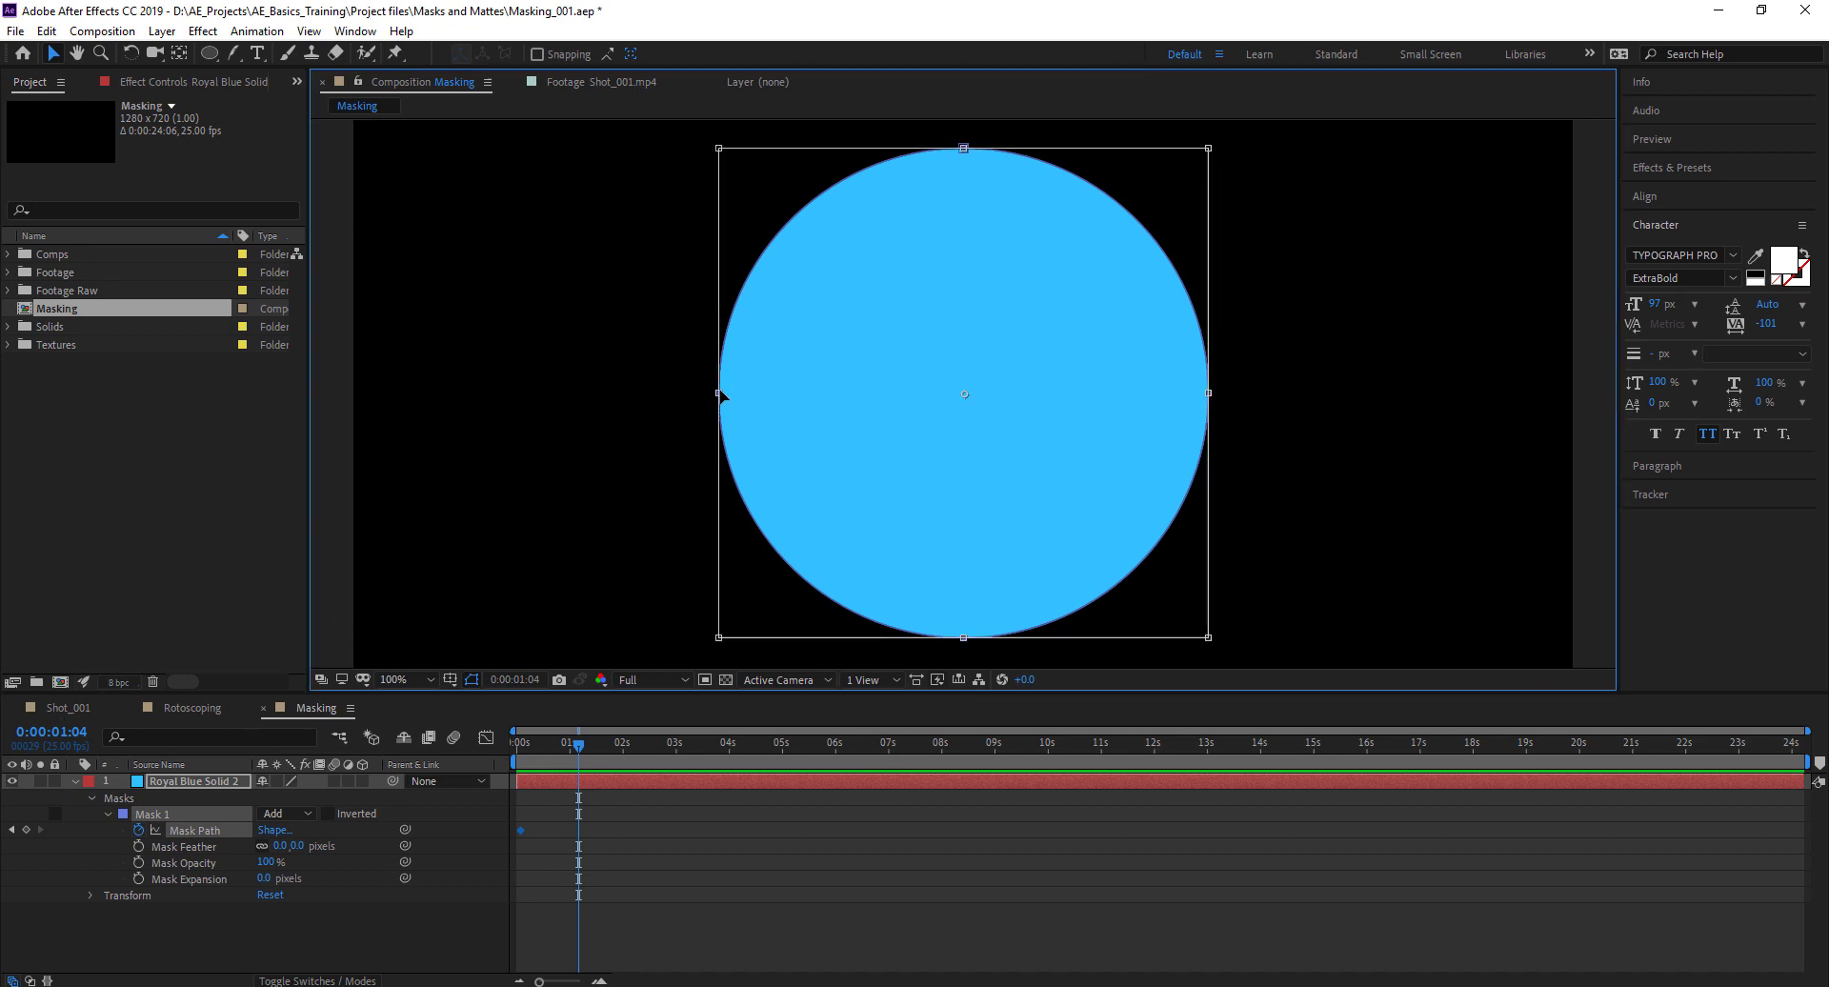
left_click_drag(1158, 465, 527, 467)
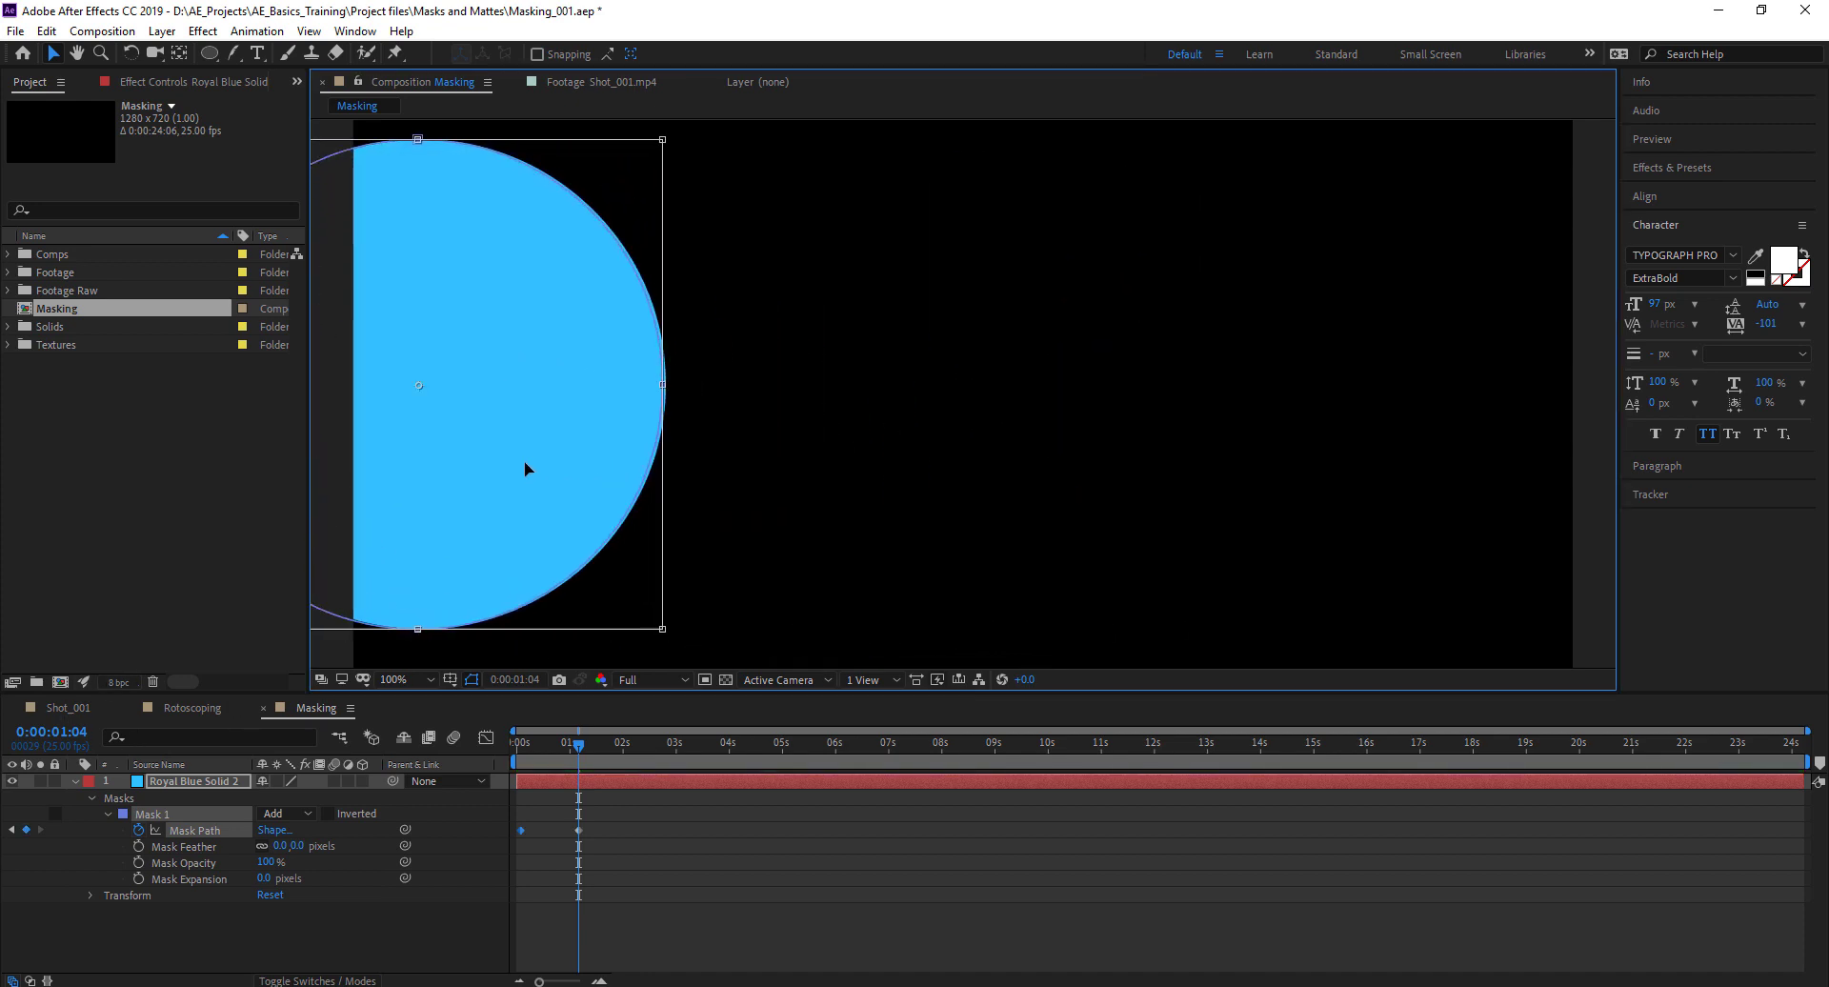
left_click_drag(557, 734, 391, 794)
Delete both Mask Path keyframes so the circle stays fixed
left_click(506, 831)
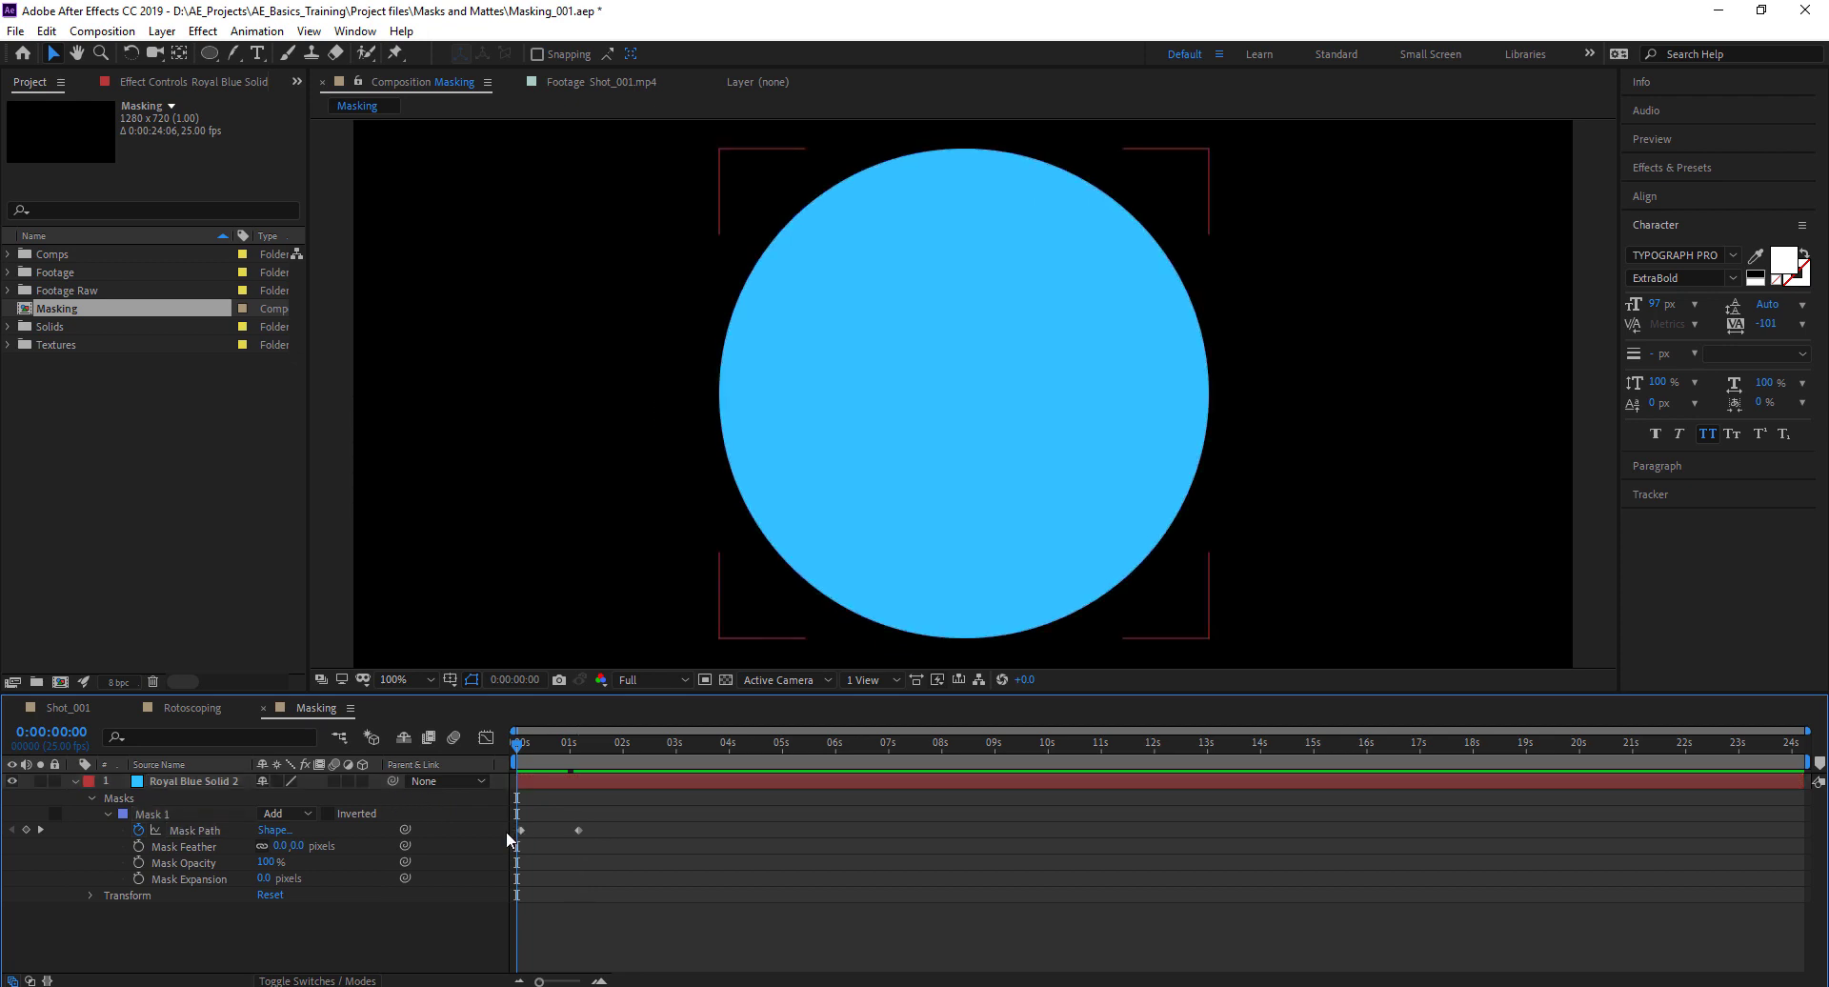
left_click_drag(632, 809, 450, 863)
key("Delete")
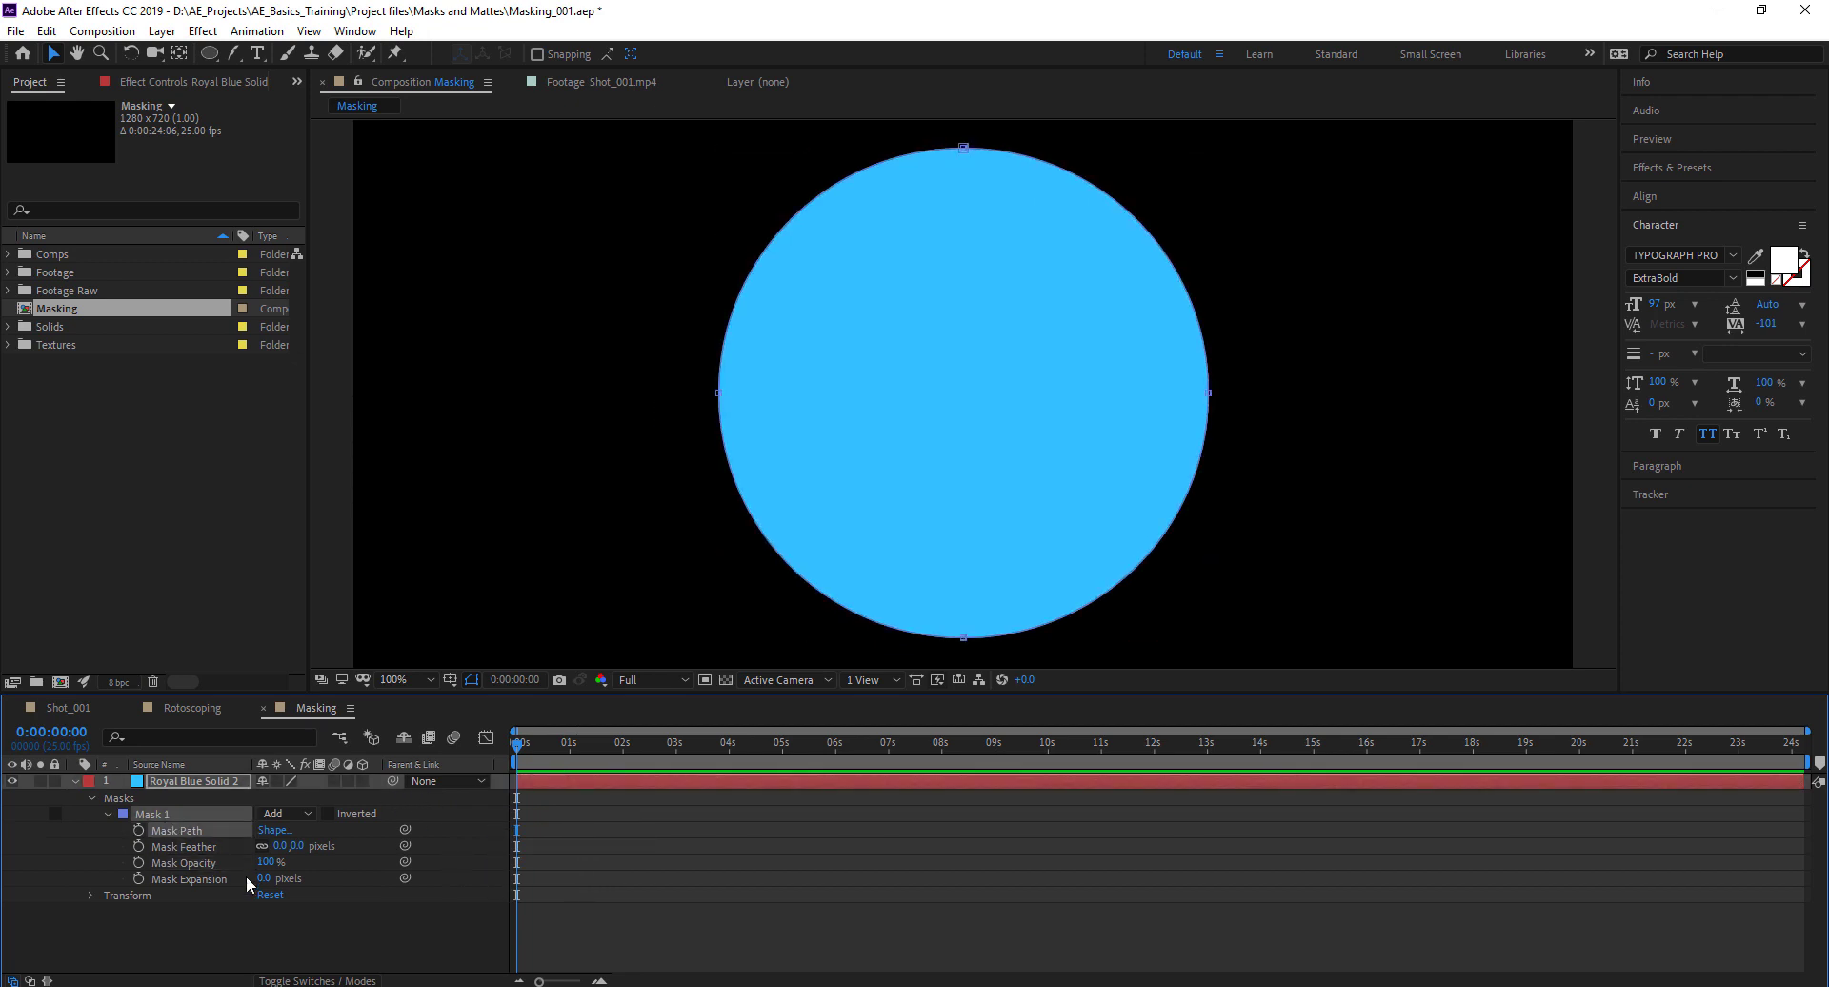
Set Mask 1 to 78% opacity and draw ellipse masks on the circle's left, right, top and bottom
left_click(381, 917)
left_click_drag(301, 845, 229, 864)
left_click(209, 52)
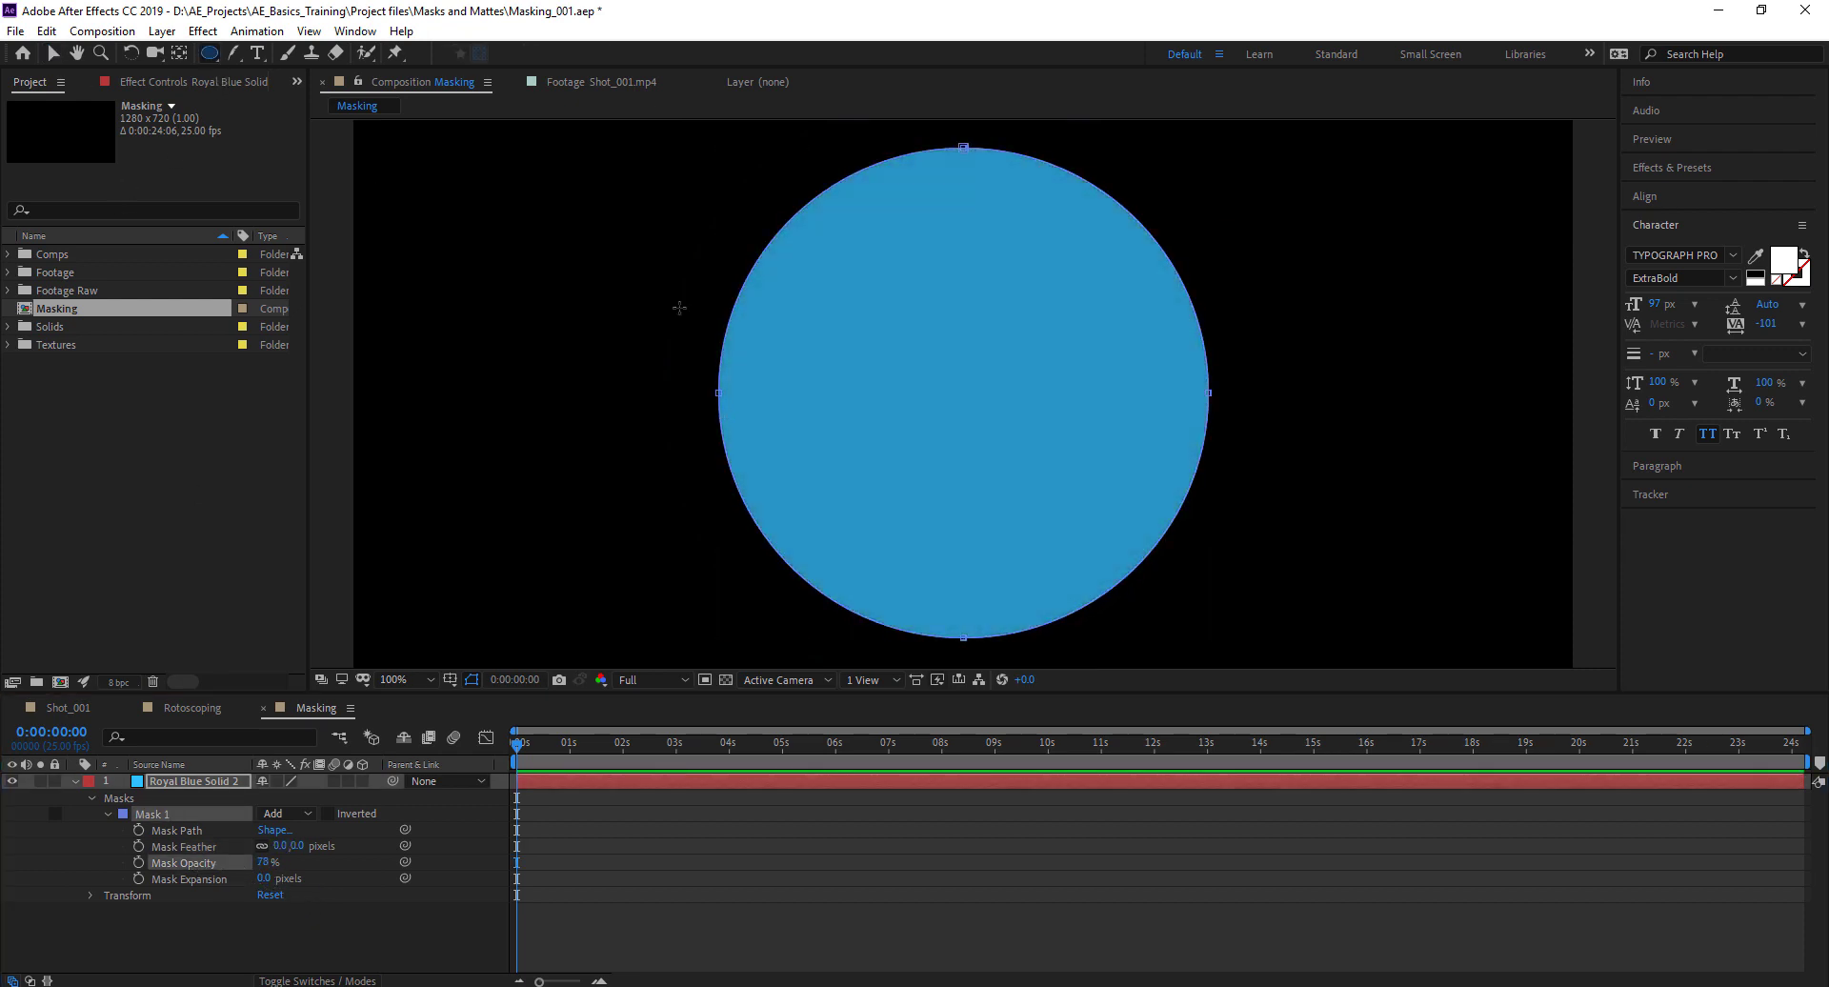
mouse_move(679, 307)
left_mouse_down()
mouse_move(857, 457)
mouse_move(878, 513)
left_mouse_up()
left_click_drag(1073, 321, 1288, 563)
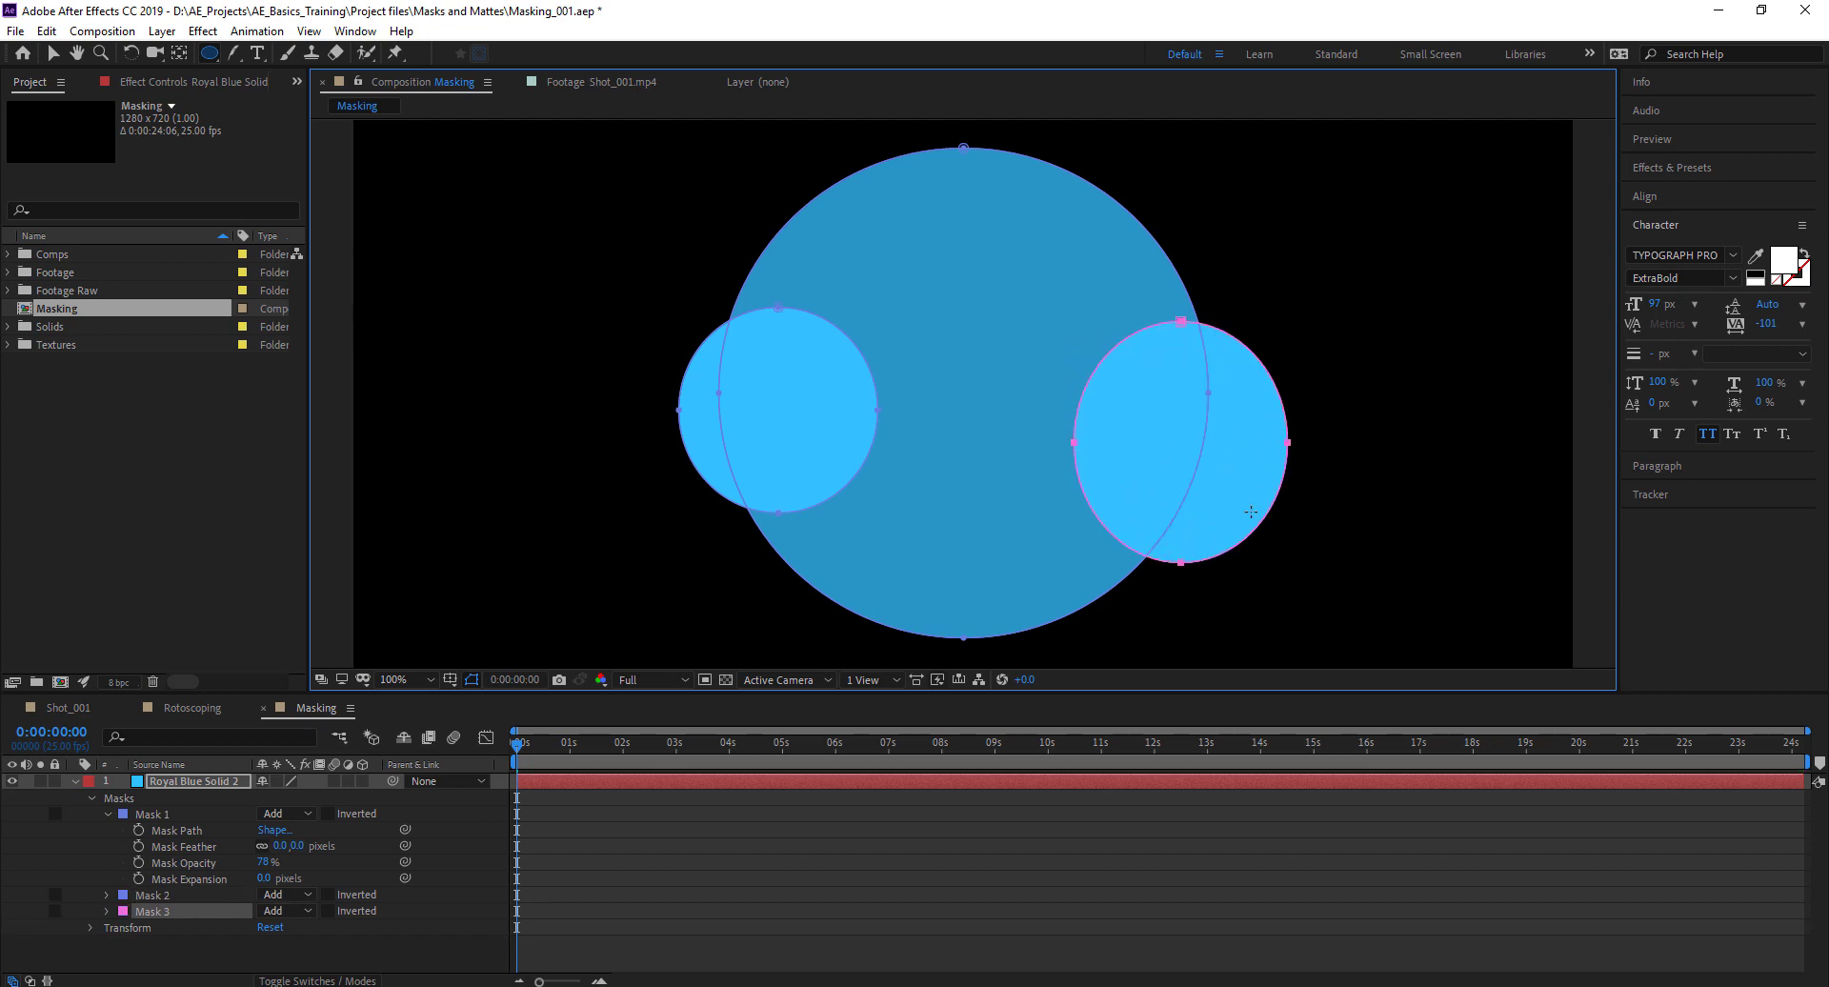
mouse_move(876, 132)
left_mouse_down()
mouse_move(1130, 326)
mouse_move(1111, 340)
left_mouse_up()
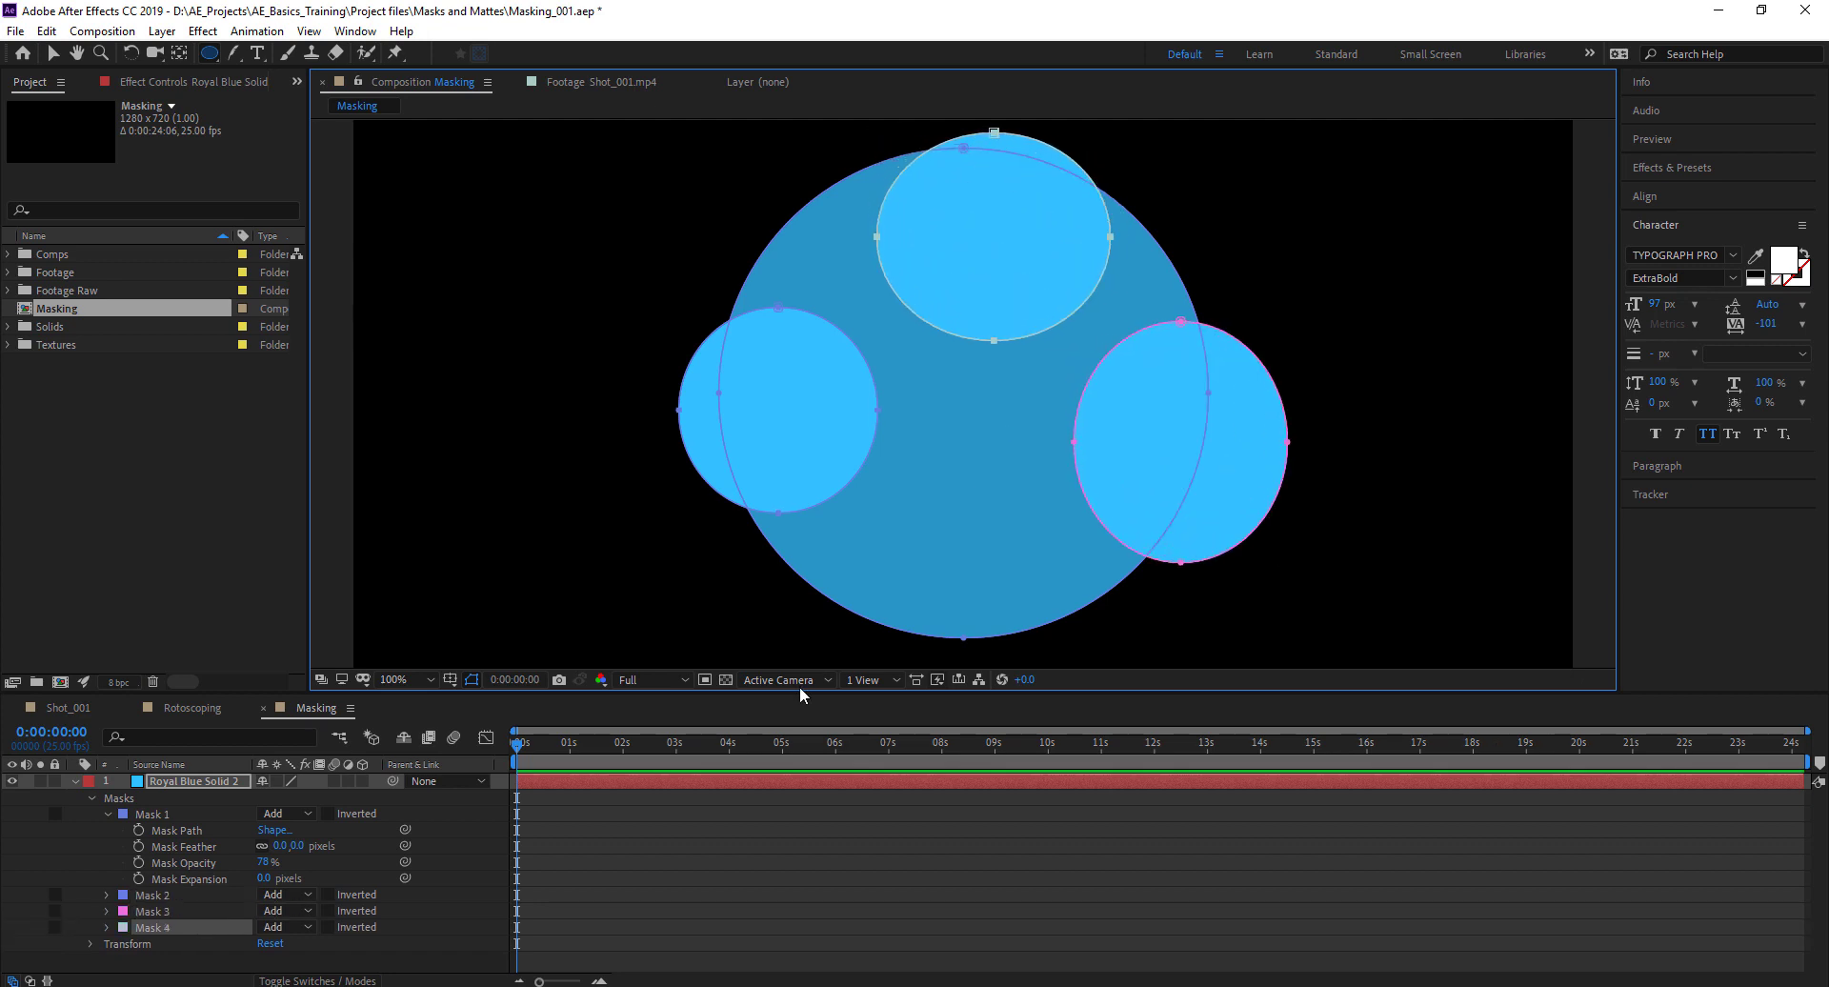
left_click_drag(868, 532, 1111, 721)
Deselect the layer, reframe the circles in view, and expand Mask 2's properties
scroll(752, 579, "down", 1)
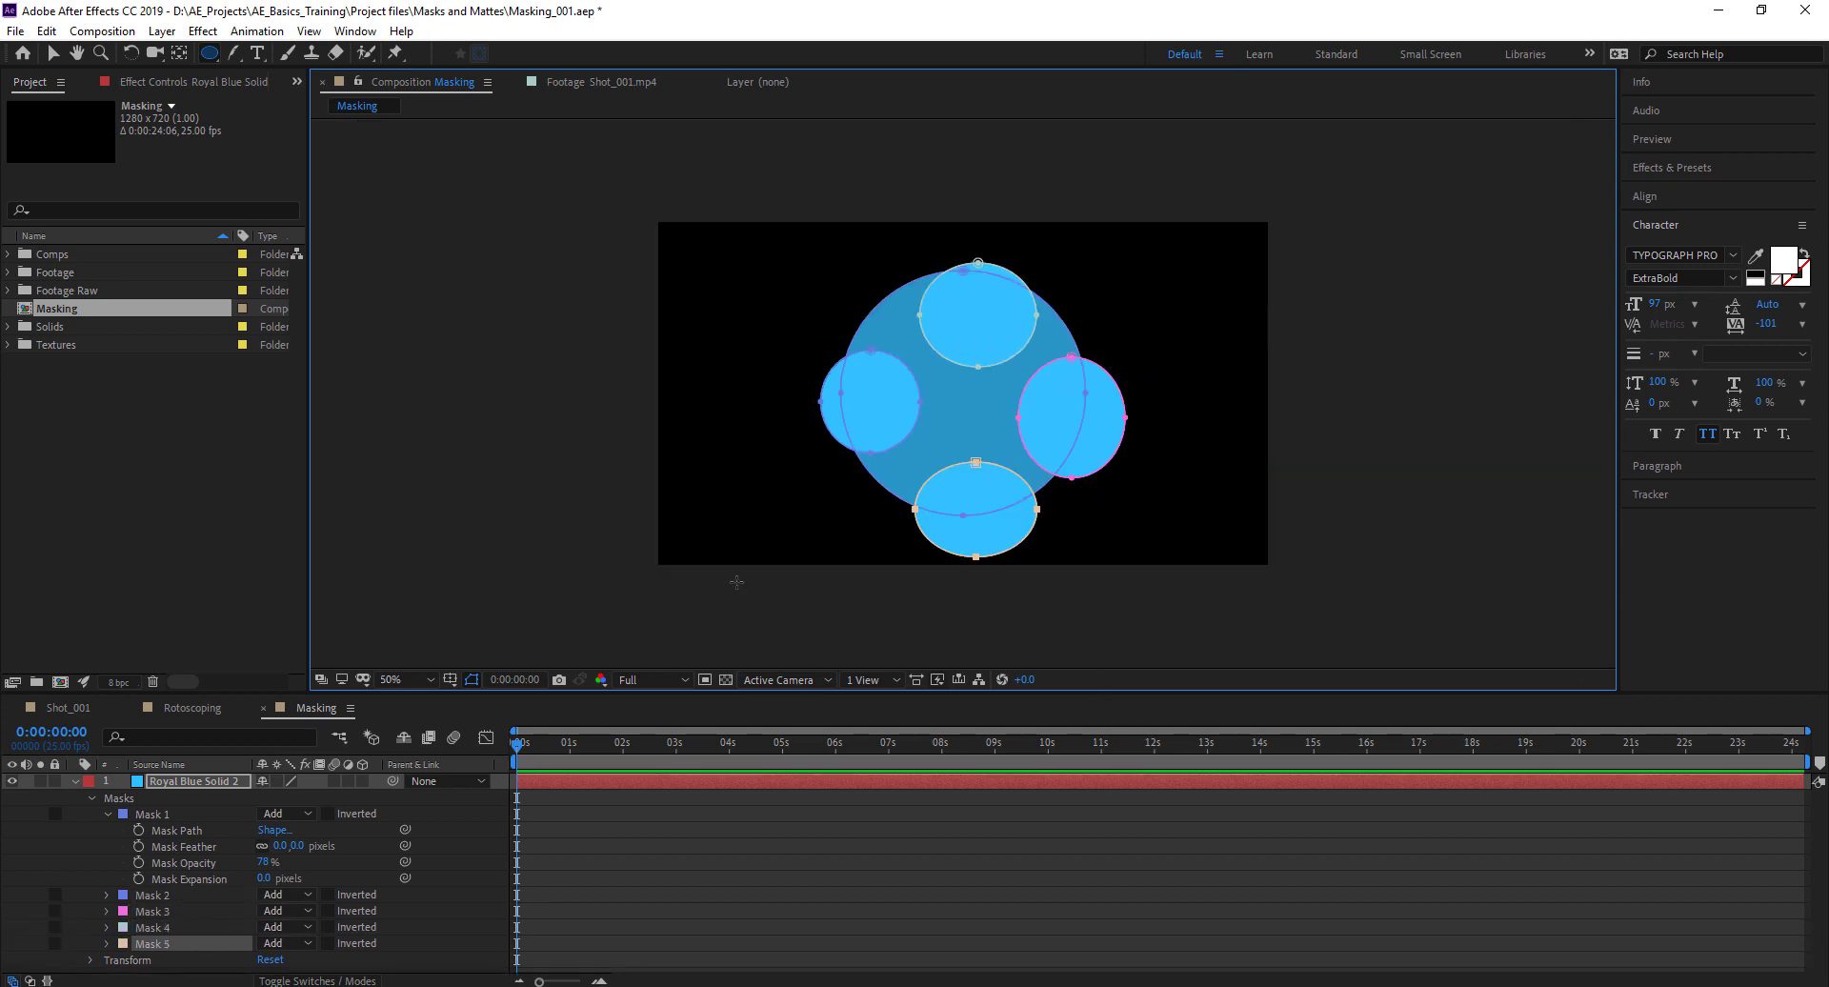
left_click(674, 869)
scroll(892, 464, "up", 1)
left_click_drag(893, 464, 975, 409)
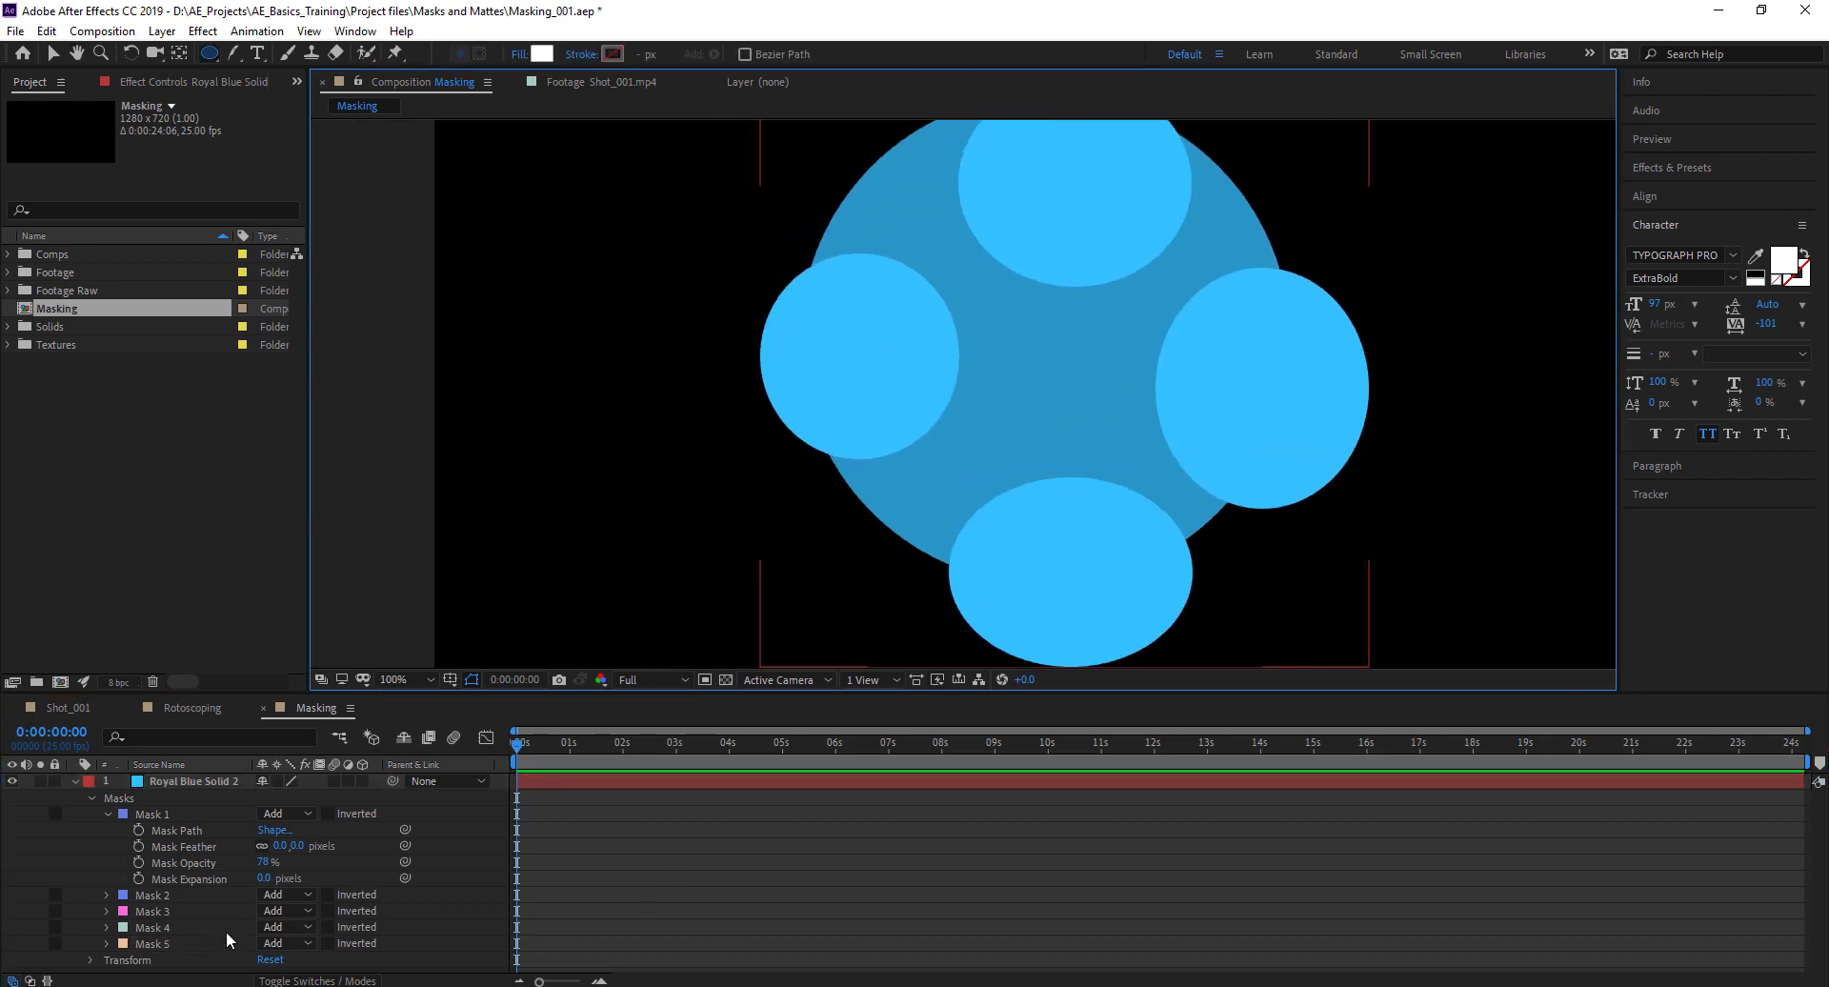
left_click(105, 894)
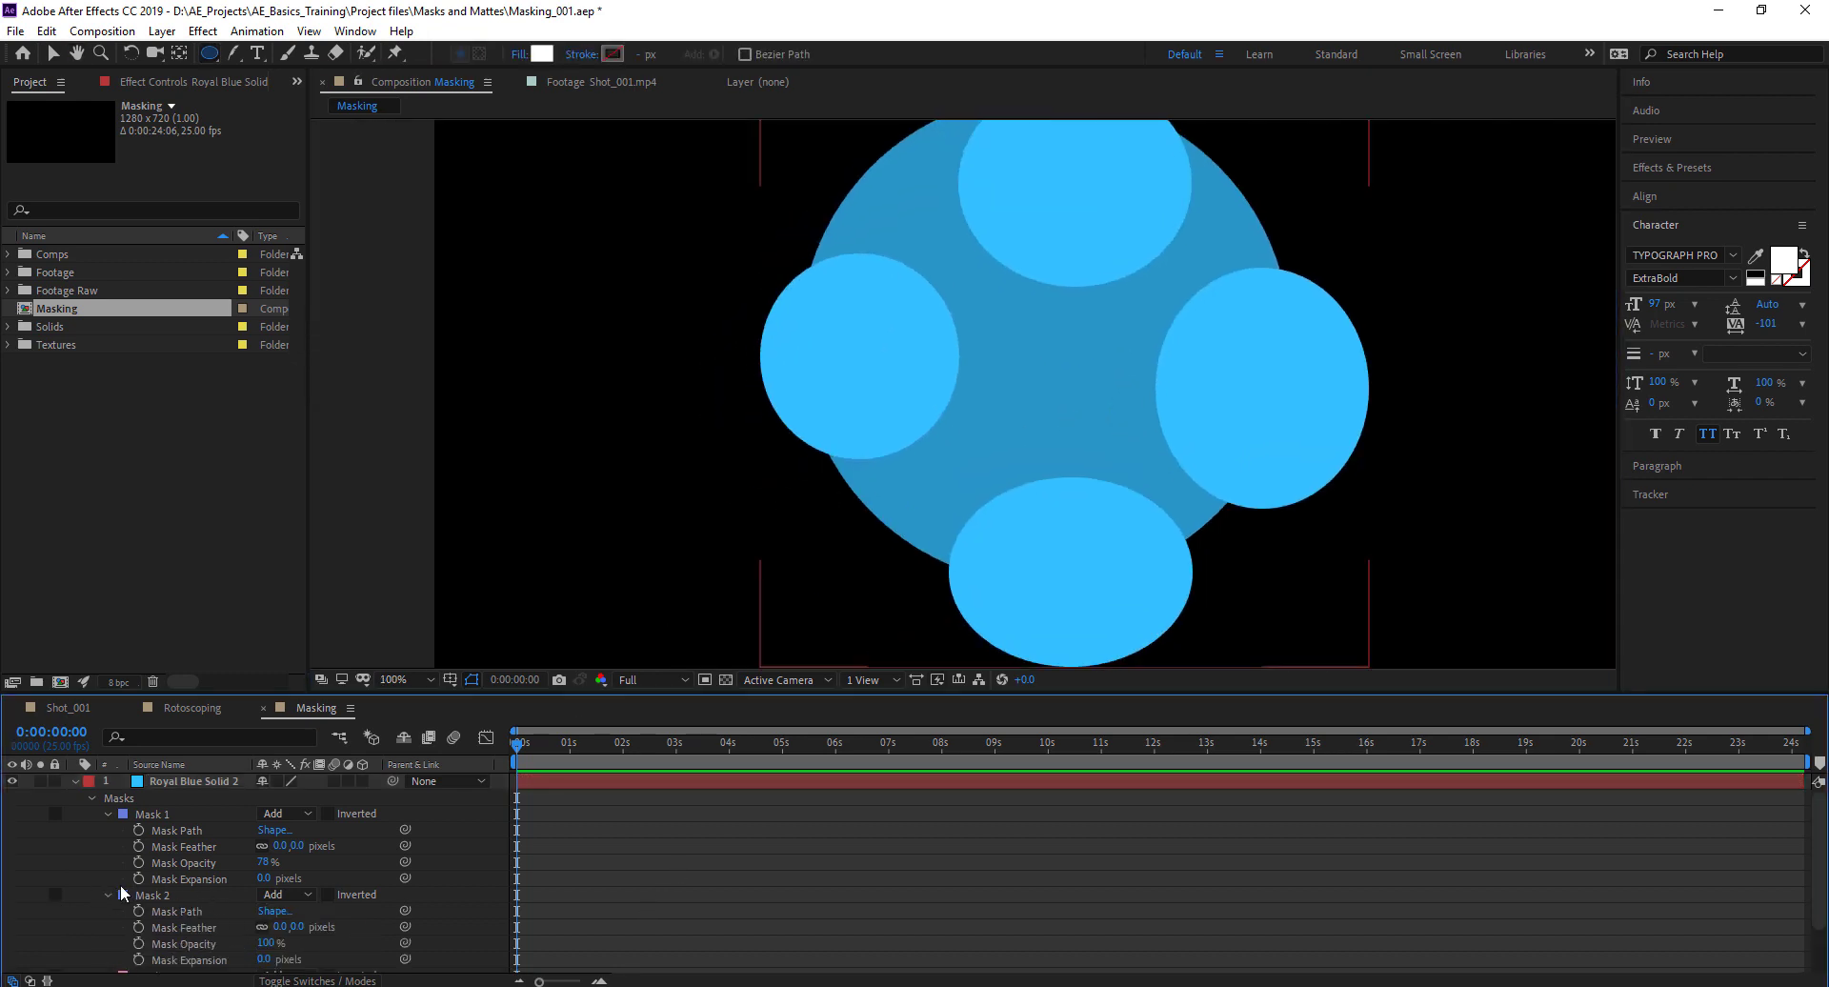
Enlarge the timeline panel and lower Mask 1's opacity to 21%
left_click(178, 783)
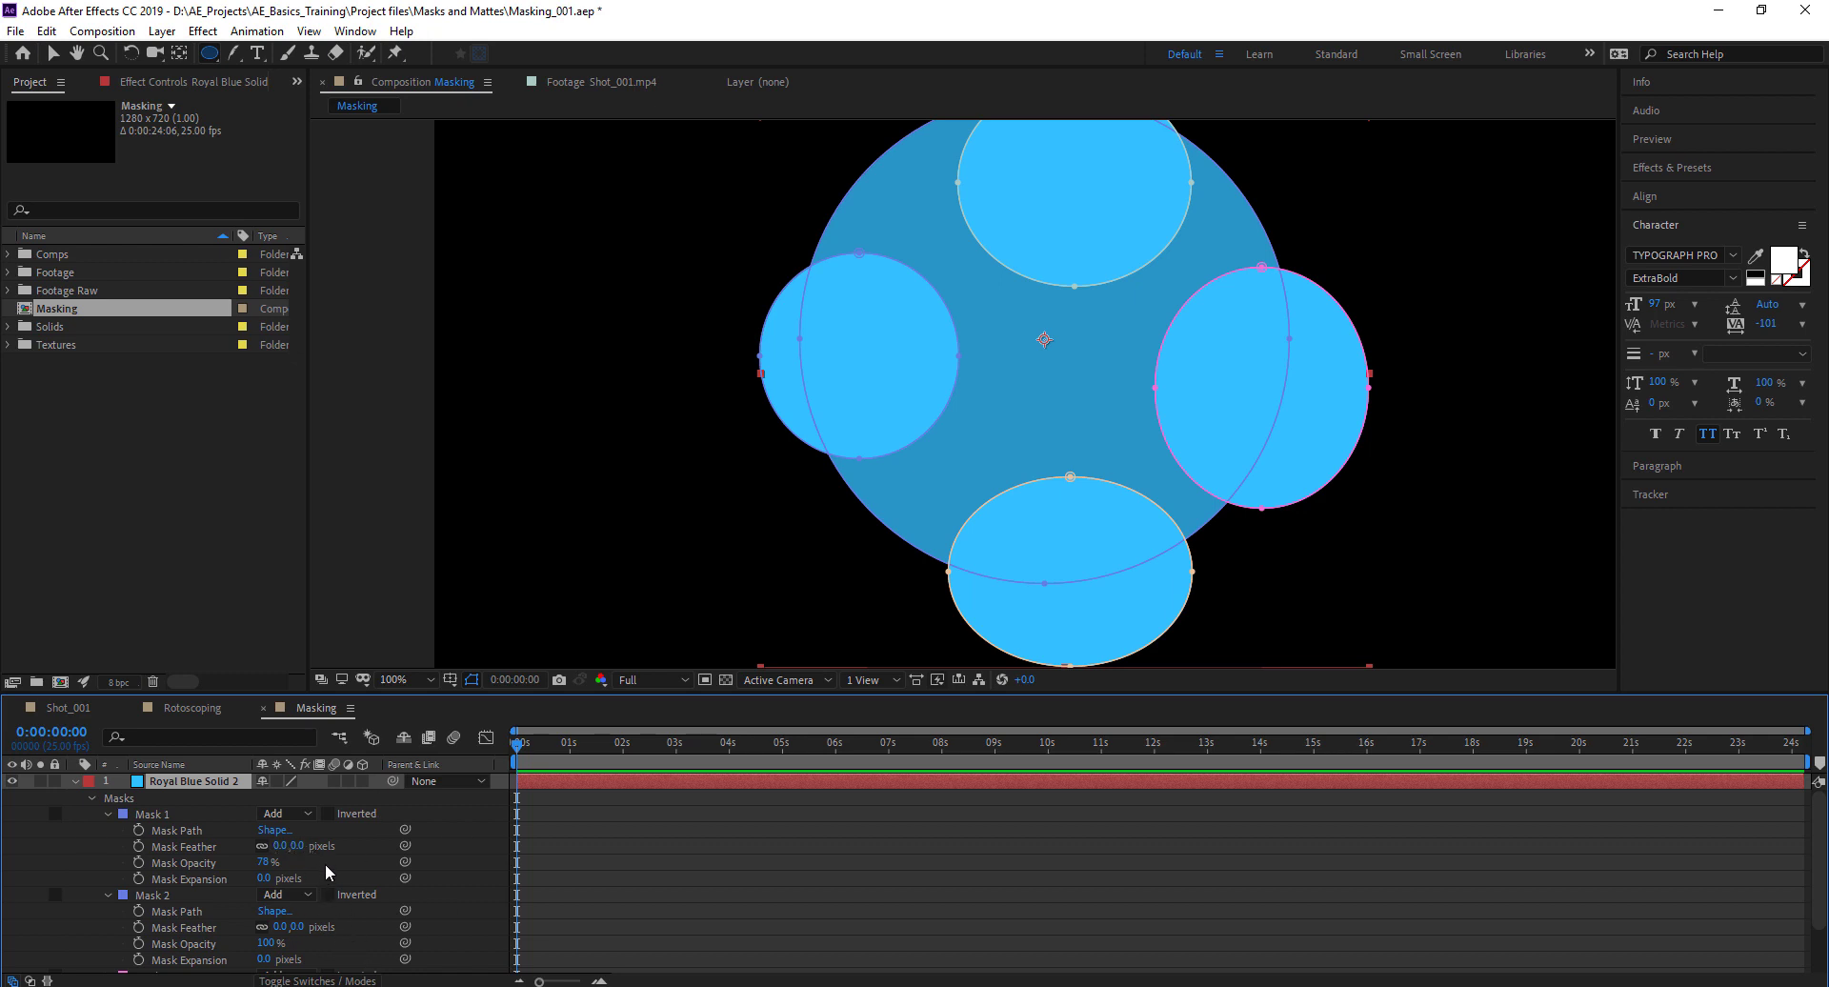
scroll(329, 876, "down", 1)
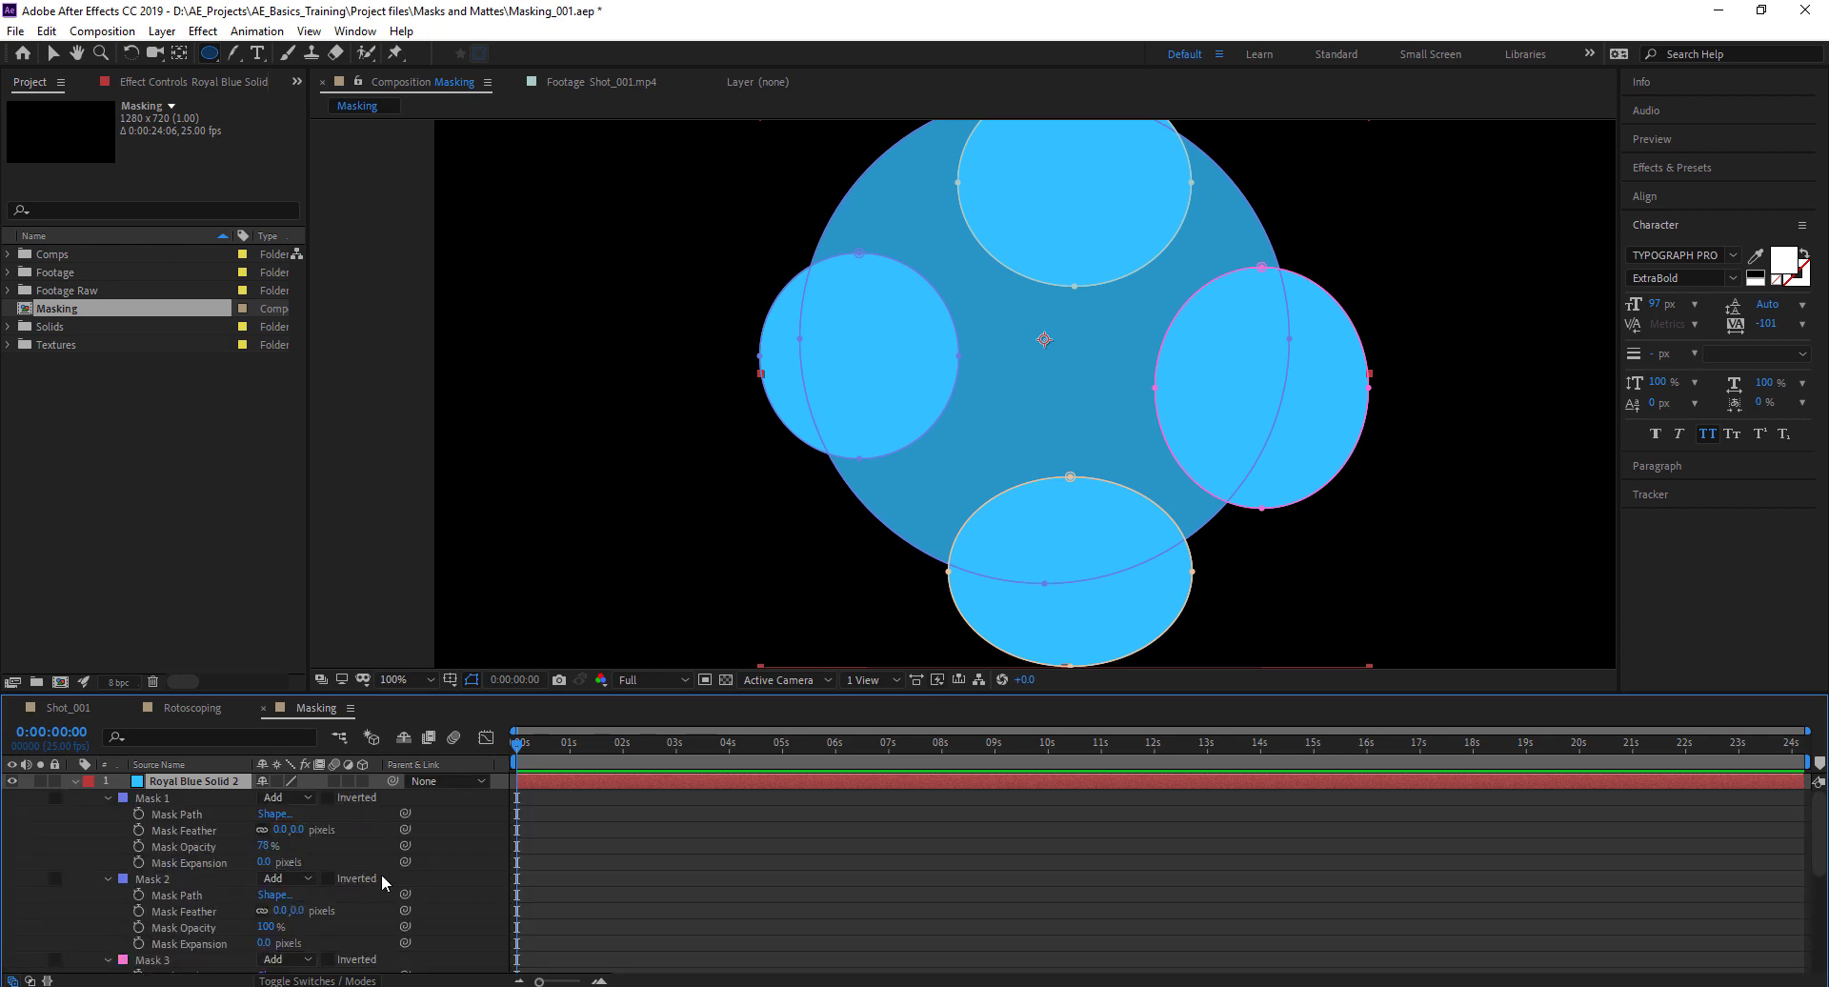
left_click(431, 688)
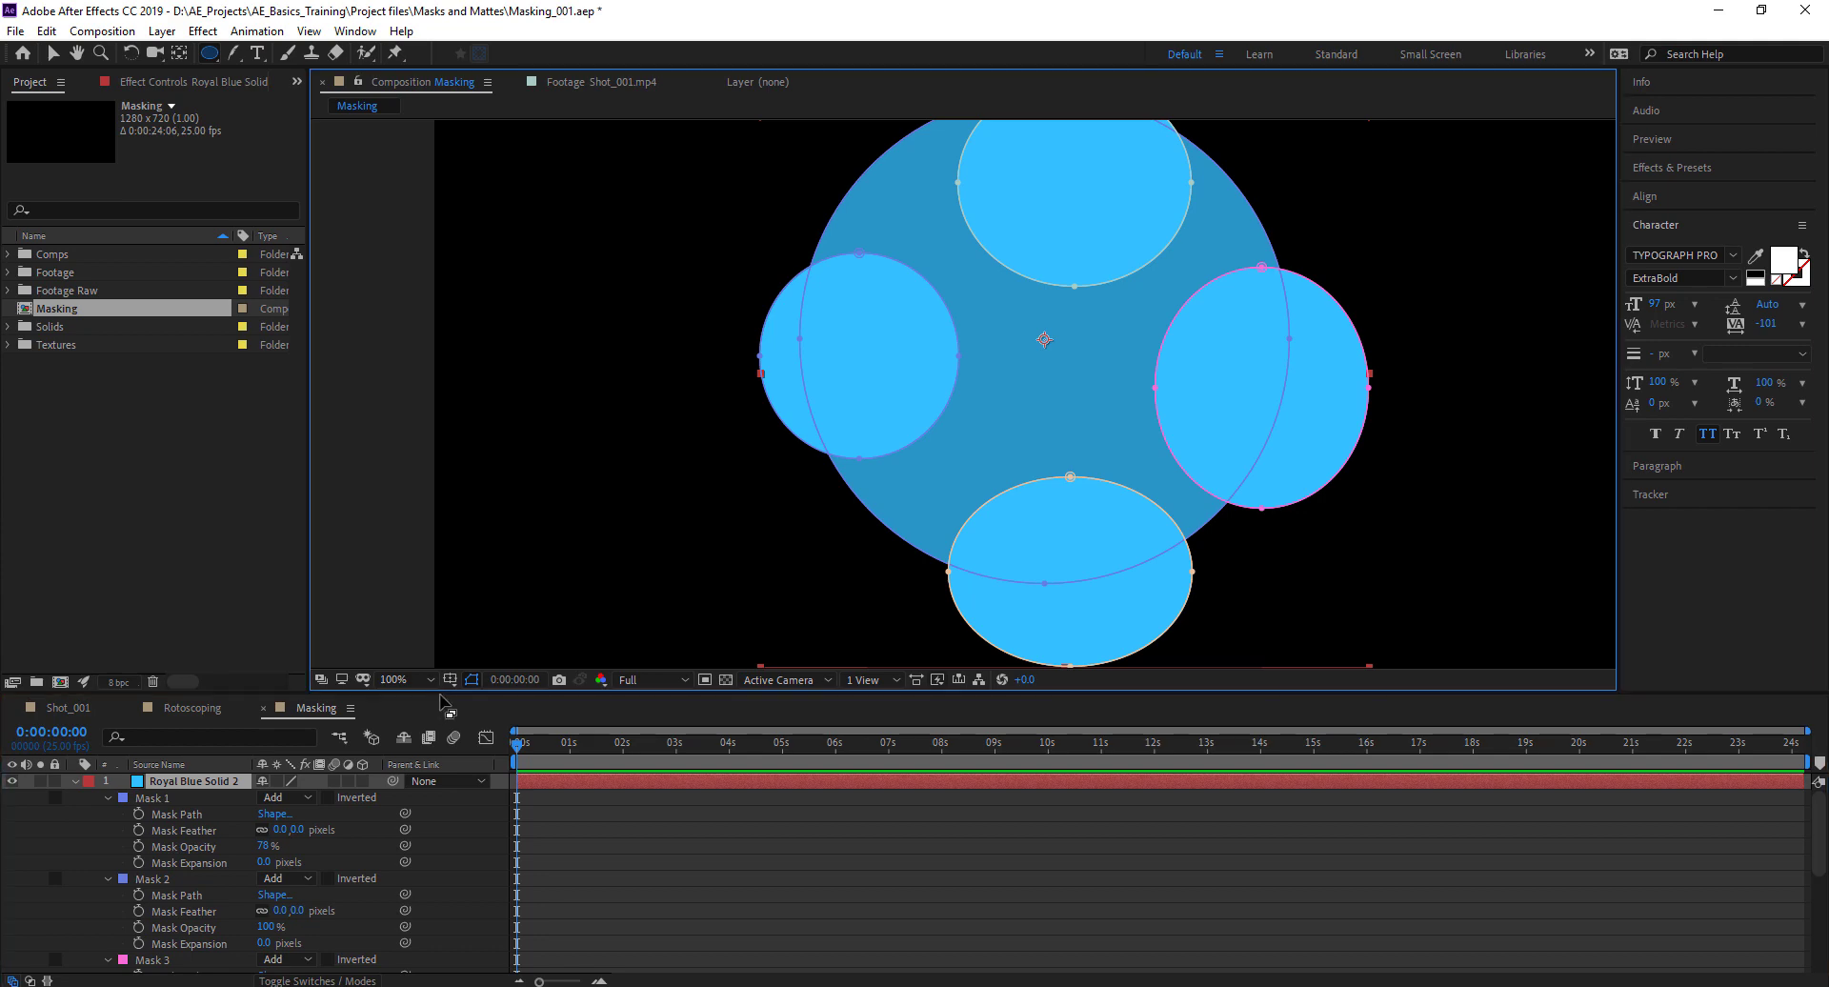
left_click_drag(445, 693, 445, 571)
left_click(404, 844)
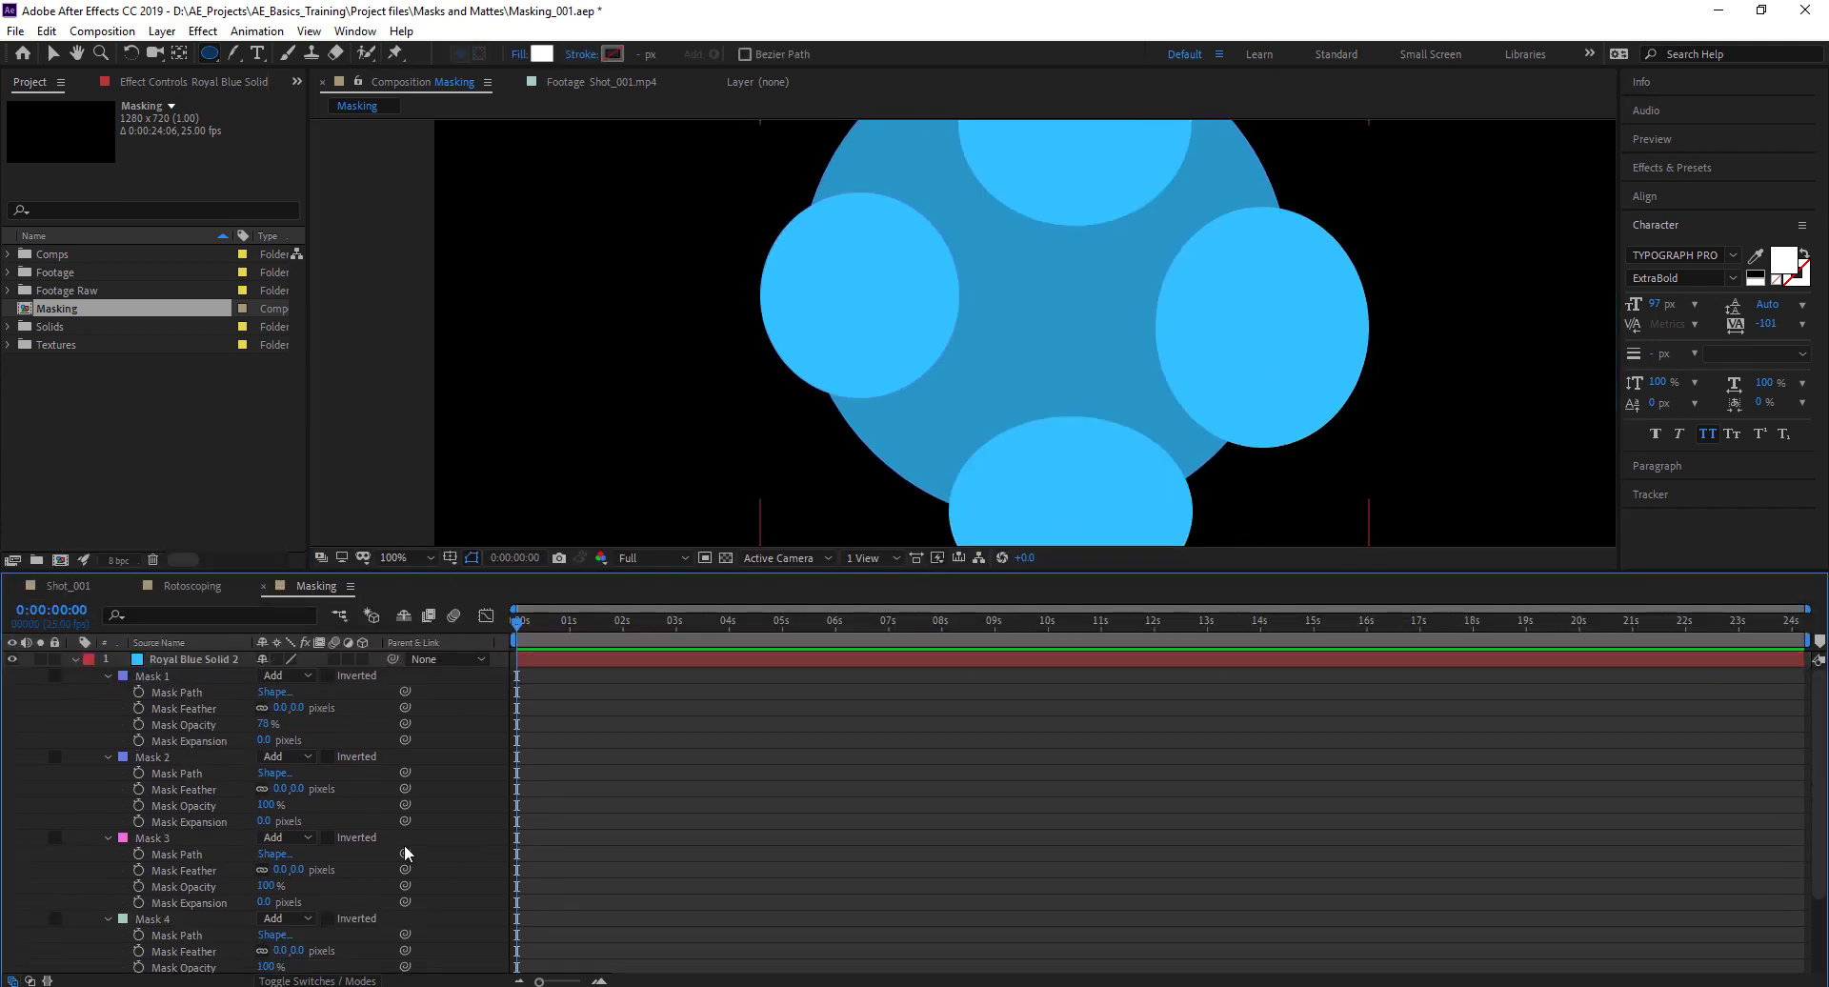
left_click(196, 708)
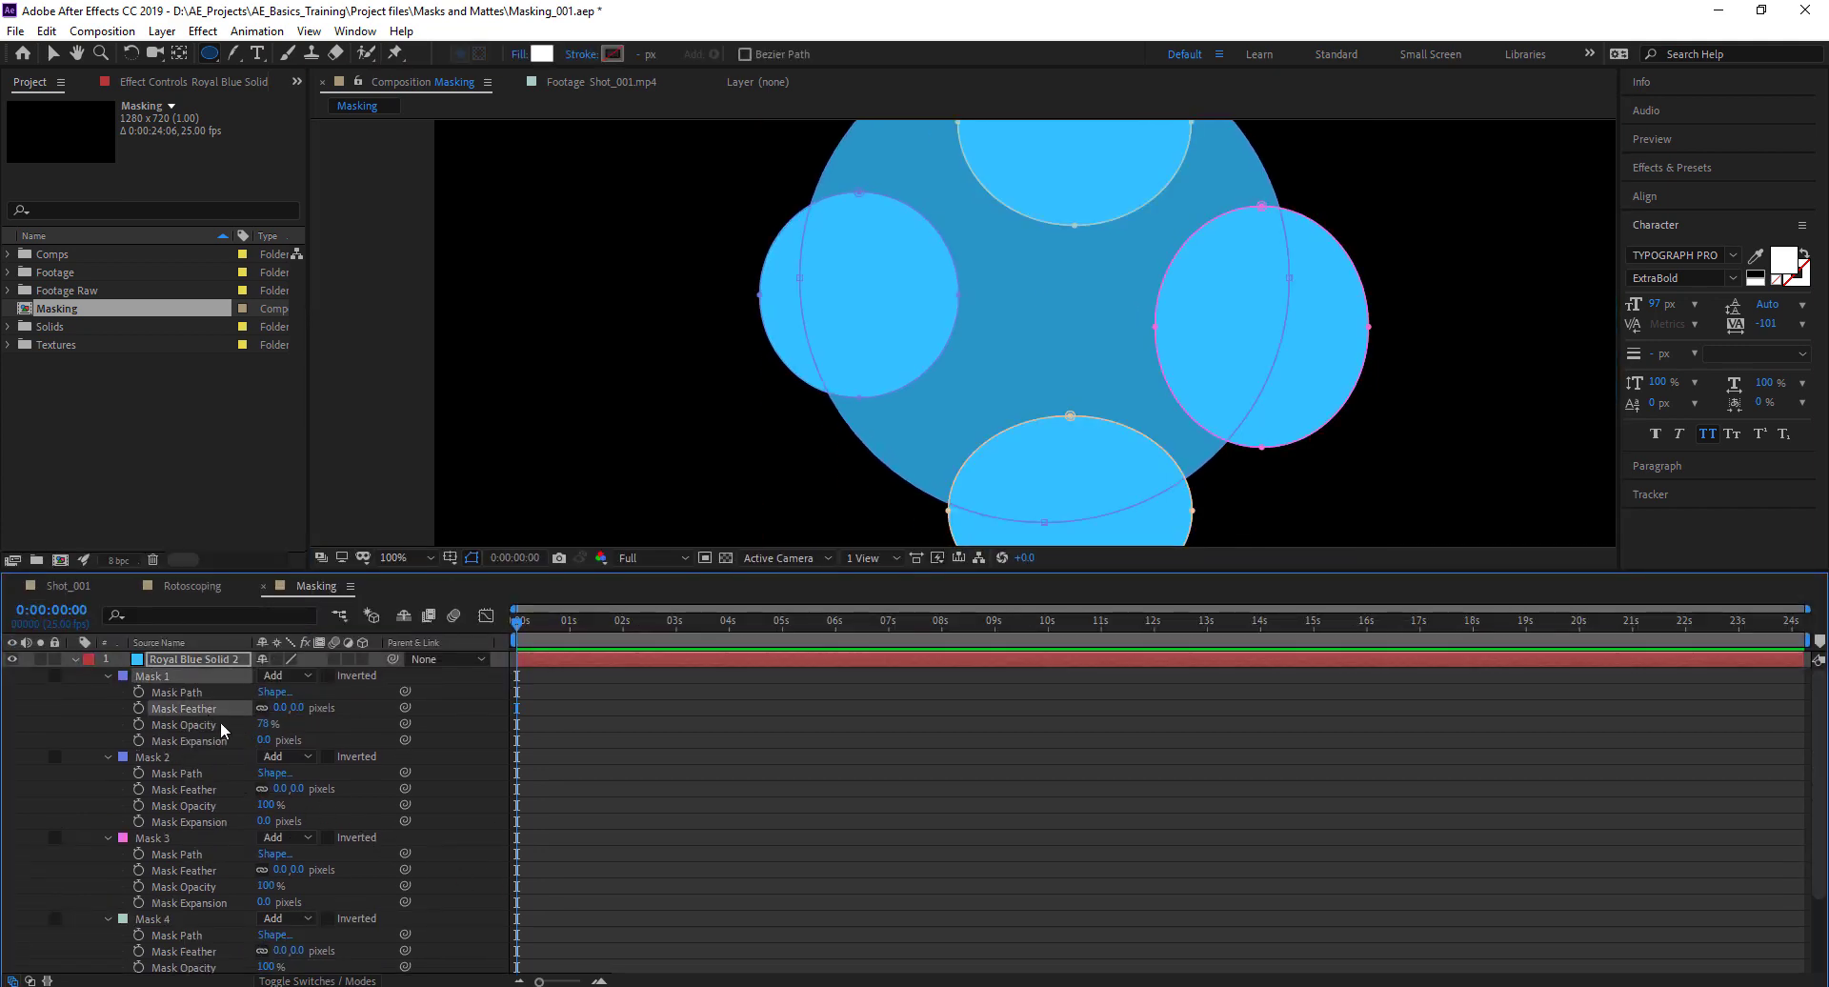
left_click_drag(264, 732, 222, 741)
left_click(797, 844)
left_click_drag(1006, 360, 969, 476)
Feather Mask 3 and the bottom circle mask, the bottom one to 85 pixels
left_click(198, 874)
scroll(276, 856, "down", 1)
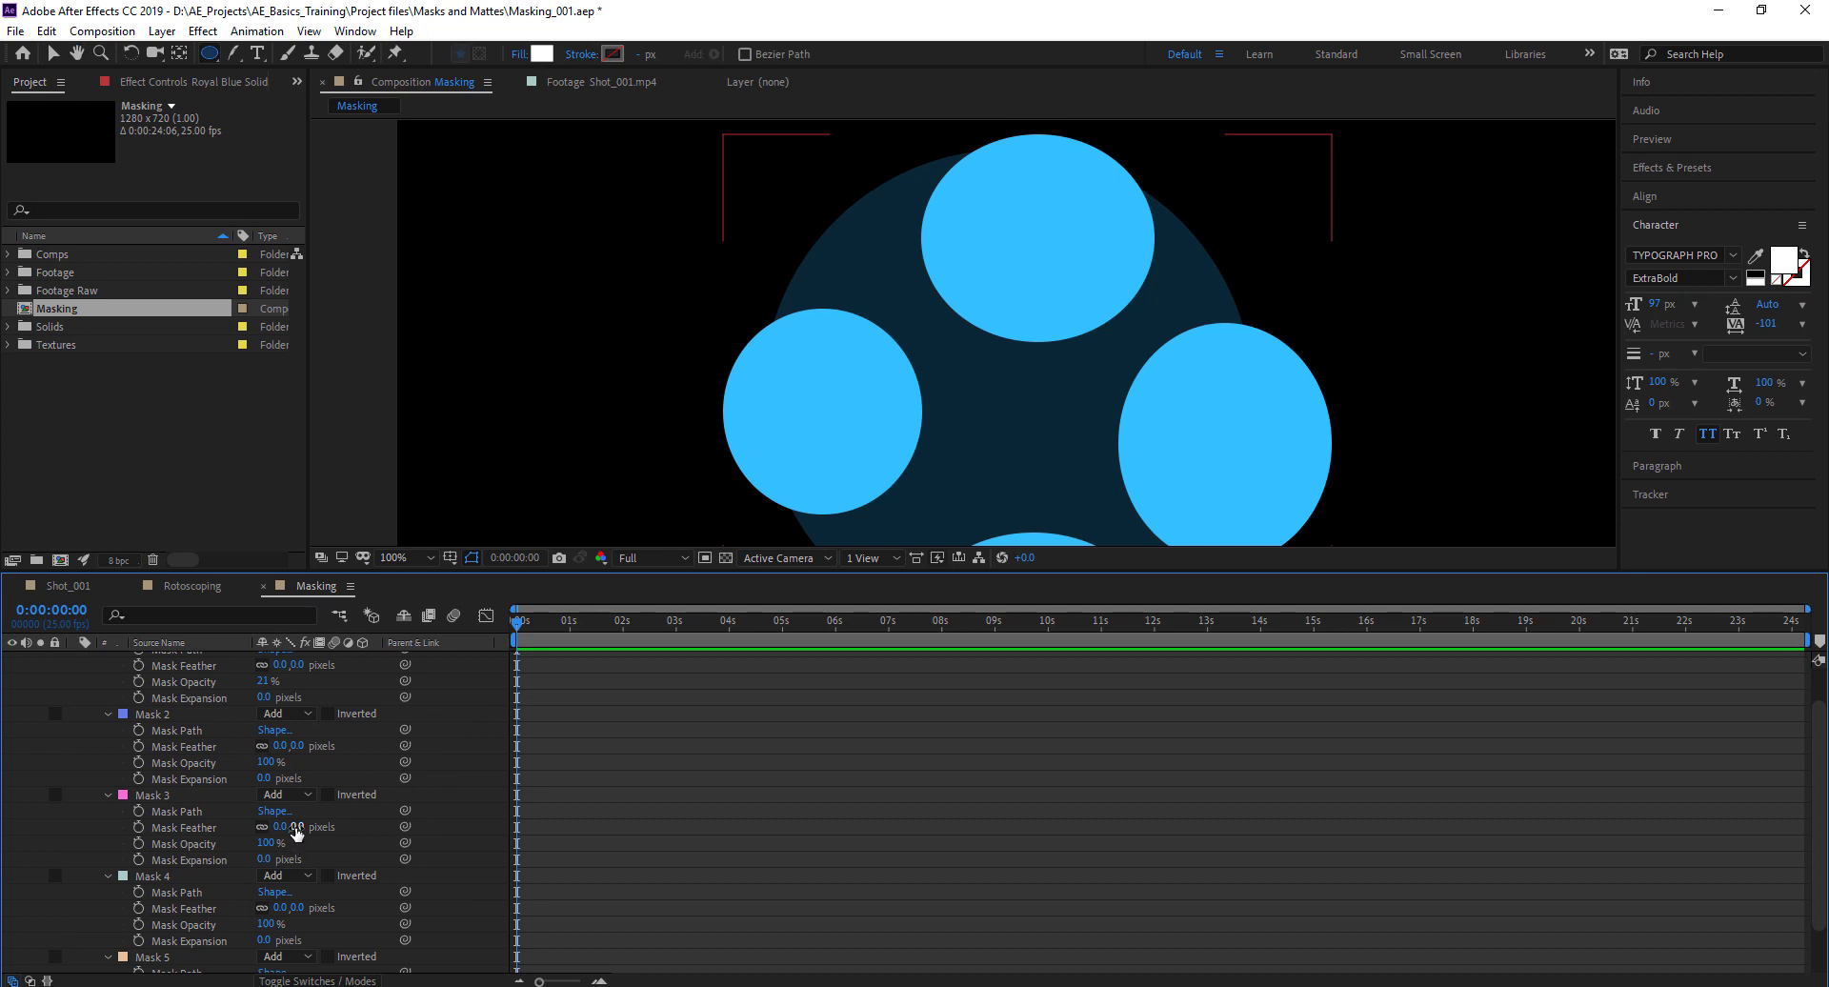
left_click_drag(278, 826, 409, 862)
scroll(281, 876, "down", 2)
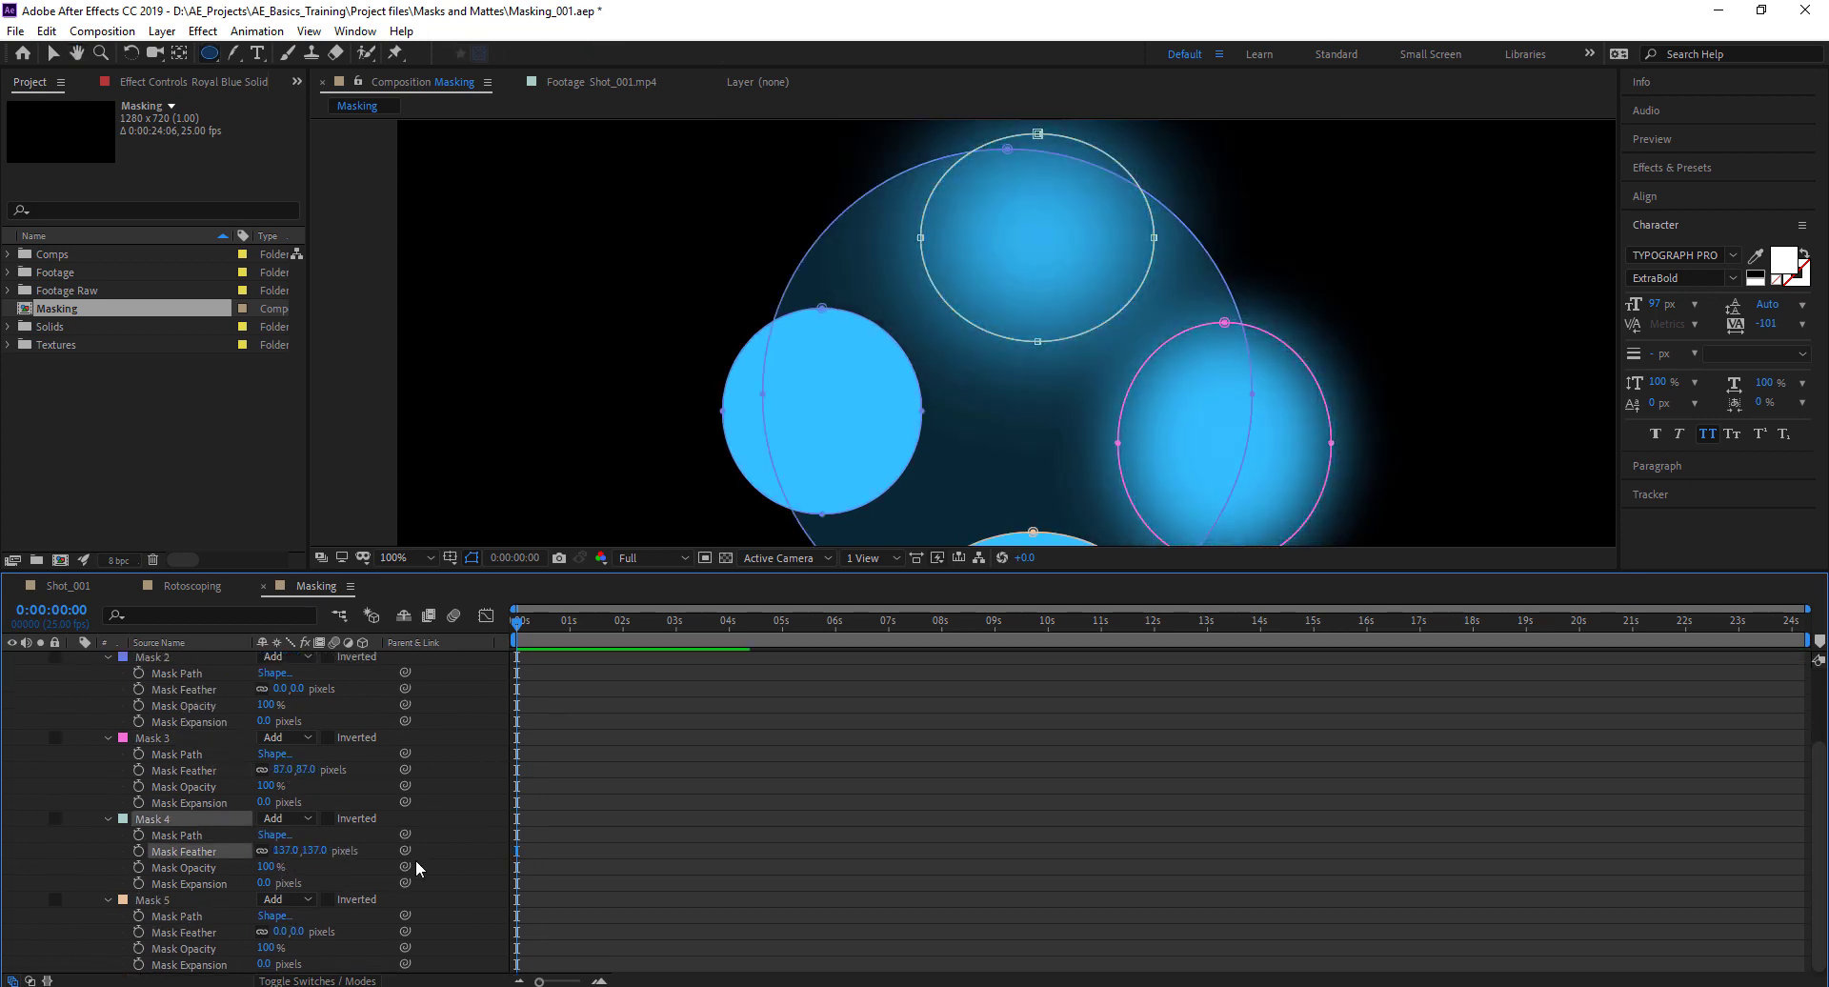
left_click_drag(297, 936, 378, 936)
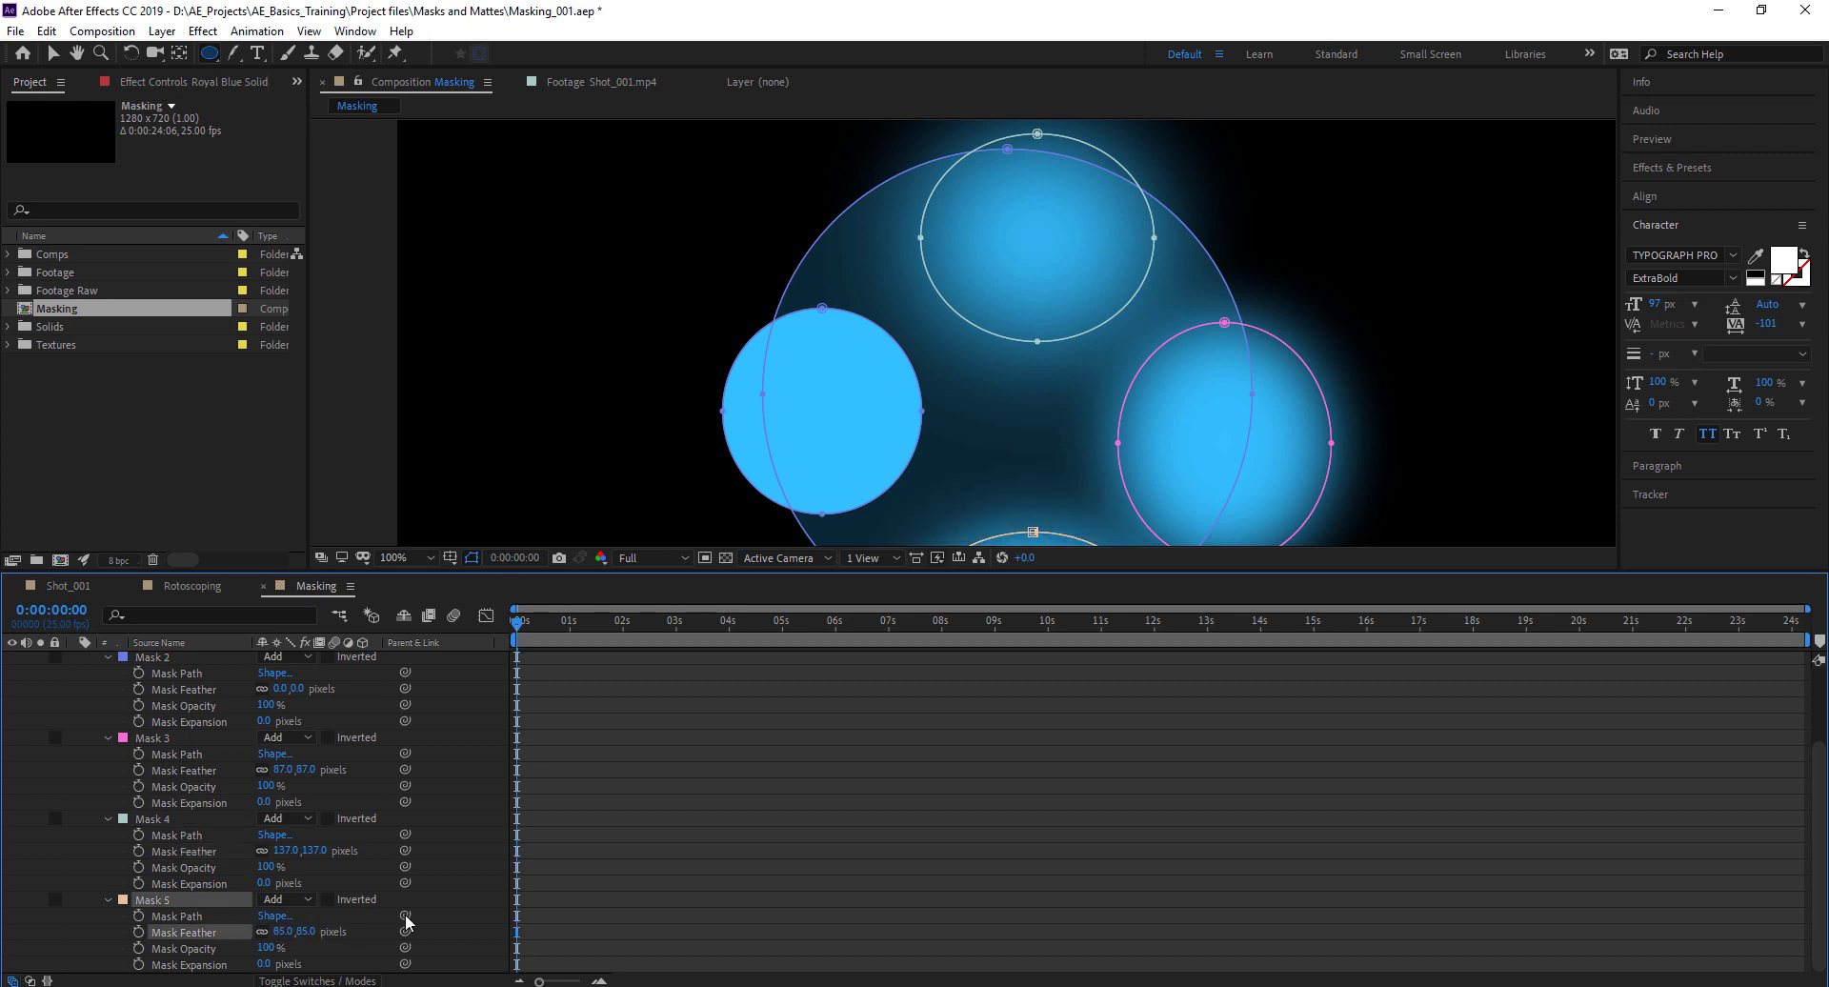
scroll(238, 810, "up", 2)
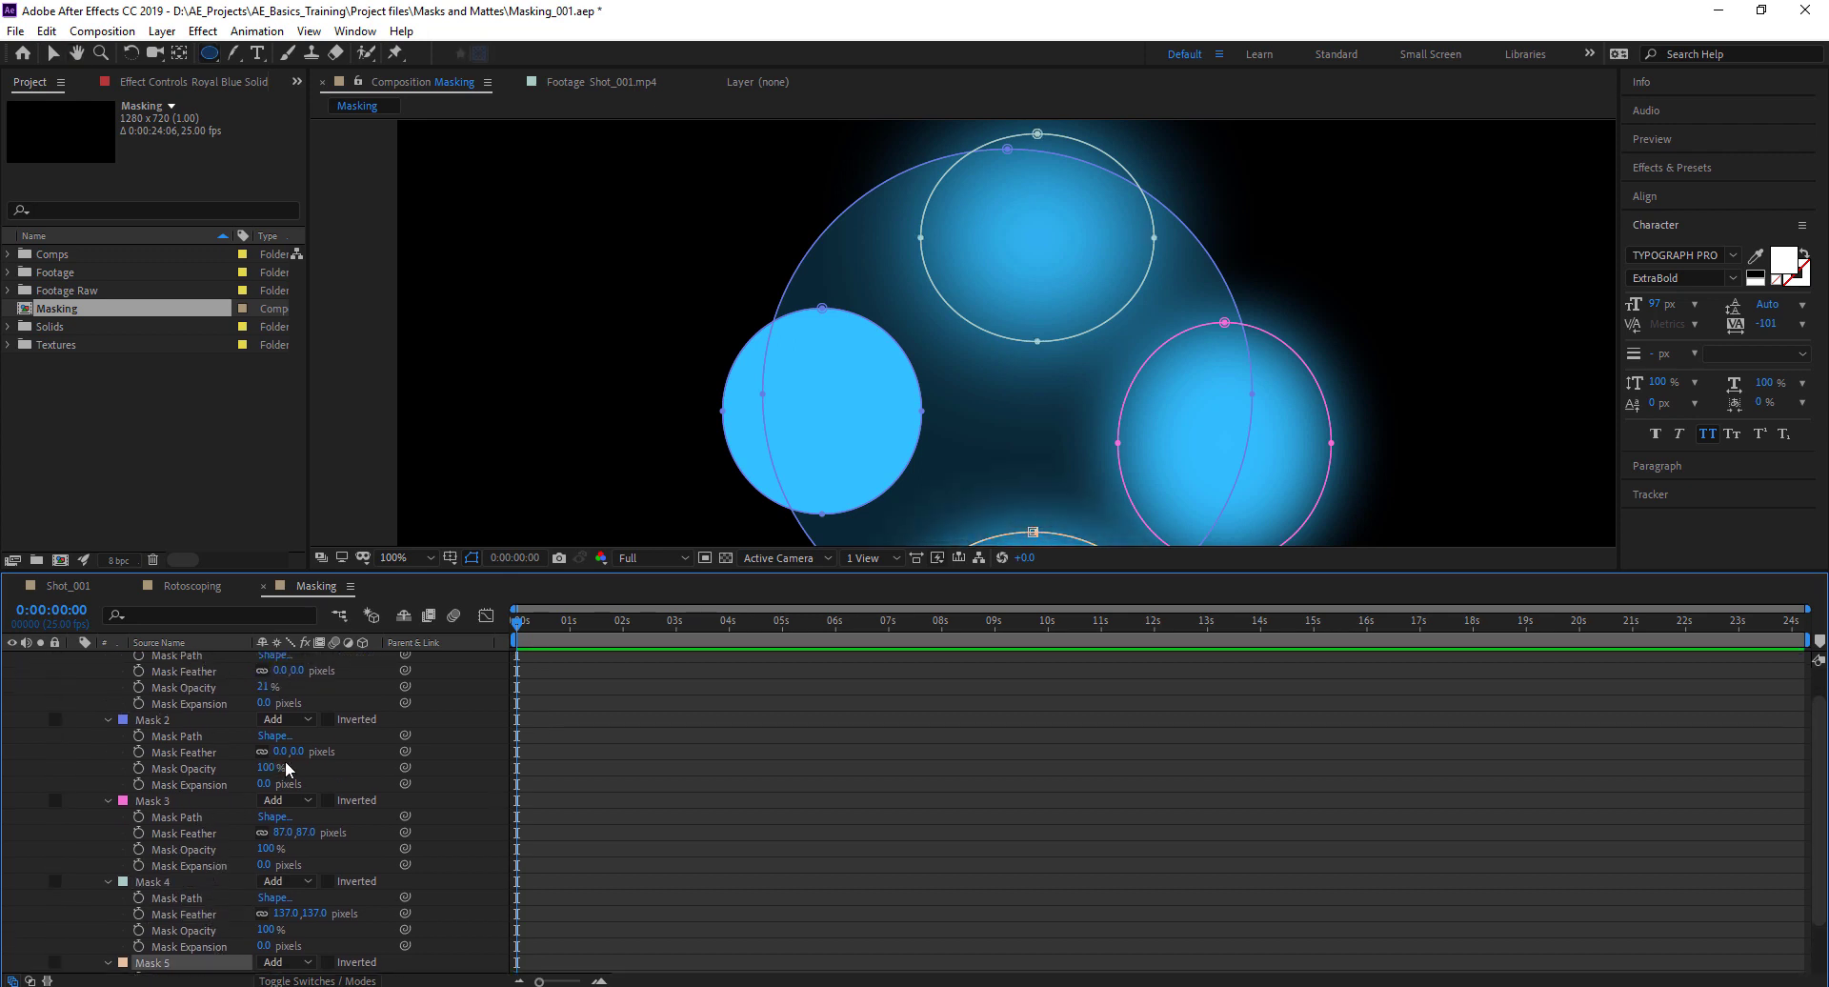
Set Mask 2's feather to 103, then reduce it to 85 pixels and preview
left_click(291, 751)
type("103")
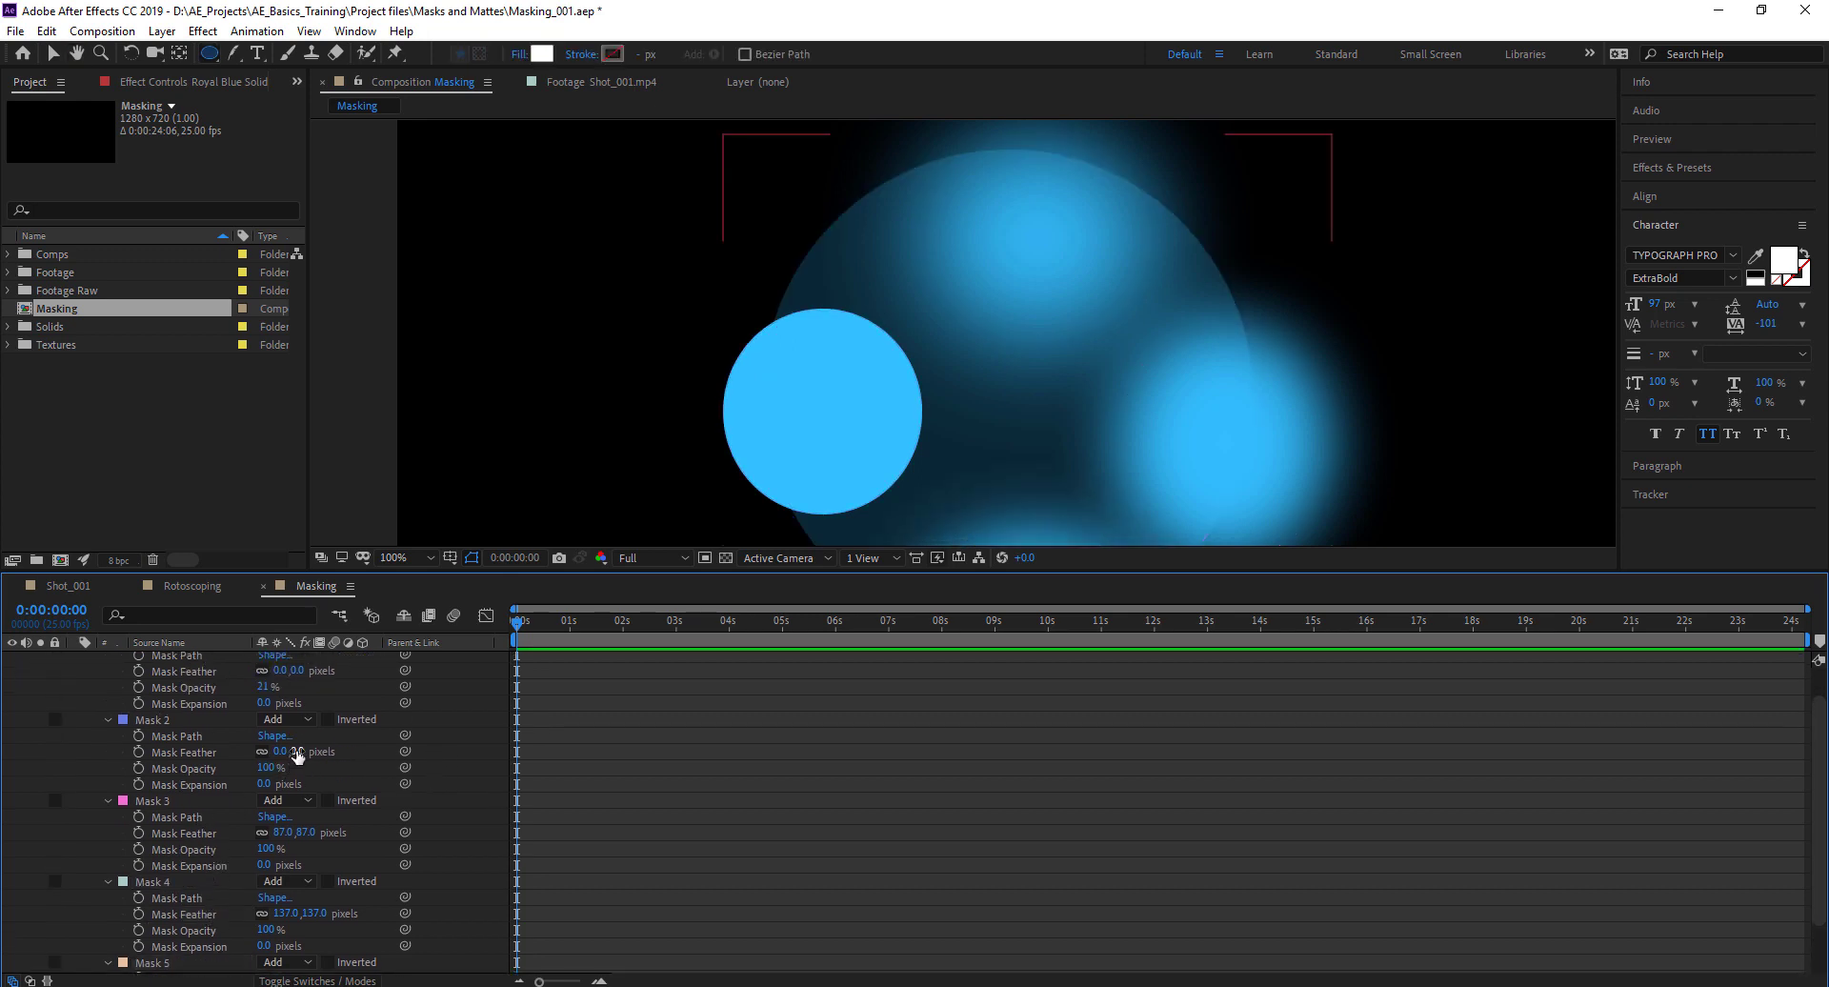
key("Return")
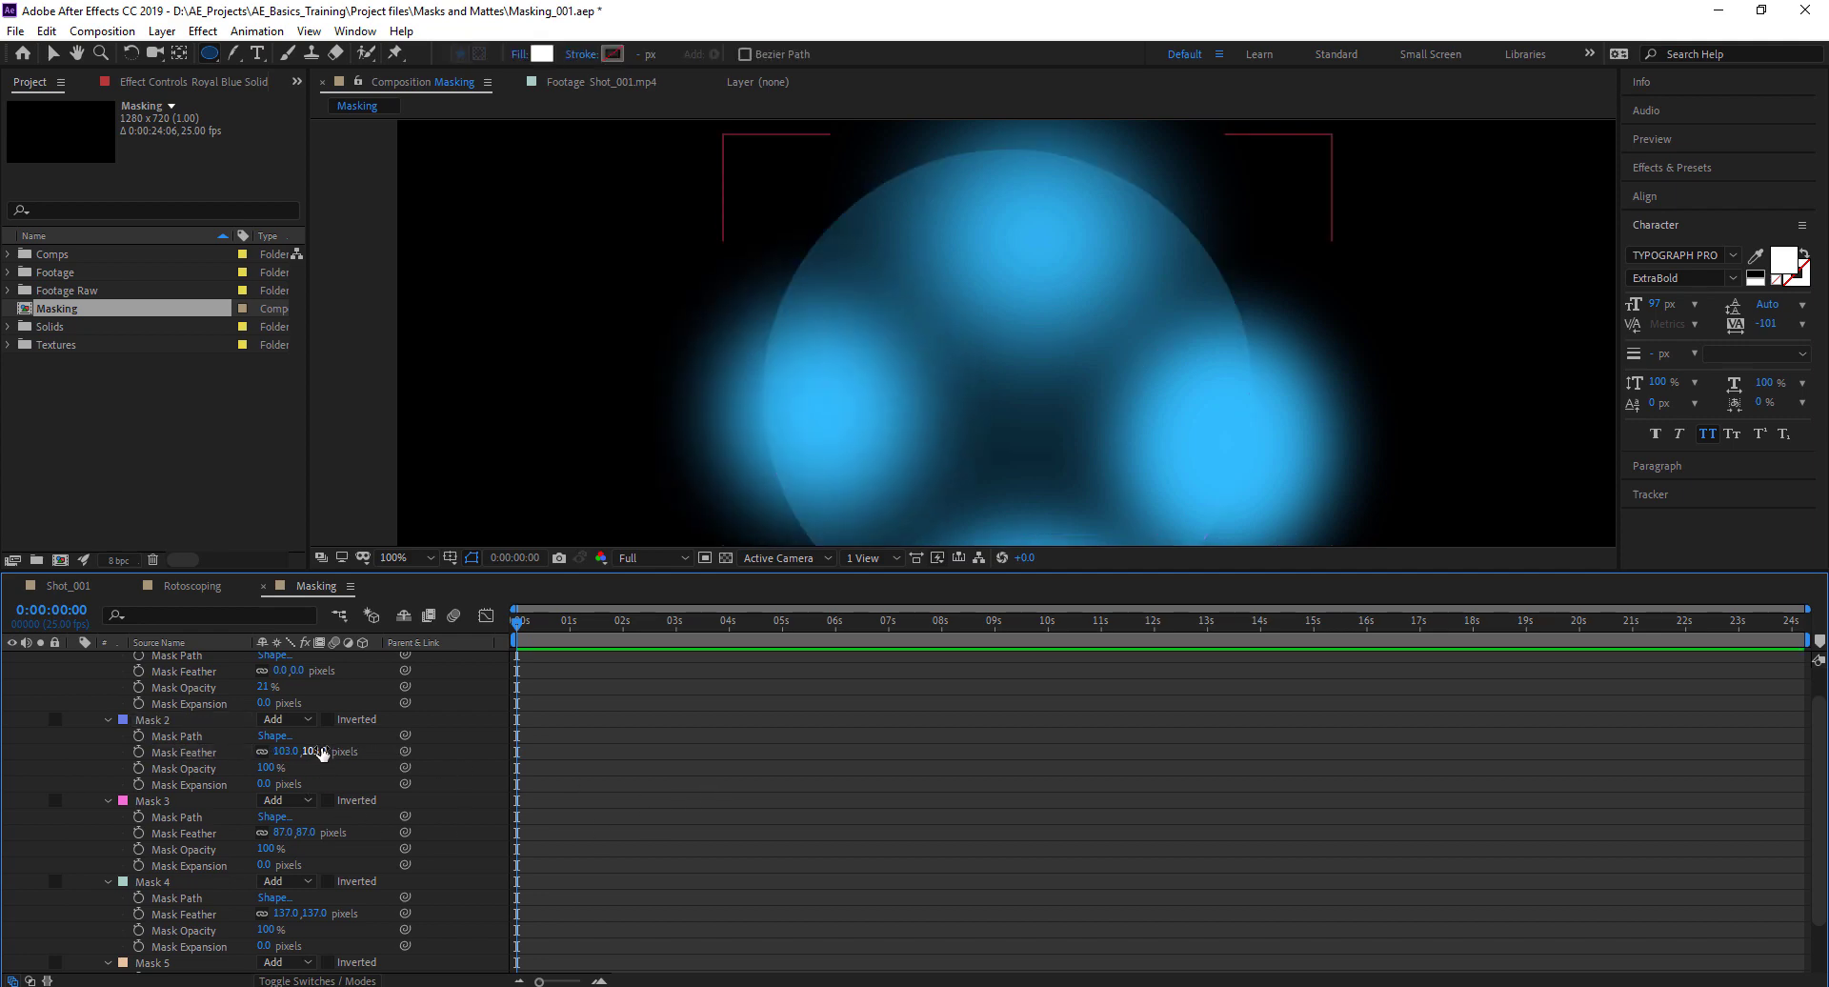
left_click_drag(317, 752, 302, 753)
left_click(886, 829)
scroll(926, 345, "down", 1)
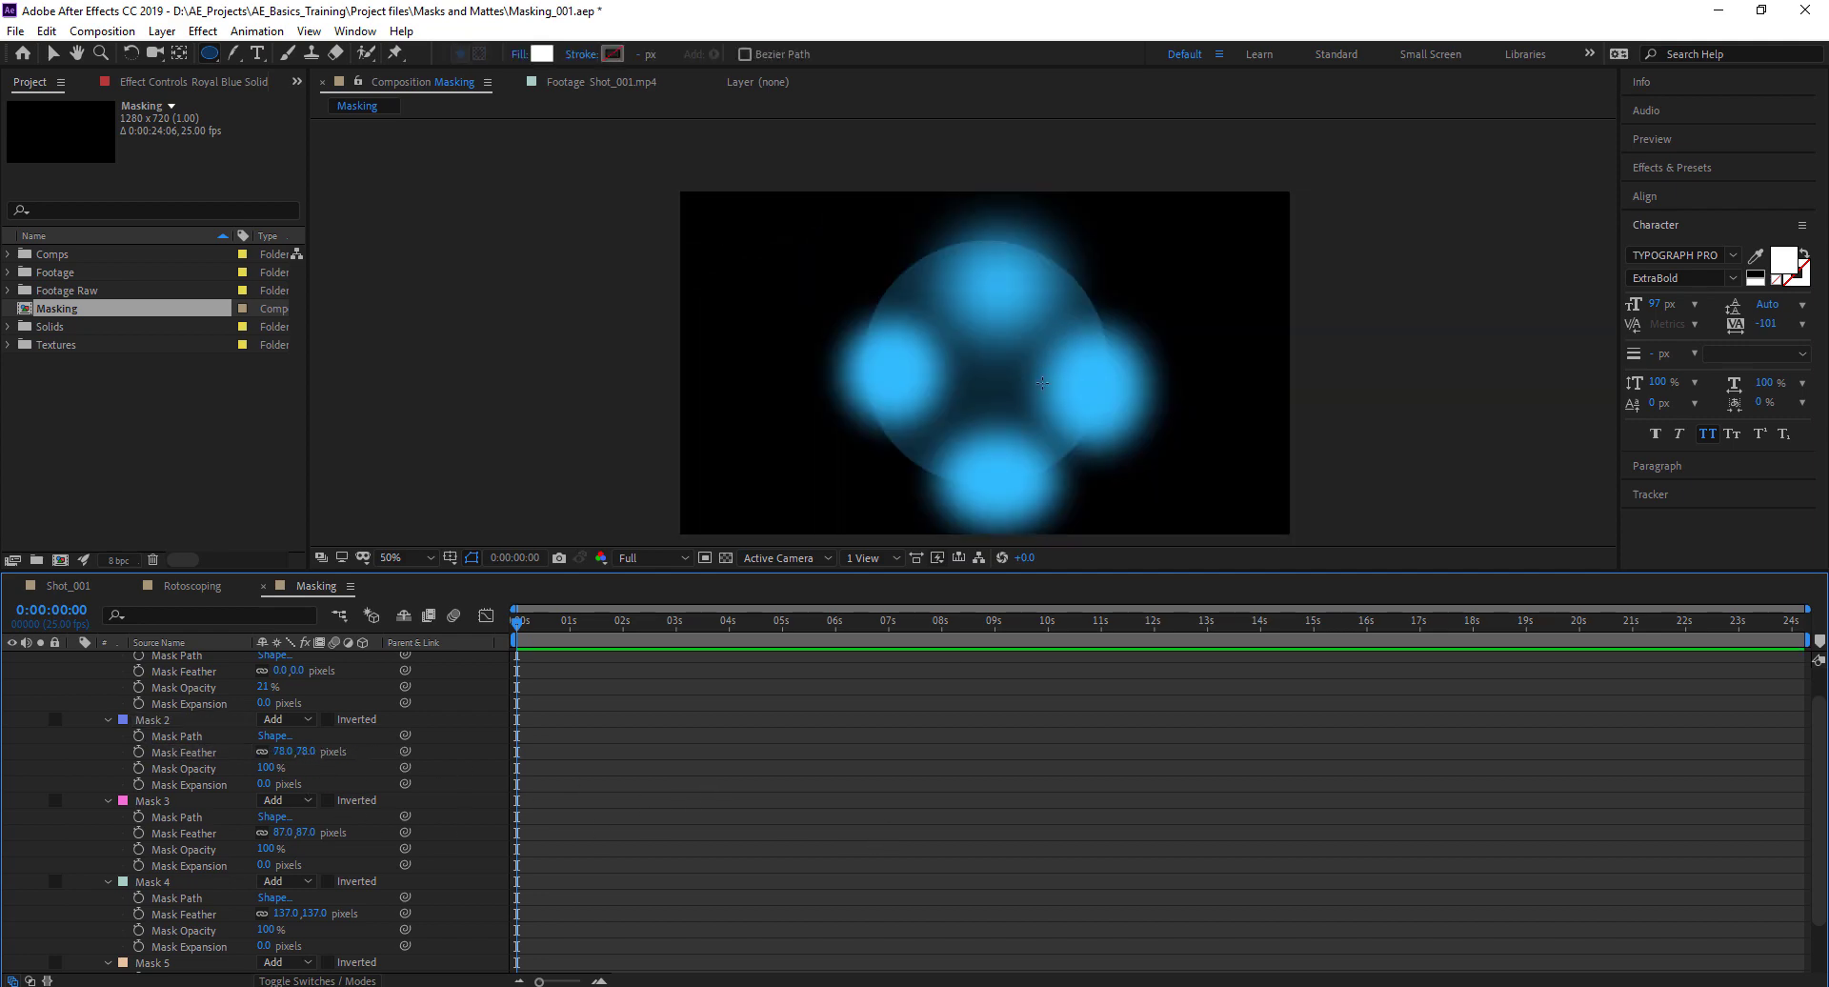
left_click_drag(911, 333, 903, 336)
scroll(48, 693, "up", 2)
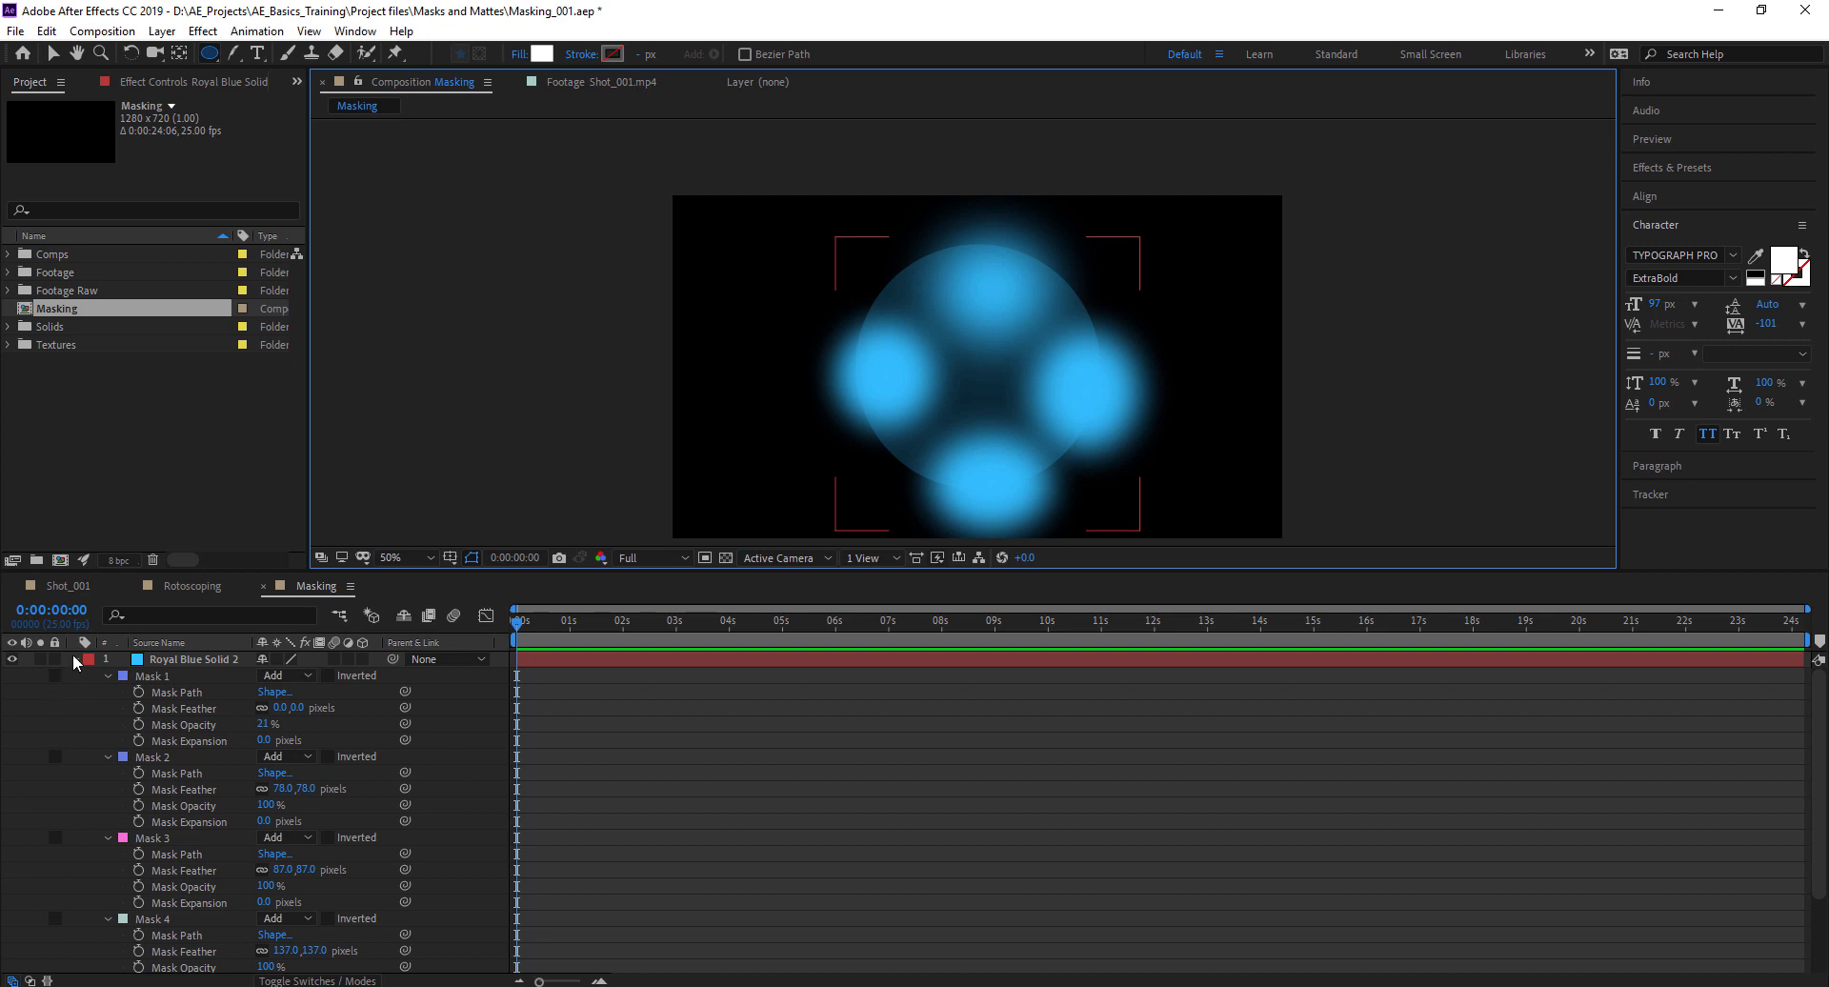
Collapse the layer and enlarge the composition viewer, zoomed to 100%
left_click(74, 659)
left_click_drag(655, 570, 682, 692)
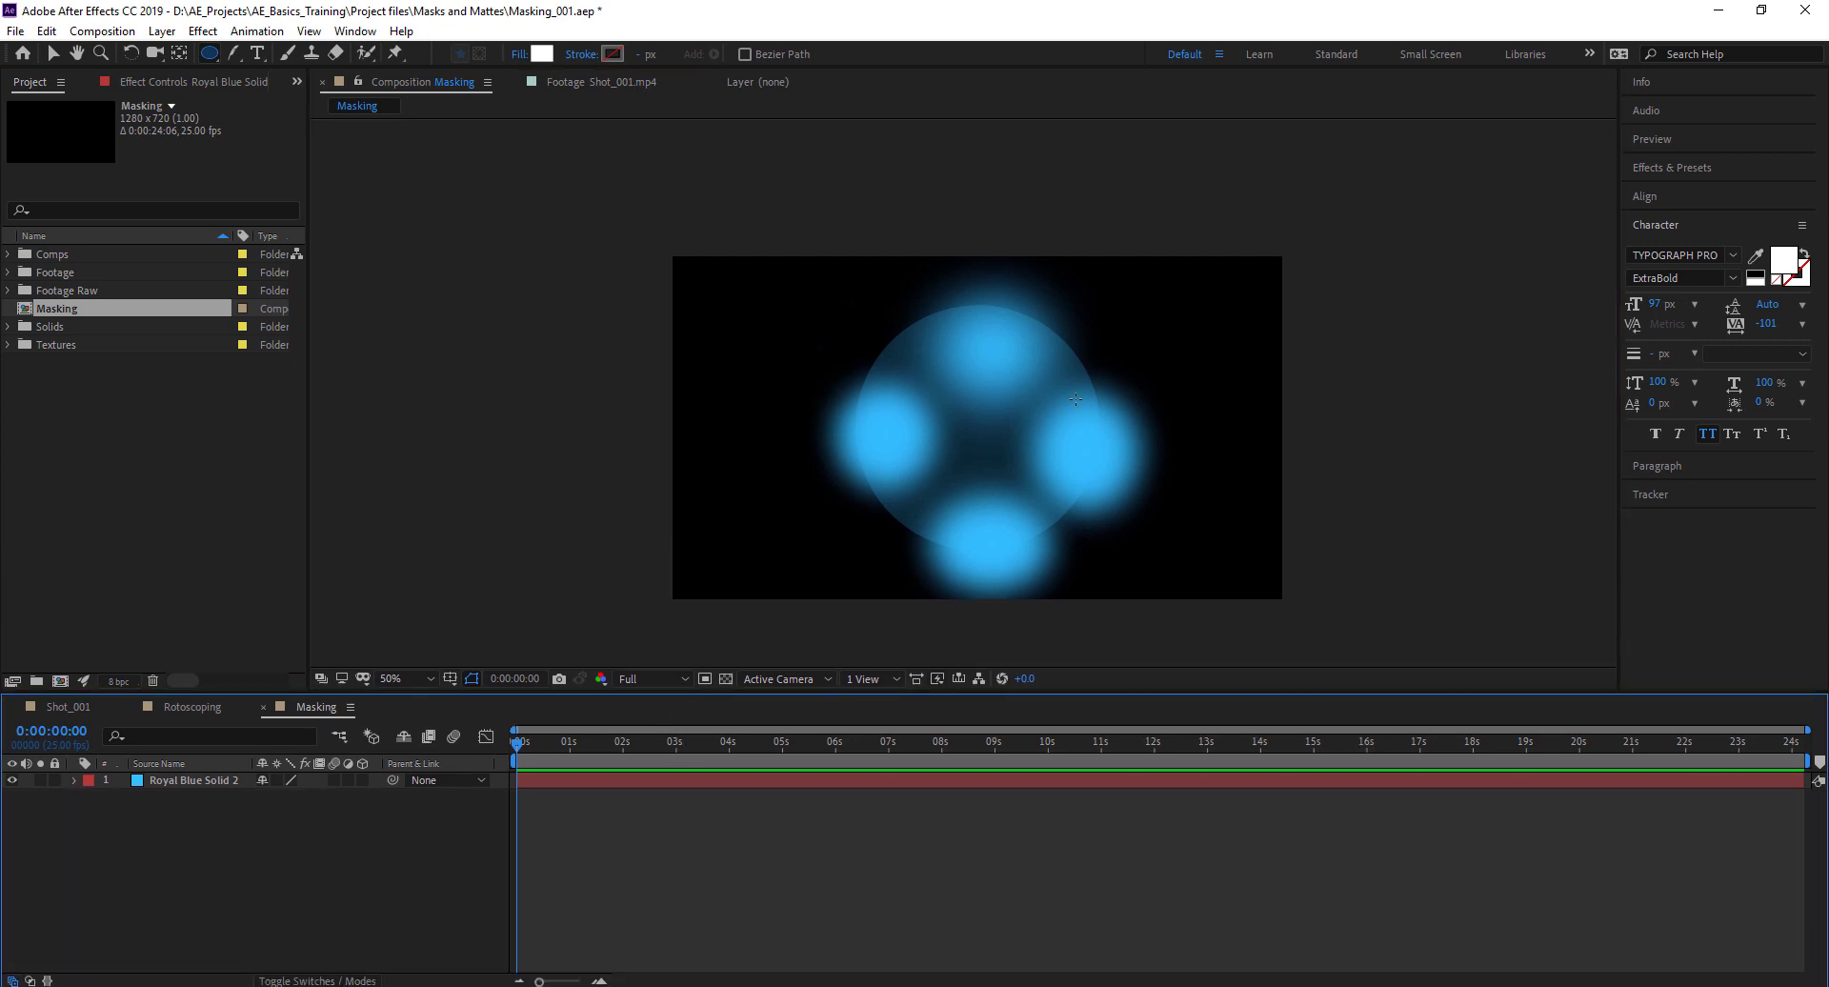
scroll(1076, 399, "up", 1)
key("h")
key("q")
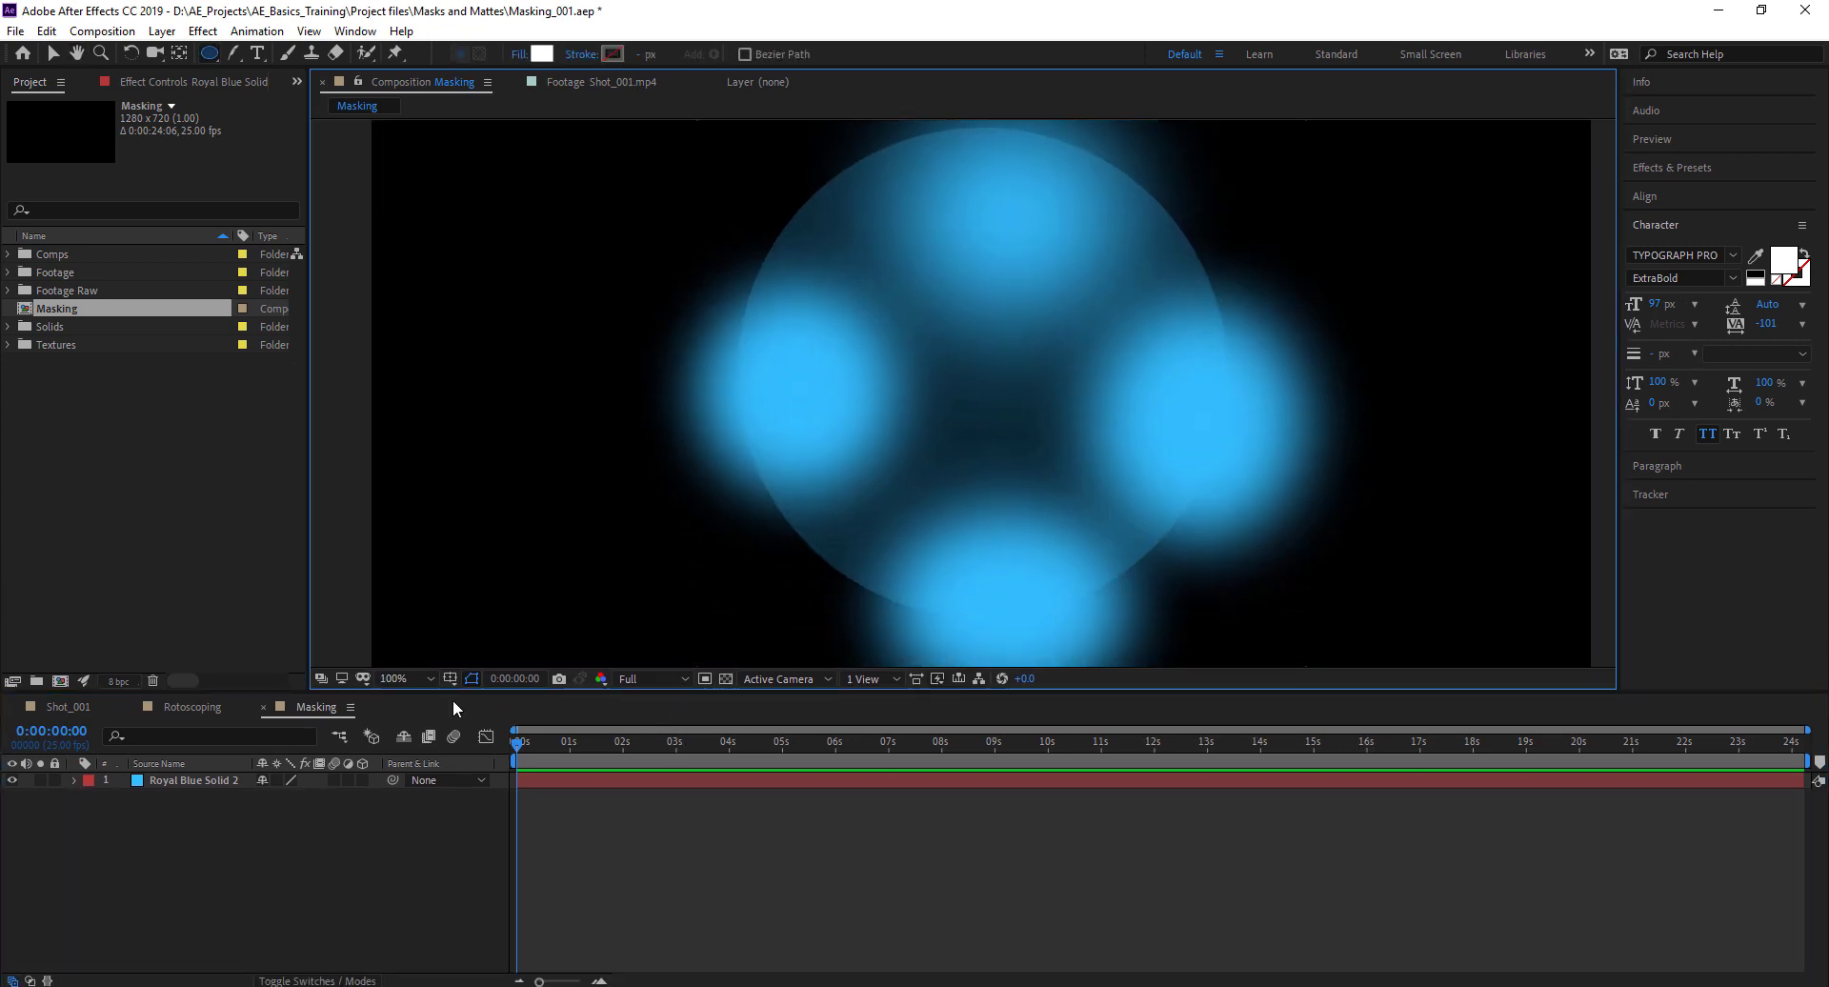
Show each mask's Mask Feather value on Royal Blue Solid 2, toggling the mask outlines
left_click(171, 780)
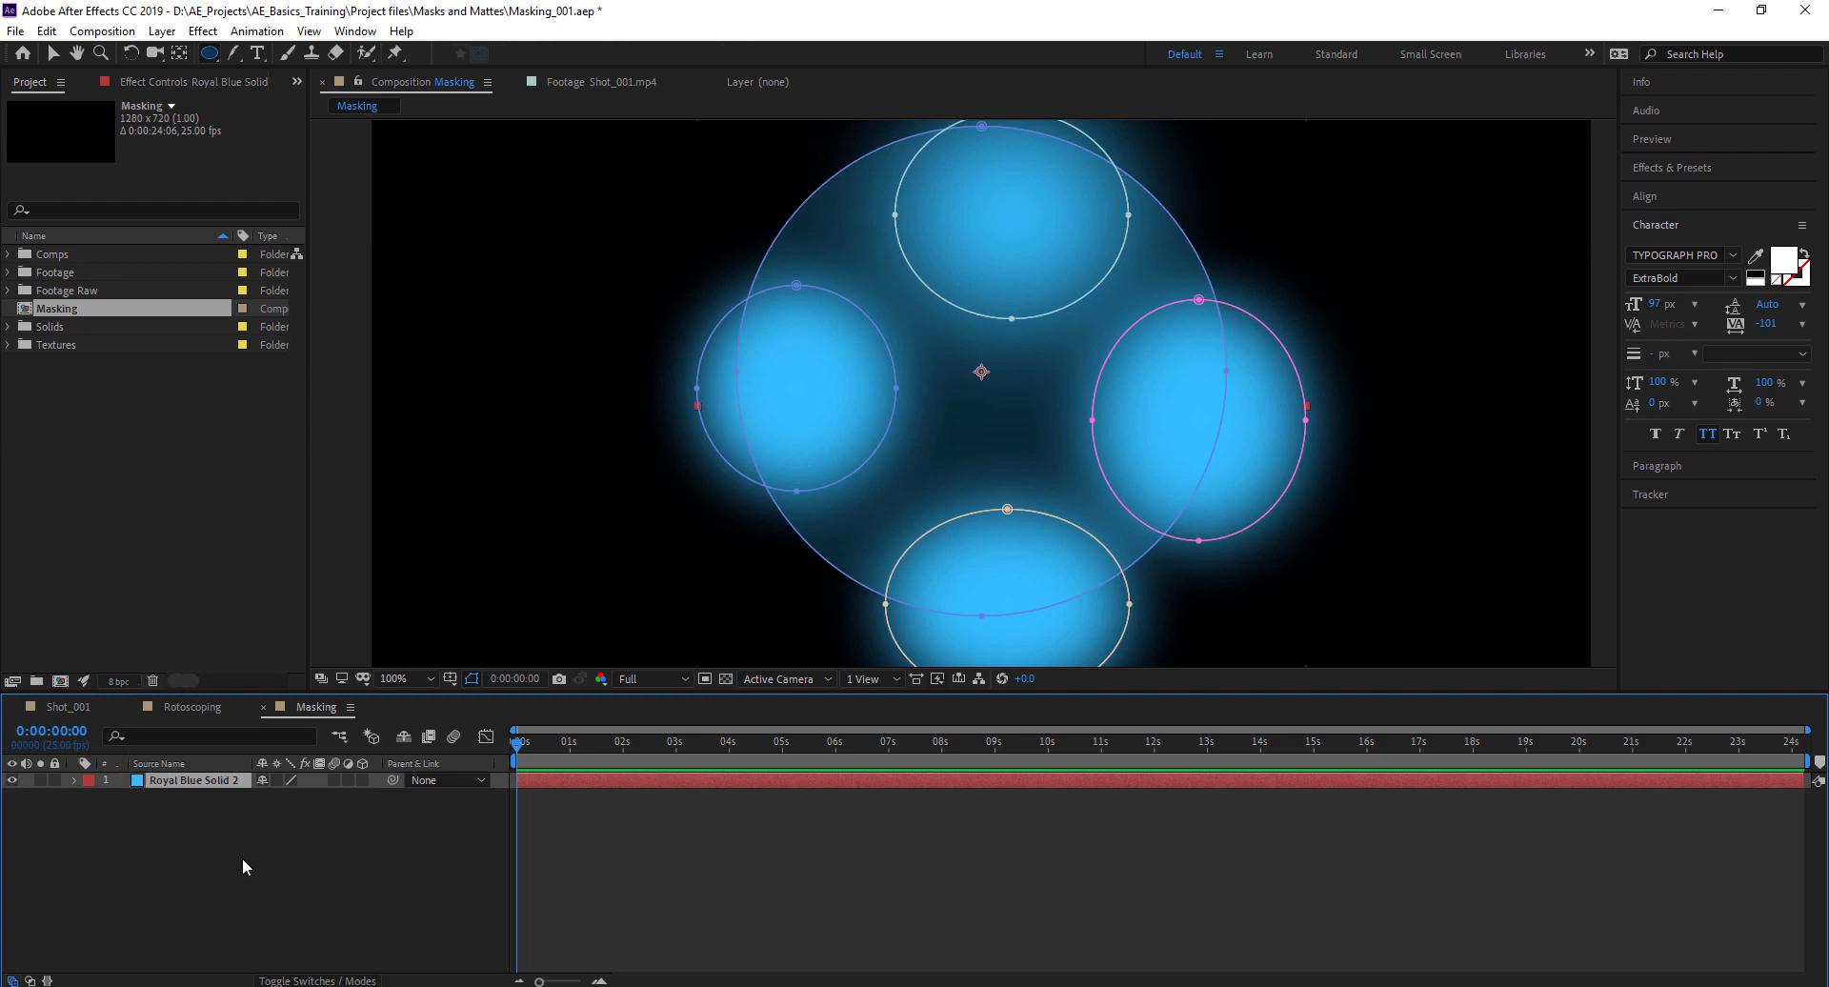
key("f")
left_click(107, 798)
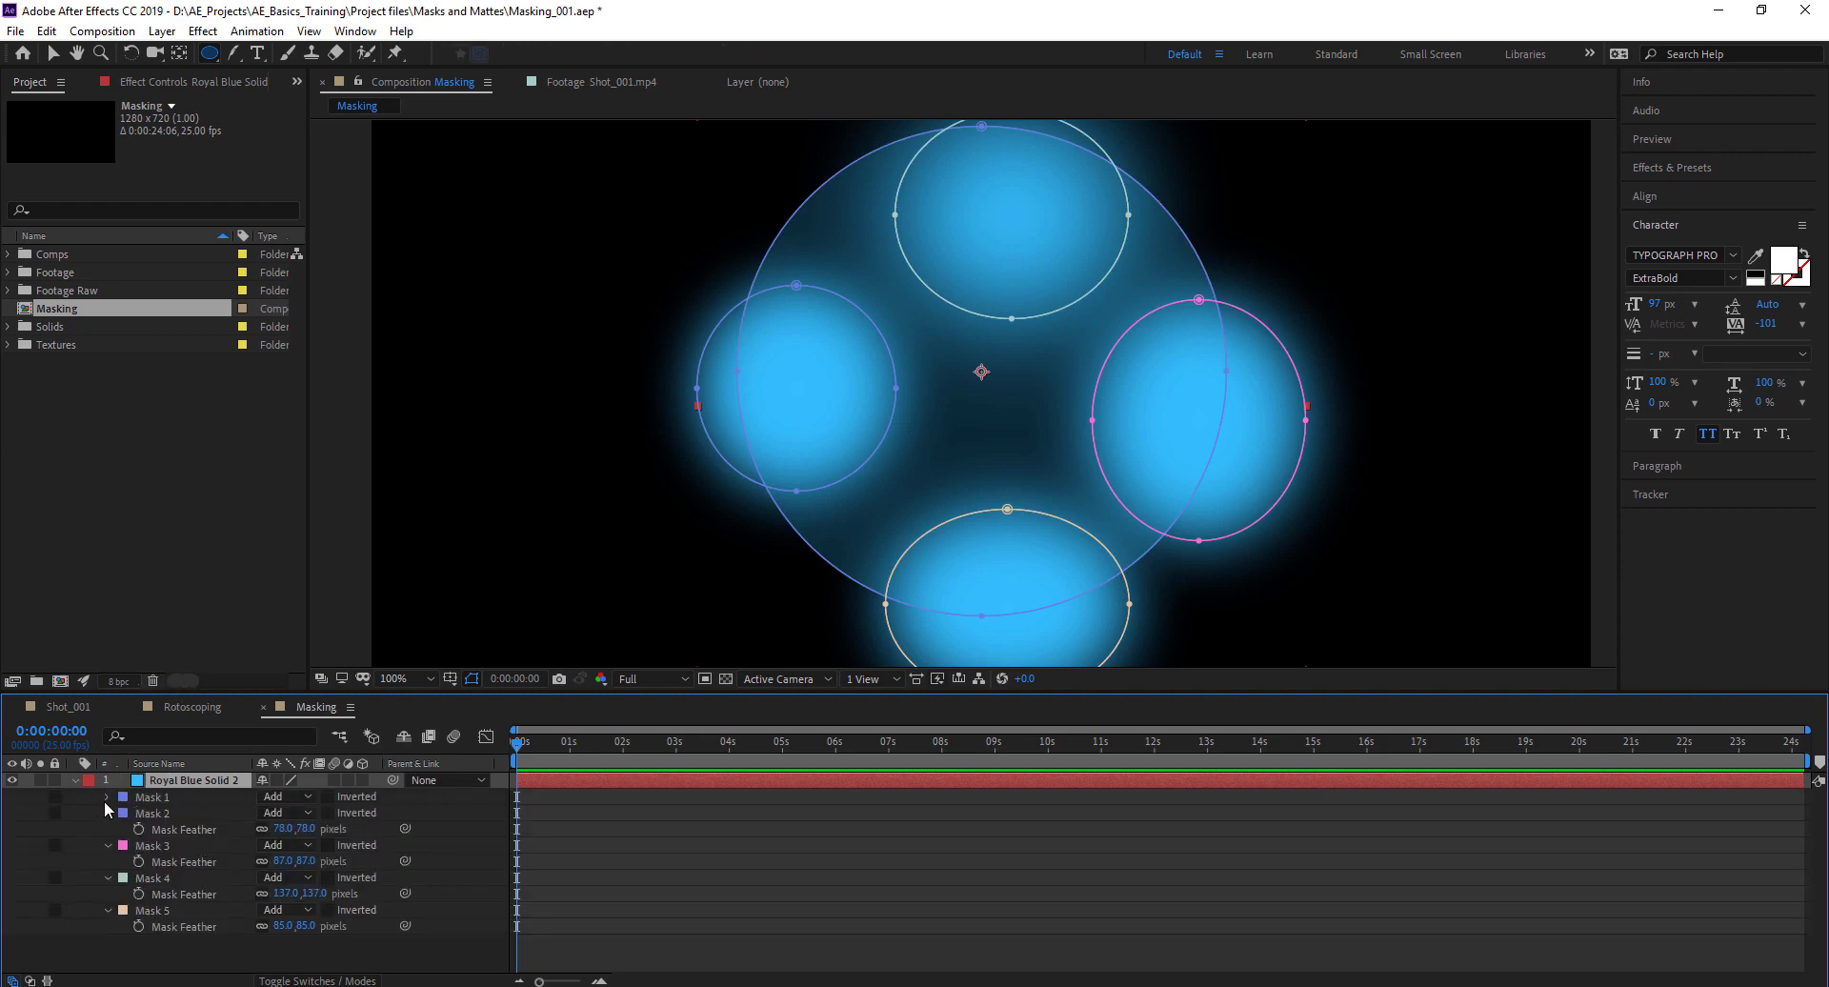
left_click(107, 798)
left_click(171, 814)
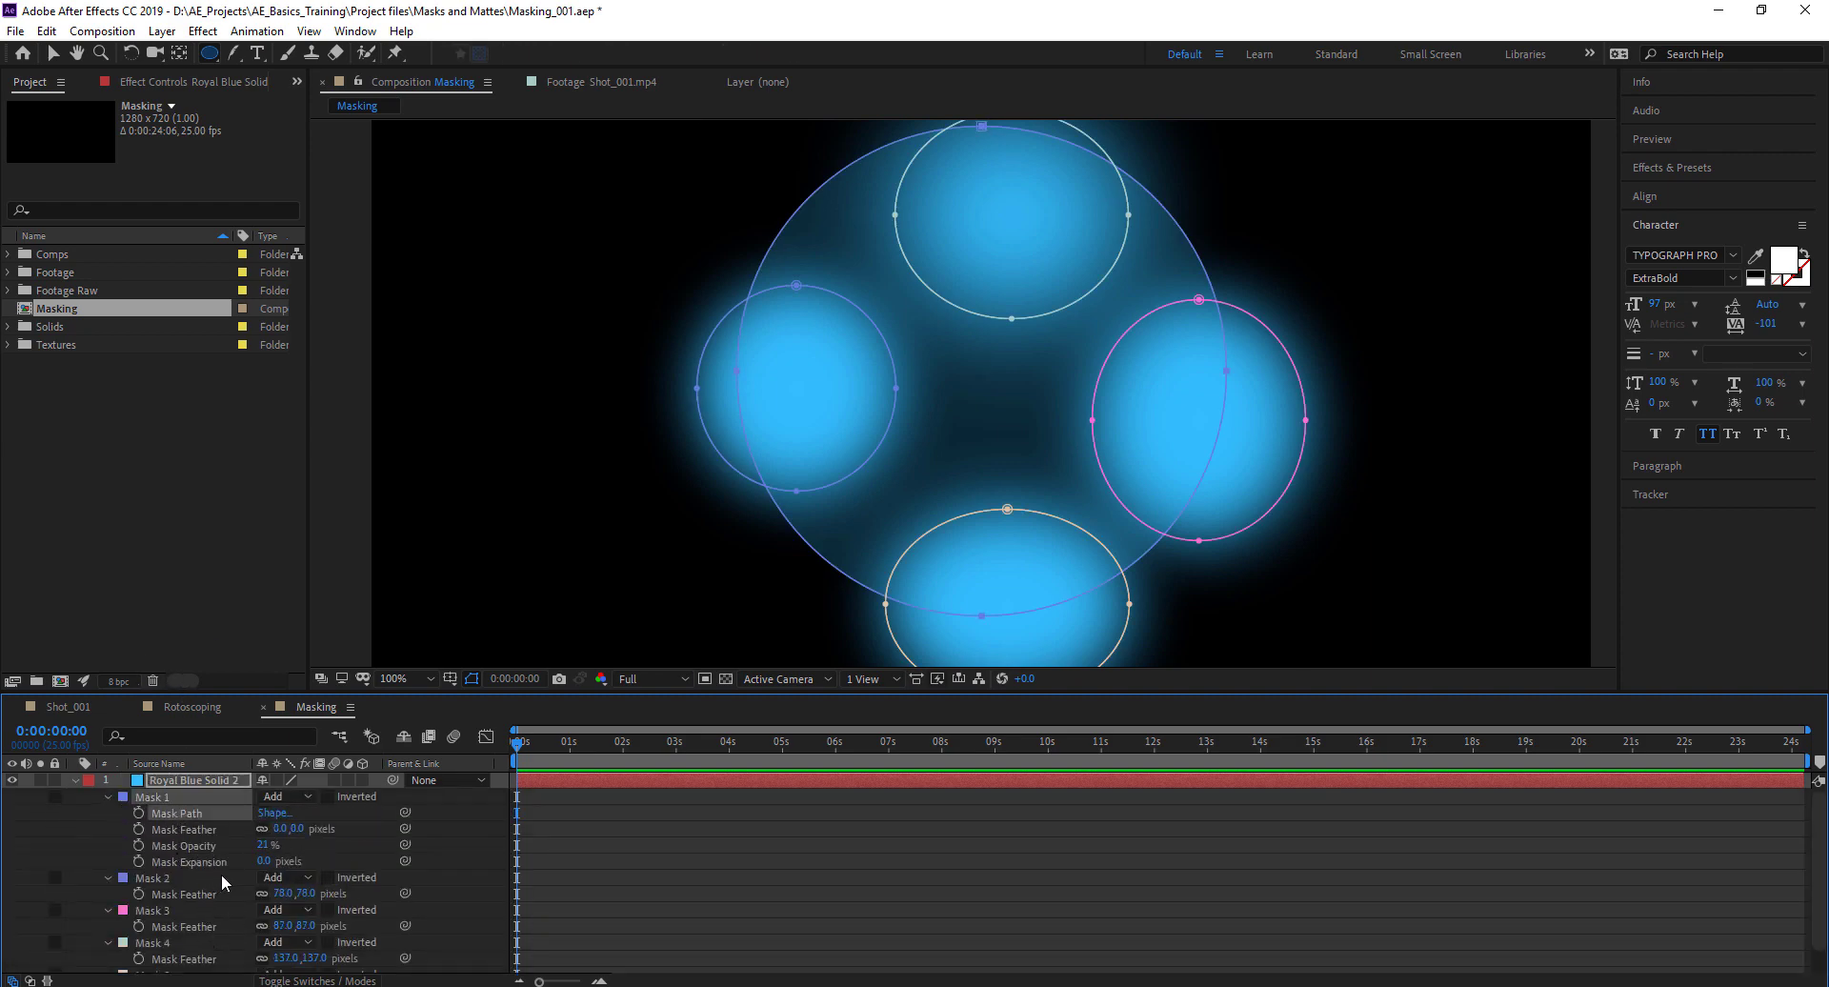
left_click(478, 883)
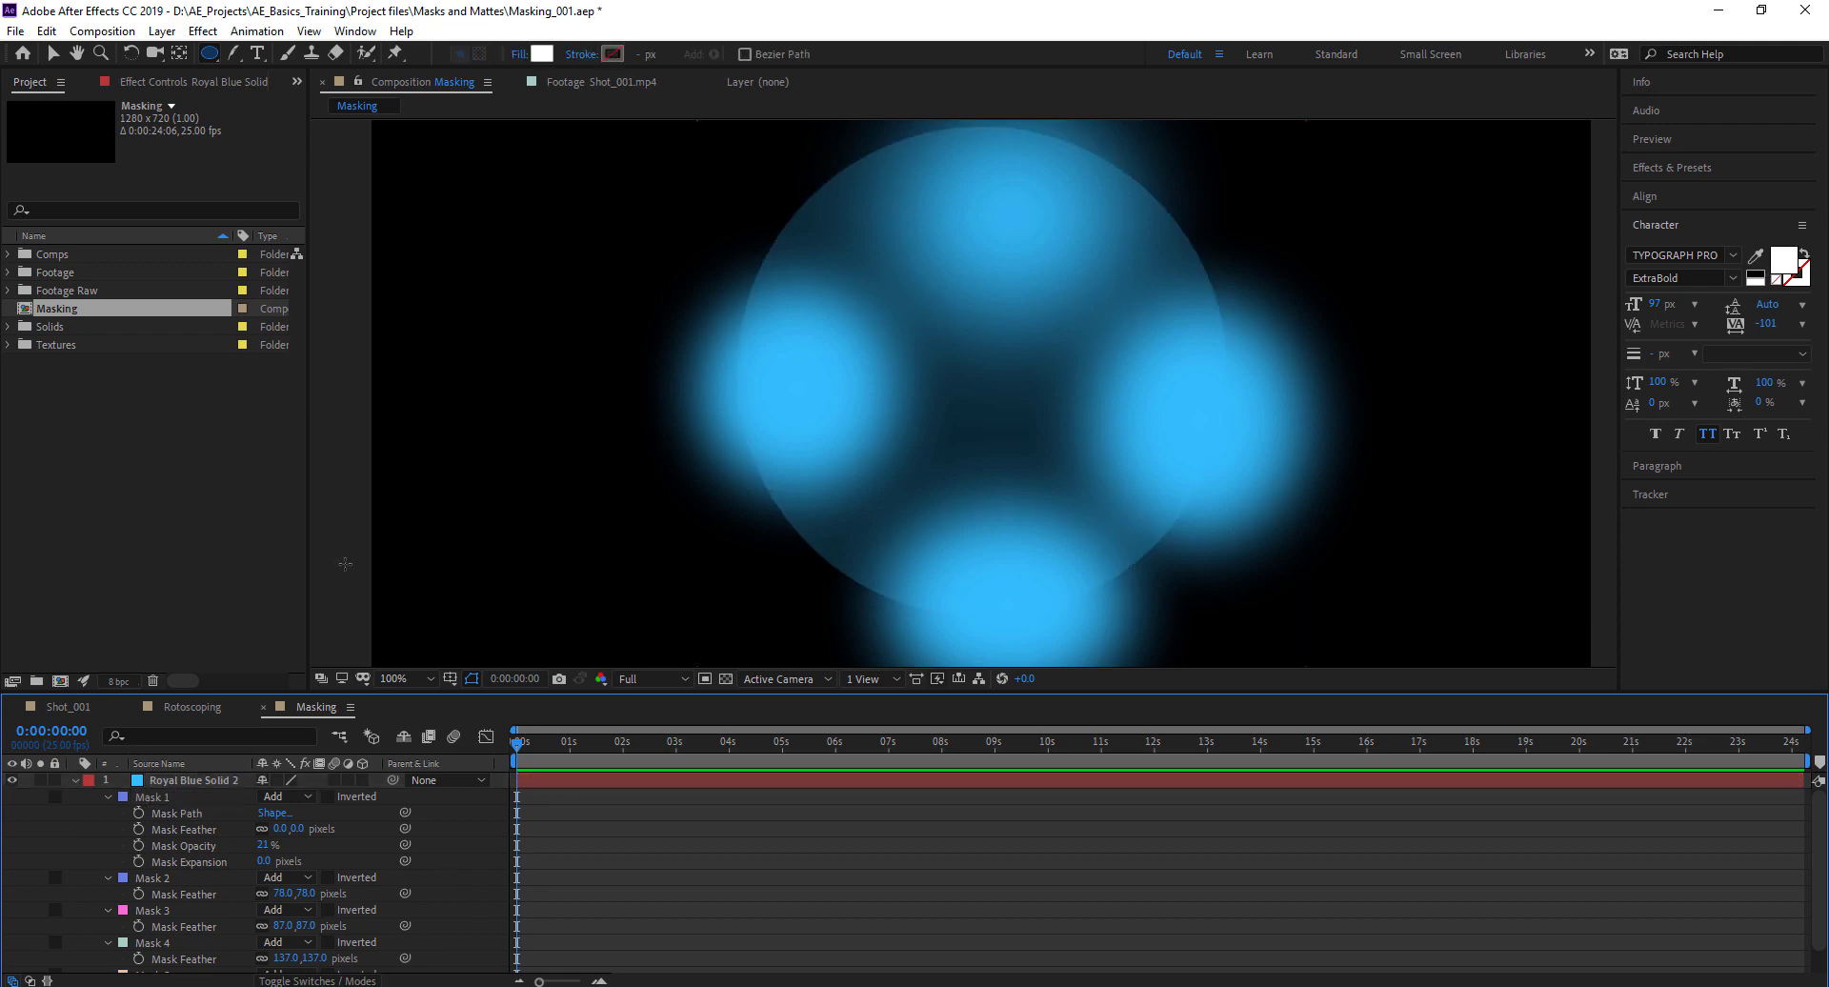
left_click(206, 781)
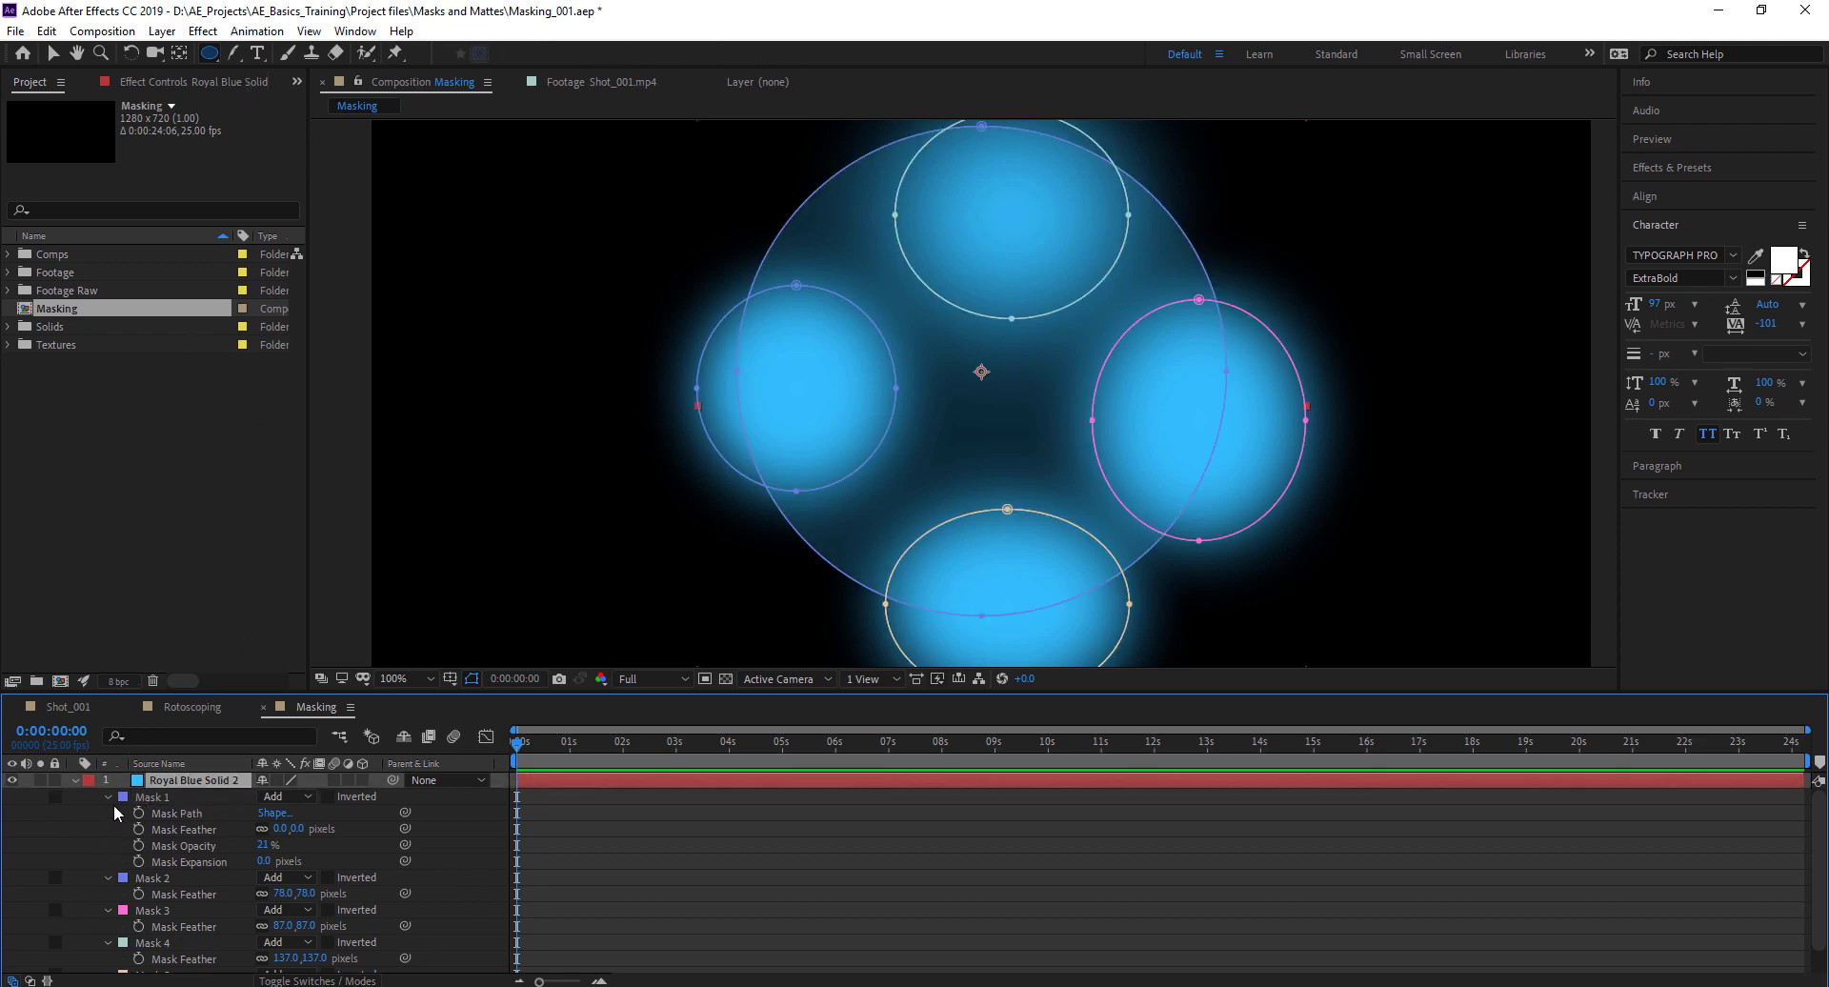
left_click(209, 53)
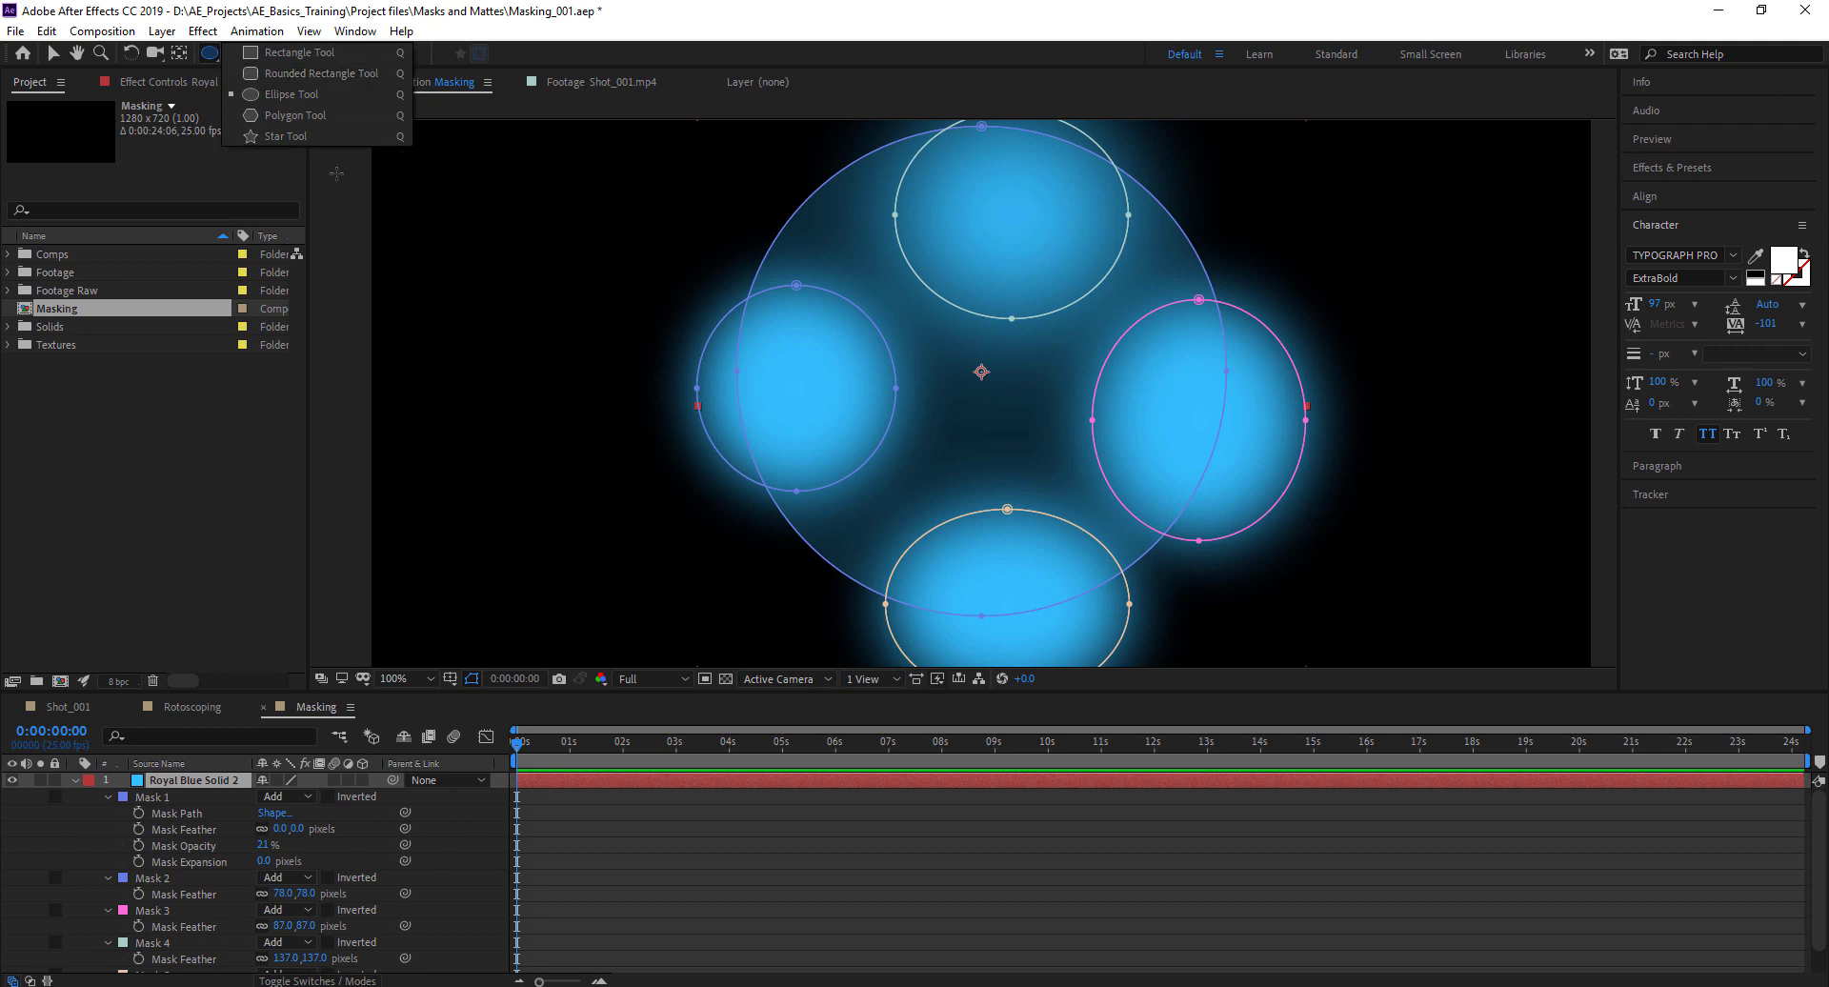
Delete the old blue solid and create a new full-frame Royal Blue Solid 3
left_click(205, 775)
key("Delete")
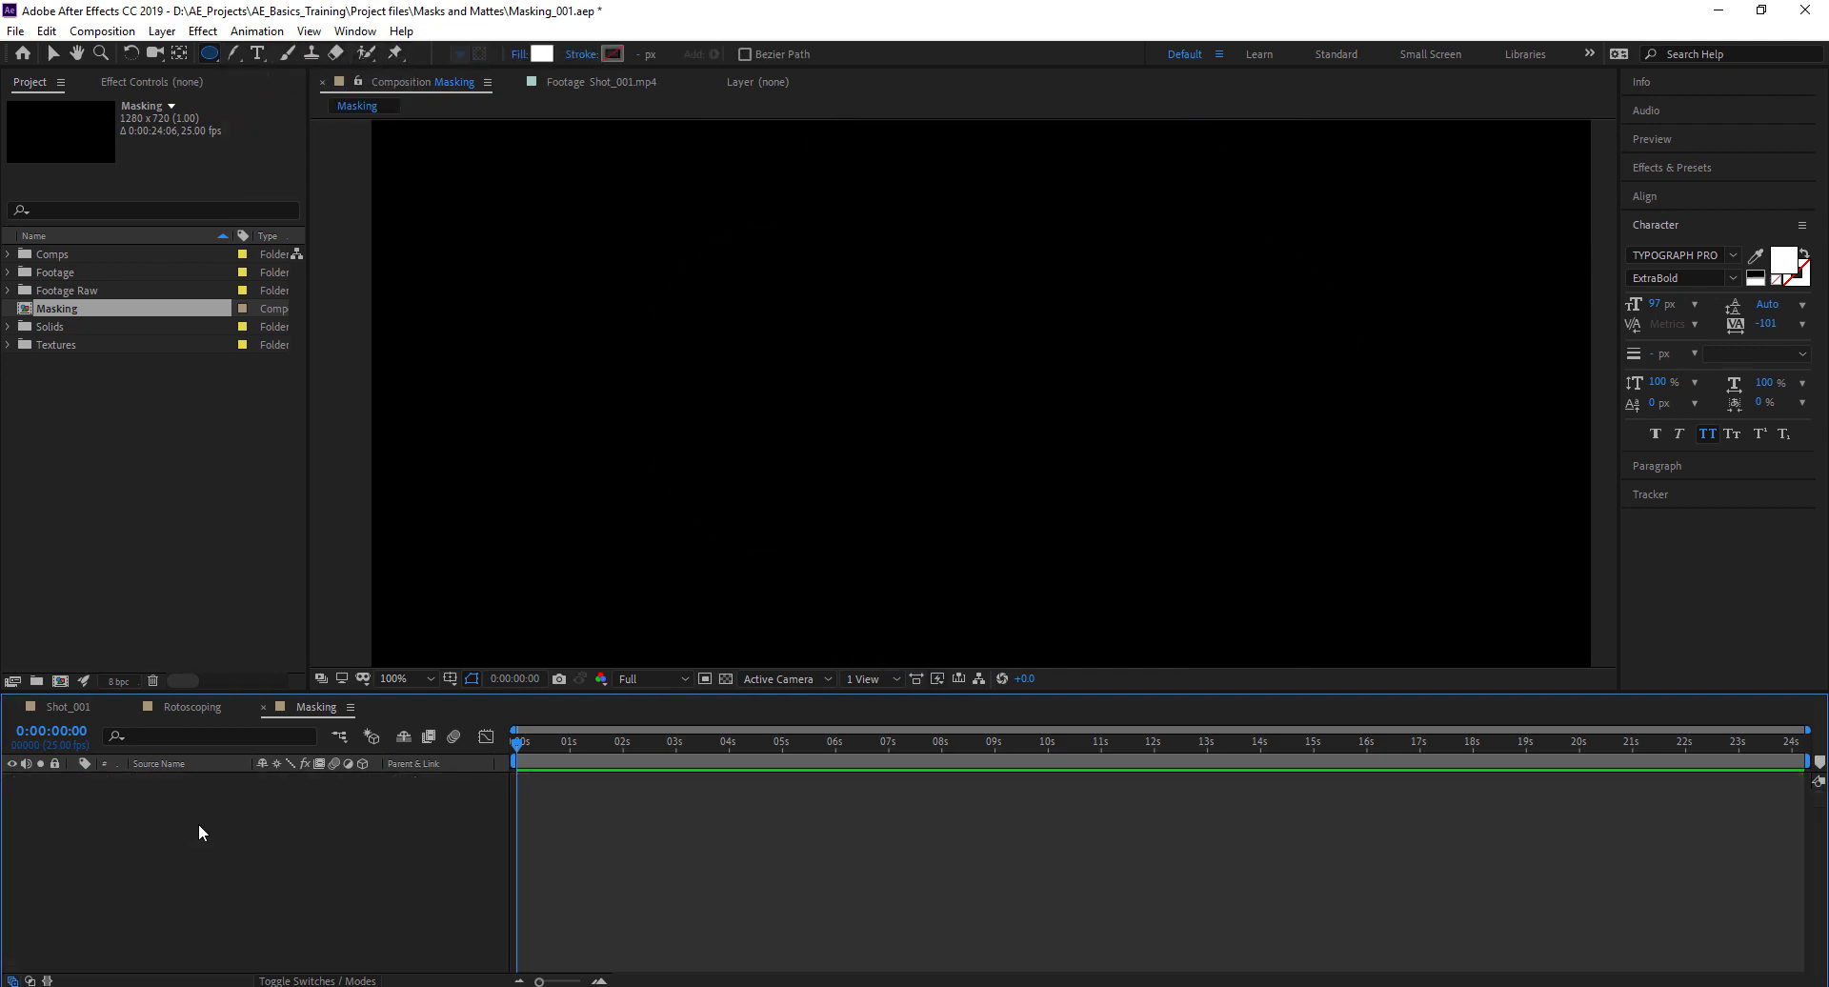
key("ctrl+y")
left_click(957, 549)
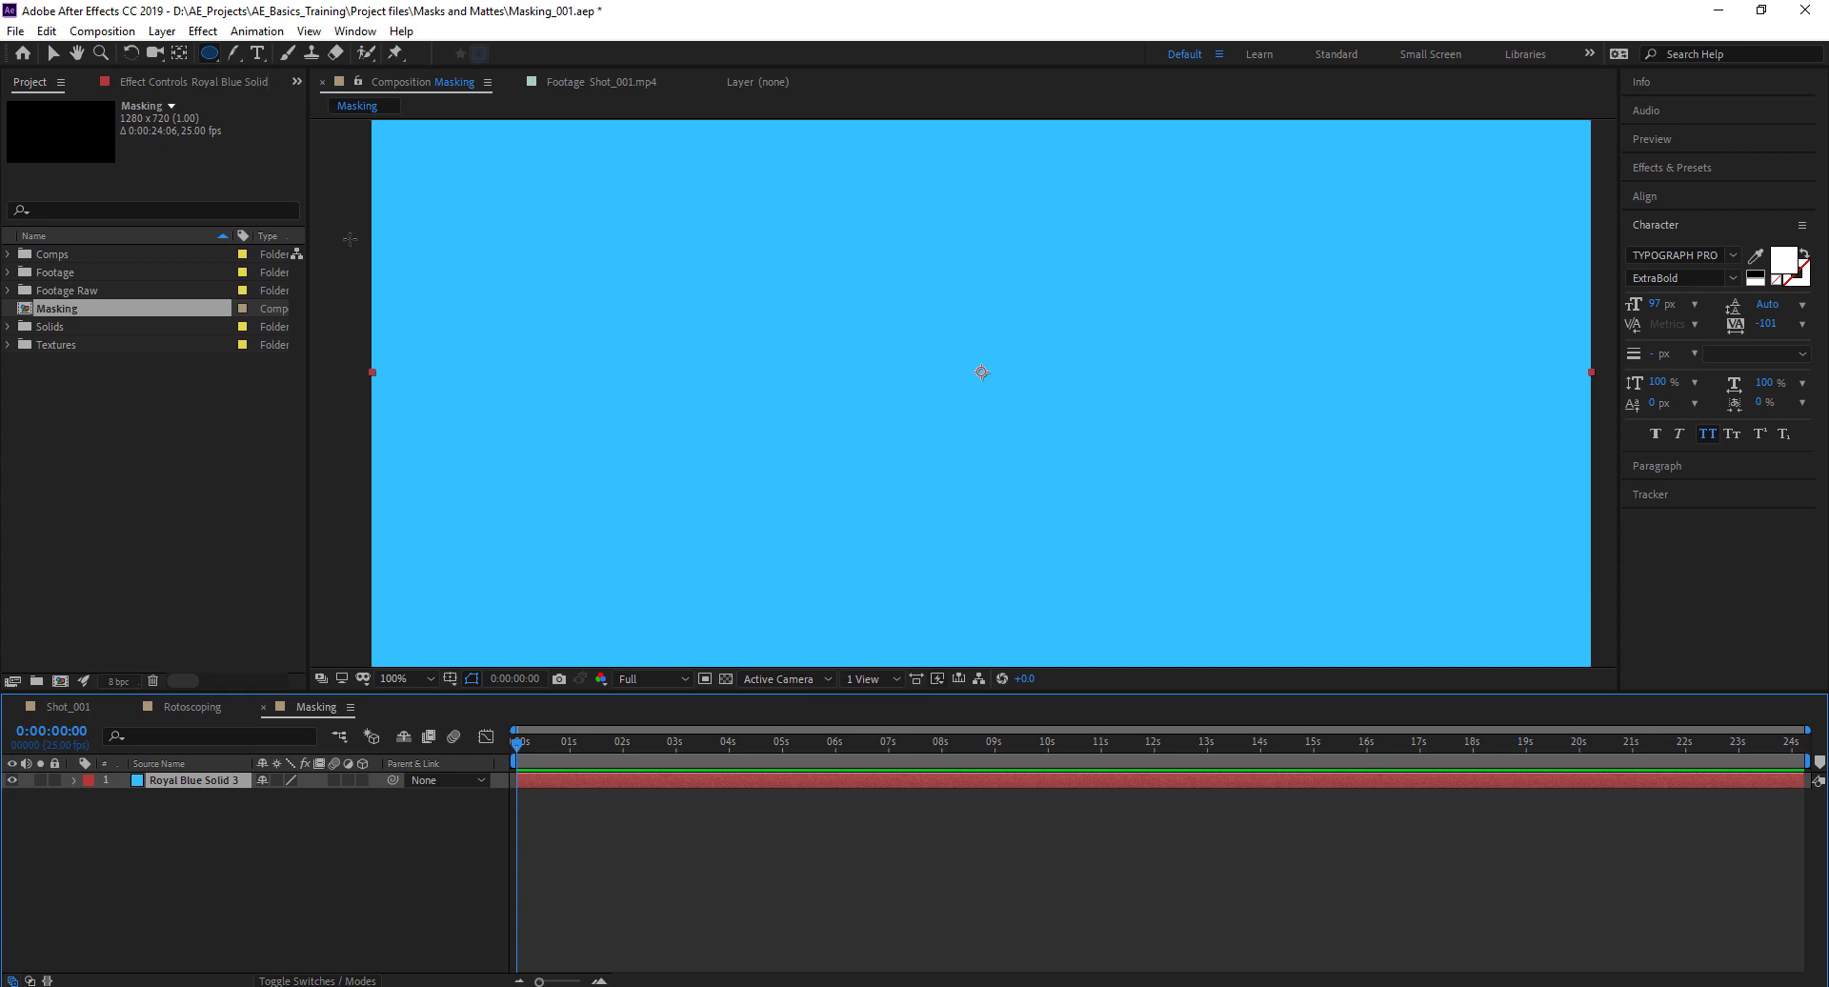
Choose the basic Pen tool from the pen flyout
left_click(233, 54)
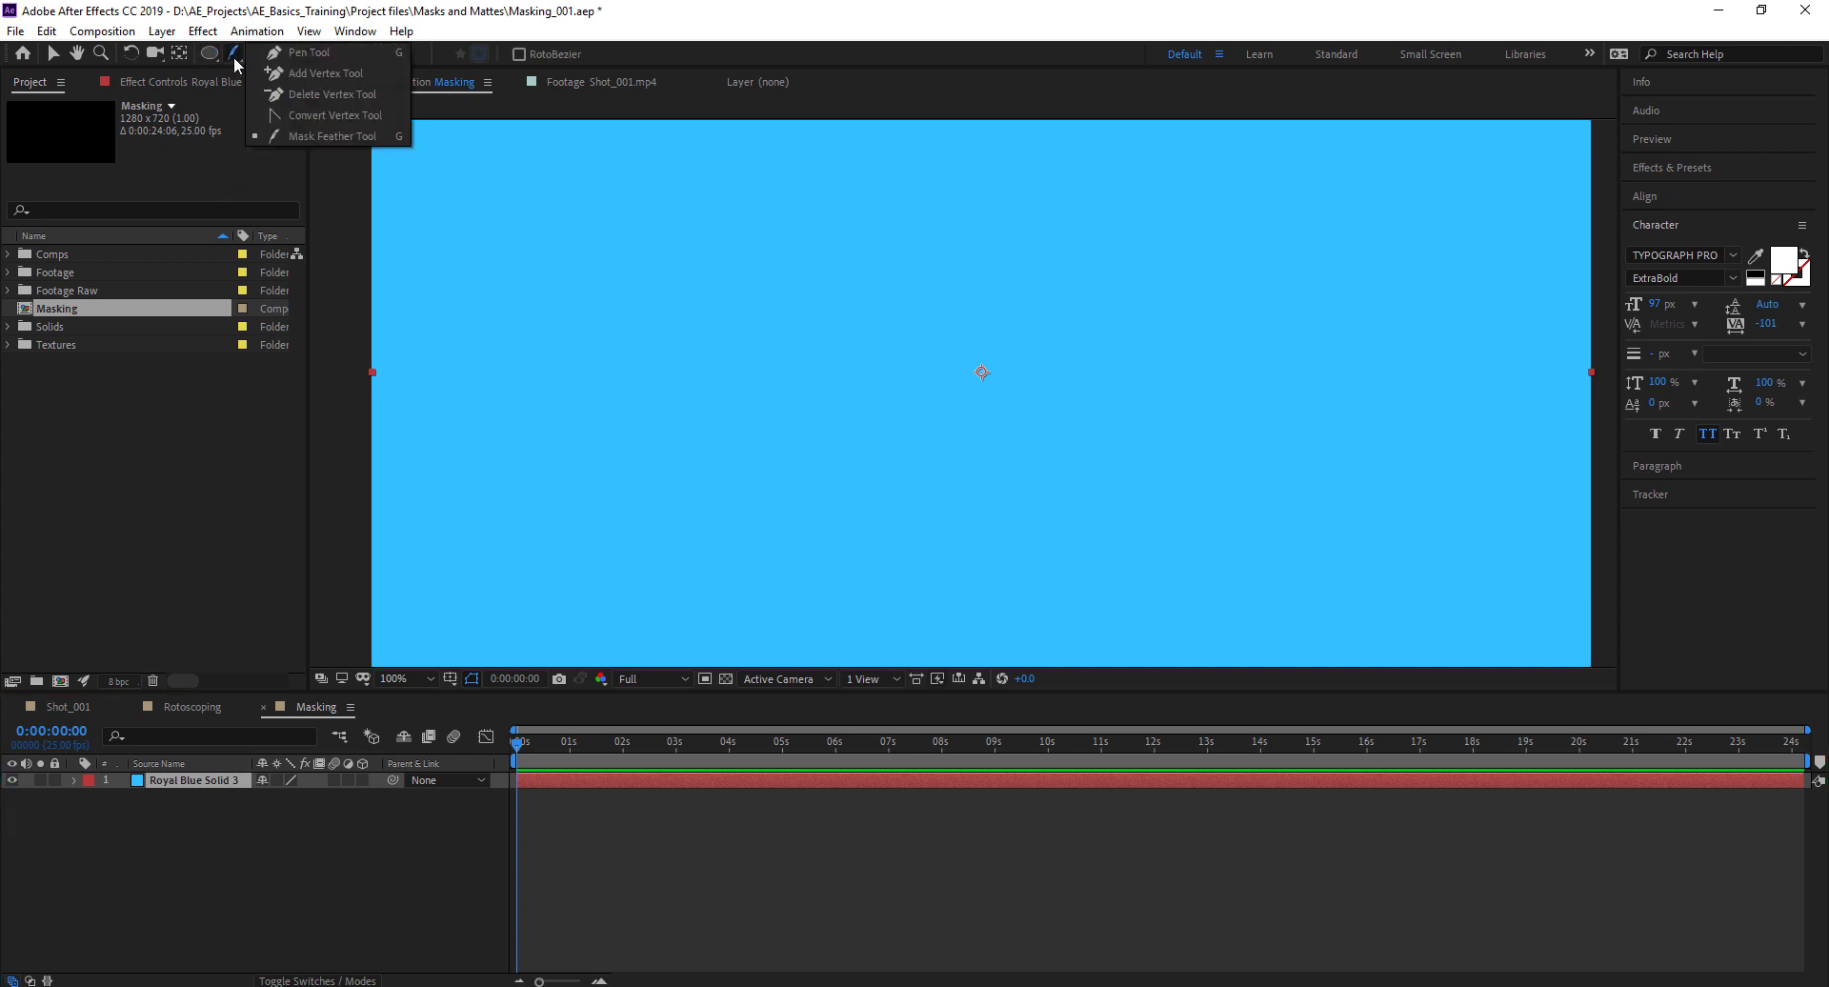
left_click(299, 57)
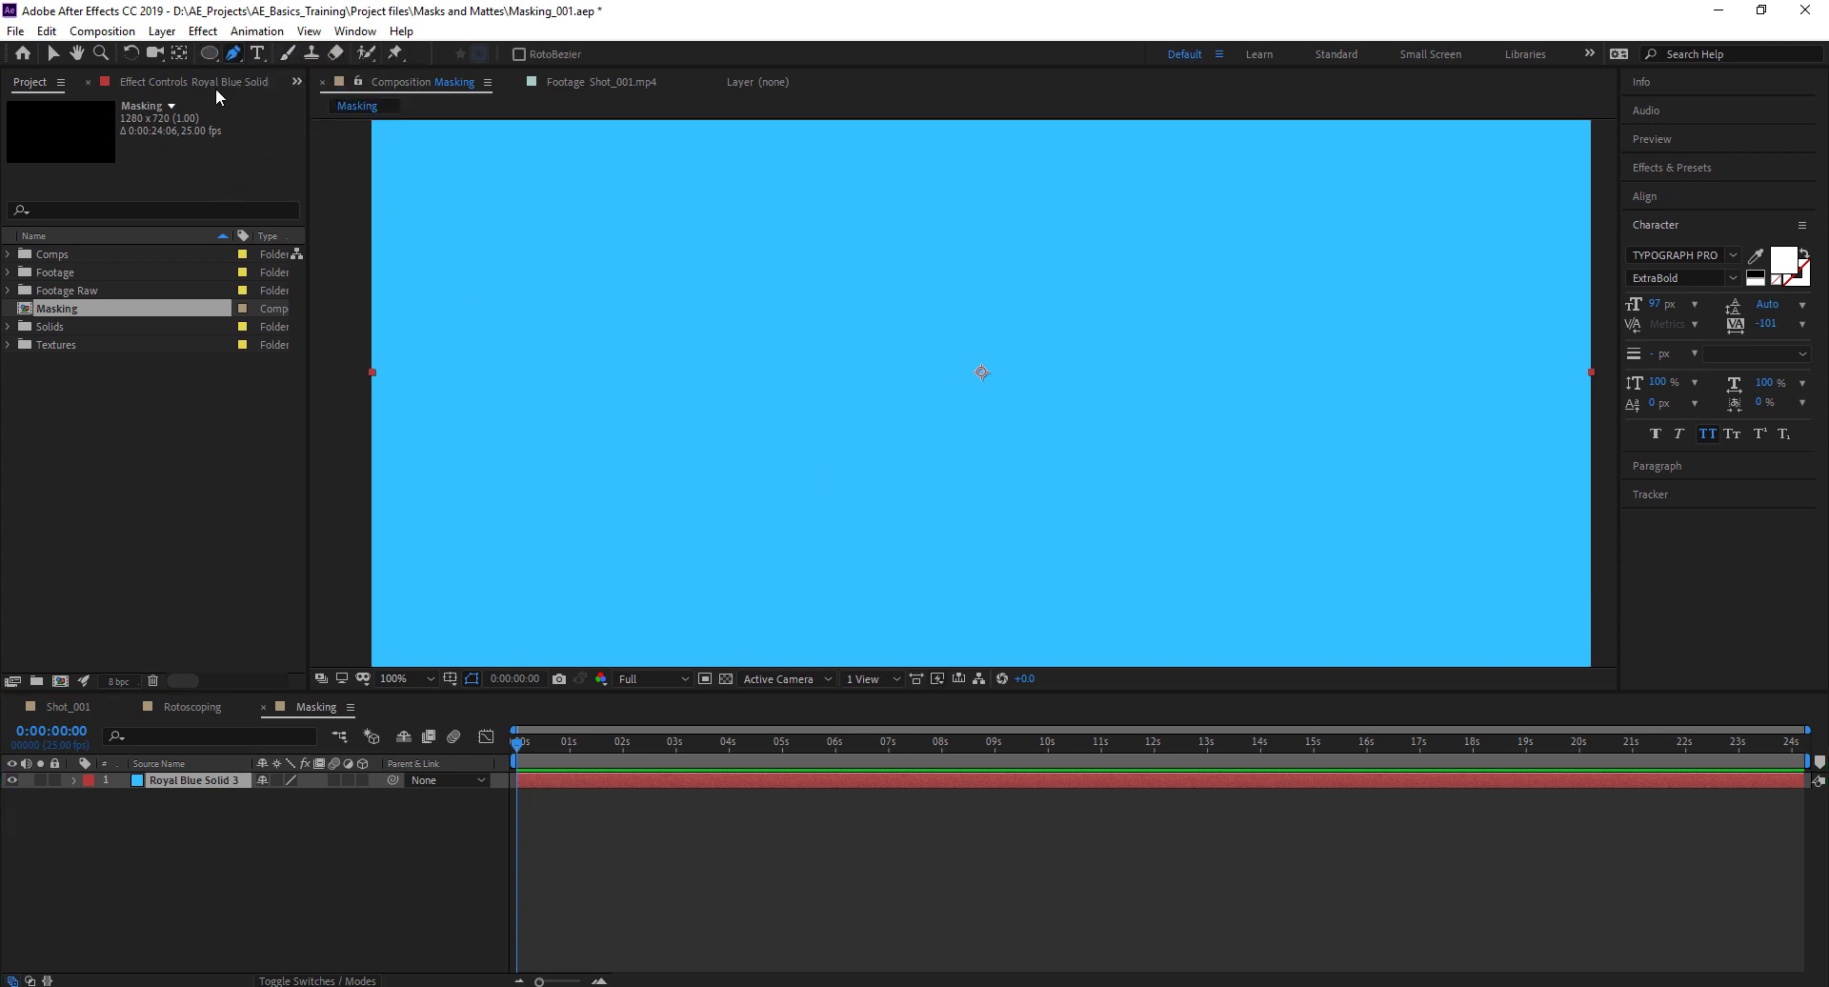
left_click(235, 54)
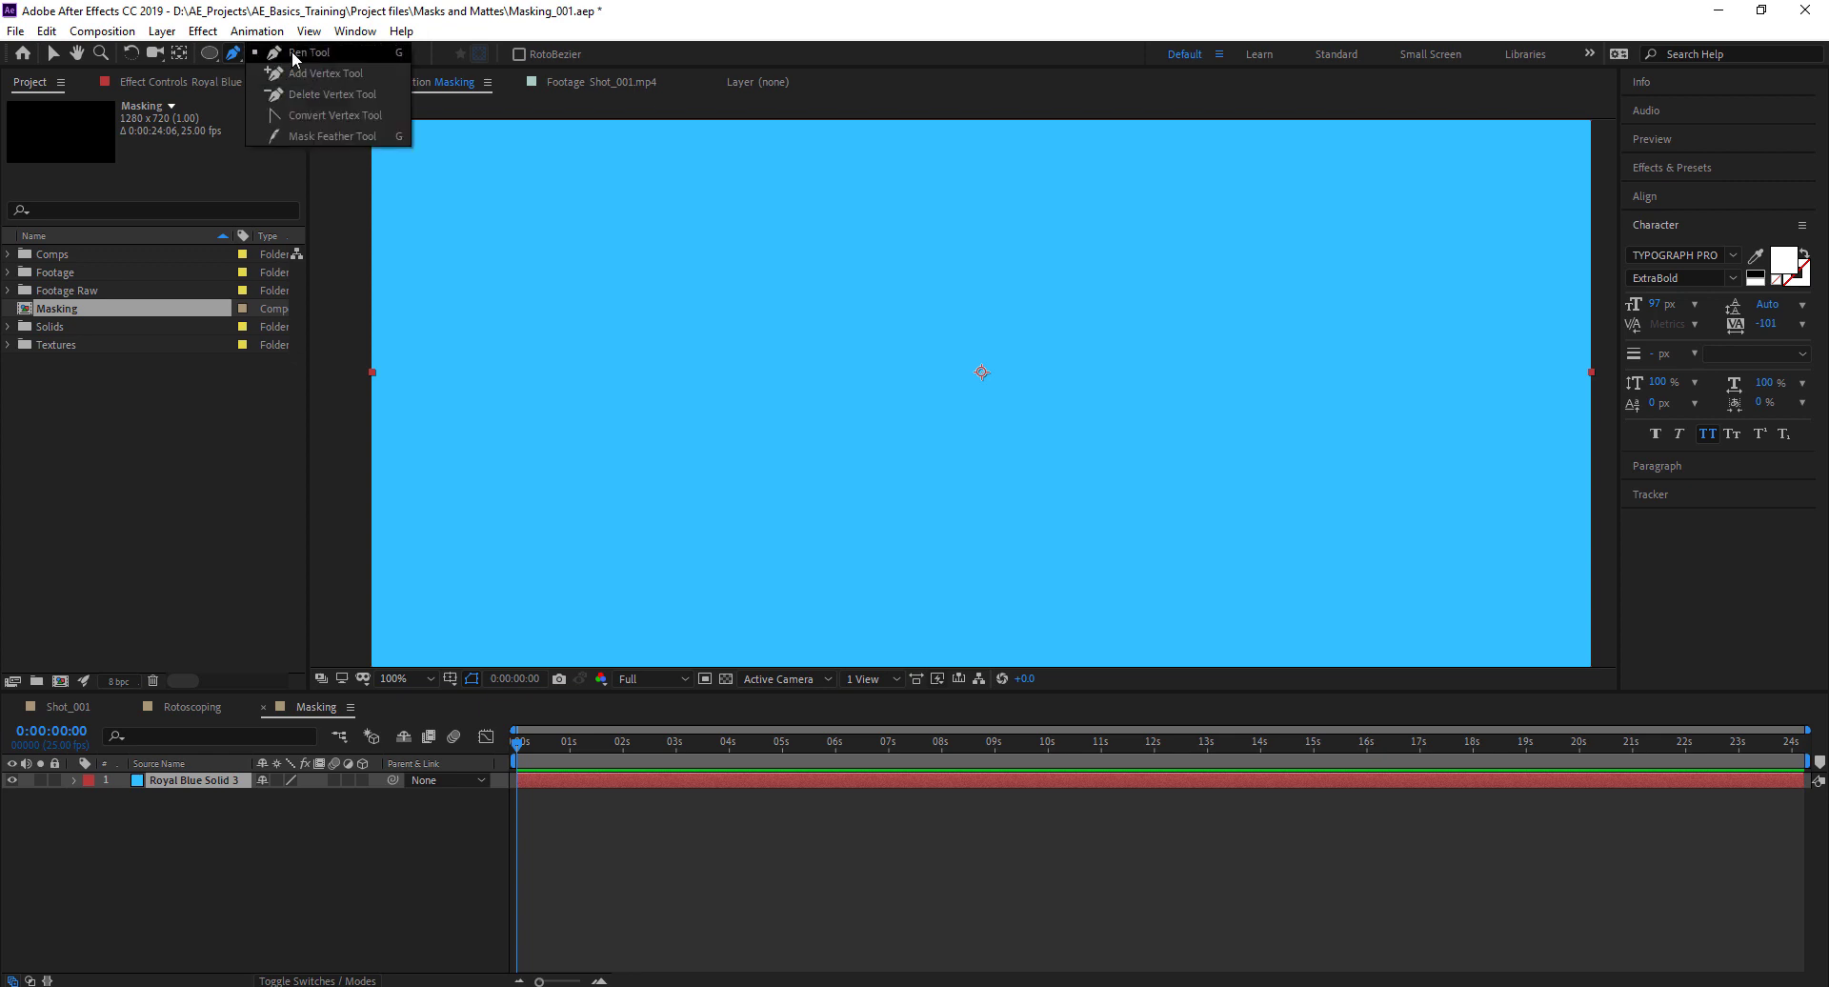
left_click(295, 57)
Draw a closed six-point pen mask on Royal Blue Solid 3, then move to about 1 second
left_click(863, 204)
left_click(645, 381)
left_click(661, 526)
left_click(885, 533)
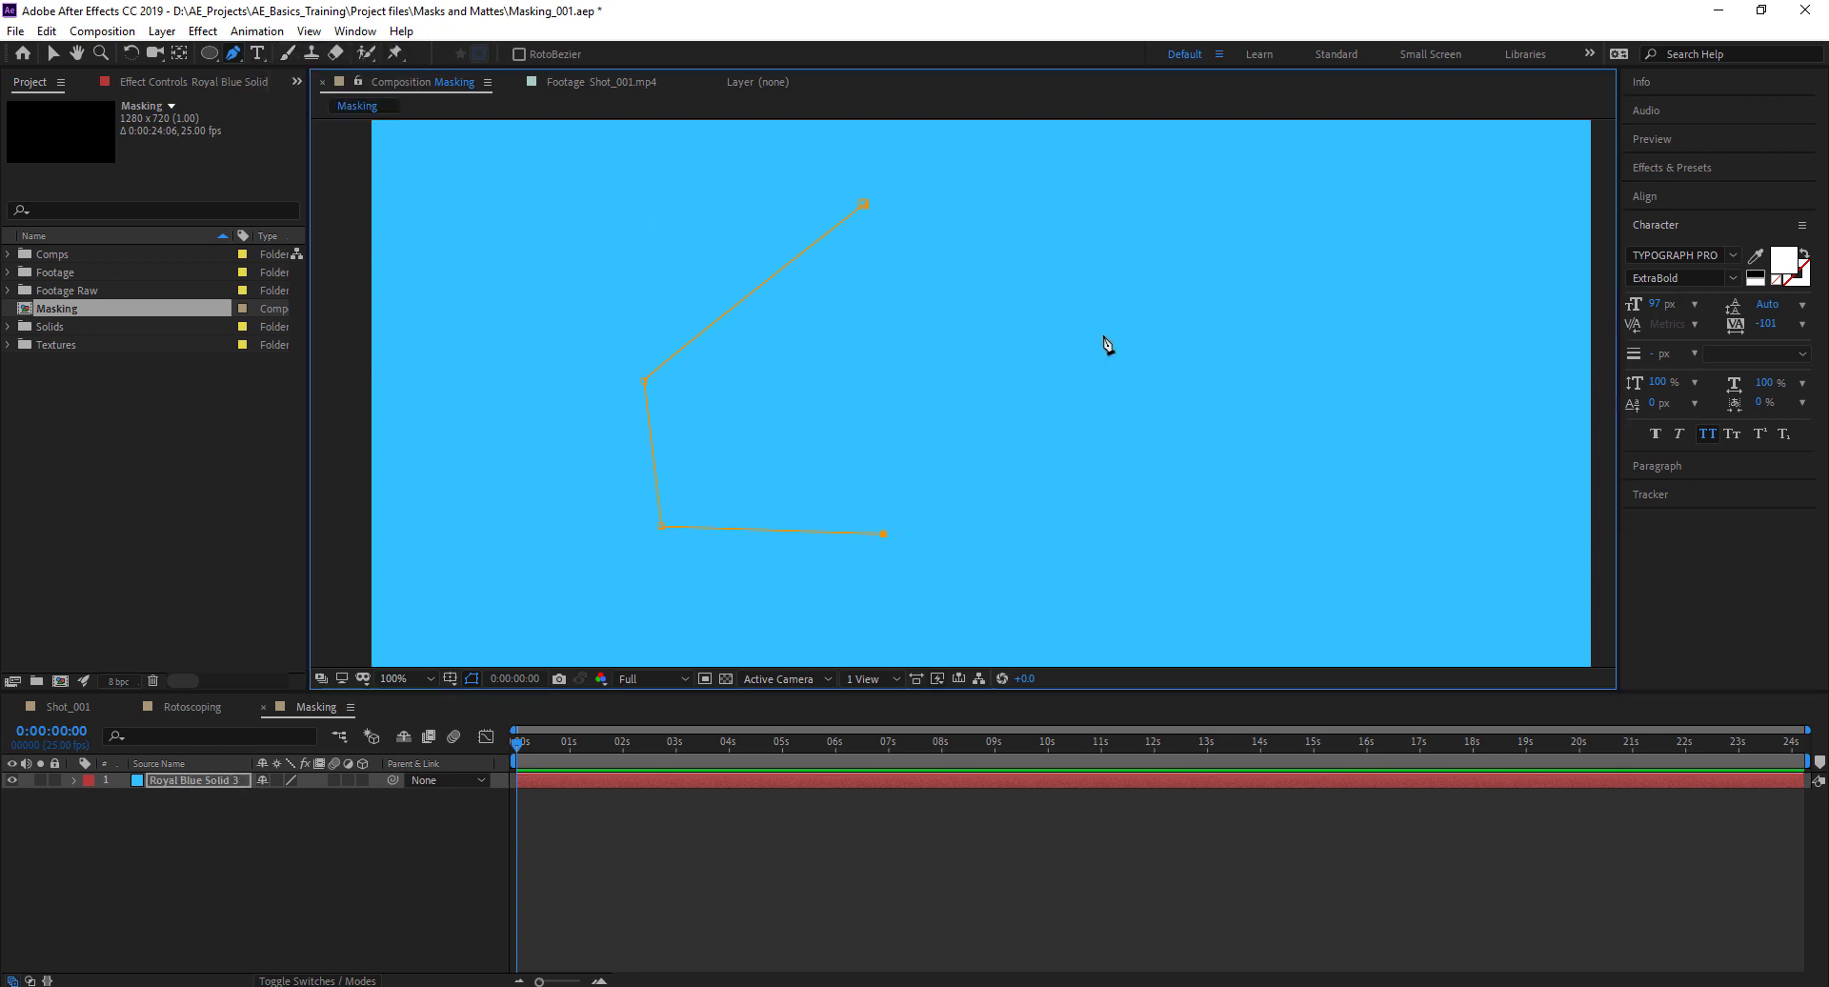
left_click(1121, 312)
left_click(958, 228)
left_click(863, 204)
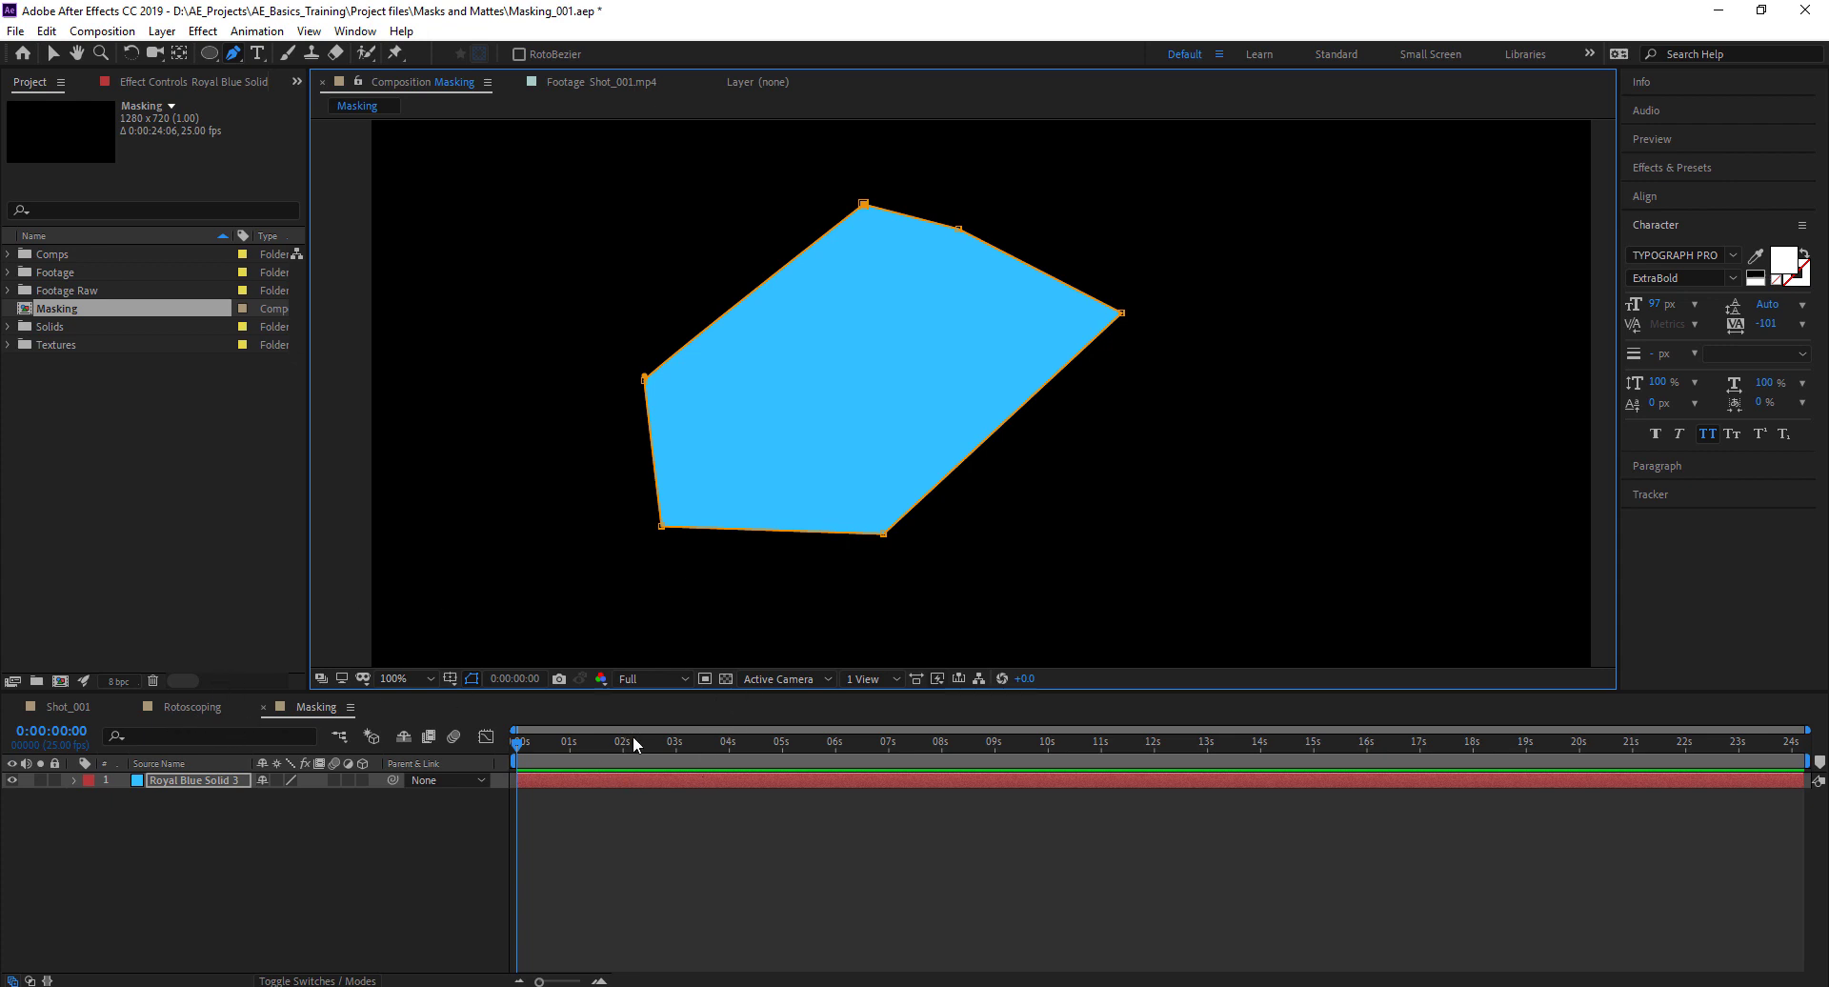
left_click_drag(631, 747, 583, 728)
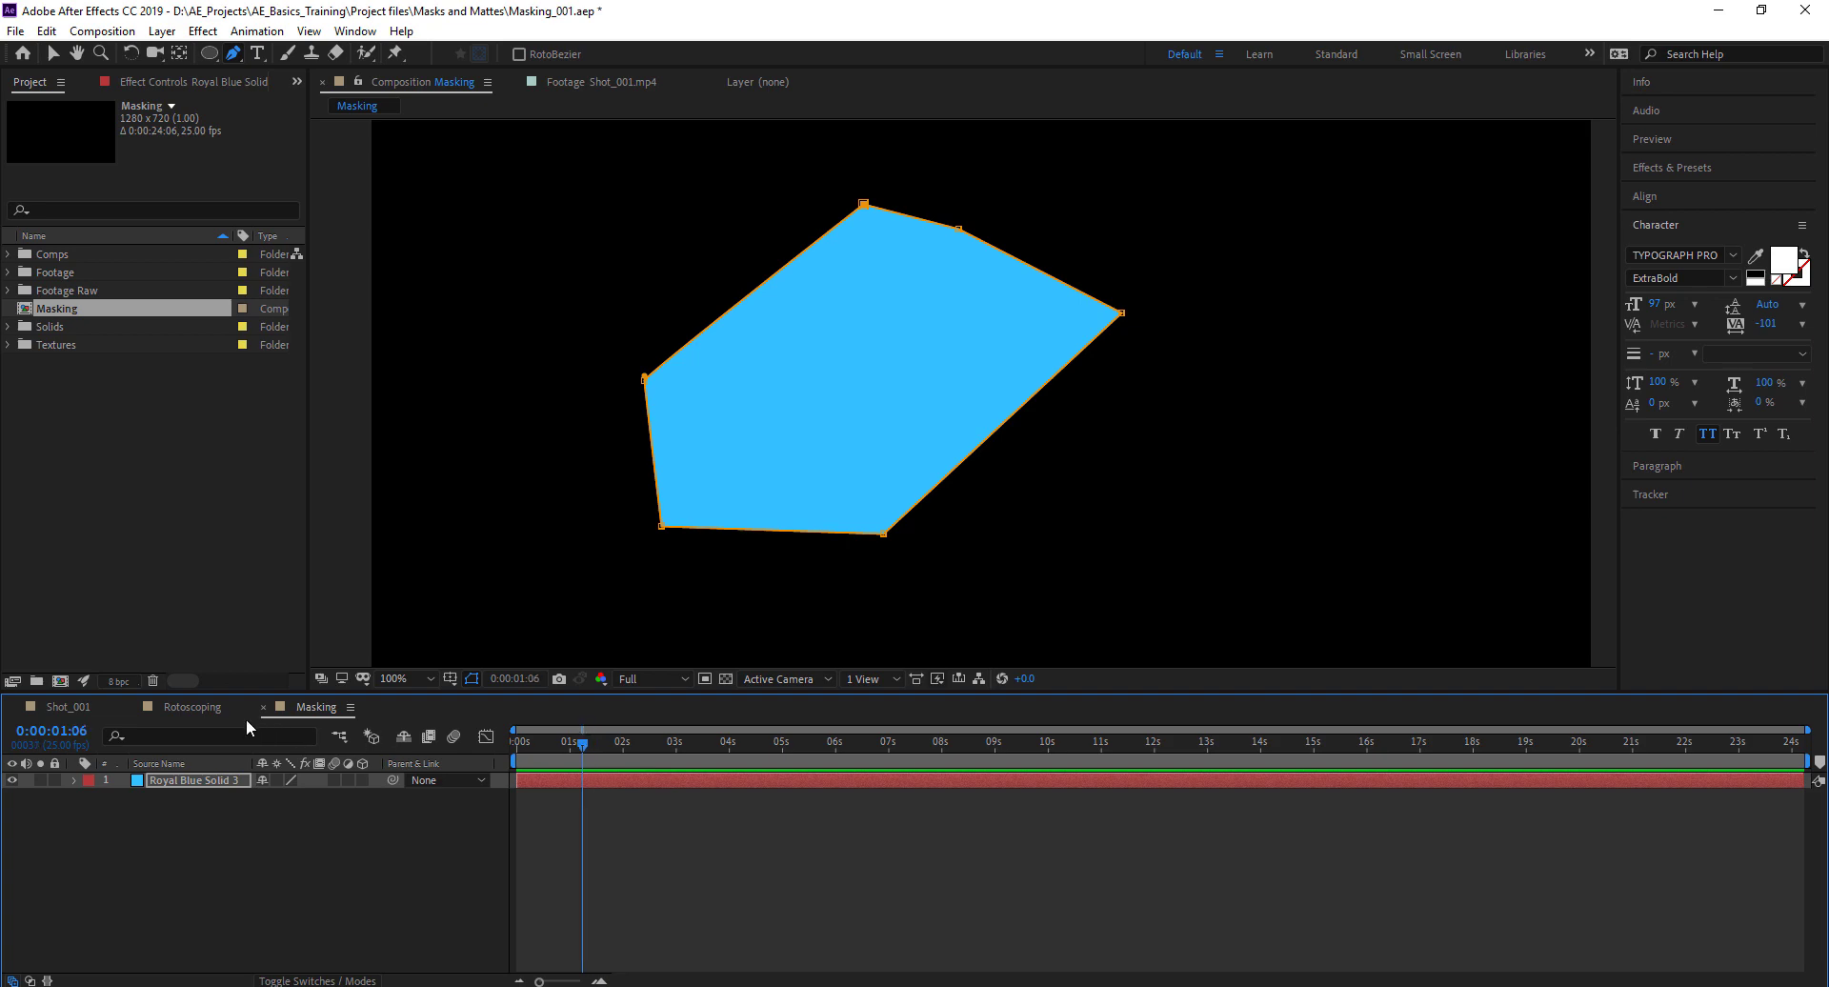
Check the Rotoscoping footage, then add four vertices along the Masking comp's mask edges
left_click(215, 712)
left_click_drag(1372, 743, 1370, 743)
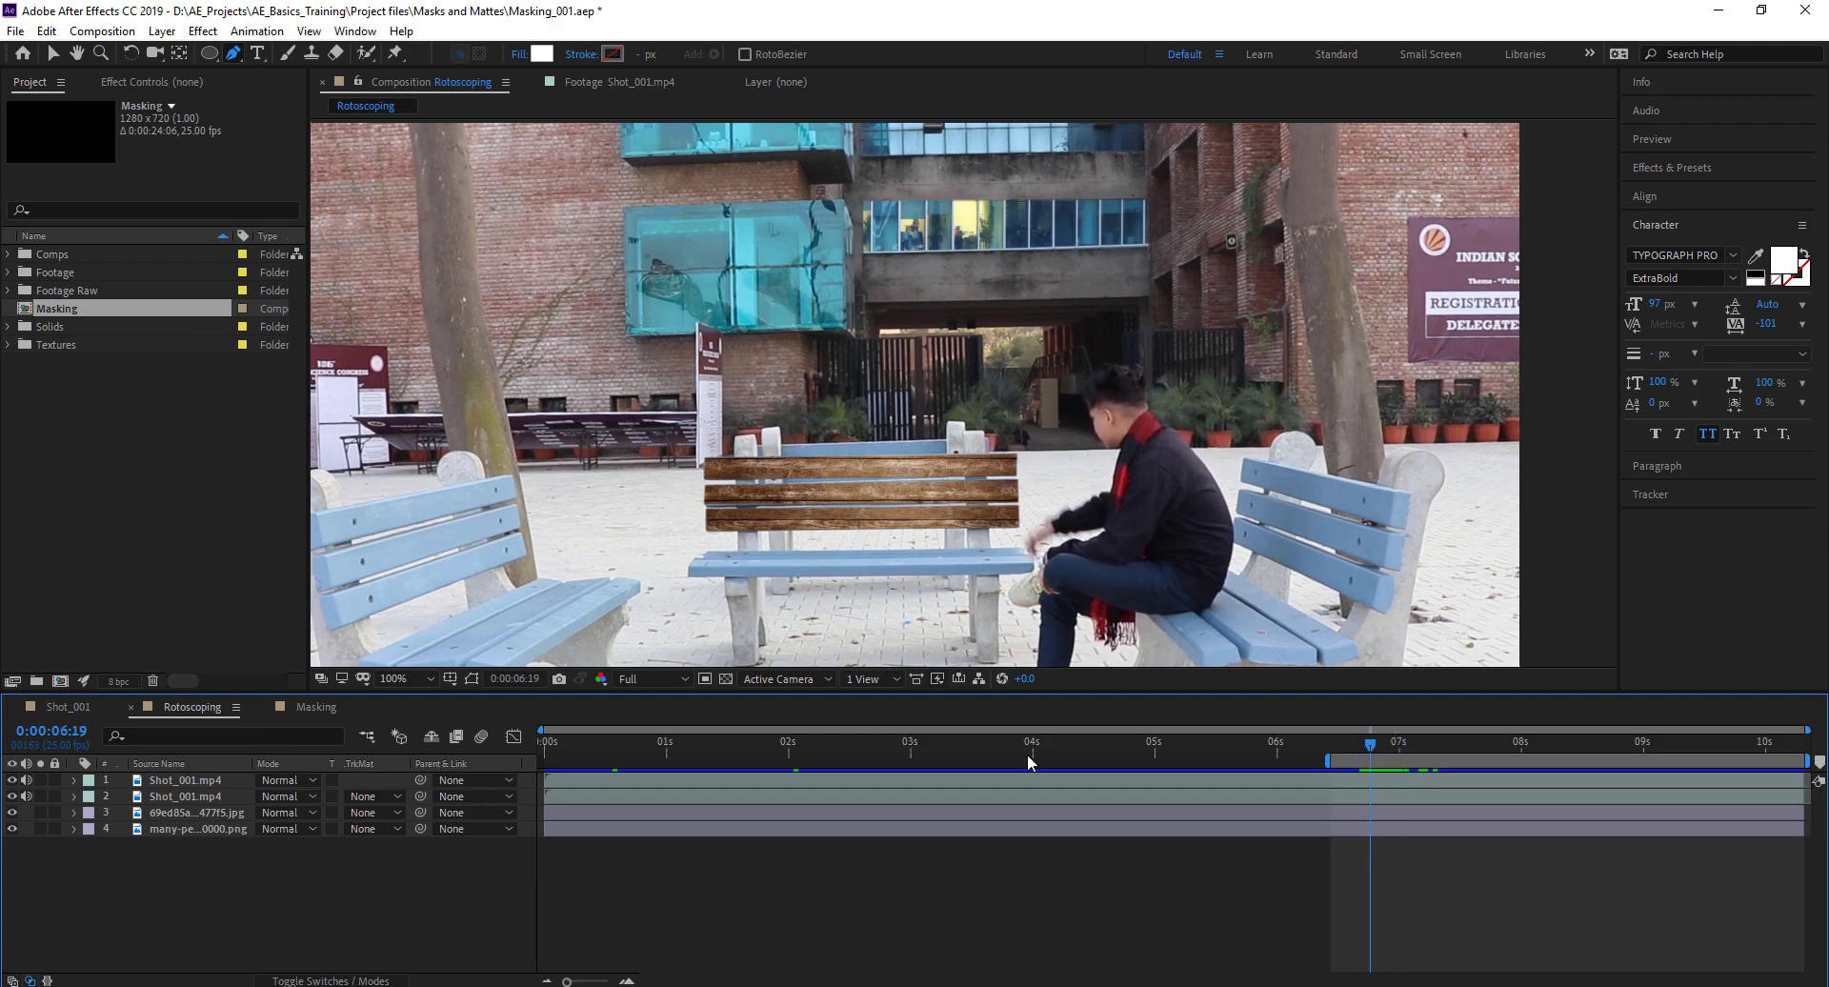
left_click(322, 709)
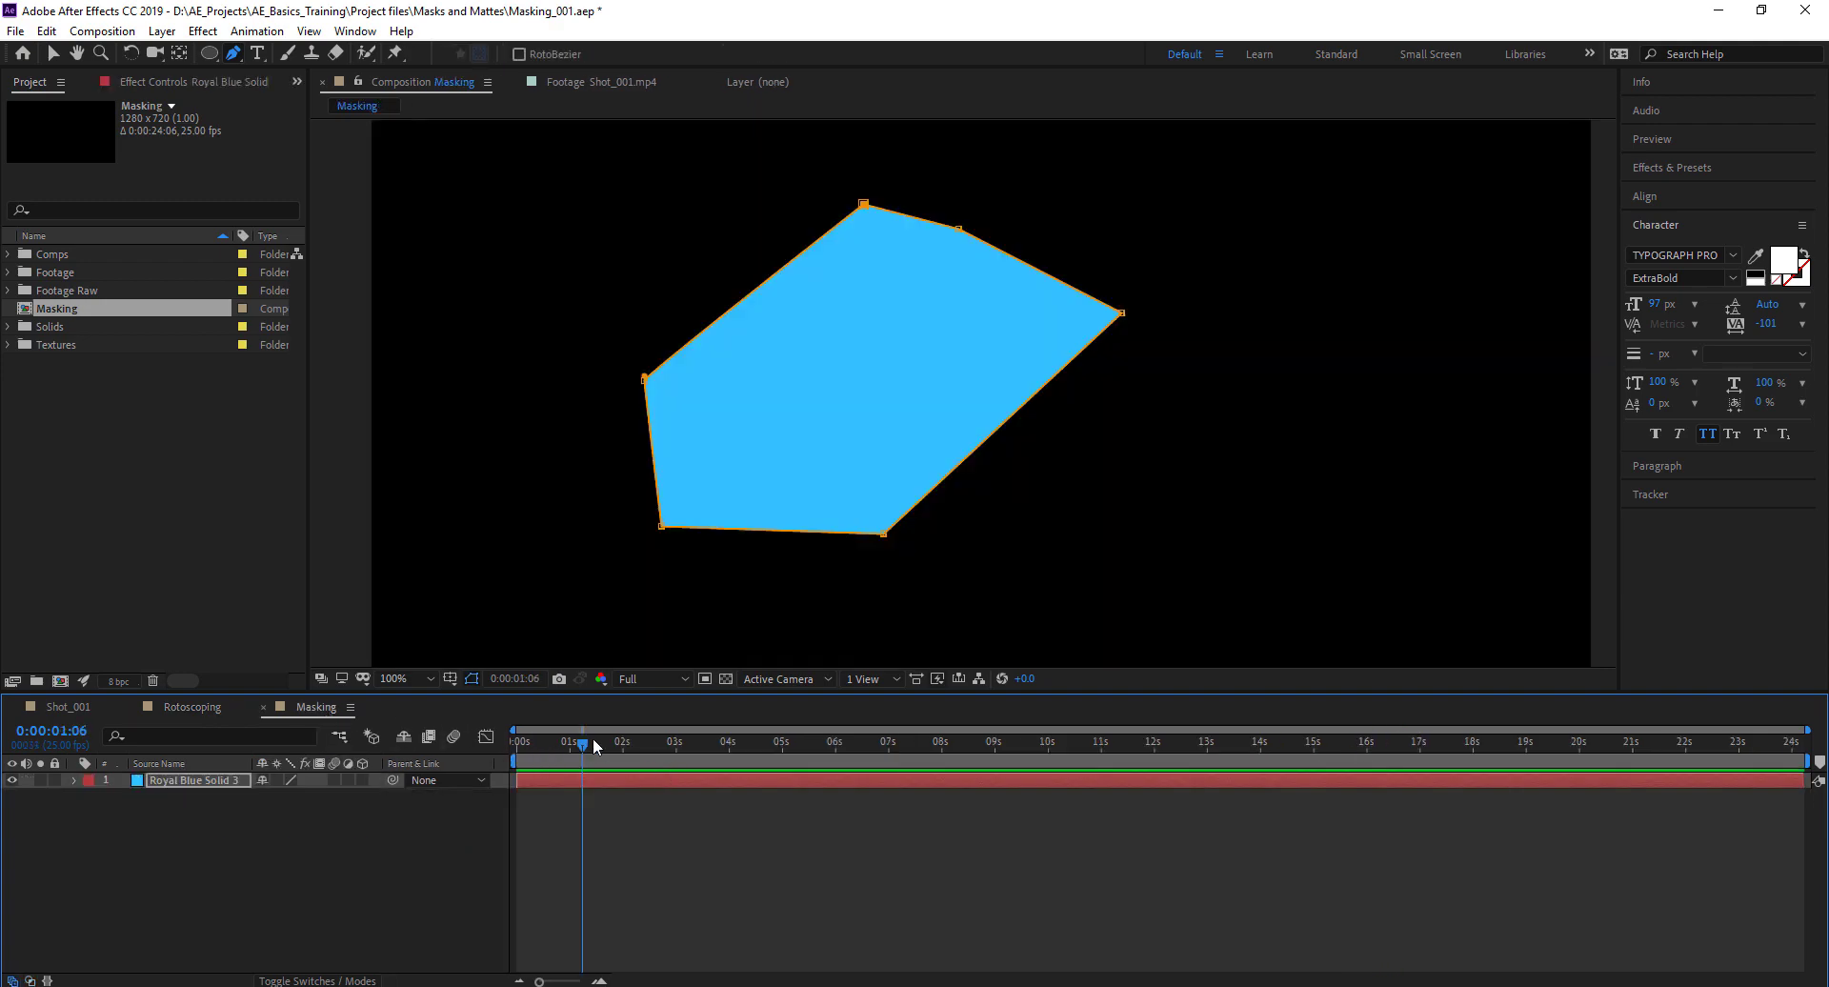
left_click_drag(233, 53, 322, 84)
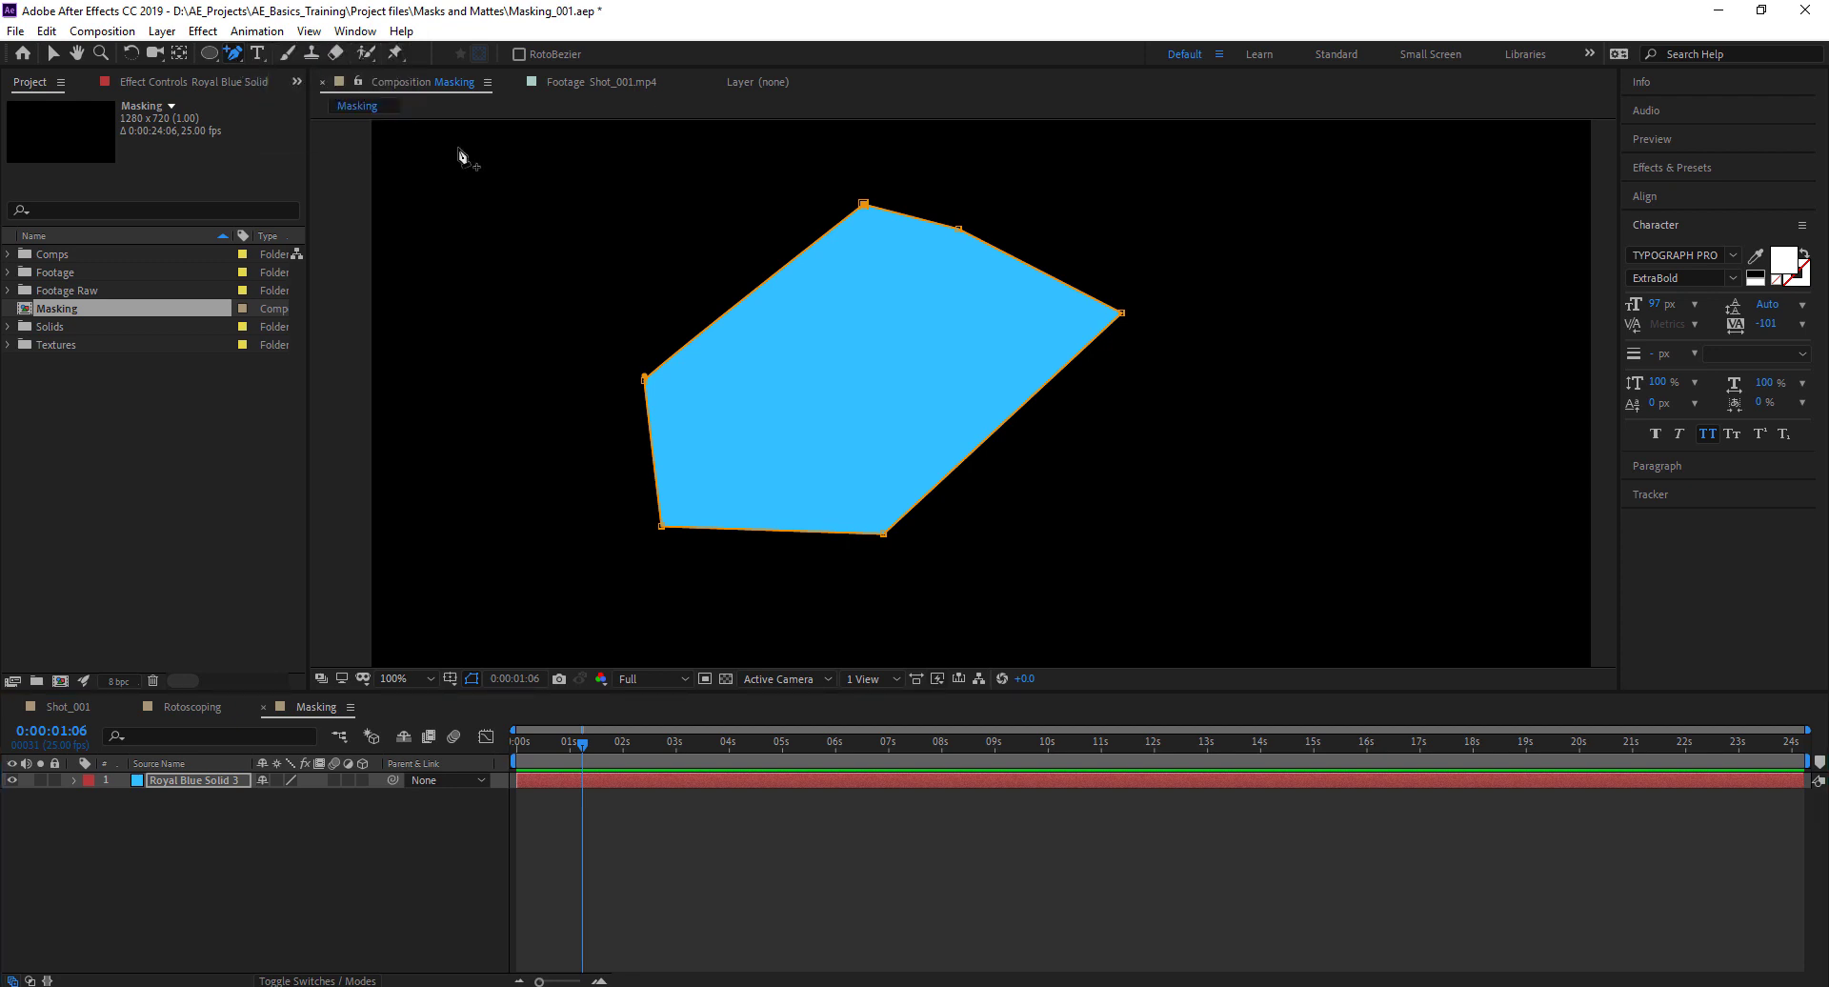
left_click(752, 294)
left_click(1001, 426)
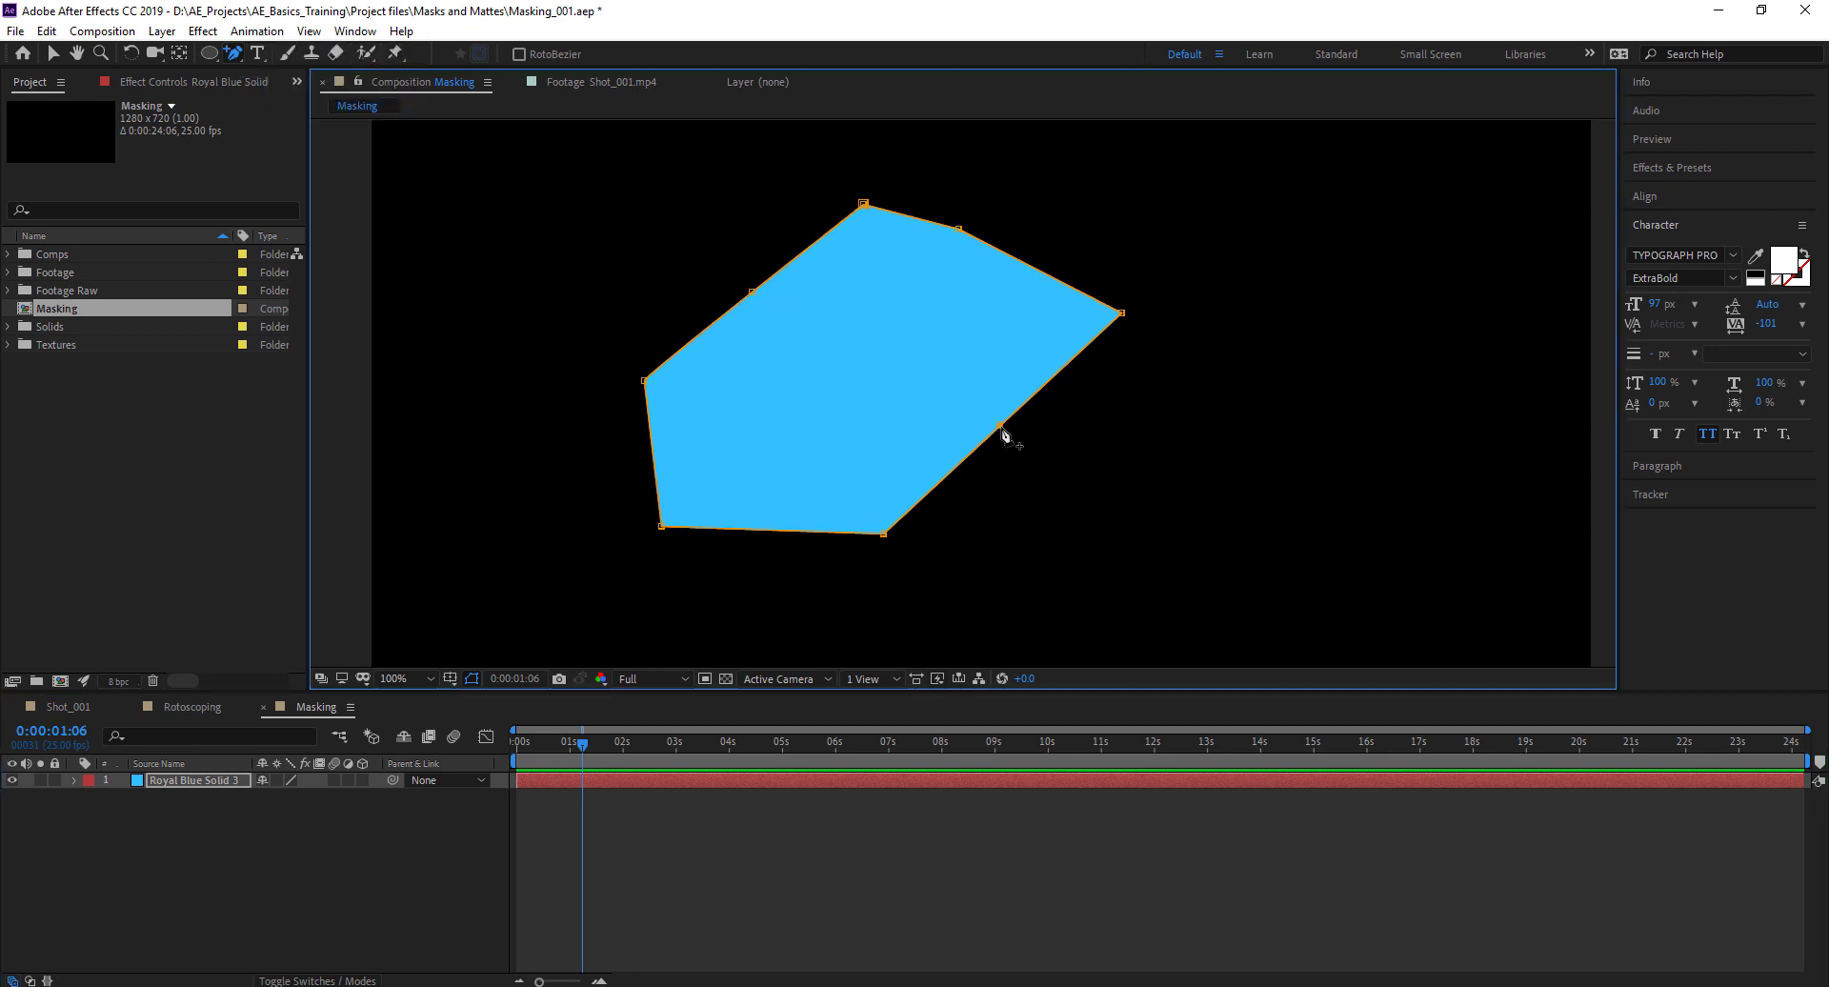
left_click(775, 530)
left_click(651, 436)
Delete the upper-left and top vertices, leaving a five-point polygon with a straight top
left_click_drag(242, 57, 355, 116)
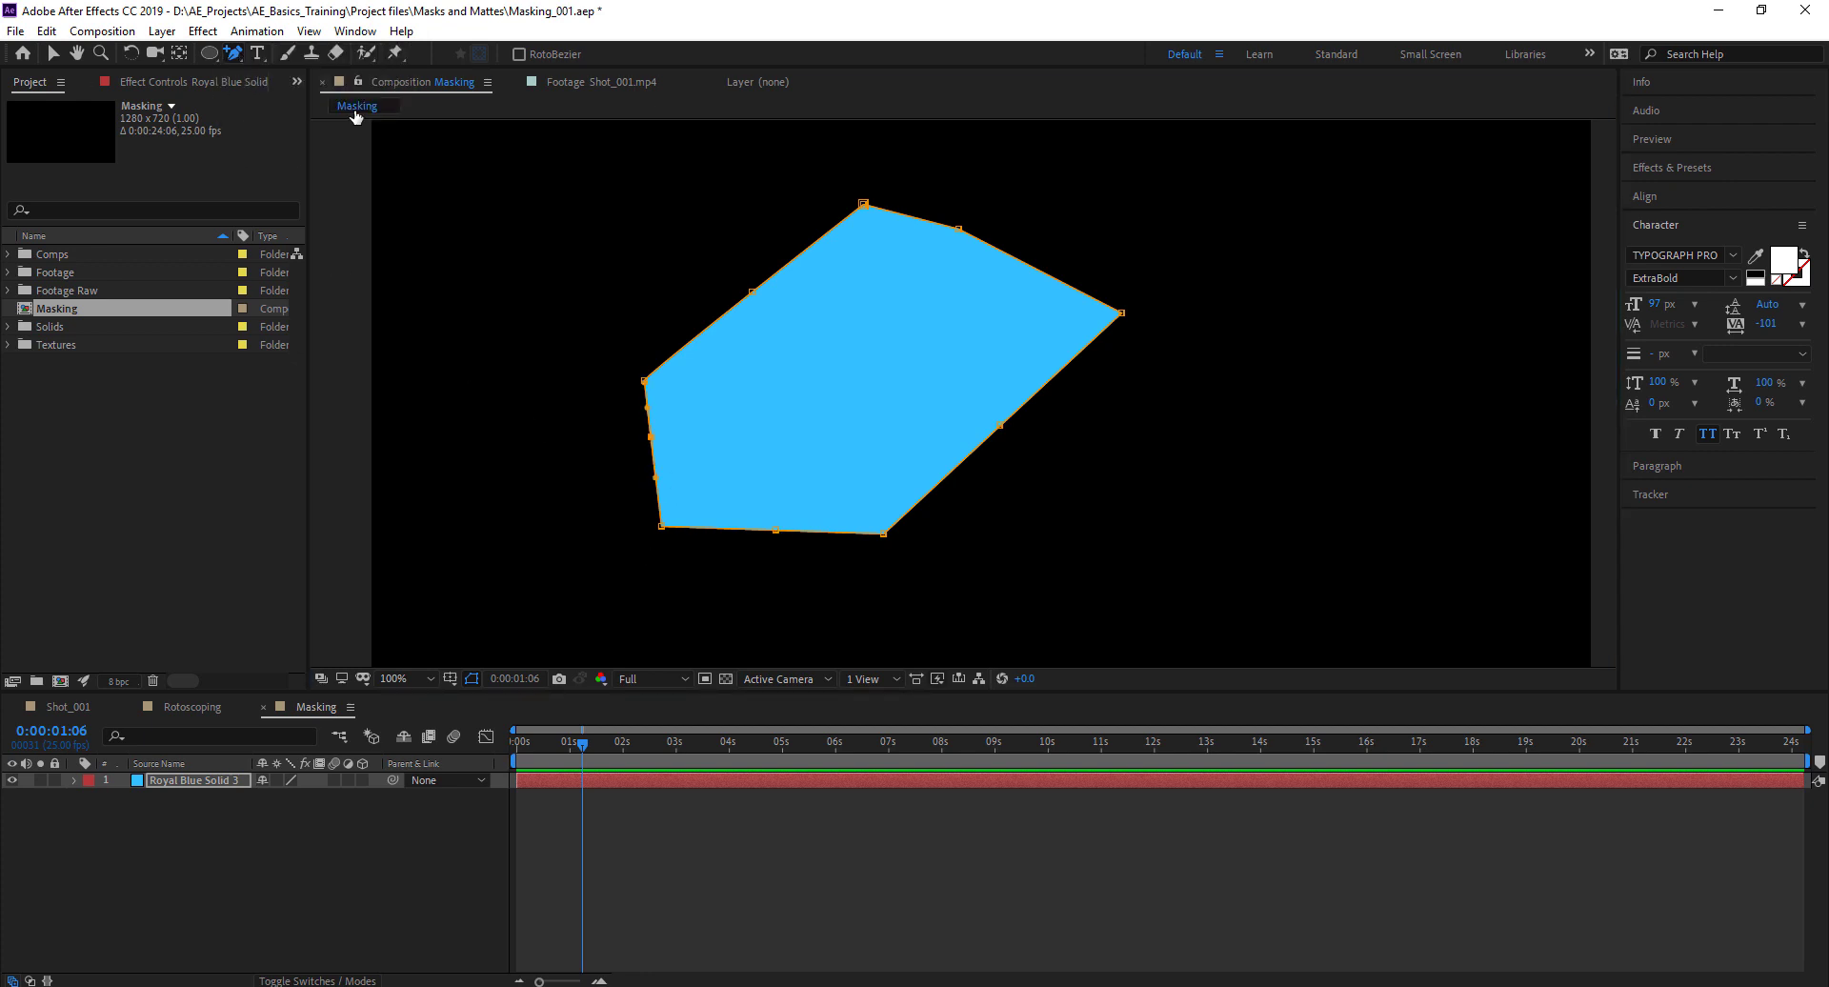
left_click(752, 295)
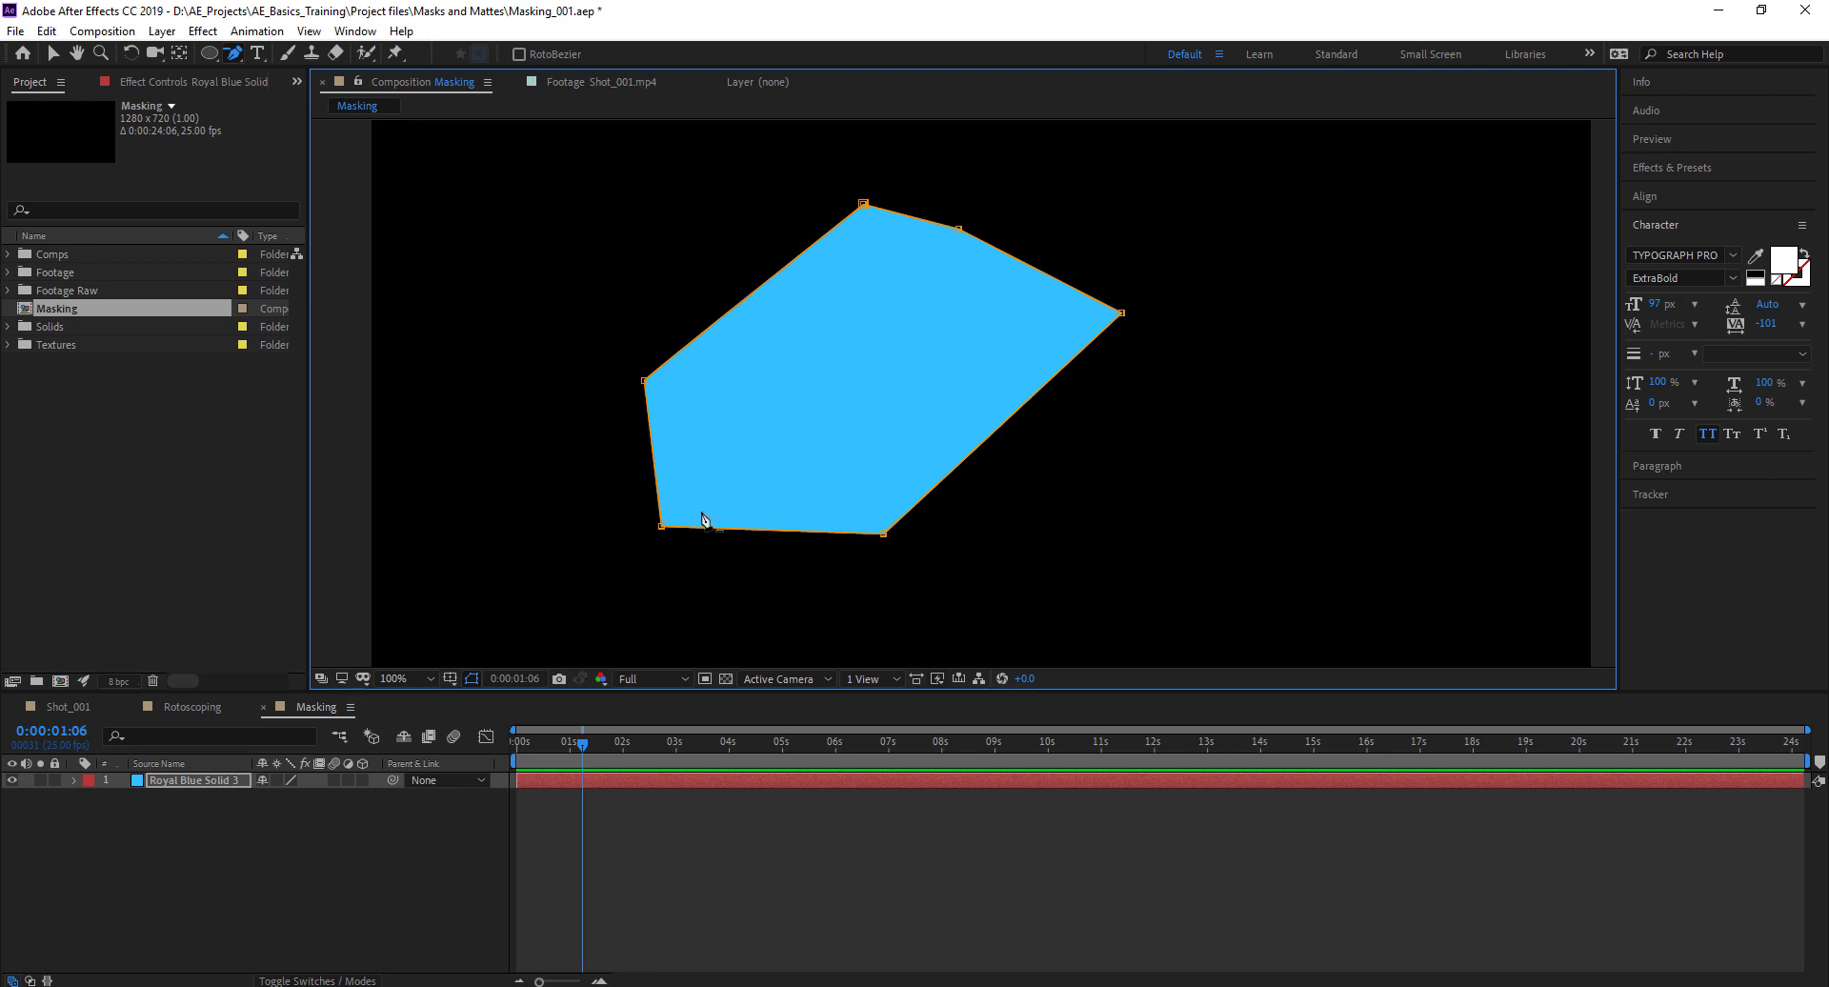
left_click(958, 229)
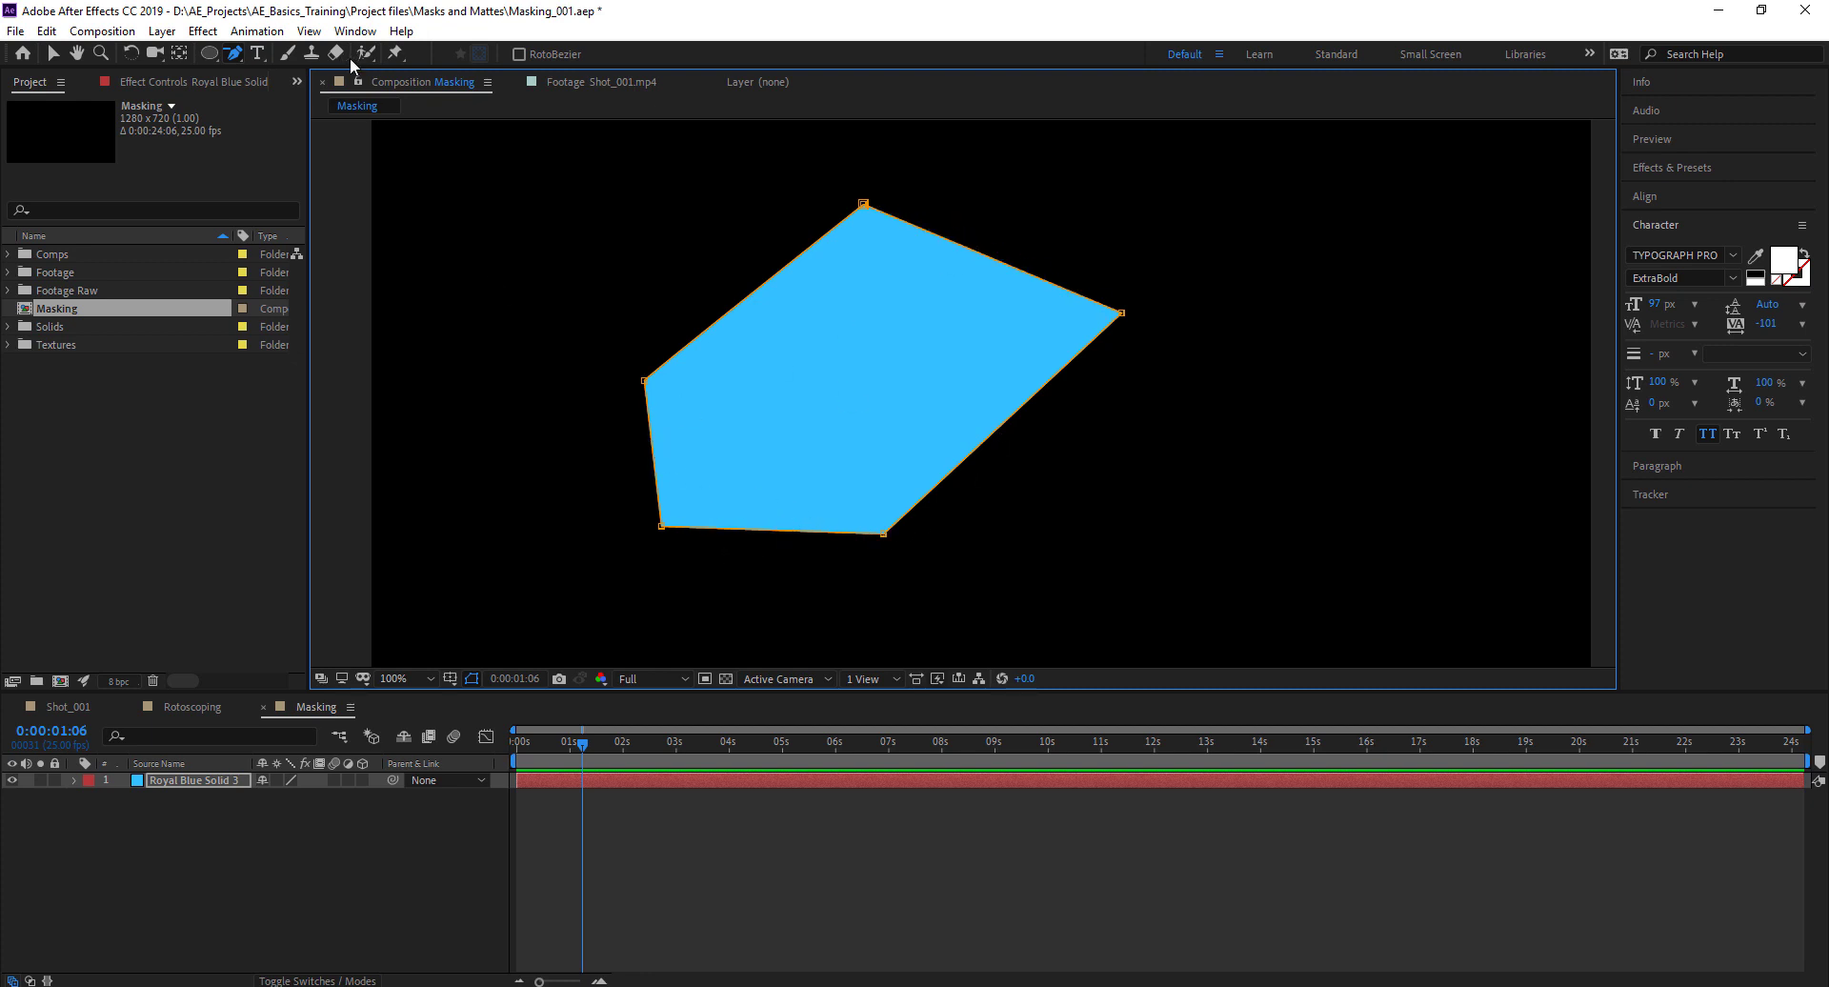
left_click_drag(235, 54, 381, 111)
scroll(1143, 329, "up", 2)
left_click_drag(1237, 233, 957, 427)
left_click_drag(1253, 343, 1206, 376)
scroll(1229, 334, "down", 1)
left_click_drag(886, 312, 907, 278)
left_click_drag(1082, 254, 1205, 366)
left_click(235, 55)
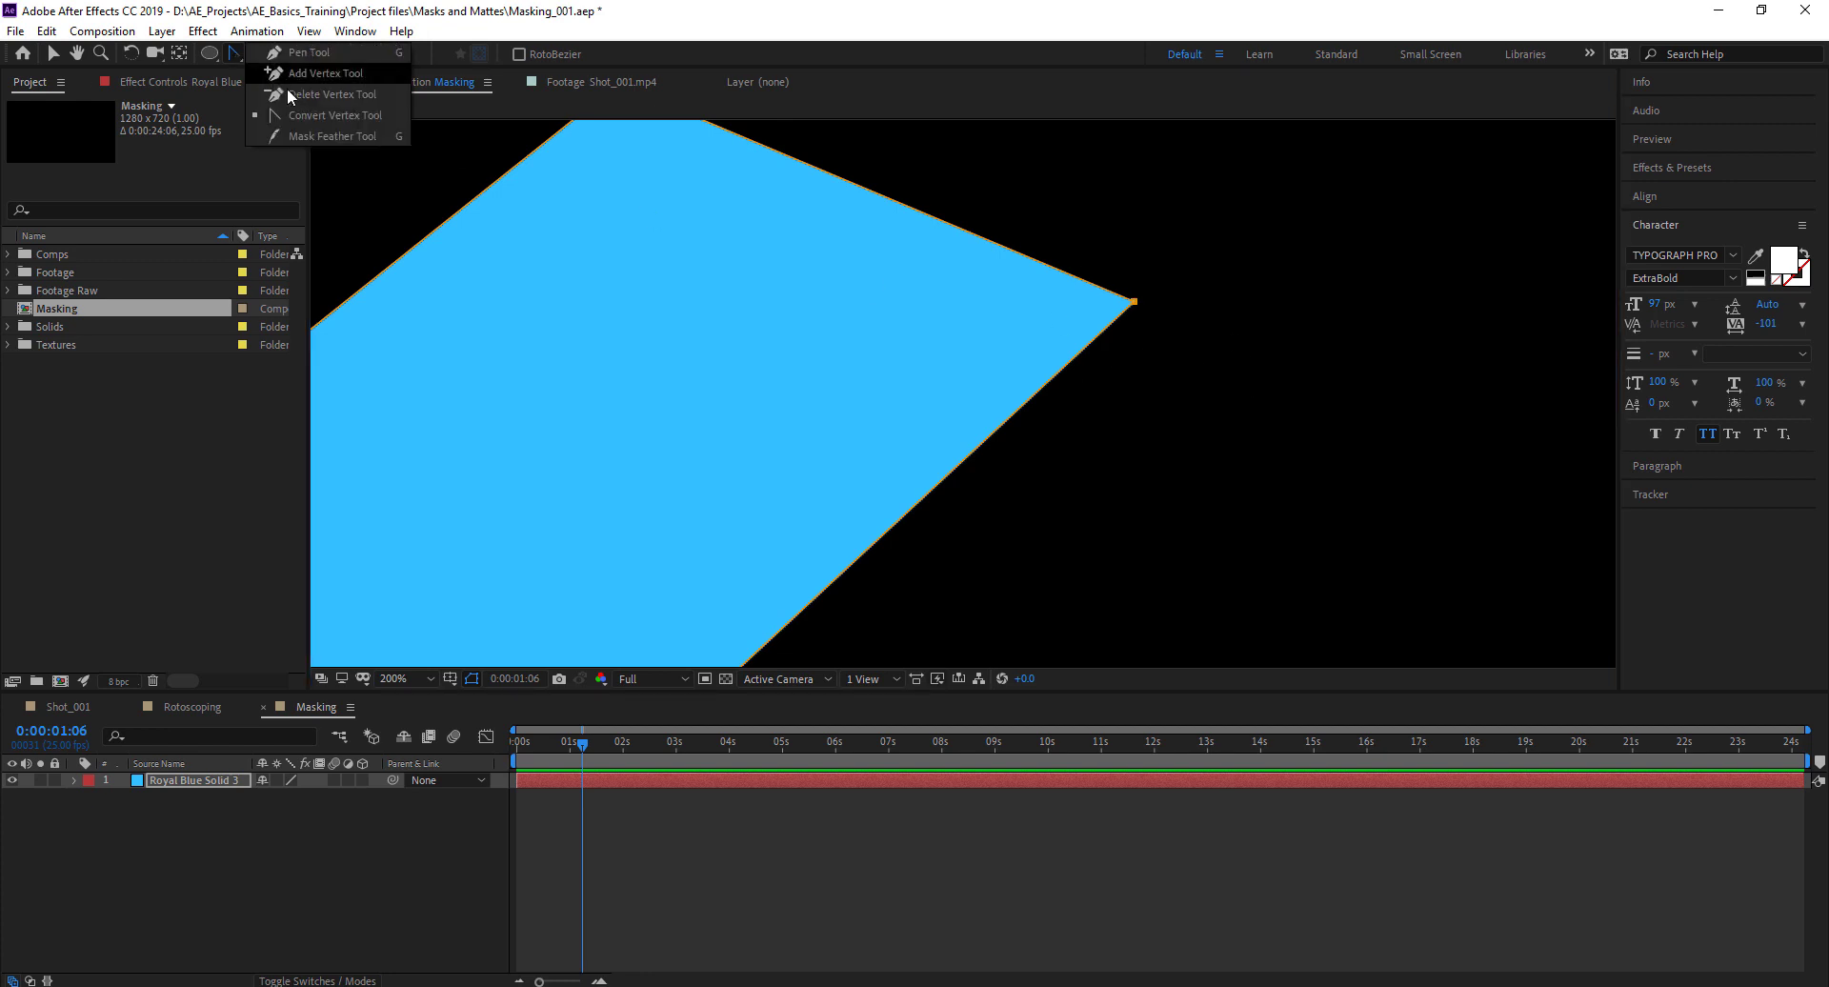
left_click(331, 120)
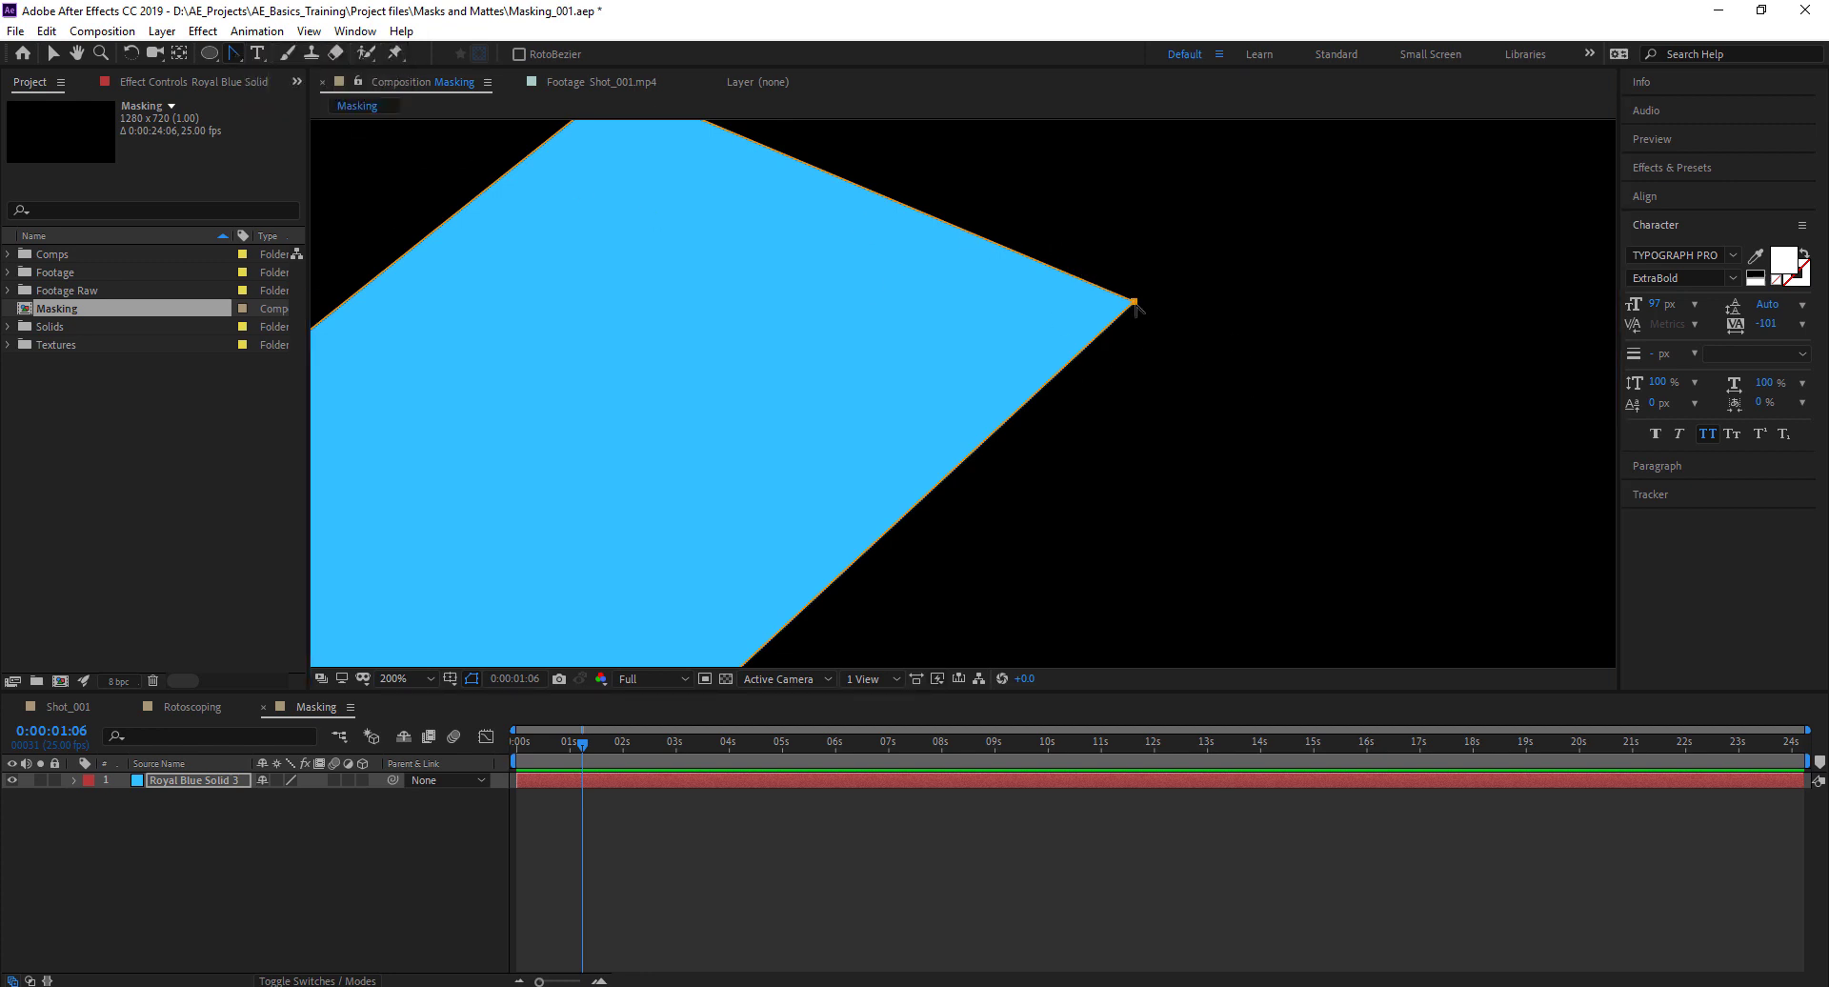
left_click_drag(1135, 302, 1163, 498)
key("space")
left_click_drag(695, 306, 907, 520)
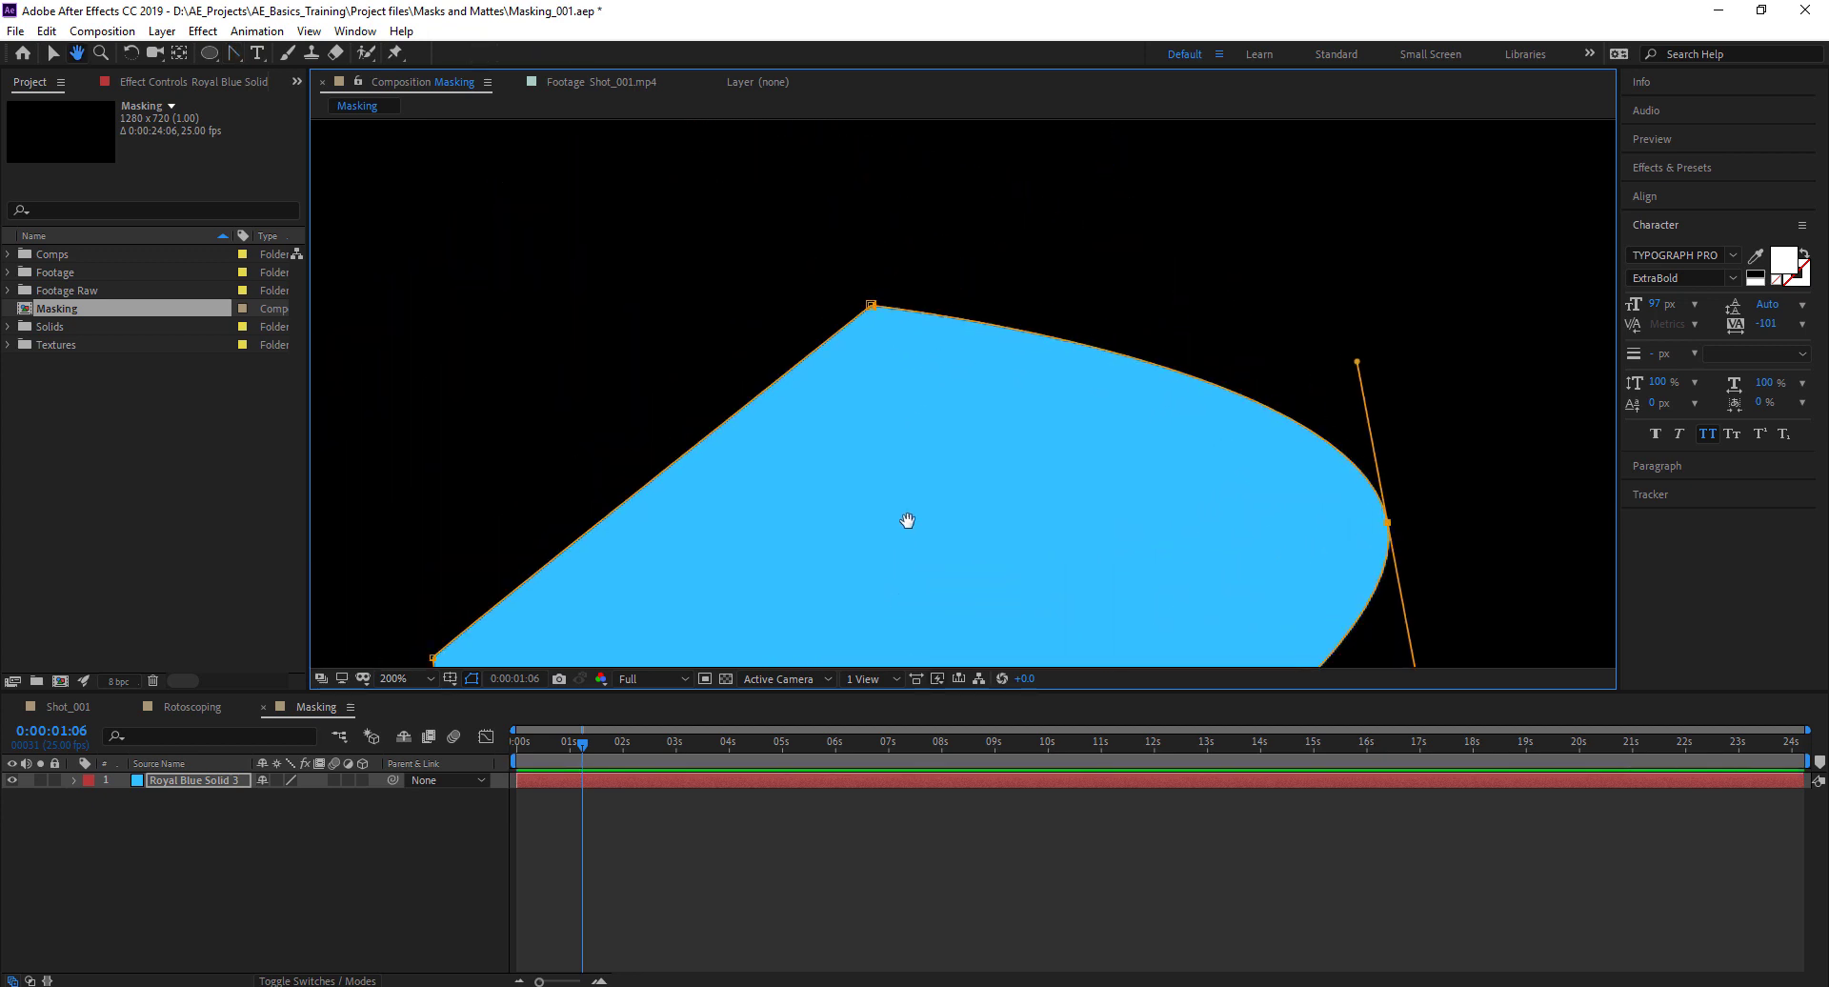
left_click_drag(870, 305, 586, 372)
key("space")
left_click_drag(709, 563, 1043, 245)
left_click_drag(815, 468, 783, 486)
left_click_drag(743, 351, 730, 250)
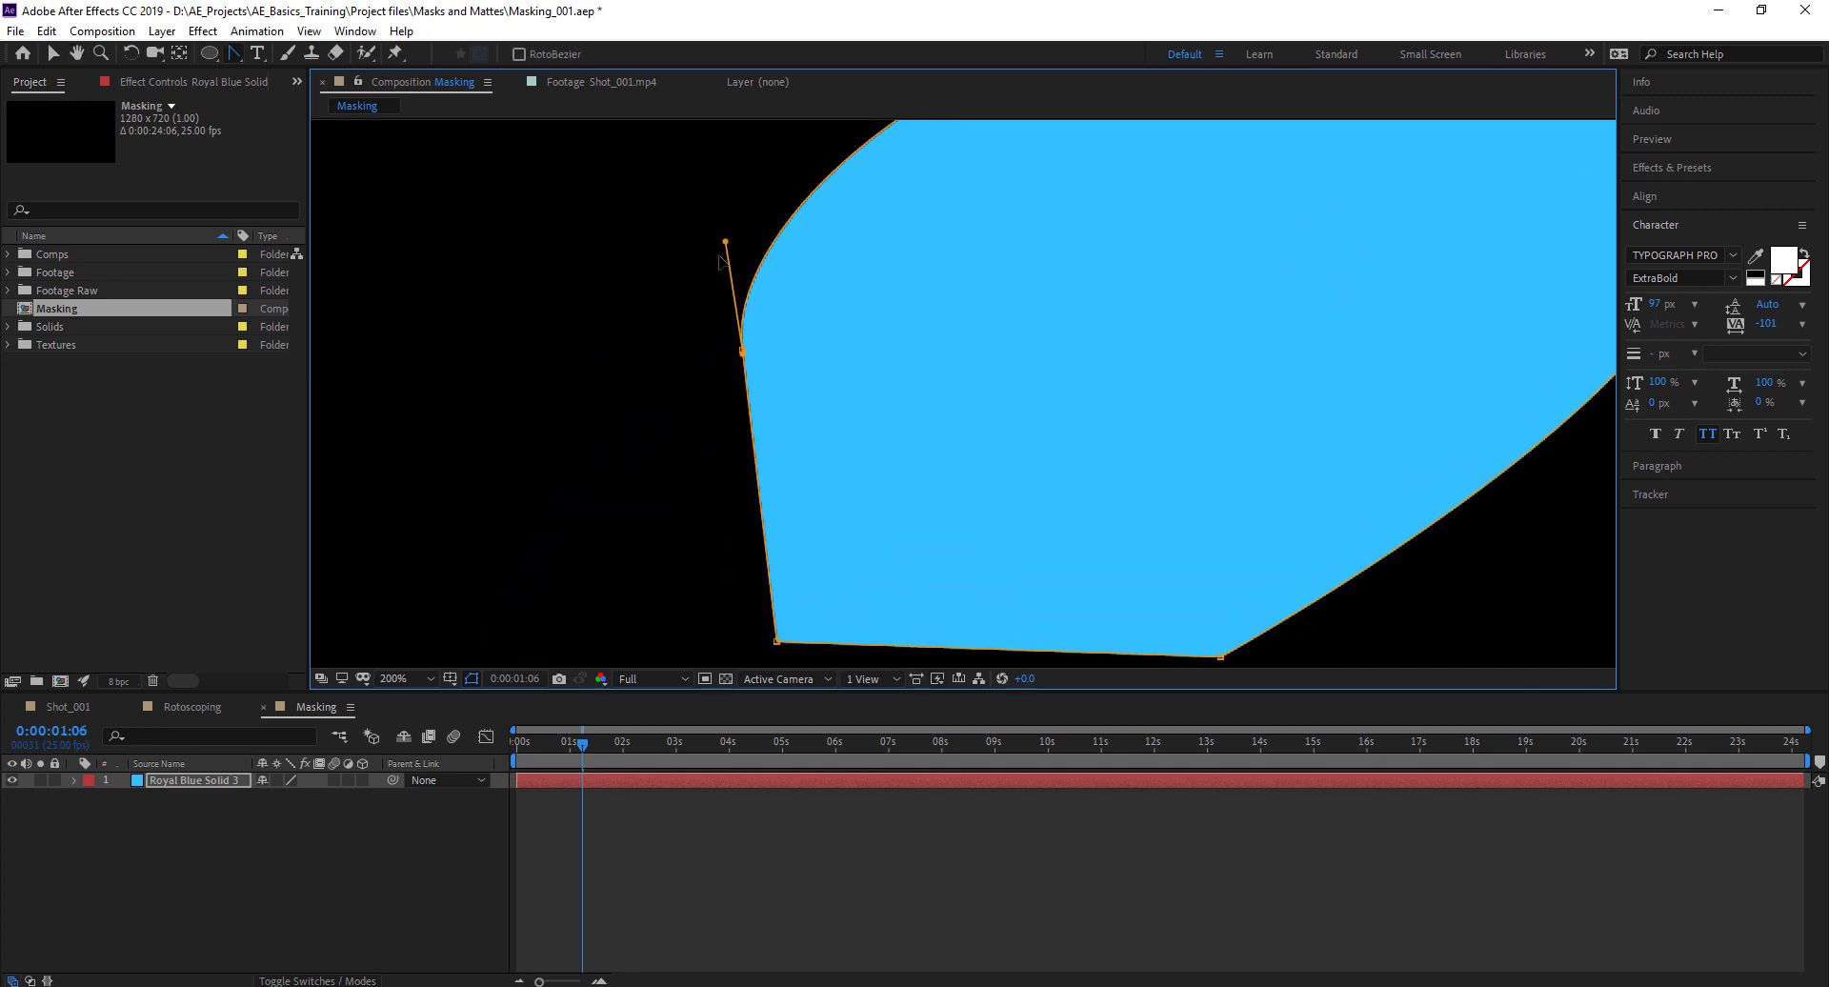
scroll(1111, 543, "up", 5)
scroll(1111, 543, "right", 5)
left_click_drag(968, 526, 1034, 510)
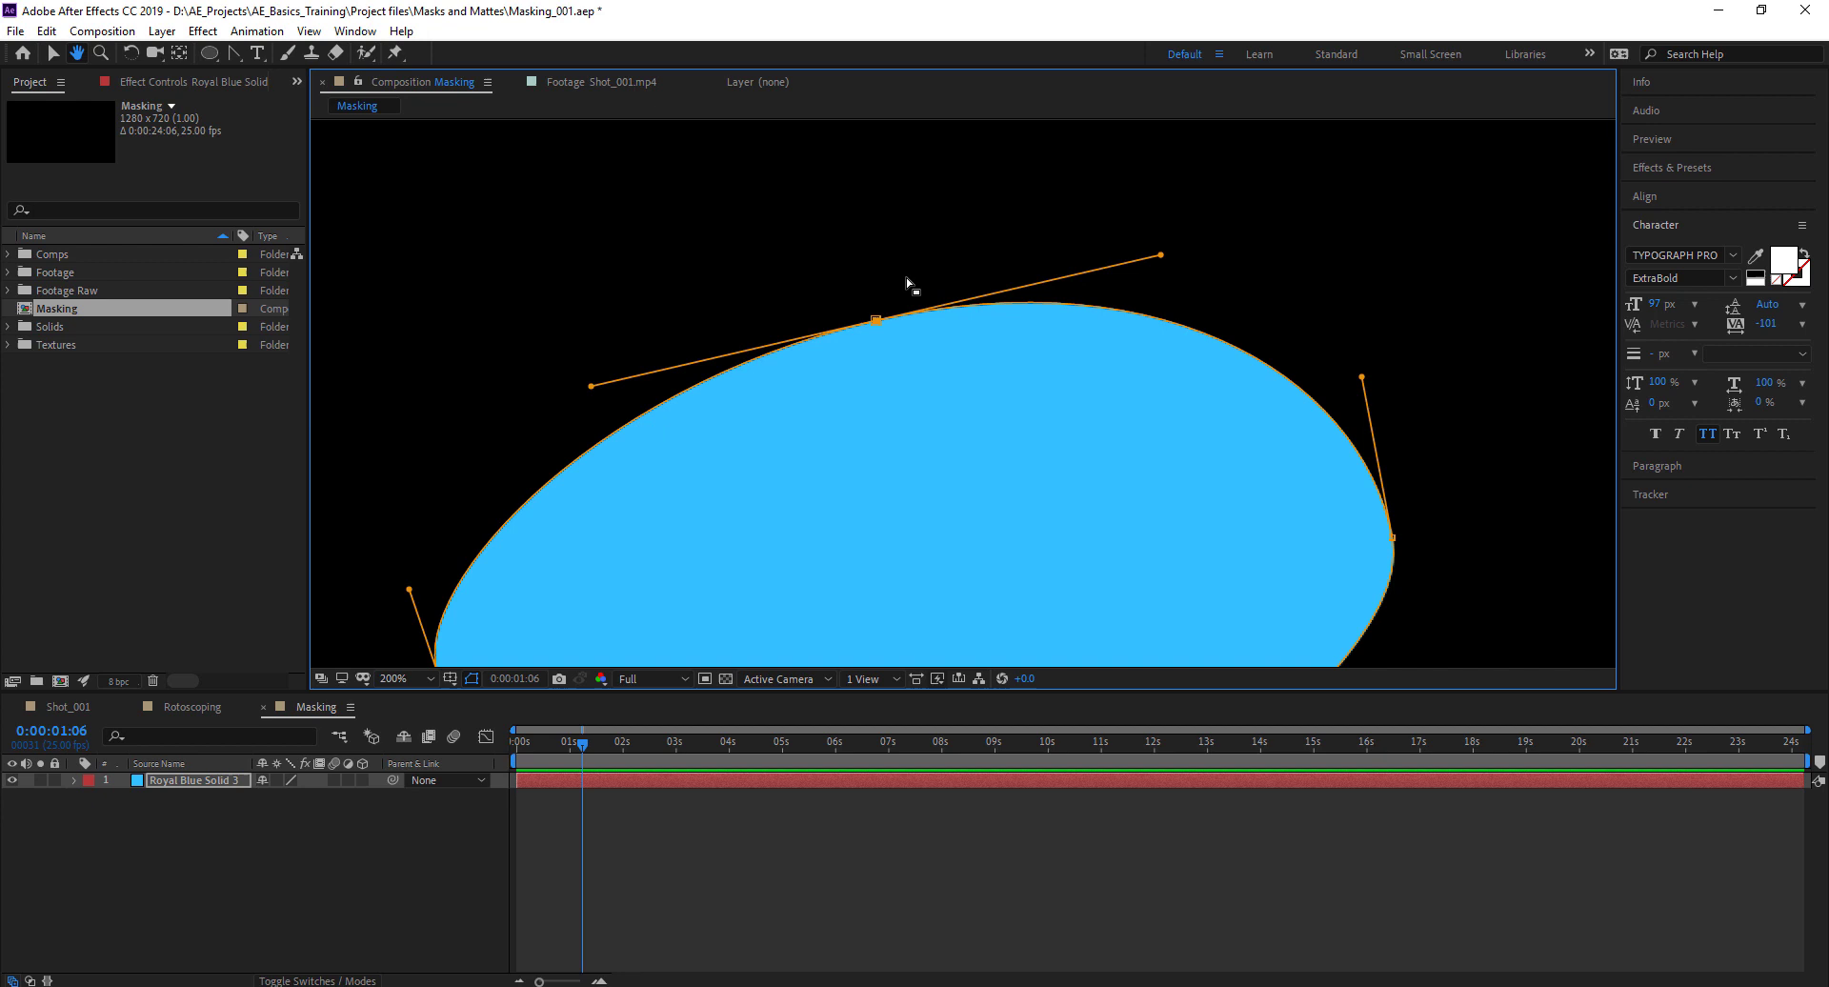
left_click(877, 320)
left_click_drag(963, 454, 866, 368)
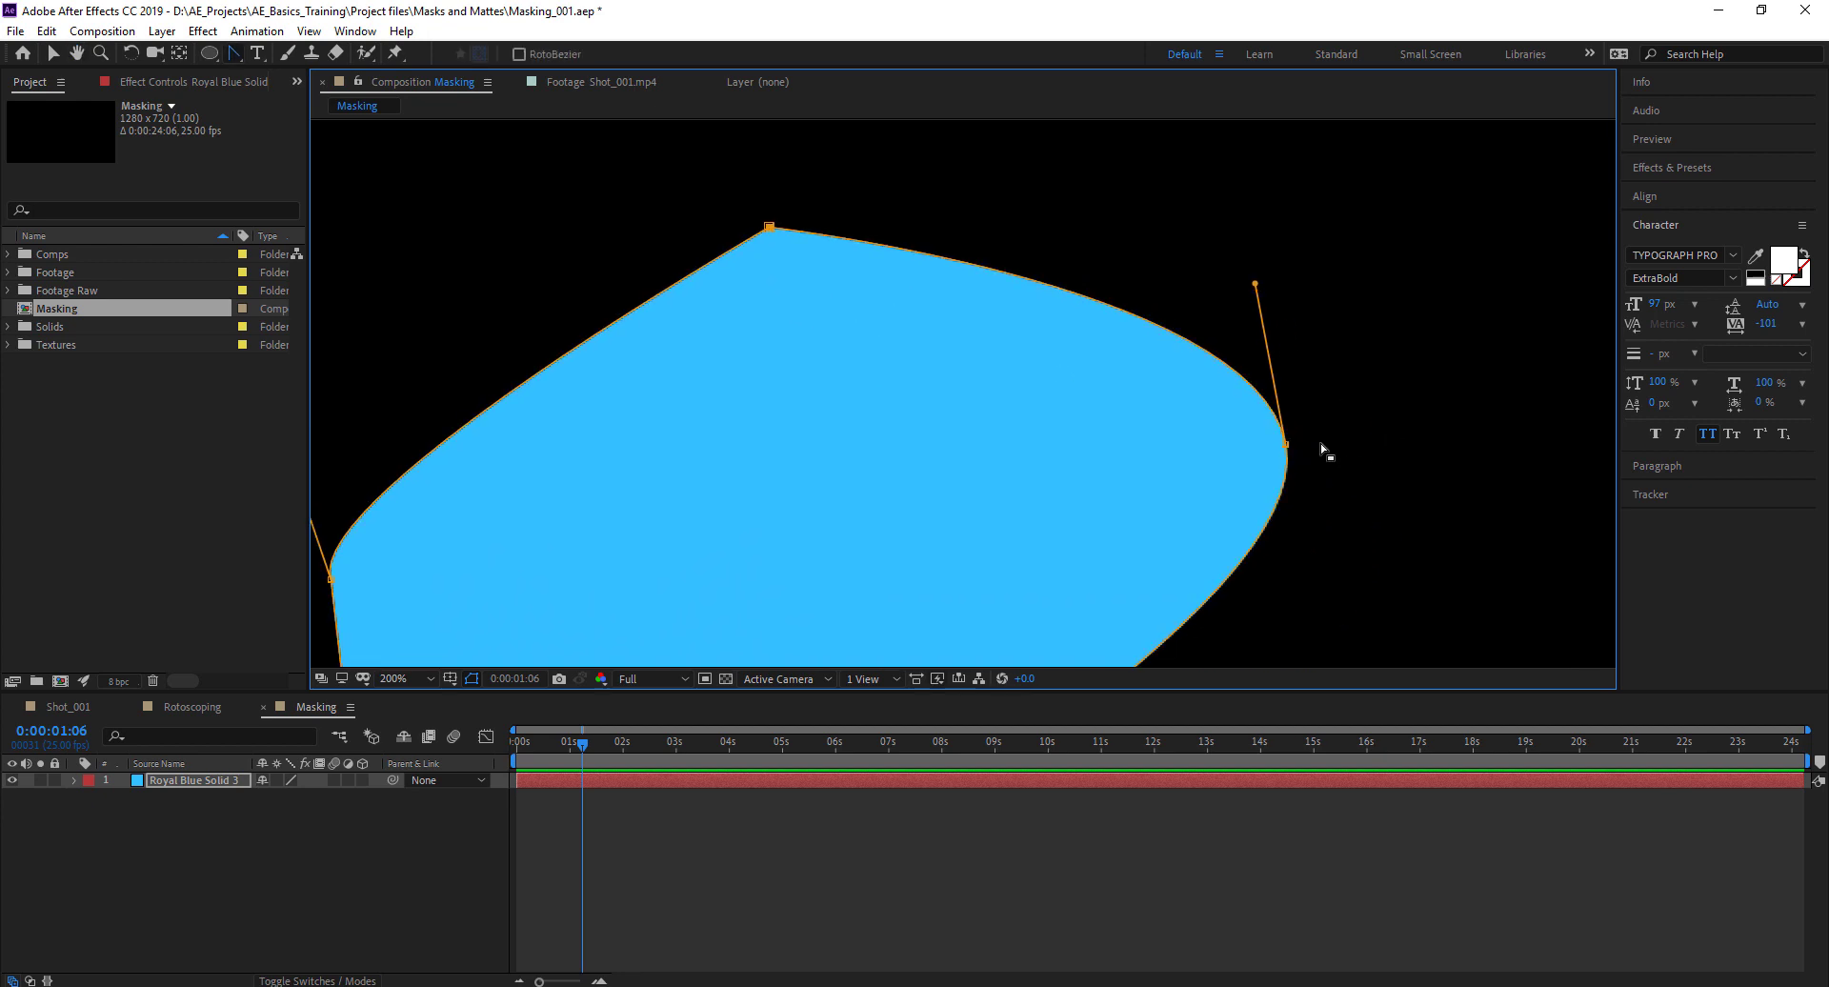
left_click(1286, 443)
left_click_drag(981, 522, 1302, 403)
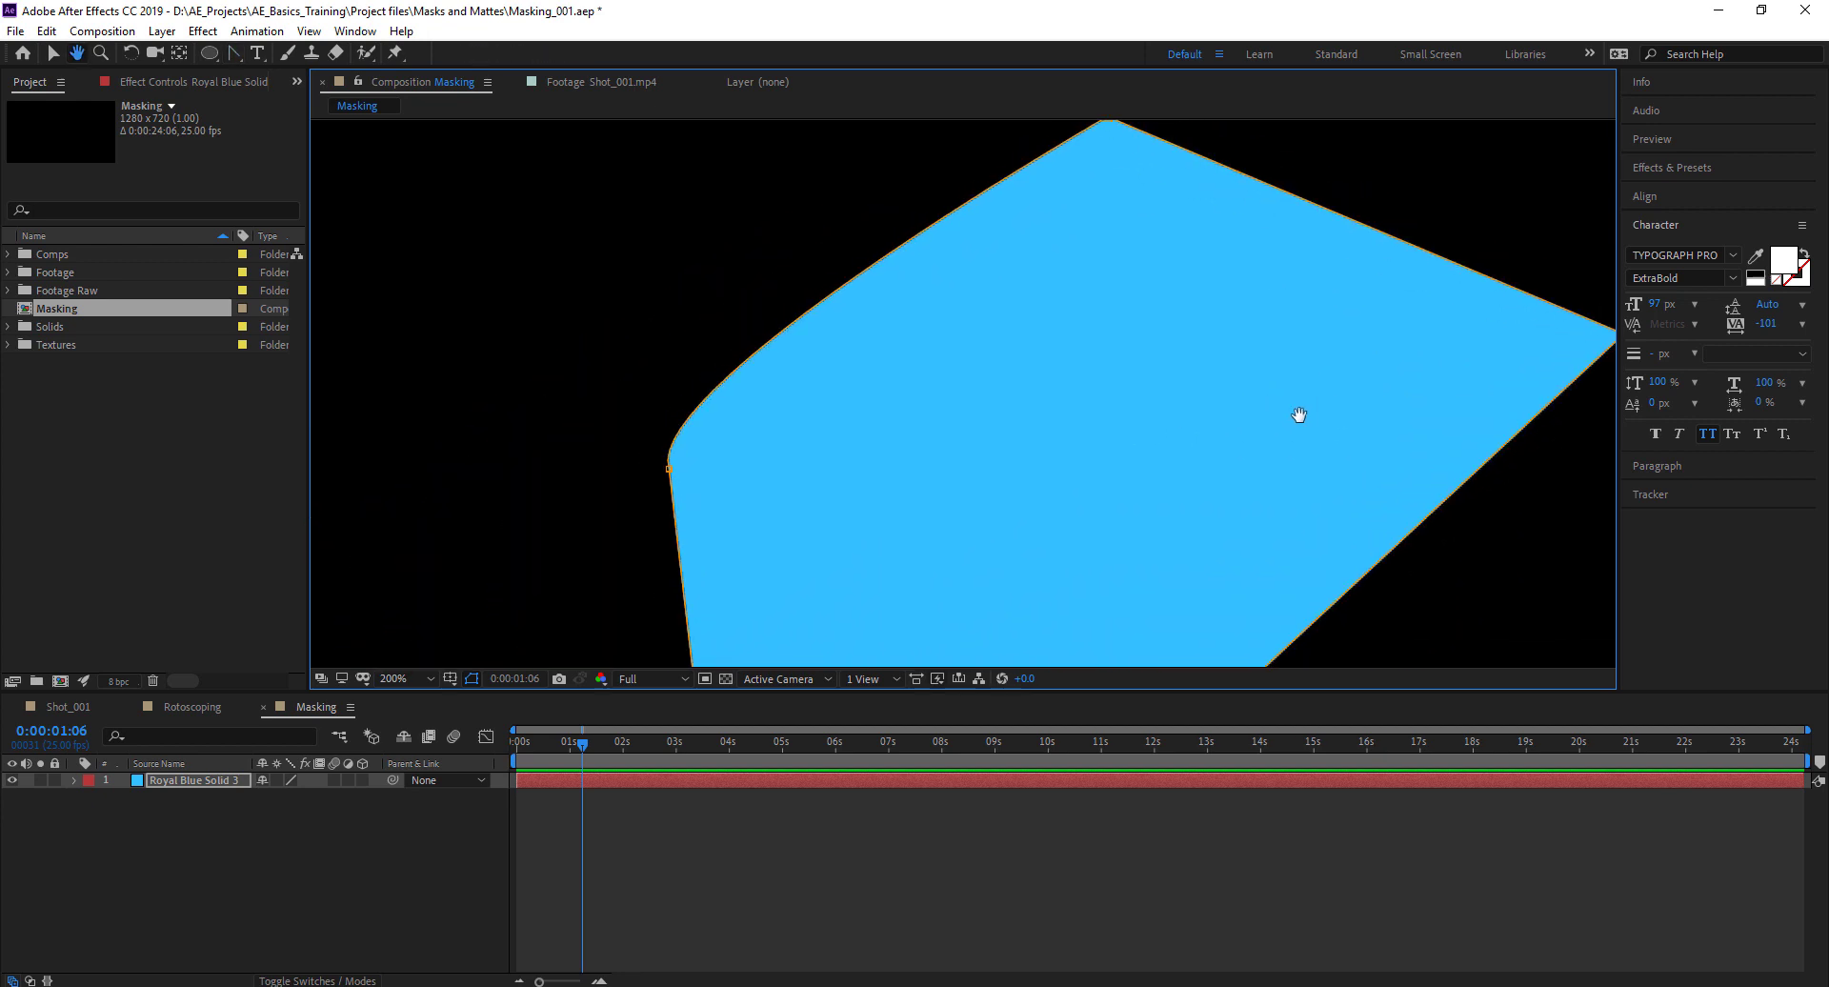
left_click(651, 474)
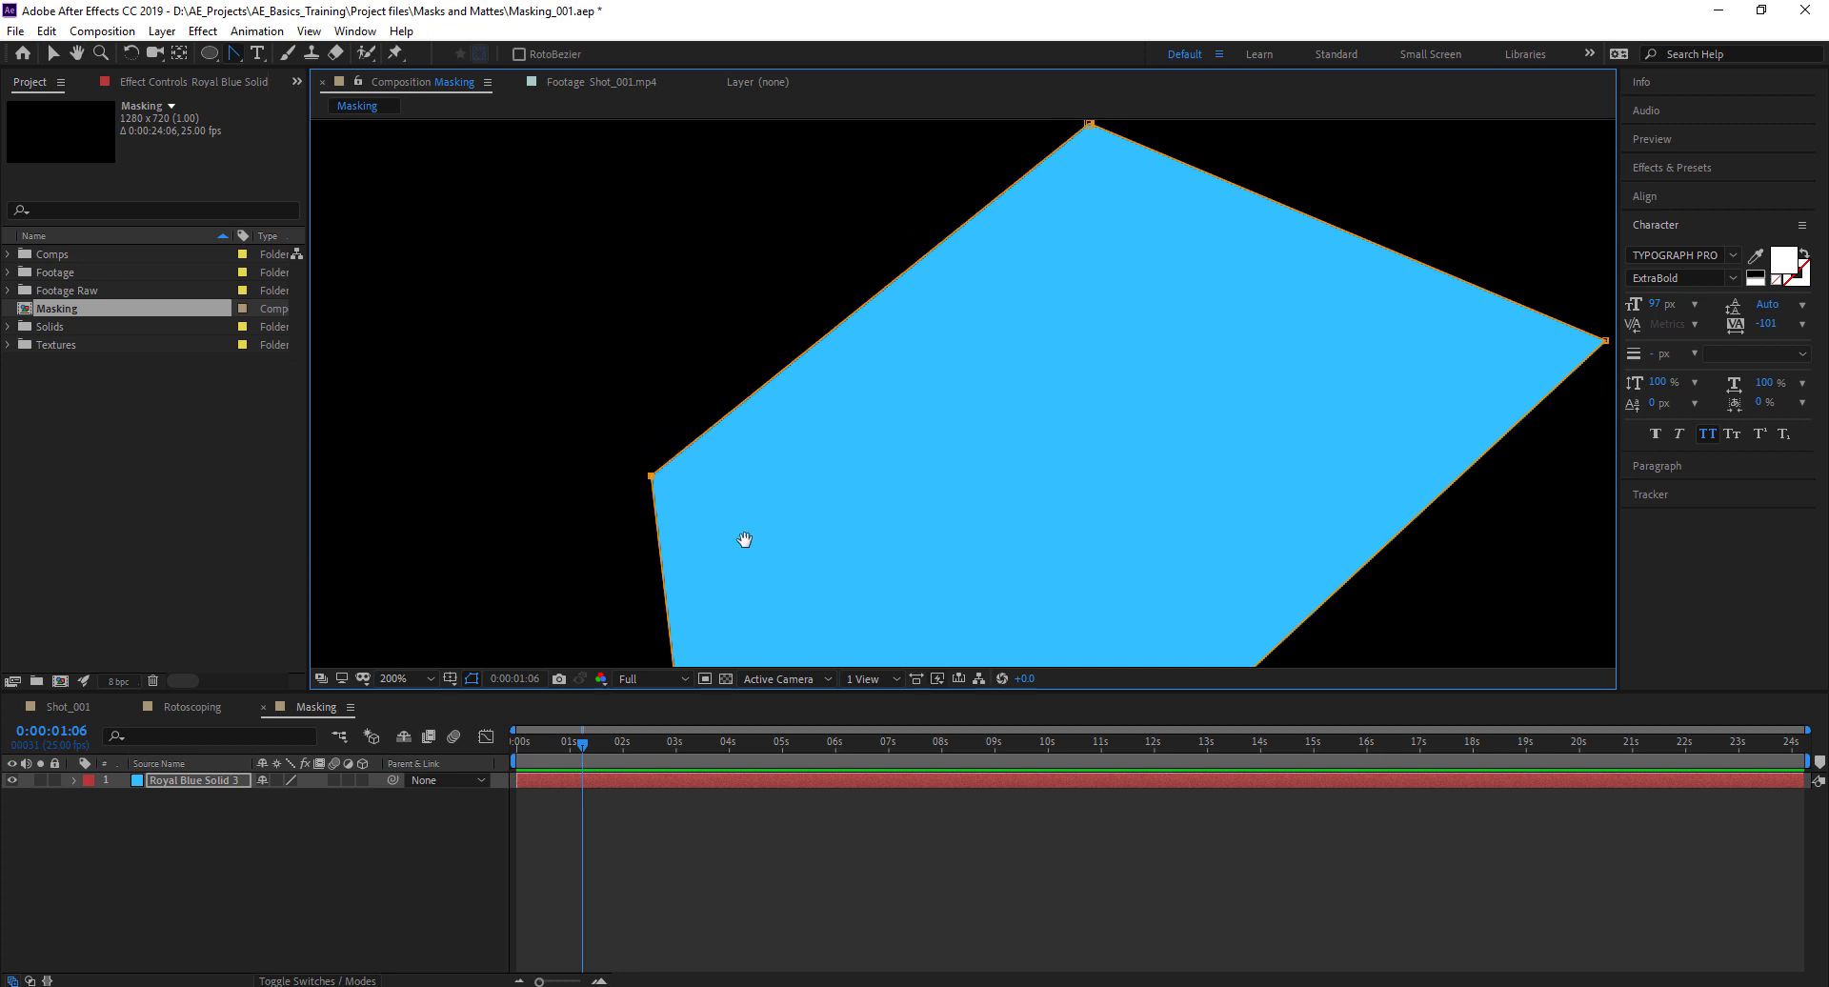
left_click_drag(743, 539, 715, 425)
scroll(907, 437, "down", 2)
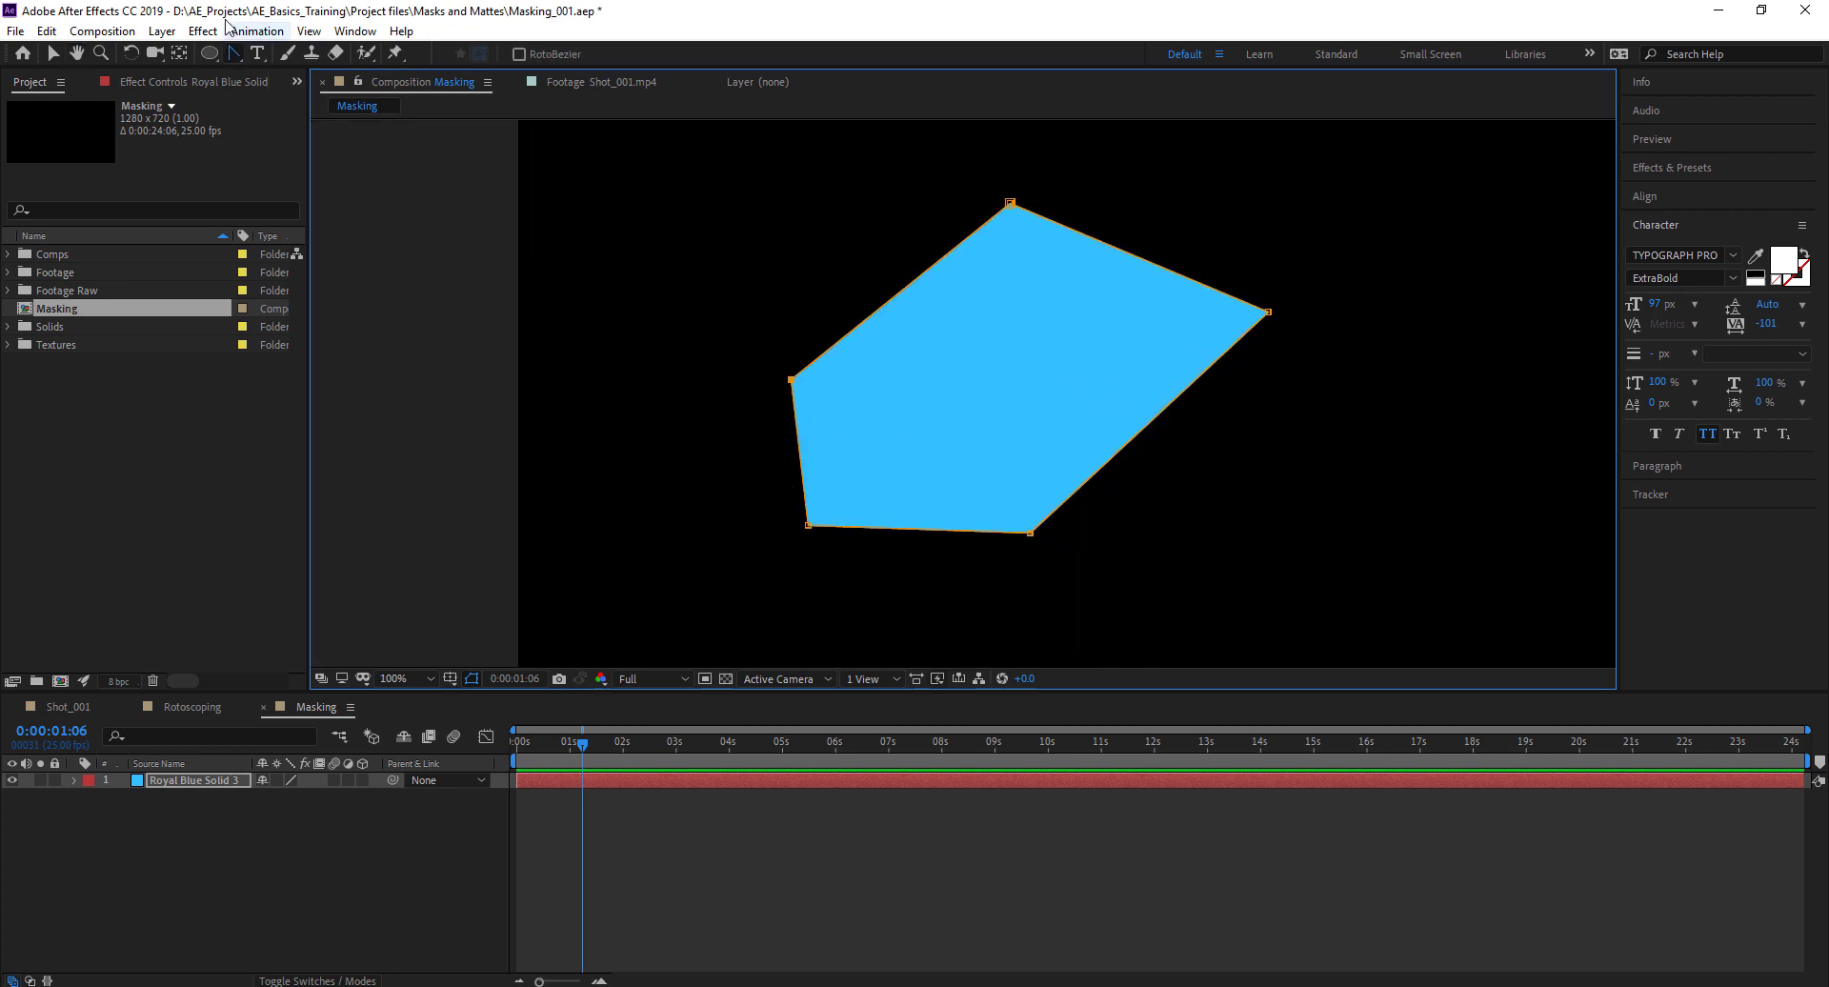
Drag a feather on the mask edge with the Mask Feather tool and check Mask 1's feather
left_click(236, 53)
left_click(329, 135)
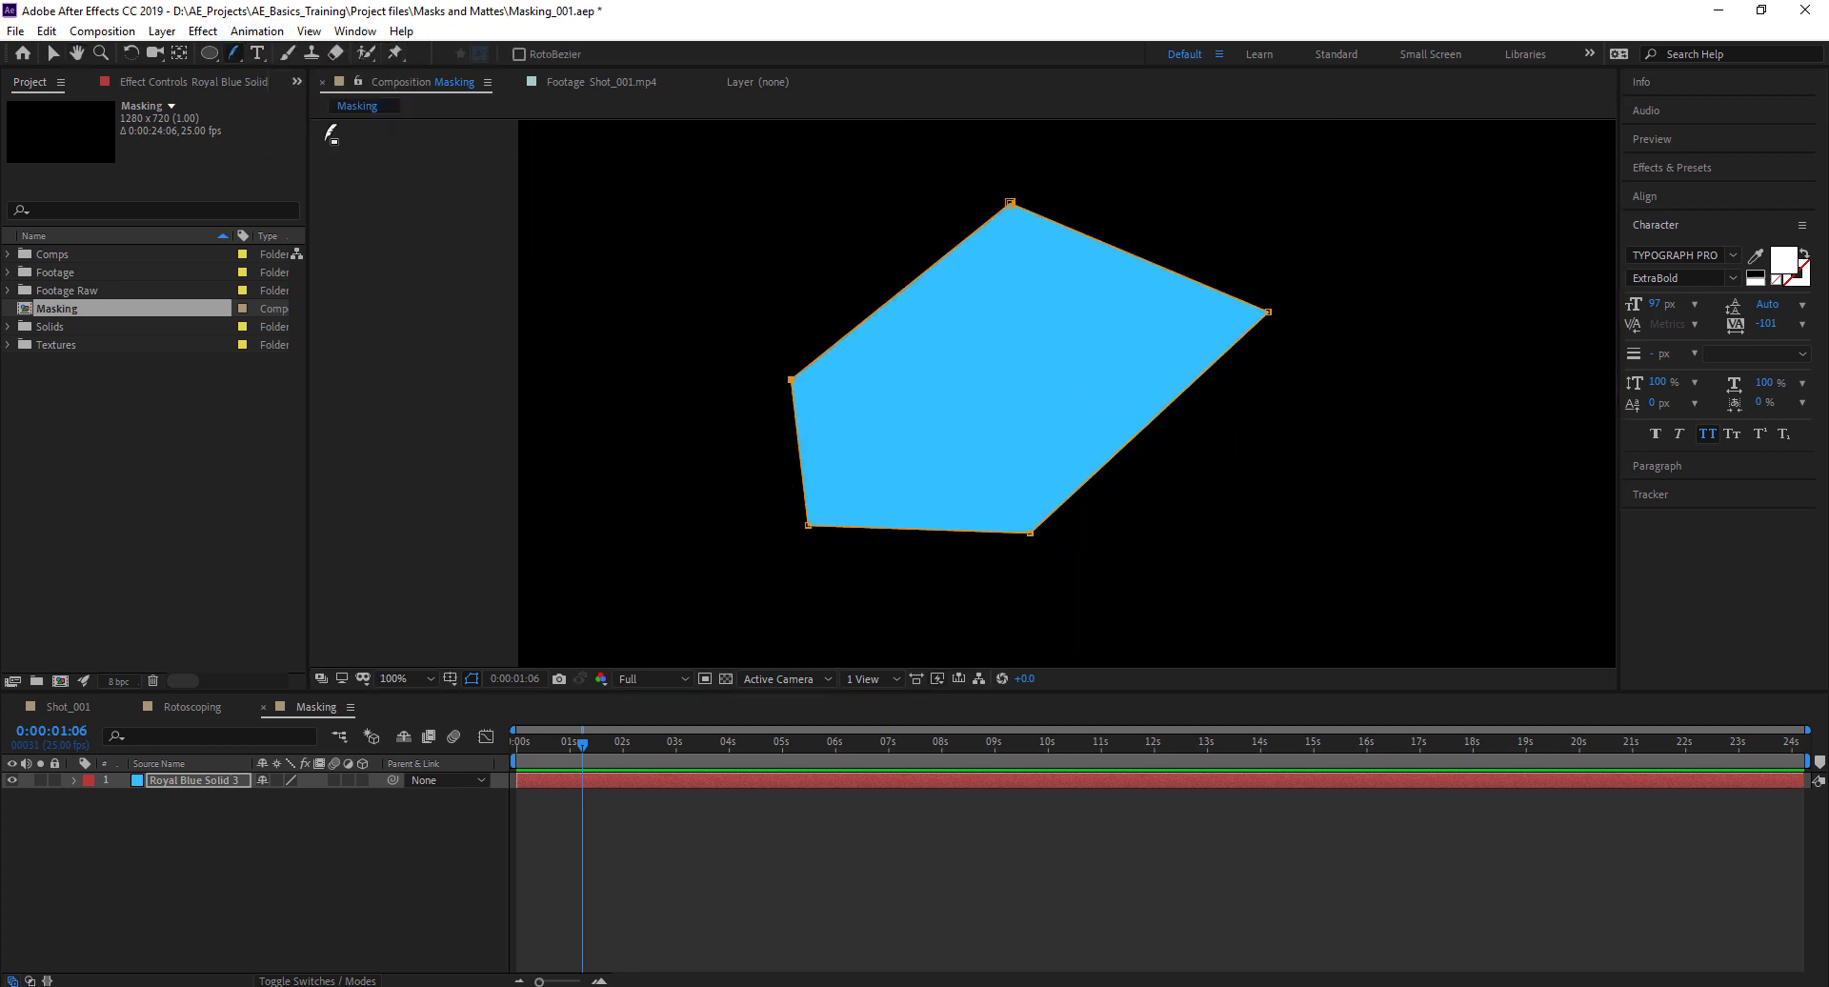
left_click_drag(1175, 407, 1270, 490)
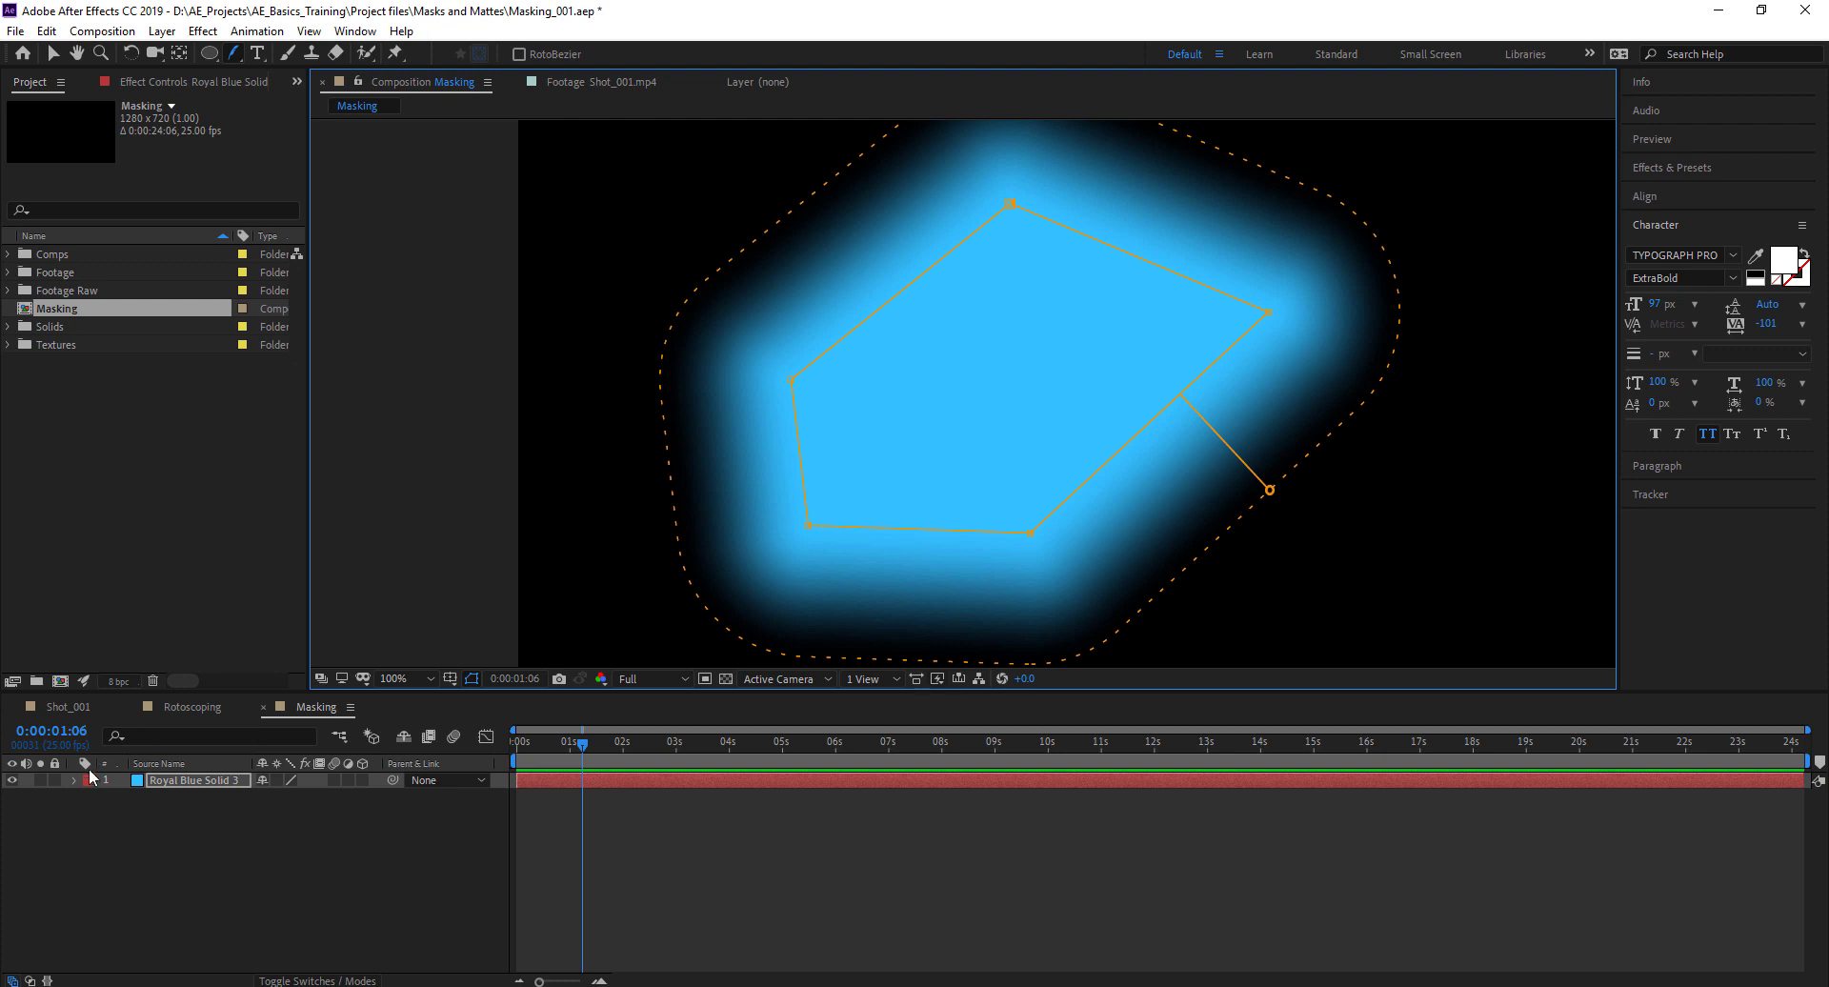
key("f")
left_click(169, 785)
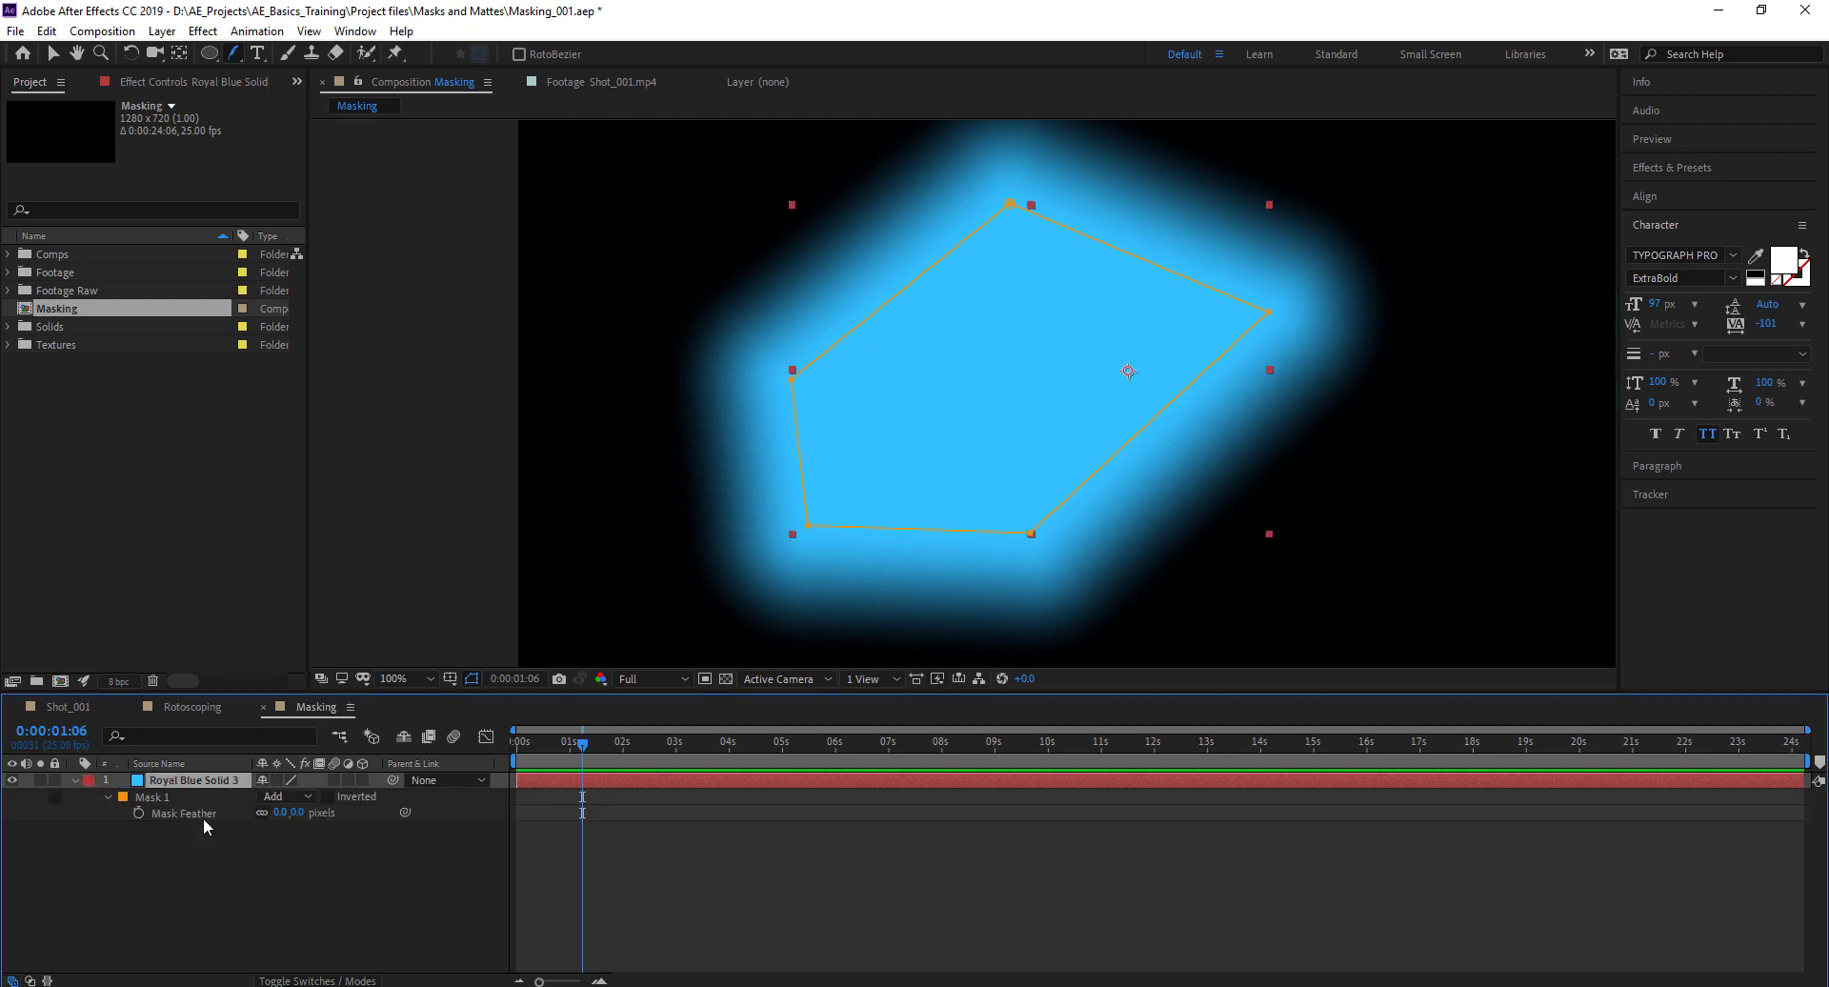
left_click(158, 798)
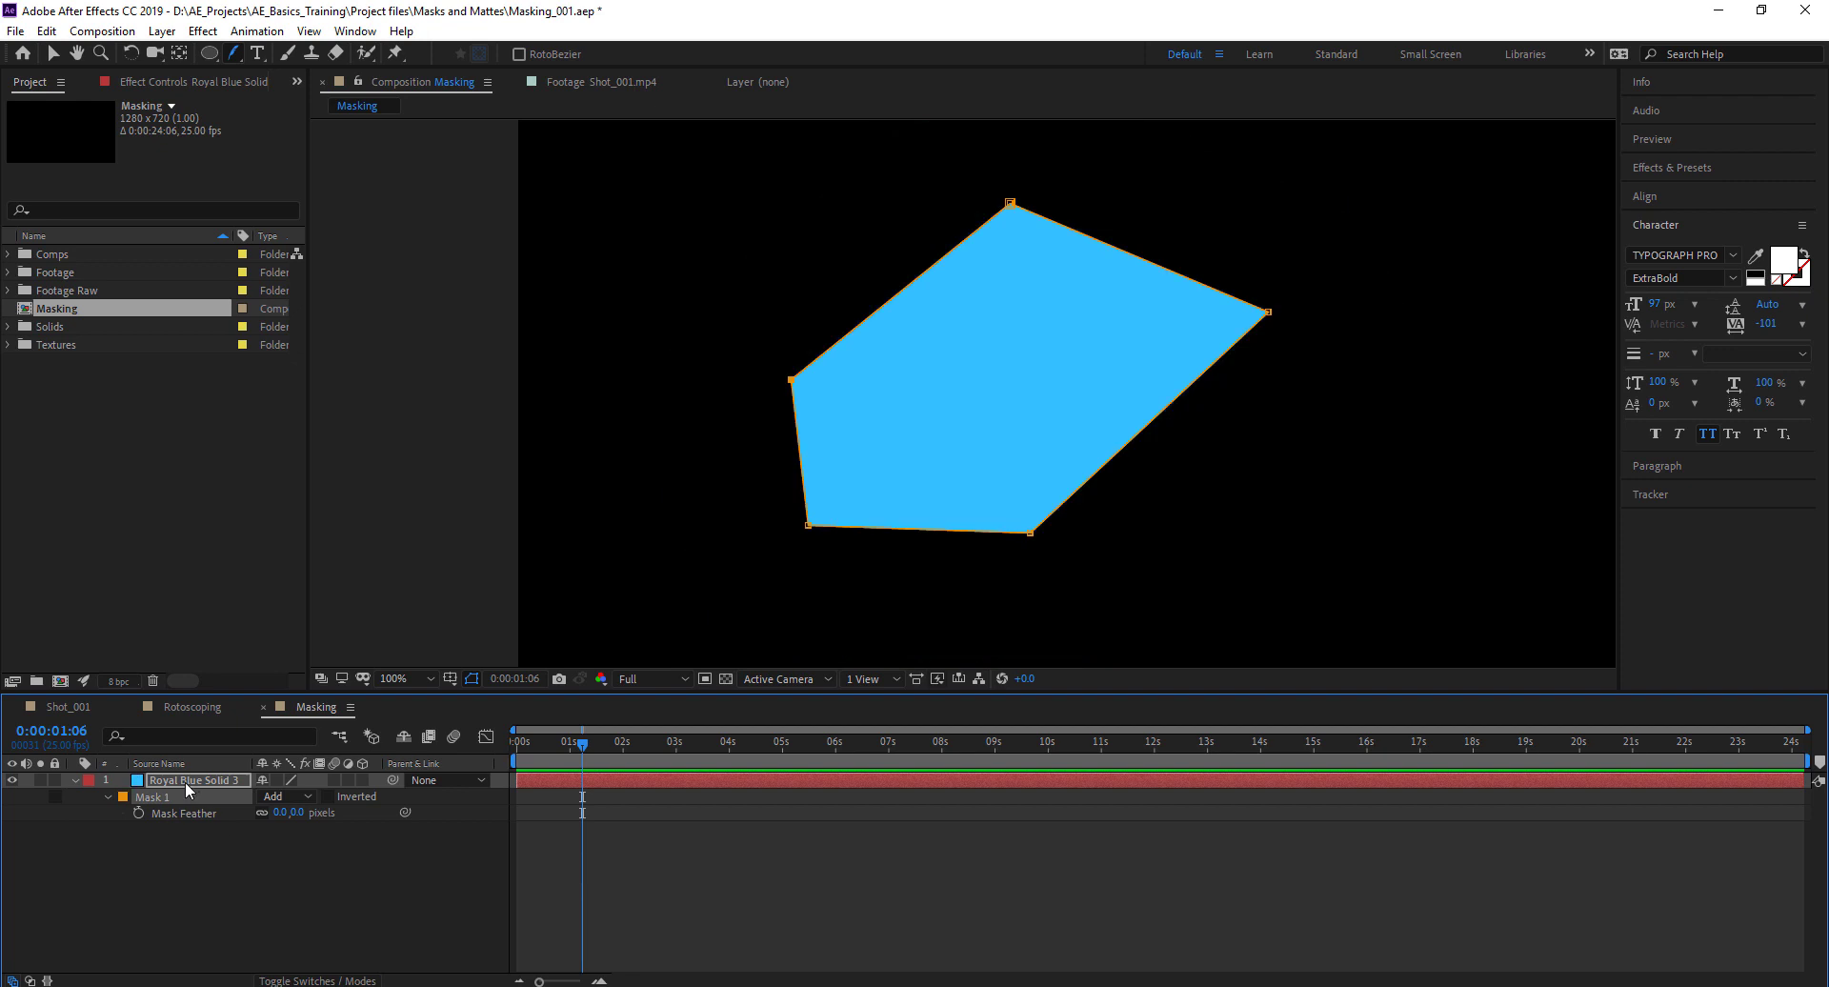
Reveal all four Mask 1 properties on Royal Blue Solid 3, then deselect
left_click(185, 781)
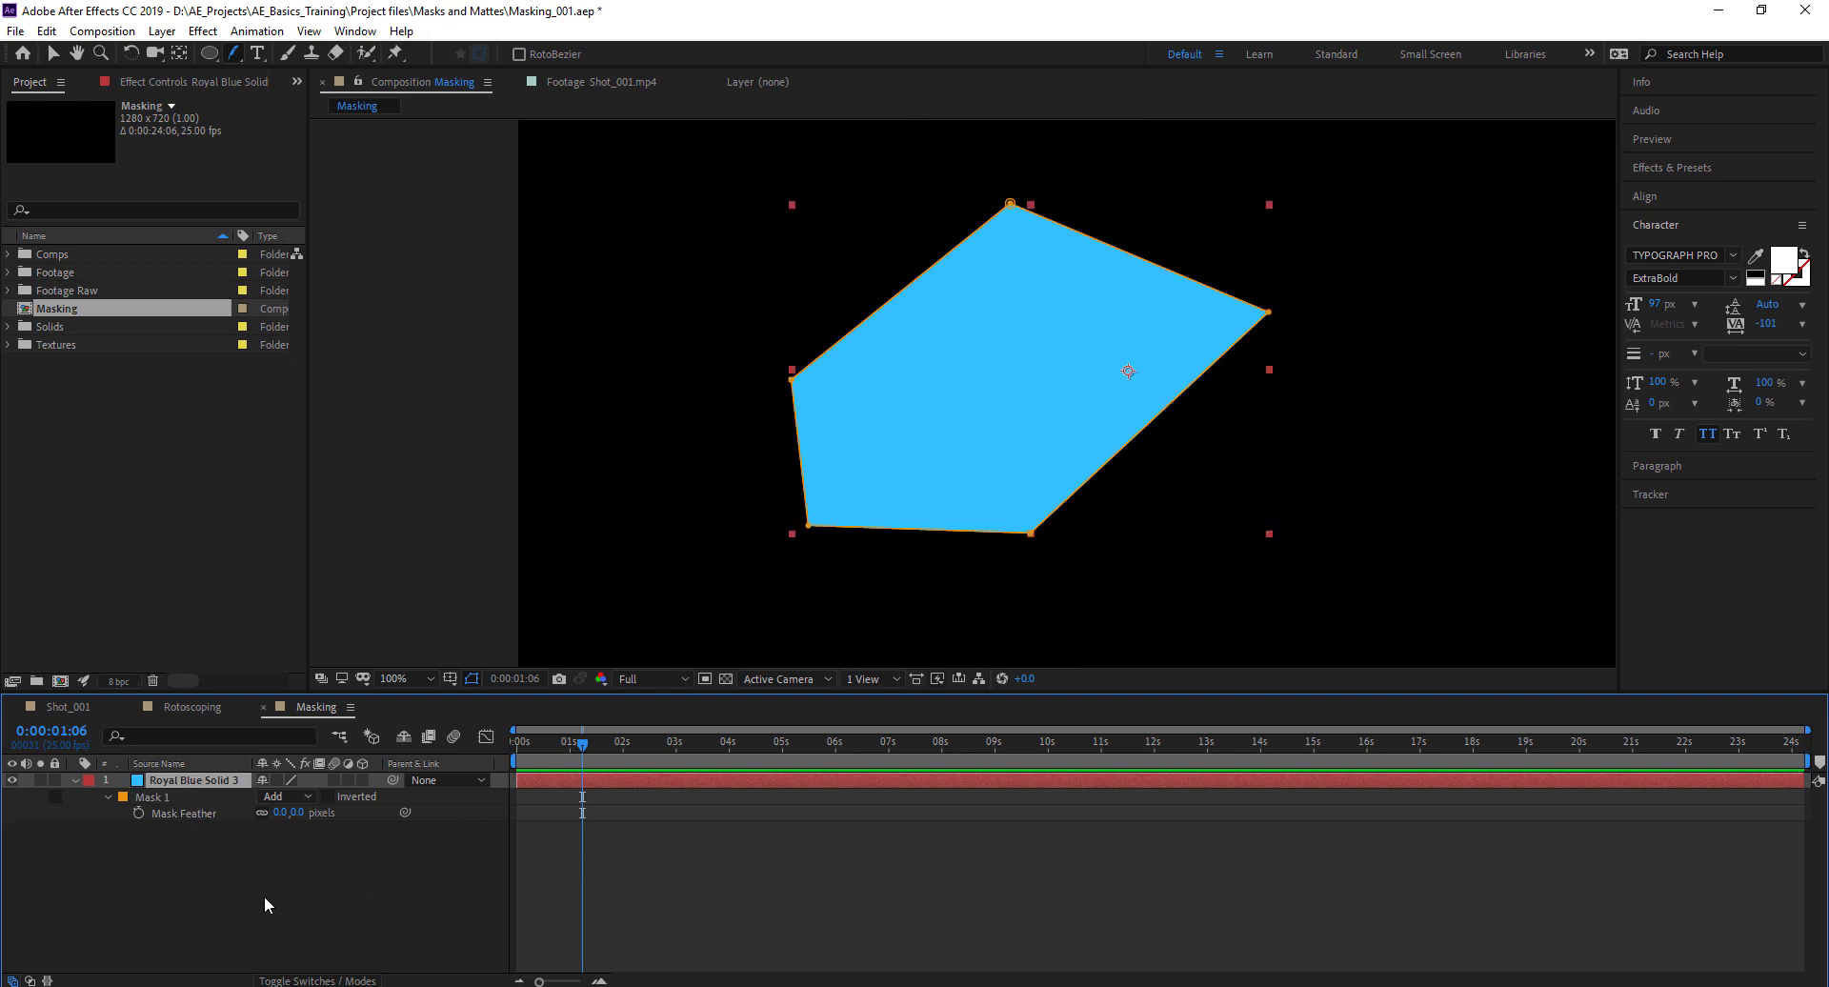
key("f")
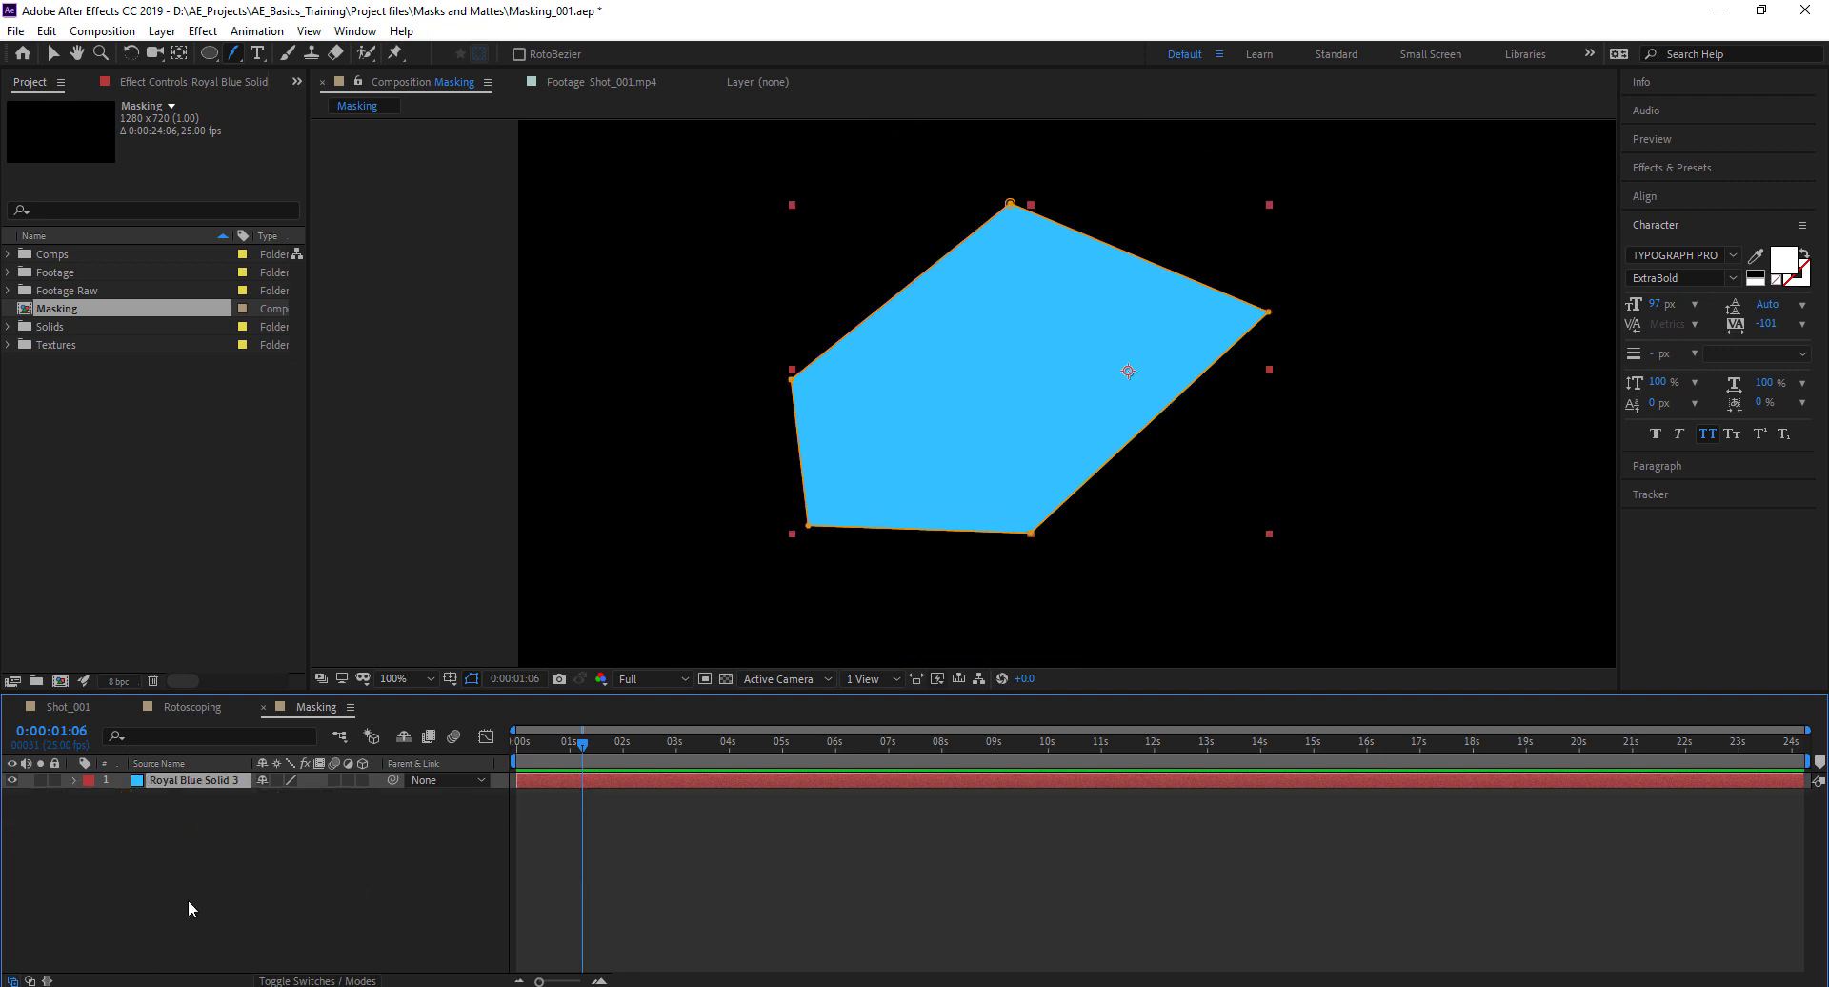
key("m")
key("m")
left_click(324, 941)
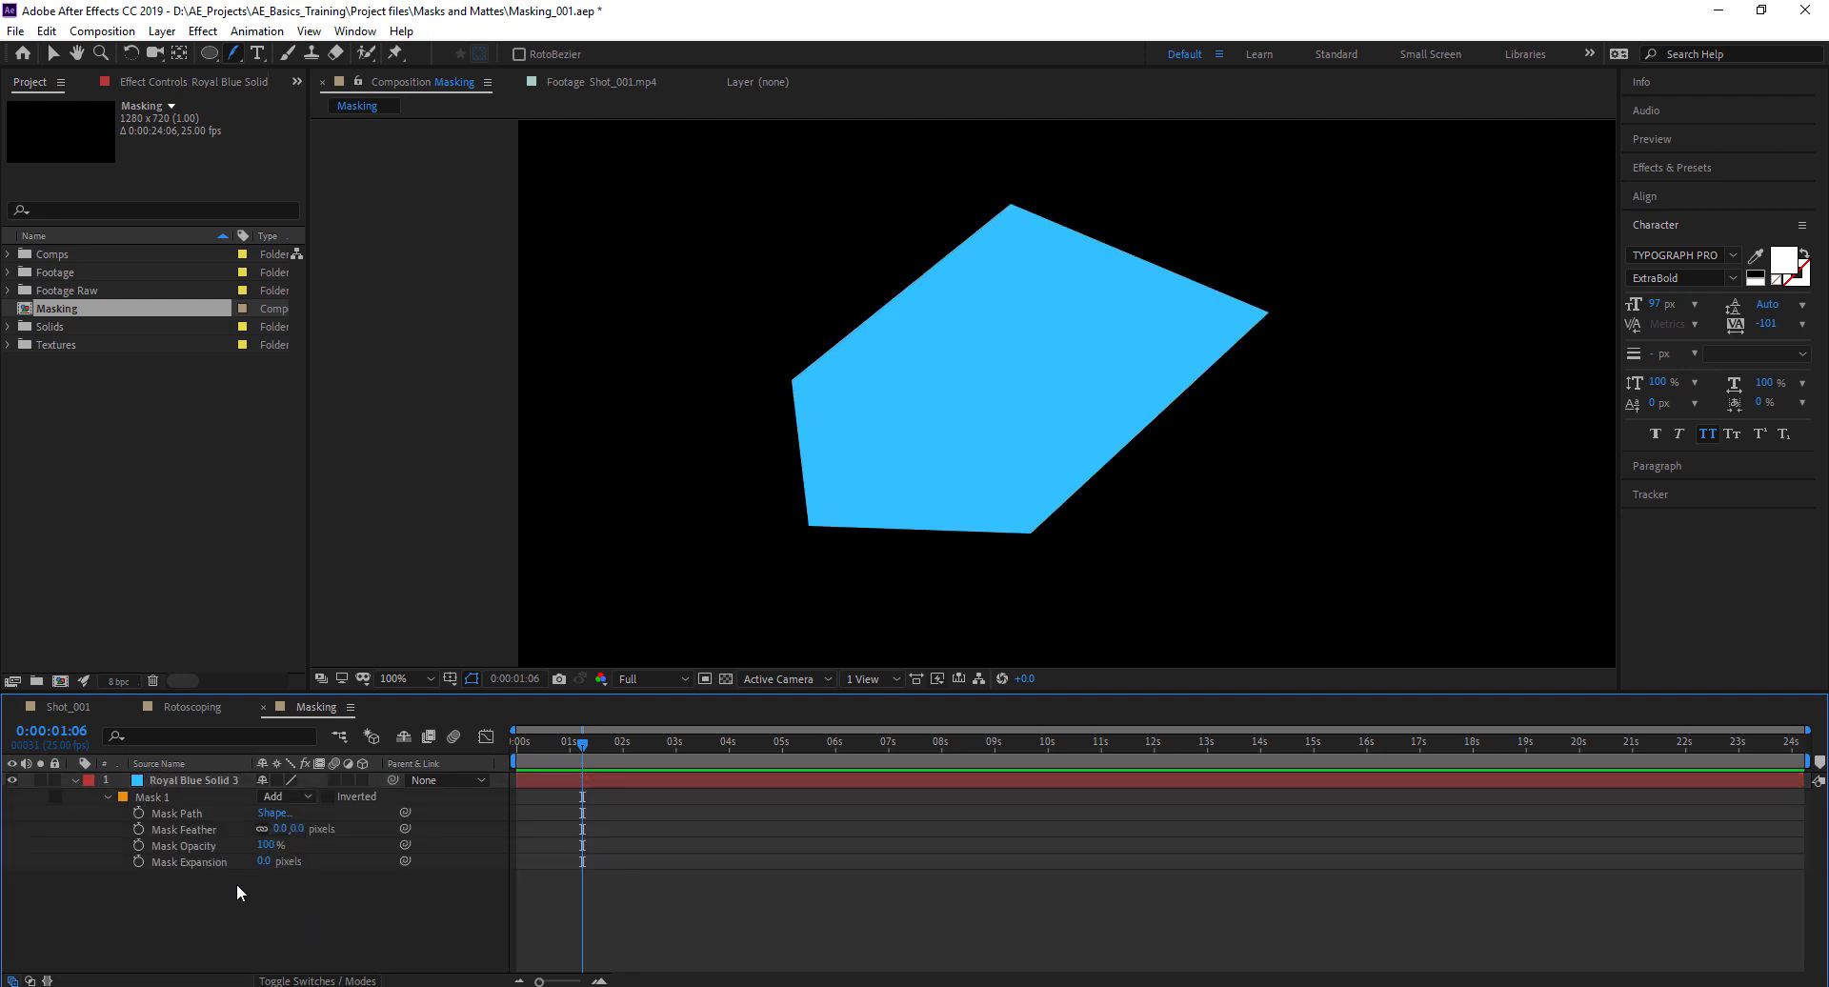
Re-show Mask 1's properties and select its mask path to inspect the vertices
left_click(198, 779)
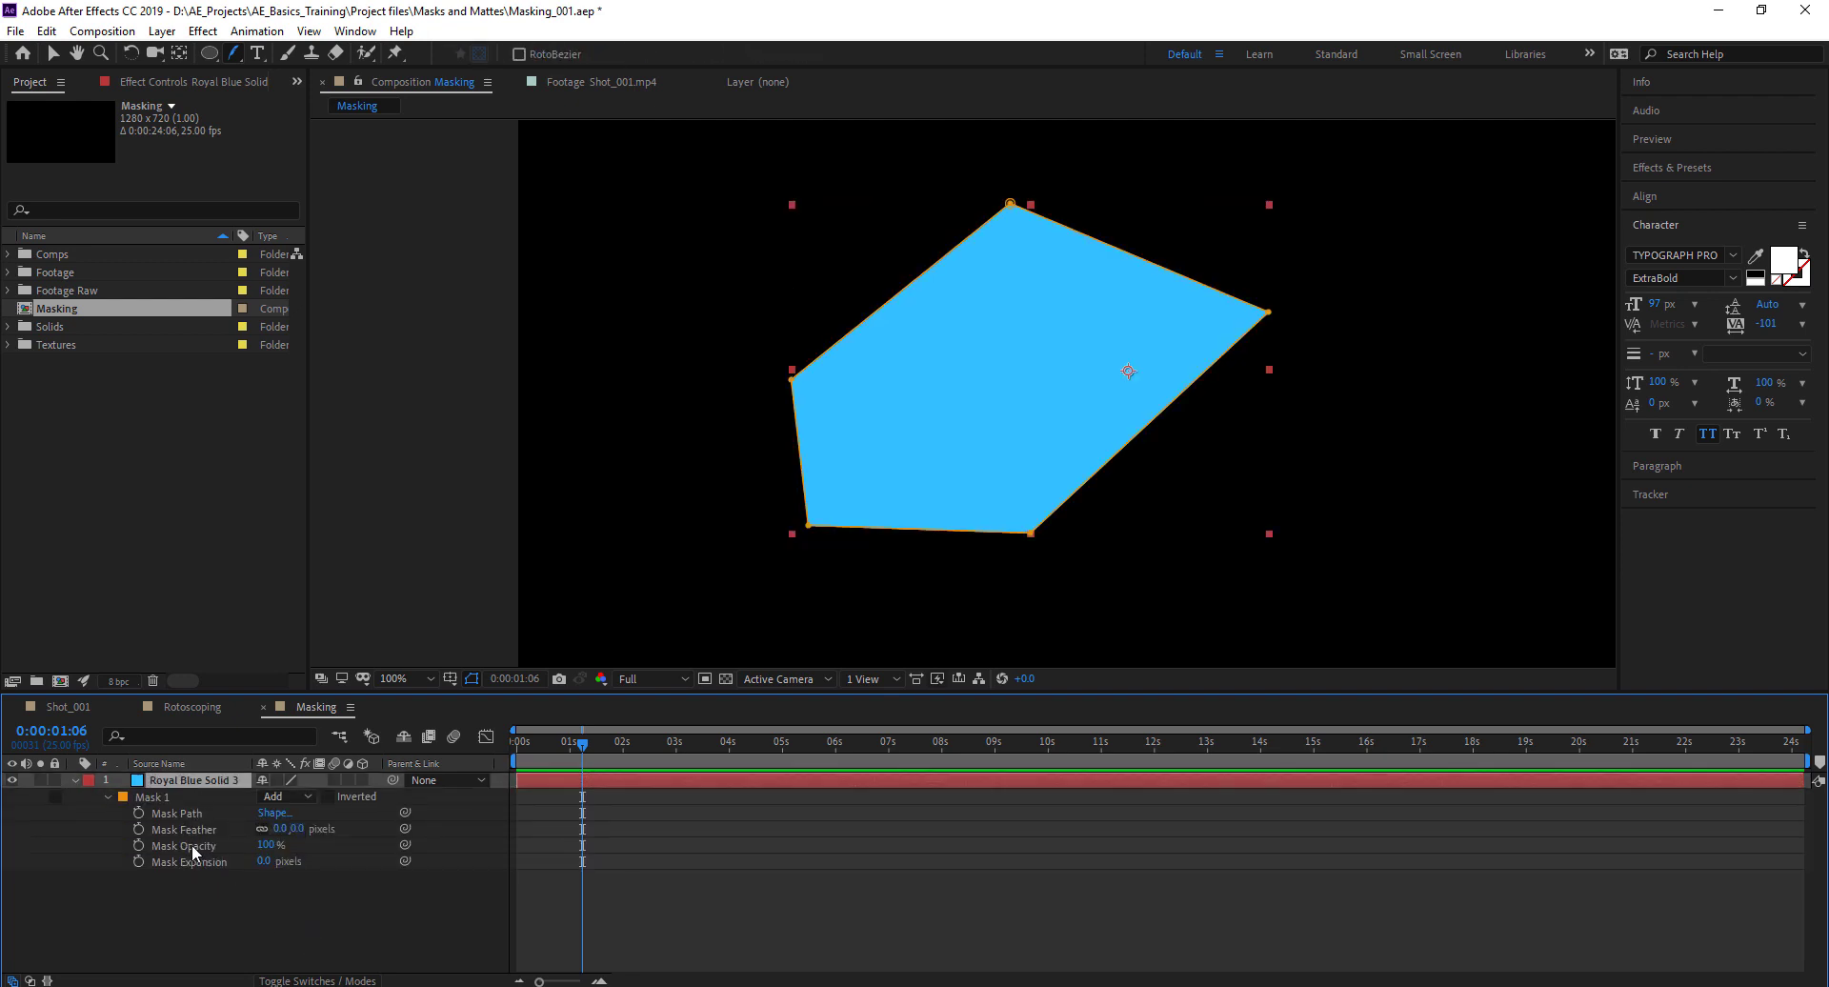
key("m")
key("m")
key("m")
key("m")
left_click(225, 933)
left_click(207, 781)
left_click(195, 815)
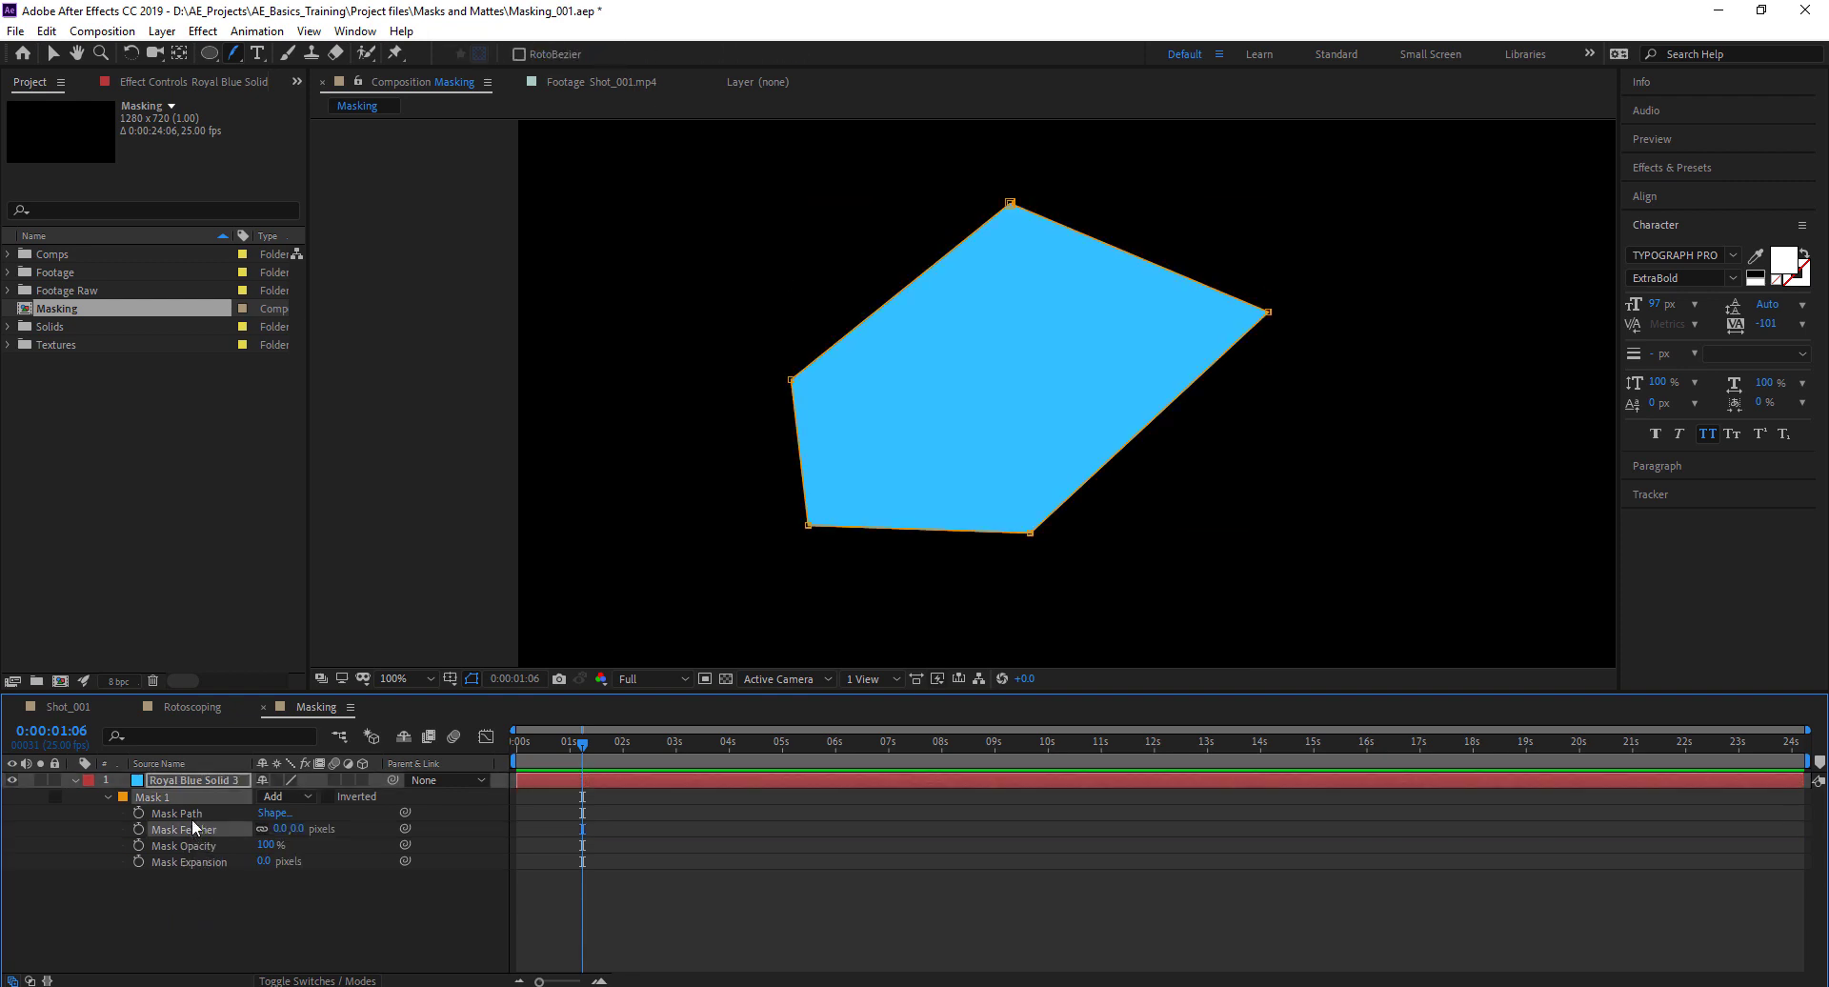
left_click(193, 907)
left_click(164, 816)
left_click_drag(209, 920, 183, 816)
left_click(185, 941)
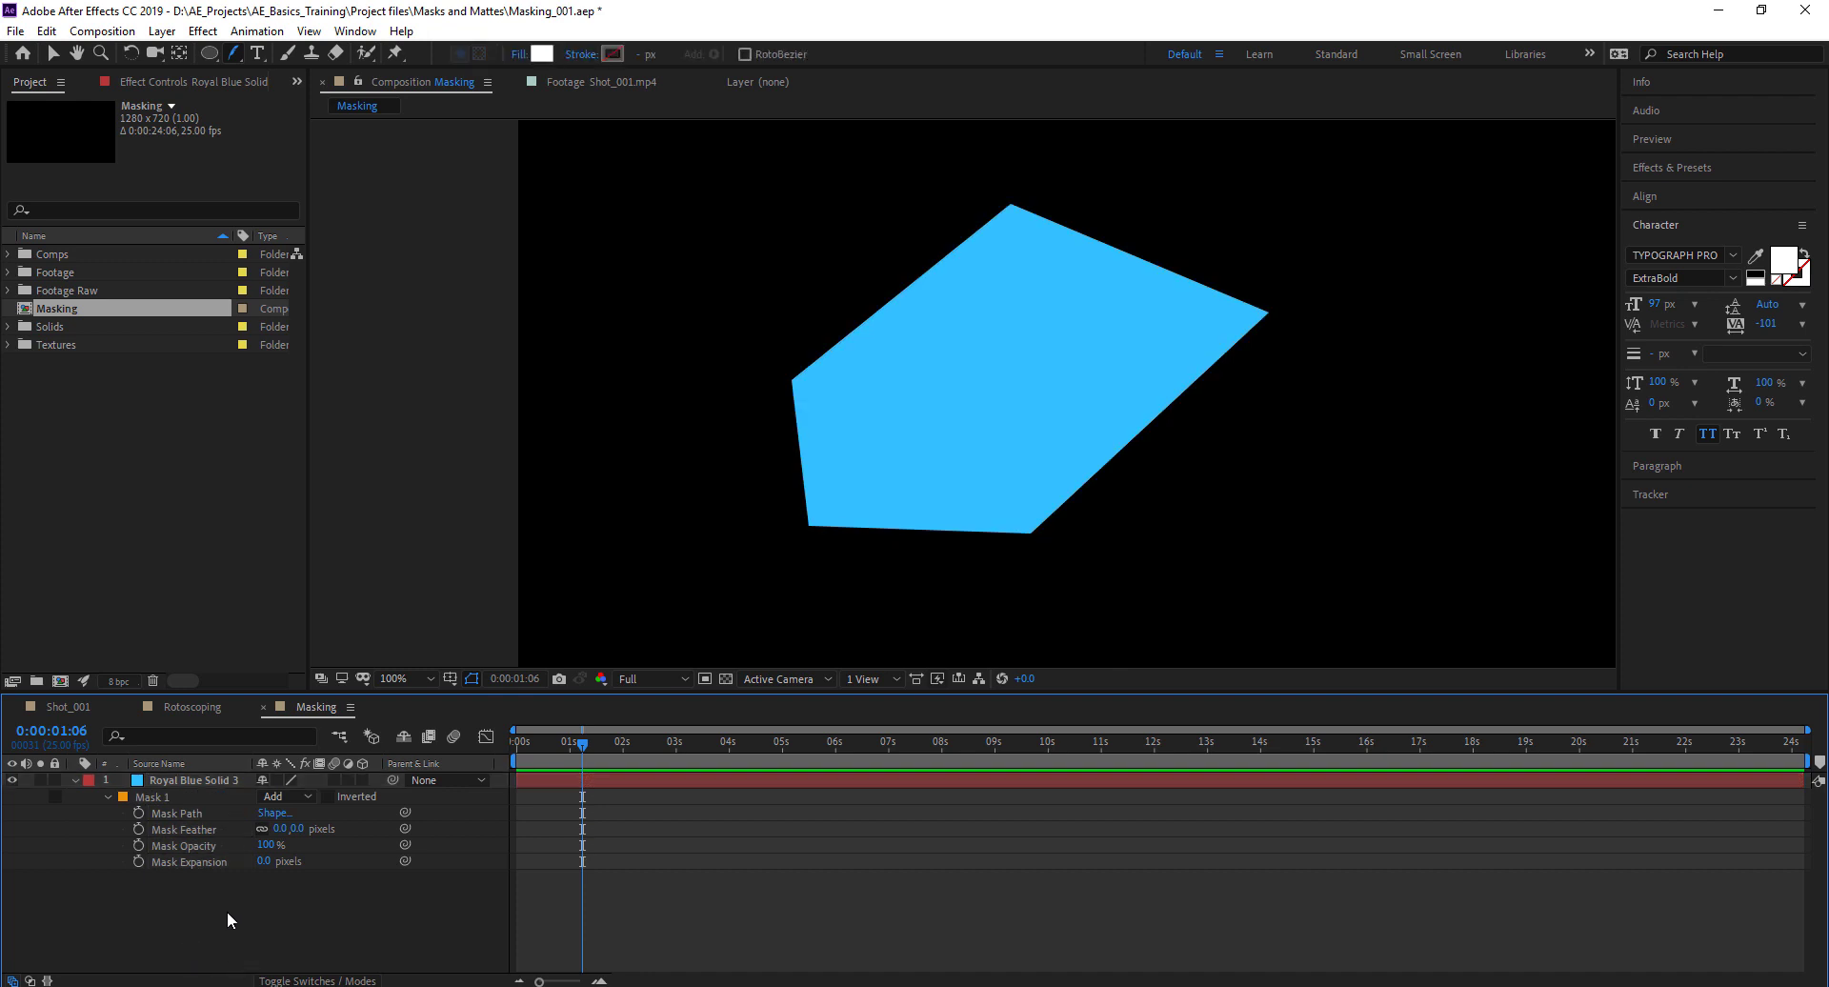
left_click(205, 781)
left_click(105, 791)
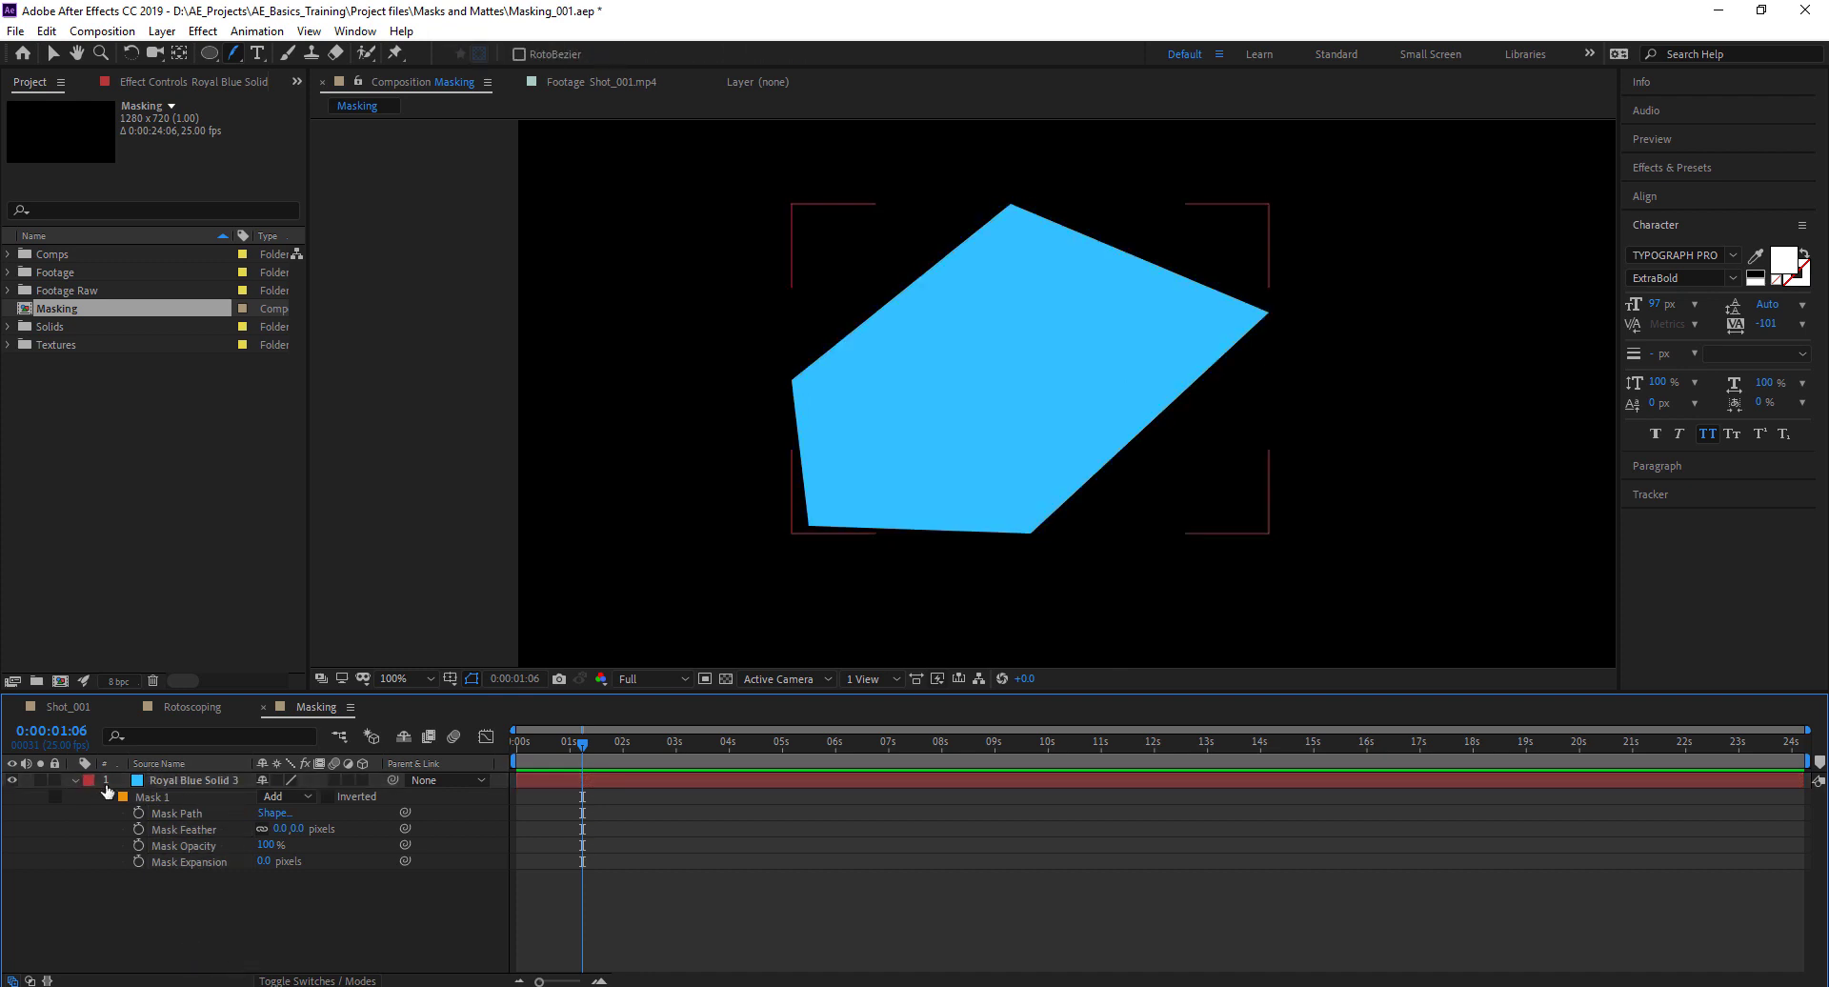
Go to frame 0:00:02:18, collapse the blue solid's mask properties, and return near the start
mouse_move(563, 764)
left_mouse_down()
mouse_move(526, 751)
mouse_move(848, 764)
mouse_move(625, 750)
mouse_move(756, 758)
mouse_move(662, 762)
left_mouse_up()
left_click(147, 825)
left_click(223, 780)
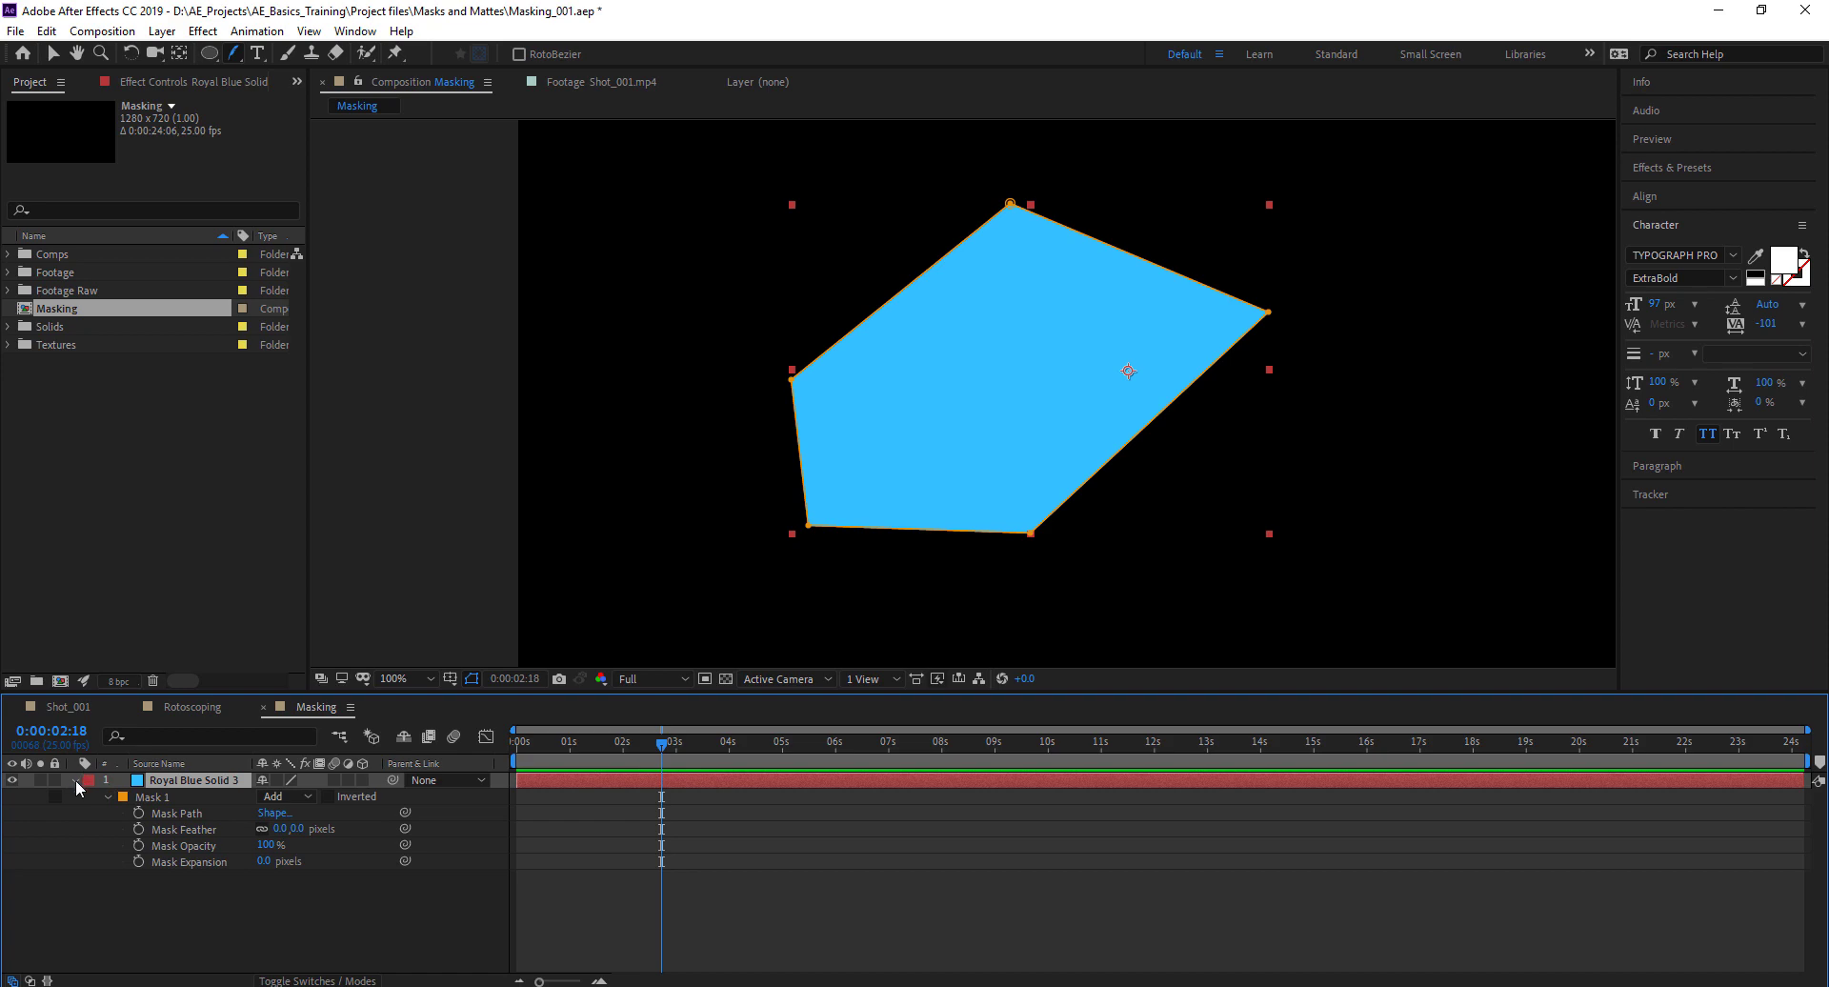
left_click(74, 779)
left_click(186, 825)
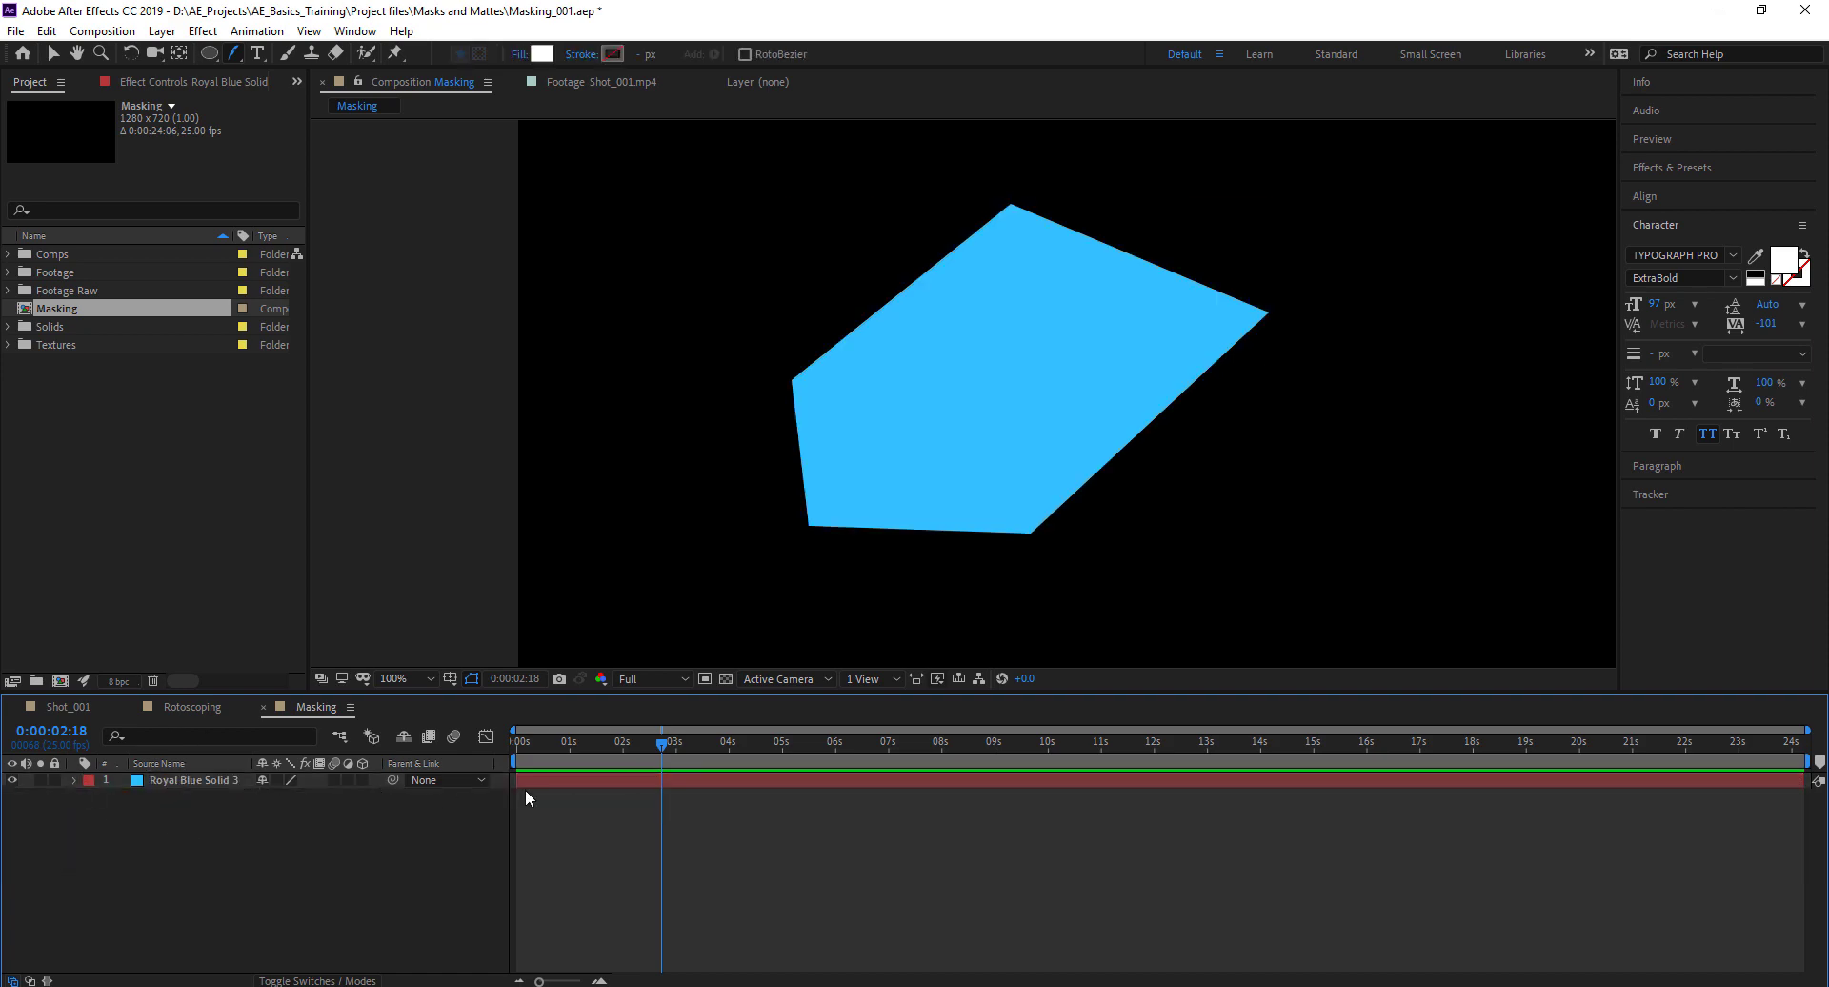
left_click(529, 742)
Preview the Shot_001 composition and select its Shot_003.mp4 and Shot_001.mp4 layers
left_click(69, 706)
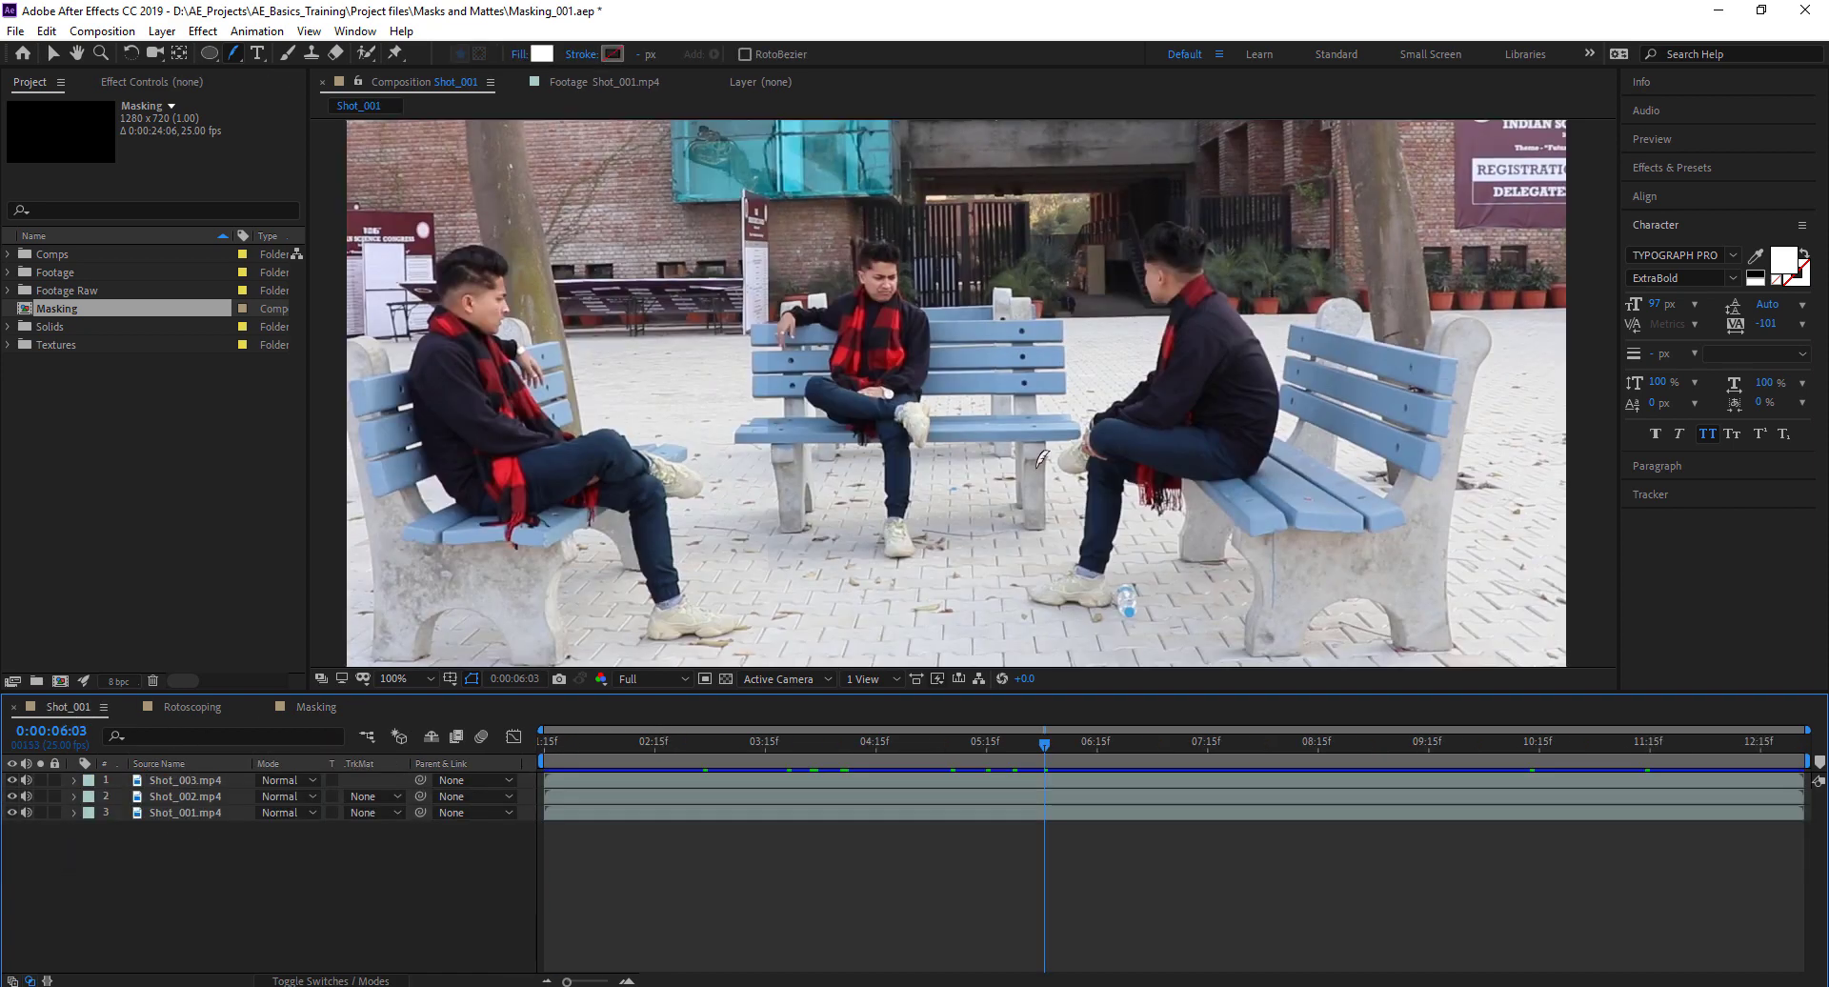
left_click_drag(663, 757, 721, 773)
key("v")
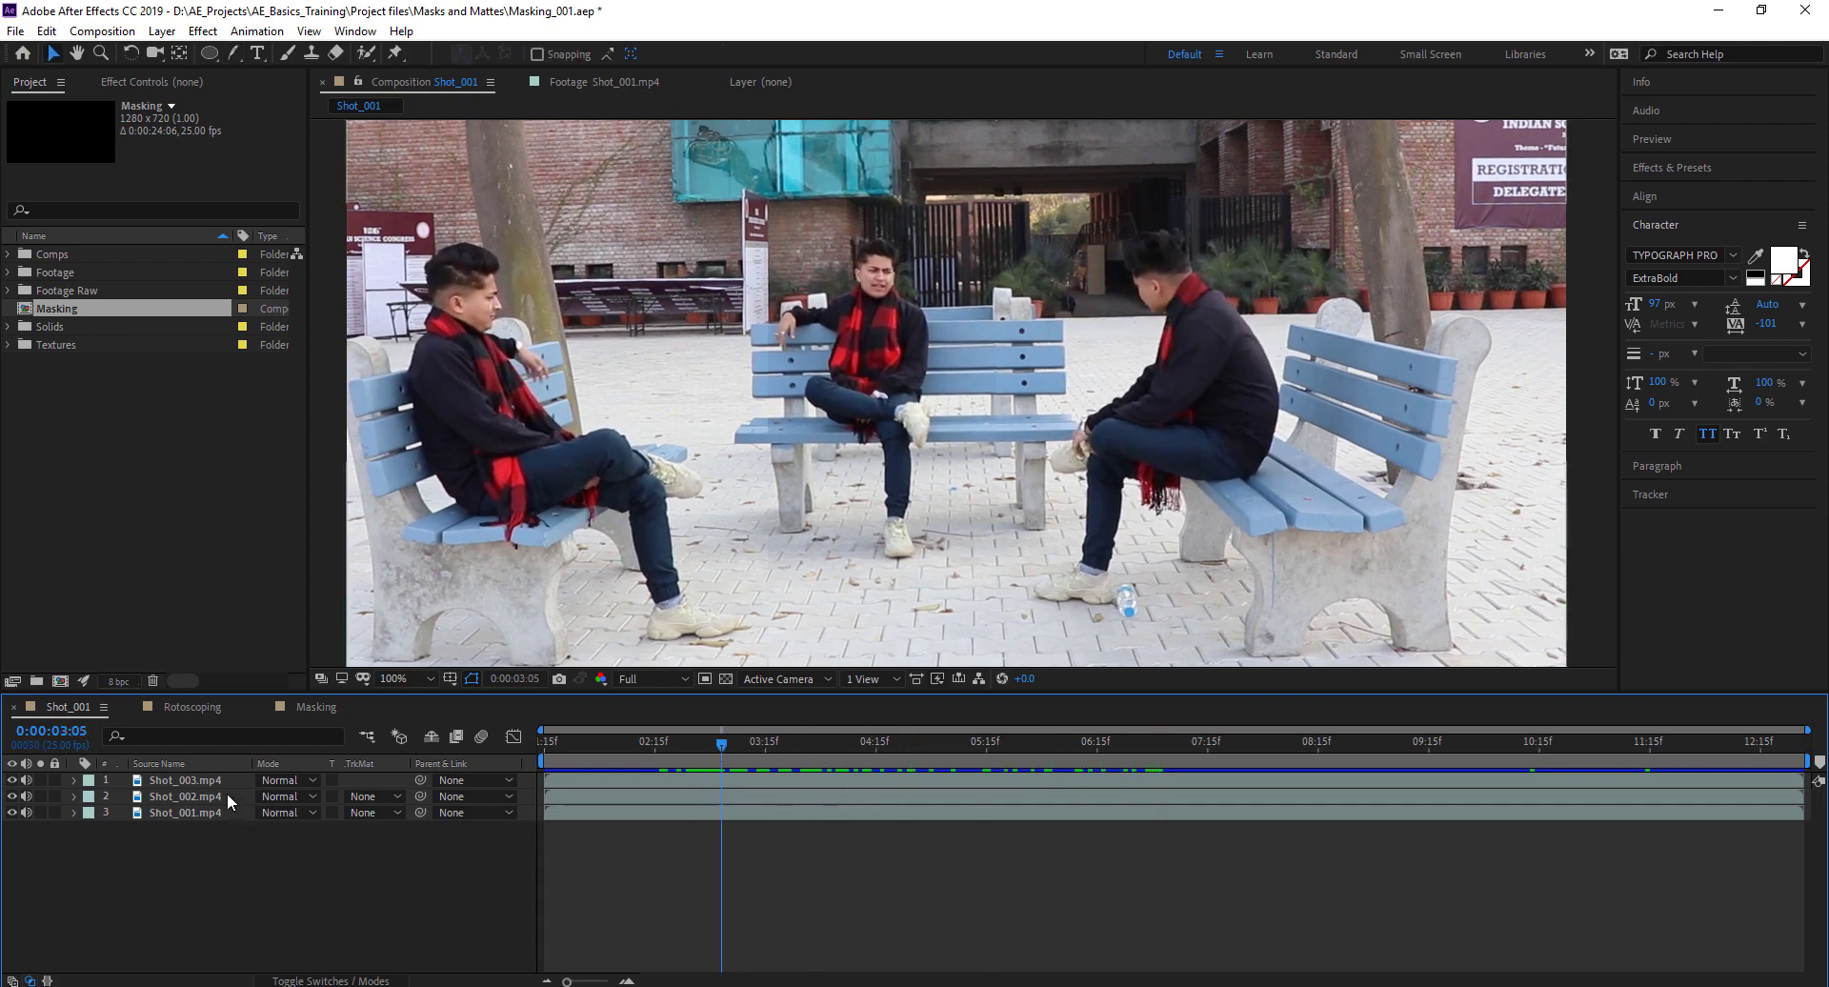
left_click(209, 781)
left_click(209, 811)
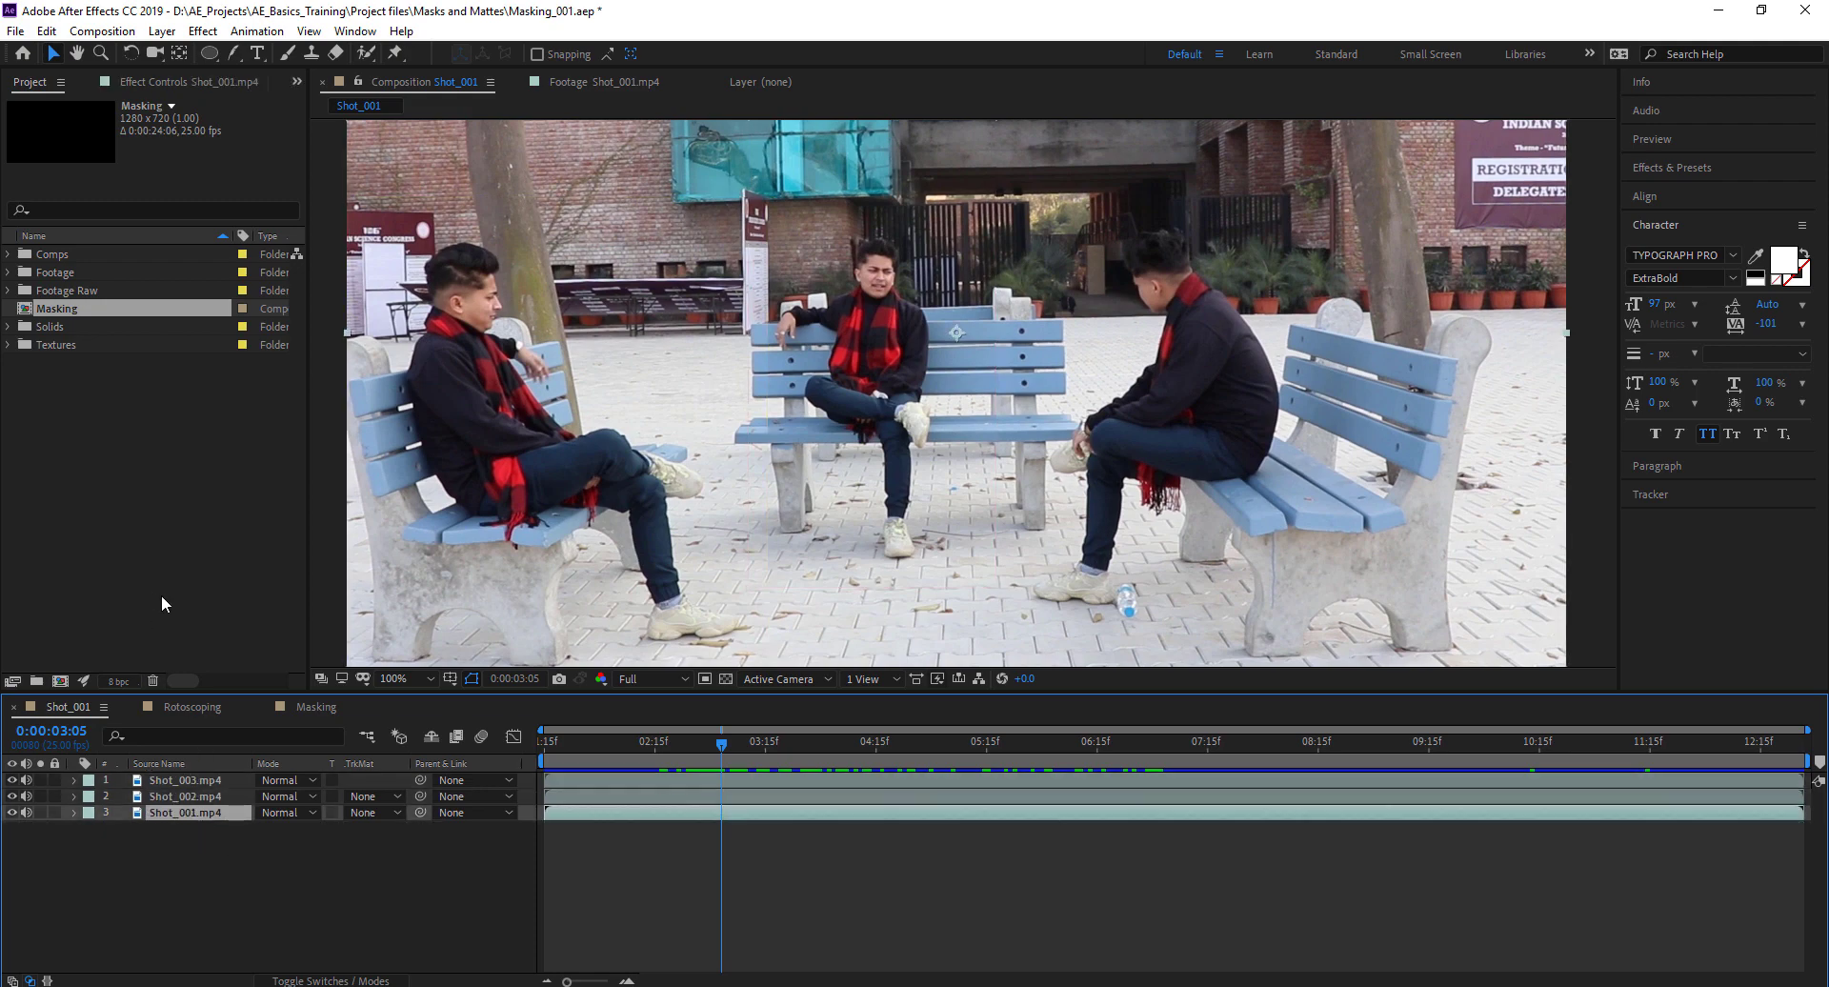
Create the Shot_002 composition from Shot_001.mp4 in the Footage folder
left_click(8, 275)
left_click(78, 289)
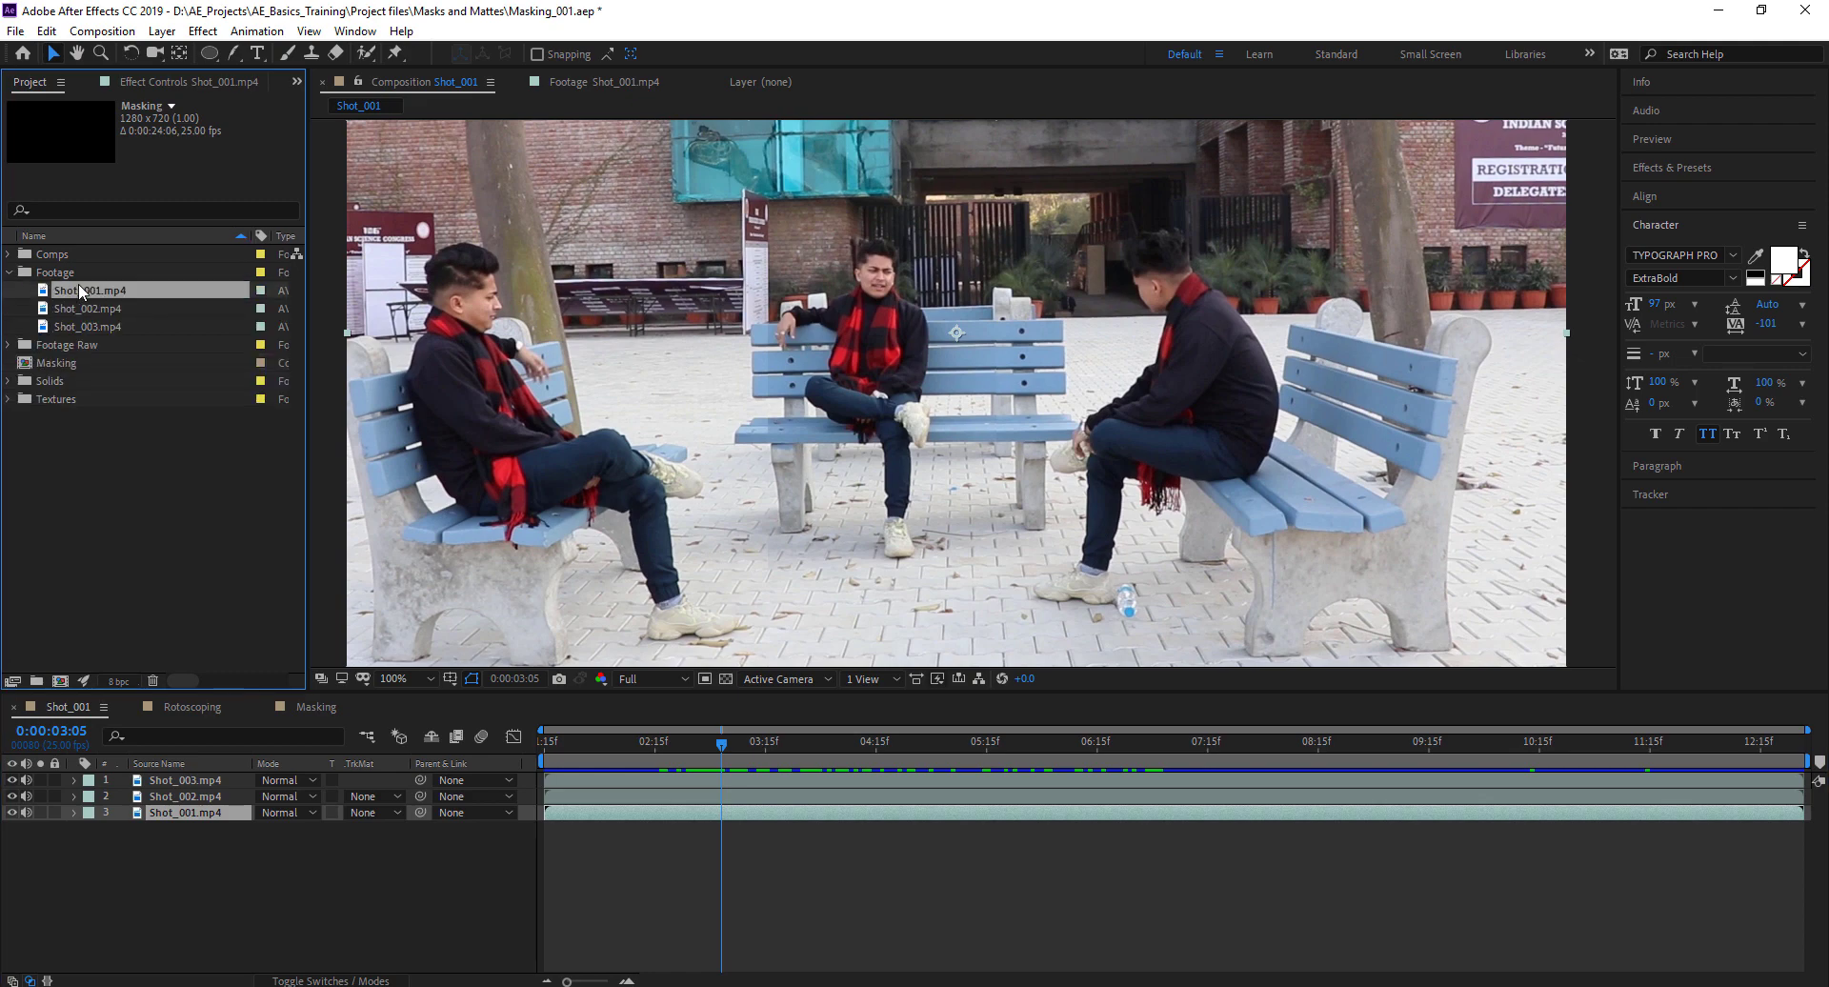
left_click_drag(102, 344, 63, 677)
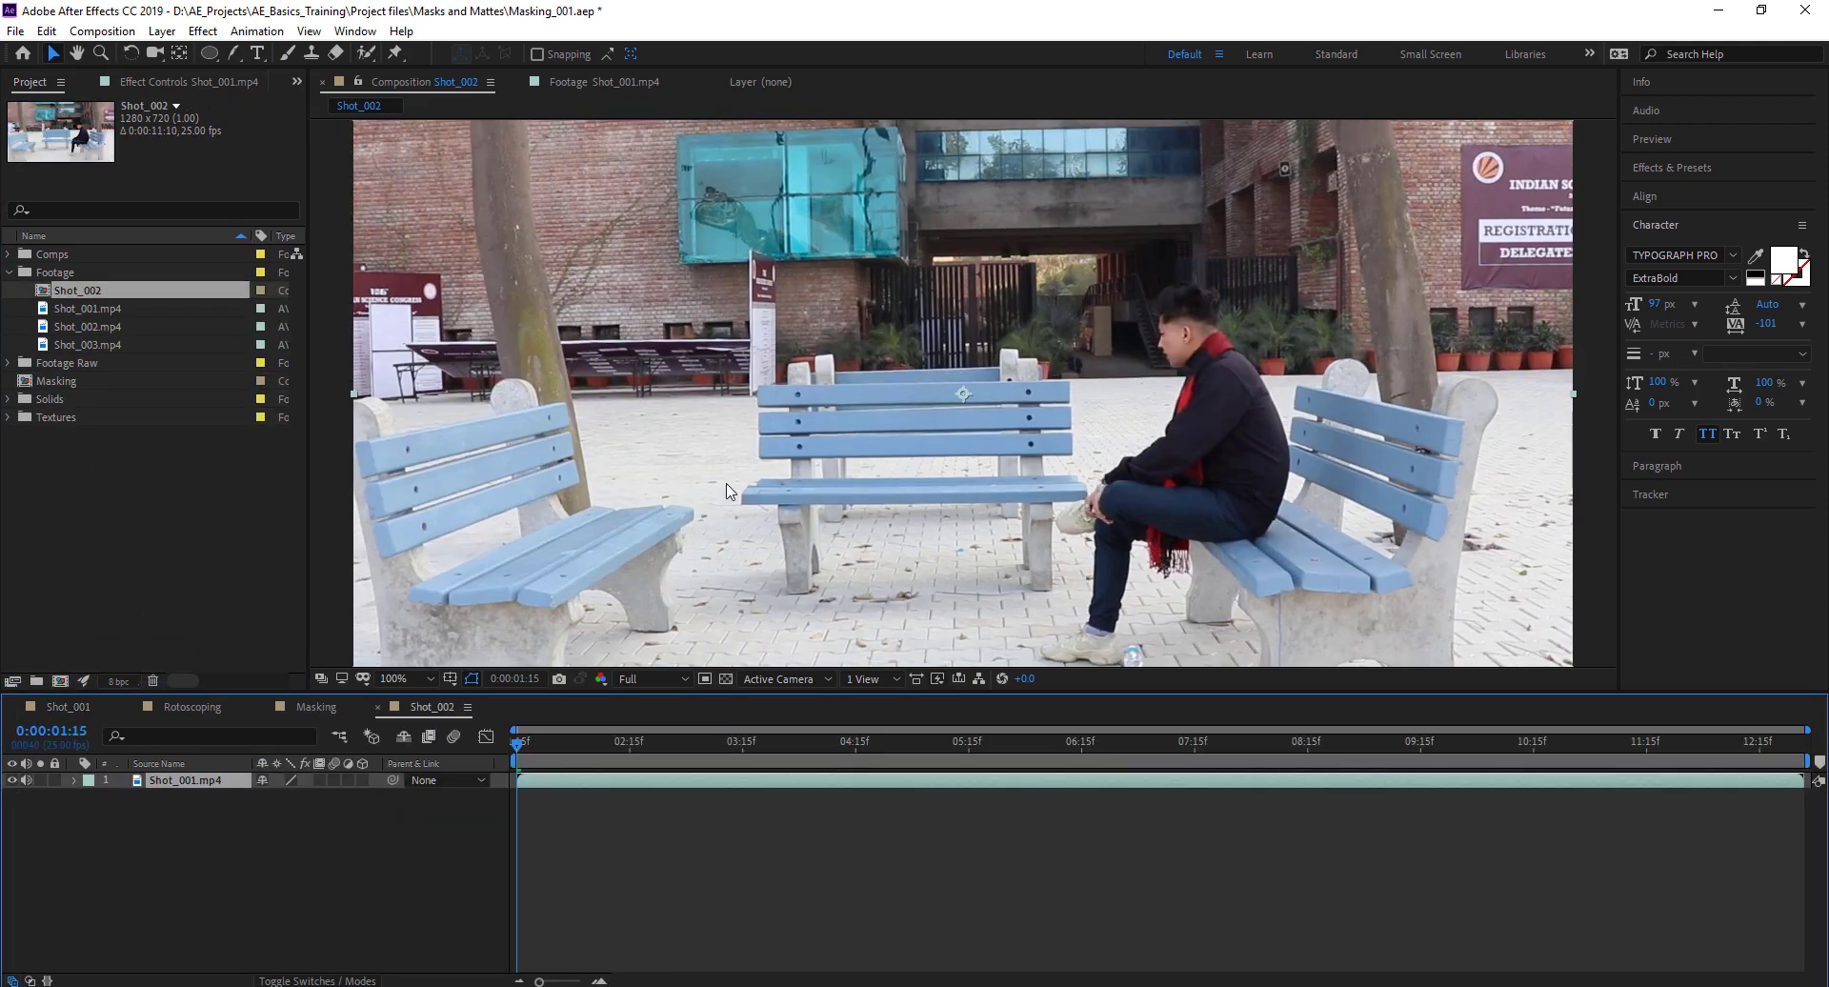
Add Shot_002.mp4 and then Shot_003.mp4 on top in the Shot_002 timeline
left_click(89, 324)
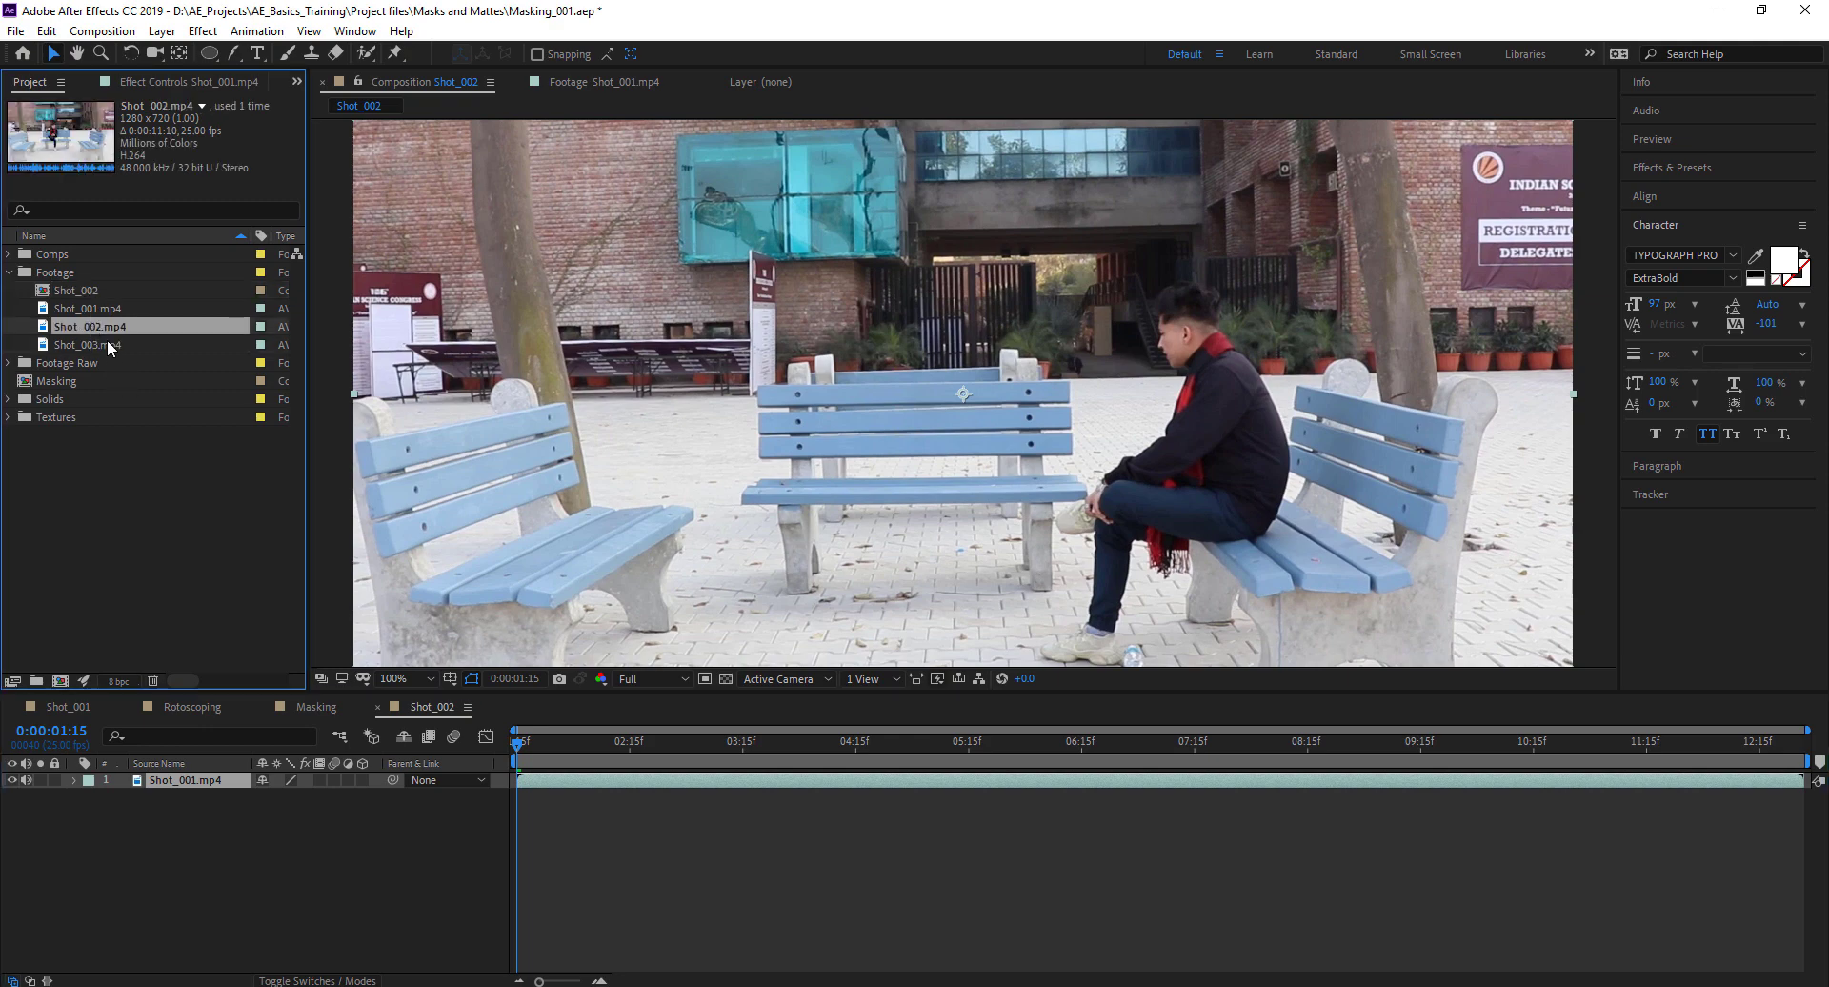
left_click_drag(99, 329, 234, 773)
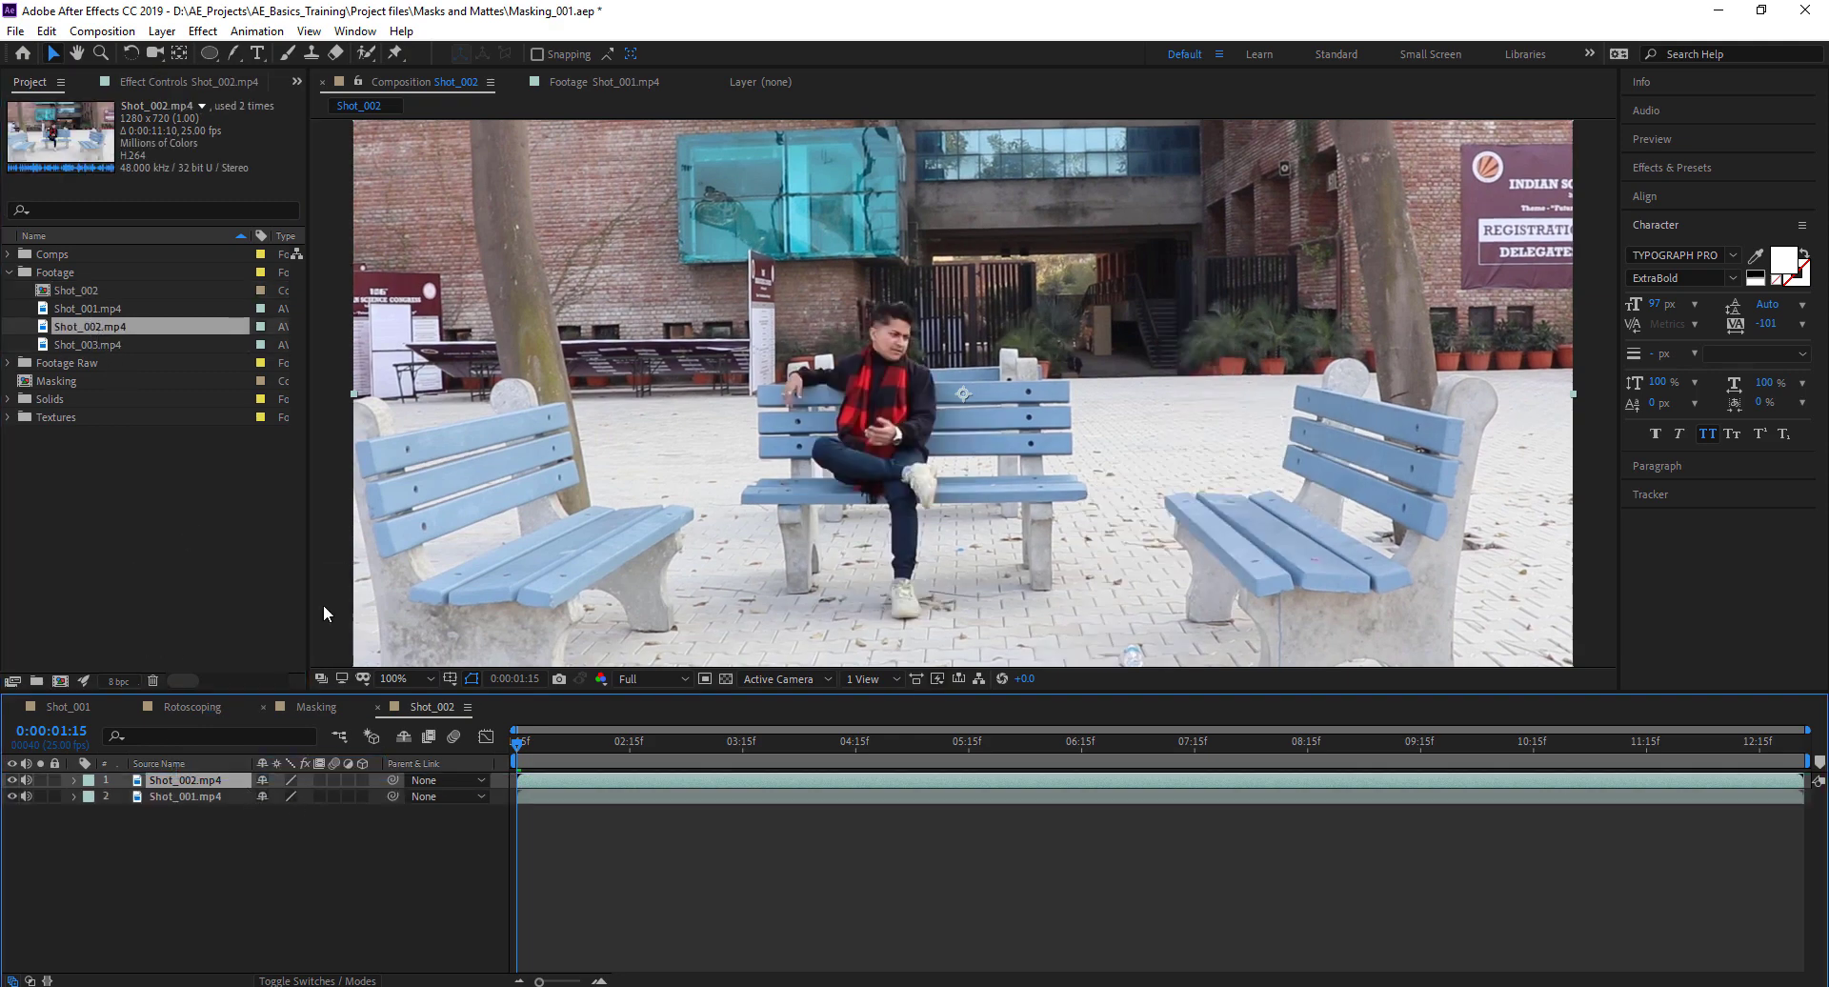
left_click_drag(94, 347, 266, 775)
Hide Shot_003.mp4 and preview the middle-bench shot, settling on frame 0:00:04:11
left_click_drag(553, 757, 586, 731)
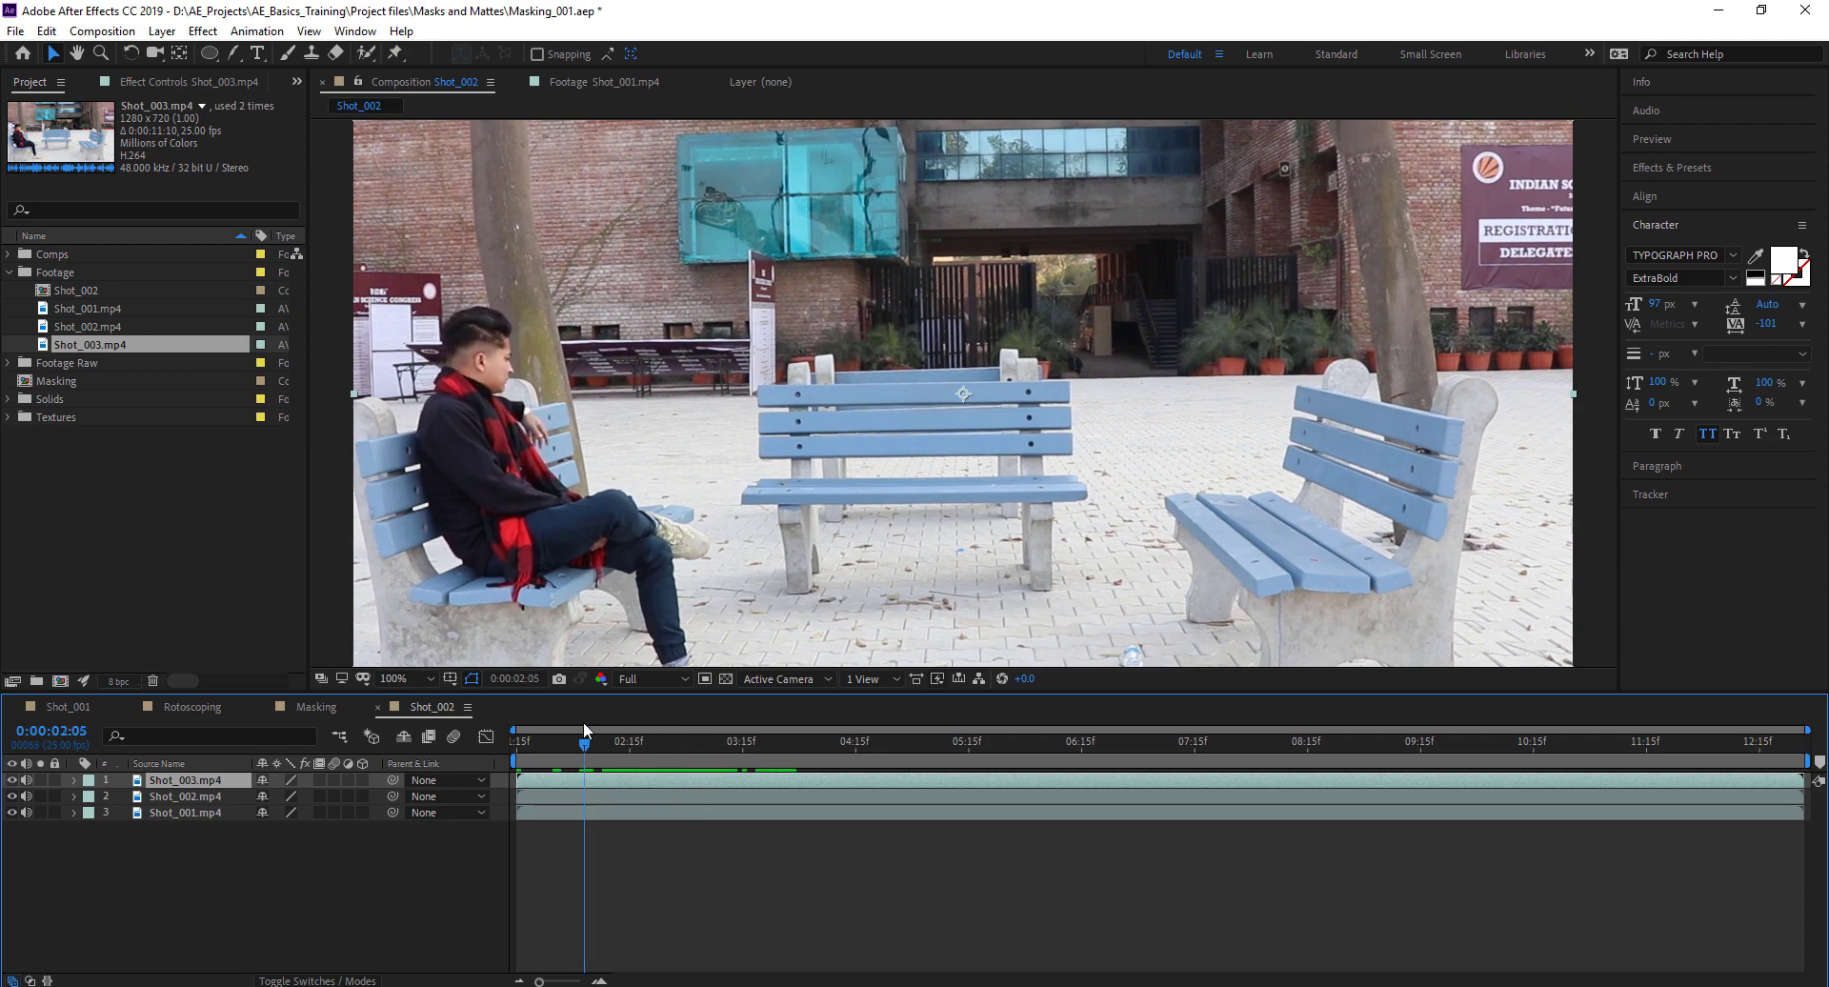
left_click(13, 780)
left_click_drag(630, 743, 828, 869)
mouse_move(831, 756)
left_mouse_down()
mouse_move(759, 760)
mouse_move(912, 761)
mouse_move(837, 760)
left_mouse_up()
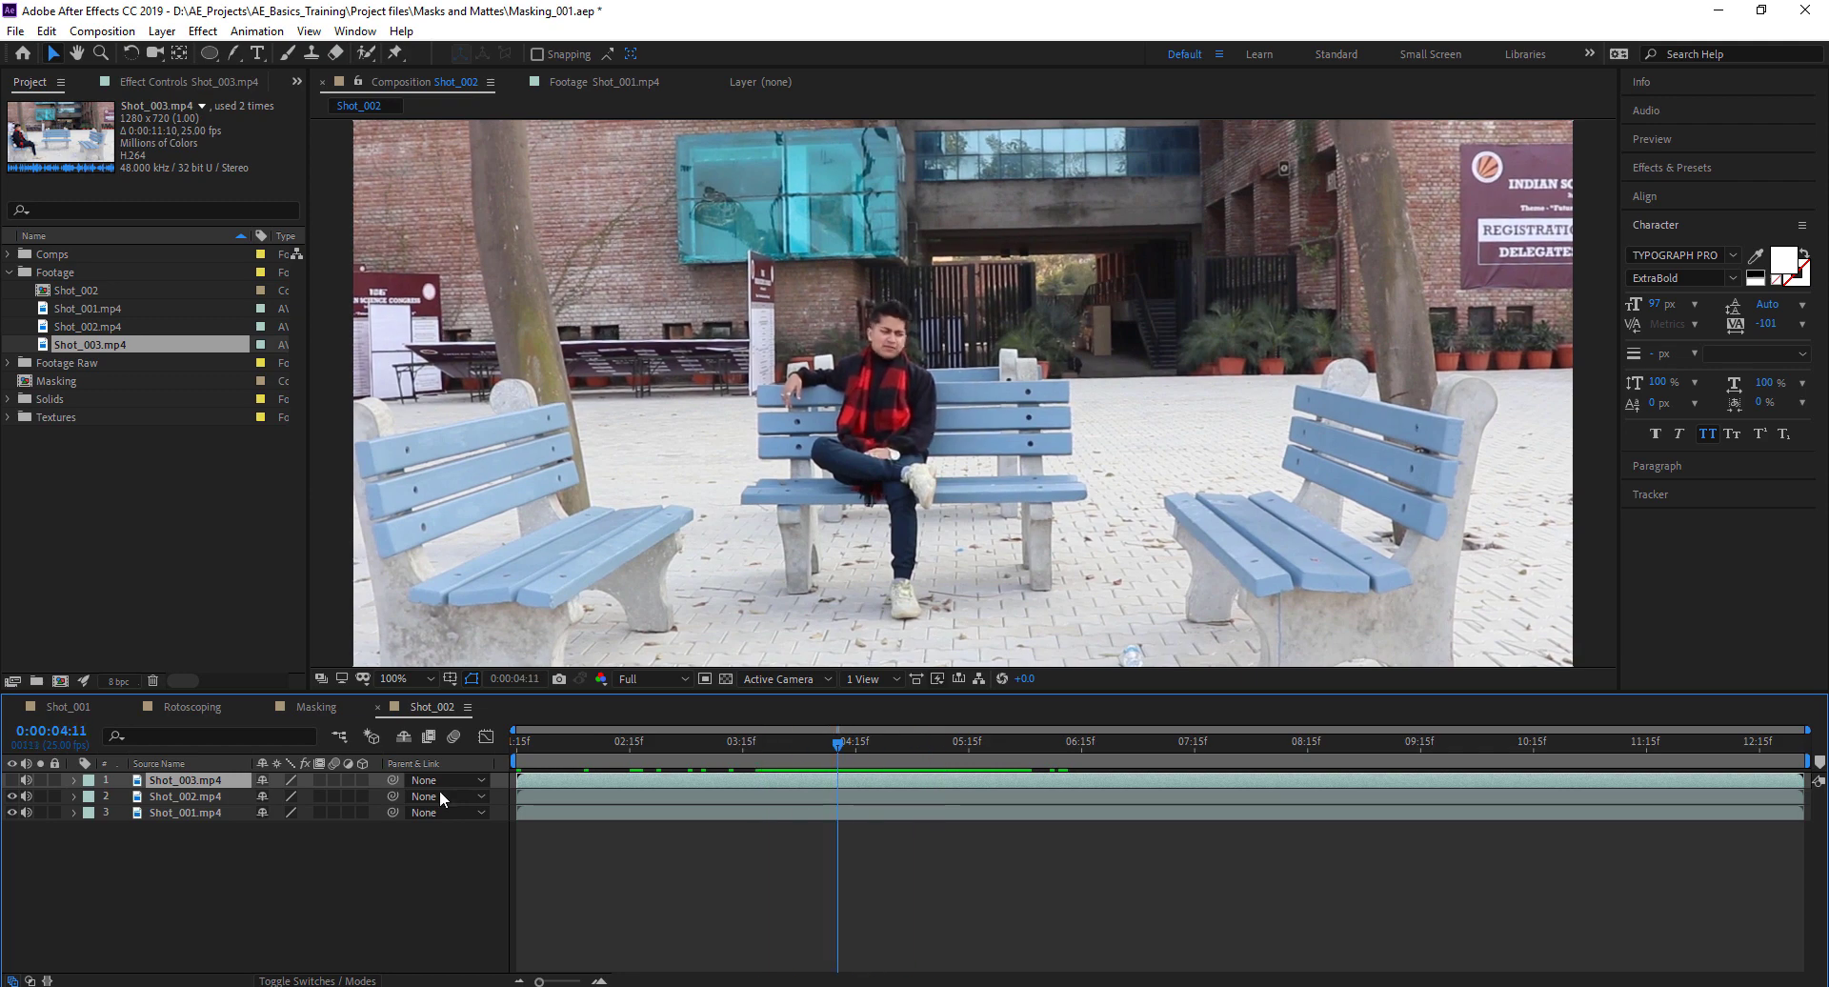
Compare frames with Shot_003.mp4 hidden and shown, leaving it visible, and play the composition
left_click(11, 780)
left_click(11, 780)
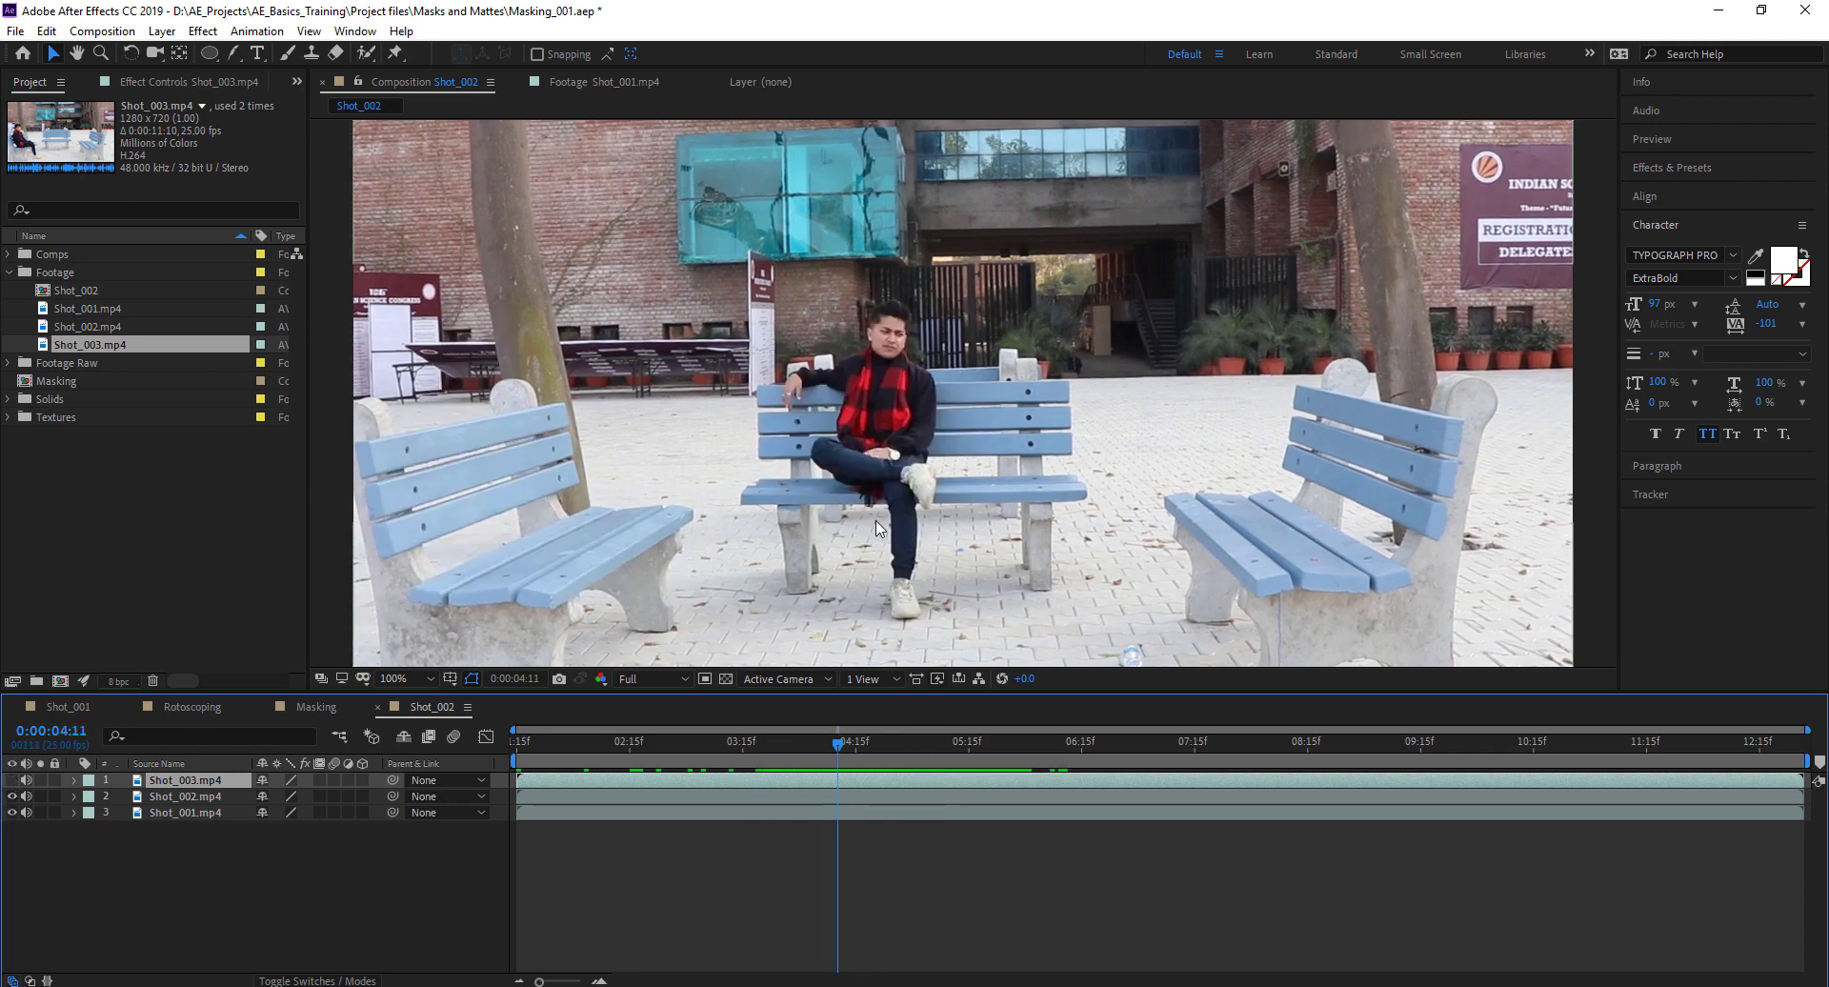
left_click(792, 742)
left_click_drag(746, 747, 960, 773)
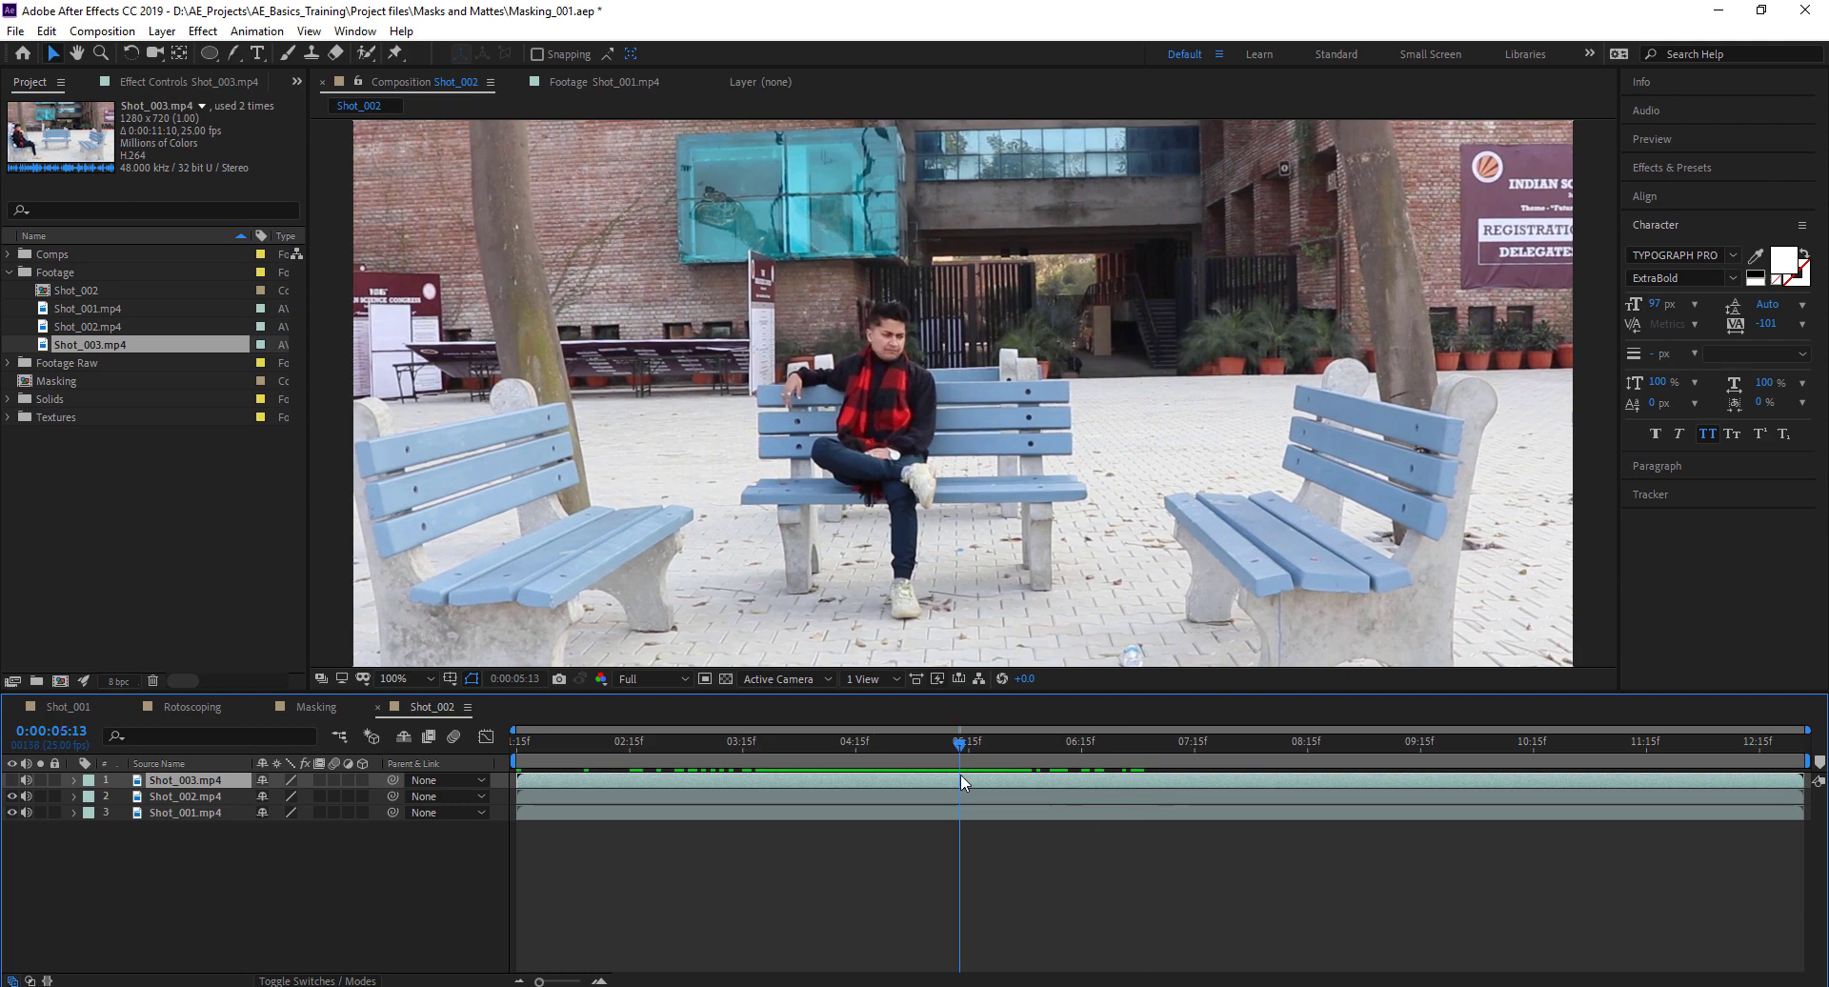
left_click(11, 780)
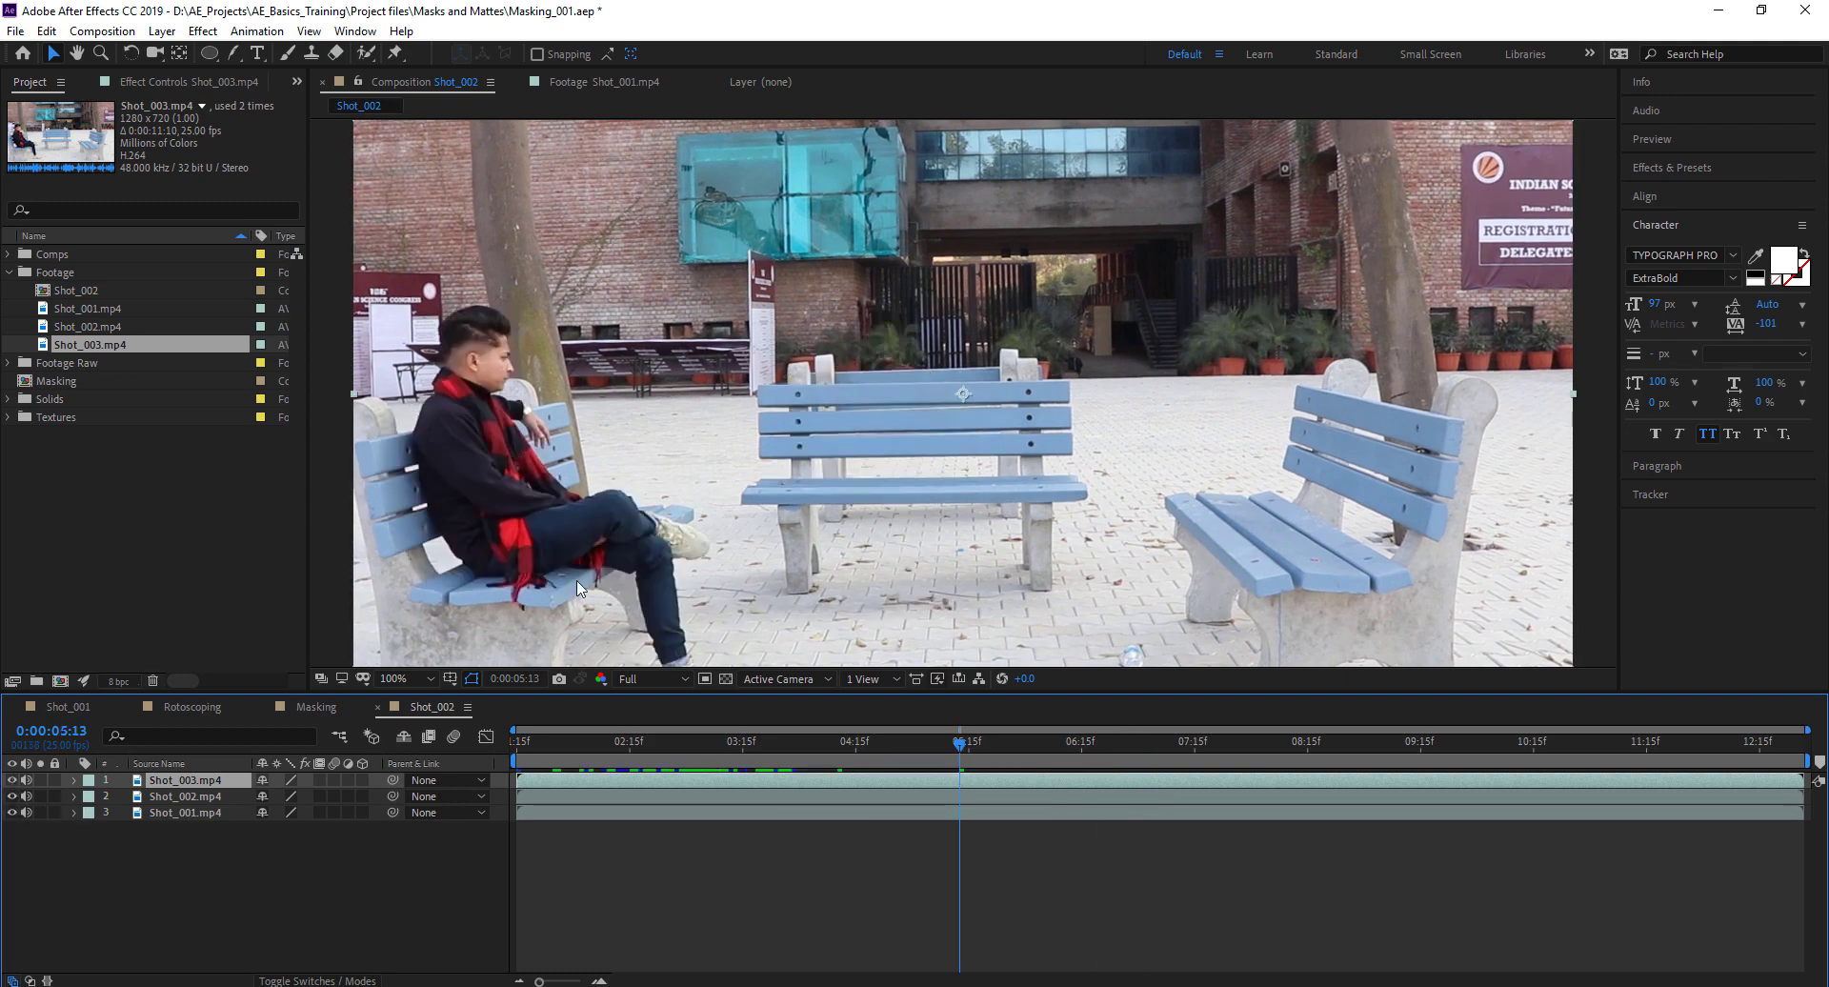
key("space")
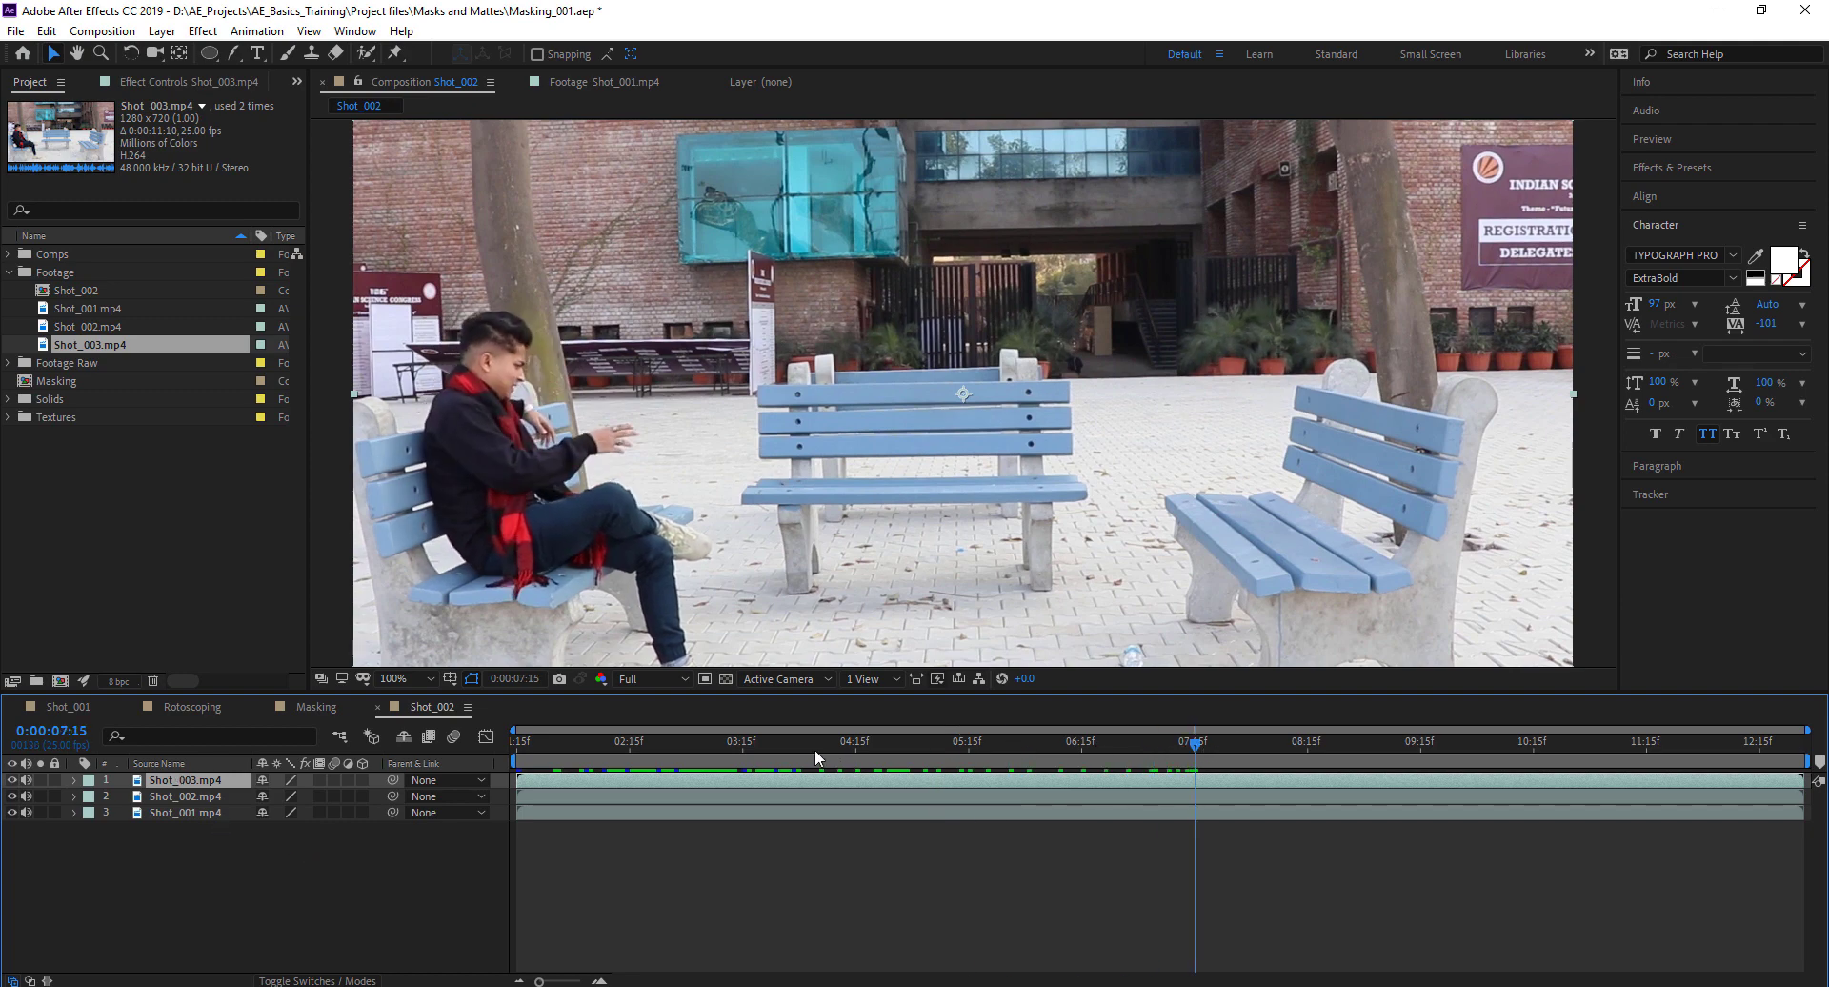
left_click_drag(814, 749, 882, 746)
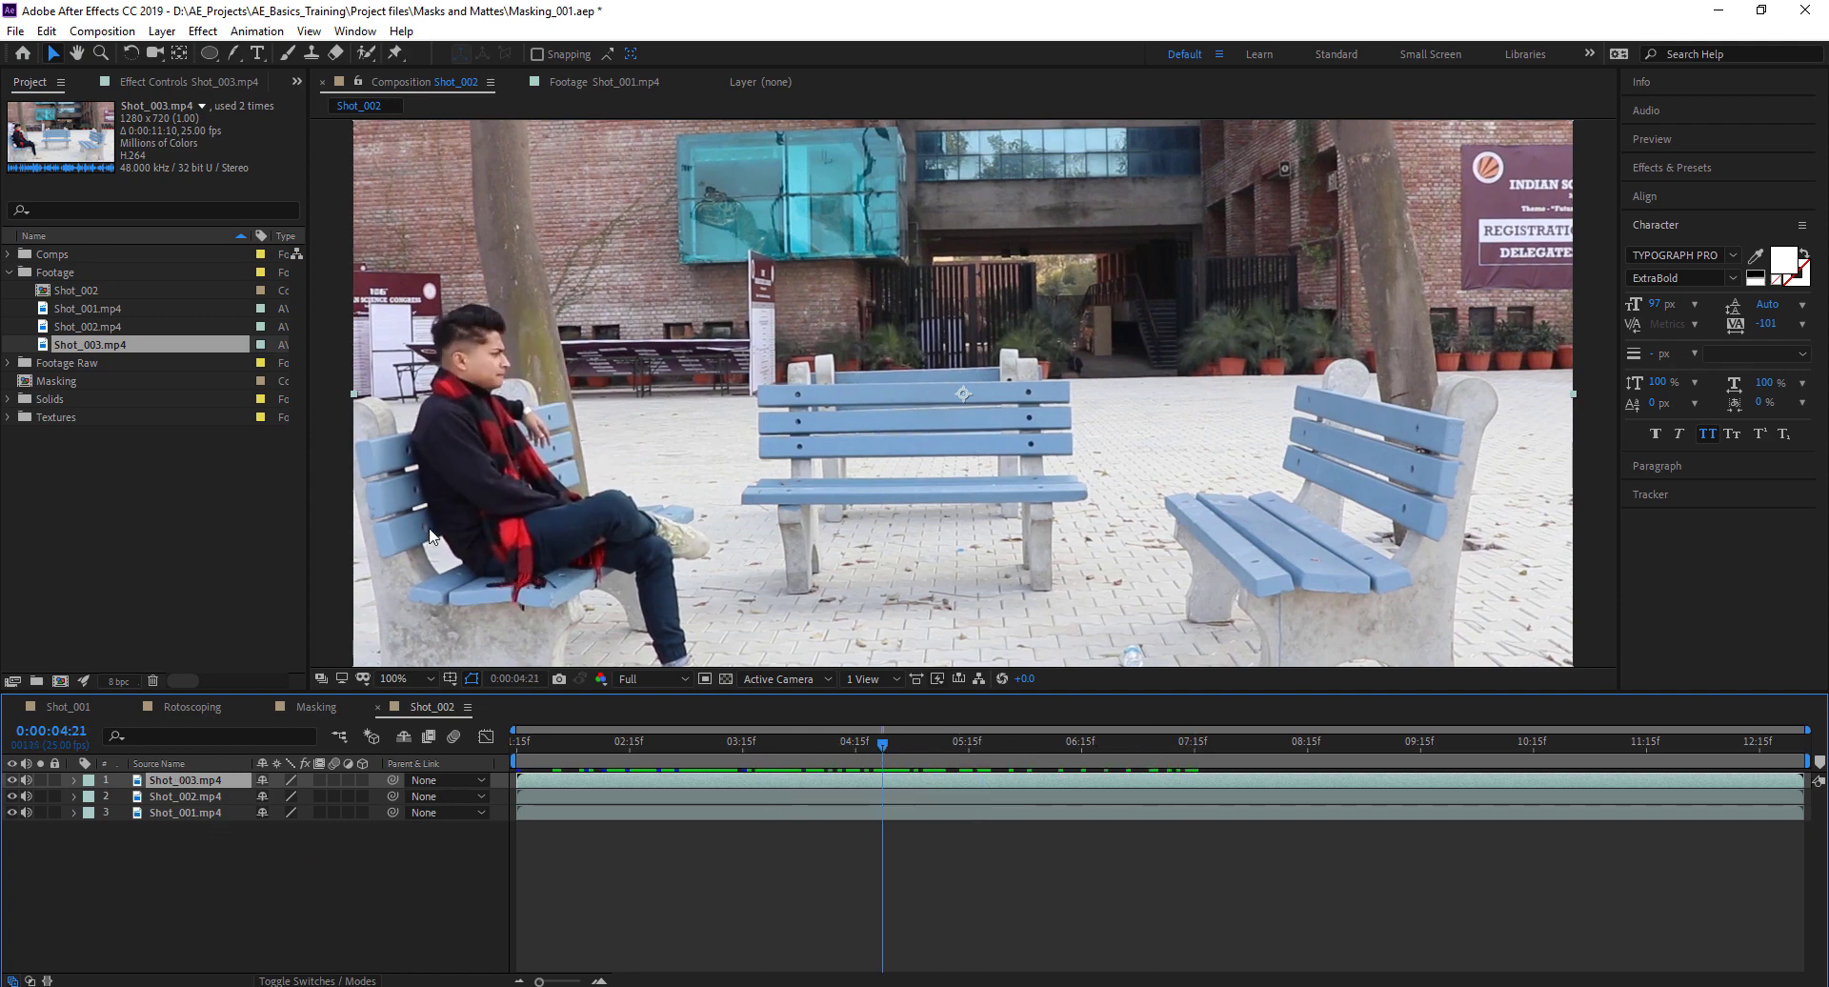
Choose the Rectangle Tool and preview through 0:00:09:04, zooming between 100% and 50%
left_click(205, 55)
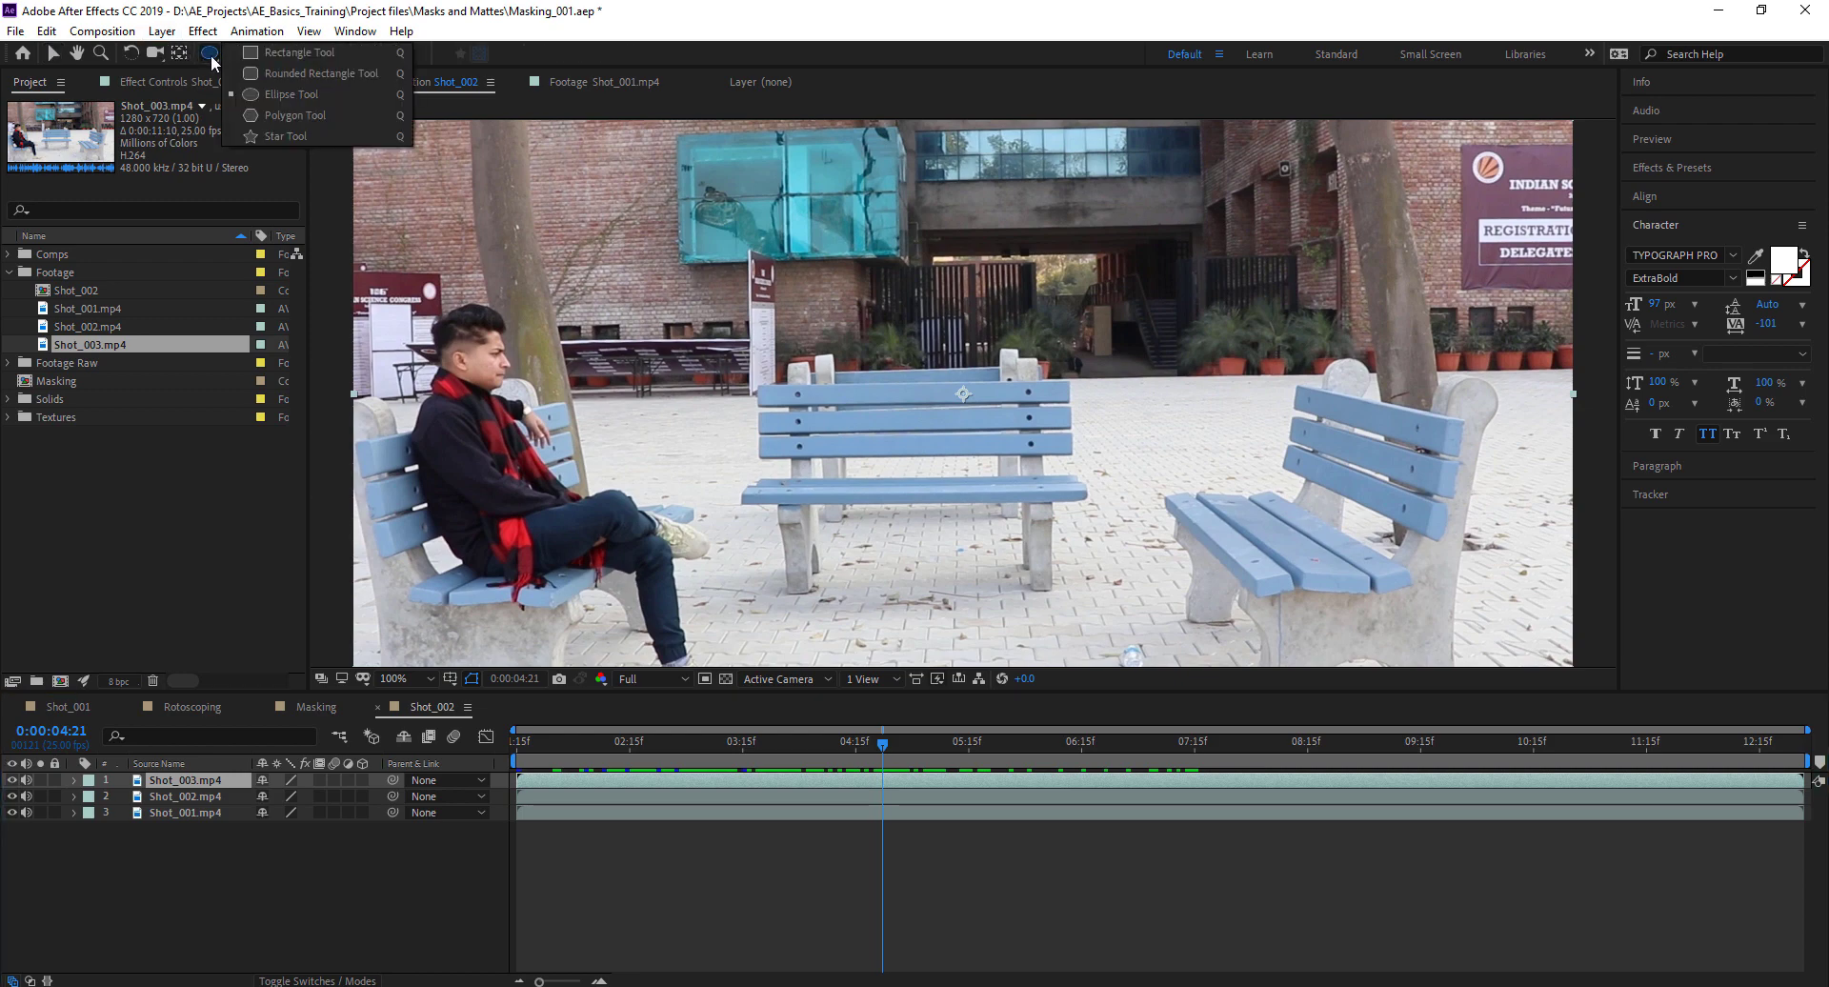
left_click(294, 54)
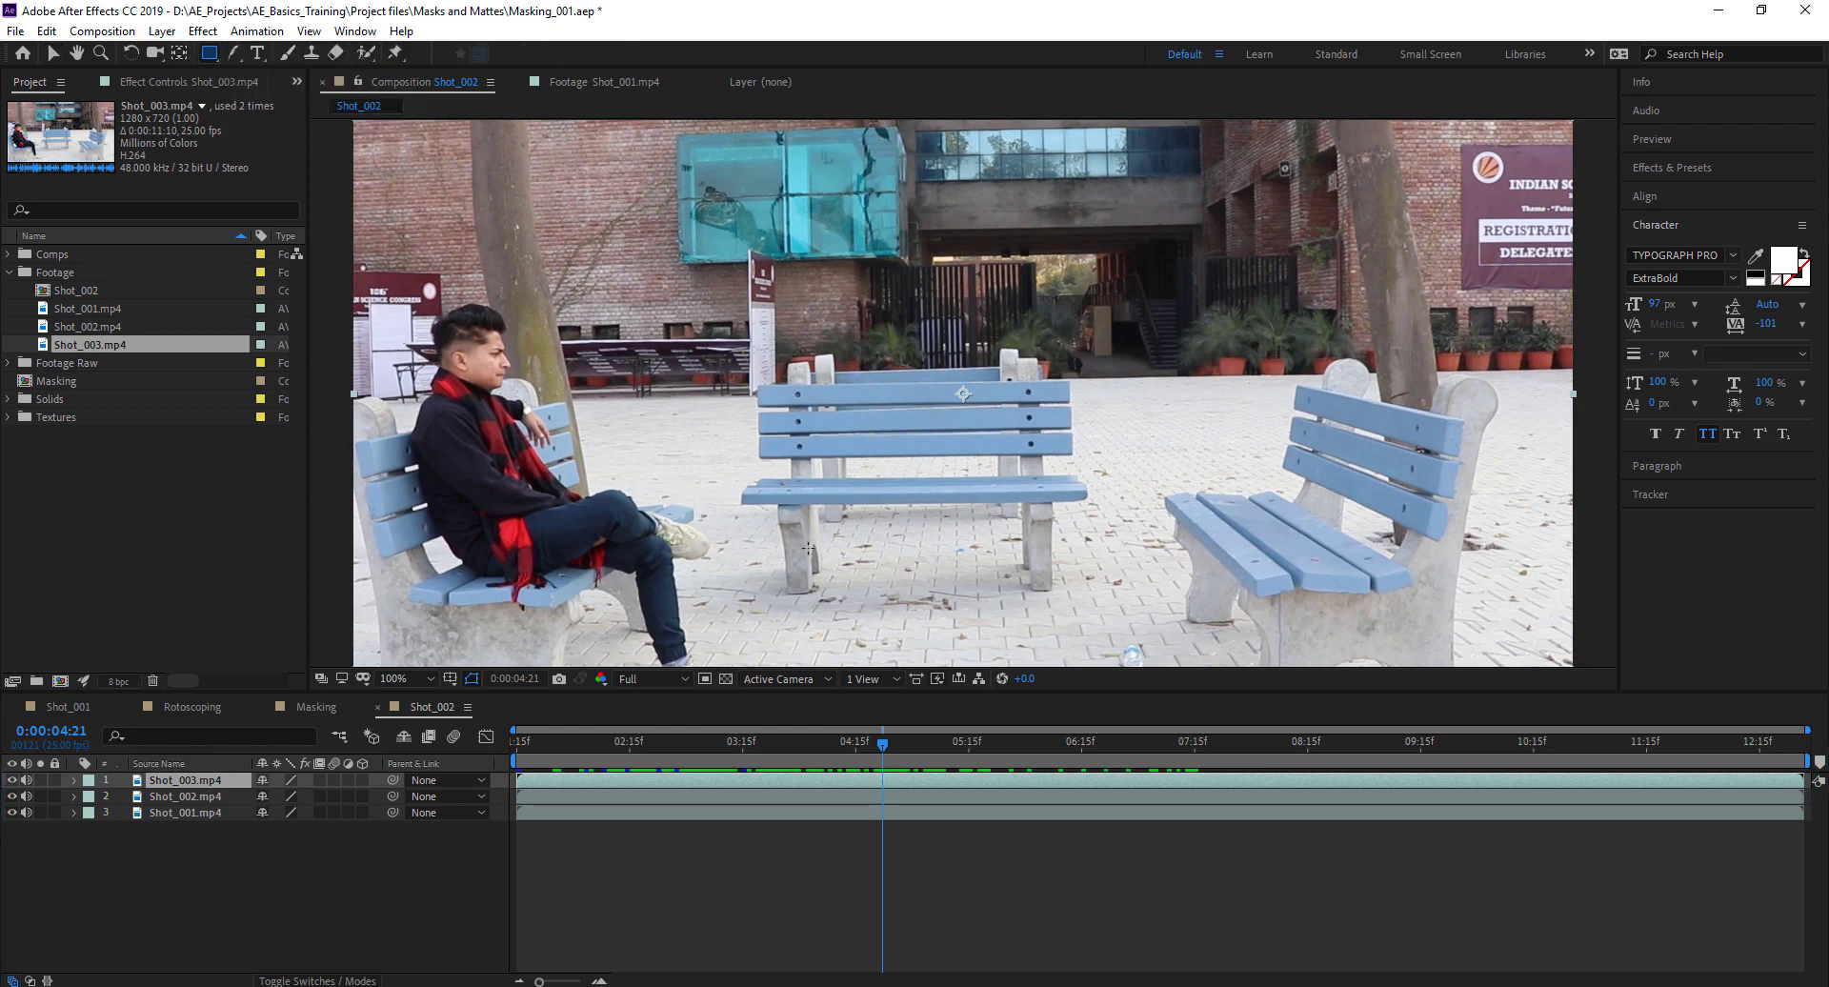
left_click(814, 750)
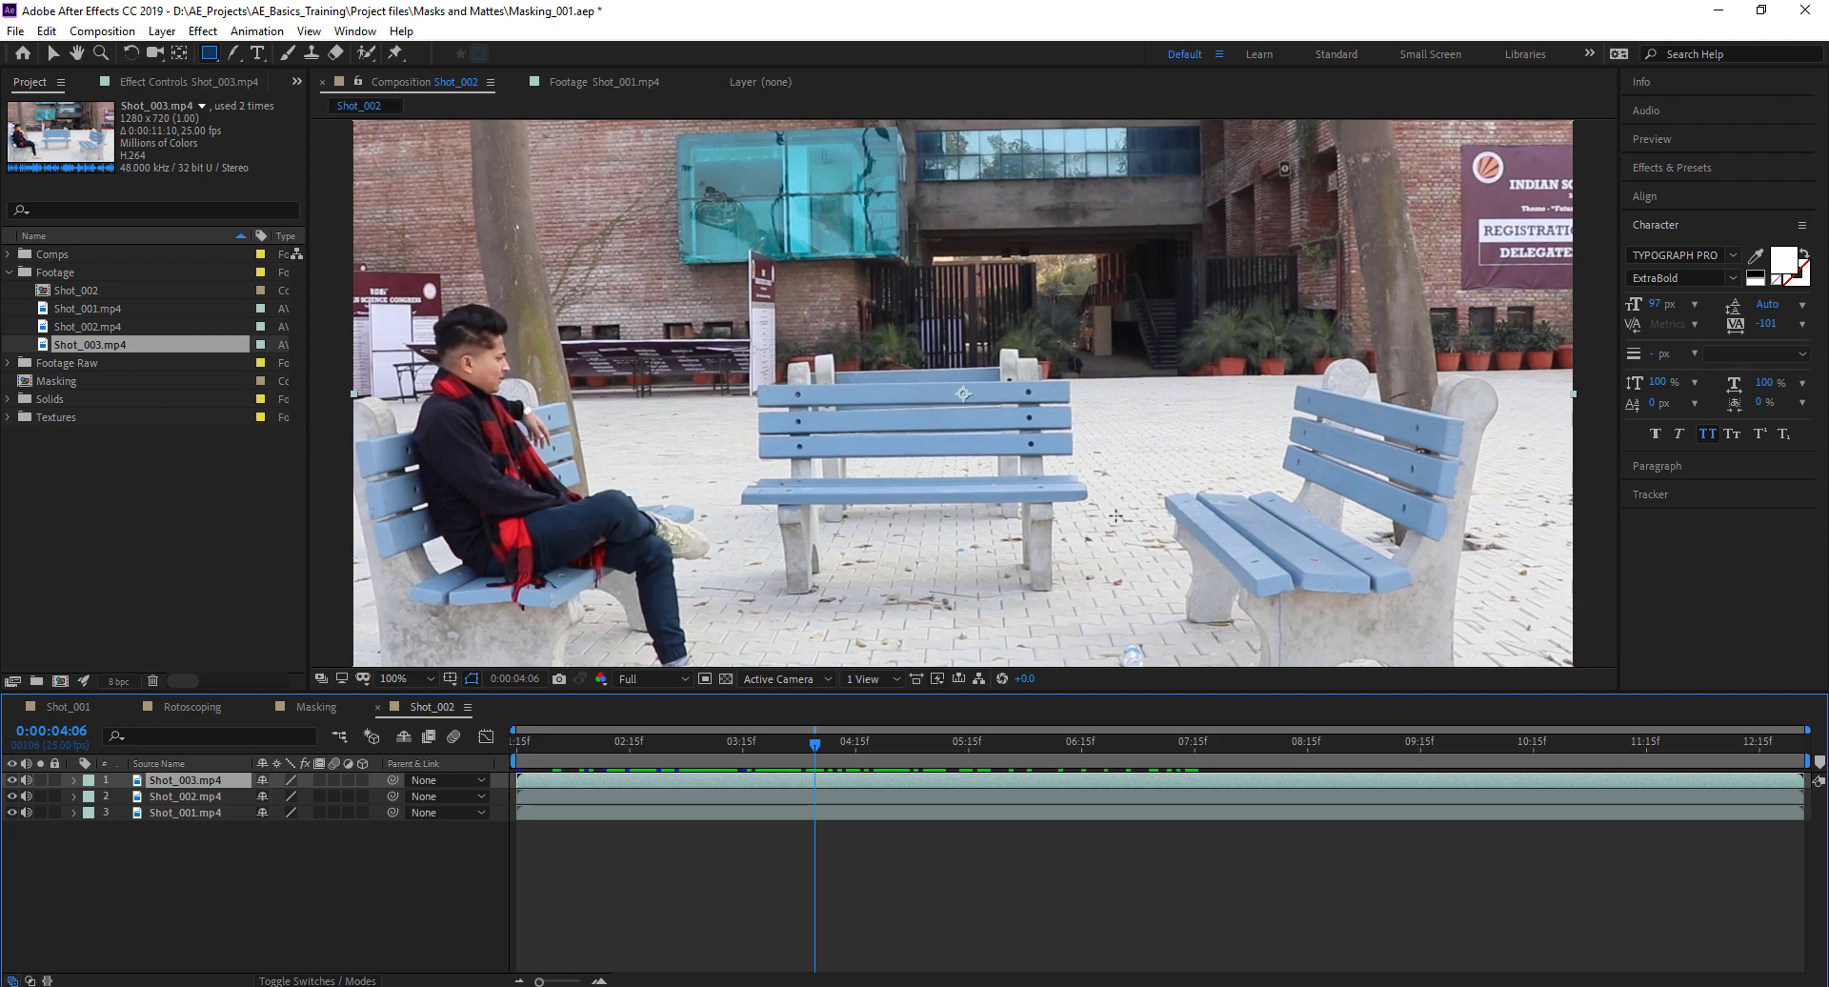
left_click_drag(890, 745, 806, 741)
scroll(534, 449, "down", 1)
key("period")
key("period")
left_click_drag(610, 742, 1123, 743)
key("comma")
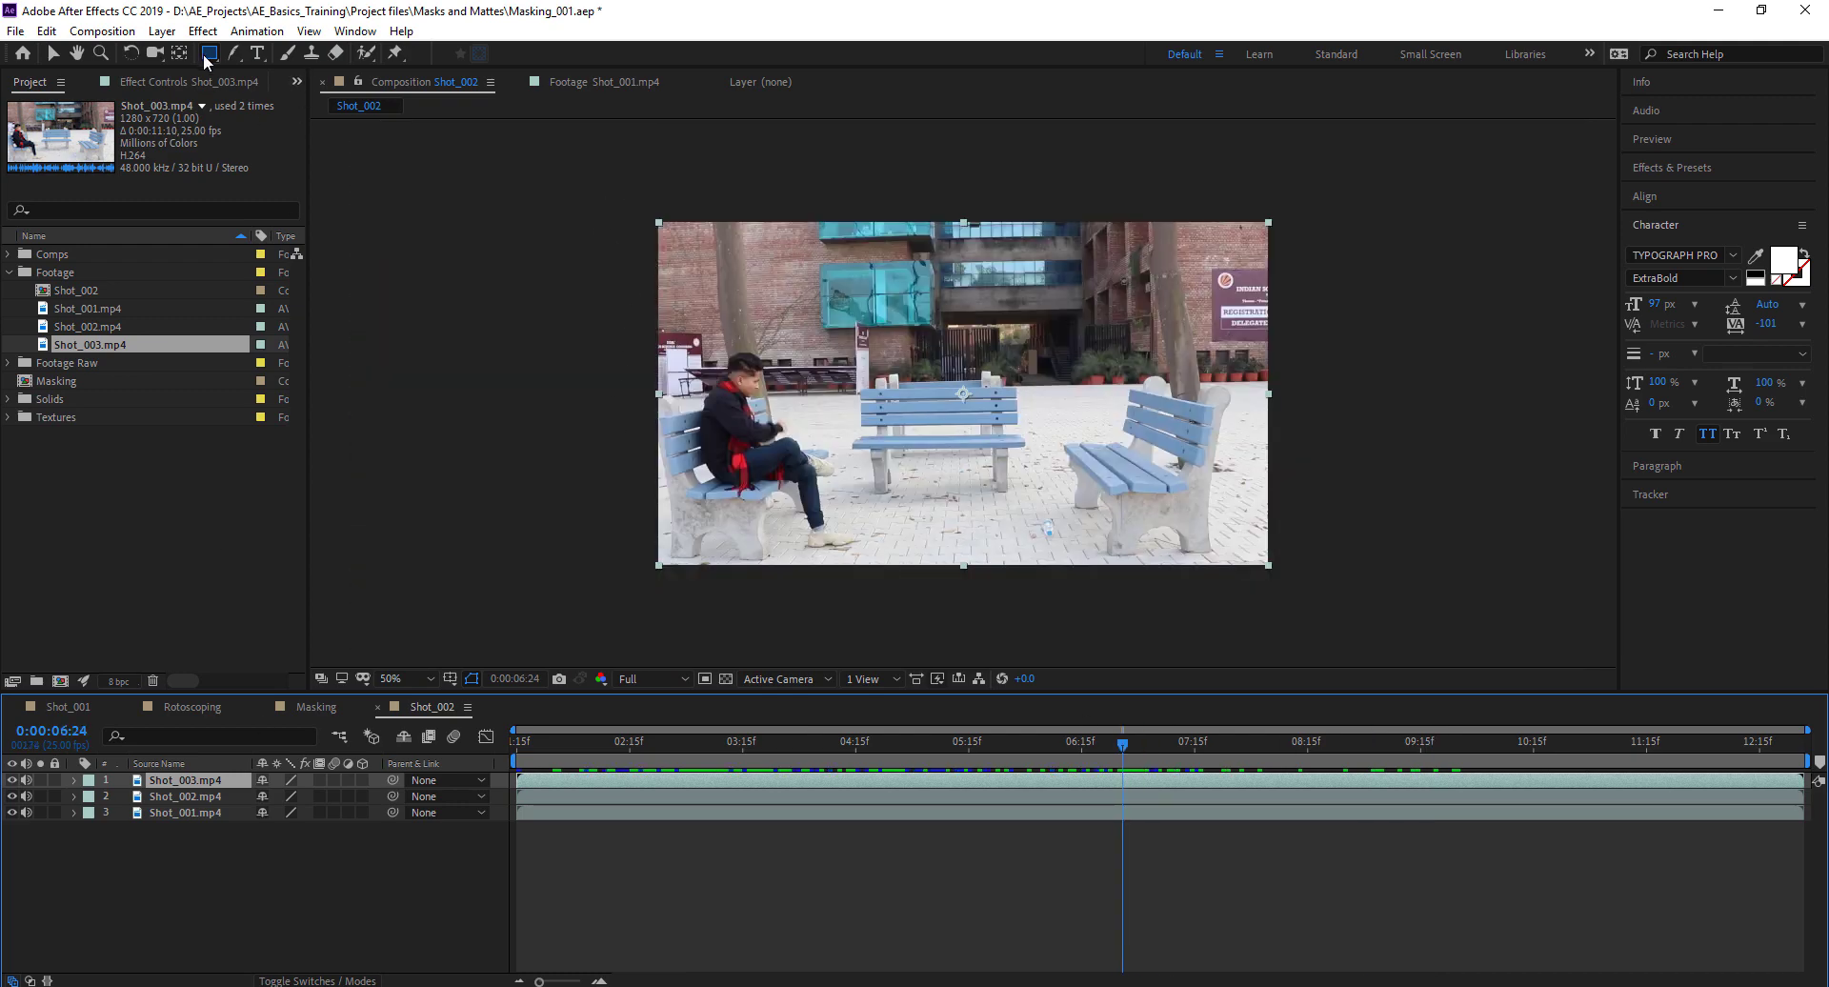
Draw a rectangle mask around the man on the left bench and pan in at 100%
left_click_drag(205, 60, 294, 60)
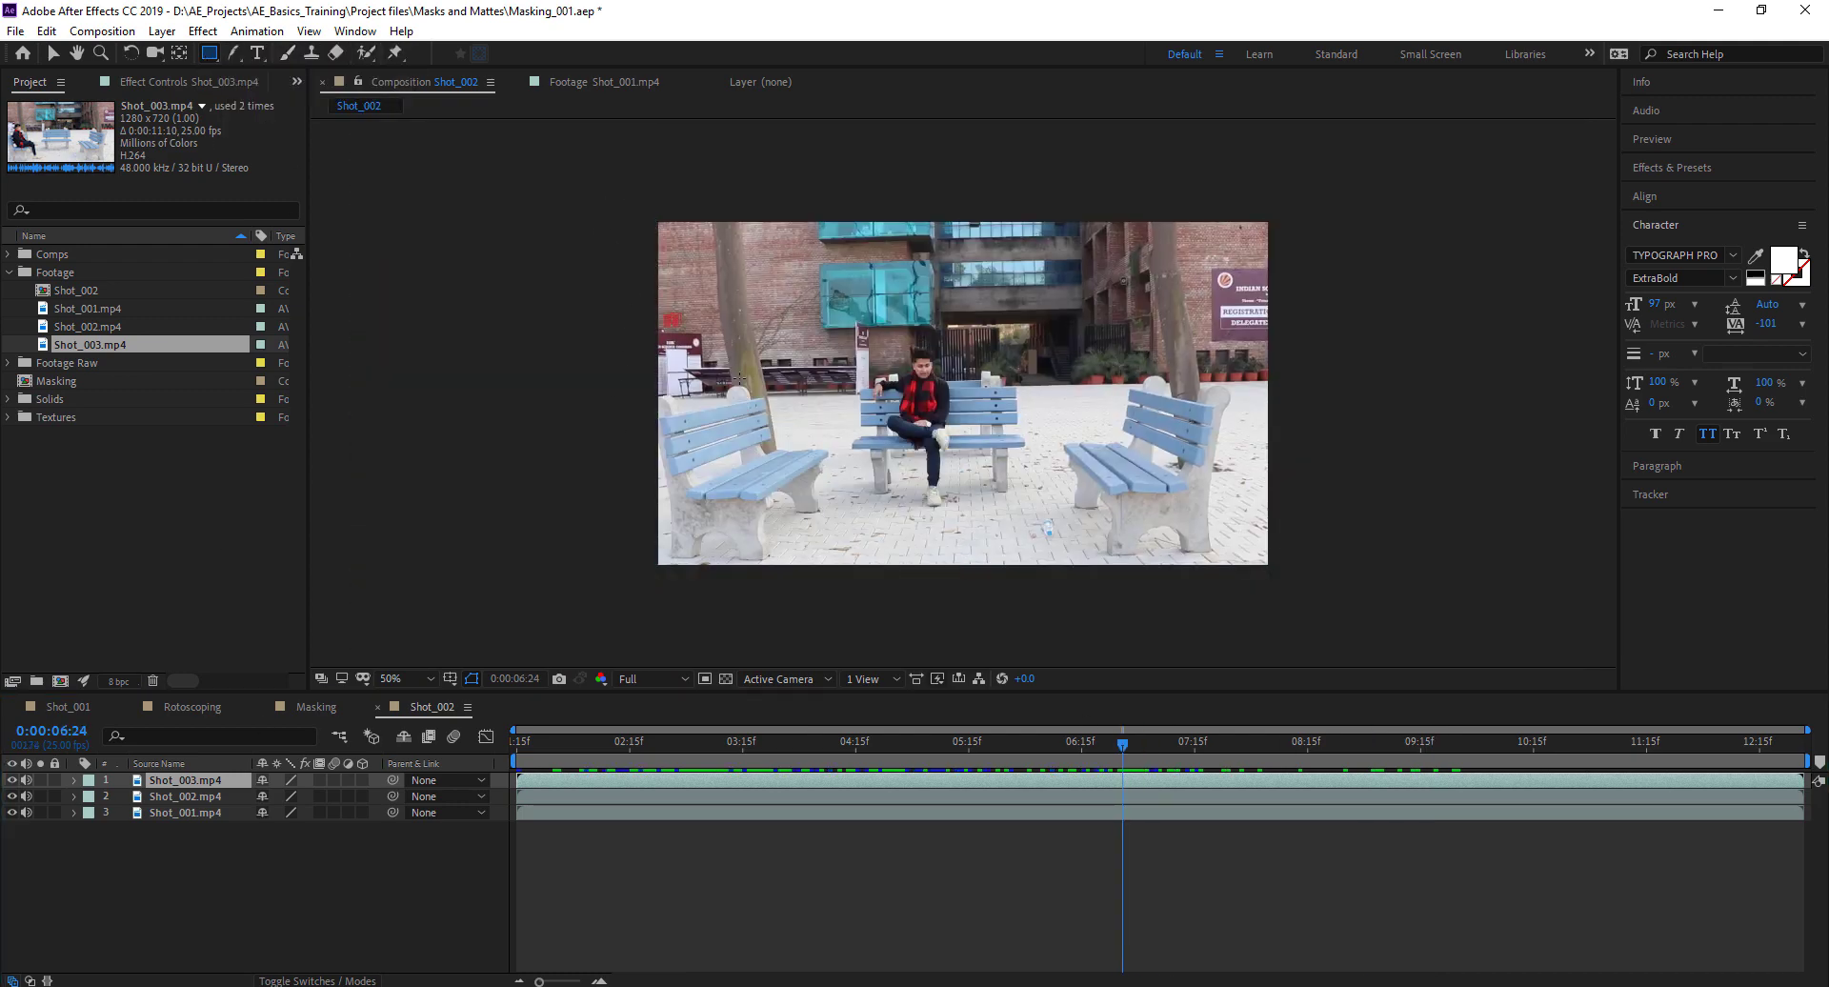
left_click_drag(666, 317, 872, 598)
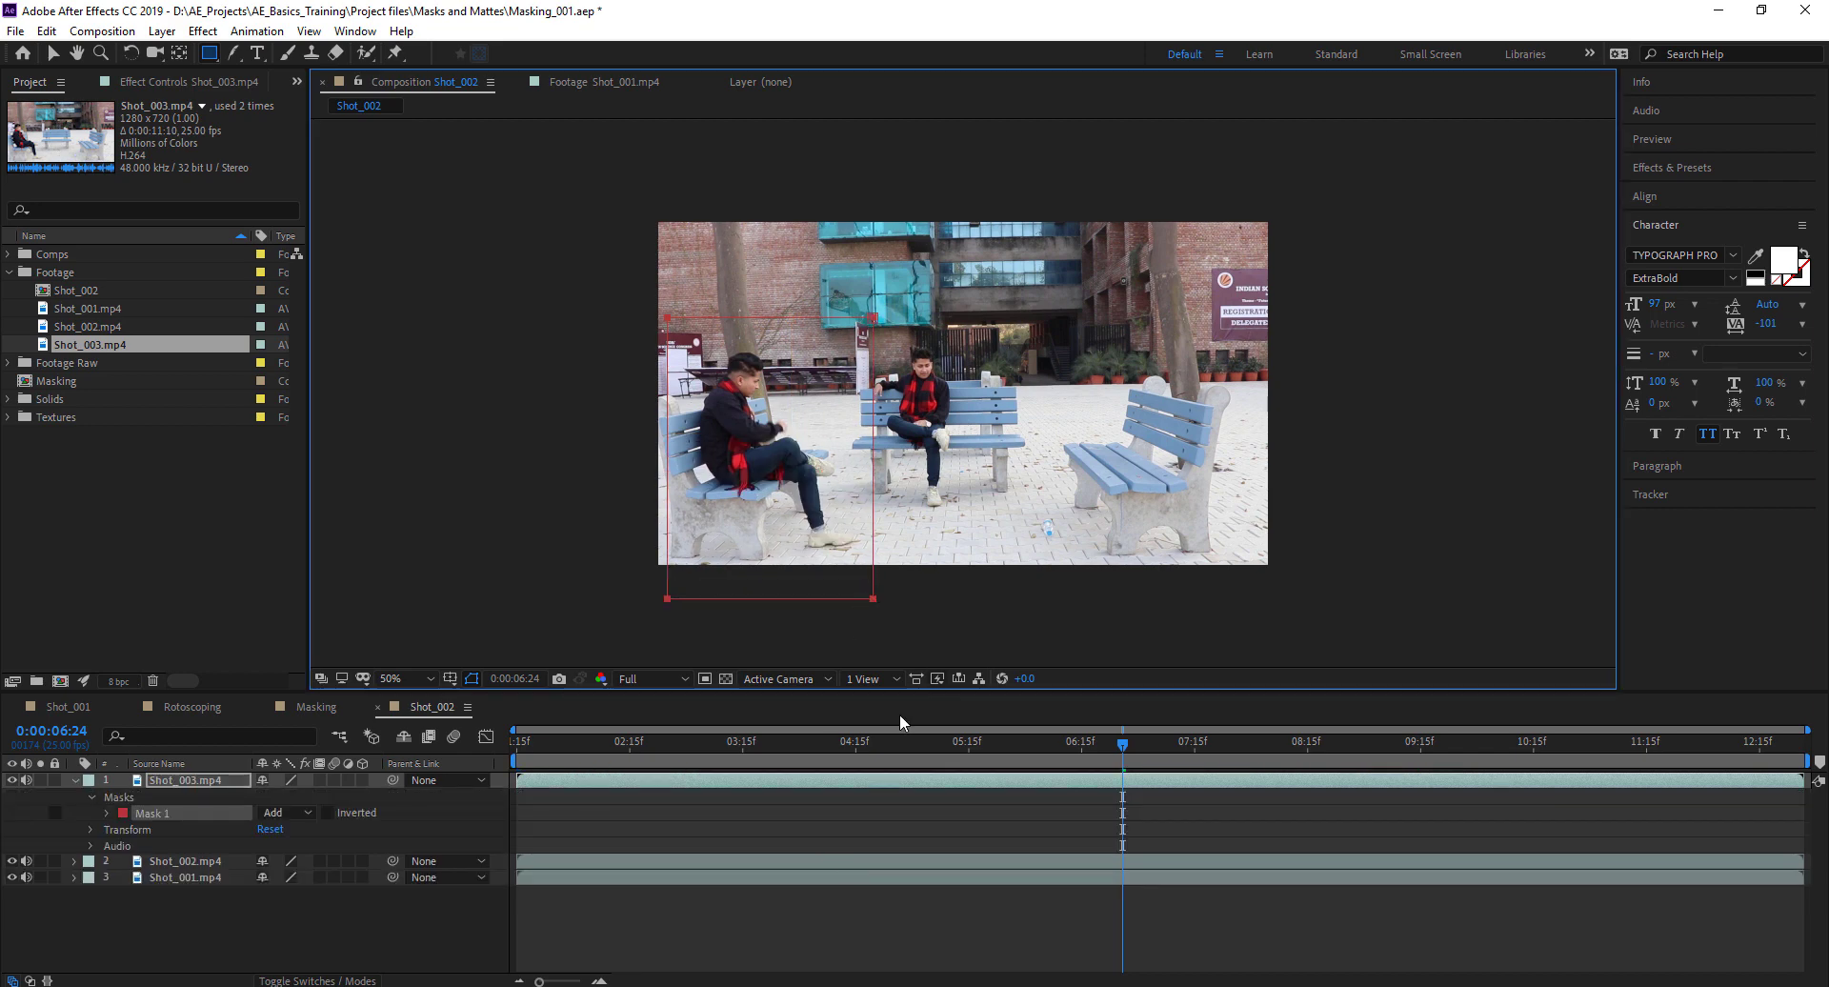
key("period")
key("space")
left_click_drag(710, 357, 785, 324)
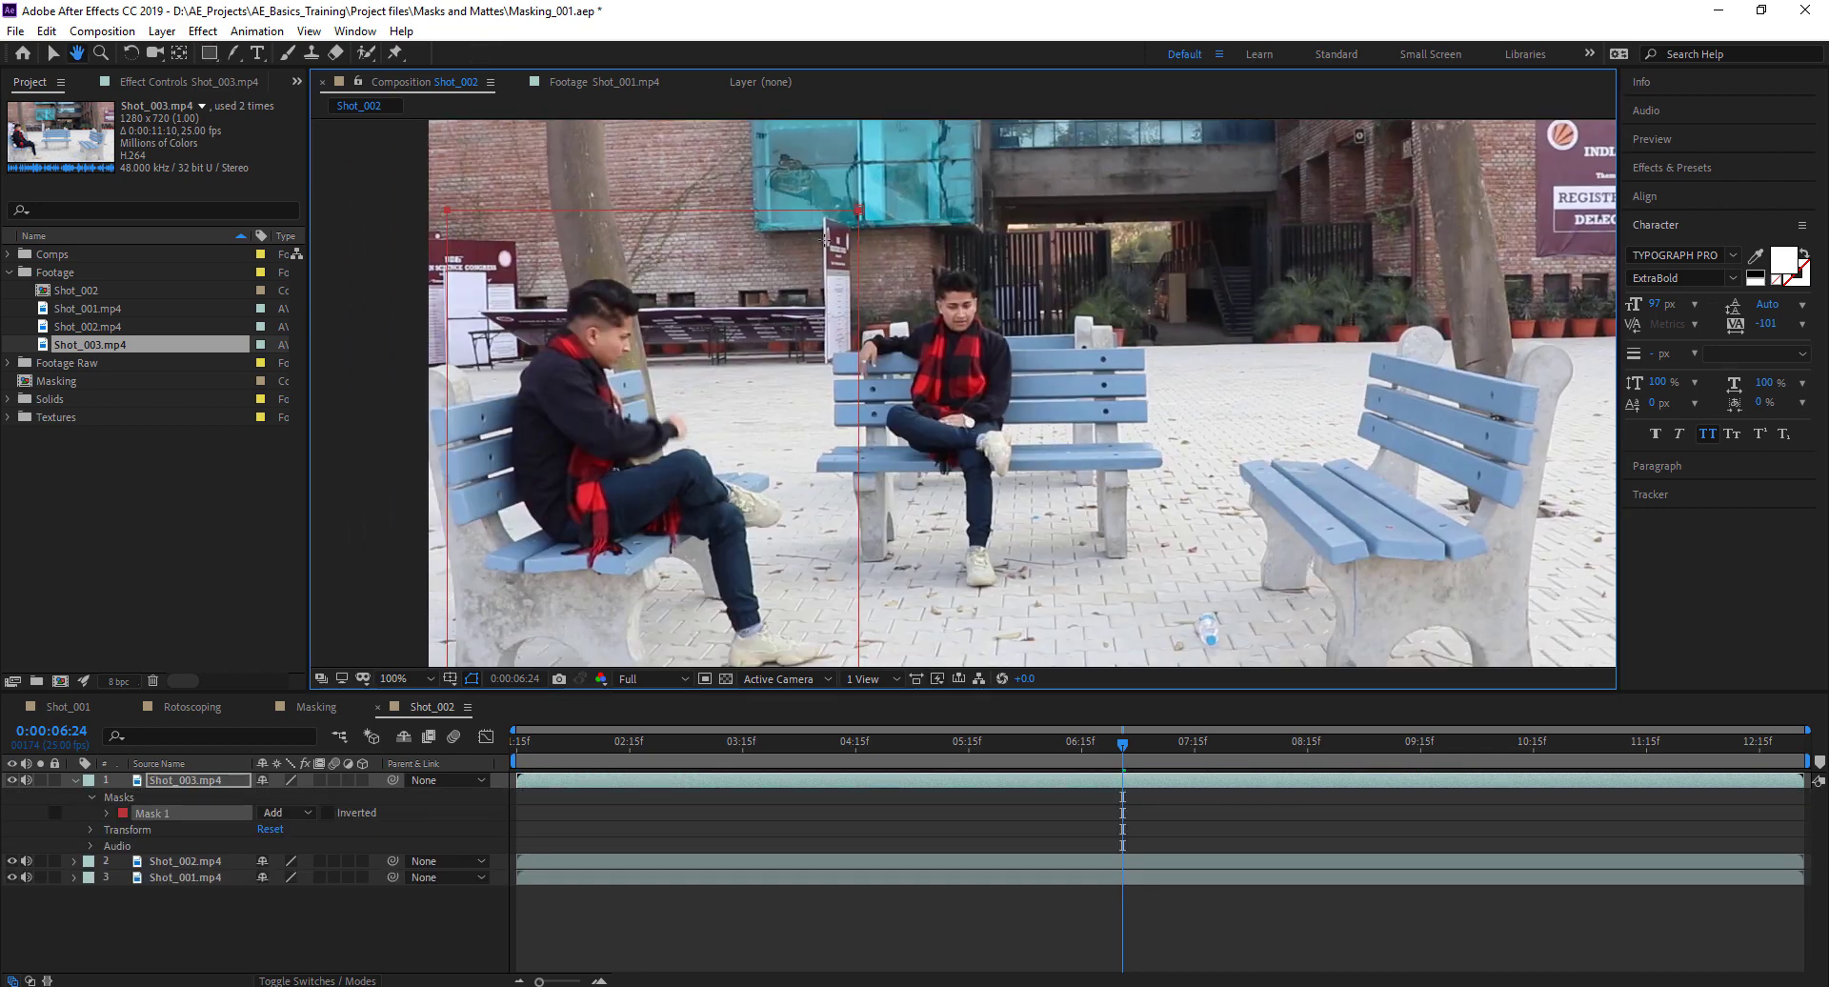
Slide the rectangular mask over the seated man, then delete it
left_click(51, 53)
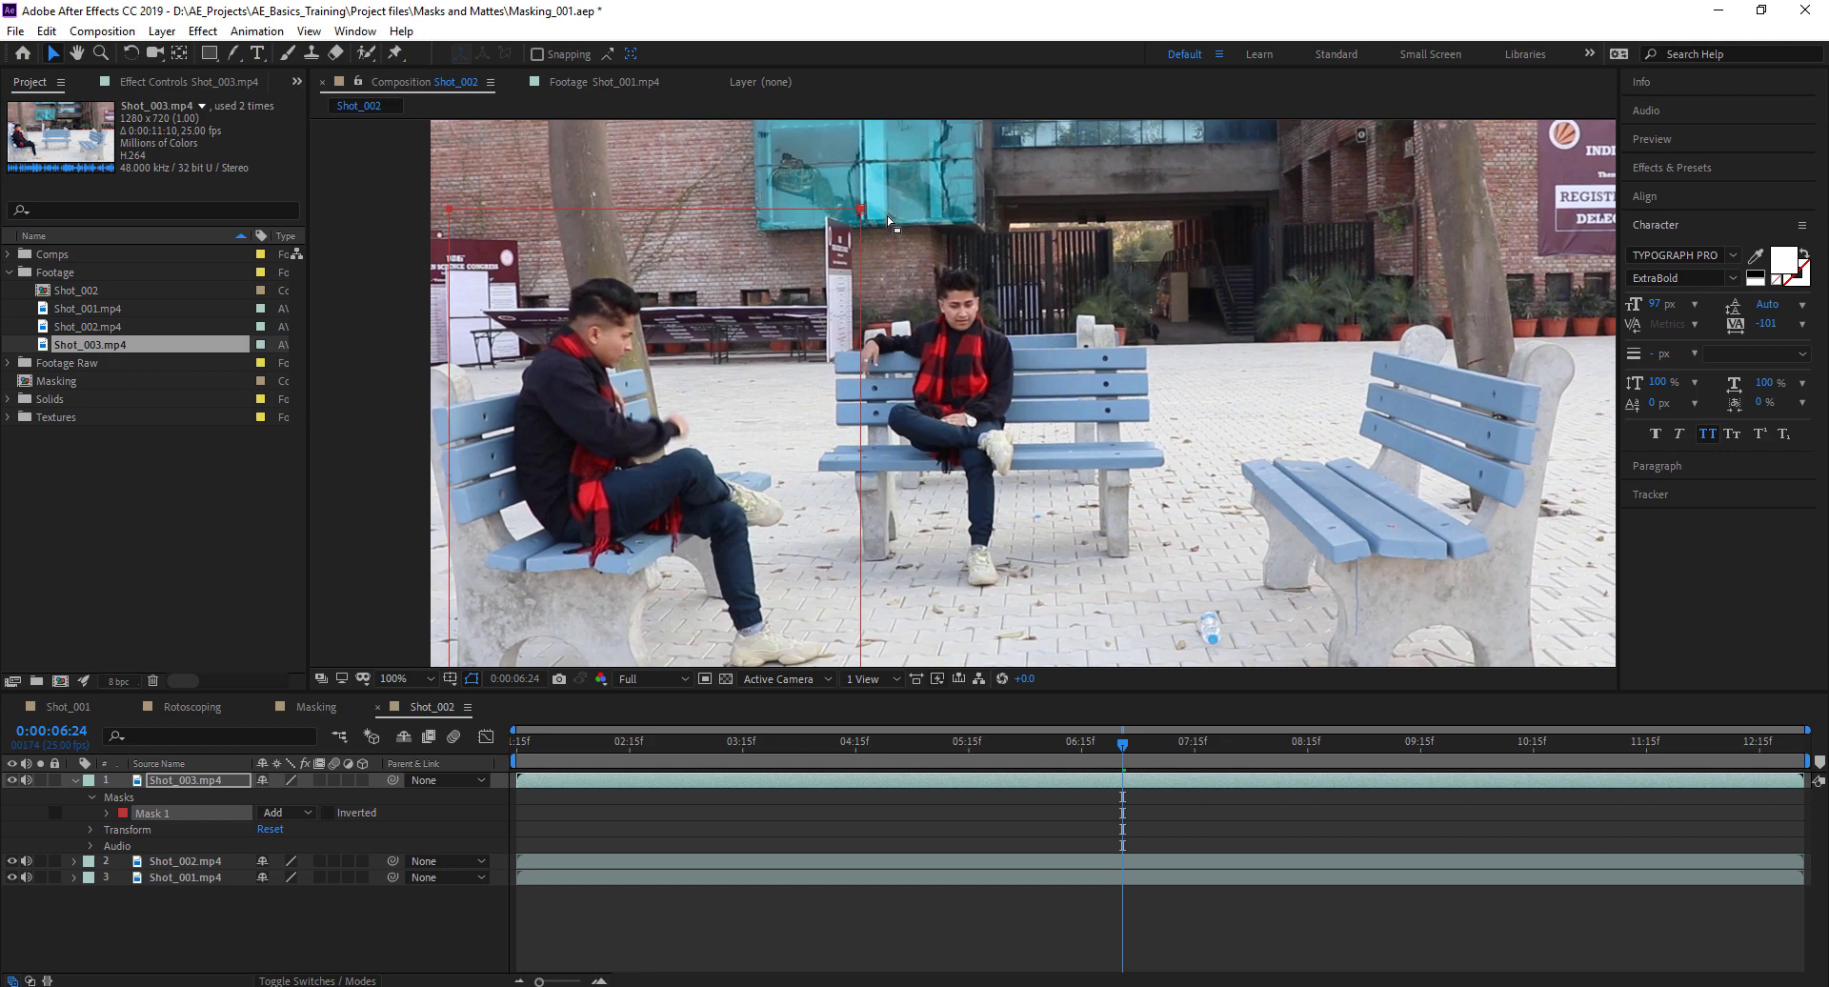
left_click_drag(860, 210, 773, 239)
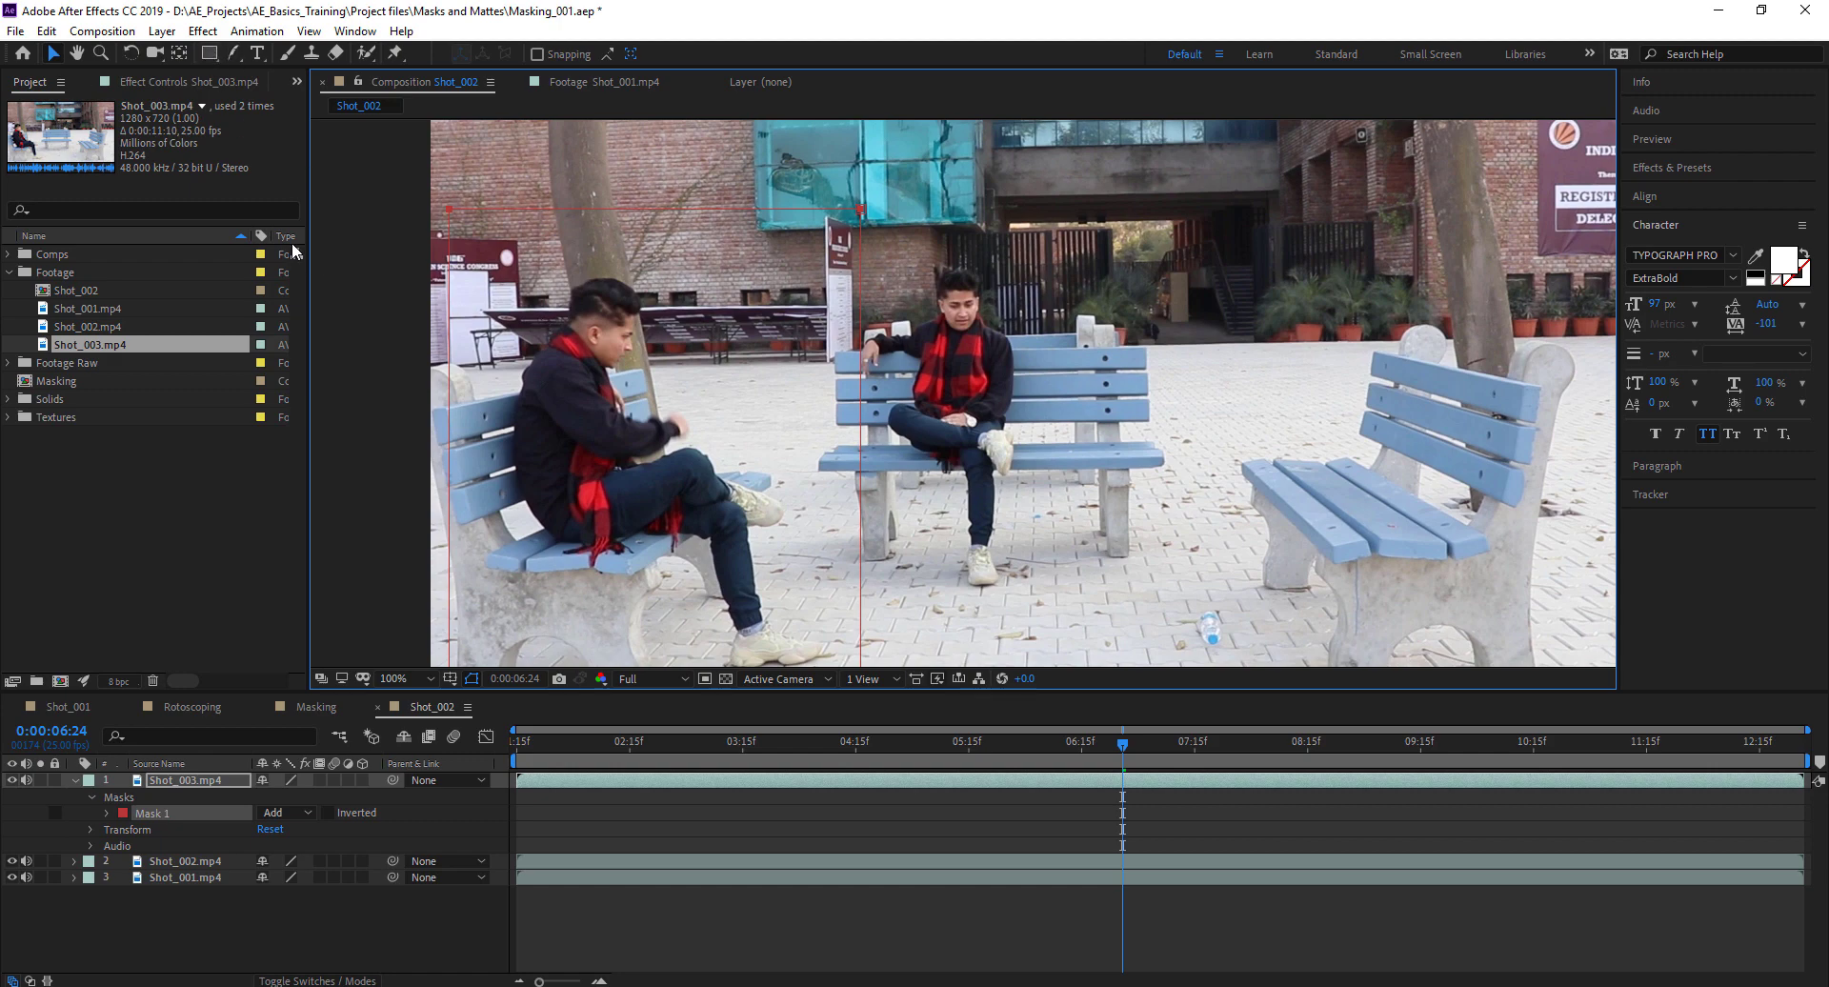
key("Delete")
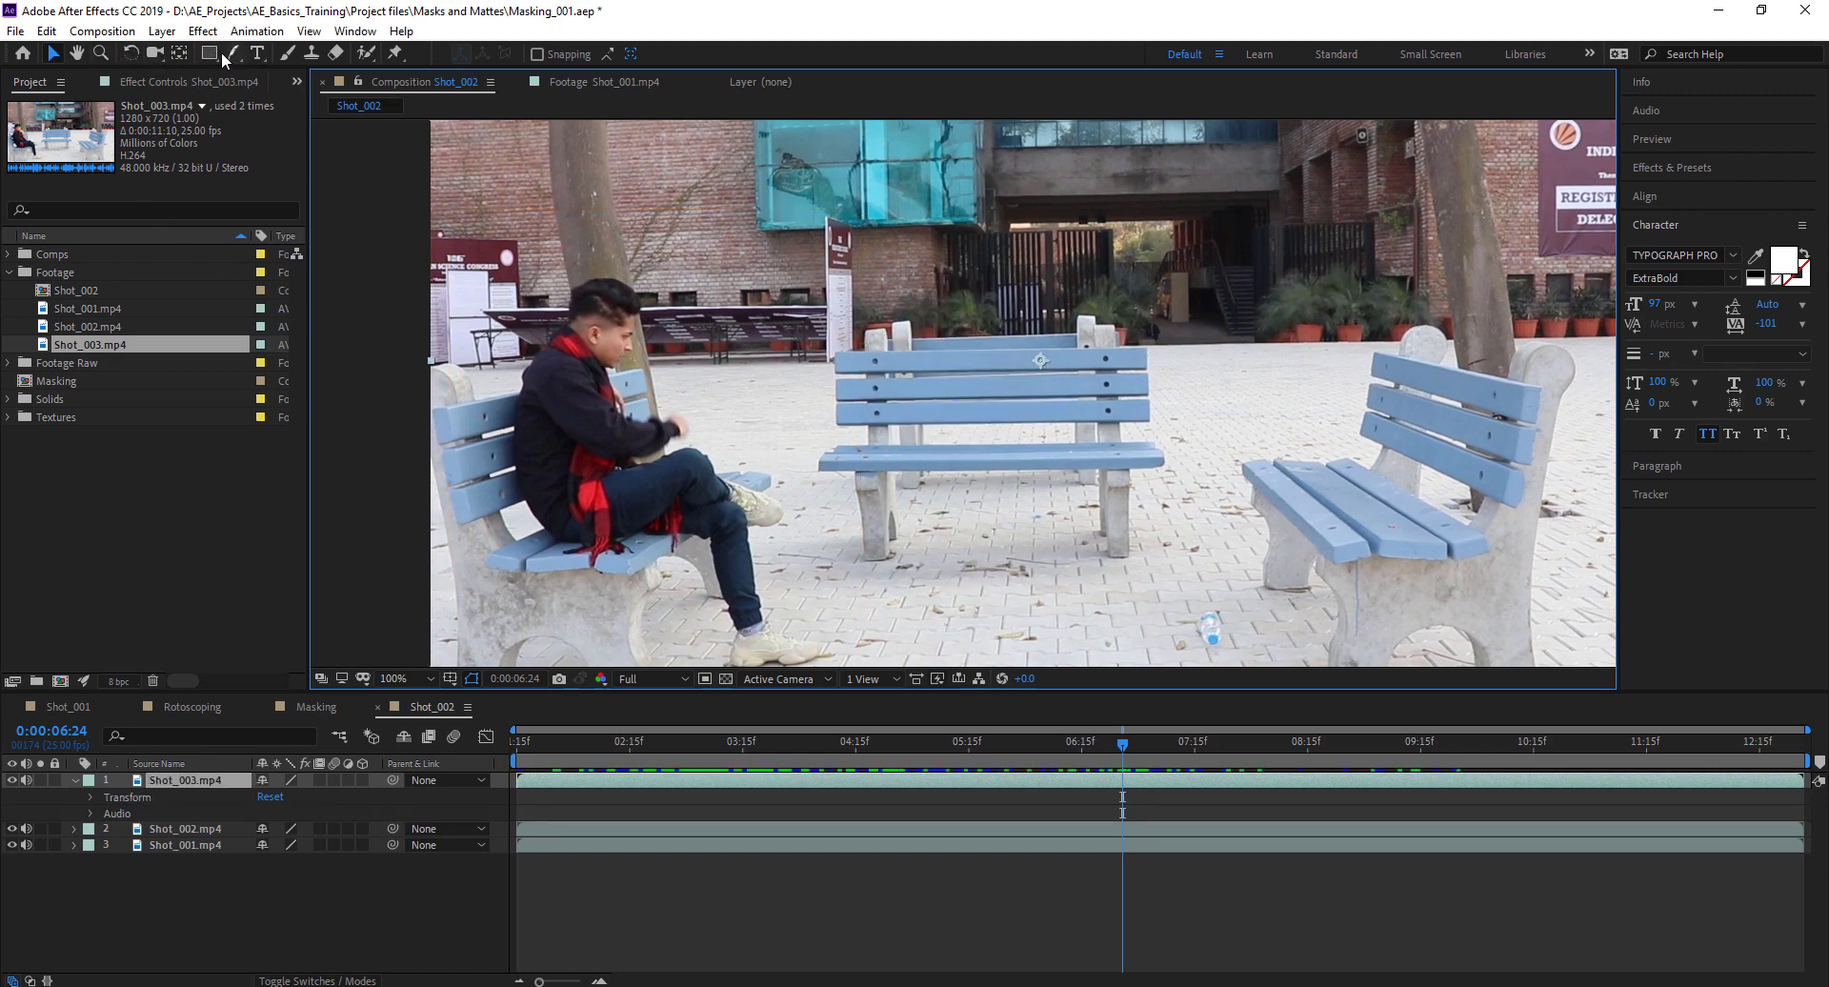
Switch to the Pen tool and place mask points down the right side of the left seated man
left_click_drag(232, 53, 289, 67)
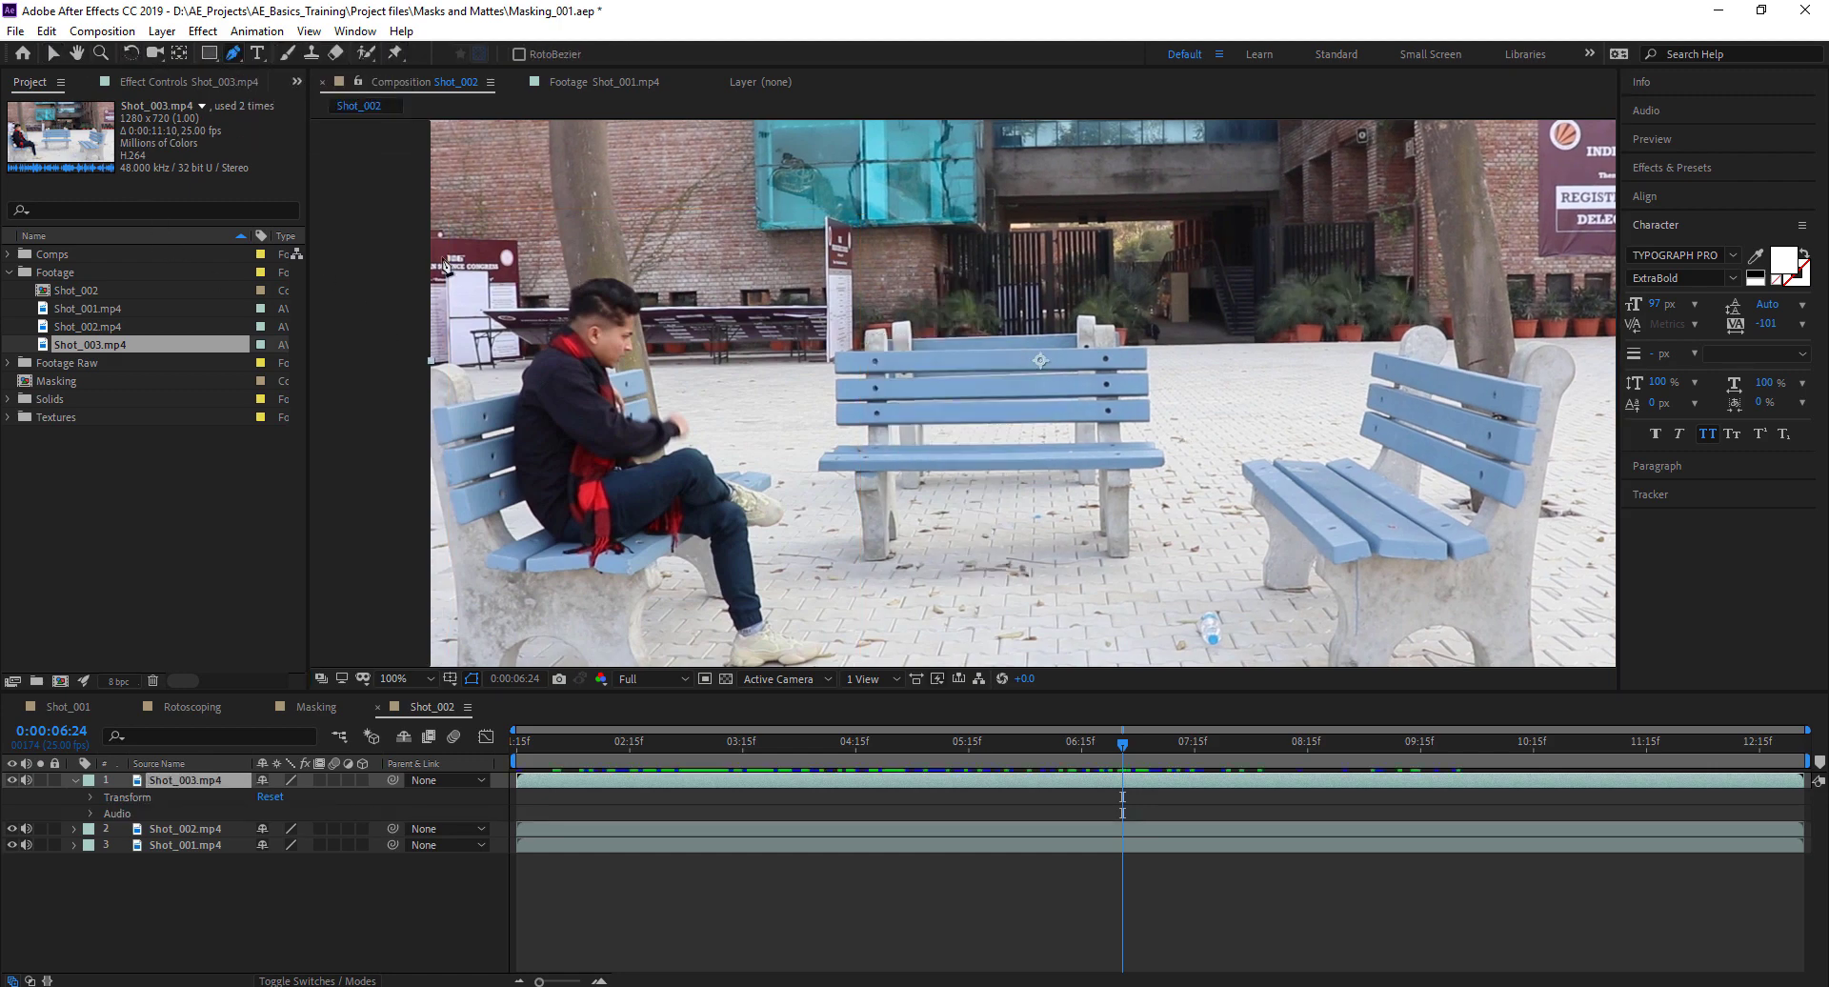
left_click_drag(568, 227, 581, 226)
left_click_drag(653, 232, 701, 286)
left_click_drag(703, 334, 712, 393)
left_click_drag(734, 422, 768, 448)
left_click_drag(790, 474, 791, 482)
Extend the Shot_003 mask below the frame and up the left side, closing it on the first point
left_click_drag(777, 547, 663, 391)
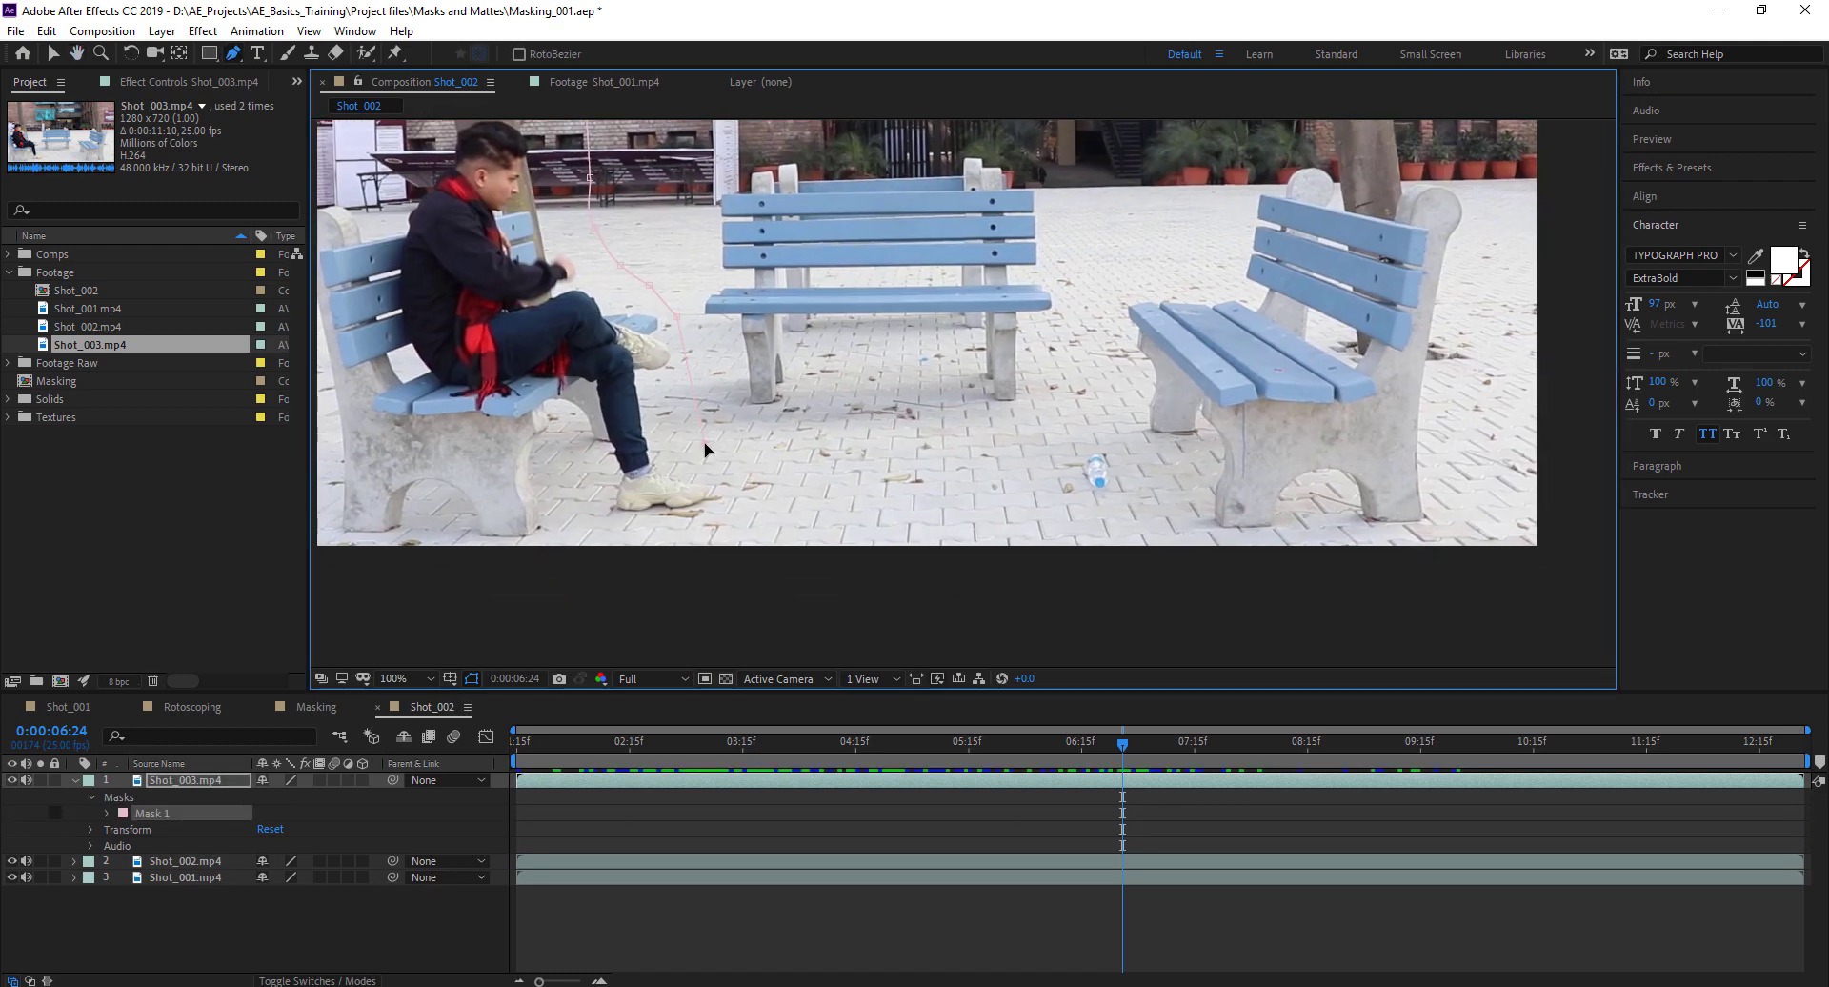
left_click_drag(745, 523, 719, 533)
left_click(632, 565)
left_click(570, 584)
left_click_drag(505, 488, 865, 542)
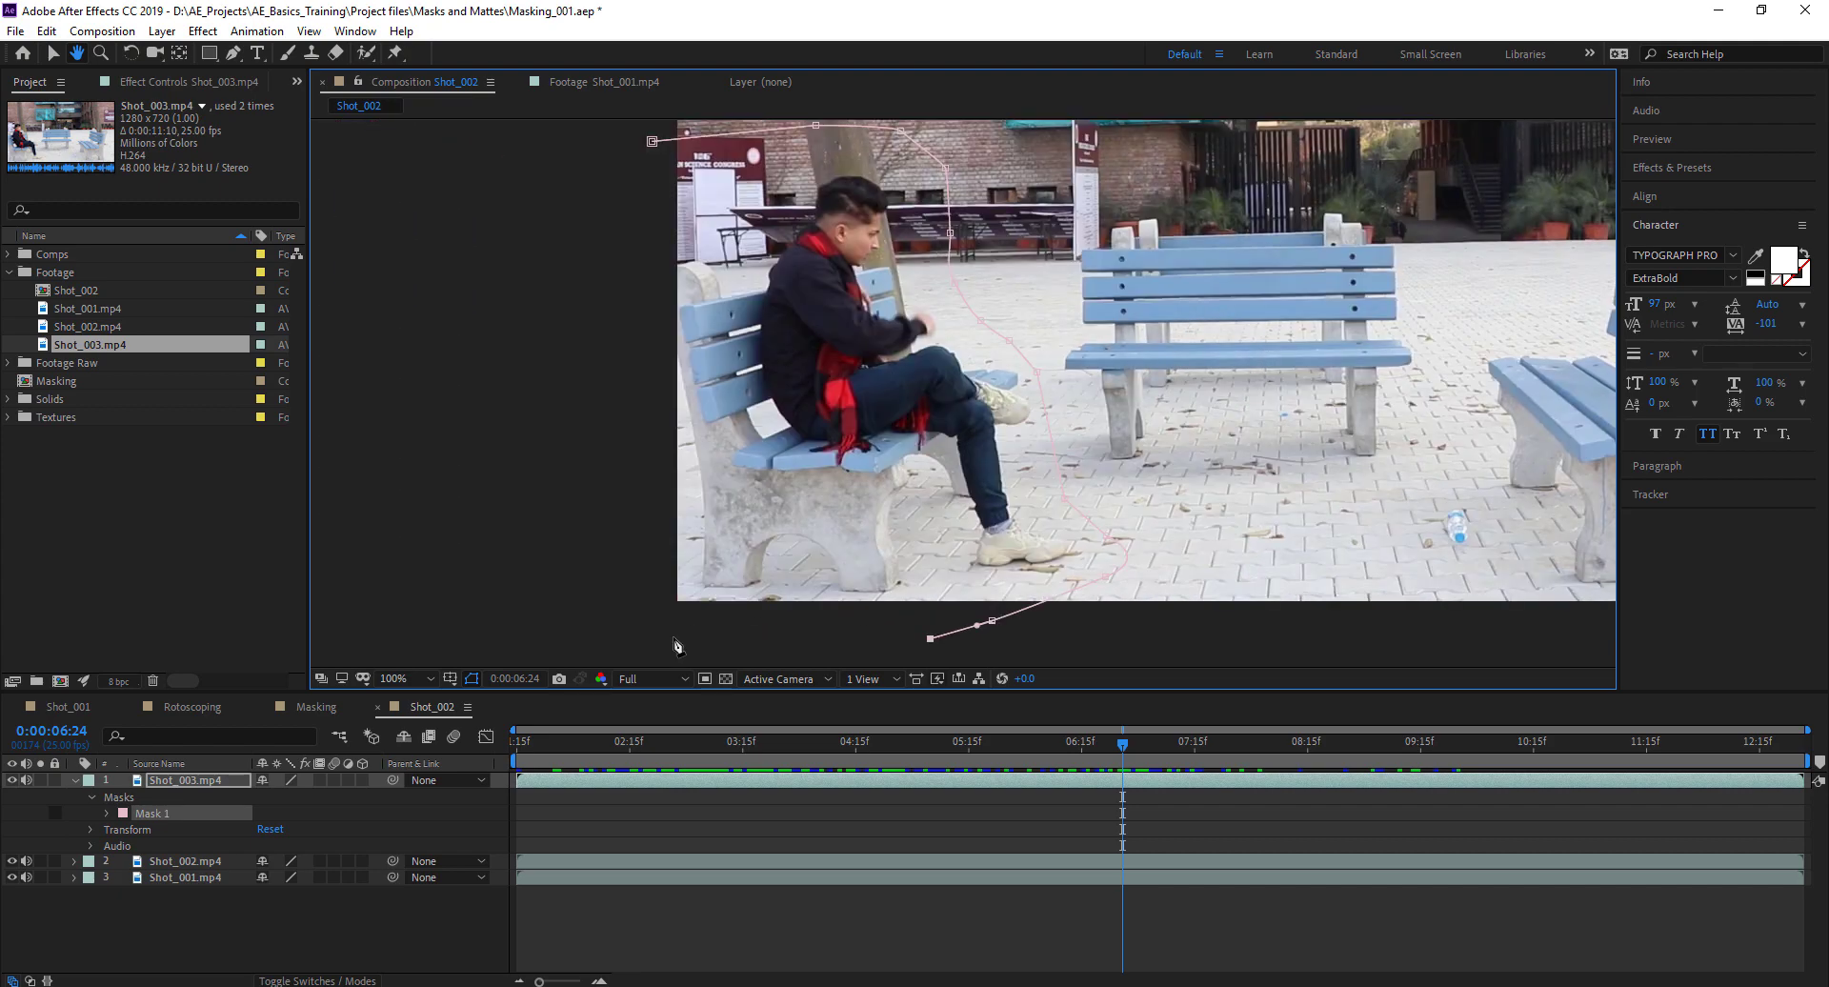
left_click(605, 624)
left_click(604, 444)
left_click(615, 271)
left_click(650, 143)
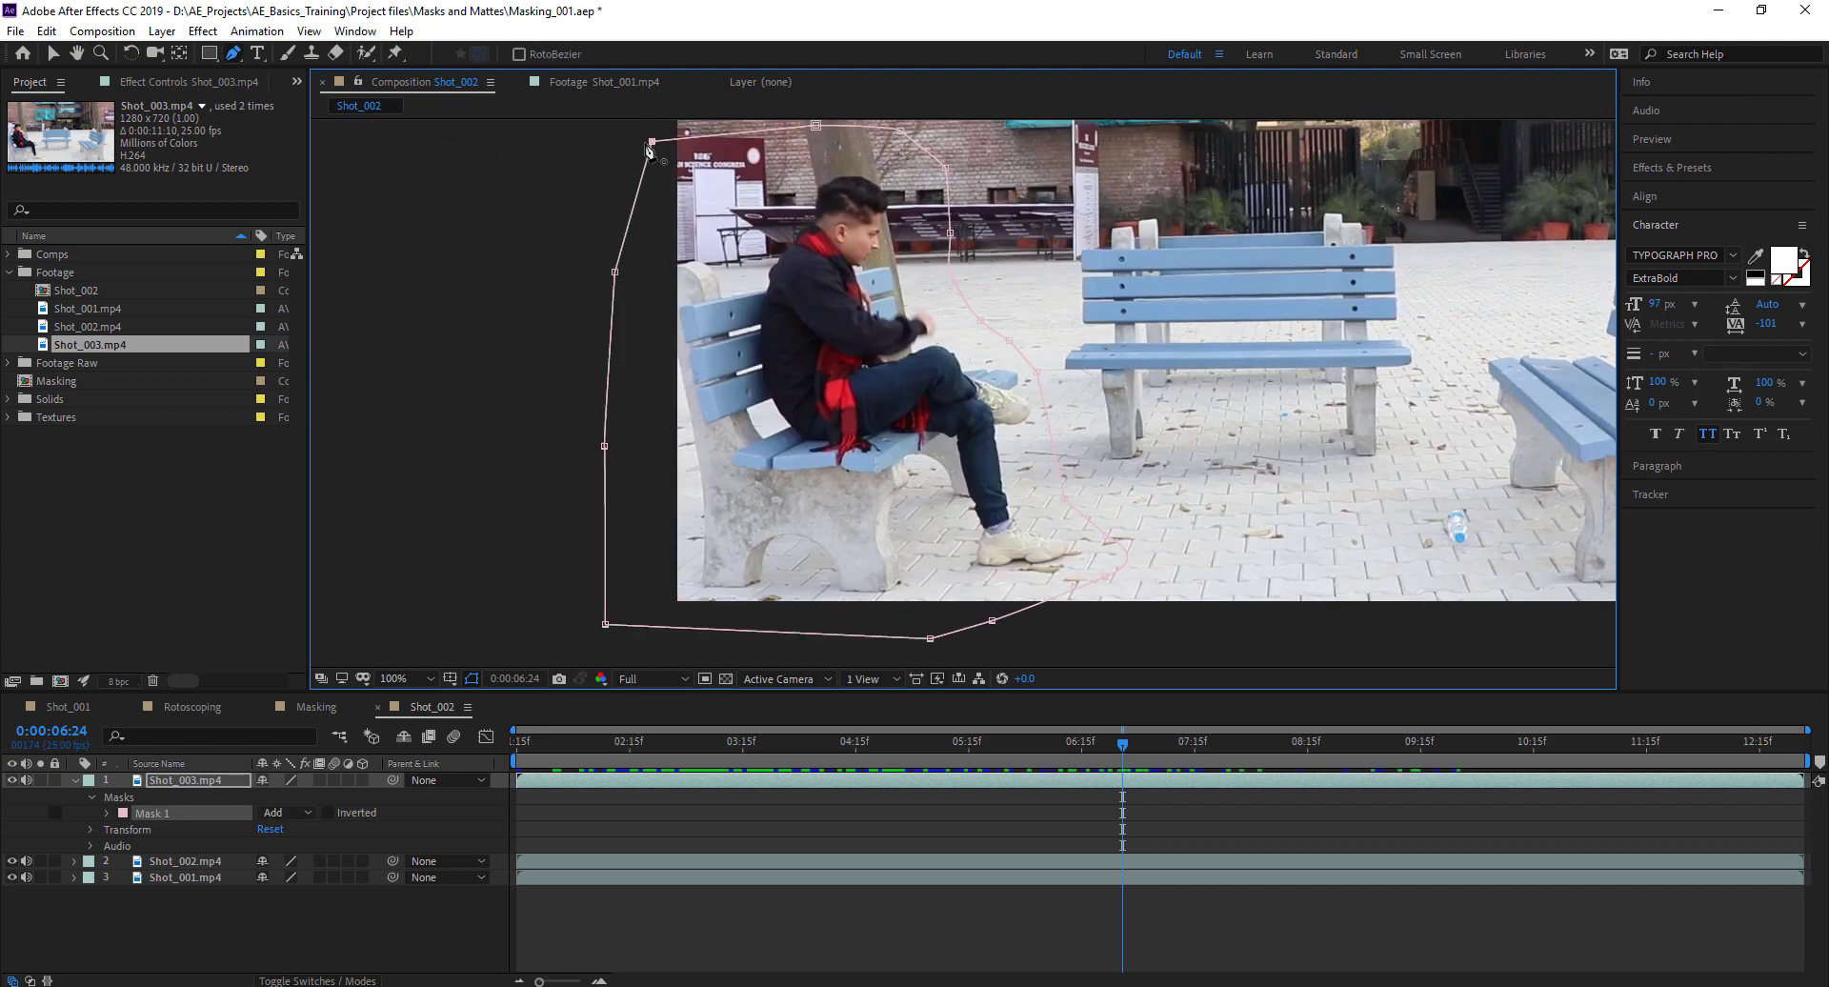
left_click_drag(805, 410, 693, 440)
Select Shot_002.mp4 and draw a closed Pen mask around the middle man
left_click(643, 950)
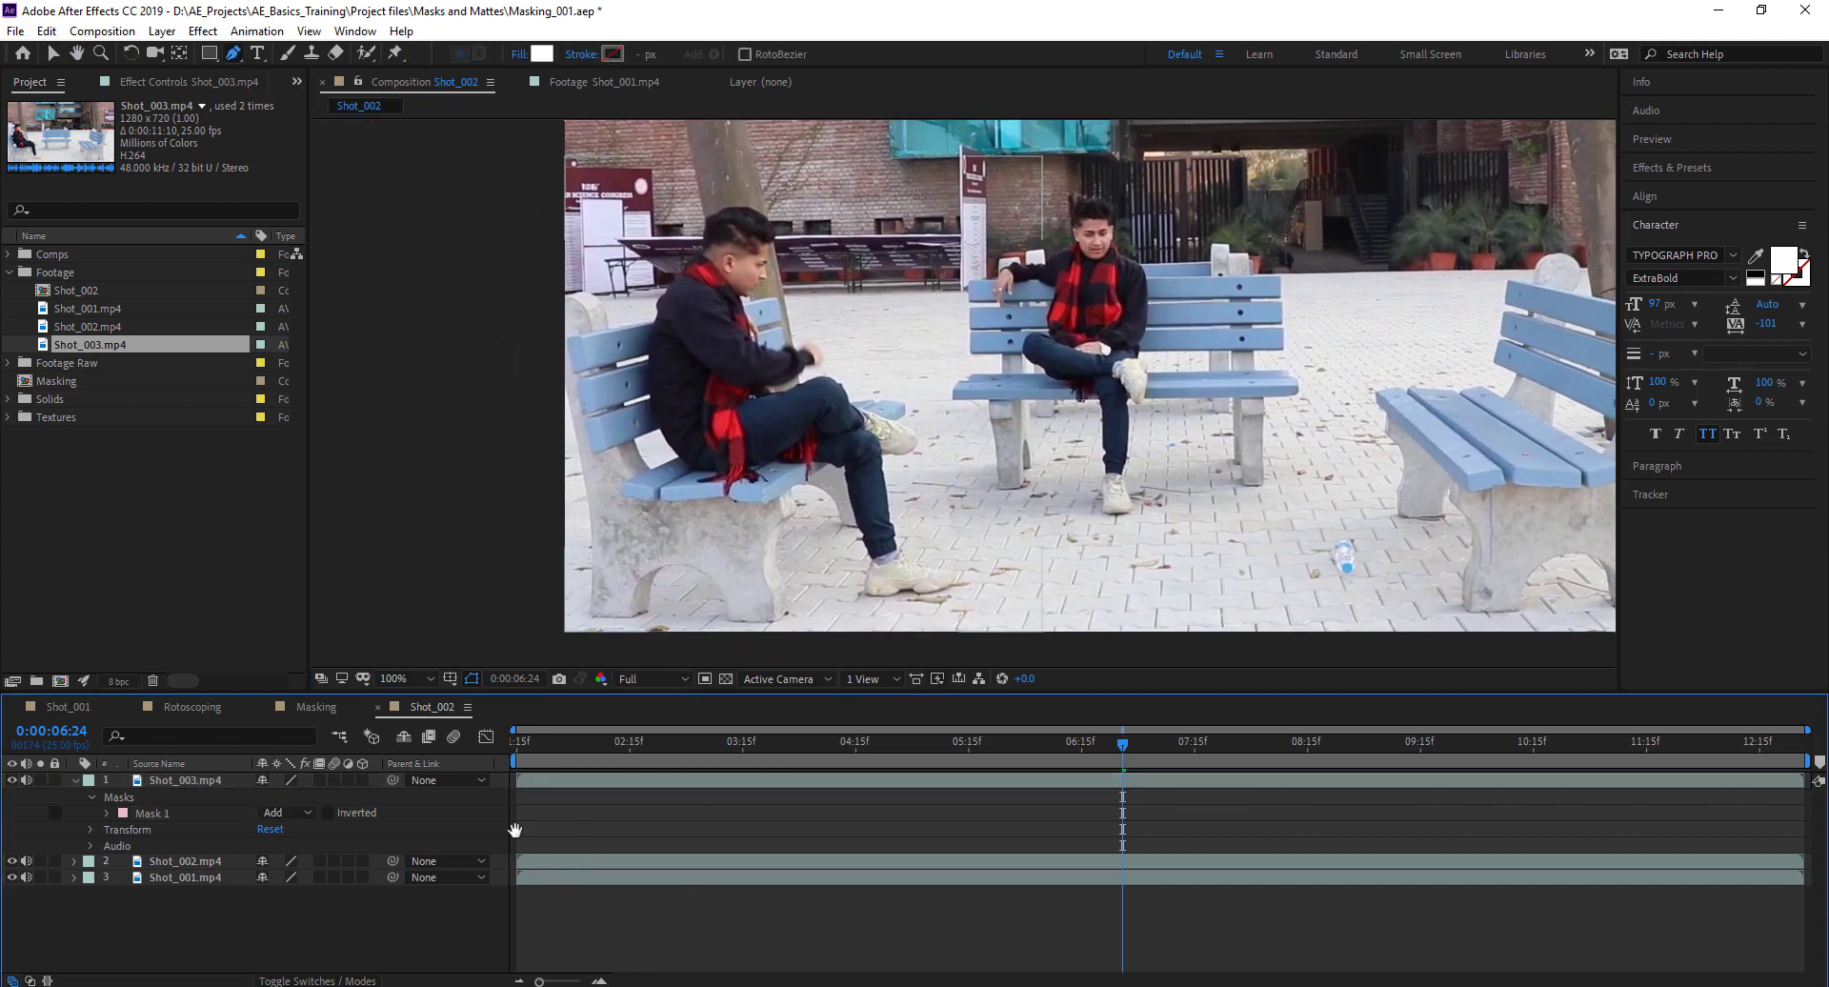
left_click(209, 862)
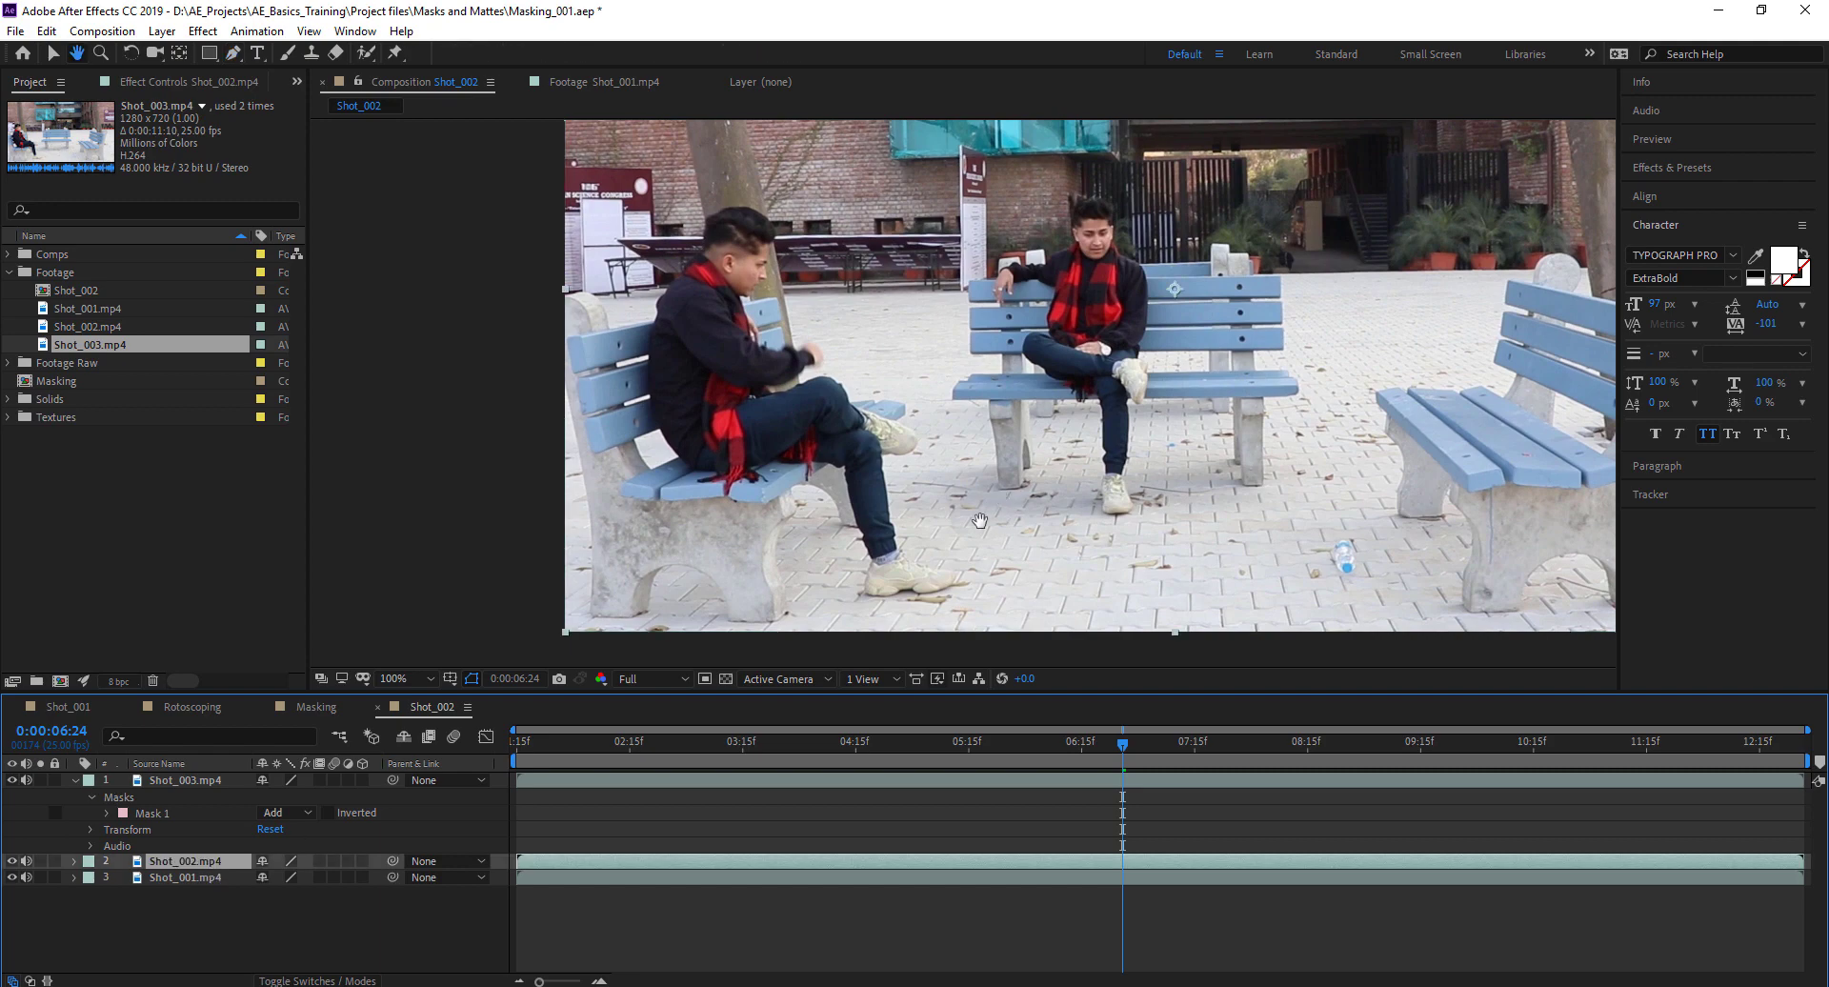
left_click_drag(1113, 157, 982, 242)
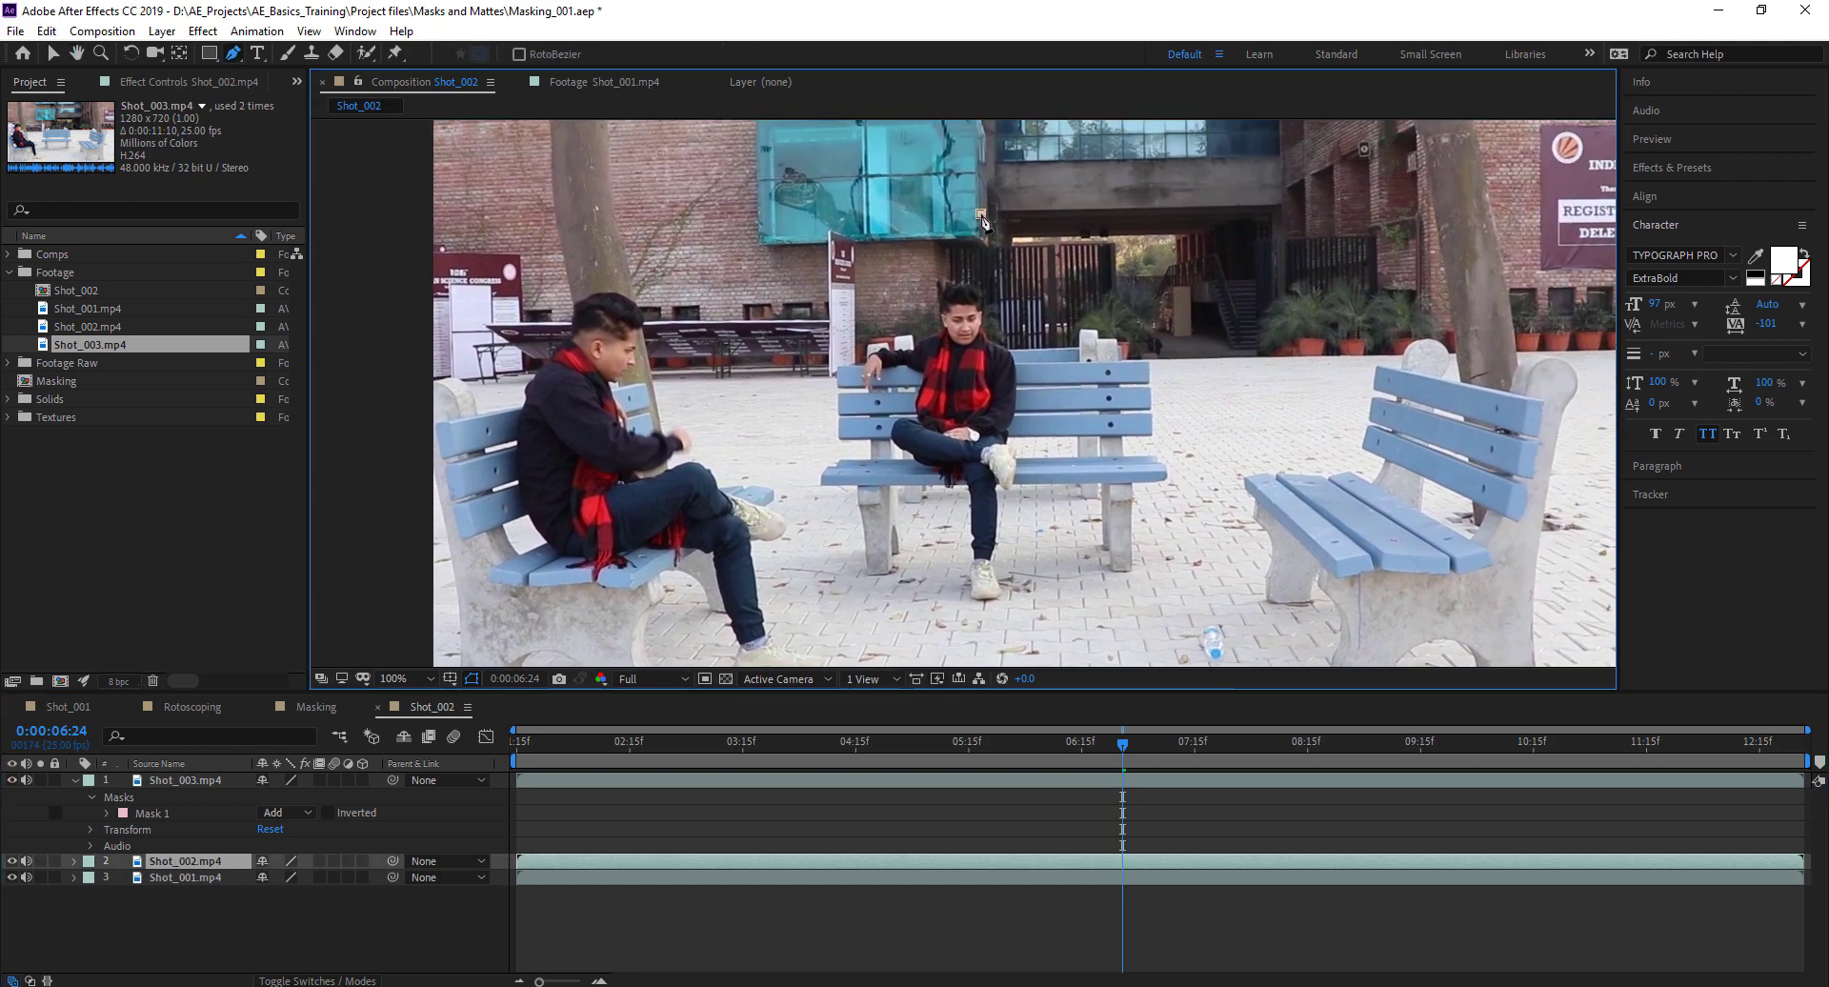
left_click(981, 215)
left_click(871, 239)
left_click(846, 257)
left_click(834, 277)
left_click(825, 324)
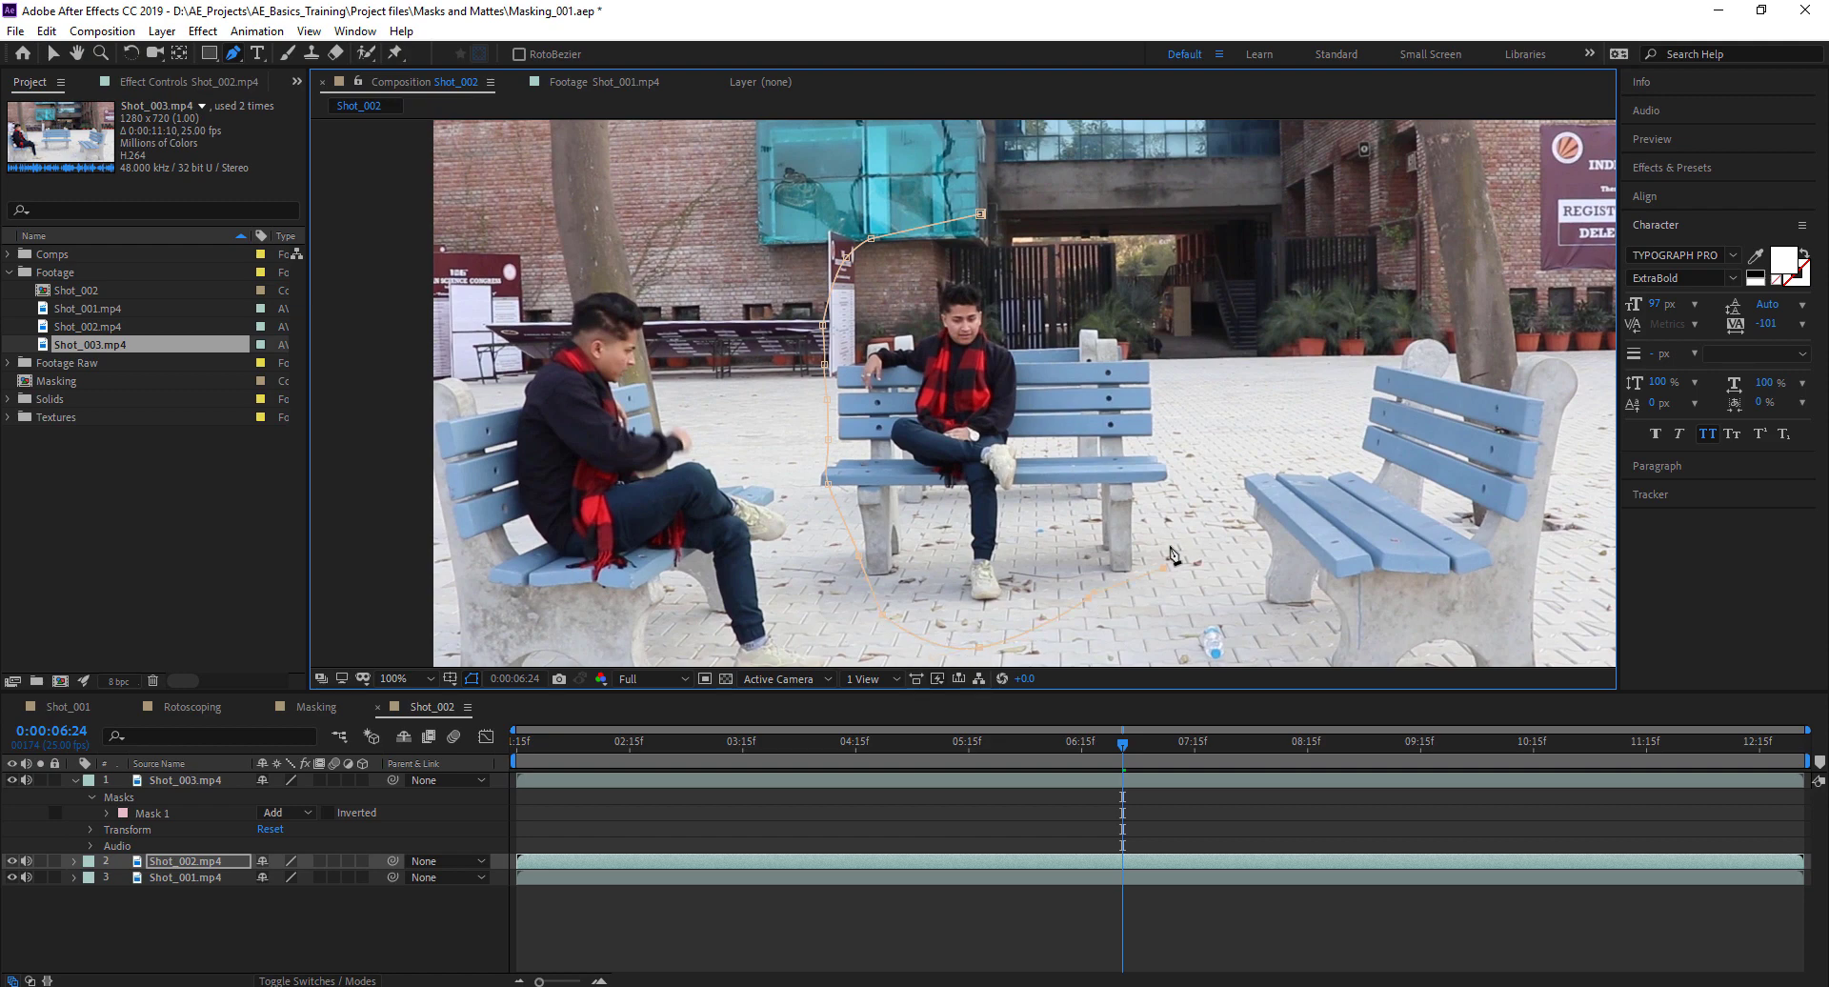
left_click(1154, 326)
left_click(1107, 233)
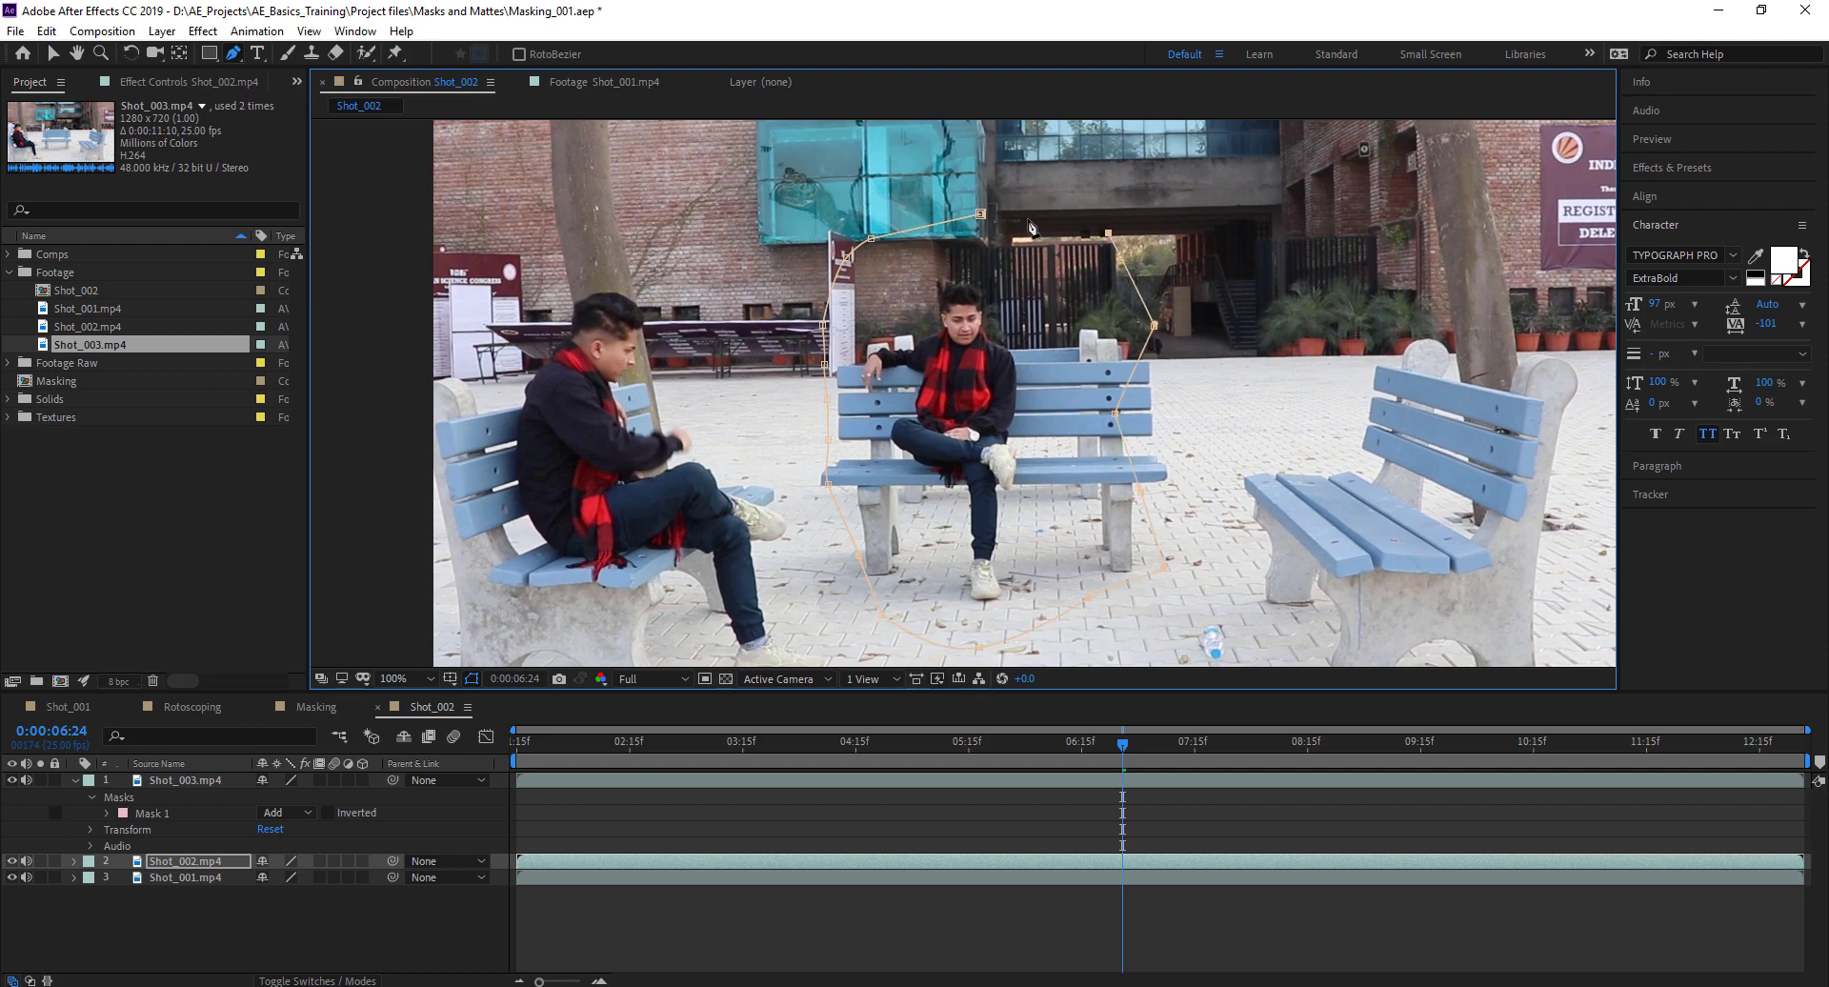
left_click(981, 215)
At frame 06:15, zoomed to 200%, pull the mask's right-edge vertices leftward
left_click_drag(637, 654, 600, 618)
key("g")
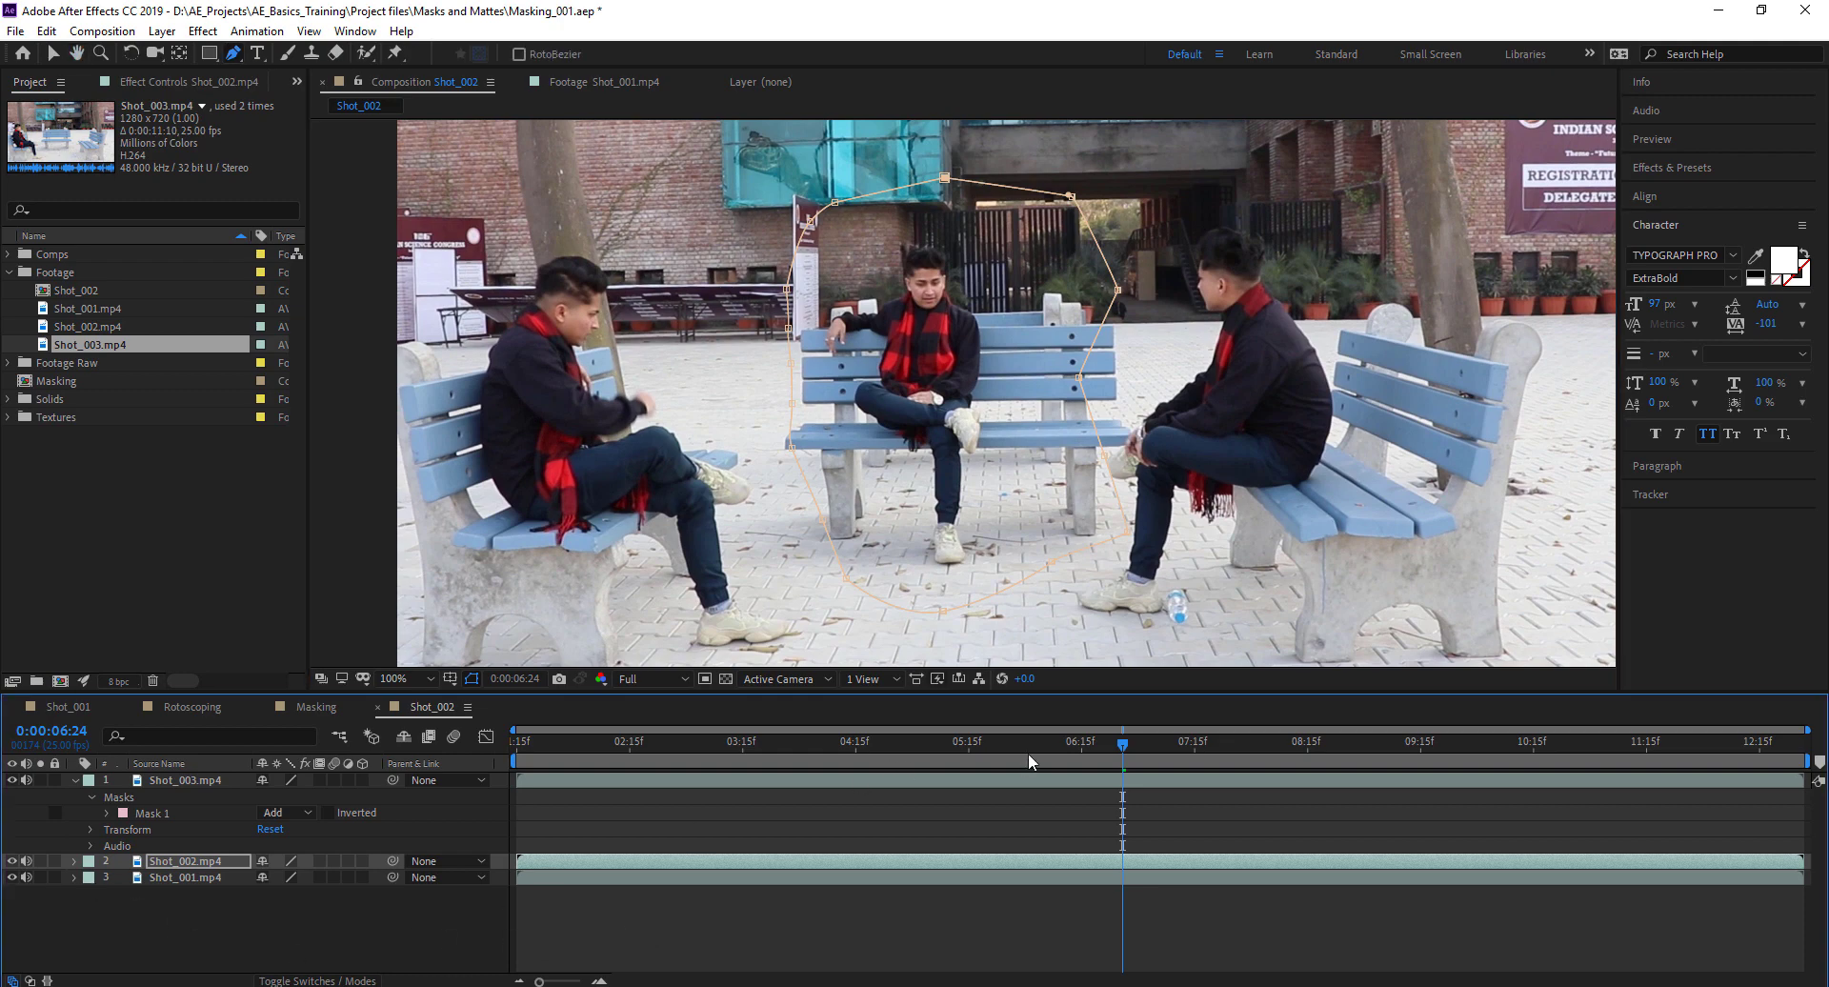
left_click_drag(1027, 752, 1080, 781)
scroll(1148, 553, "up", 1)
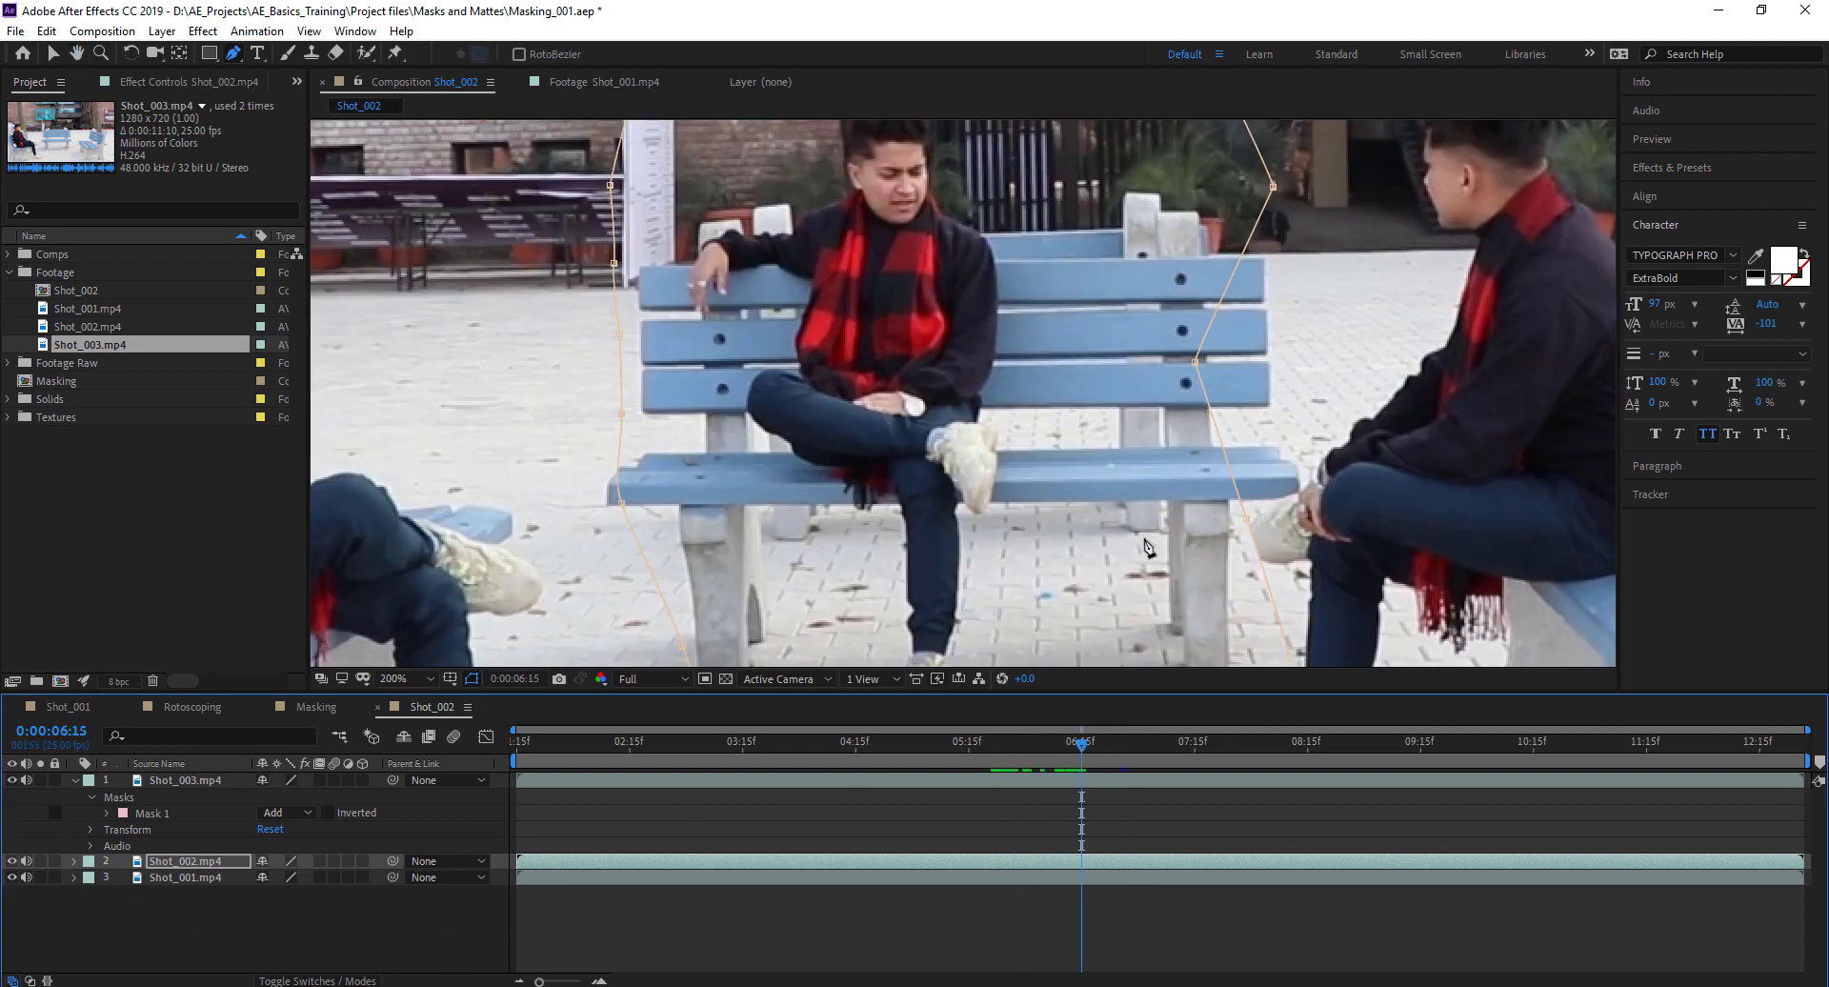
left_click_drag(1112, 454, 1049, 325)
key("v")
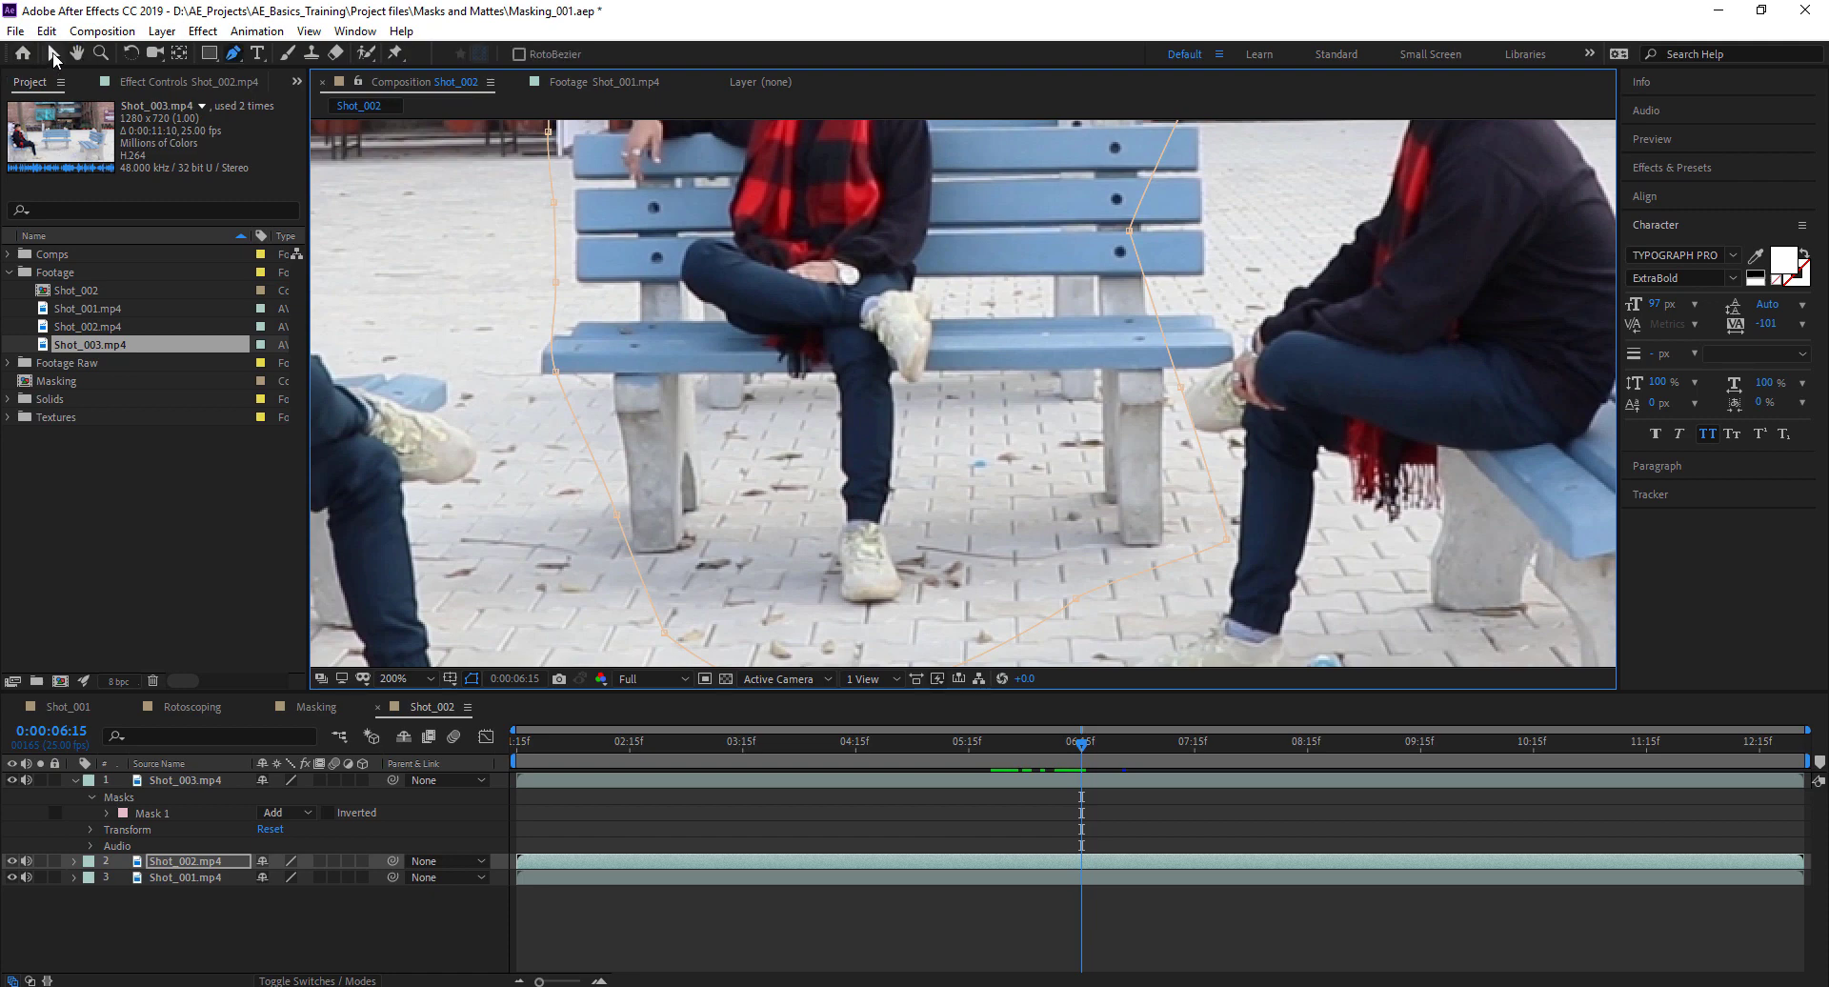
left_click_drag(1226, 539, 1102, 529)
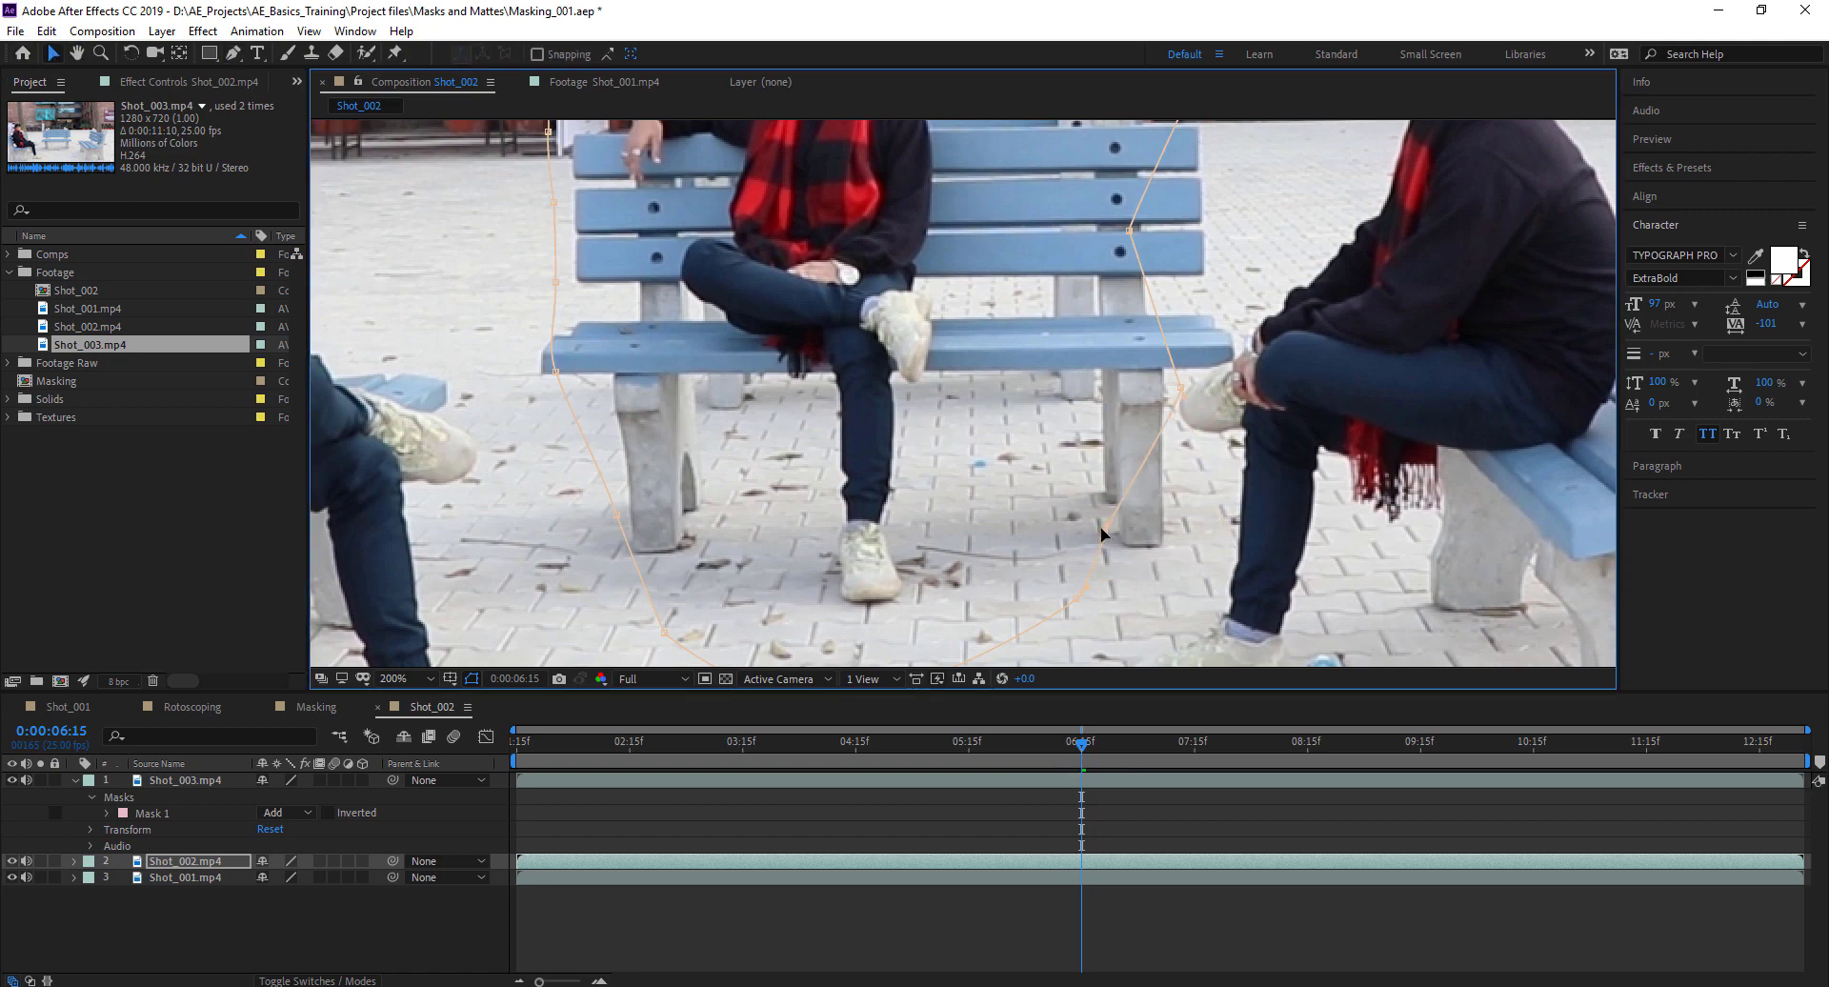
left_click_drag(1182, 390, 1105, 404)
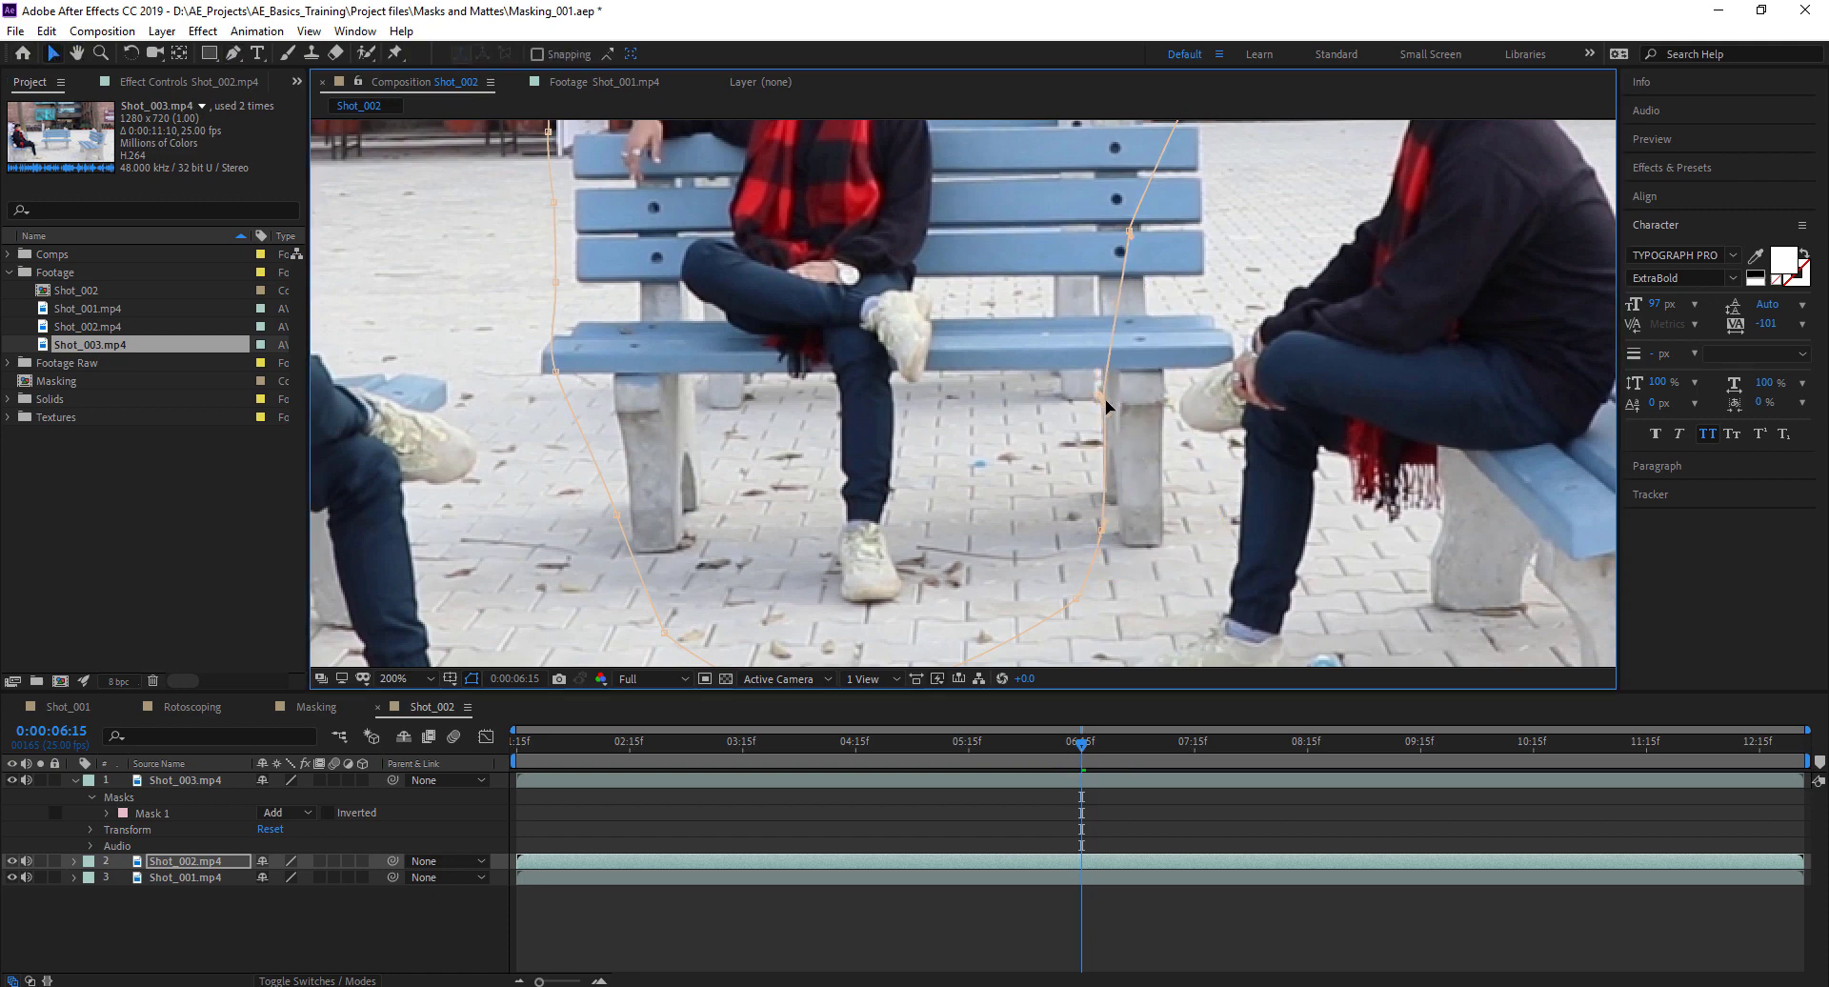
Zoom back out, deselect the layer to hide mask outlines, and return to an earlier frame
key("comma")
left_click(785, 906)
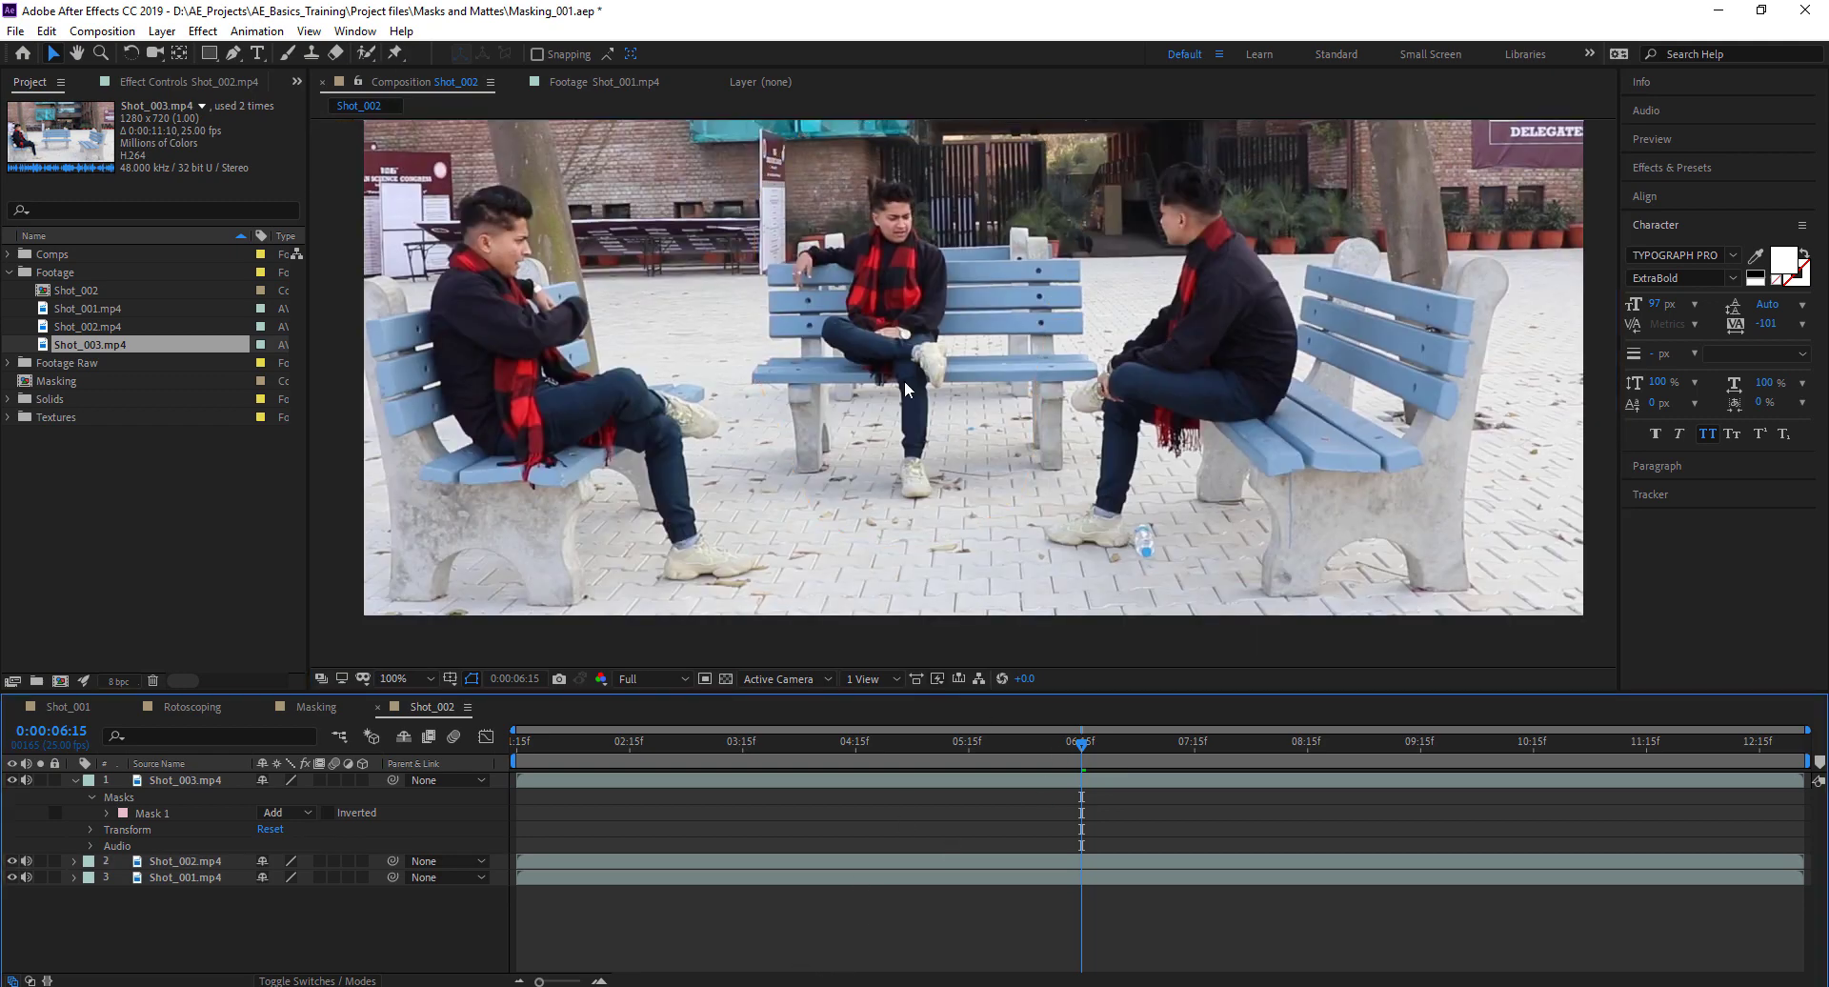
left_click_drag(721, 281, 804, 329)
left_click_drag(980, 737, 766, 719)
Preview the three-man composite from frame 02:21
left_click(657, 741)
key("space")
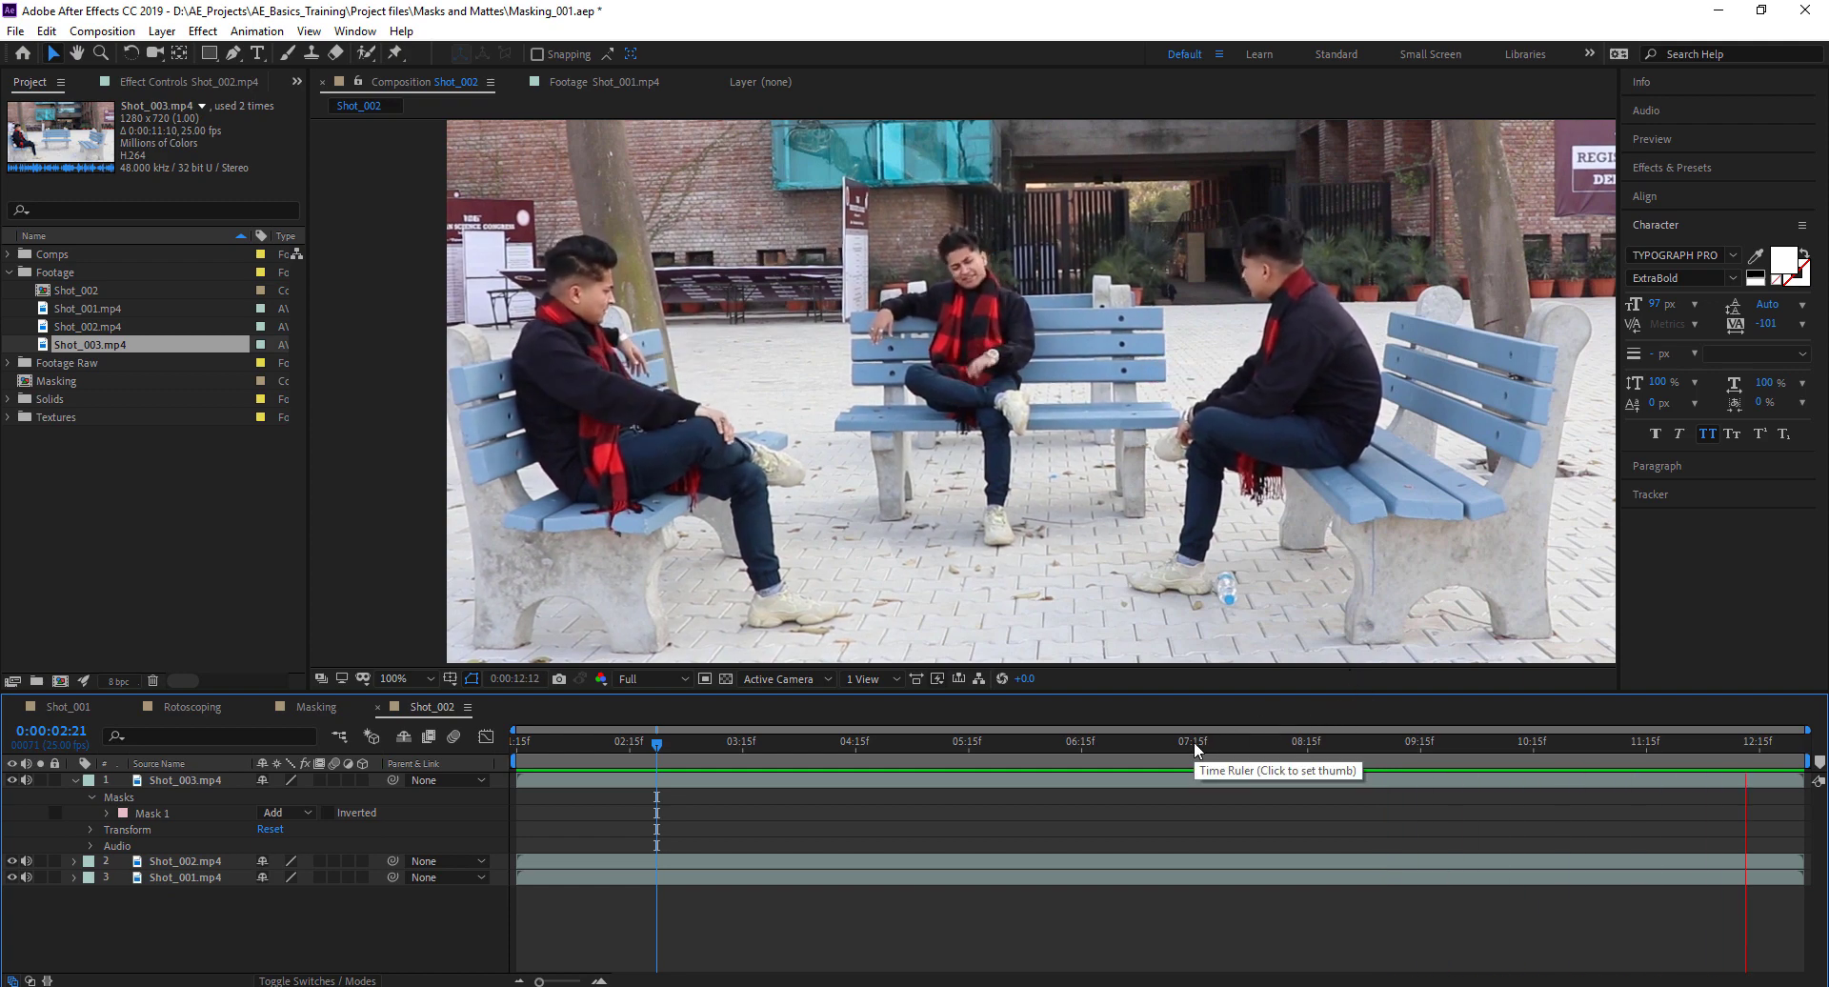
key("space")
Scrub the clip to check the masks near 05:15, then switch to the Rotoscoping composition
left_click_drag(774, 745, 1087, 788)
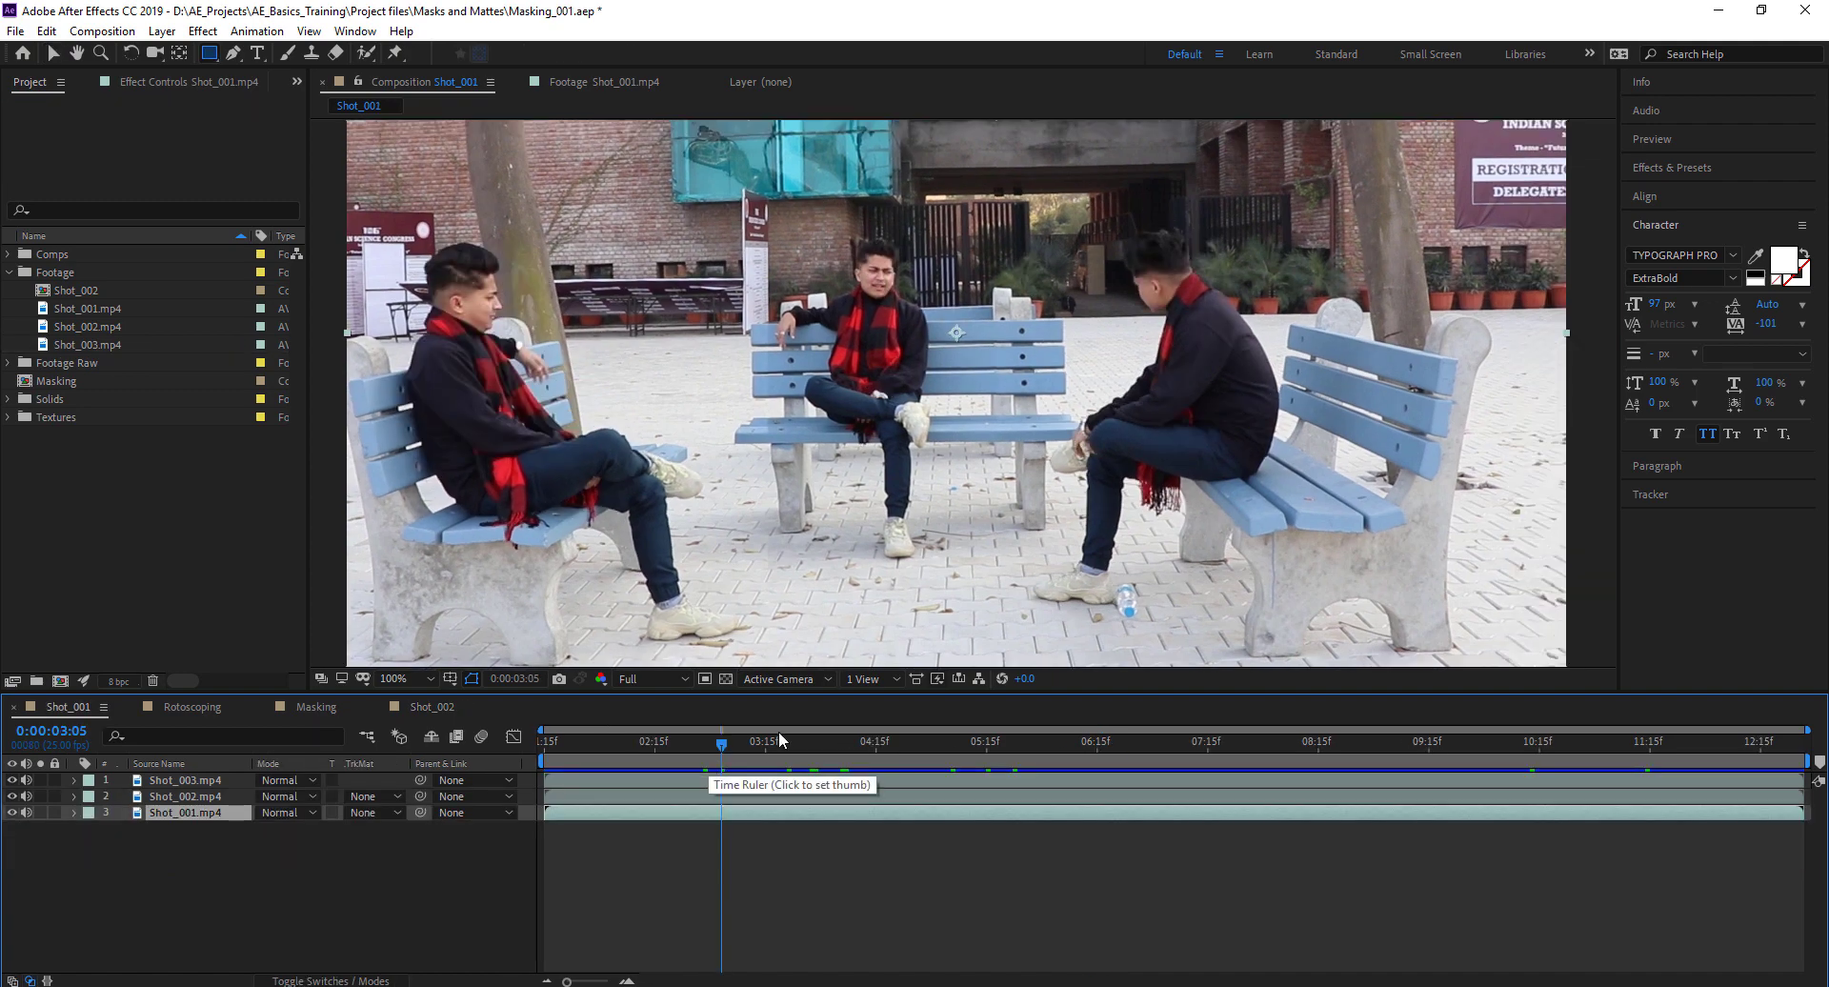
left_click_drag(780, 741, 1106, 743)
left_click_drag(948, 762, 987, 763)
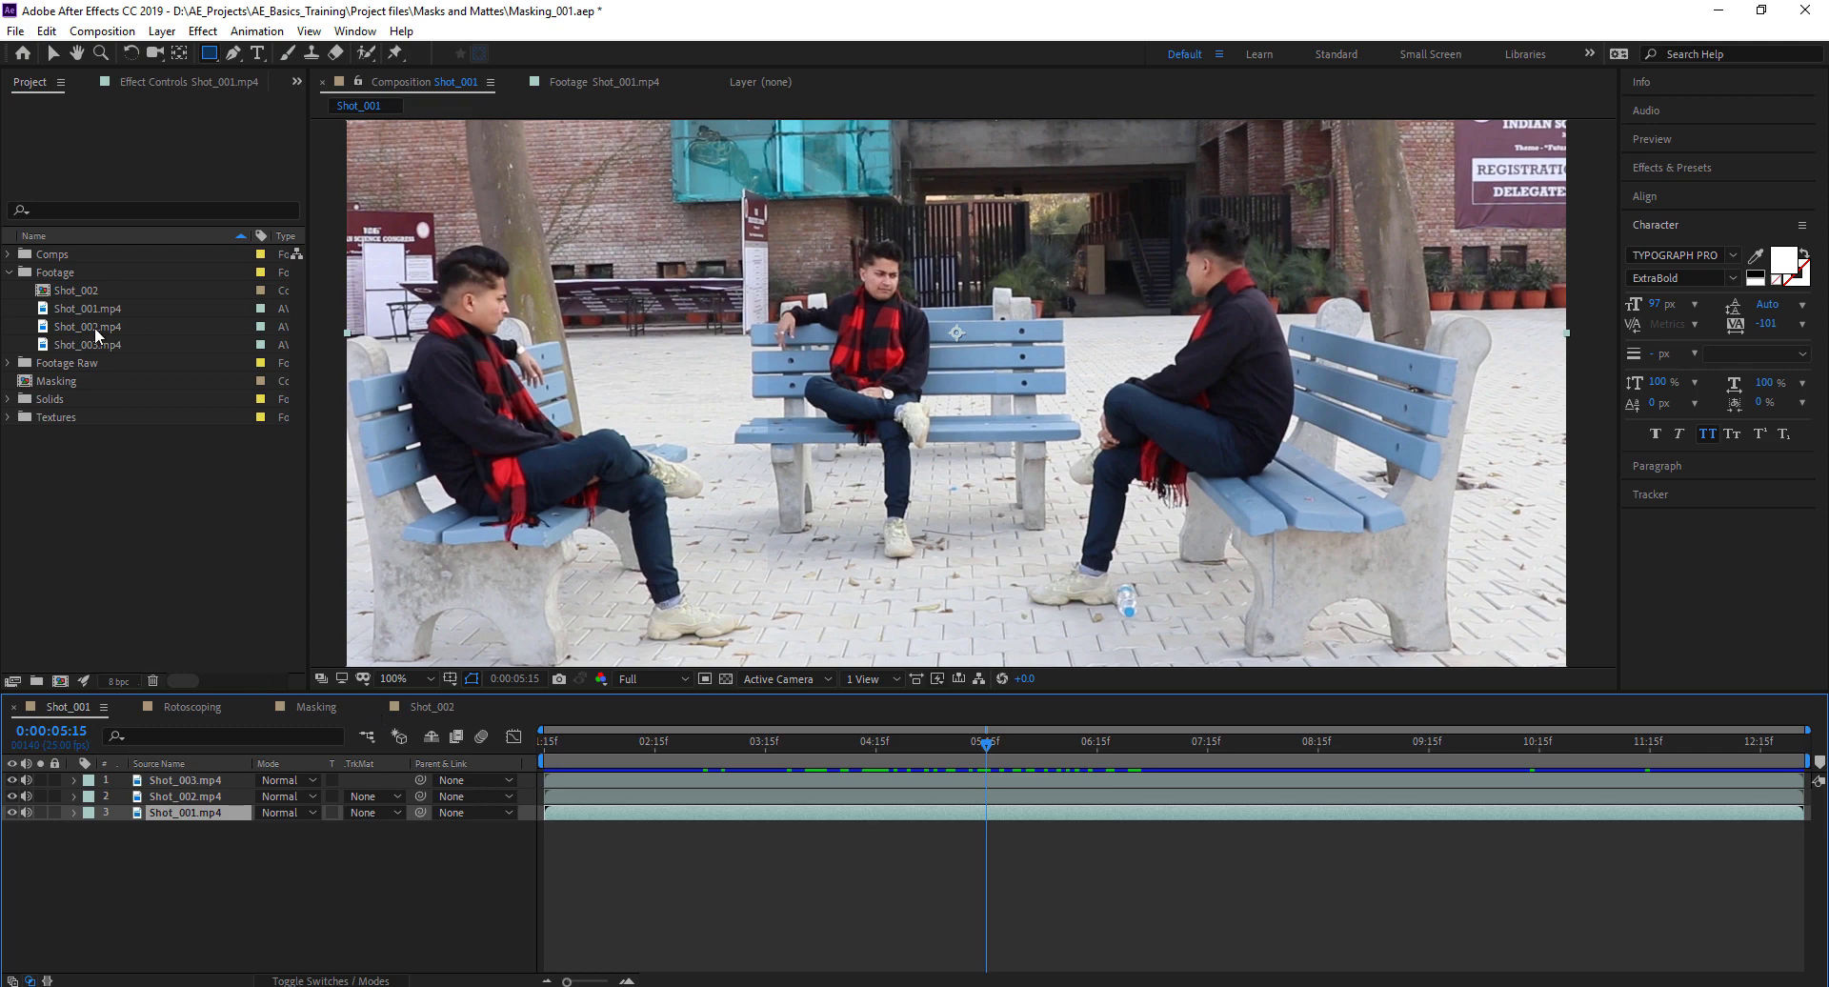
left_click(189, 703)
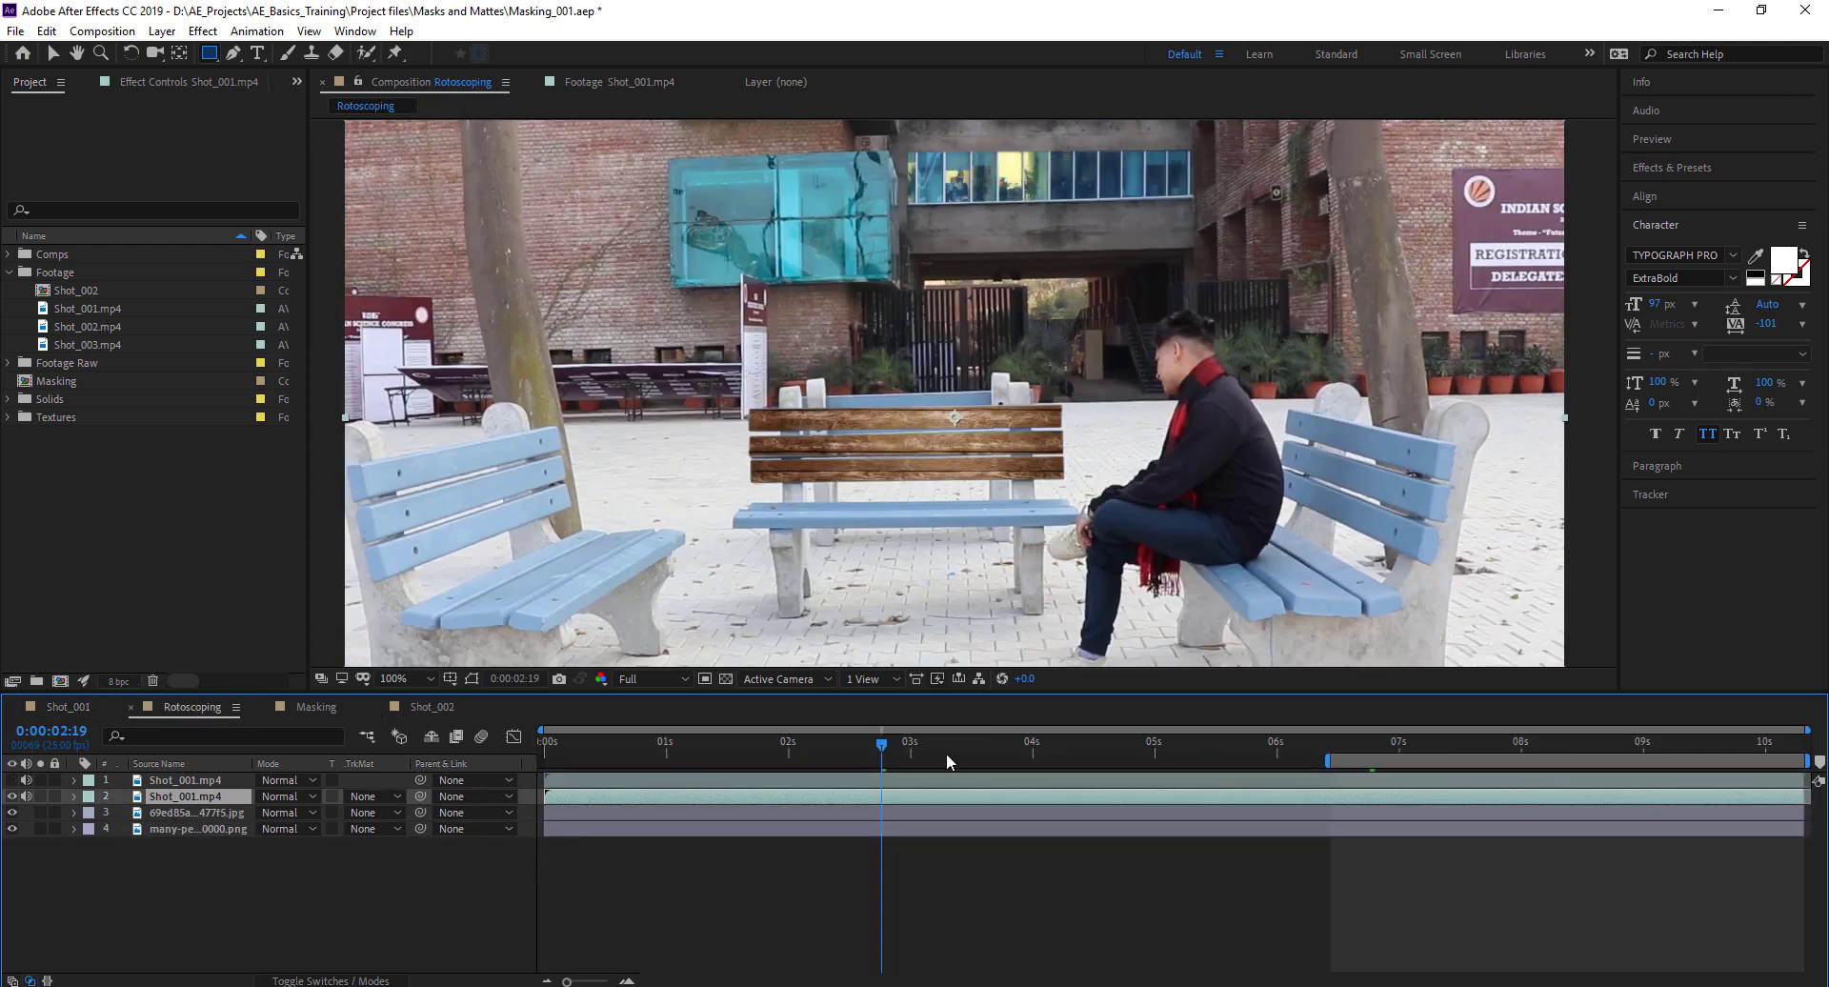
Go to the frame where the hand meets the backrest and show the slat mask outlines
left_click_drag(880, 750, 768, 747)
key("period")
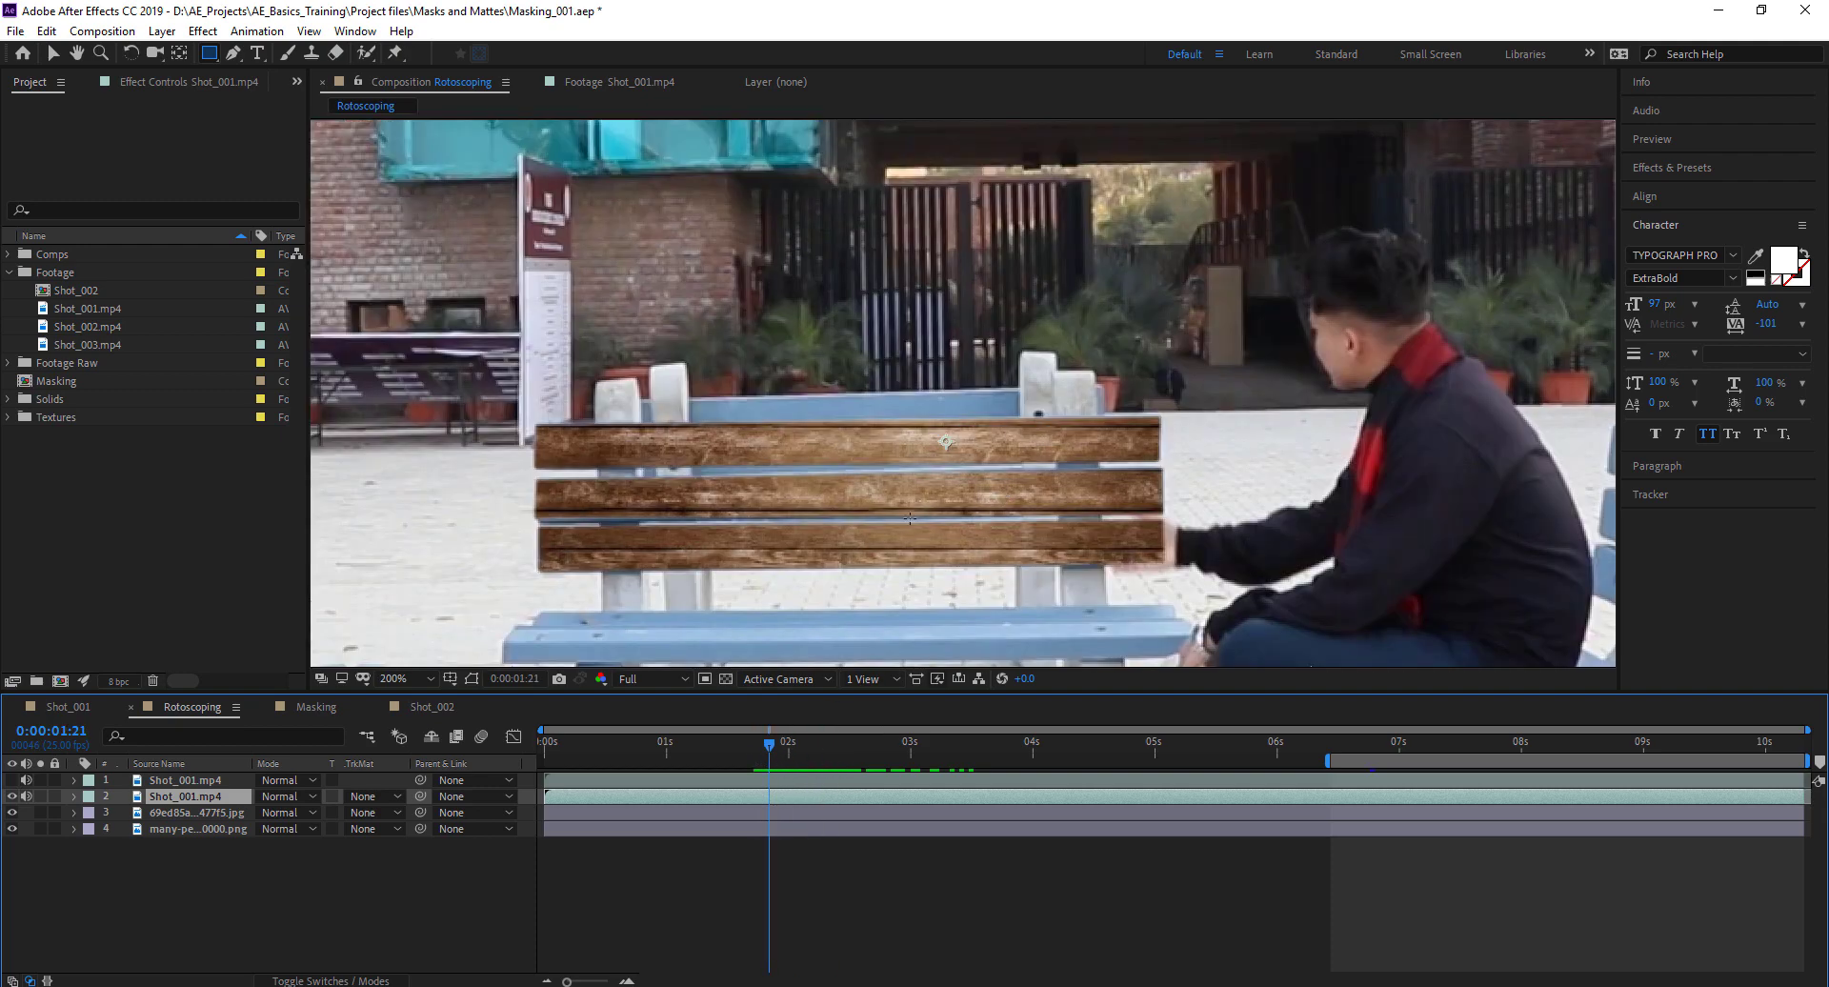
left_click_drag(612, 548, 621, 474)
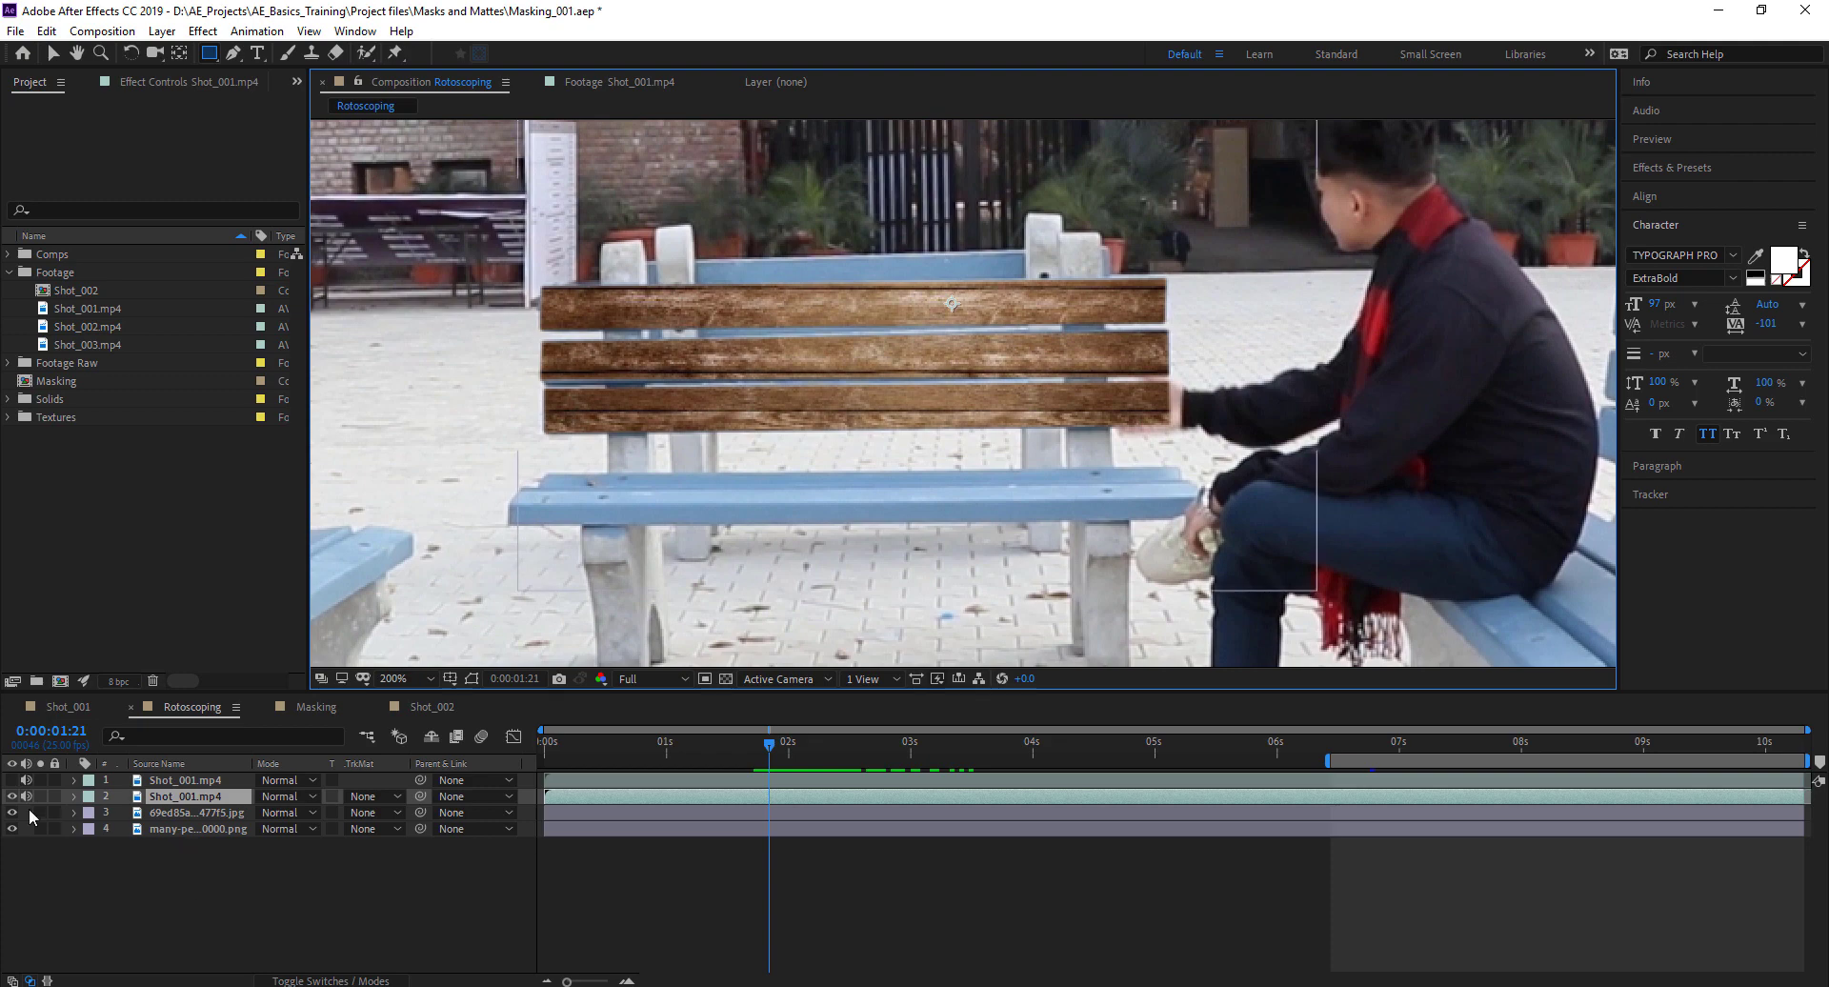
left_click(473, 680)
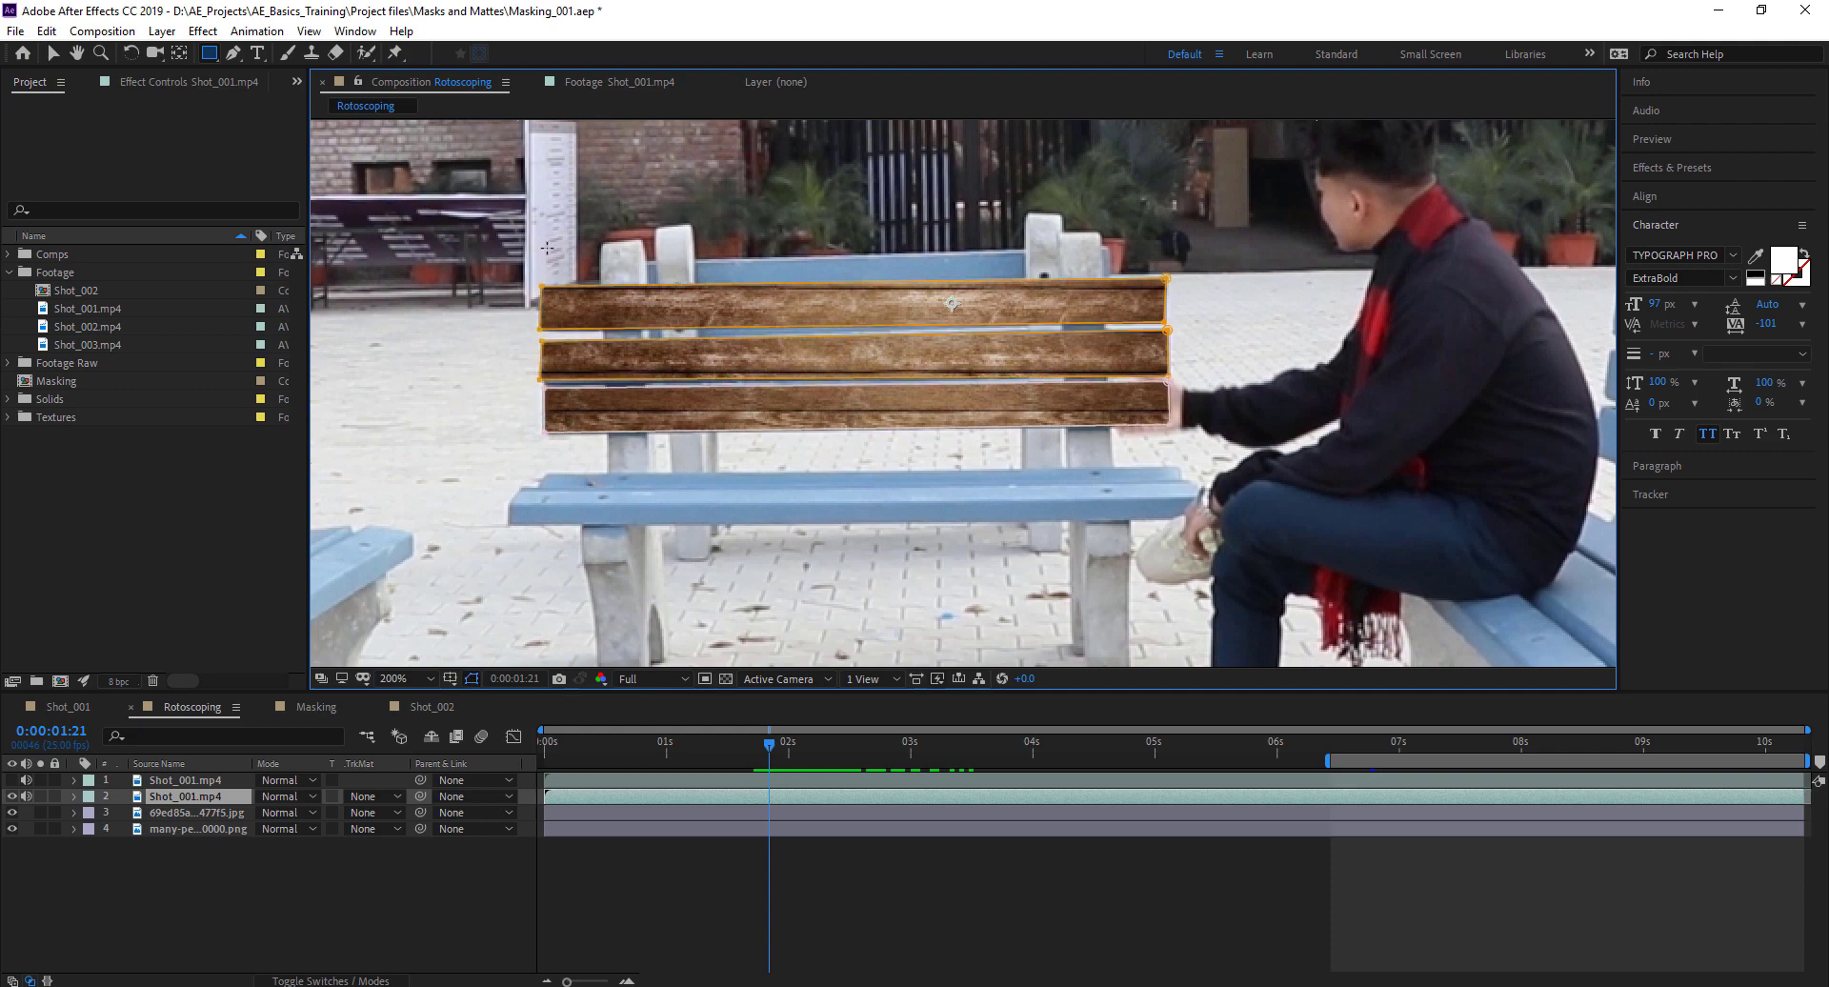
Toggle Solo on the Shot_001 layer repeatedly to compare black slats with the wood
left_click(40, 795)
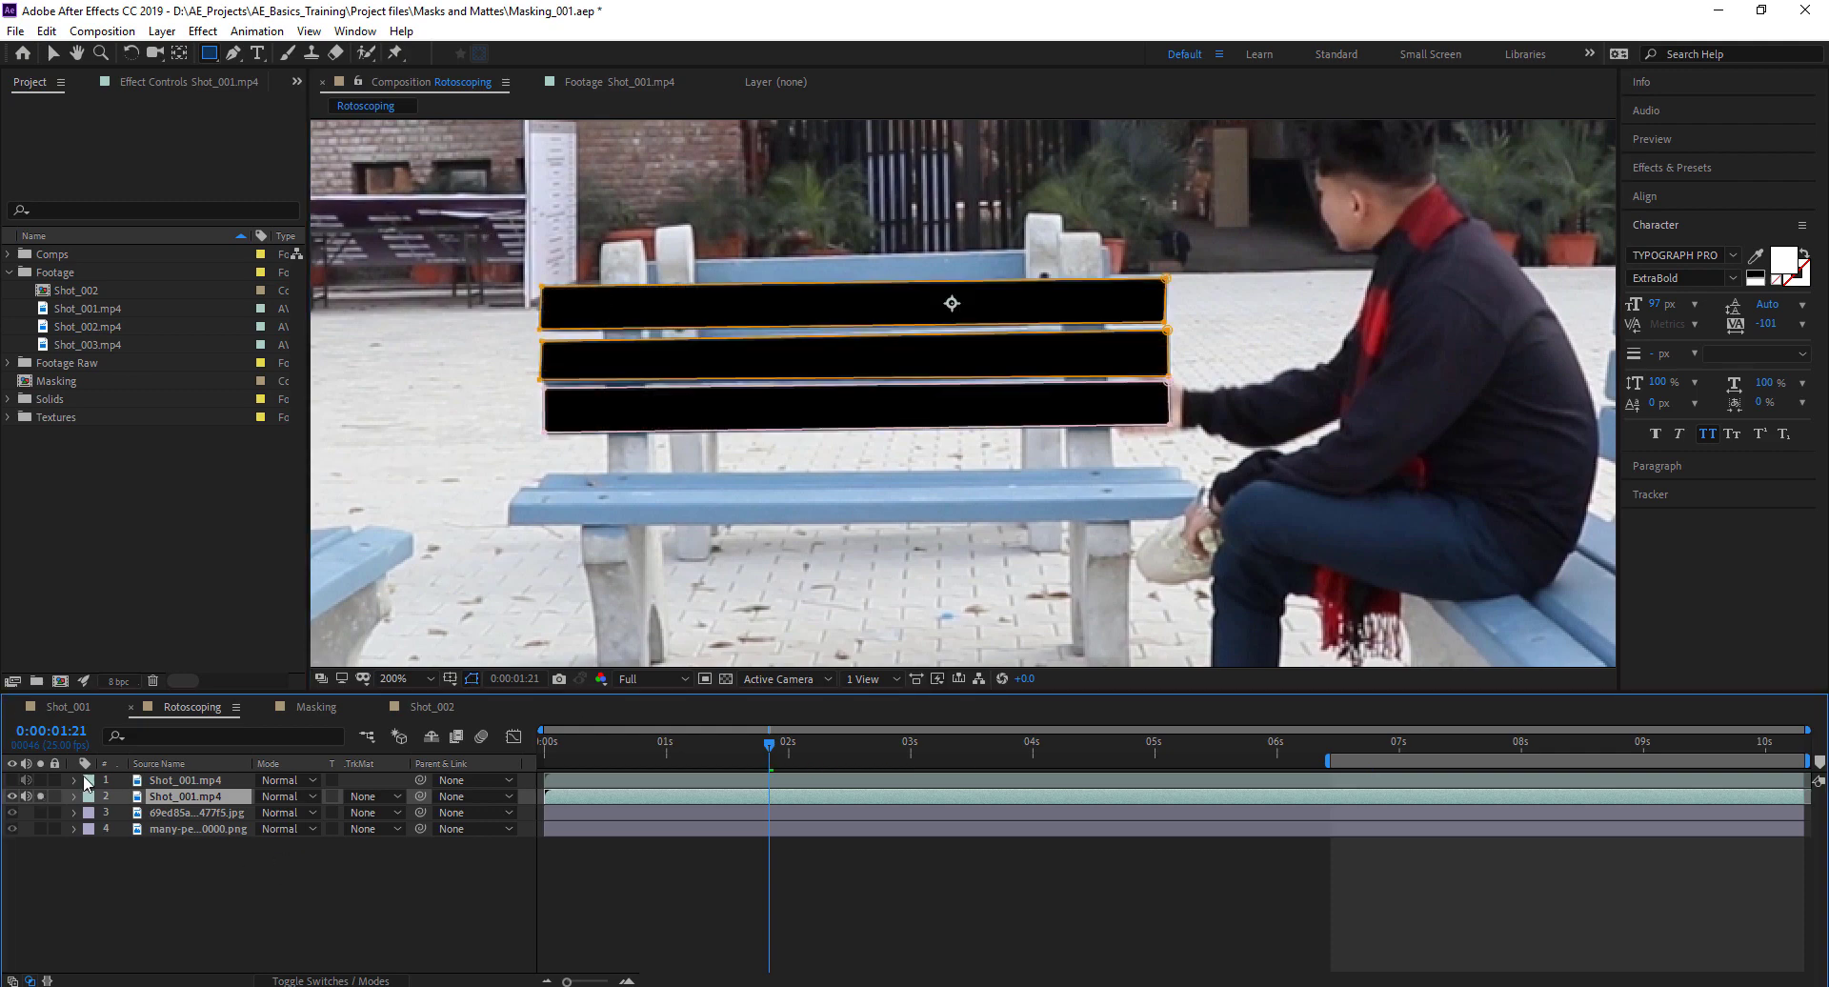
left_click(56, 55)
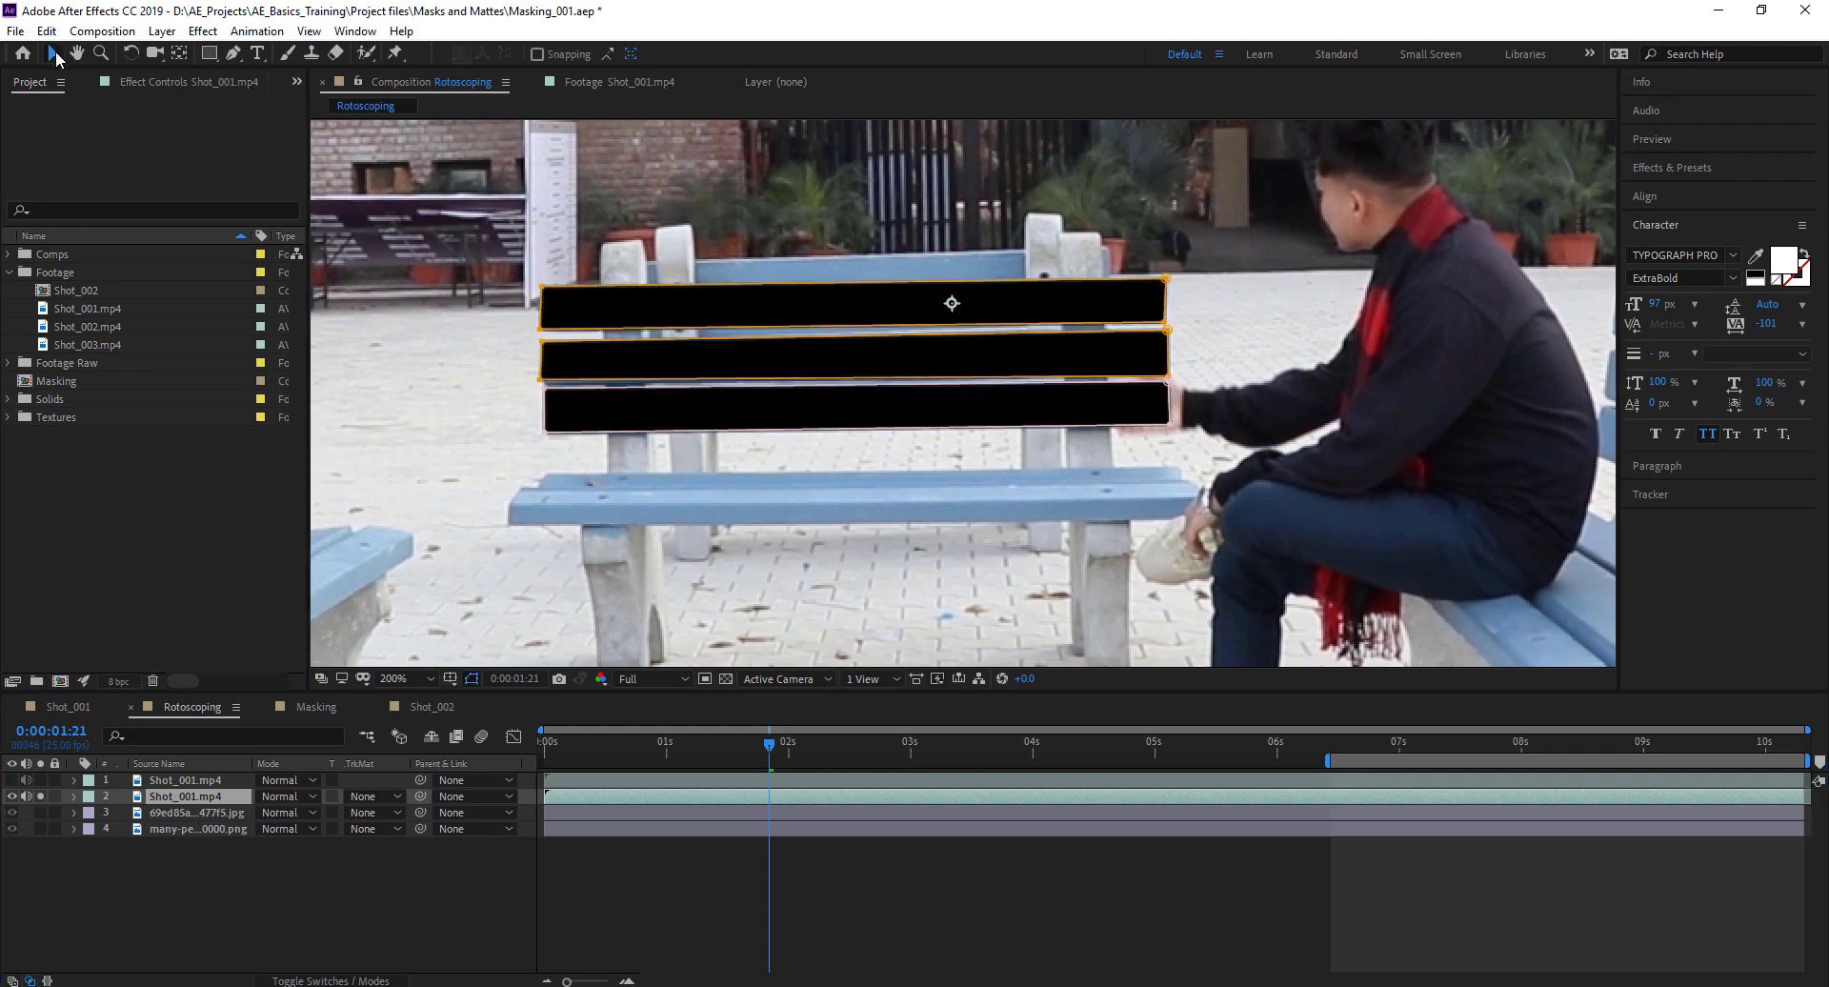
left_click(39, 798)
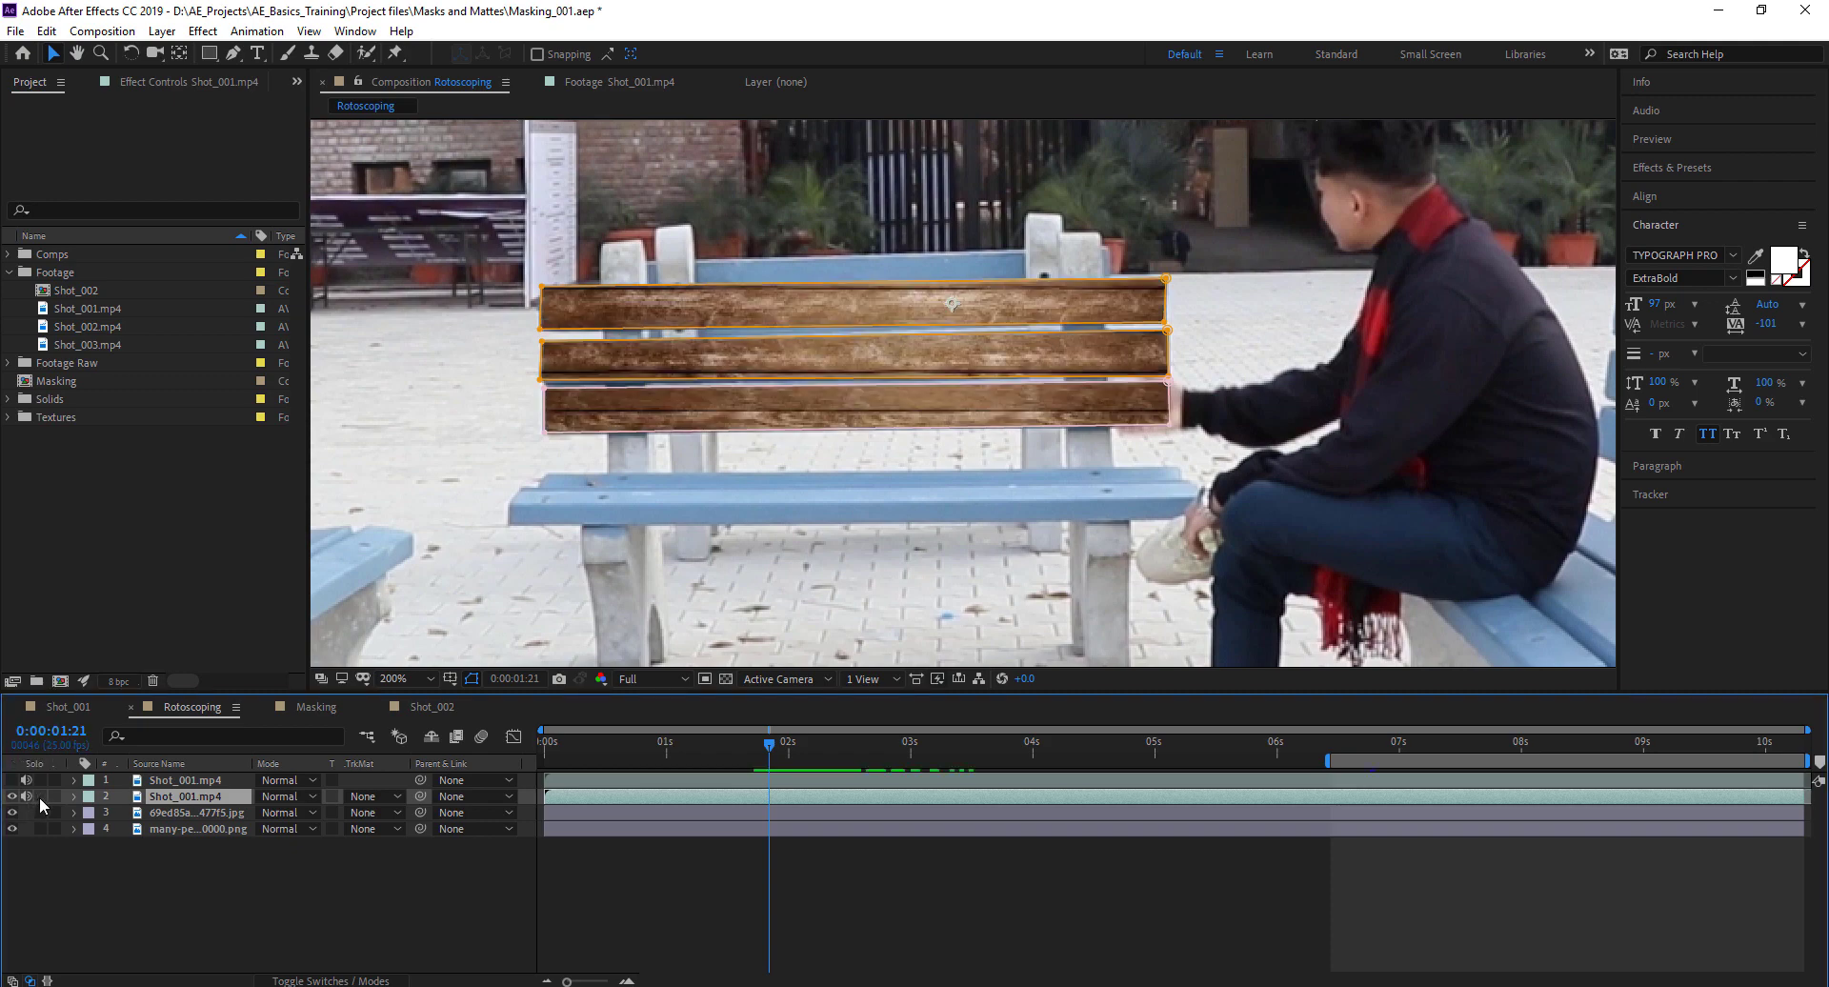
left_click(39, 796)
left_click(39, 796)
left_click(39, 796)
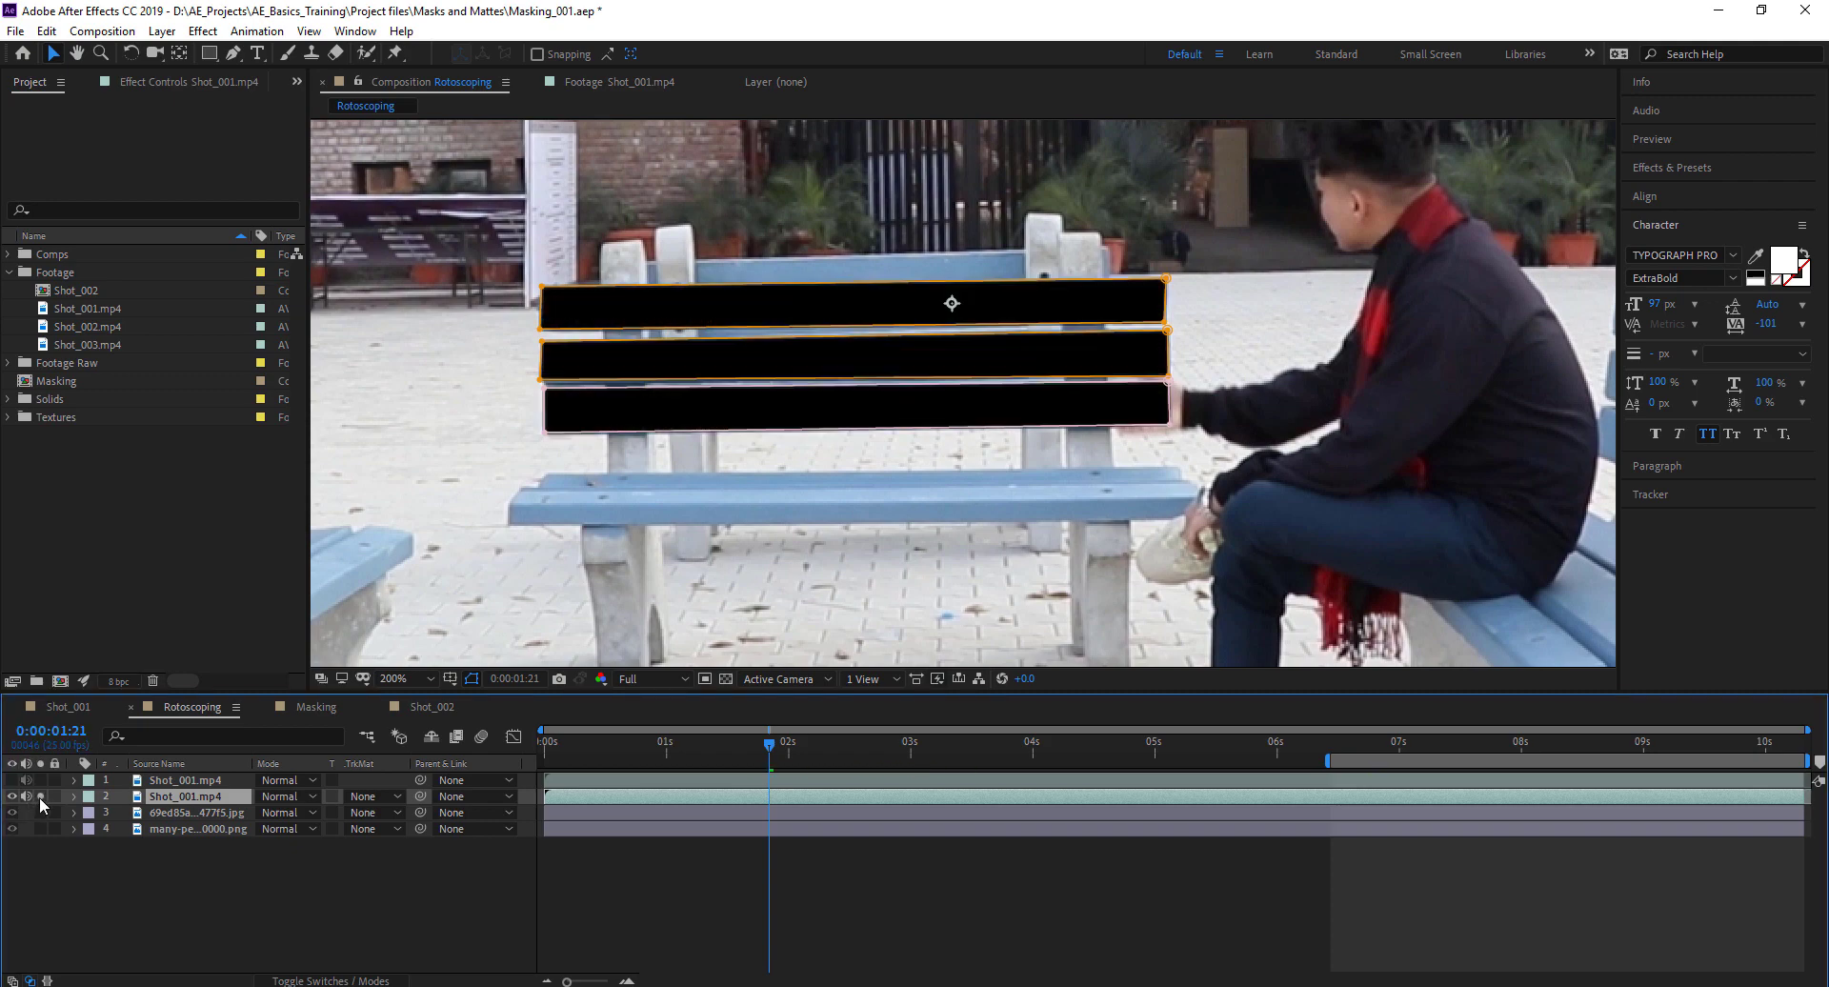
left_click(39, 796)
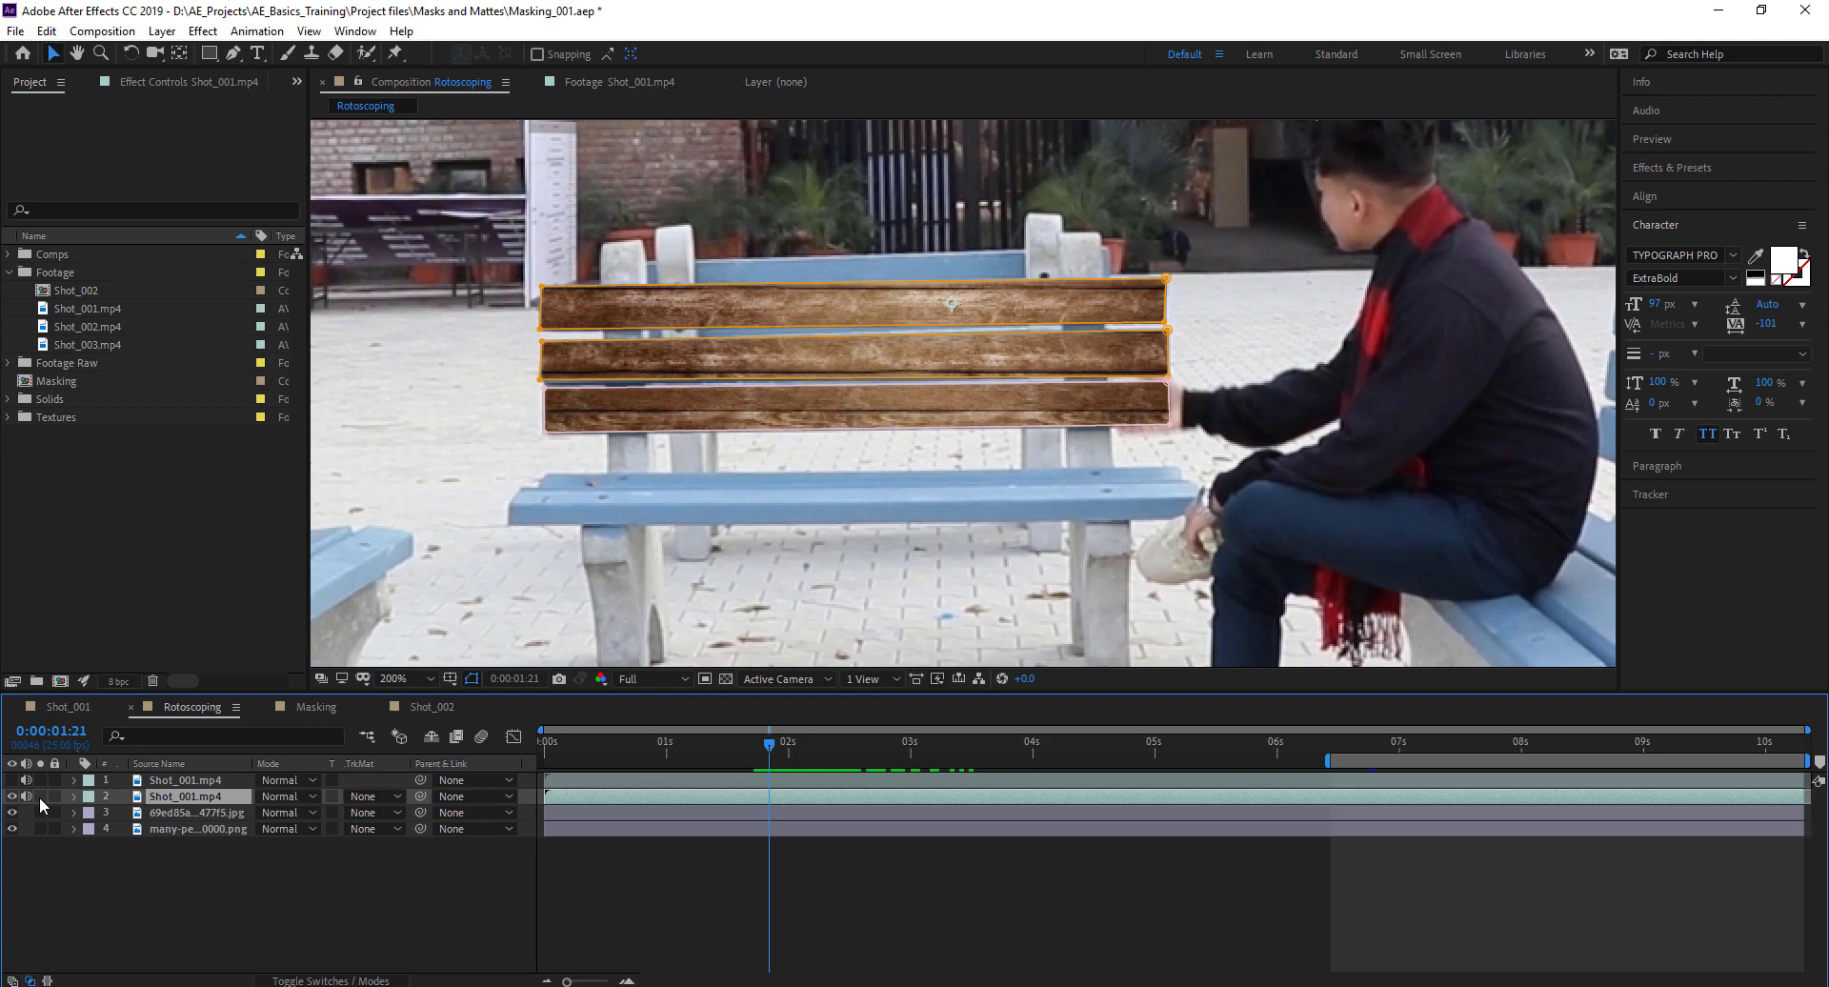
left_click(39, 797)
key("space")
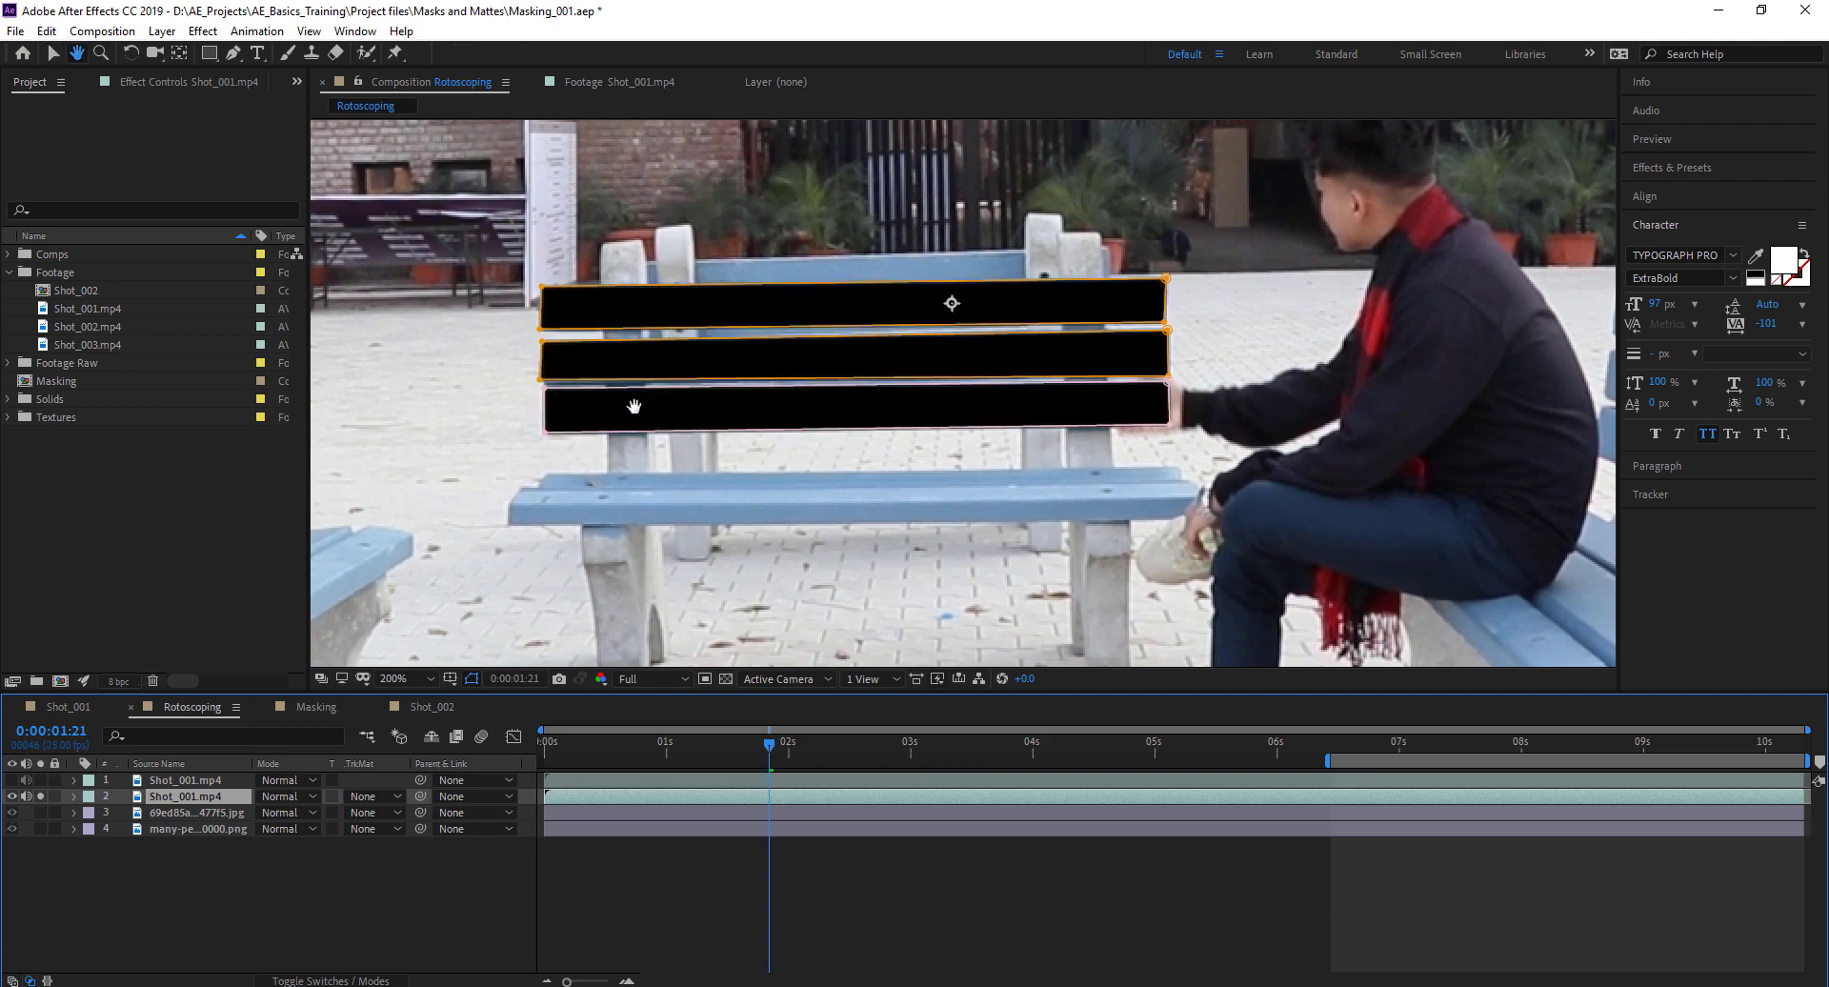
left_click_drag(633, 405, 651, 352)
Twirl open Shot_001.mp4's Masks, inspect Mask 1, then collapse them again
left_click(73, 797)
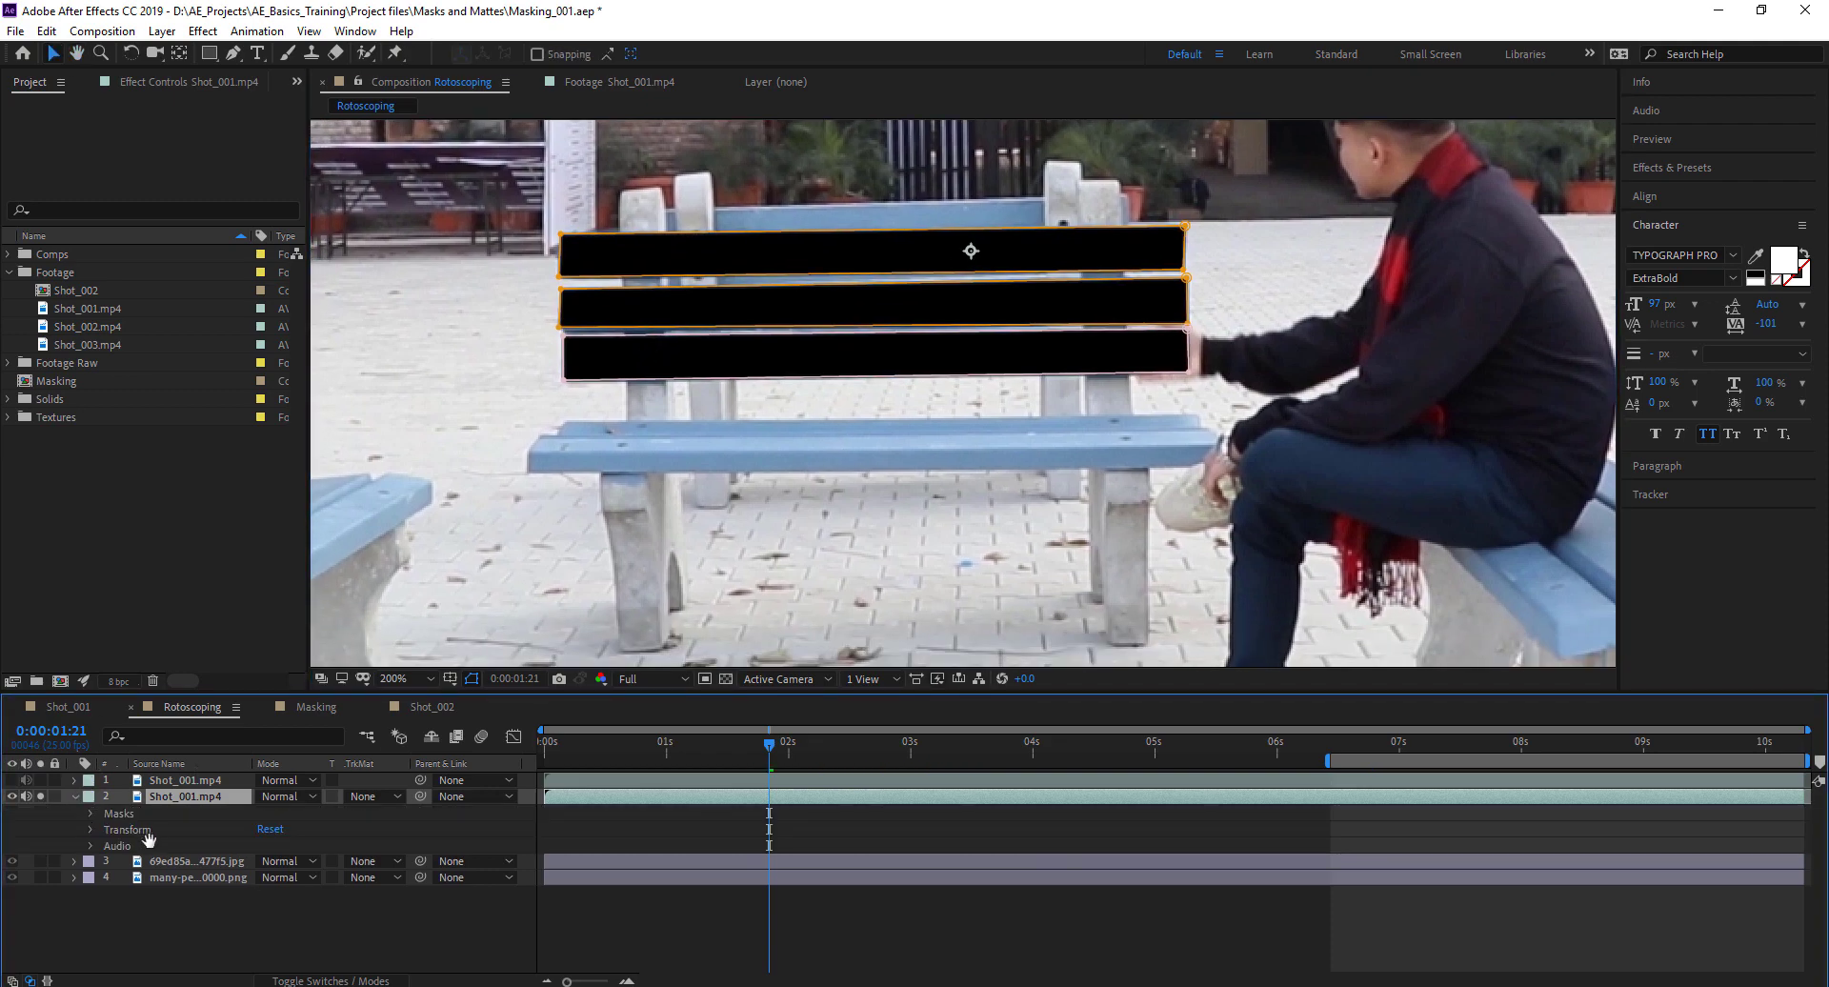
left_click(88, 815)
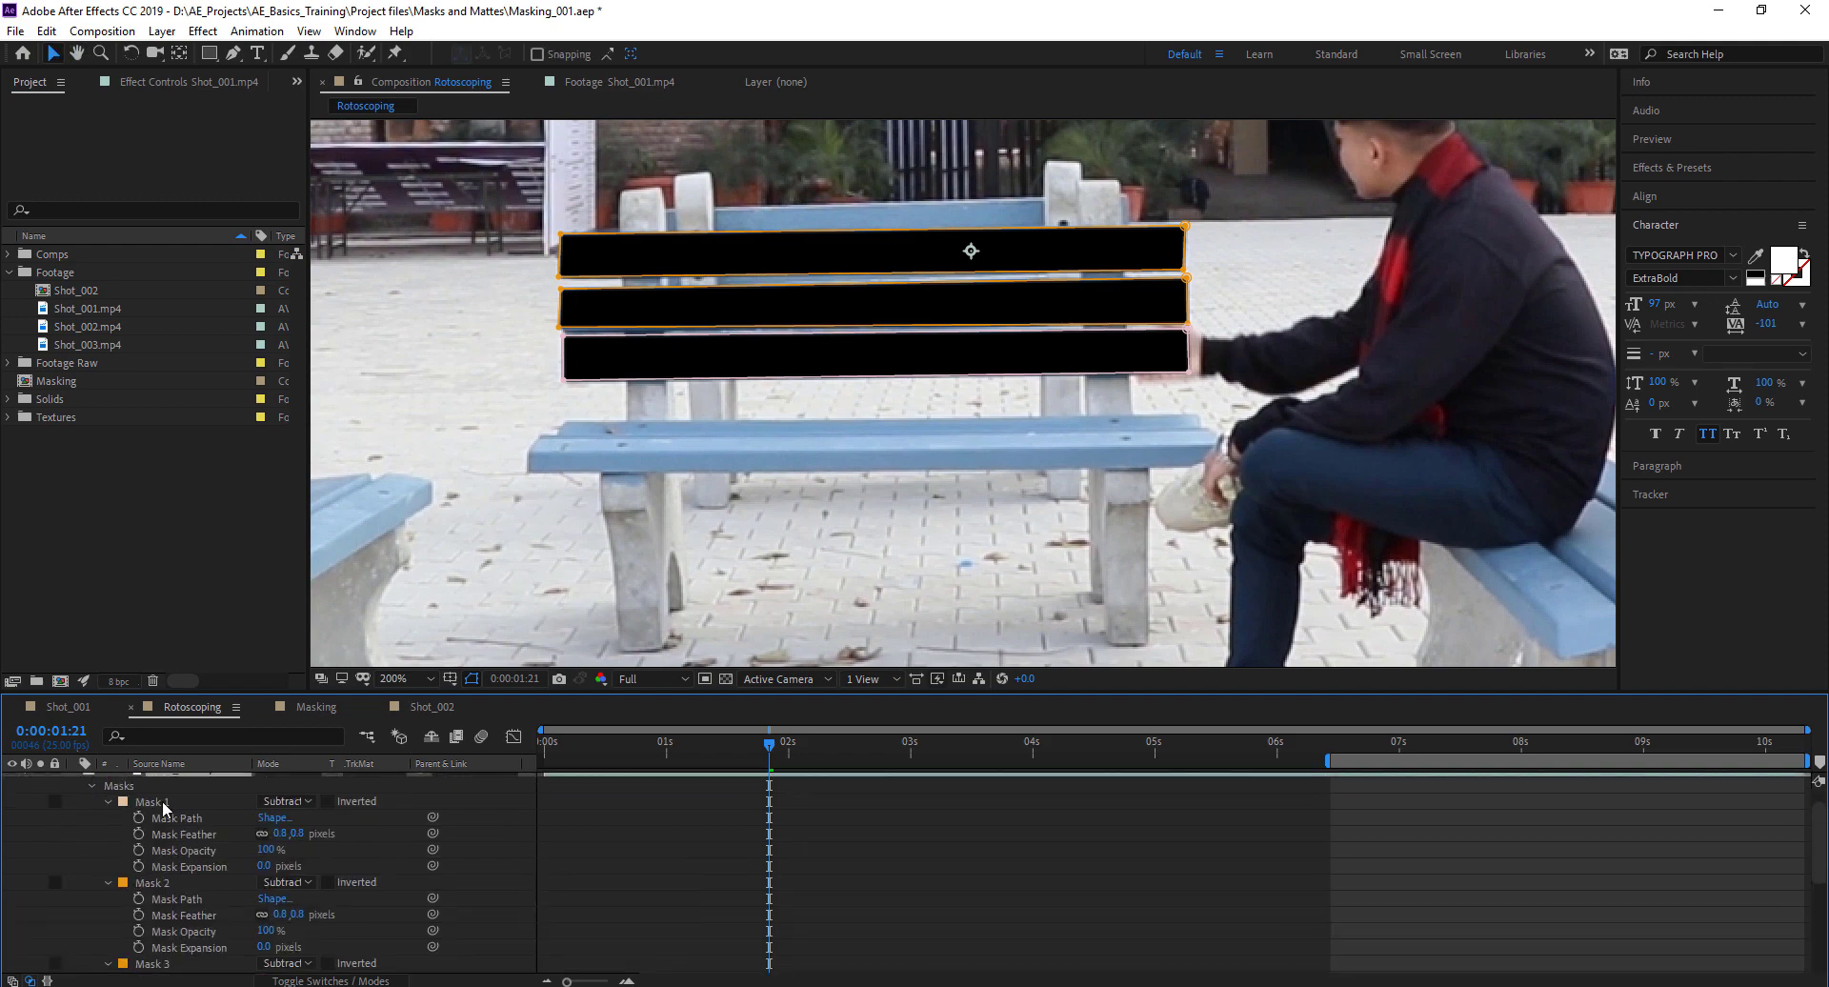
left_click(162, 800)
scroll(317, 817, "up", 1)
scroll(76, 831, "up", 1)
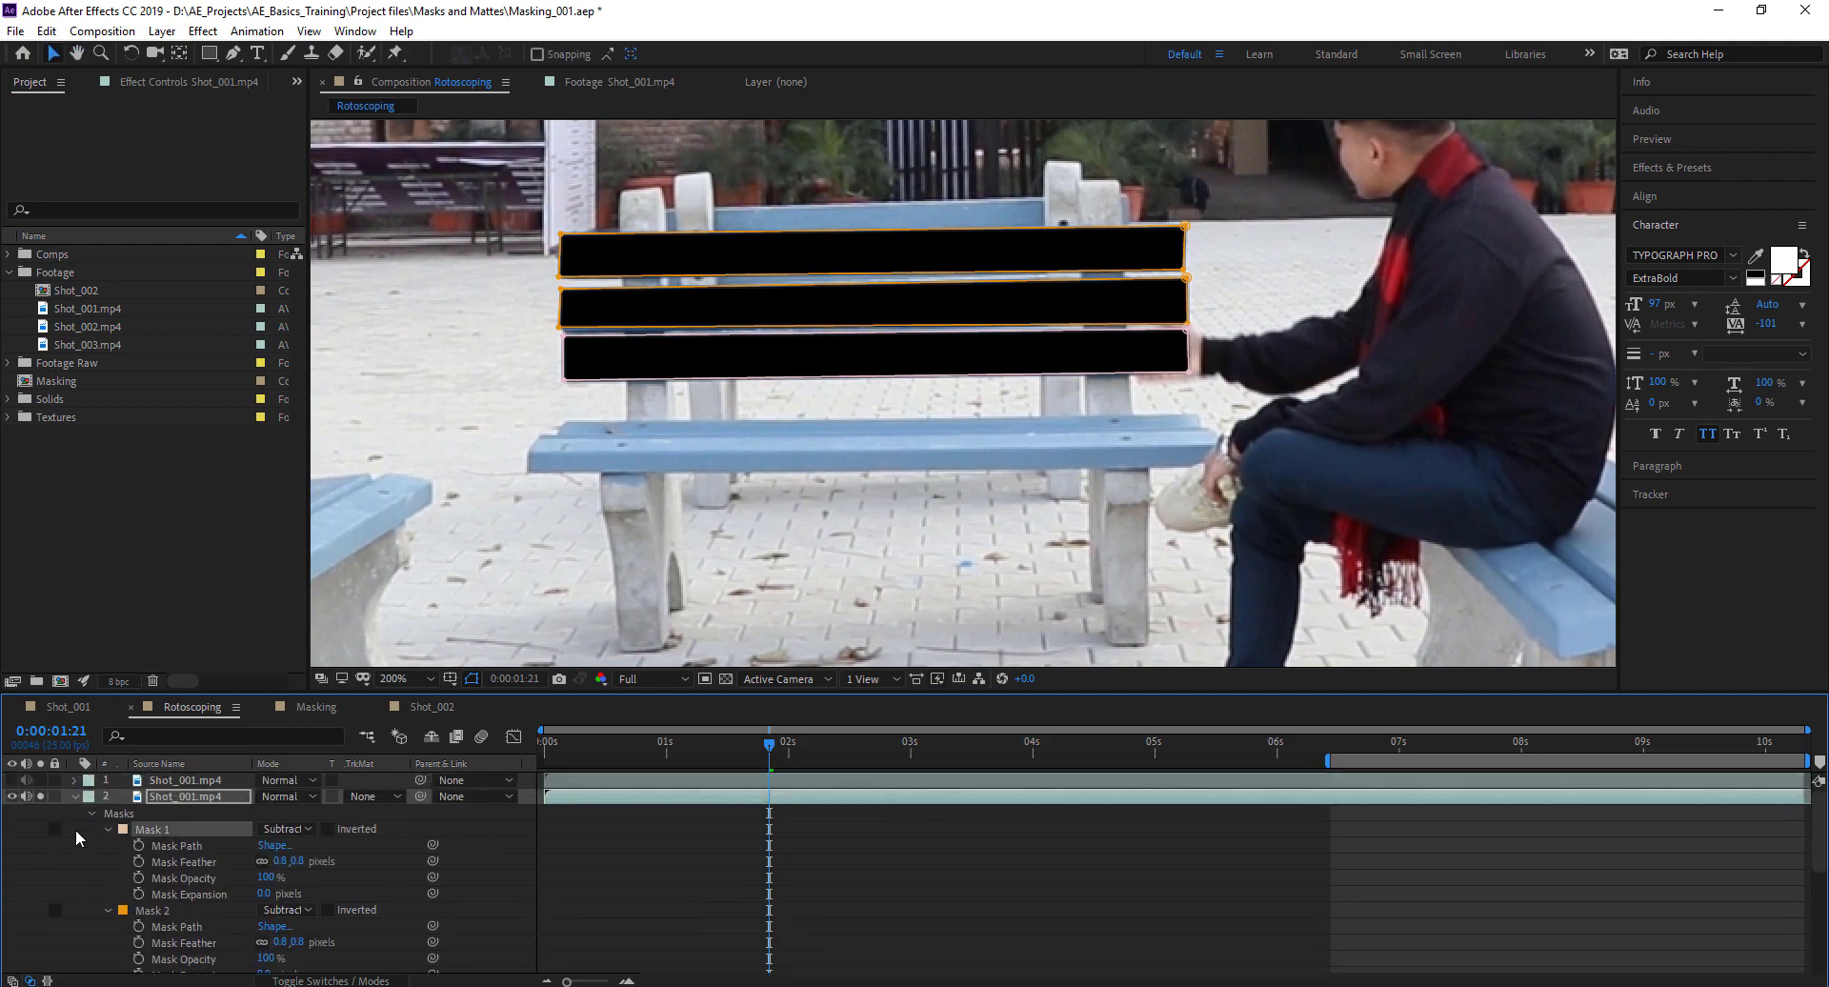
left_click(75, 796)
Toggle the transparency grid on and off, then unsolo Shot_001 so the wood texture shows
left_click(727, 679)
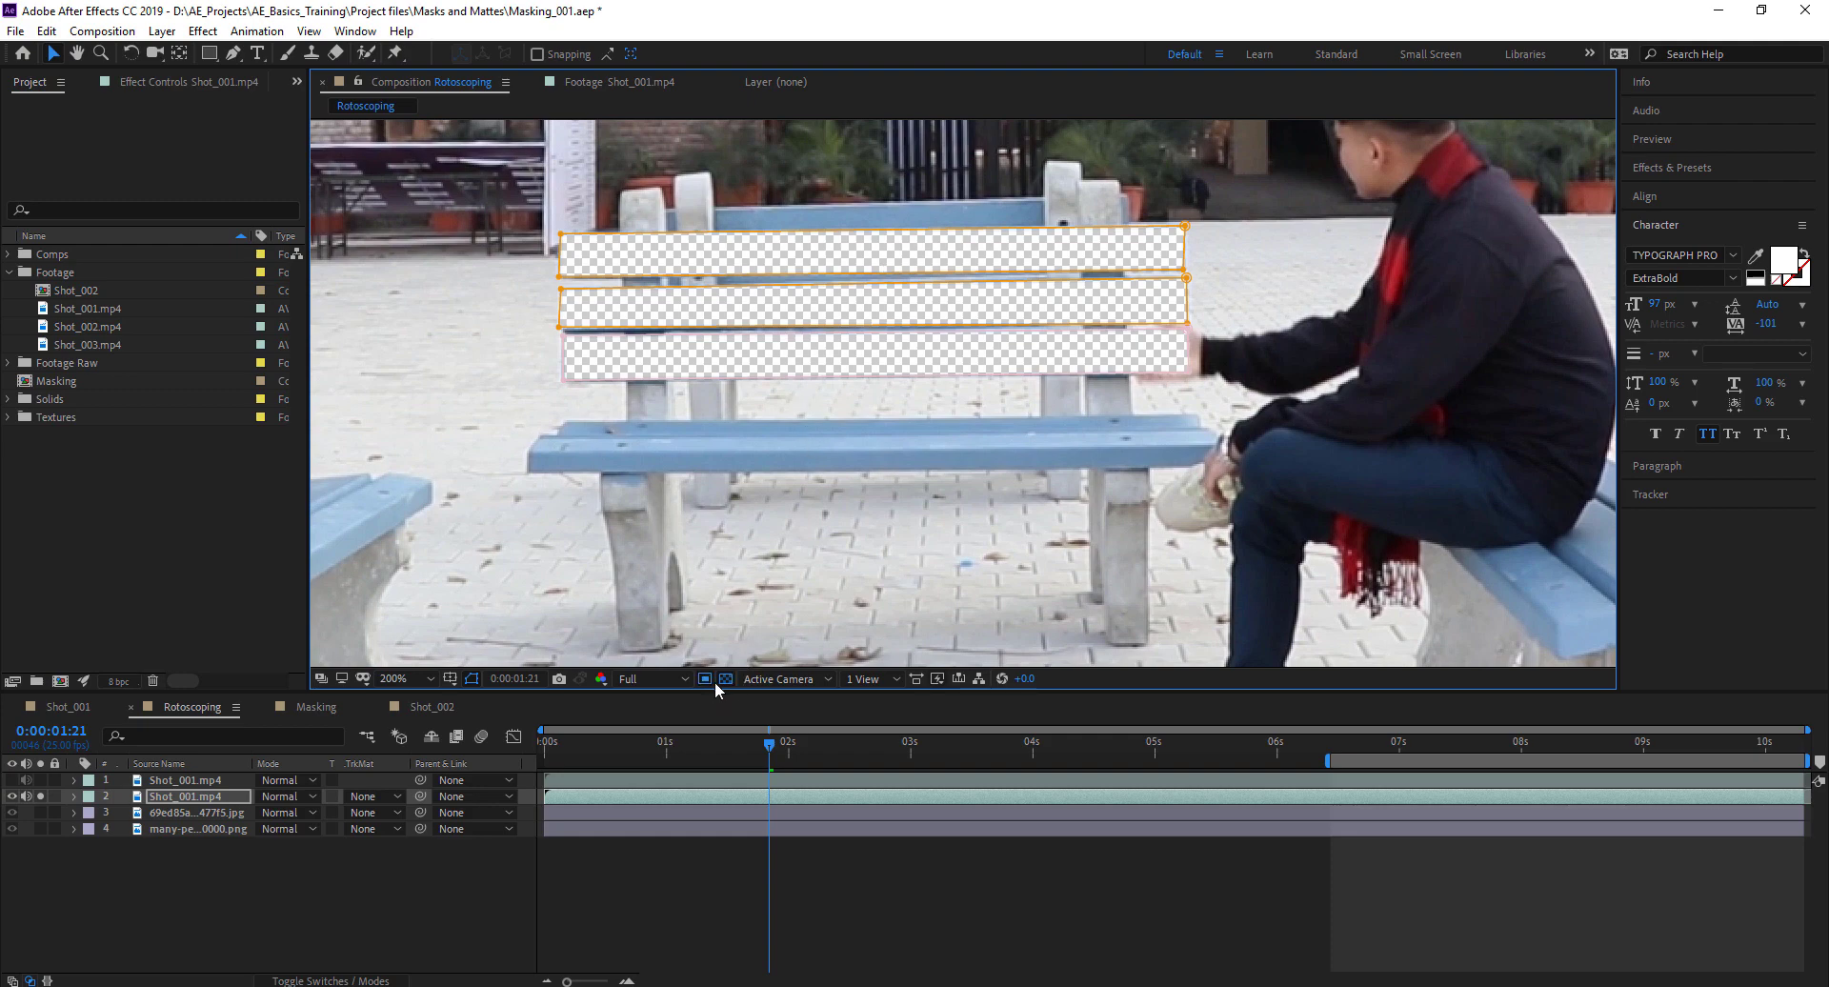
left_click(727, 679)
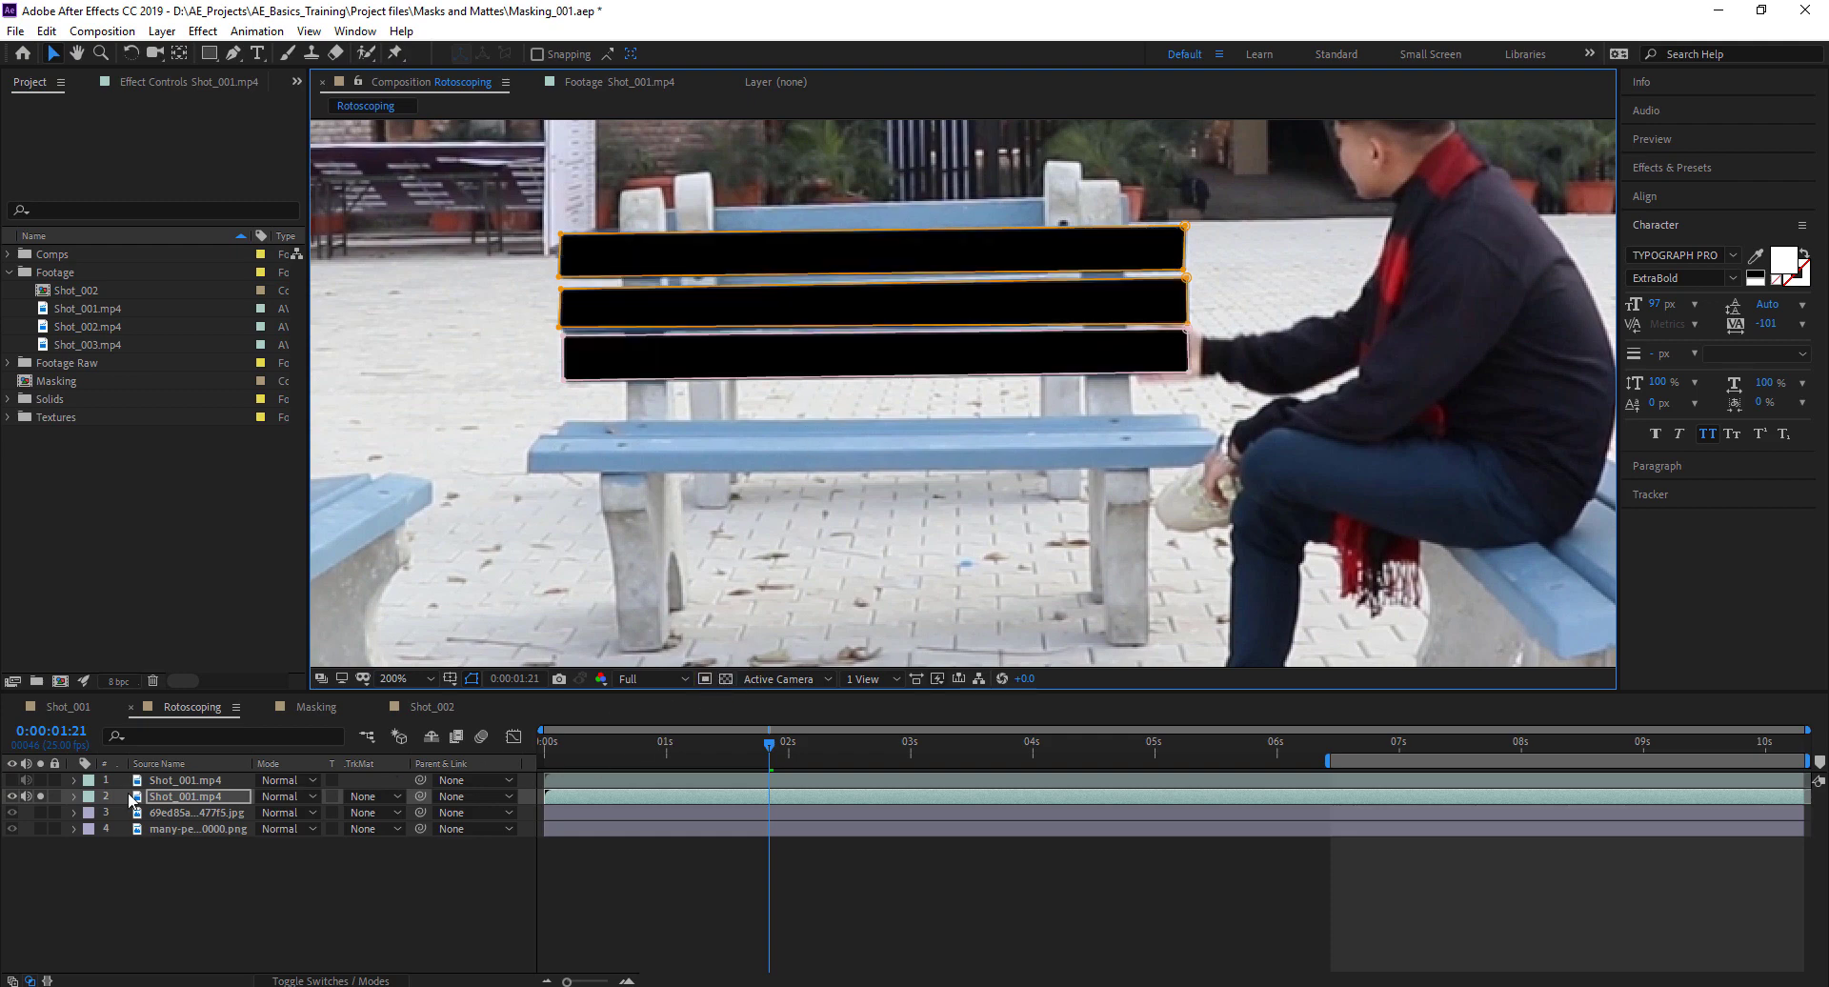
left_click(41, 797)
left_click(173, 815)
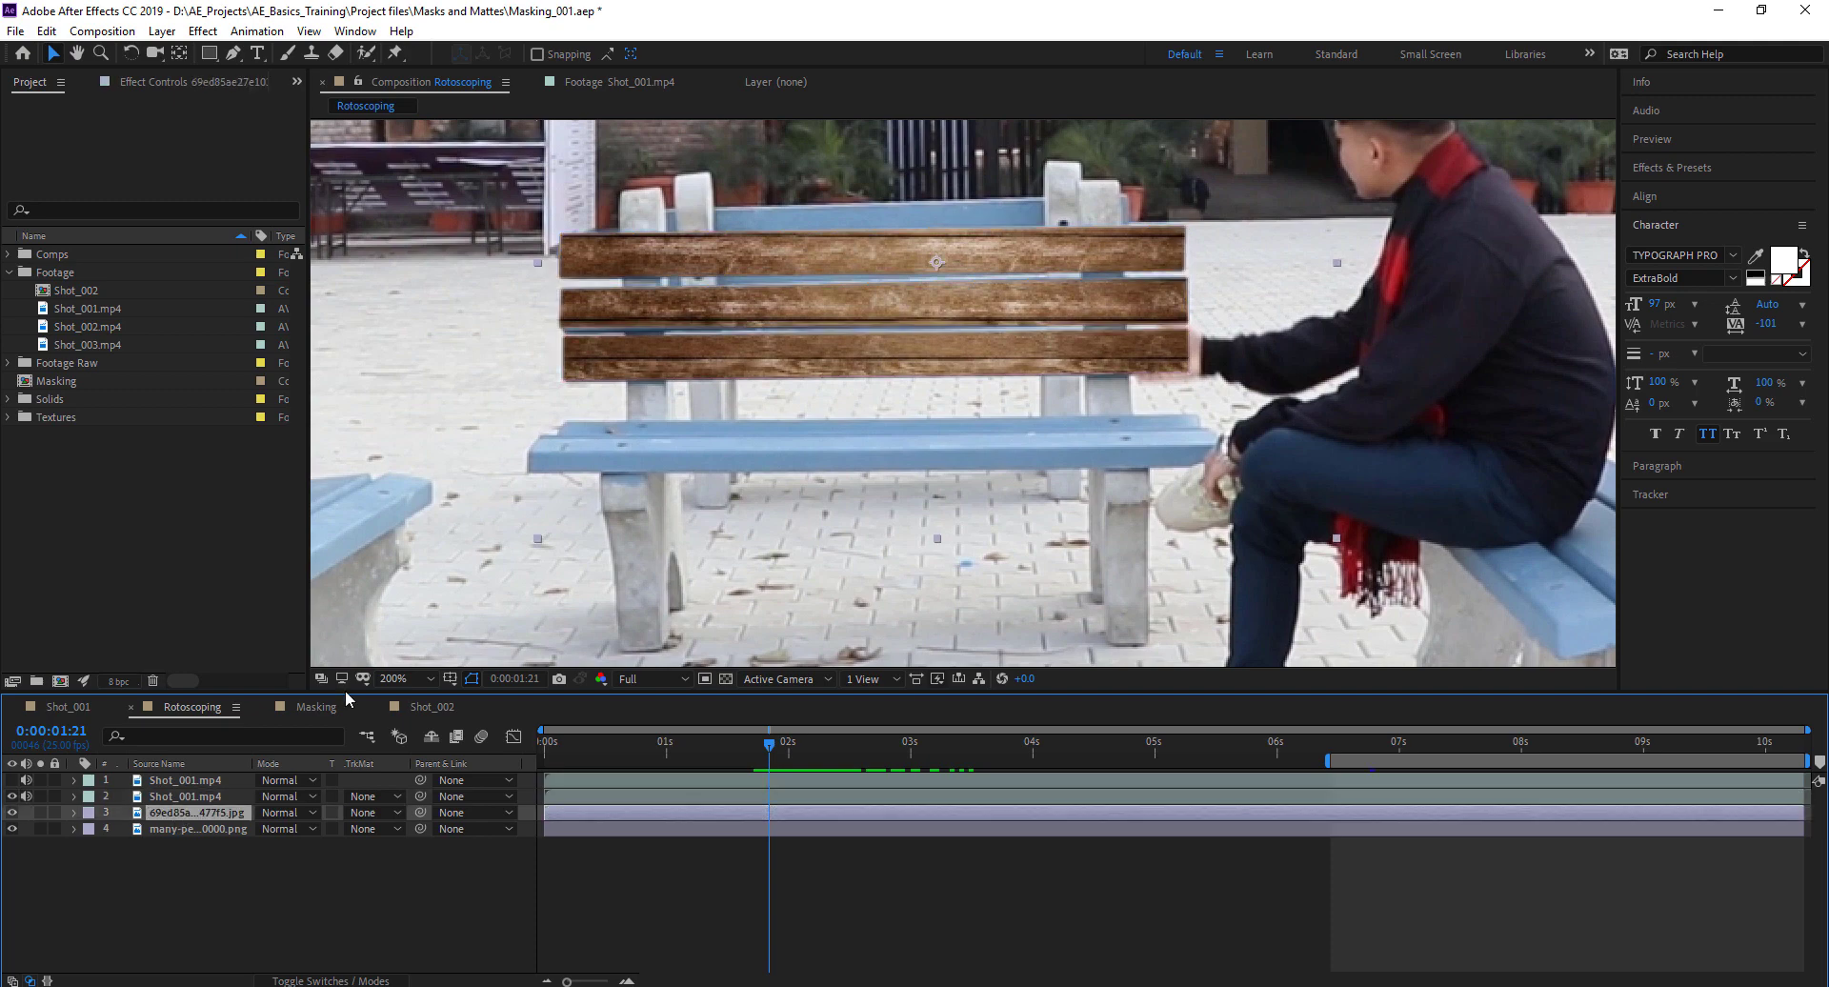
left_click_drag(632, 426, 649, 461)
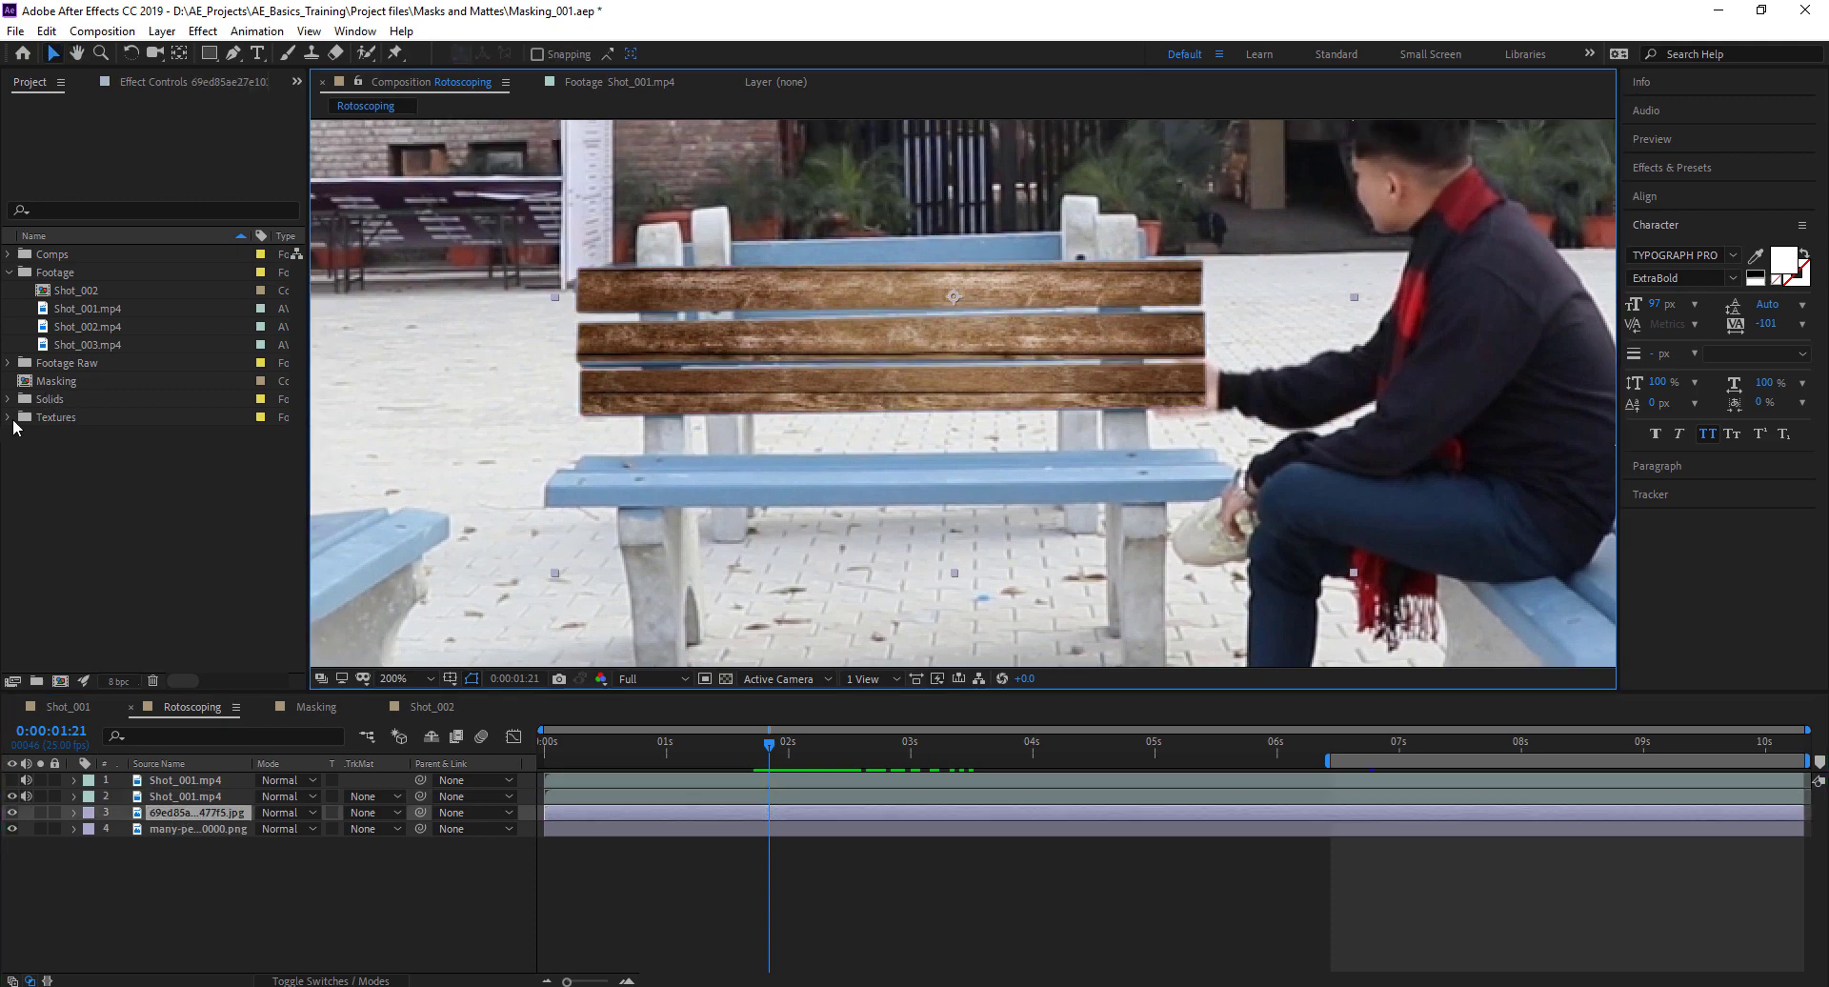
left_click(9, 417)
left_click(105, 438)
double_click(107, 438)
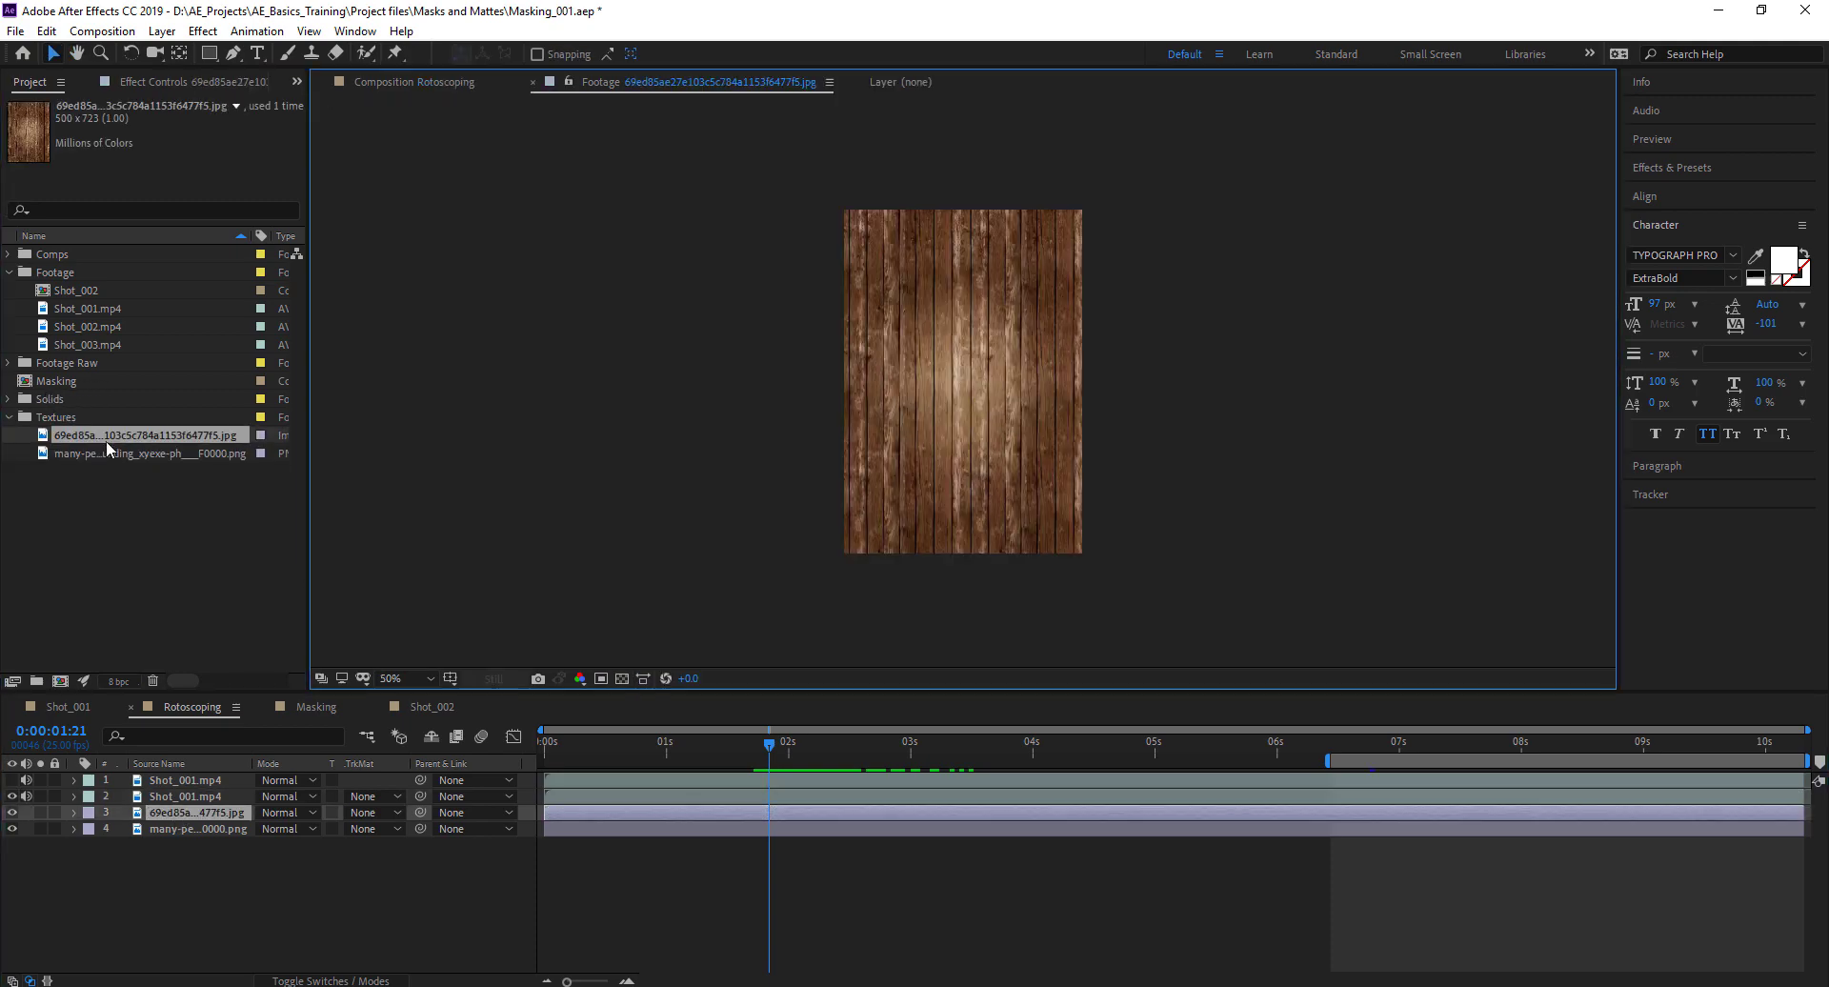
scroll(962, 297, "up", 1)
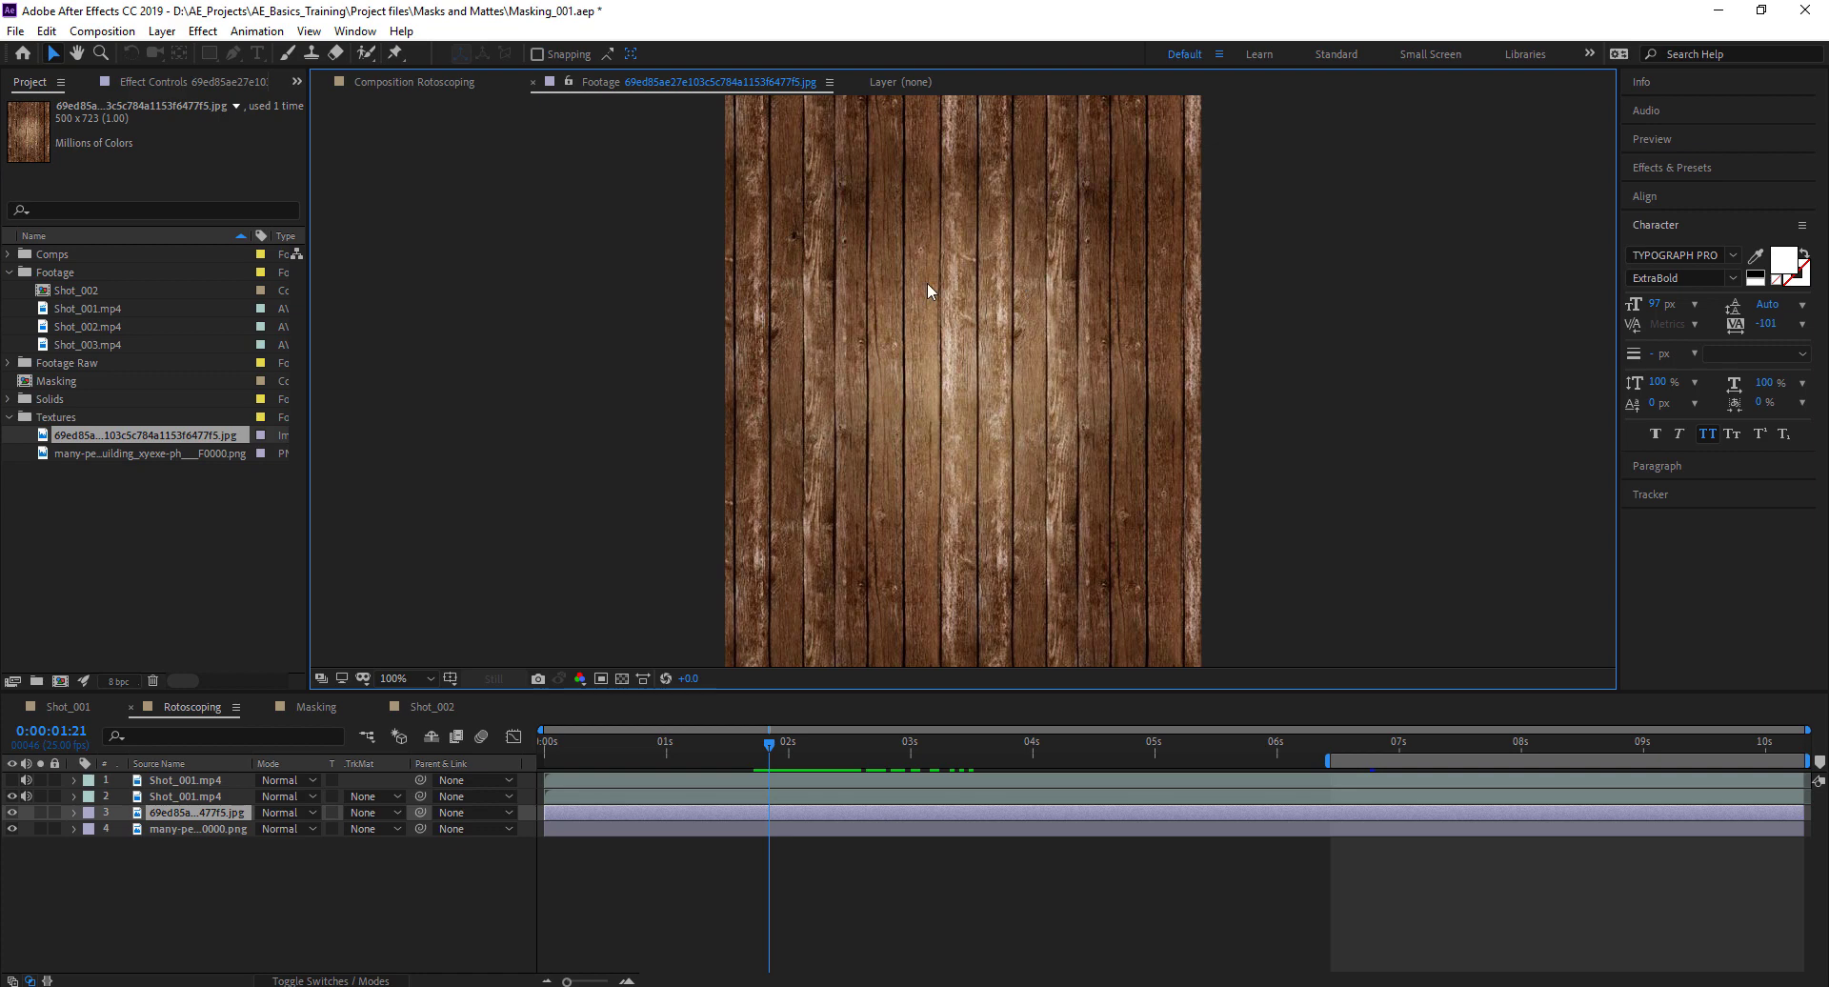
left_click(451, 84)
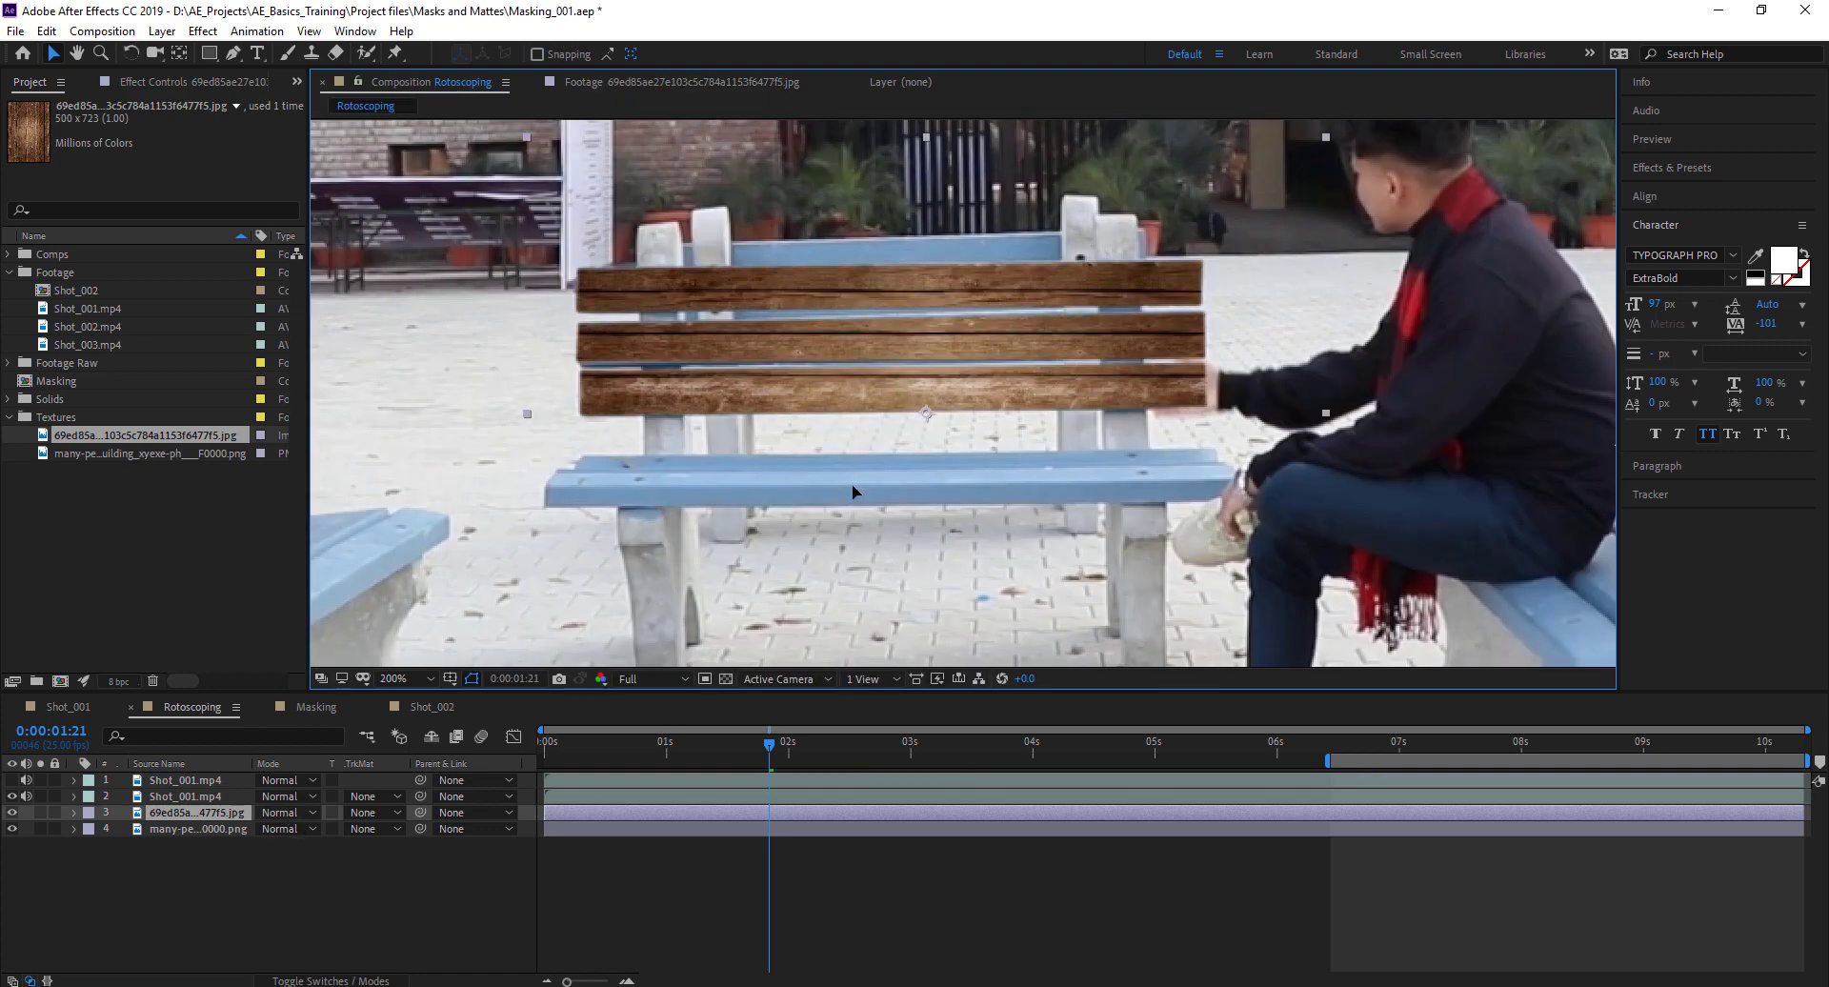
left_click_drag(852, 484, 729, 376)
key("ctrl+z")
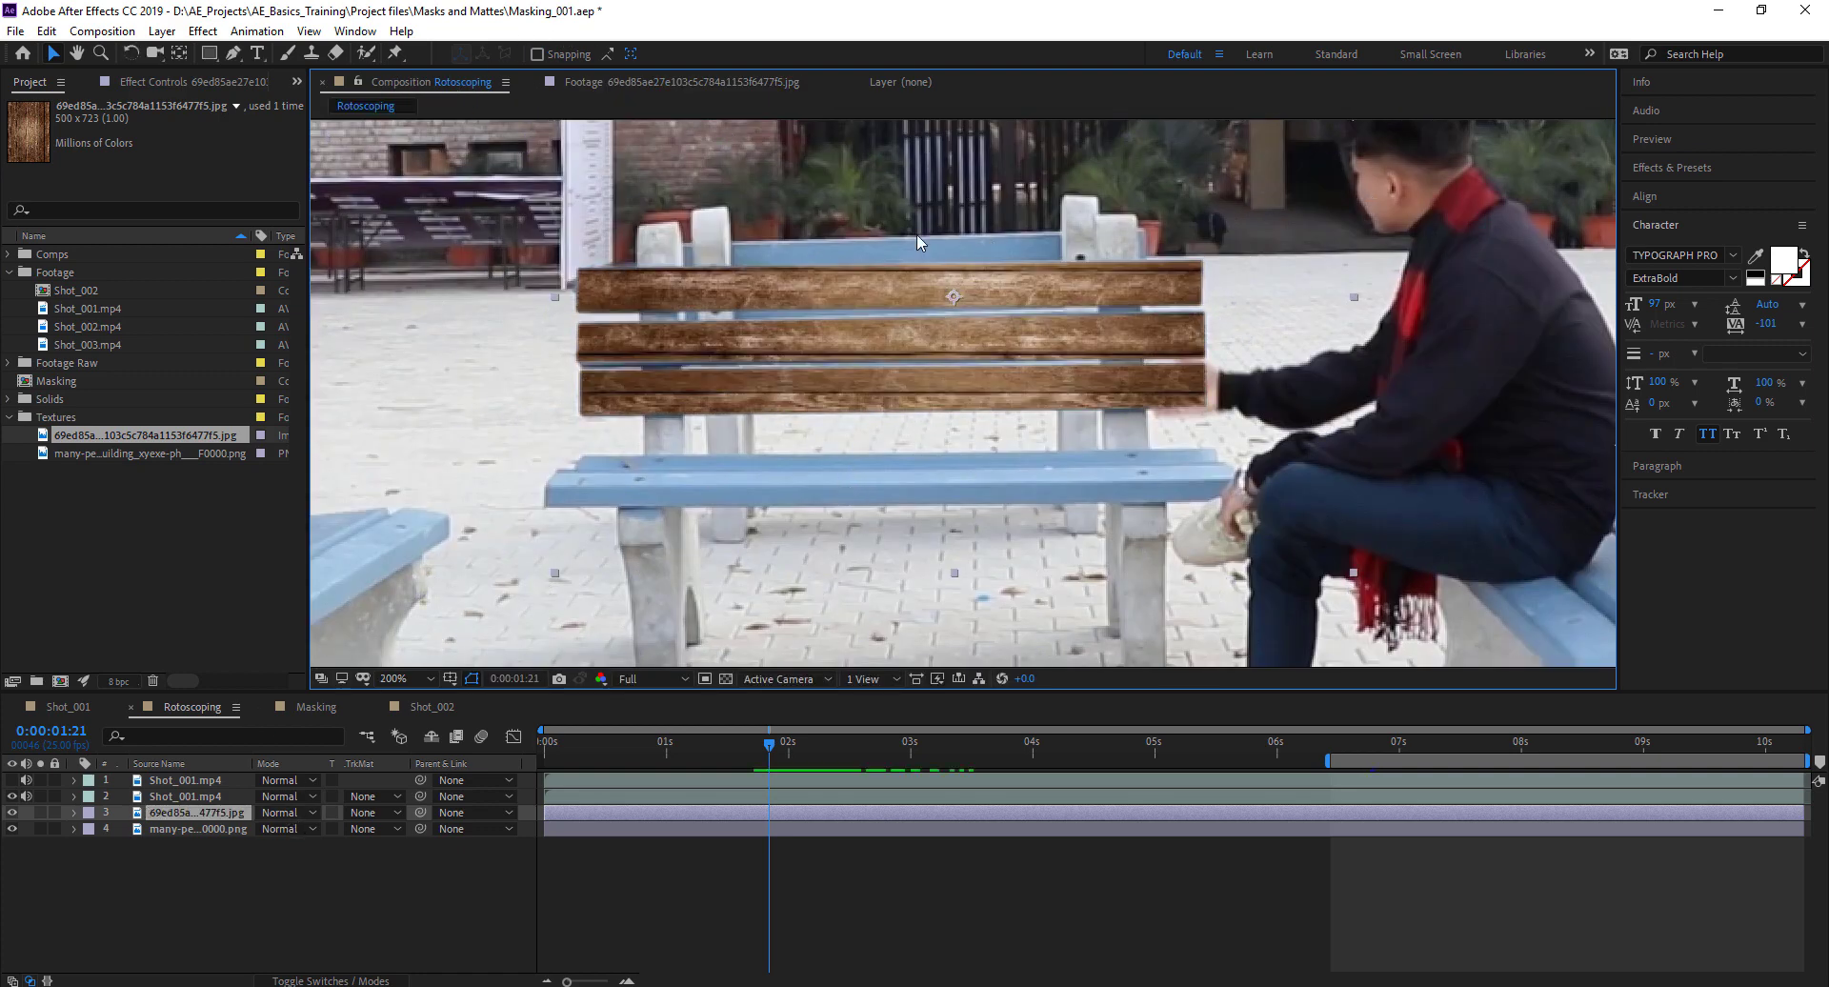
left_click_drag(920, 346, 880, 365)
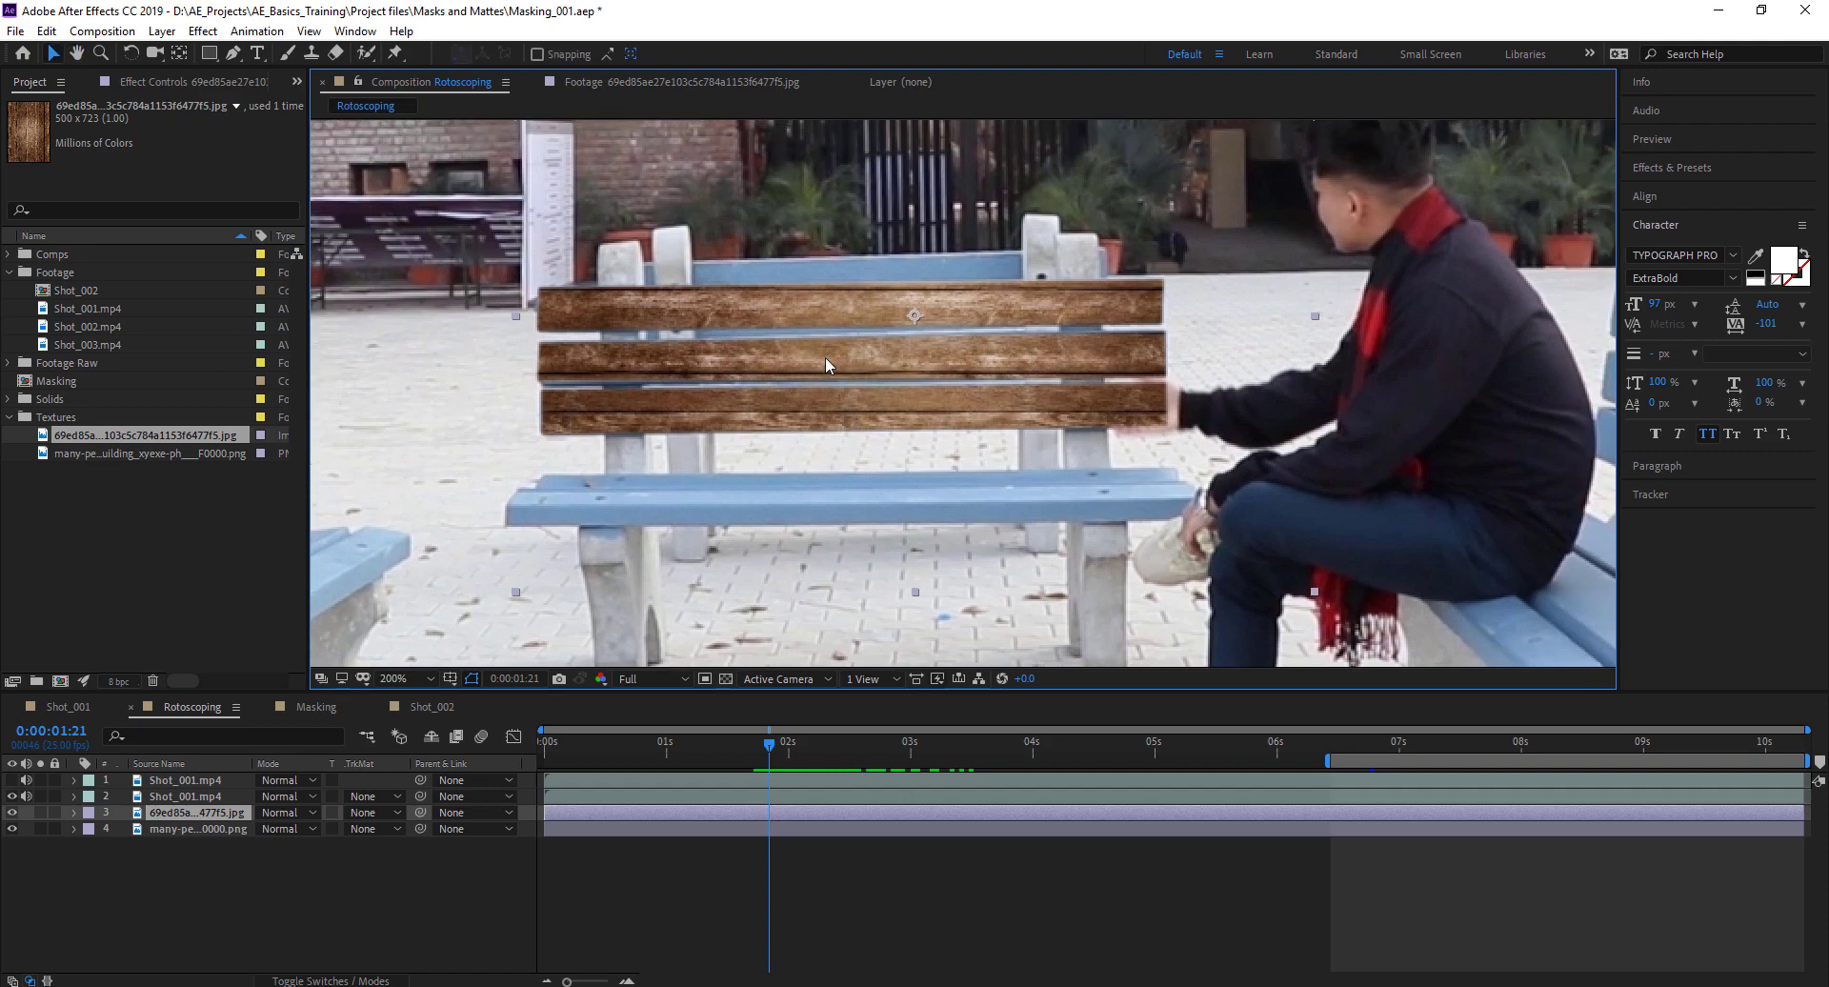
scroll(848, 336, "down", 1)
left_click_drag(1091, 416, 1003, 436)
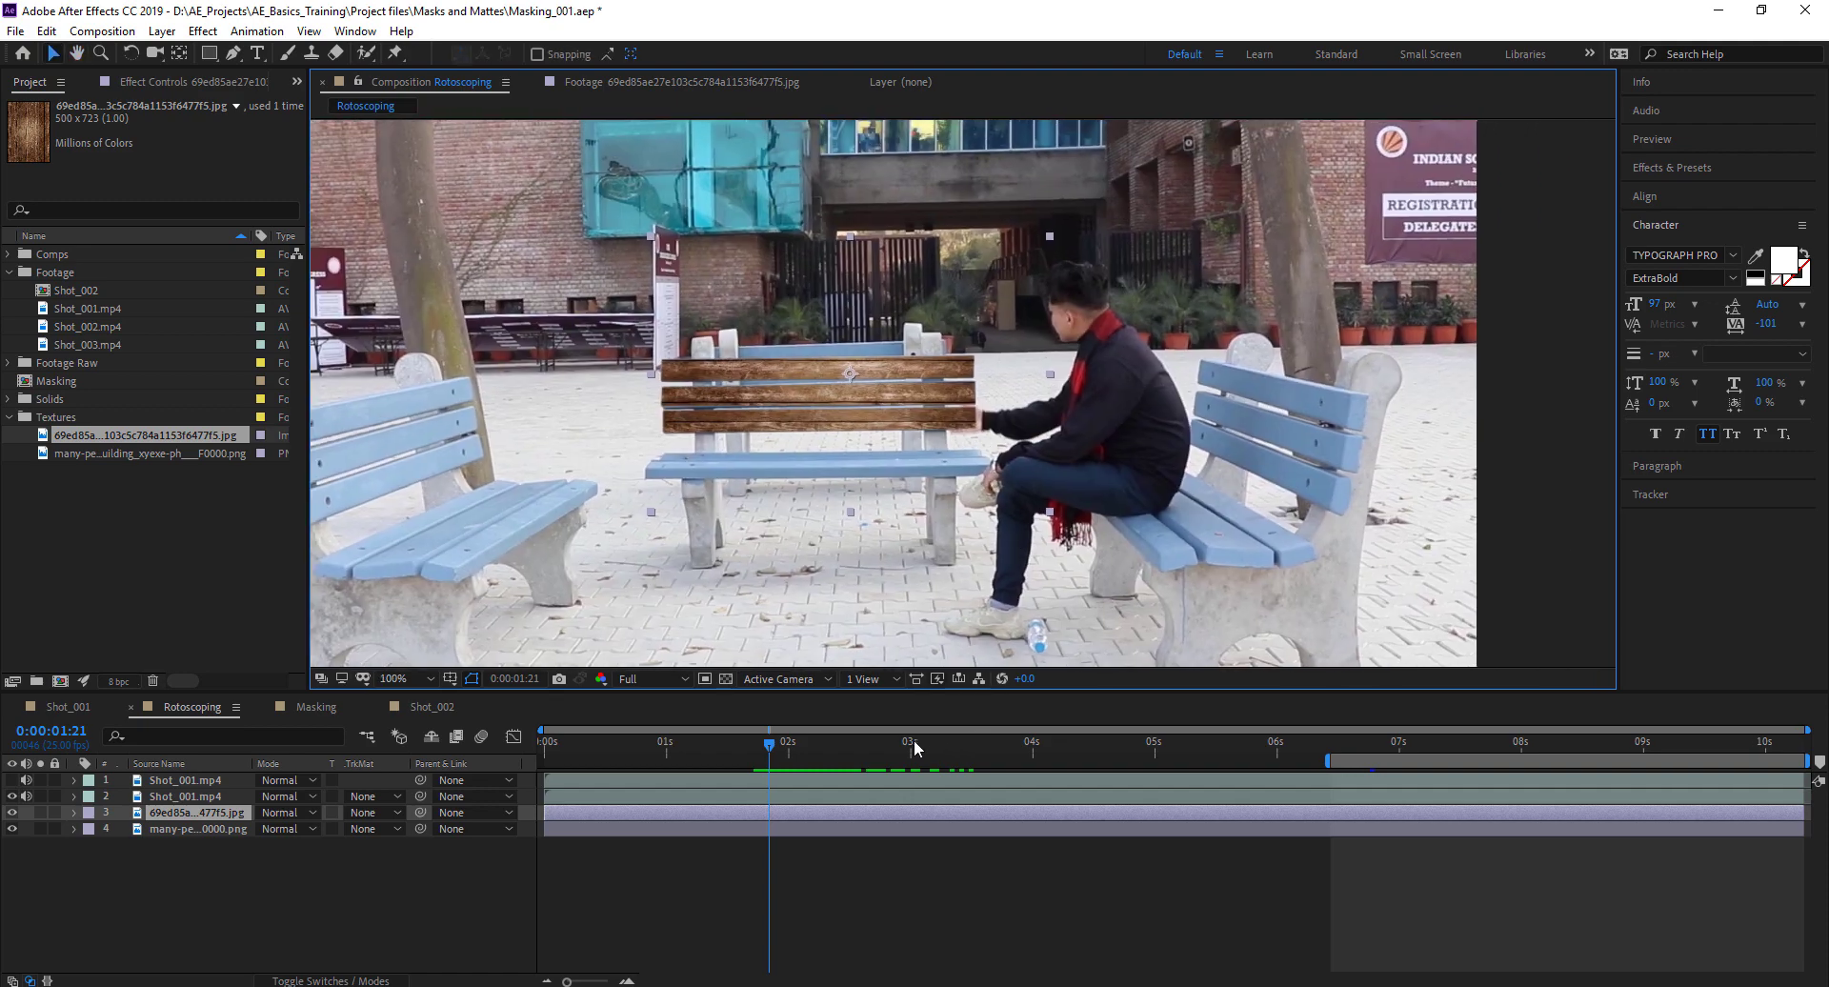
left_click_drag(912, 741, 780, 769)
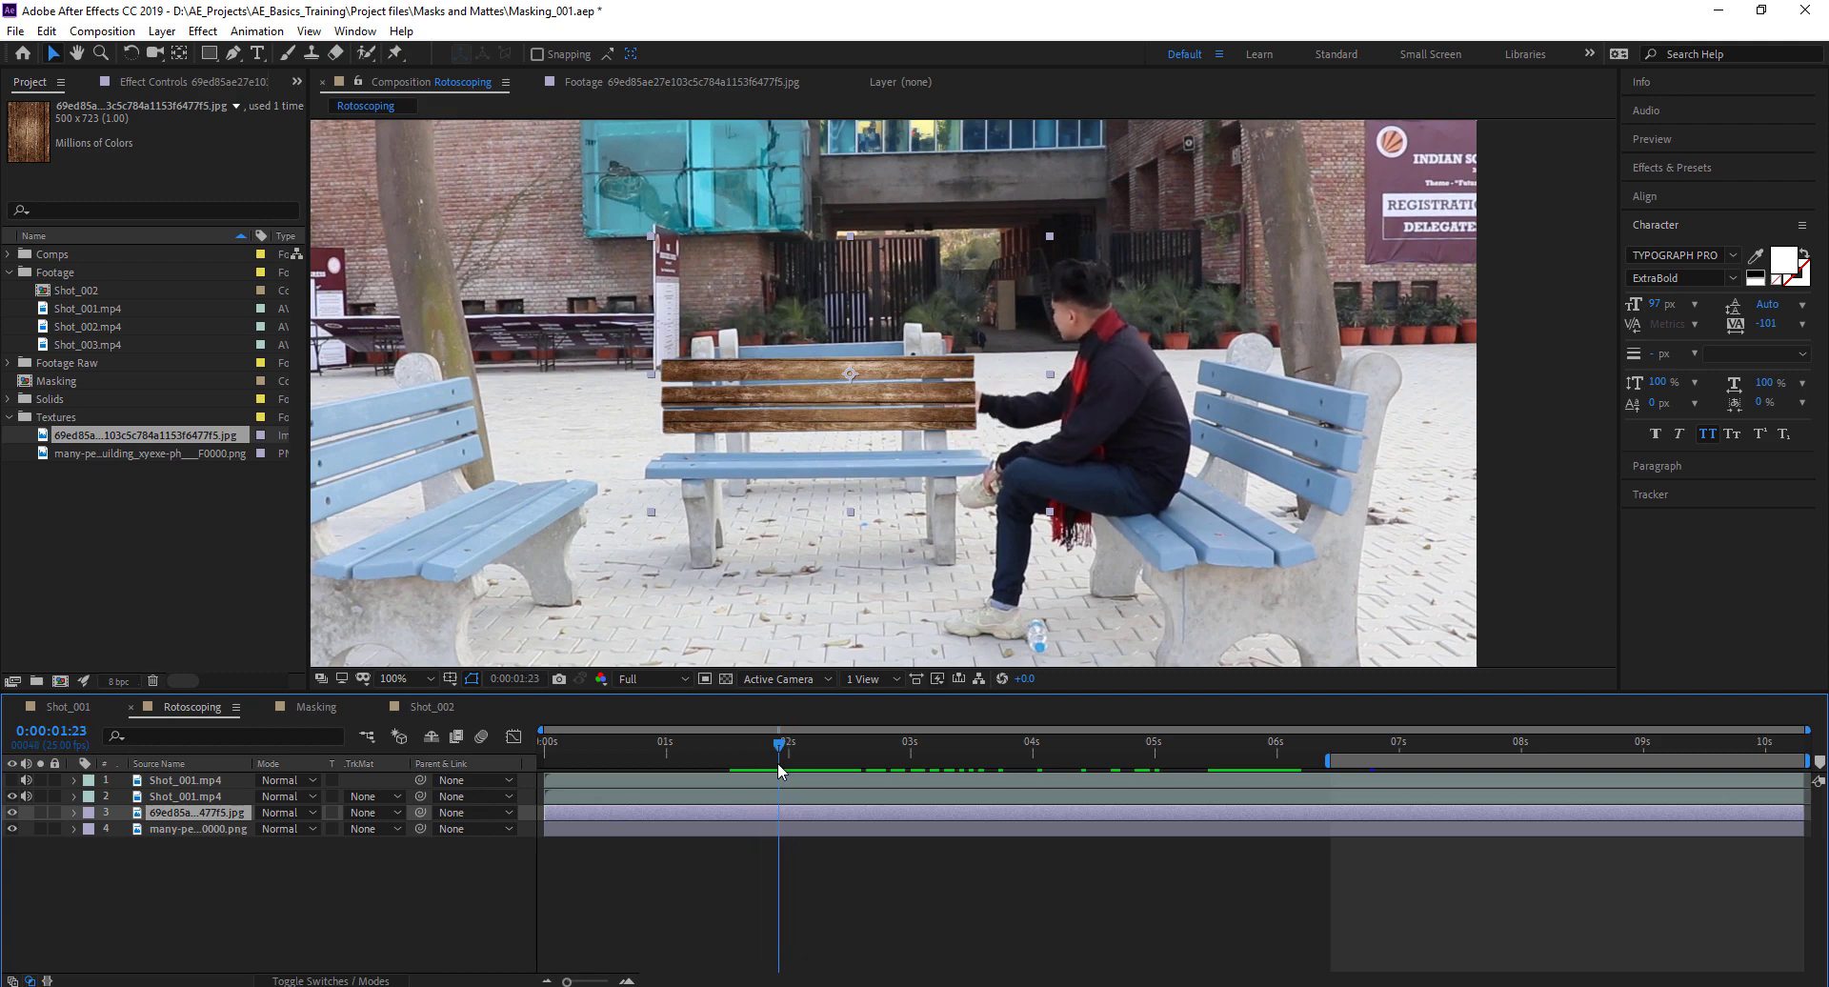
left_click(206, 799)
left_click(209, 811)
left_click(168, 801)
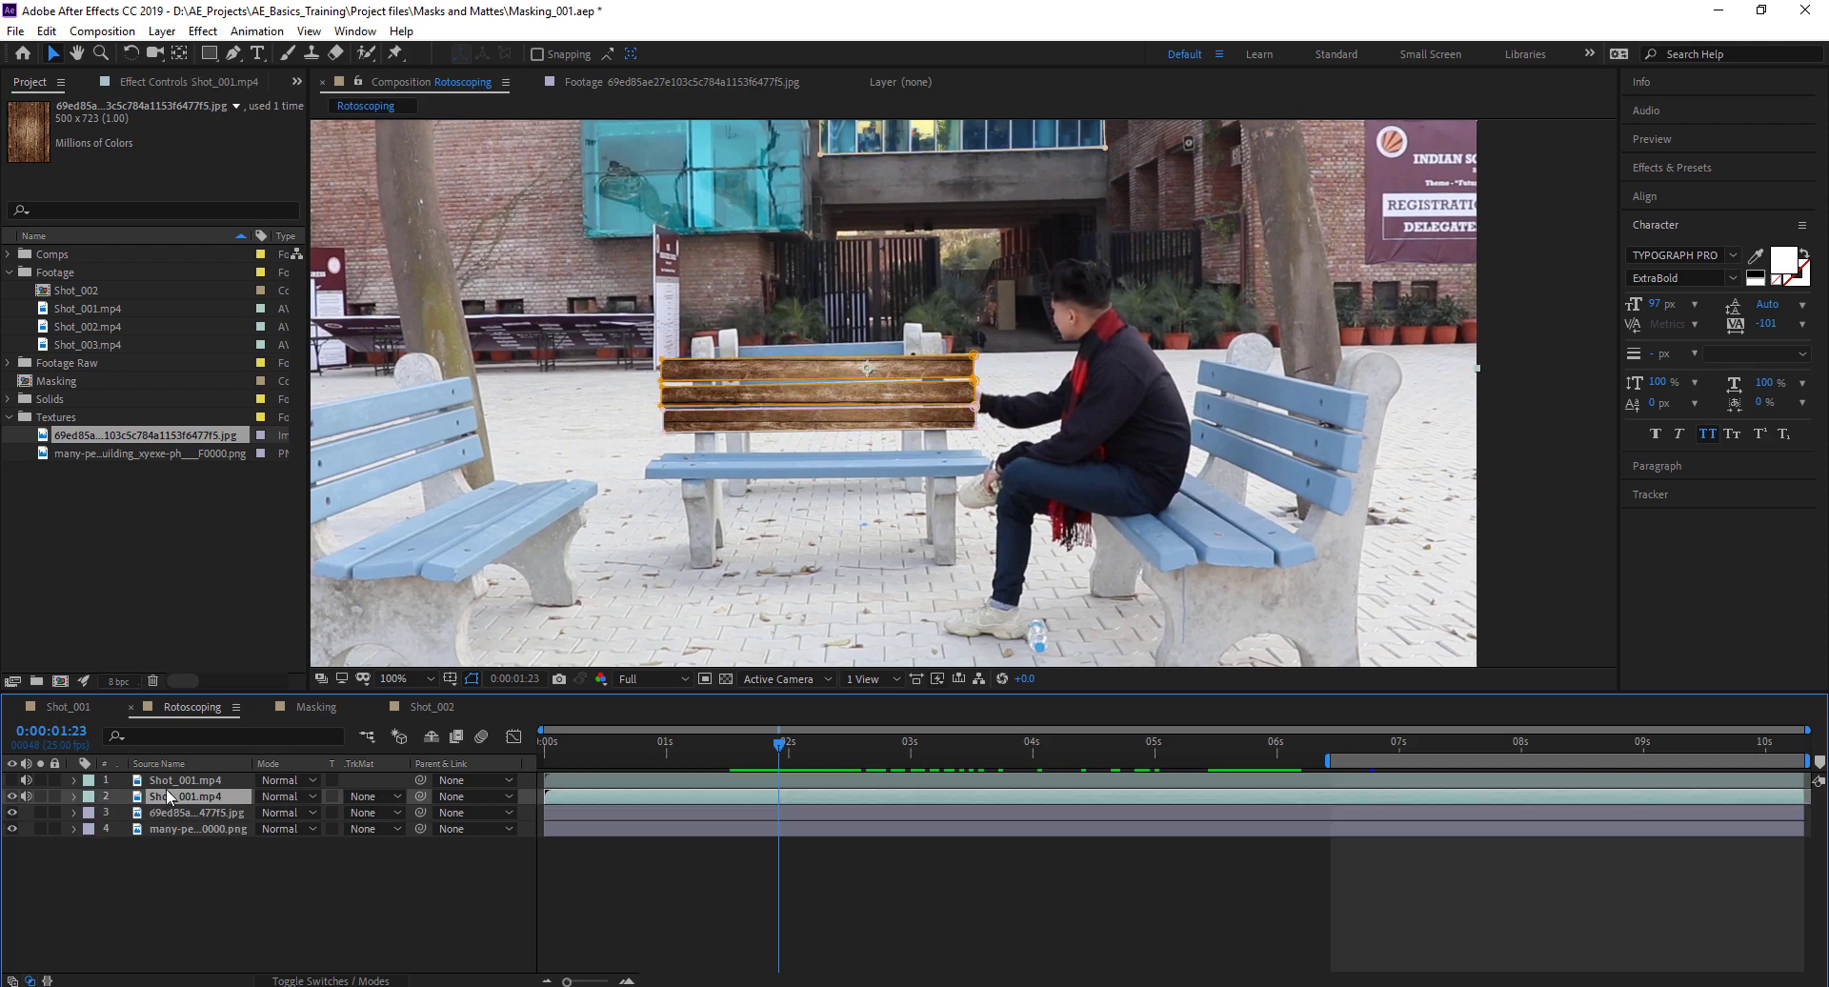
scroll(974, 408, "up", 2)
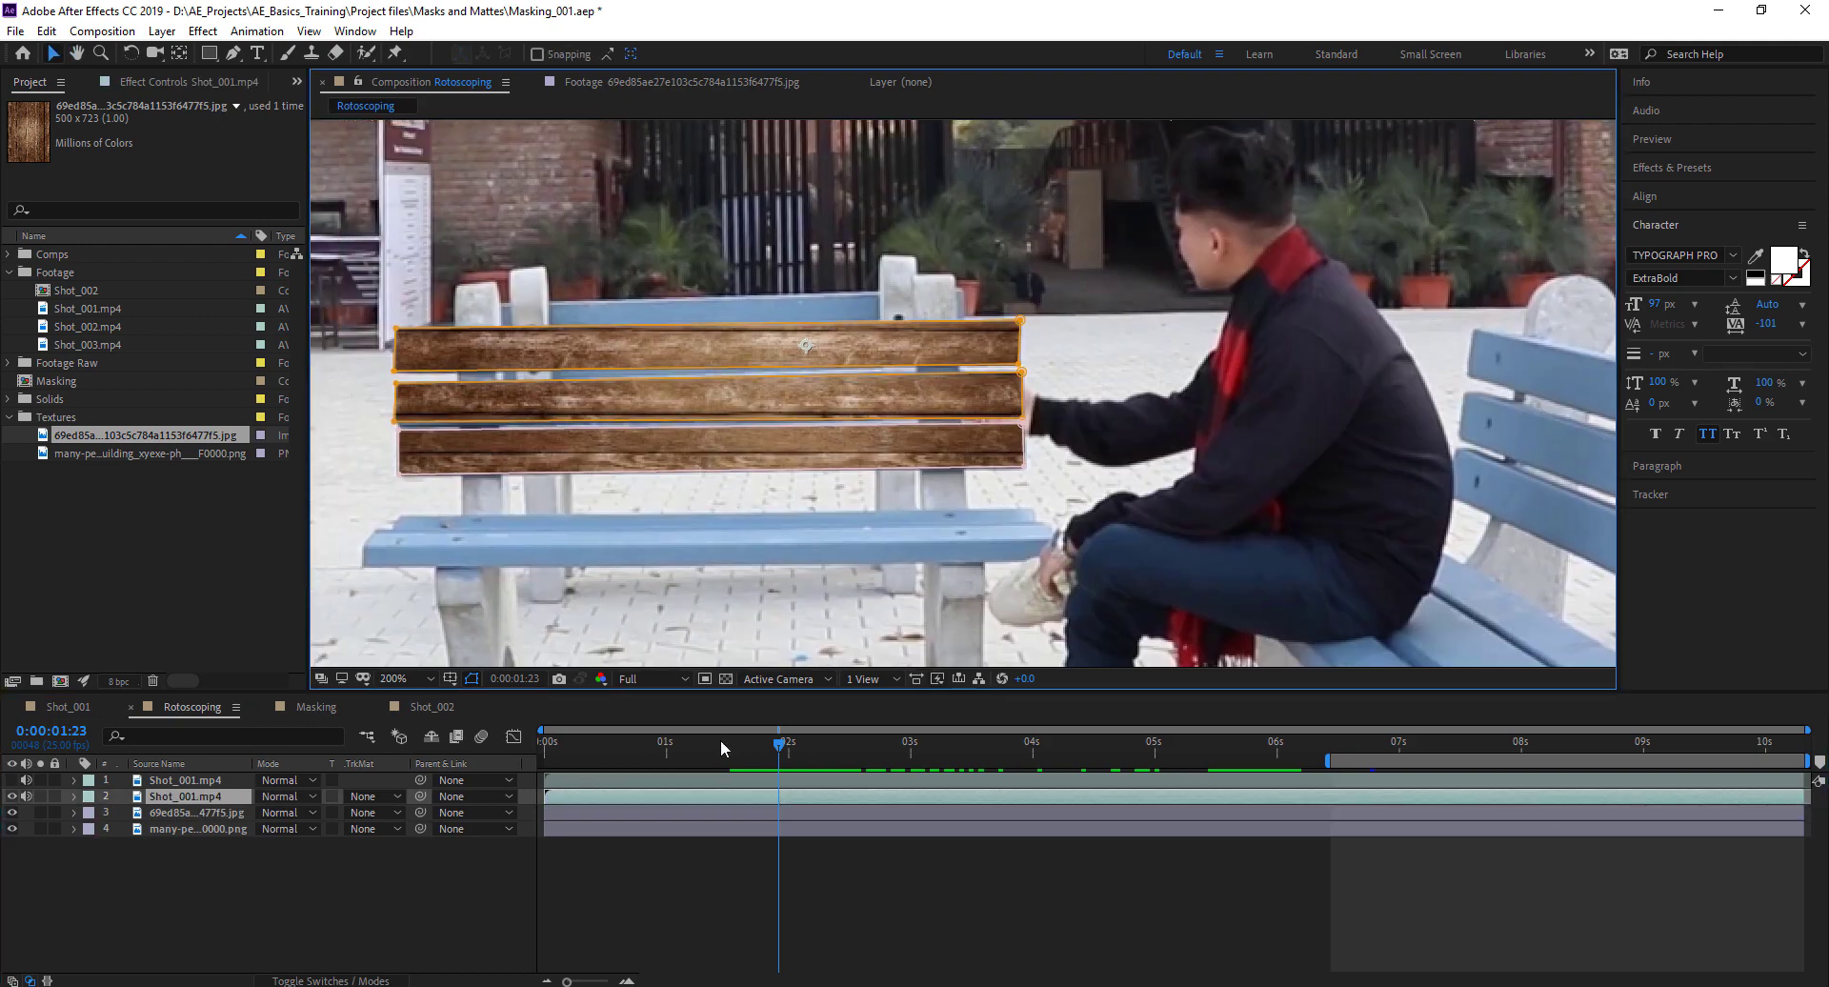
left_click(762, 752)
left_click_drag(761, 750, 814, 750)
Delete the hidden top layer and duplicate Shot_001.mp4 with Edit > Duplicate
left_click(161, 764)
left_click(179, 783)
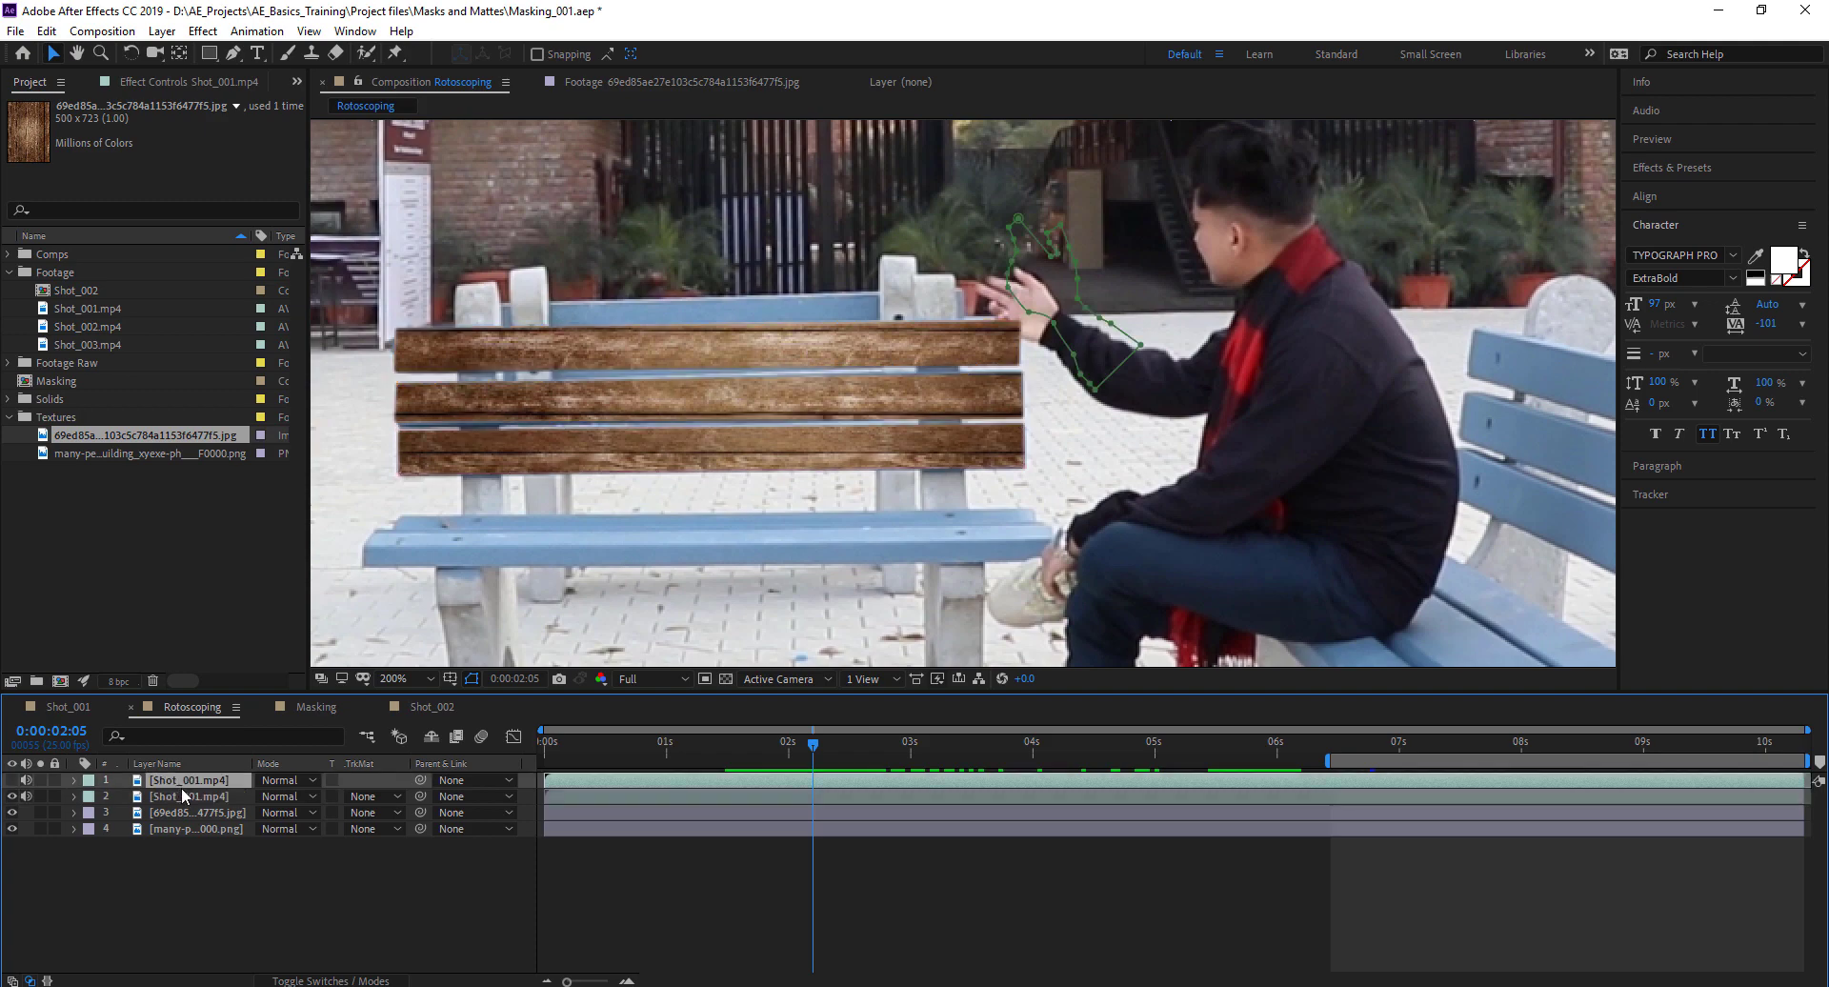
key("Delete")
left_click(184, 795)
left_click(178, 780)
key("ctrl+d")
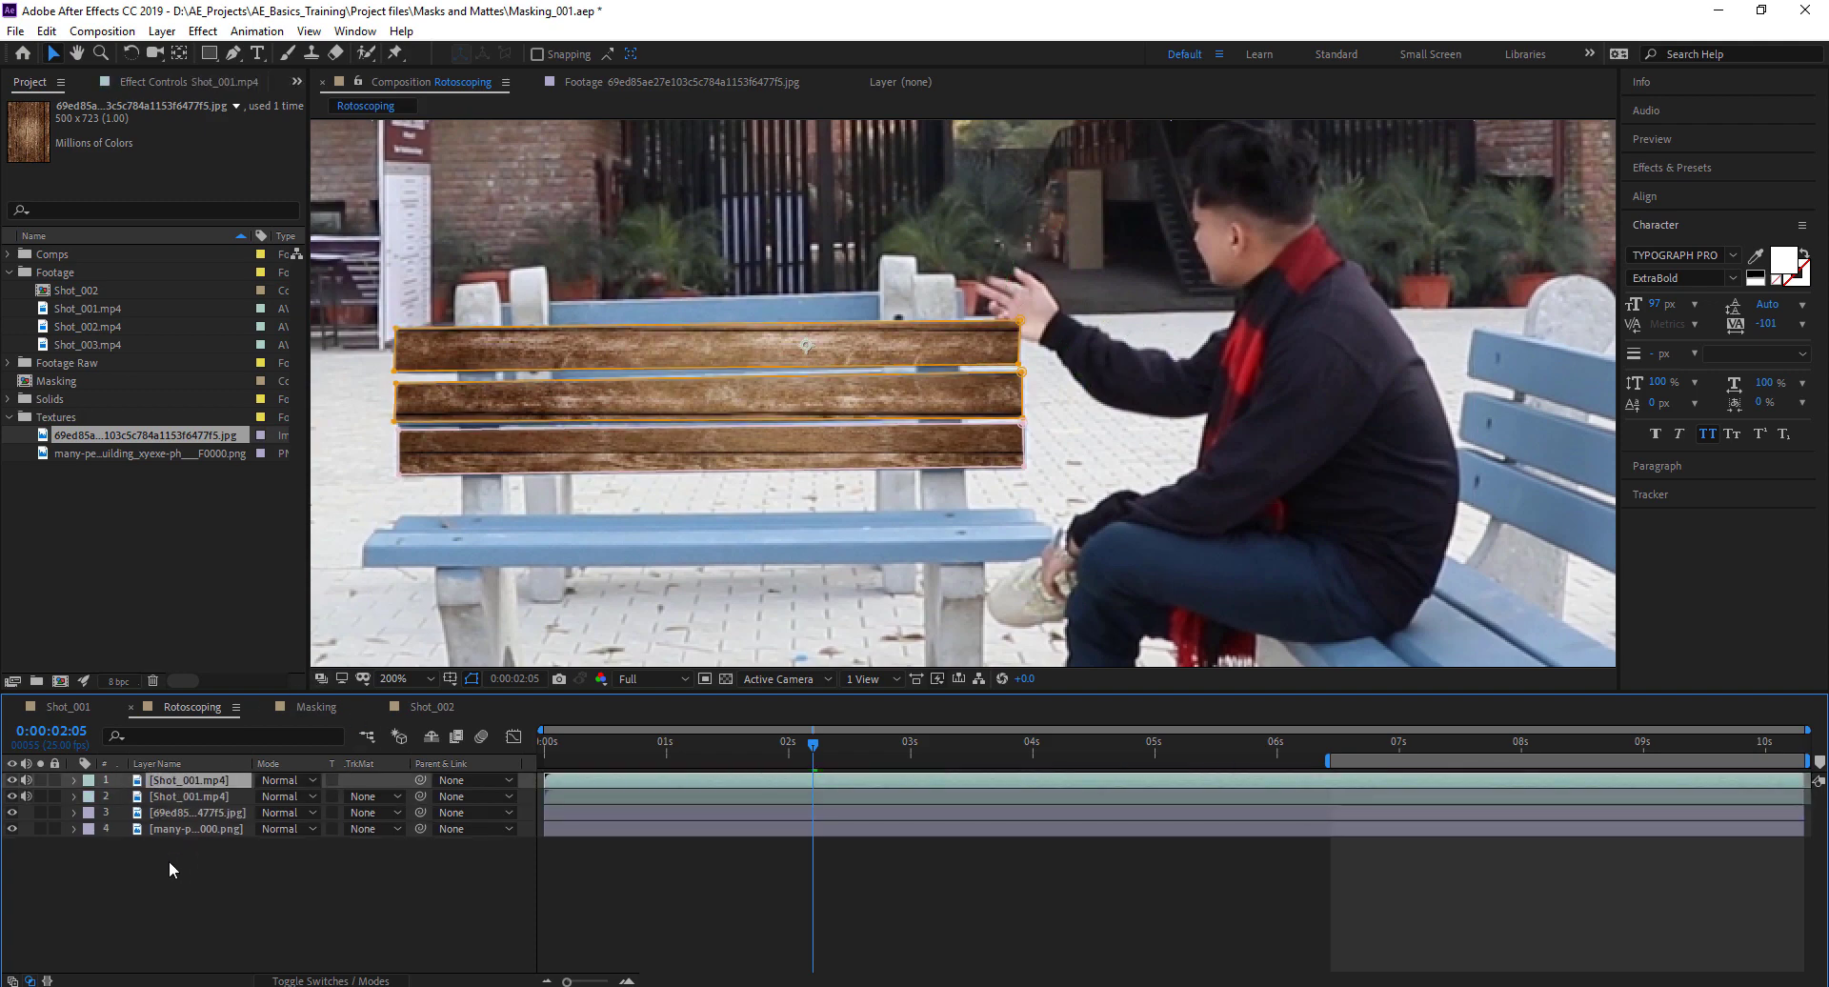
key("ctrl+z")
left_click(46, 31)
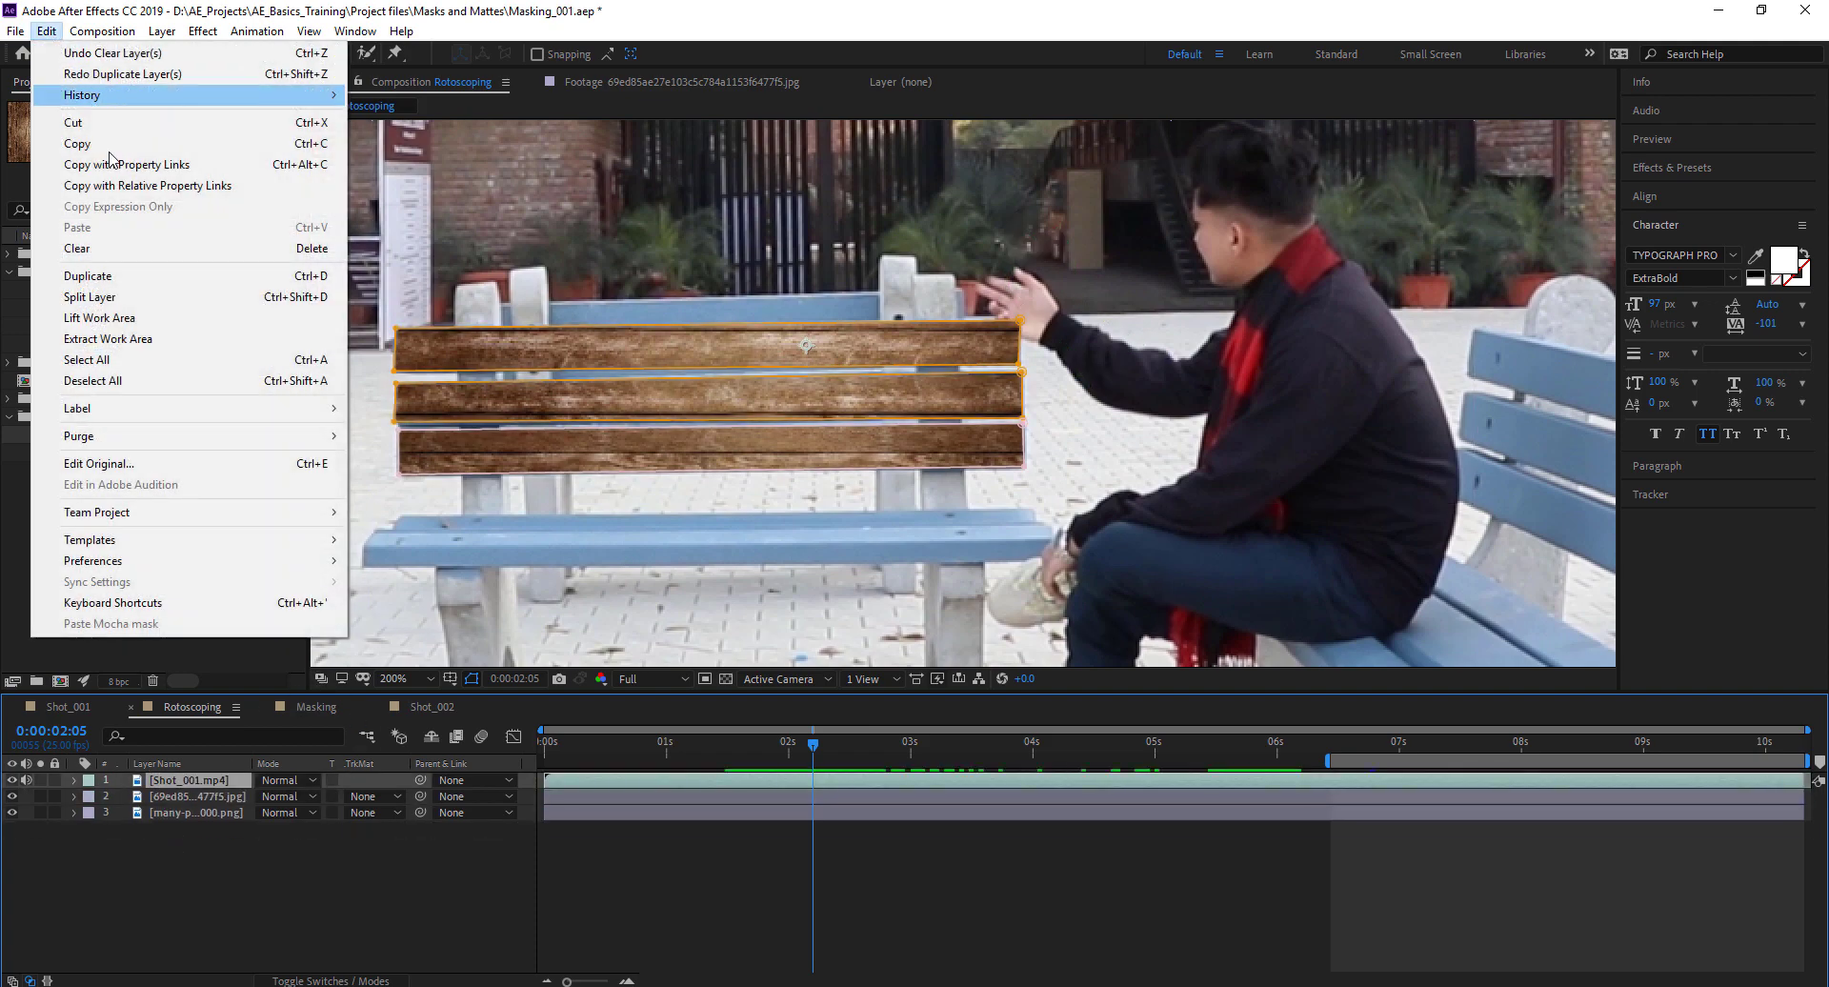
left_click(88, 276)
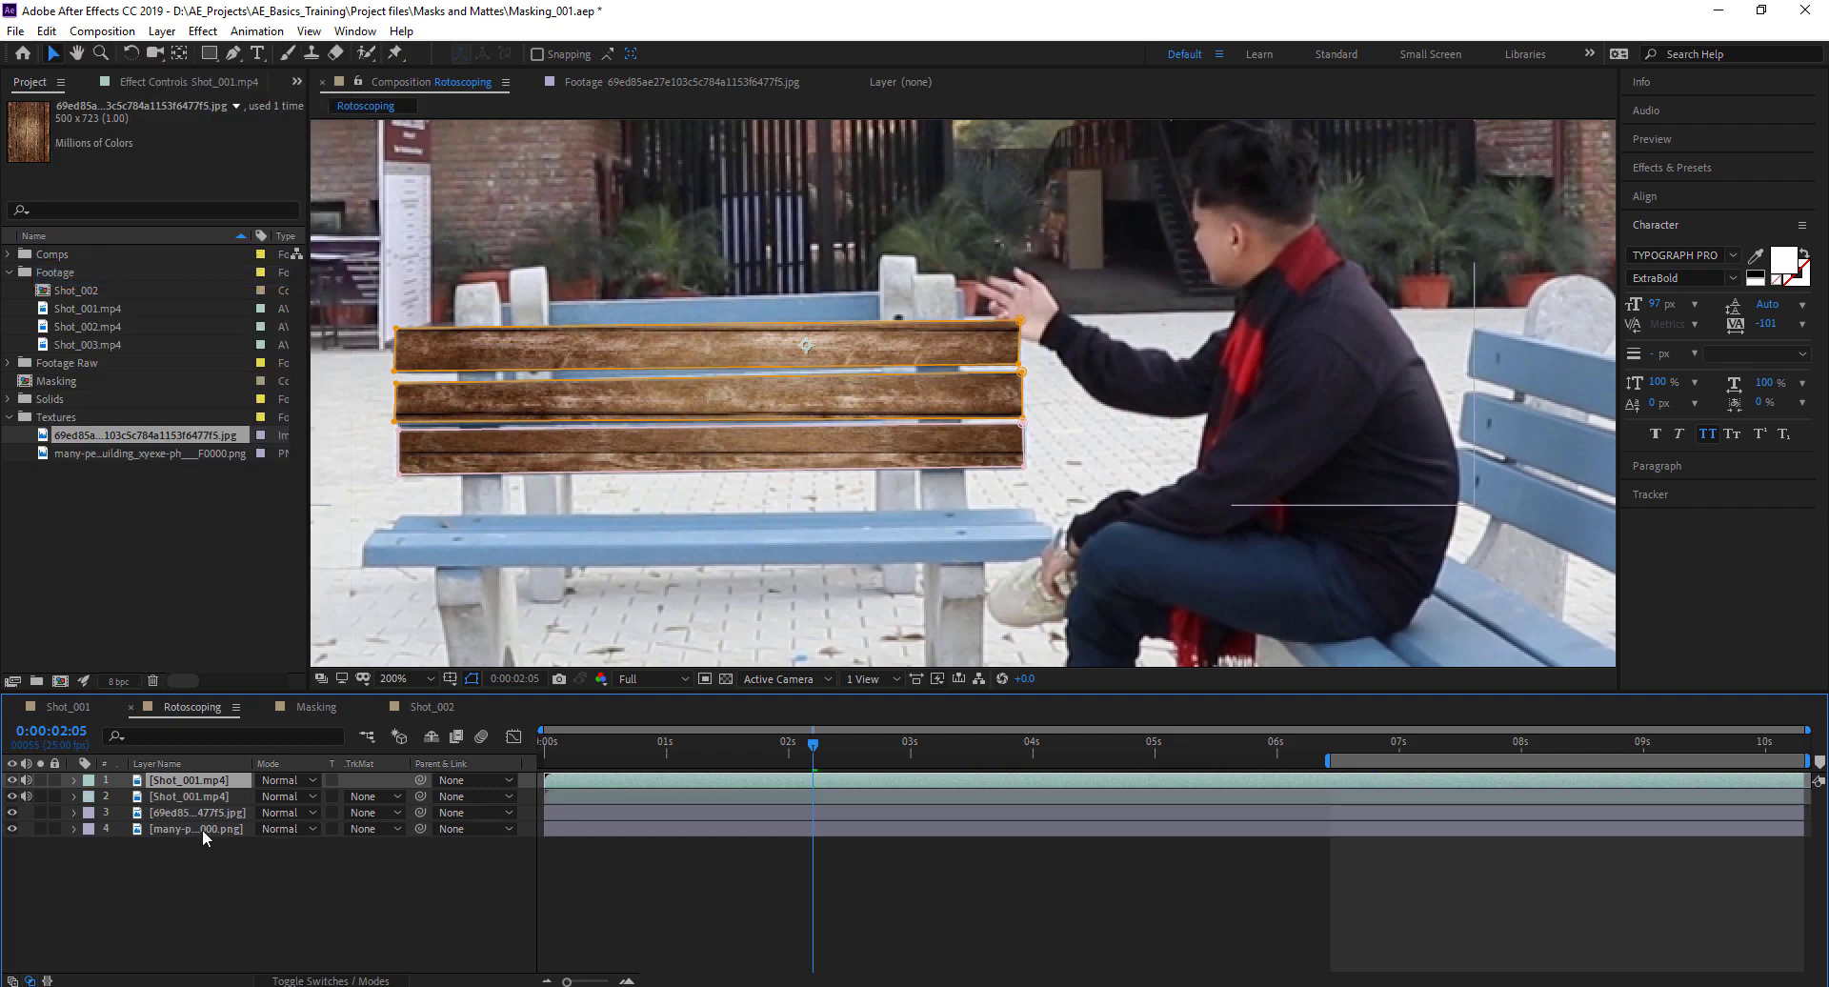
Delete Masks 1 through 4 from the new Shot_001.mp4 copy
key("m")
left_click(169, 813)
key("Delete")
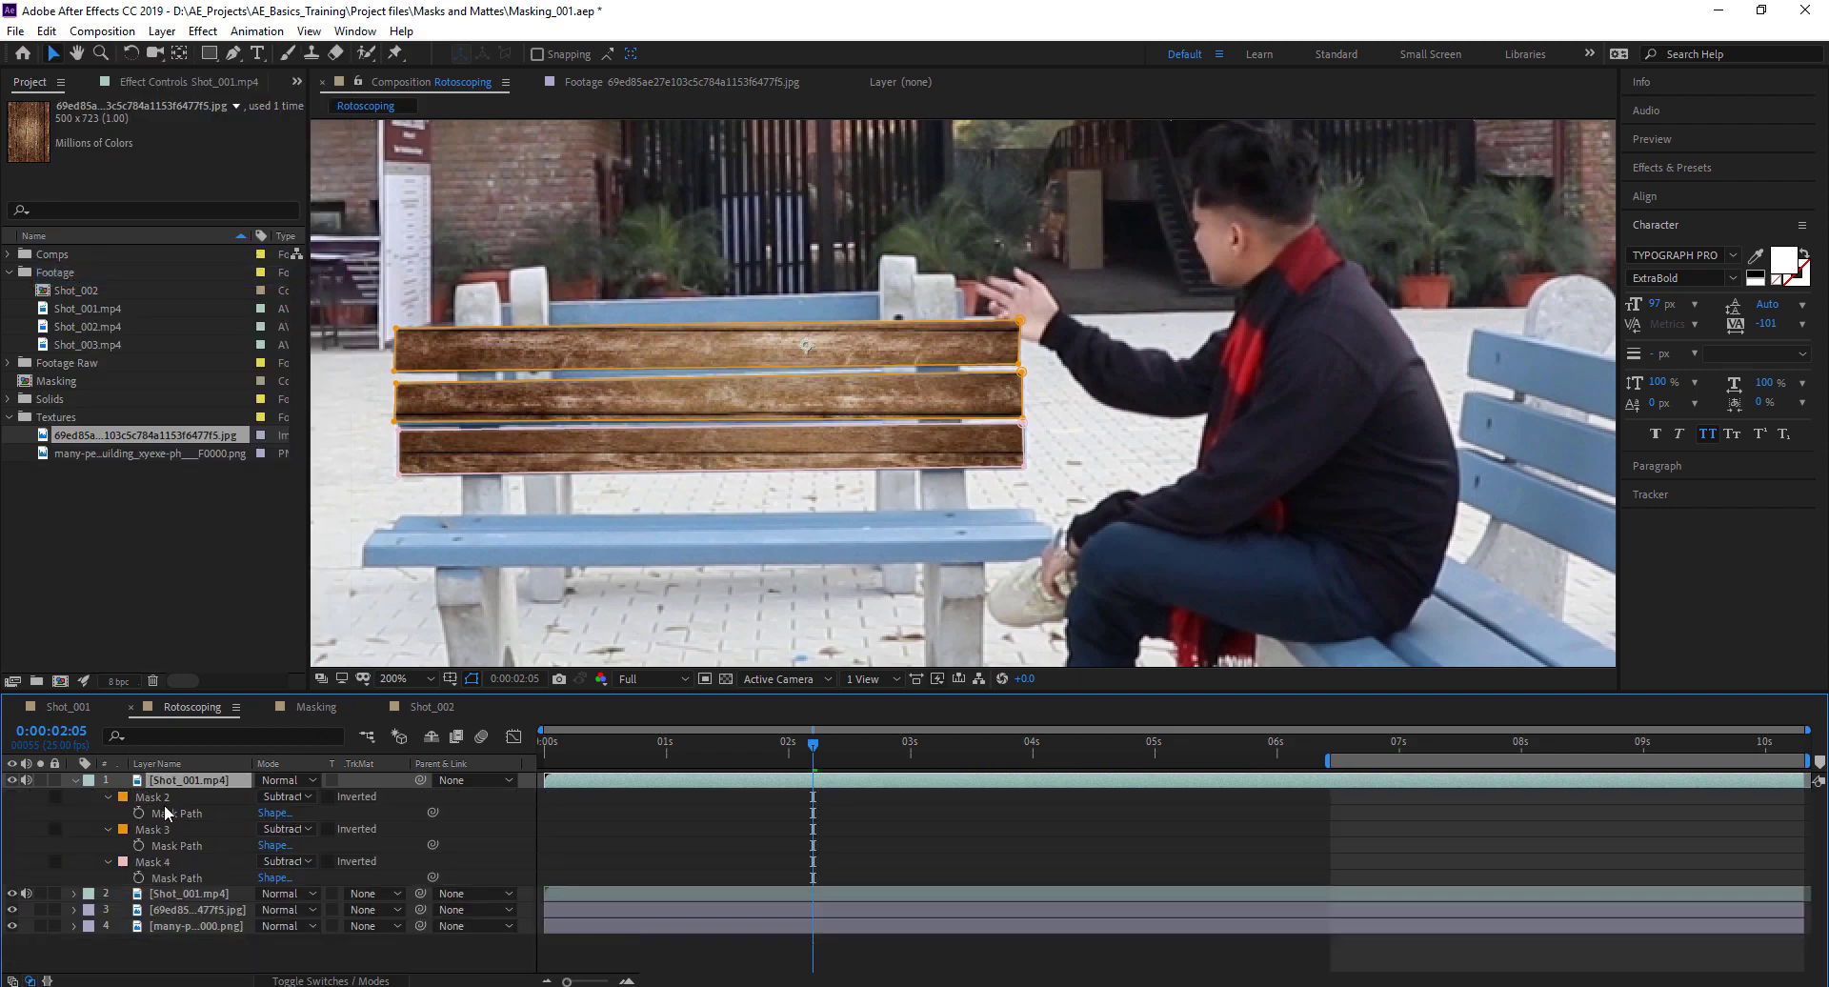
left_click(166, 805)
key("Delete")
left_click(164, 803)
key("Delete")
left_click(166, 798)
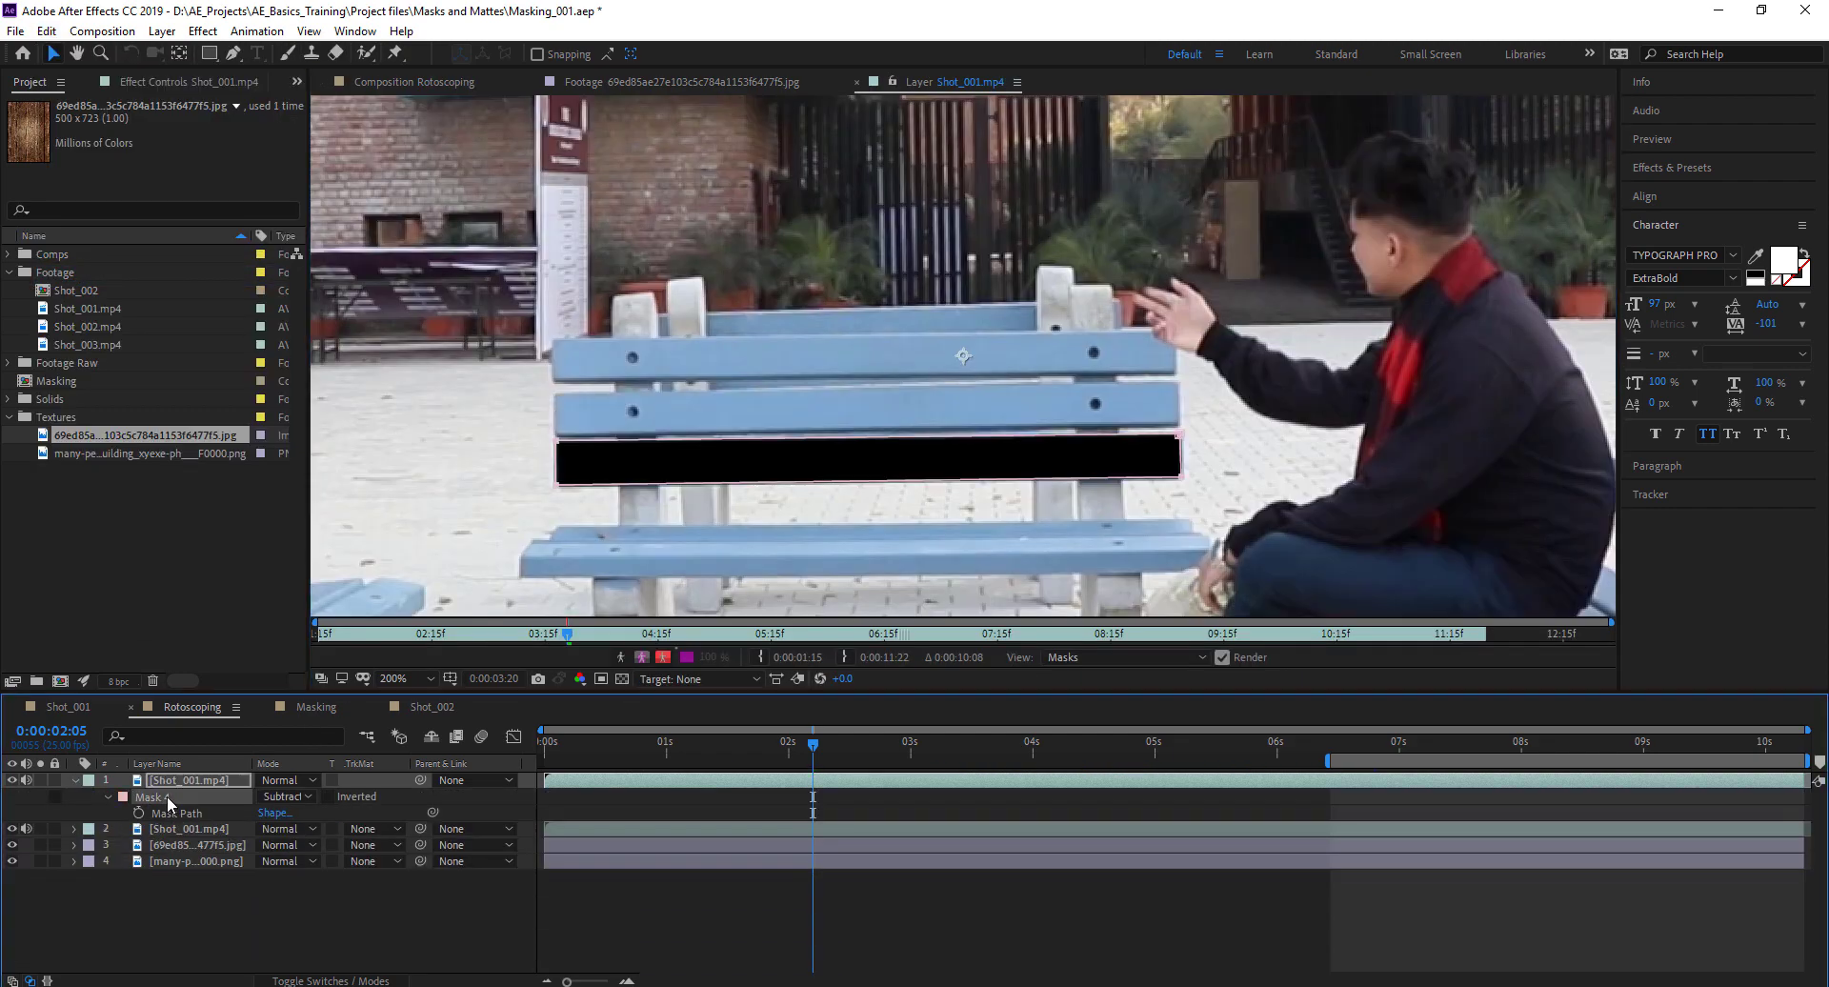
key("Delete")
Step back to frame 1:15 and return to the Rotoscoping composition
left_click_drag(686, 447, 625, 426)
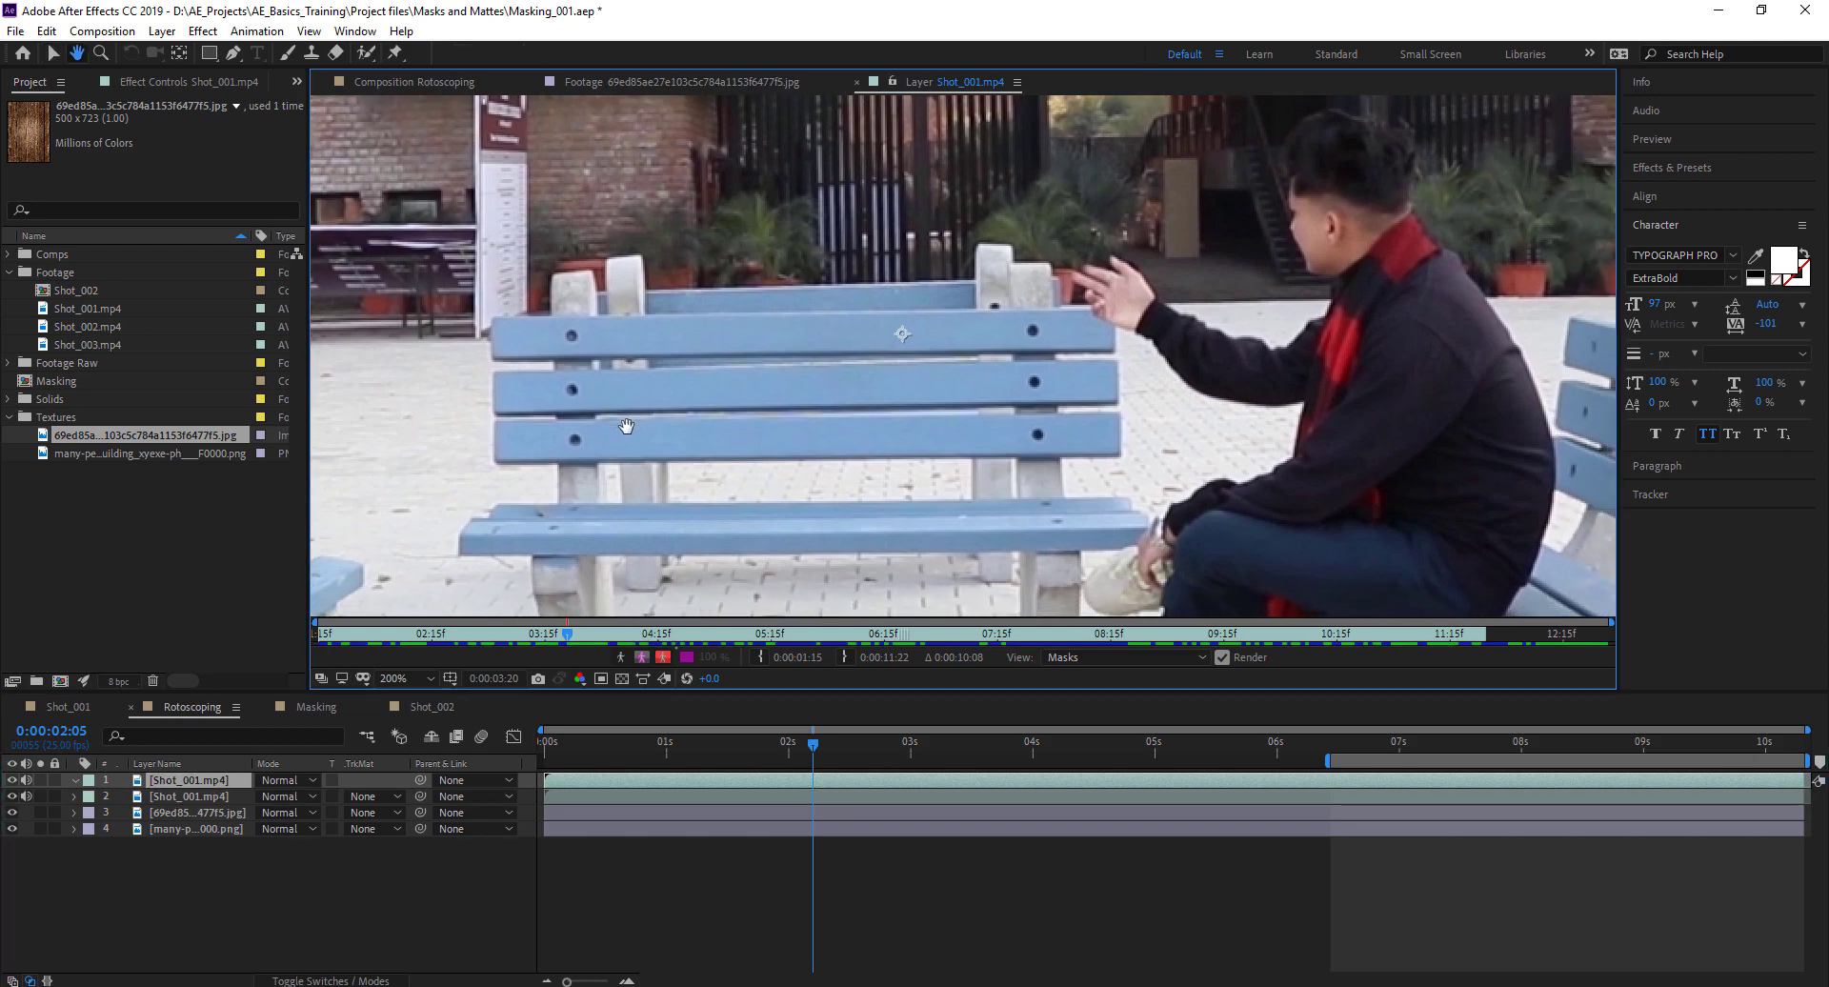
mouse_move(775, 757)
left_mouse_down()
mouse_move(751, 755)
mouse_move(787, 747)
mouse_move(770, 757)
mouse_move(759, 733)
left_mouse_up()
left_click(739, 751)
left_click(419, 82)
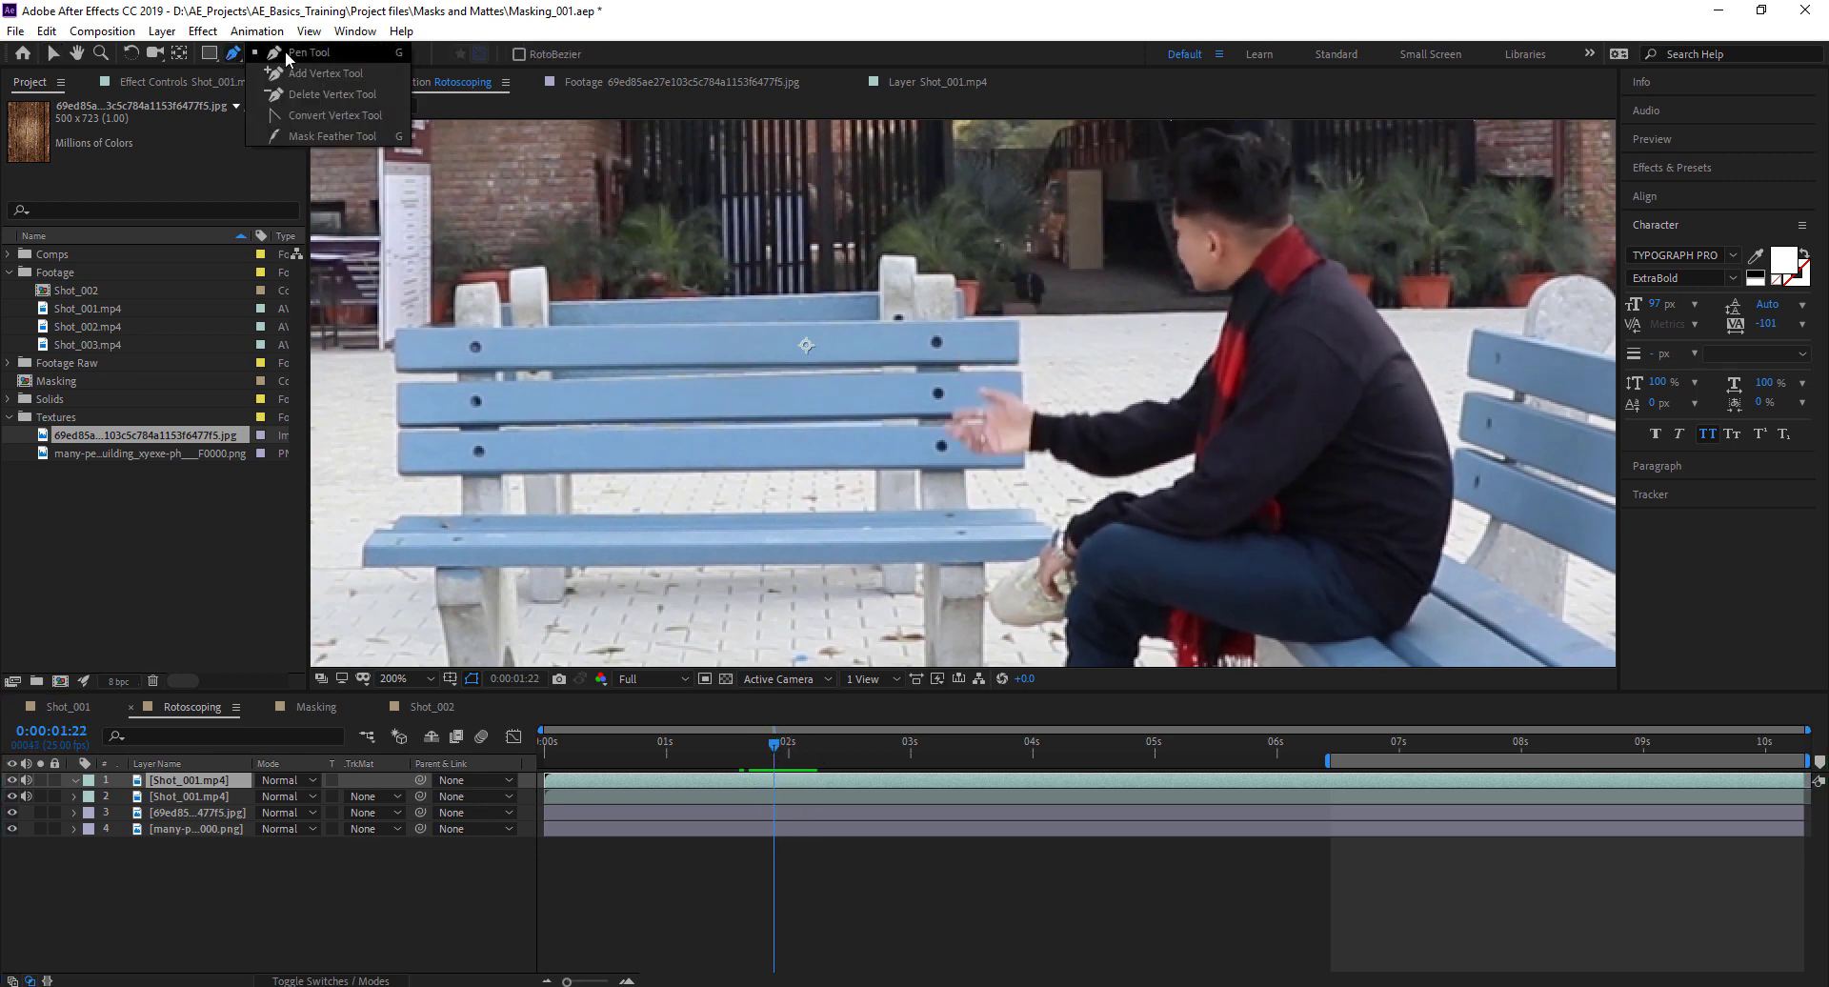
Zoom in on the hand and go to frame 1:19, where it overlaps the backrest
key("h")
left_click_drag(882, 462, 779, 417)
scroll(838, 448, "up", 1)
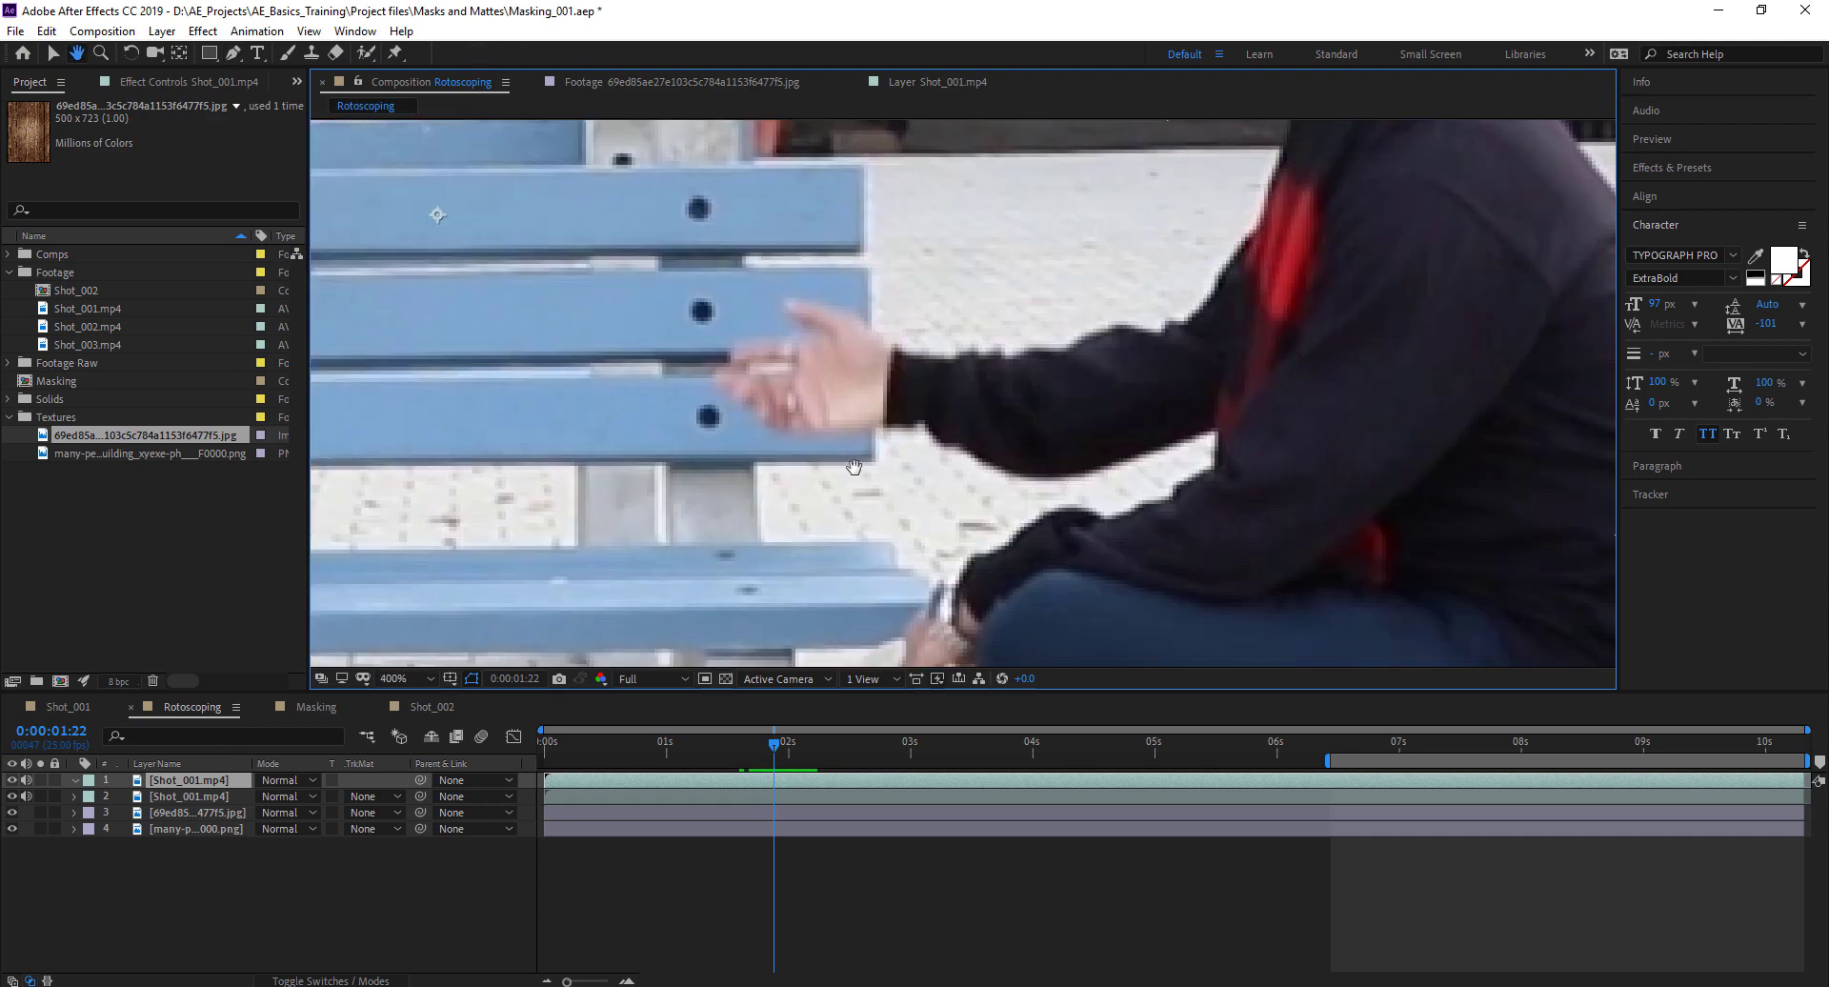
left_click_drag(858, 461, 858, 476)
left_click(770, 759)
mouse_move(772, 757)
left_mouse_down()
mouse_move(751, 760)
mouse_move(769, 766)
left_mouse_up()
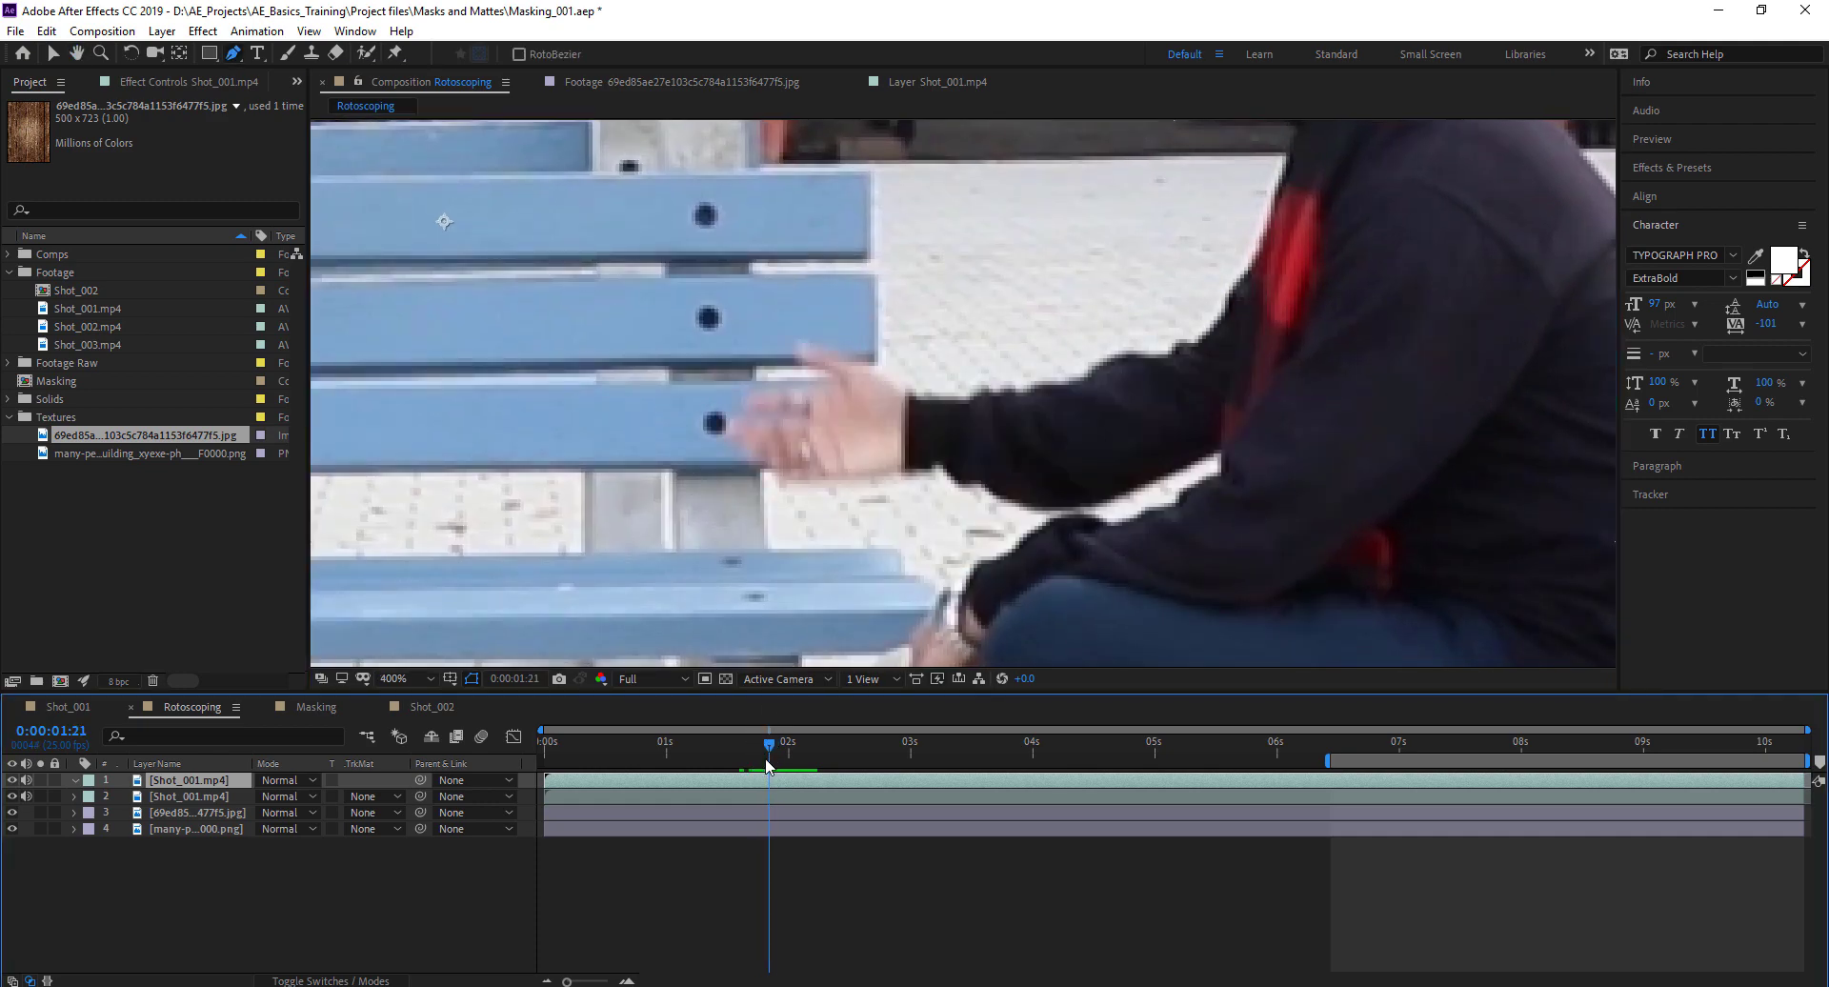
scroll(910, 479, "up", 2)
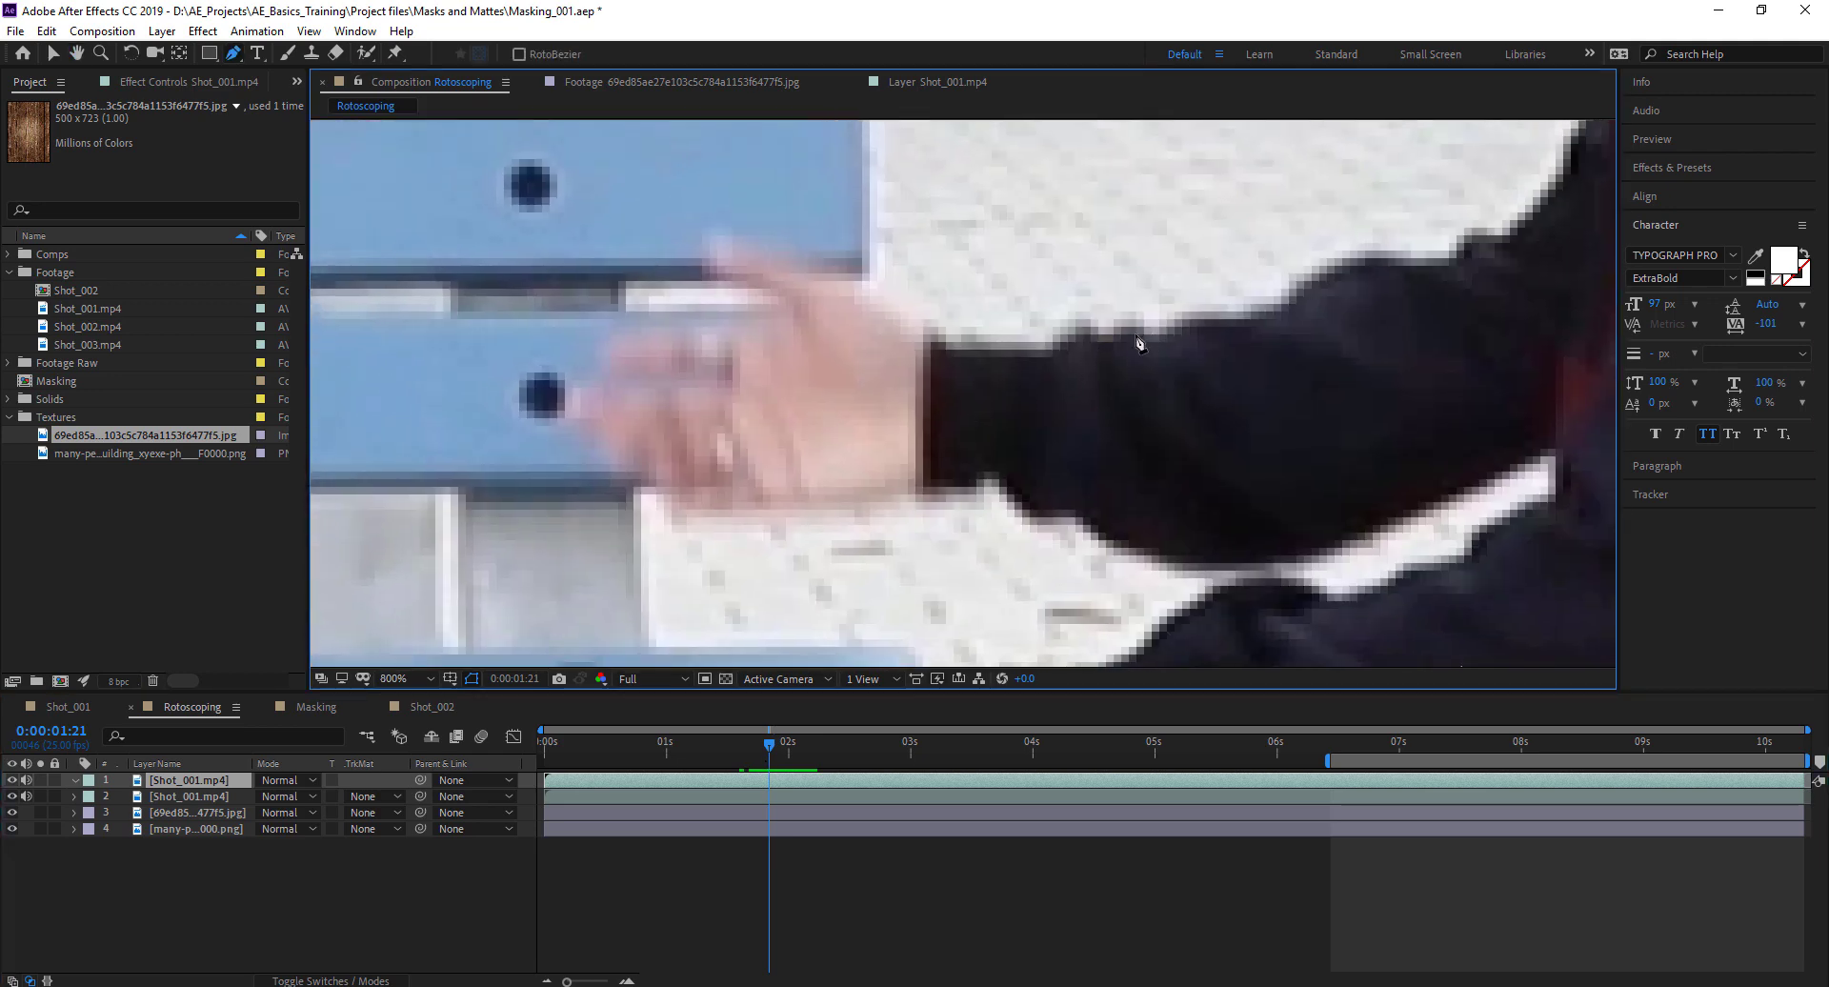
Start Mask 1 at the hand's edge and trace curved points around the thumb
left_click(1134, 335)
left_click(1085, 343)
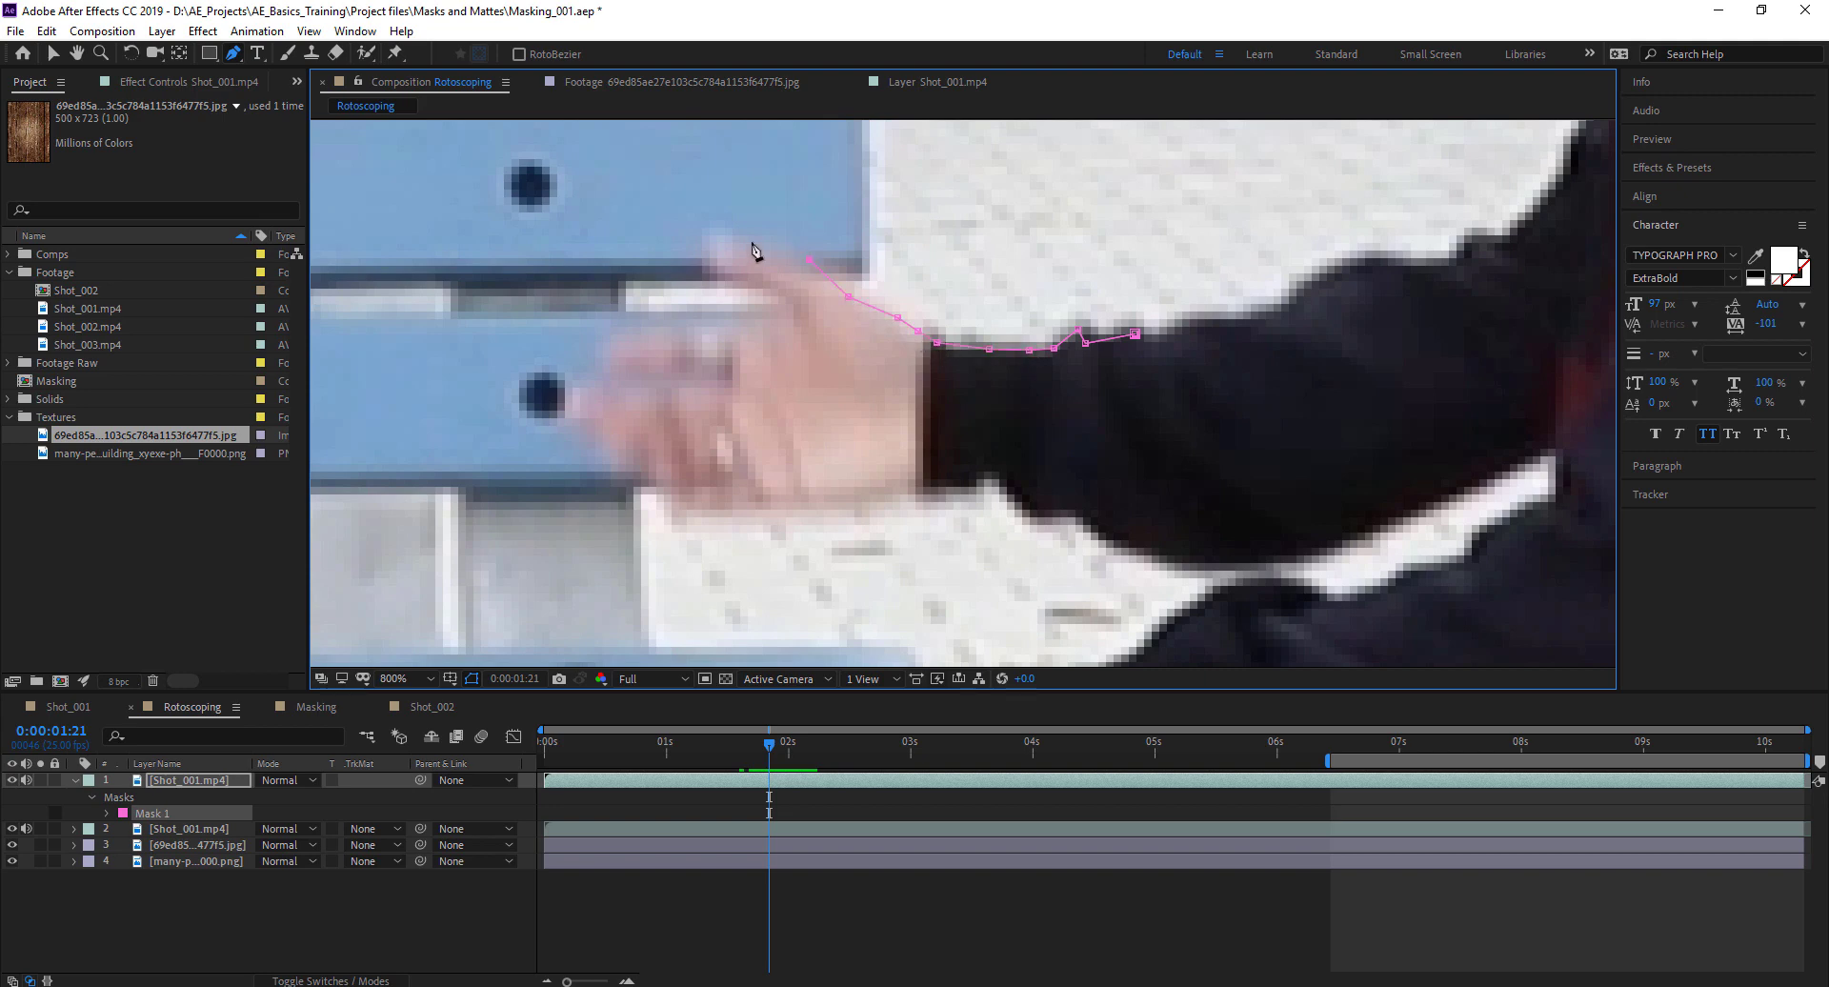
left_click_drag(757, 282, 770, 287)
left_click(785, 302)
left_click(789, 314)
left_click_drag(776, 324, 748, 337)
left_click_drag(707, 341, 673, 339)
Continue the mask along the hand and sleeve, closing it on the first vertex
left_click(628, 393)
left_click(584, 397)
left_click(669, 520)
left_click(837, 513)
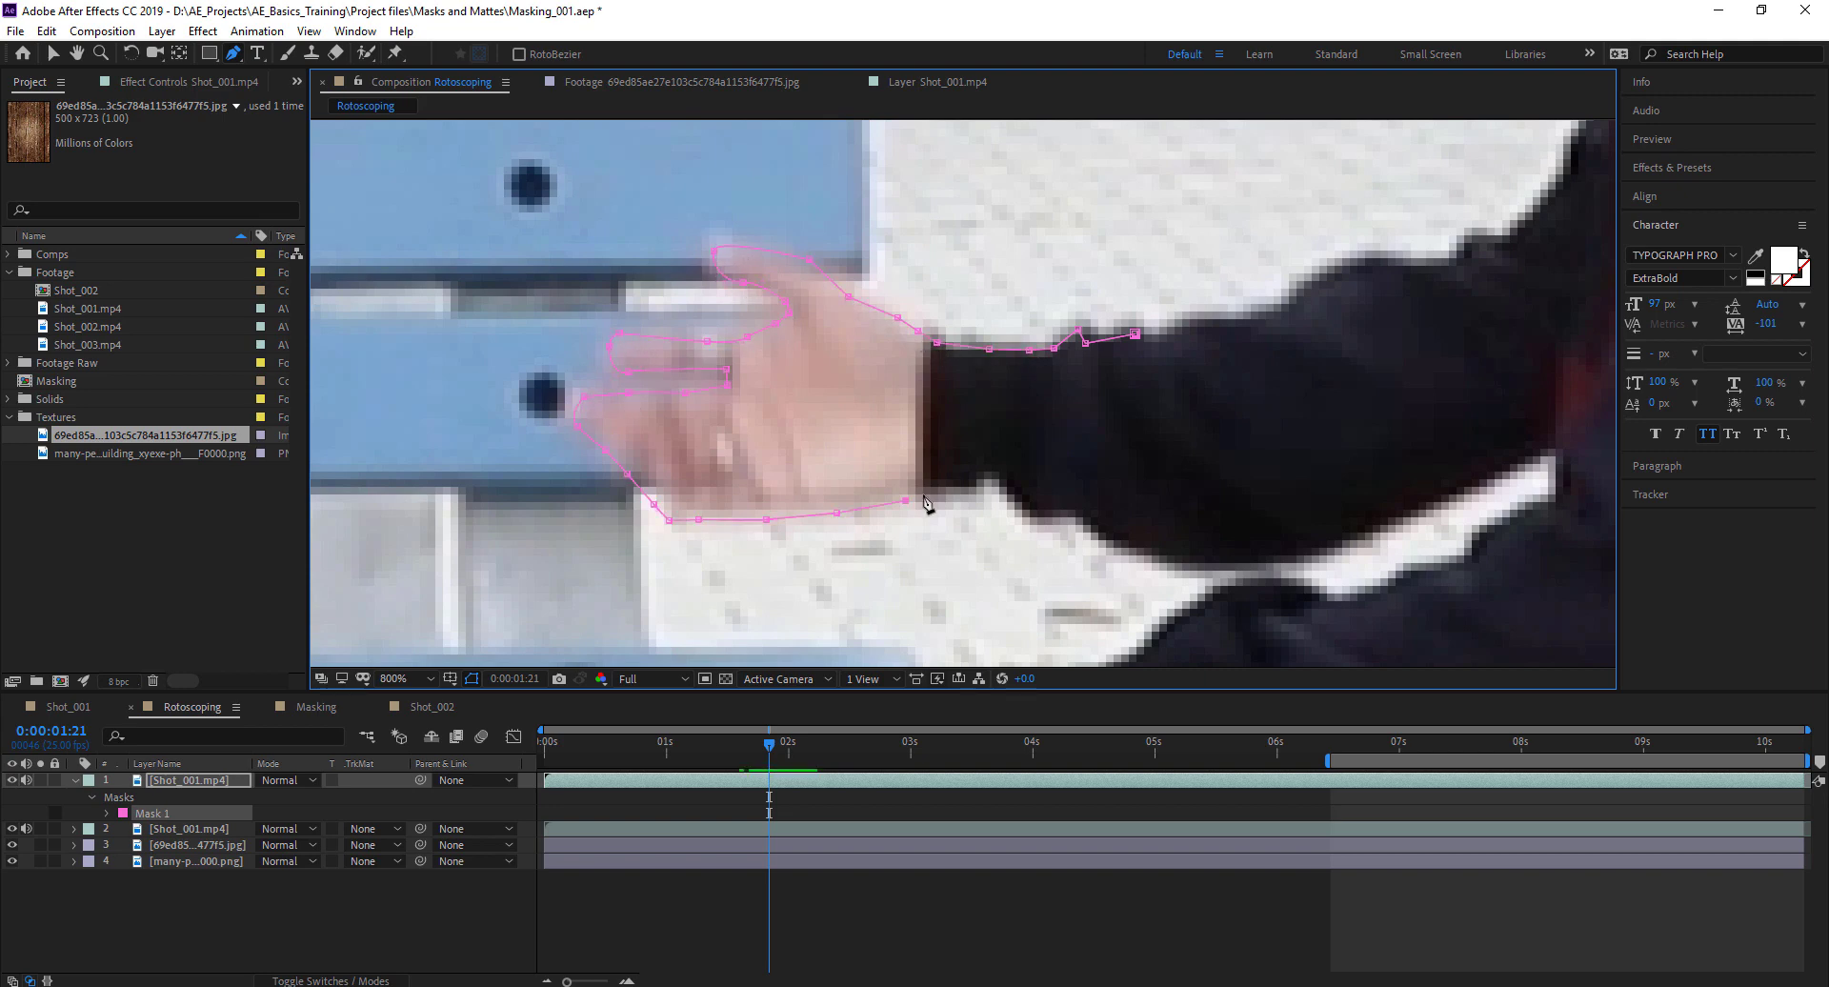
left_click(985, 480)
left_click(1093, 536)
left_click(1186, 425)
left_click(1134, 335)
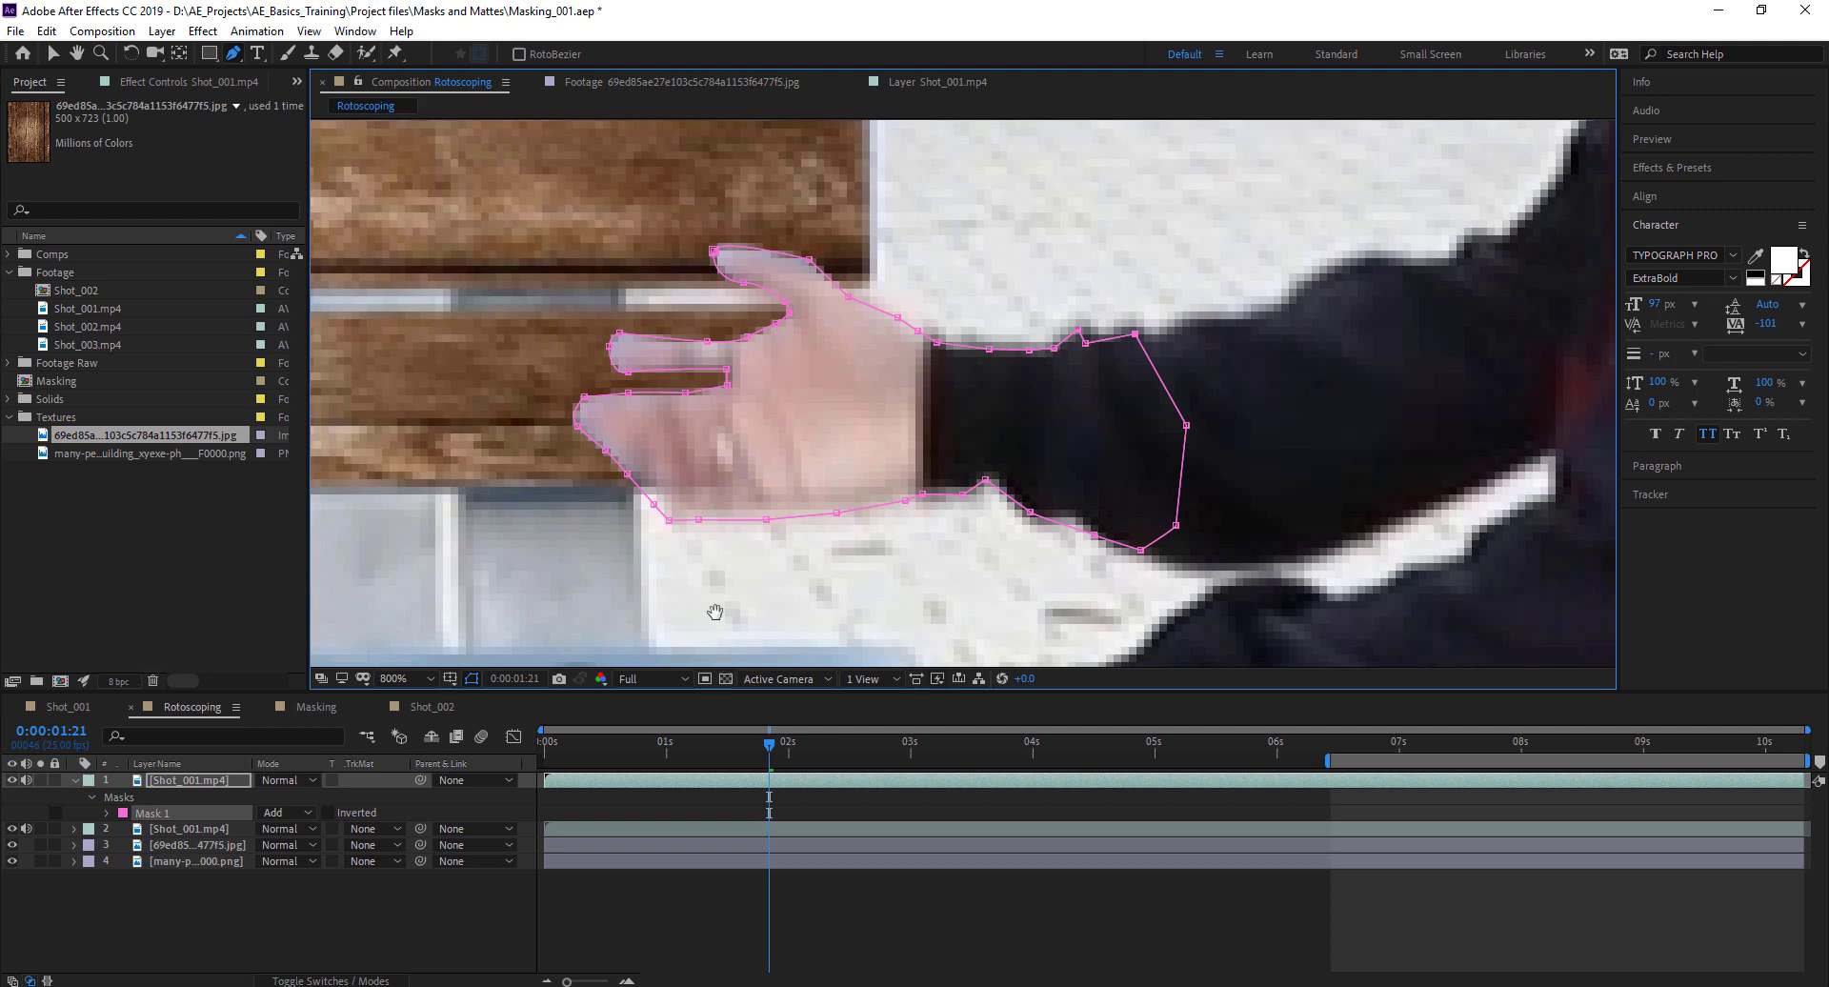
Set Mask 1's mode to None so it stops cutting out the footage
left_click_drag(714, 536, 730, 543)
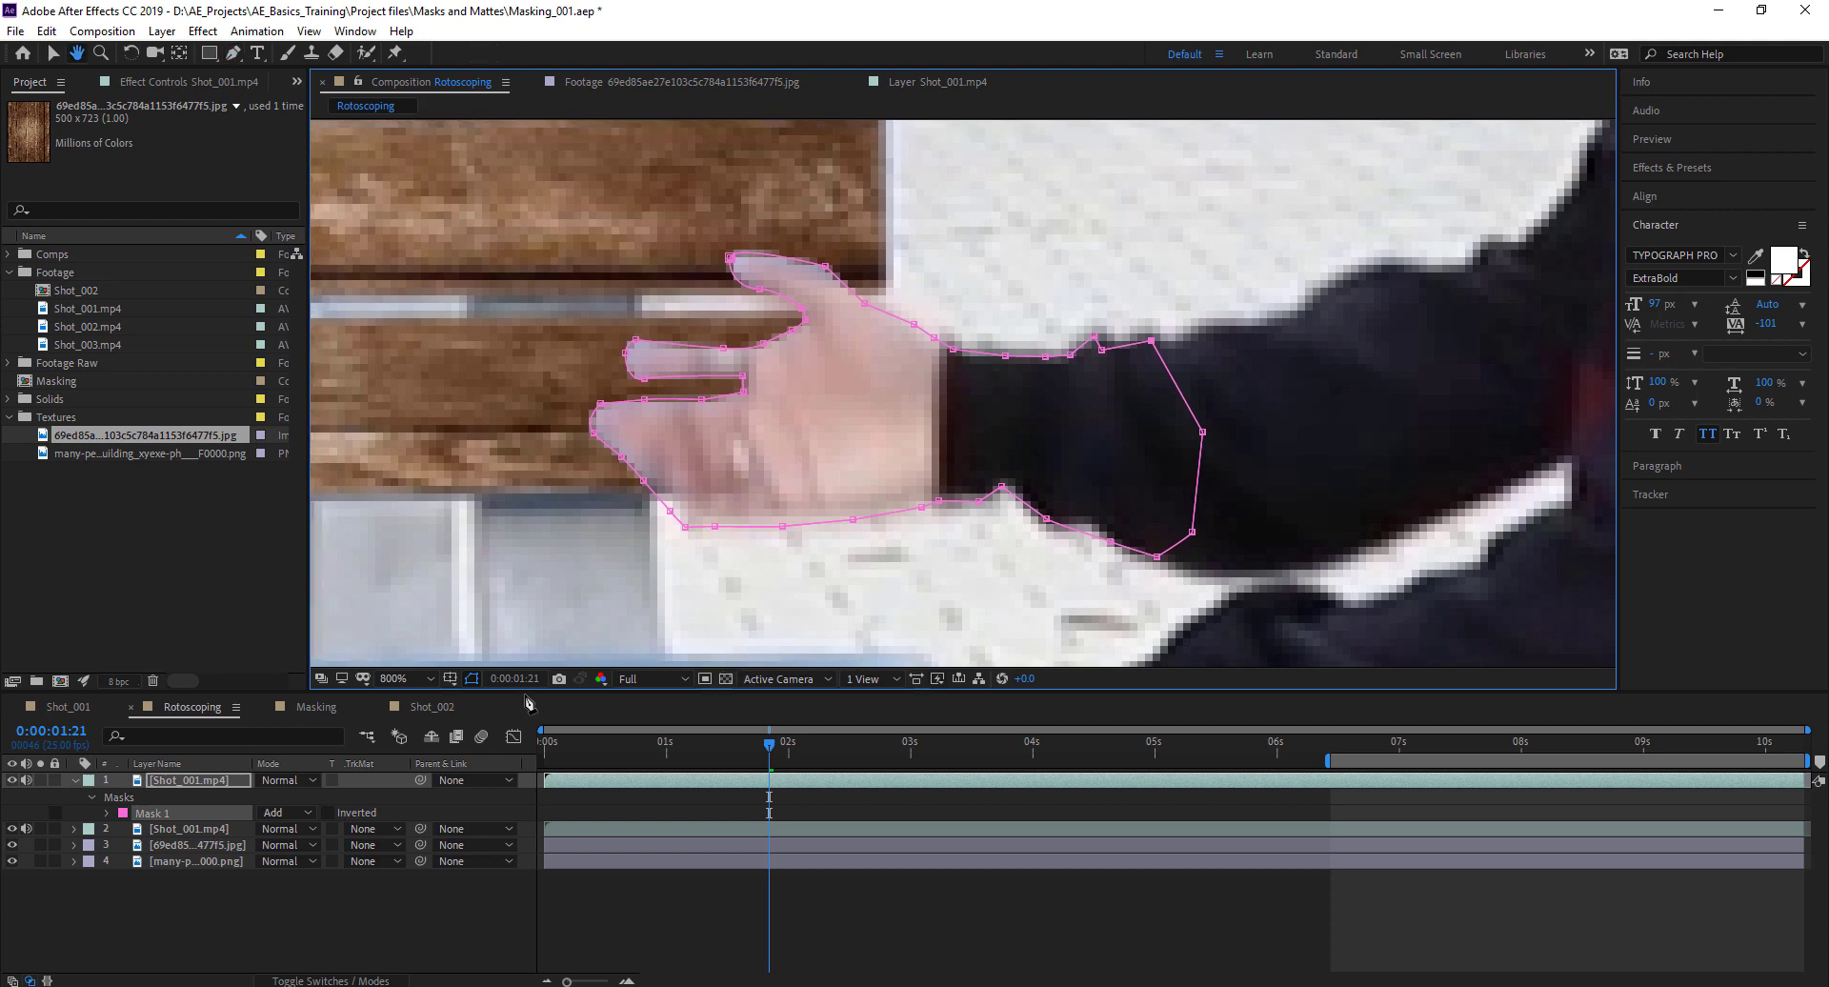
left_click(288, 813)
left_click(314, 837)
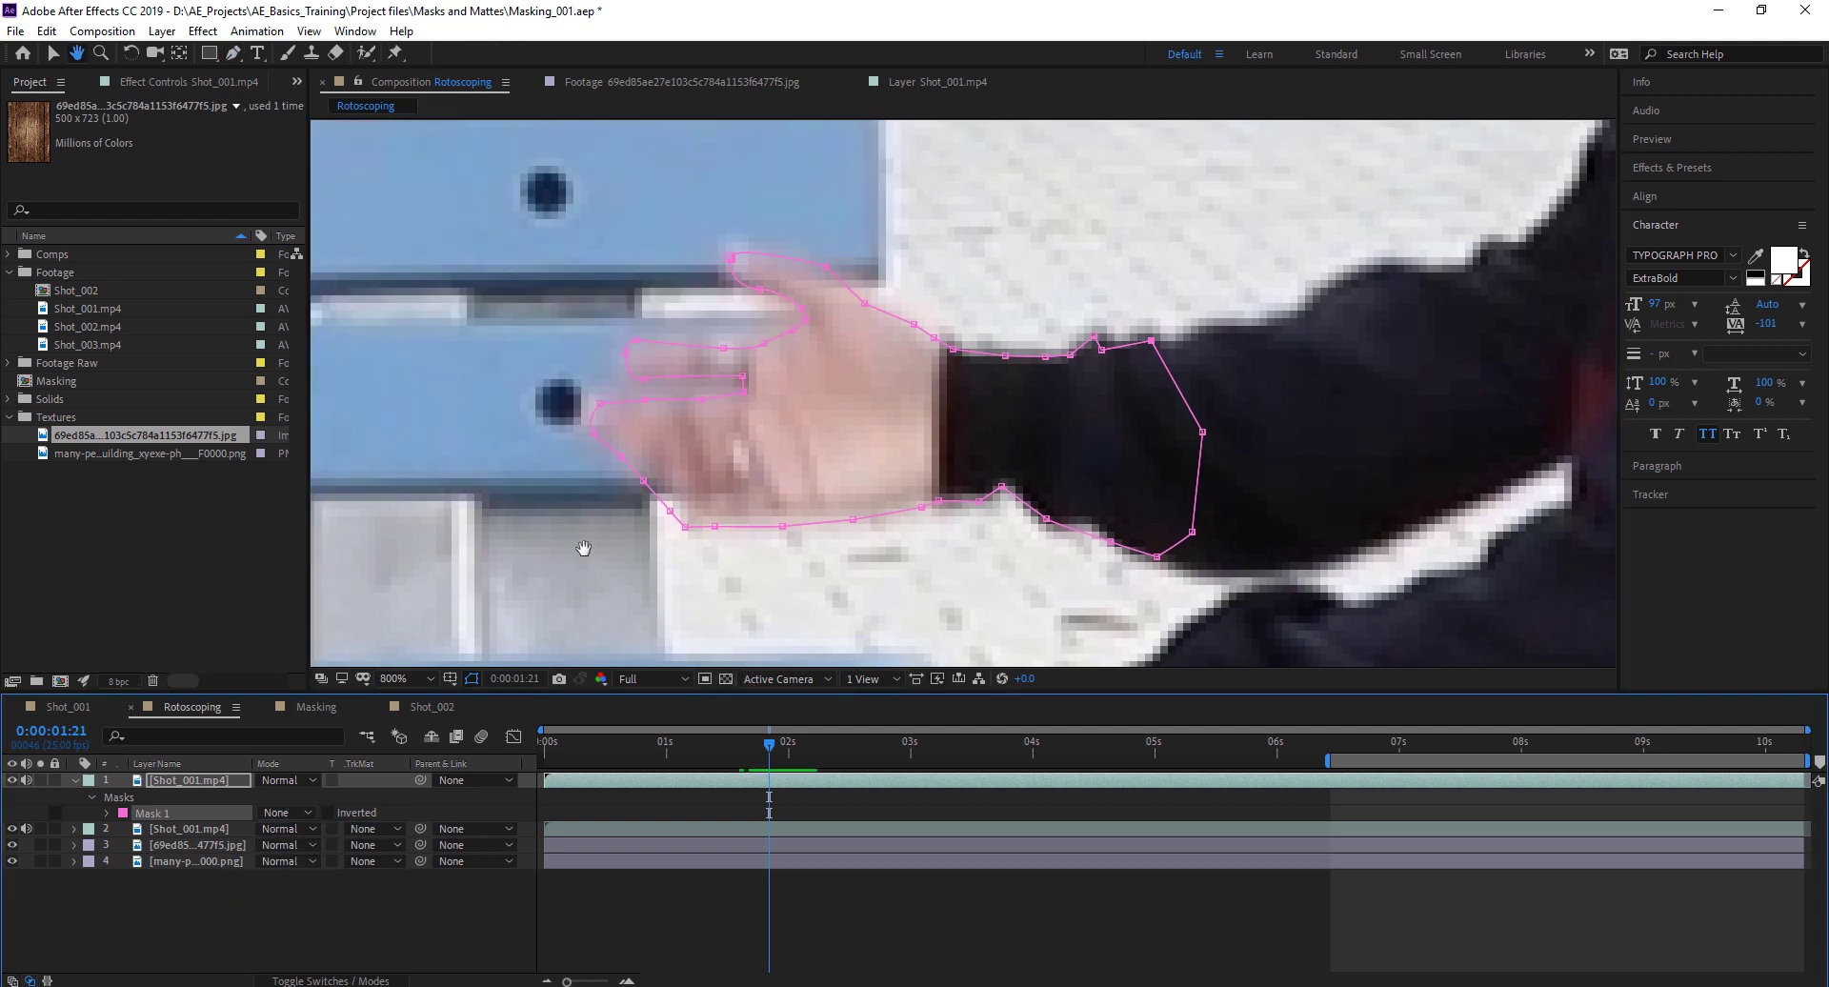
left_click_drag(584, 545, 698, 568)
Pull in the mask points between thumb and finger and add points along the middle finger
key("g")
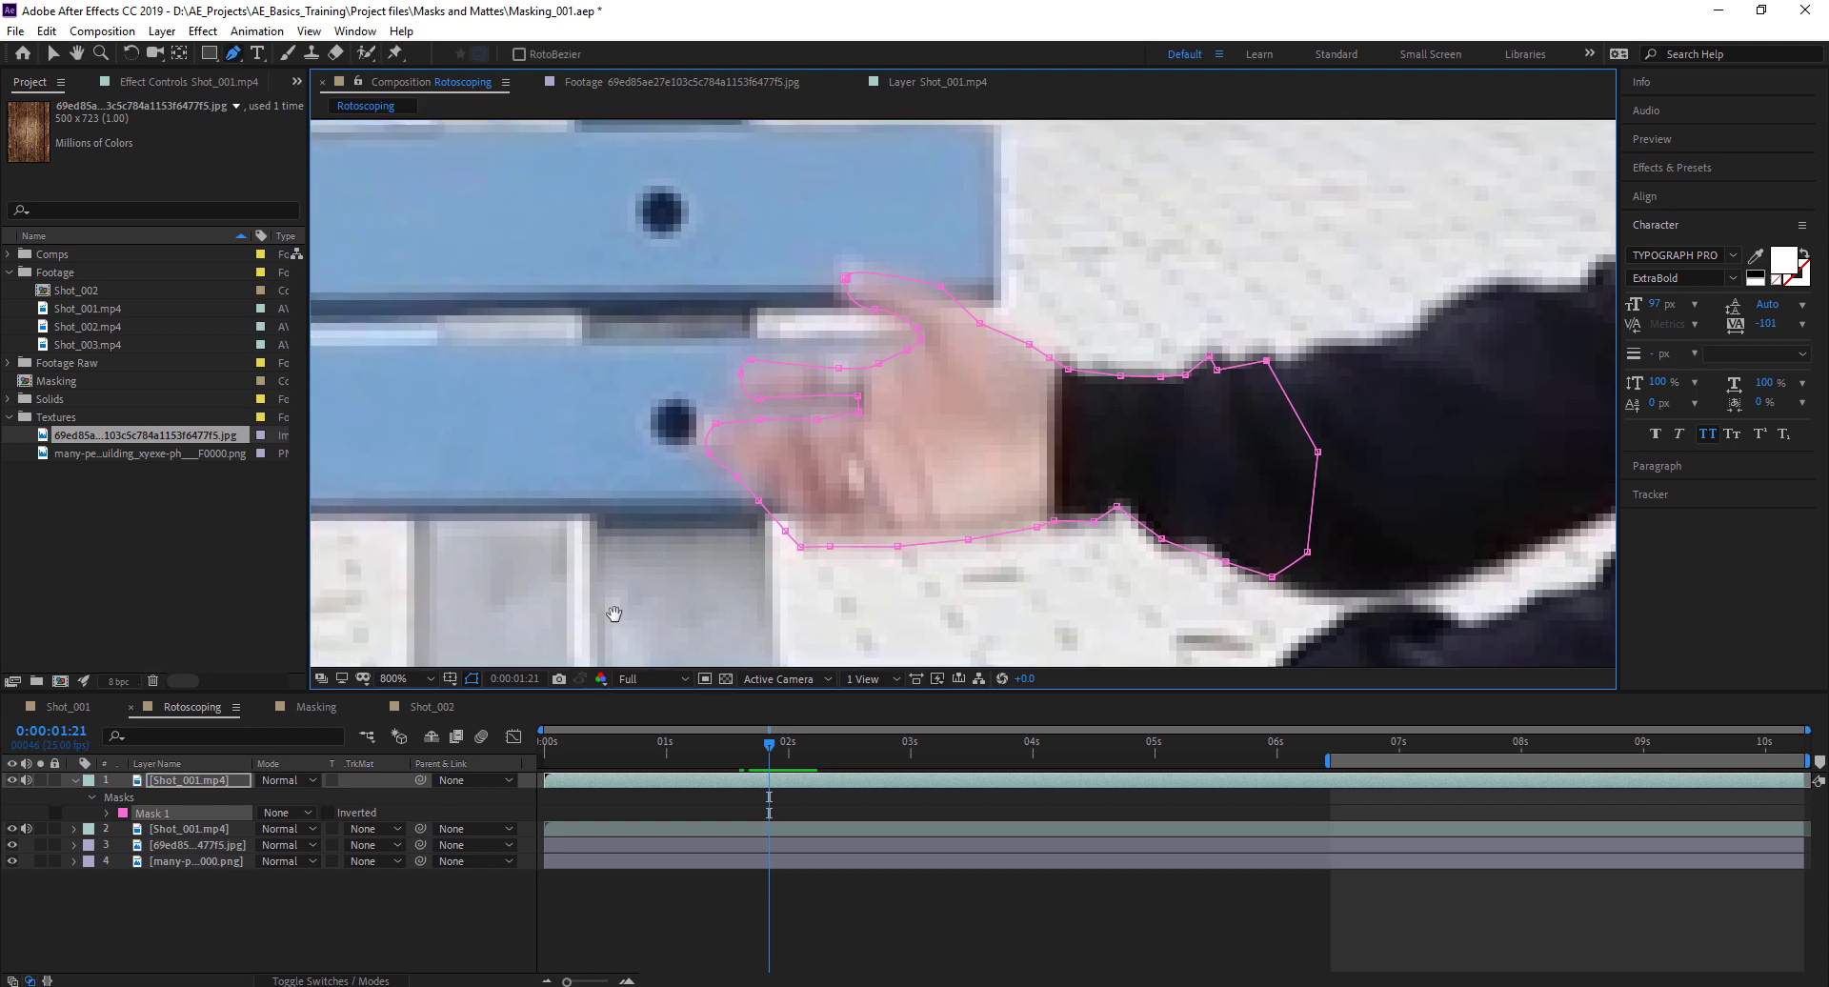
left_click_drag(614, 614, 645, 604)
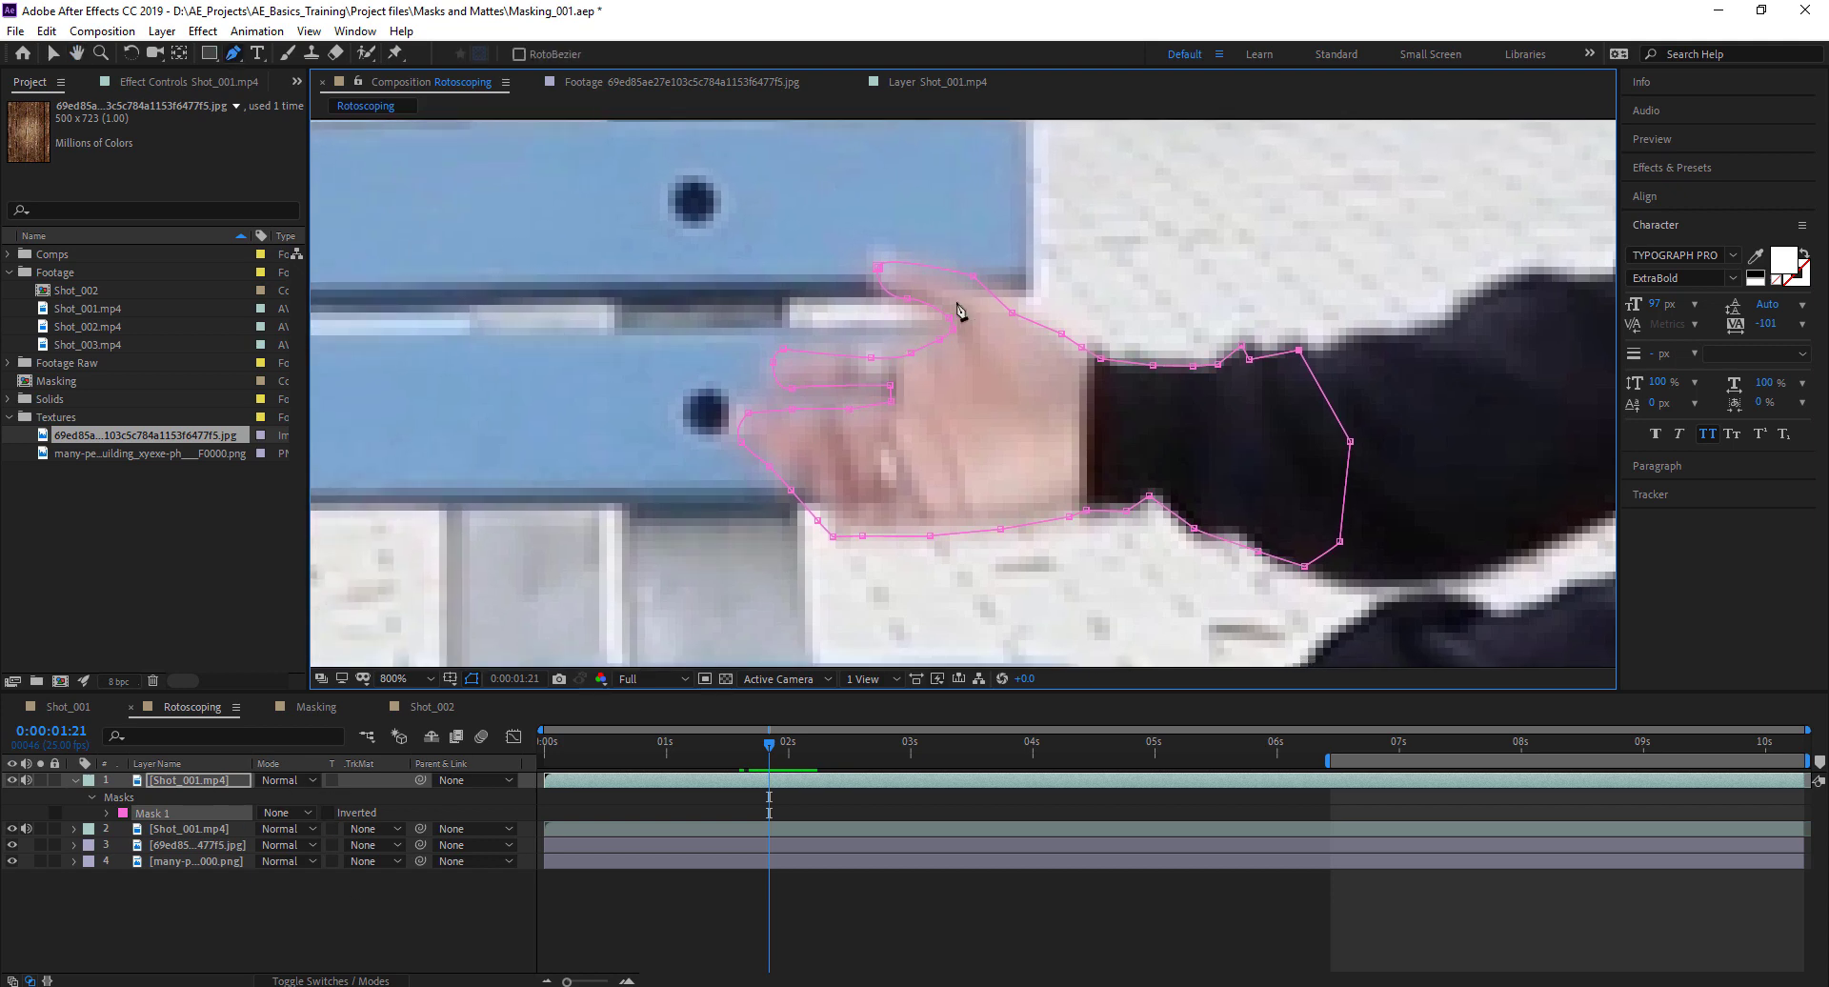
left_click_drag(936, 315, 943, 333)
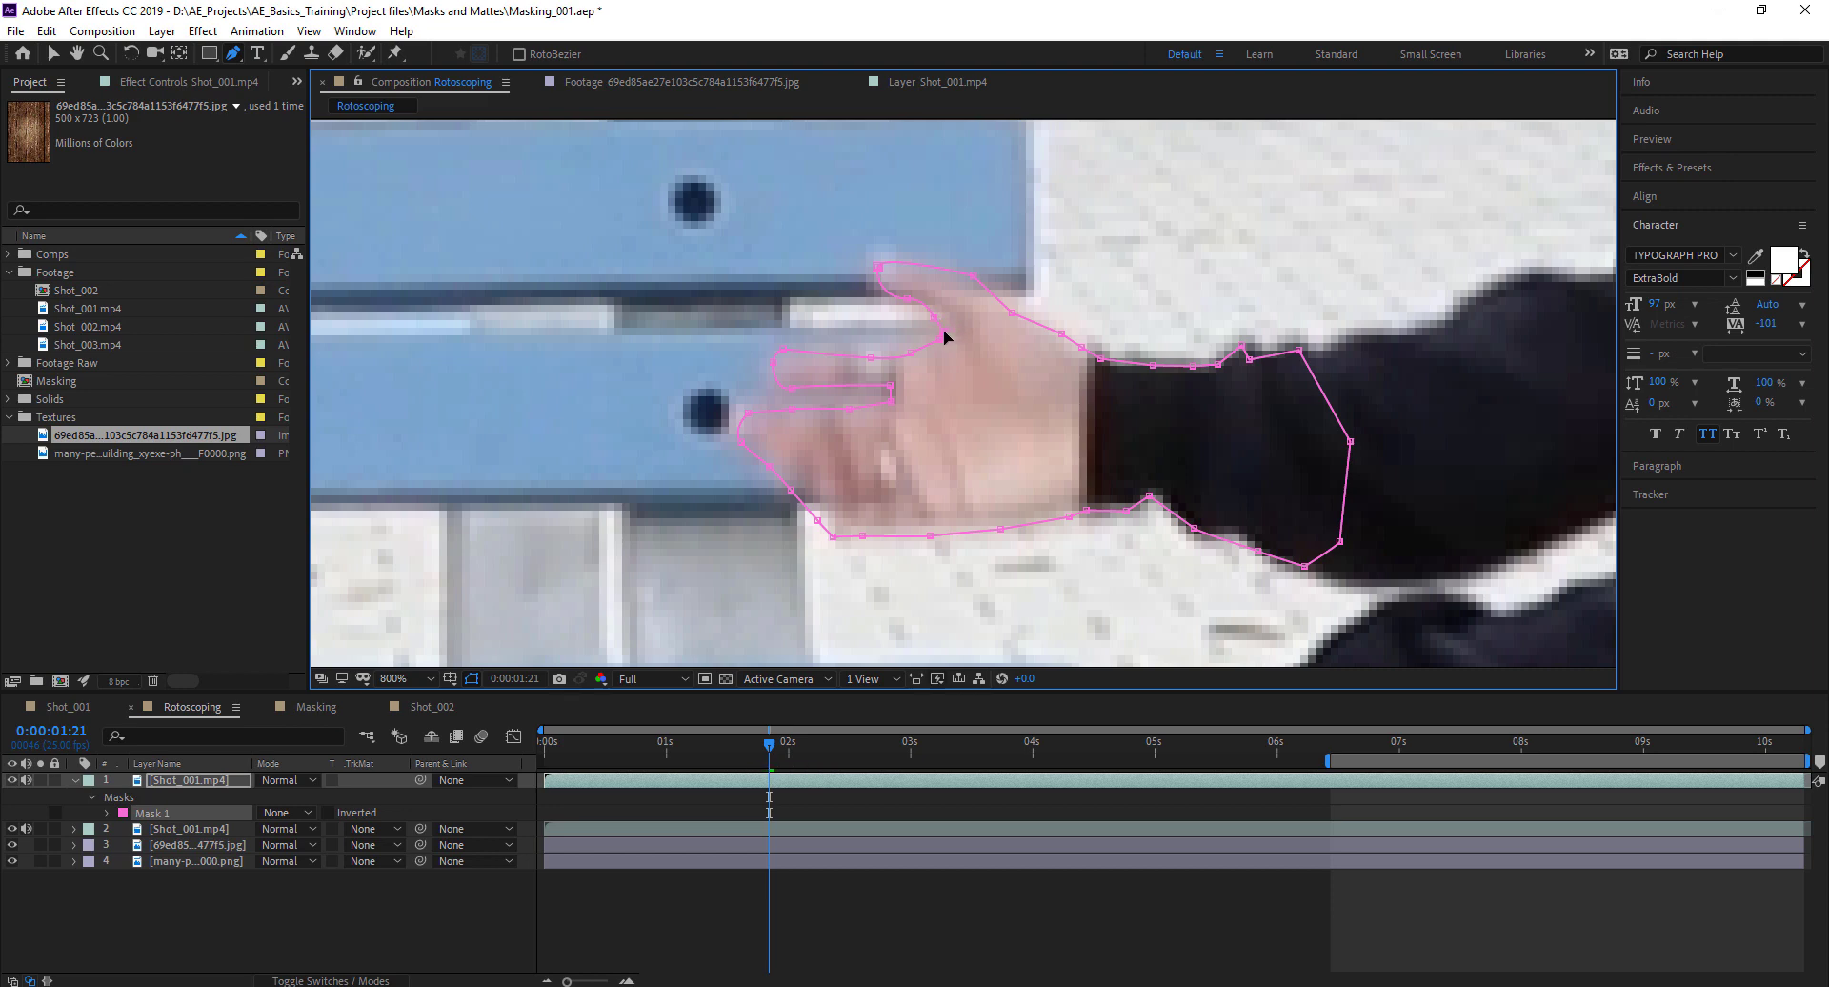
left_click(876, 350)
left_click_drag(885, 386, 885, 390)
left_click_drag(830, 569, 816, 537)
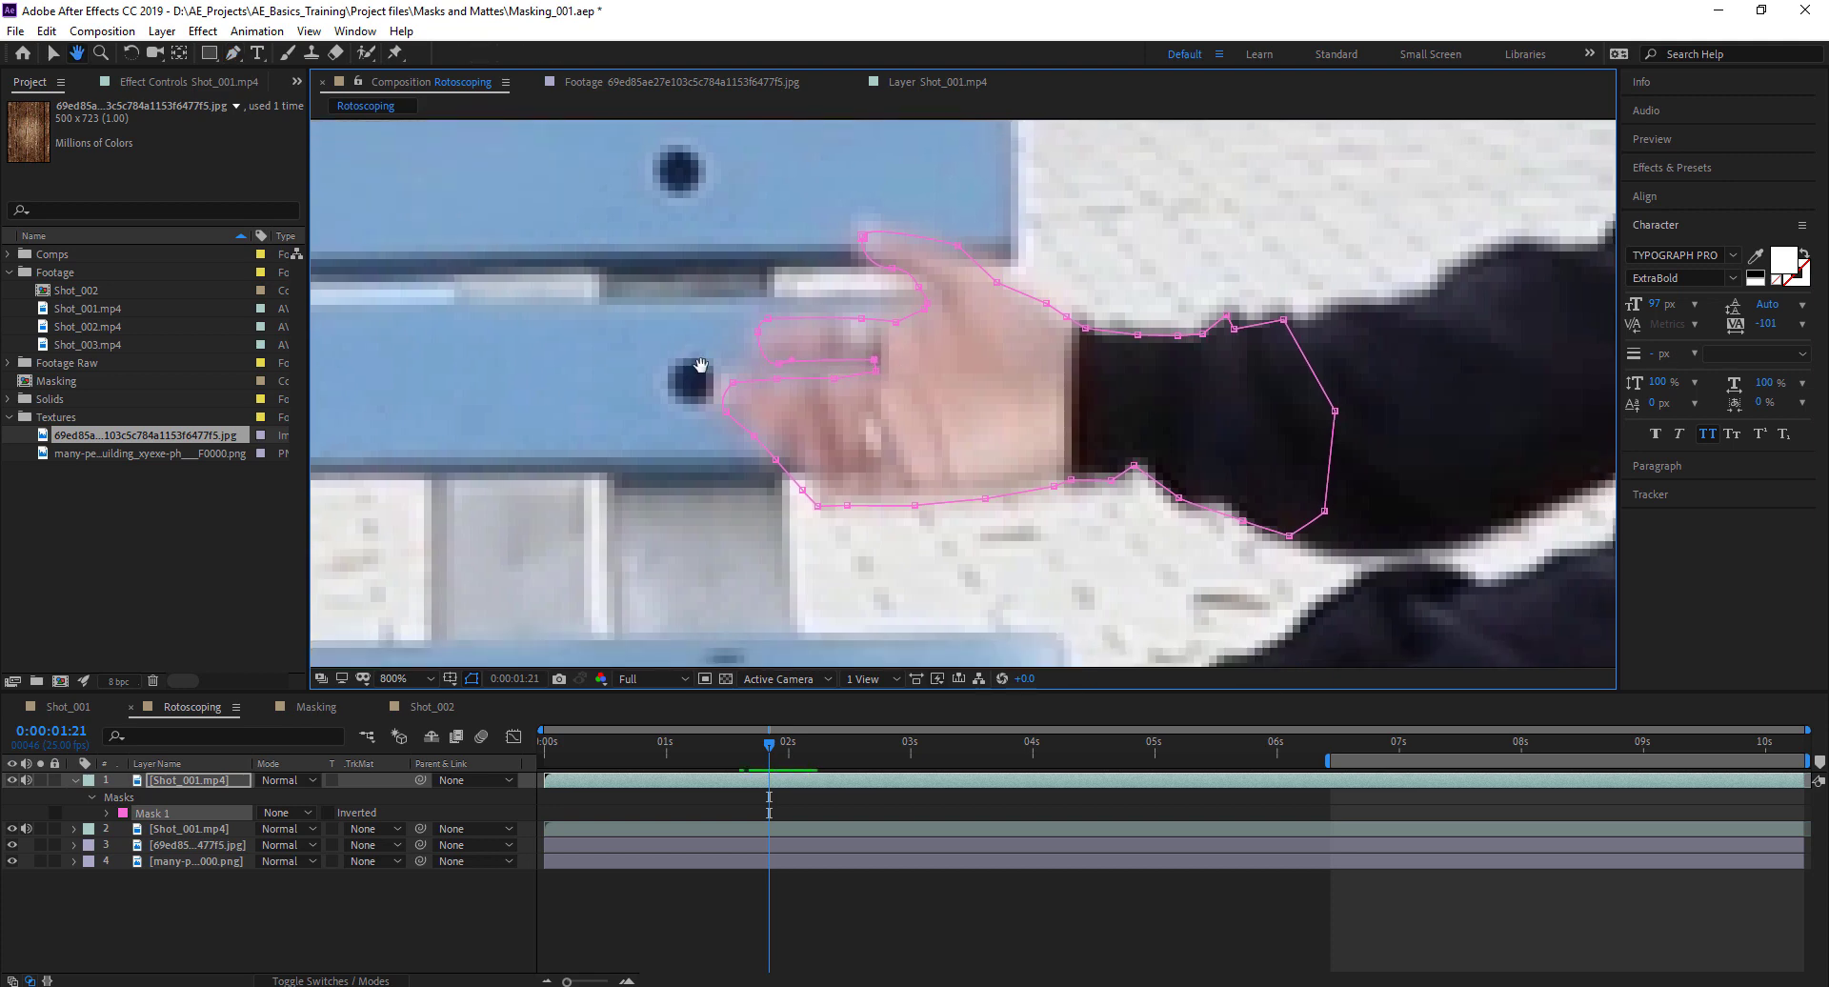
Move the lower mask points near the fingertips onto the hand's edge
left_click(776, 457)
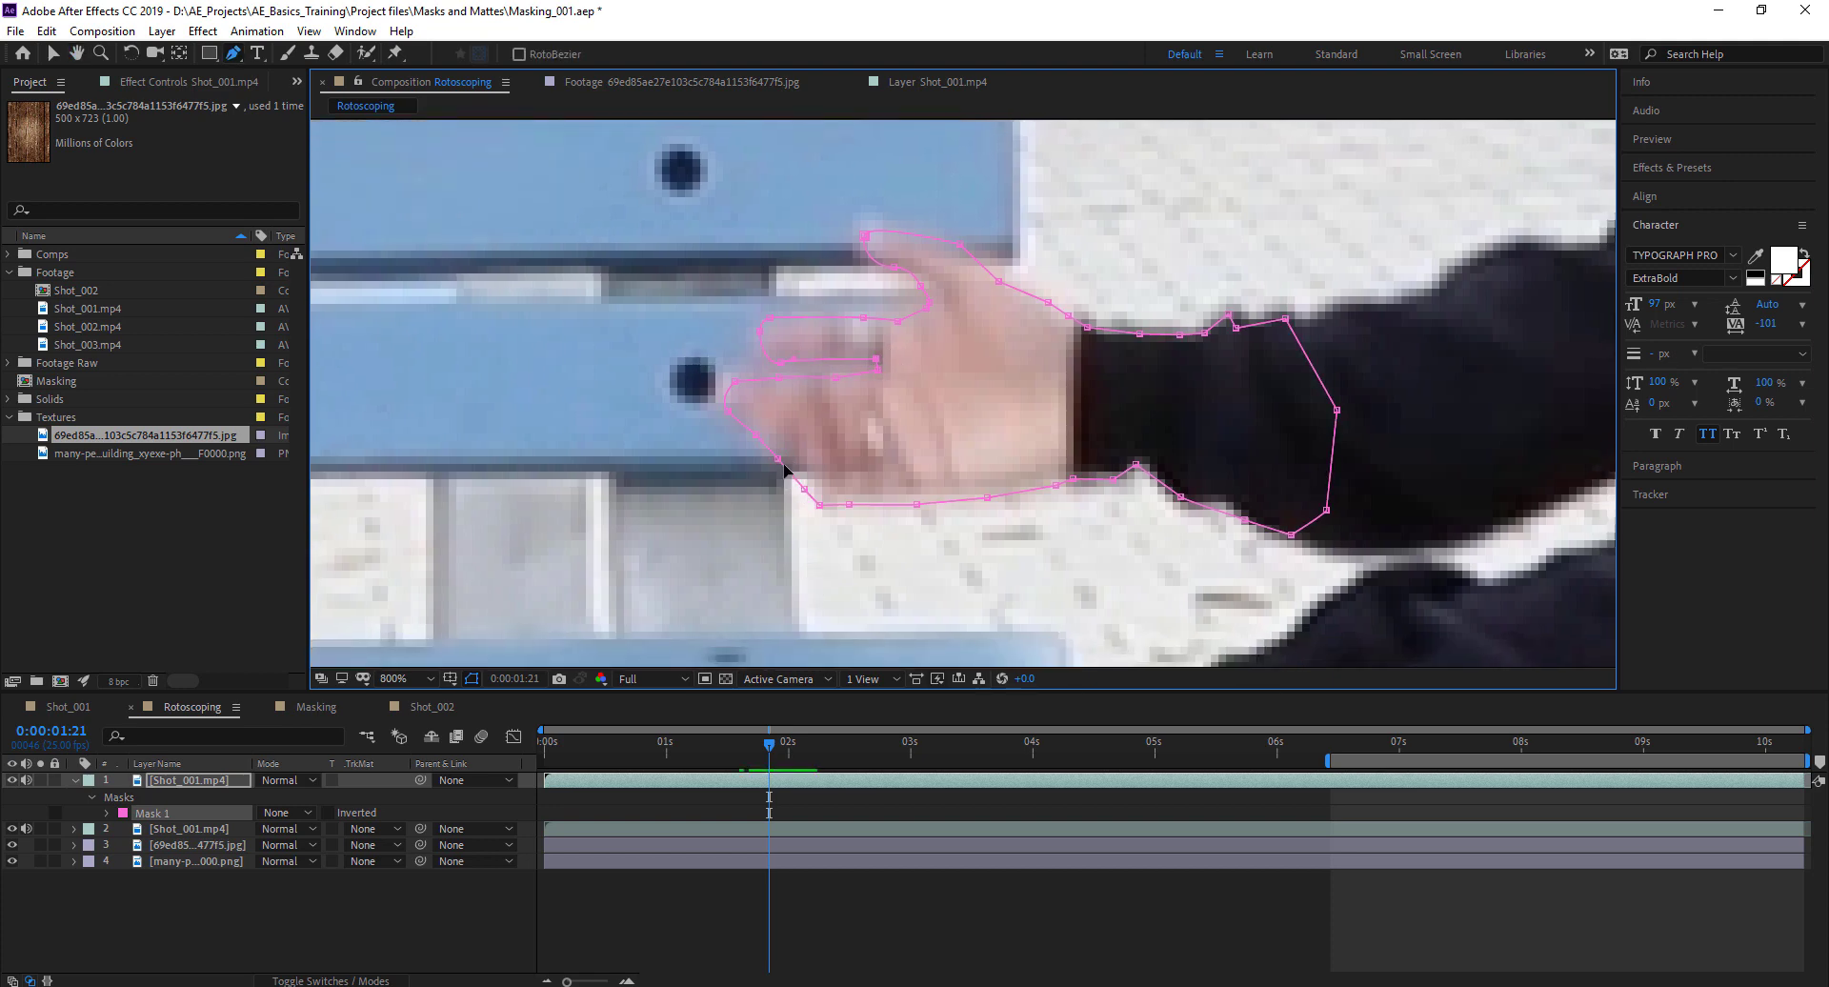
key("v")
left_click_drag(755, 429, 761, 433)
left_click_drag(804, 490, 823, 524)
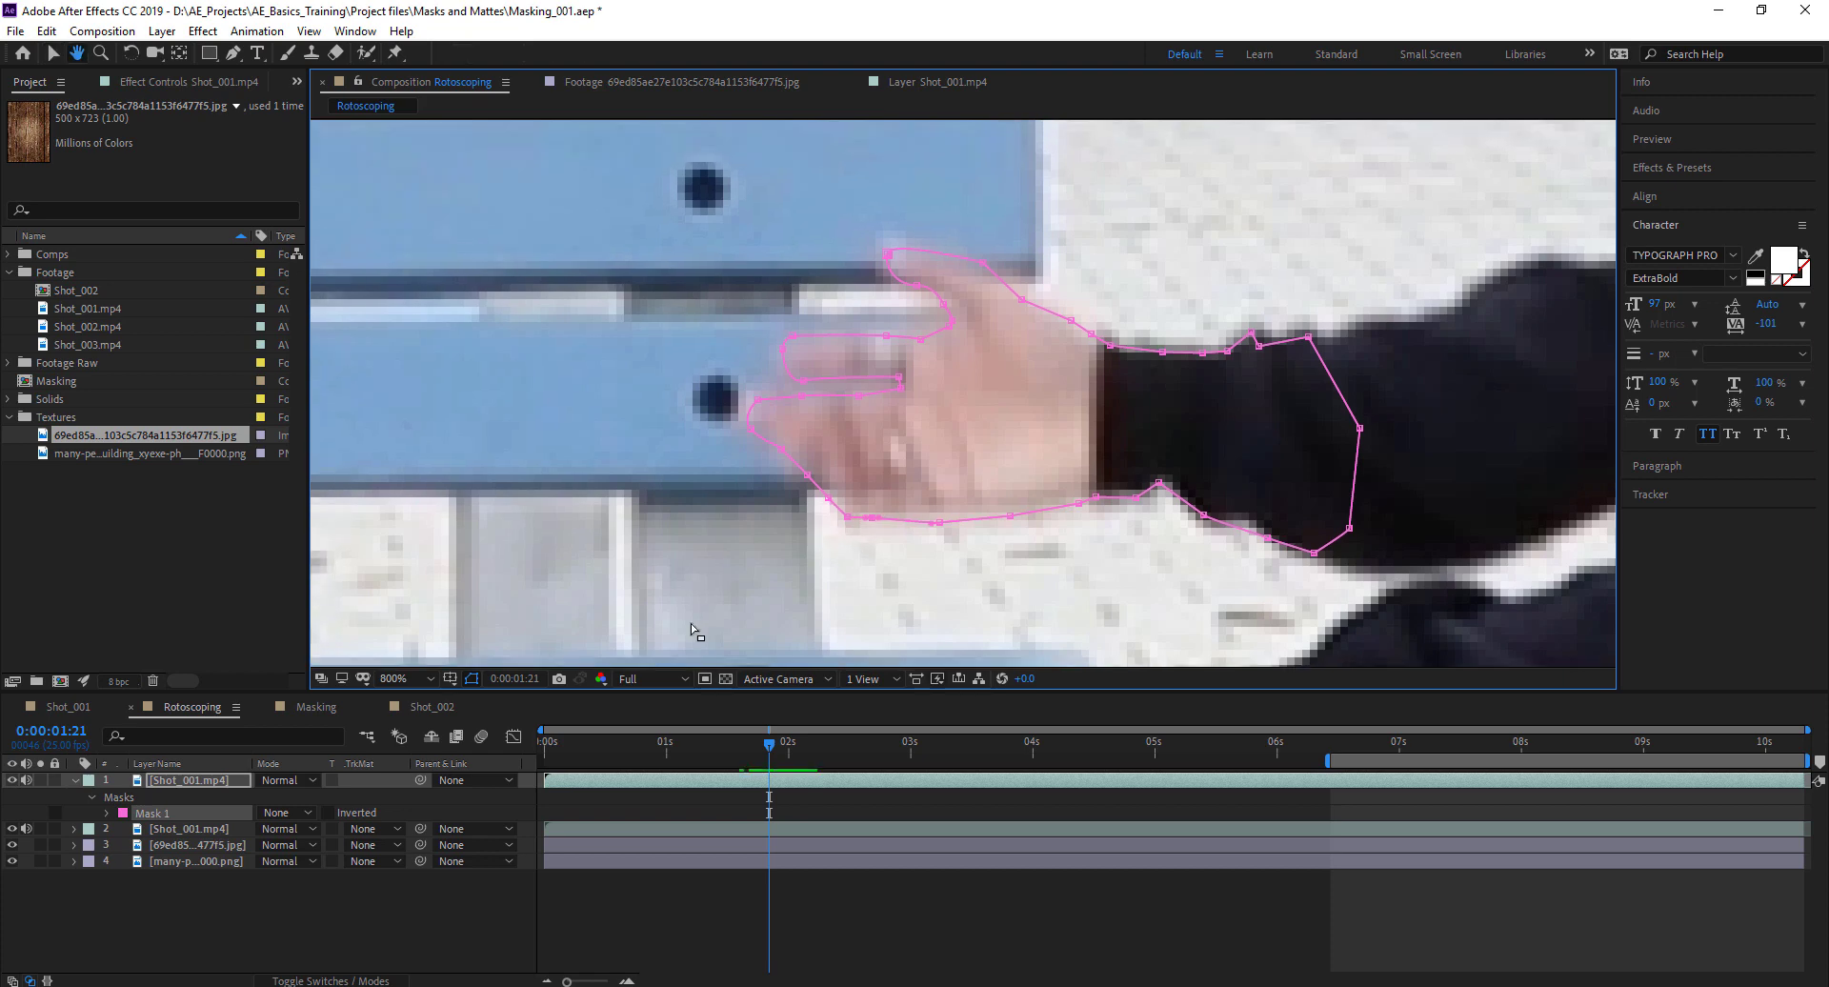
left_click_drag(776, 759, 776, 758)
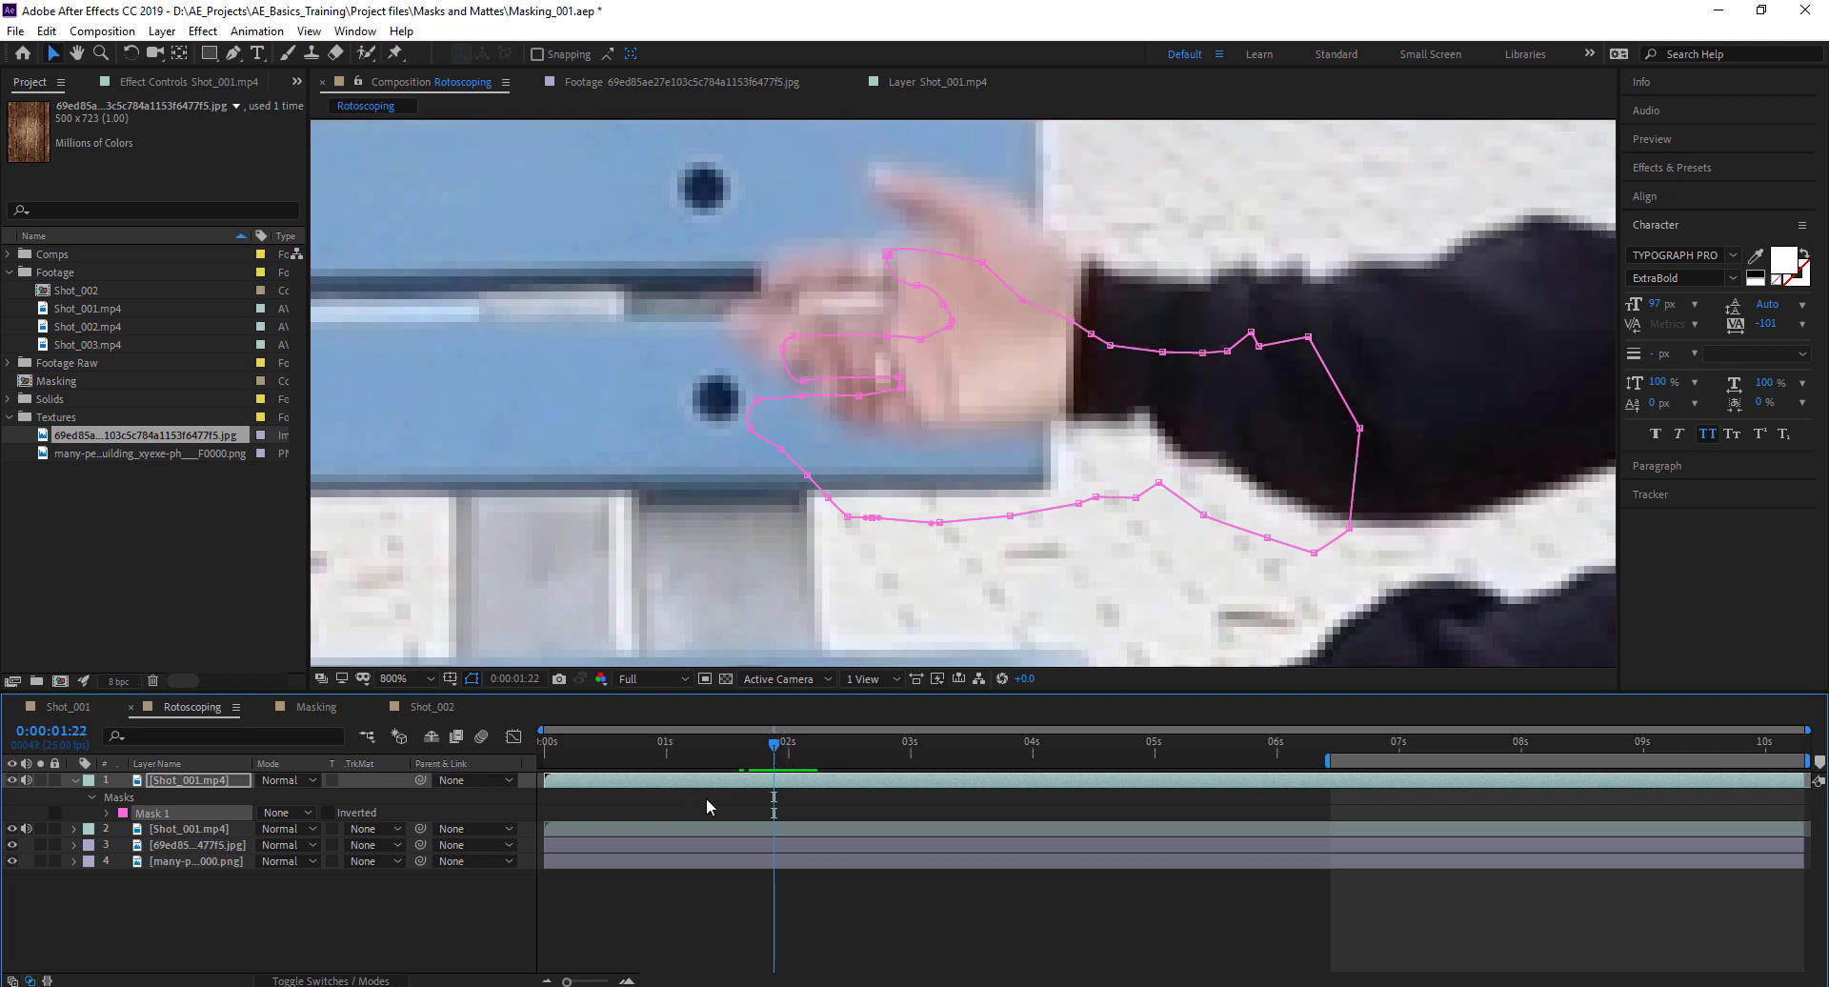
key("Page_Up")
left_click_drag(831, 470, 808, 482)
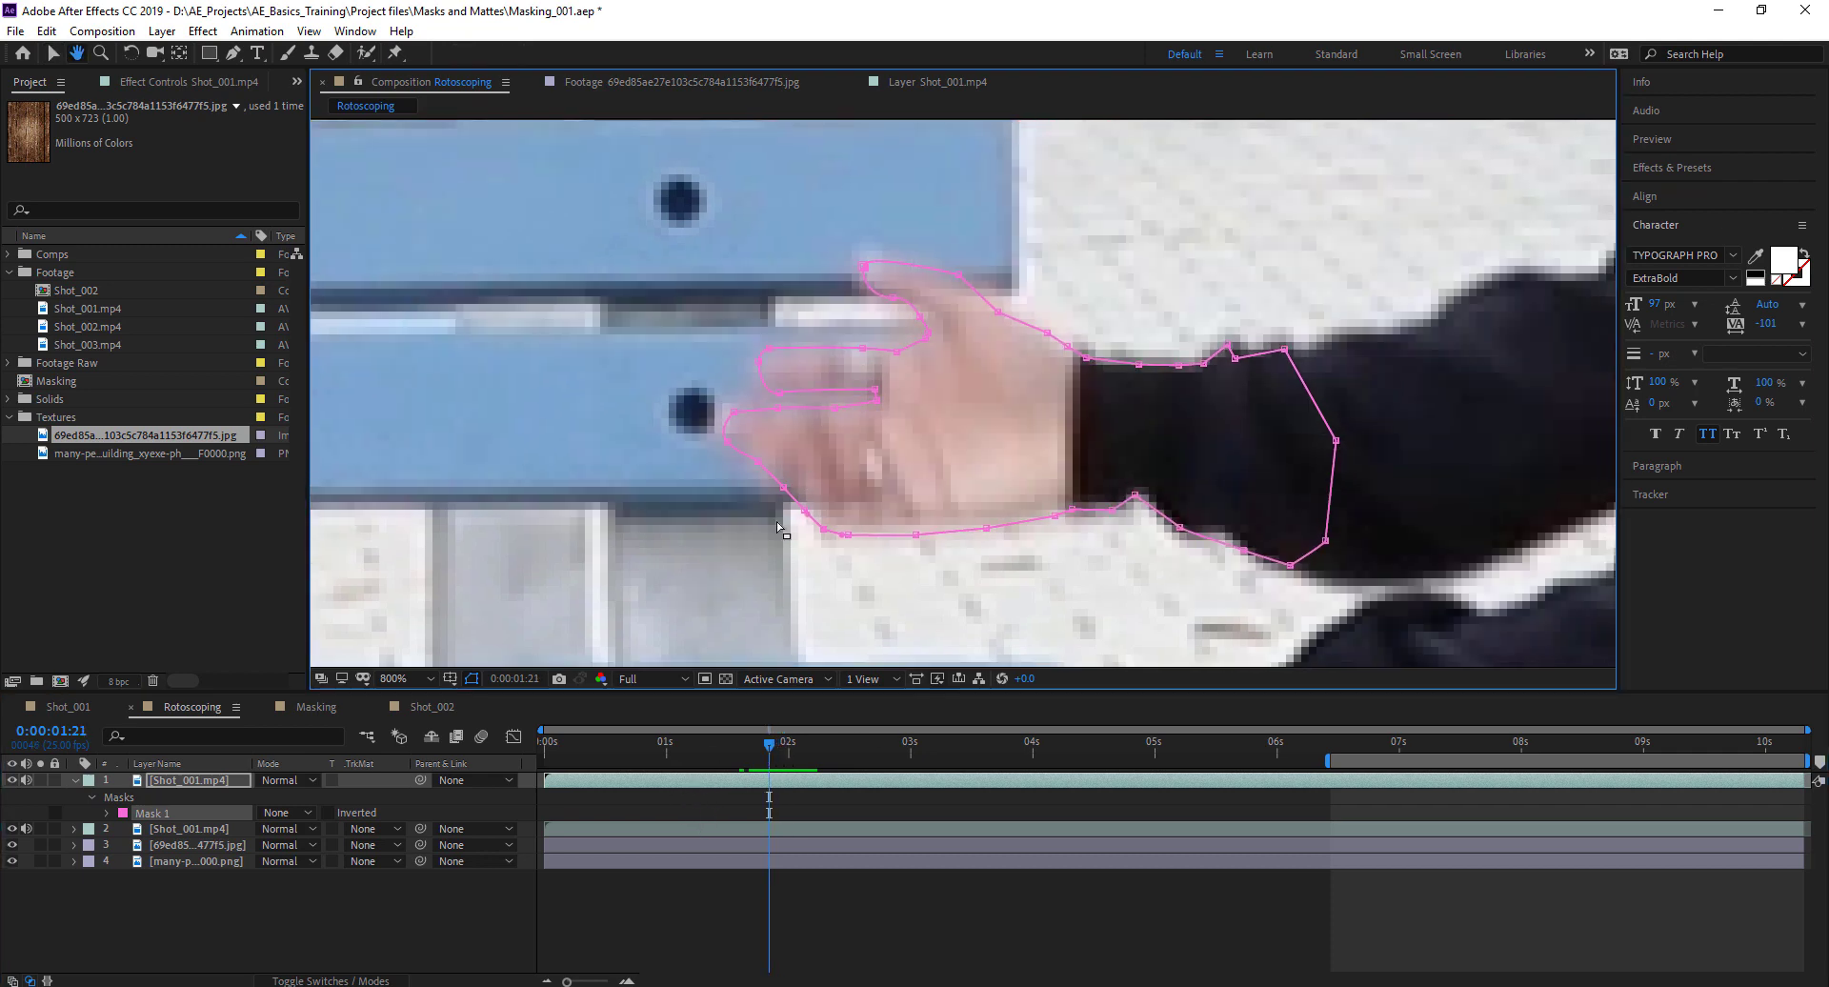
key("v")
Keyframe Mask 1's path at frame 1:21, then move to frame 1:22
left_click(106, 813)
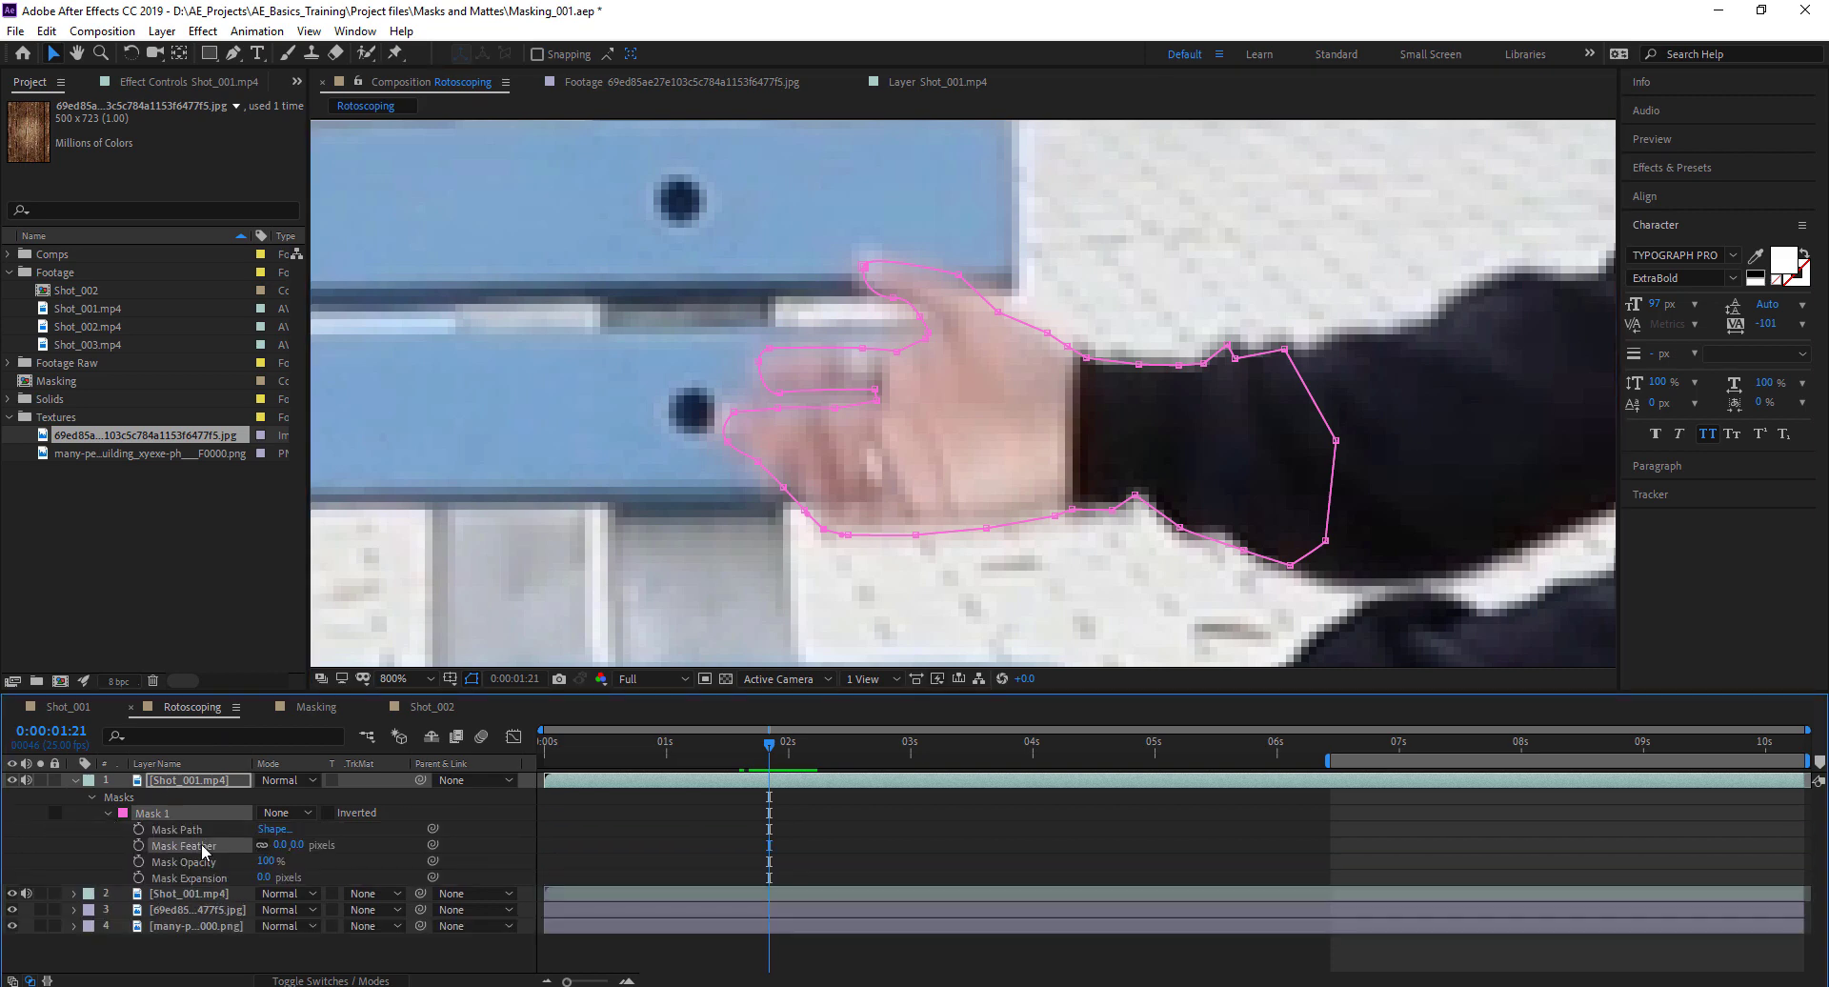
left_click(139, 830)
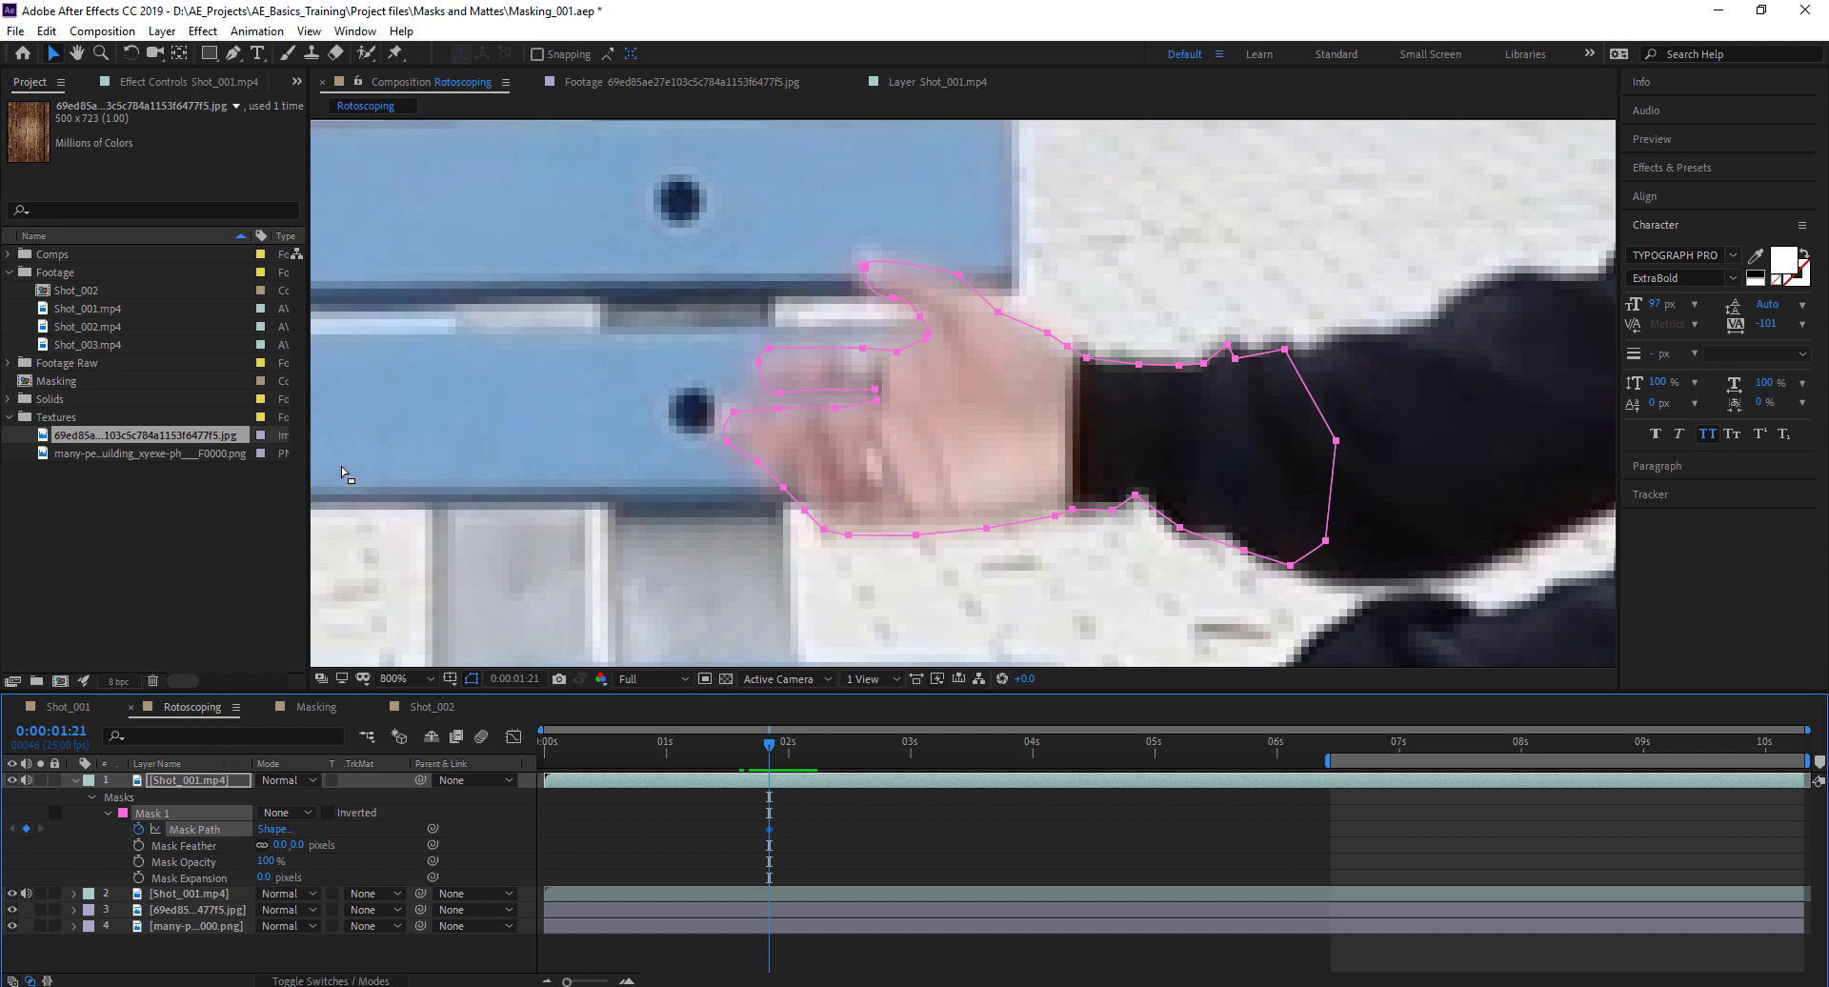
key("Page_Down")
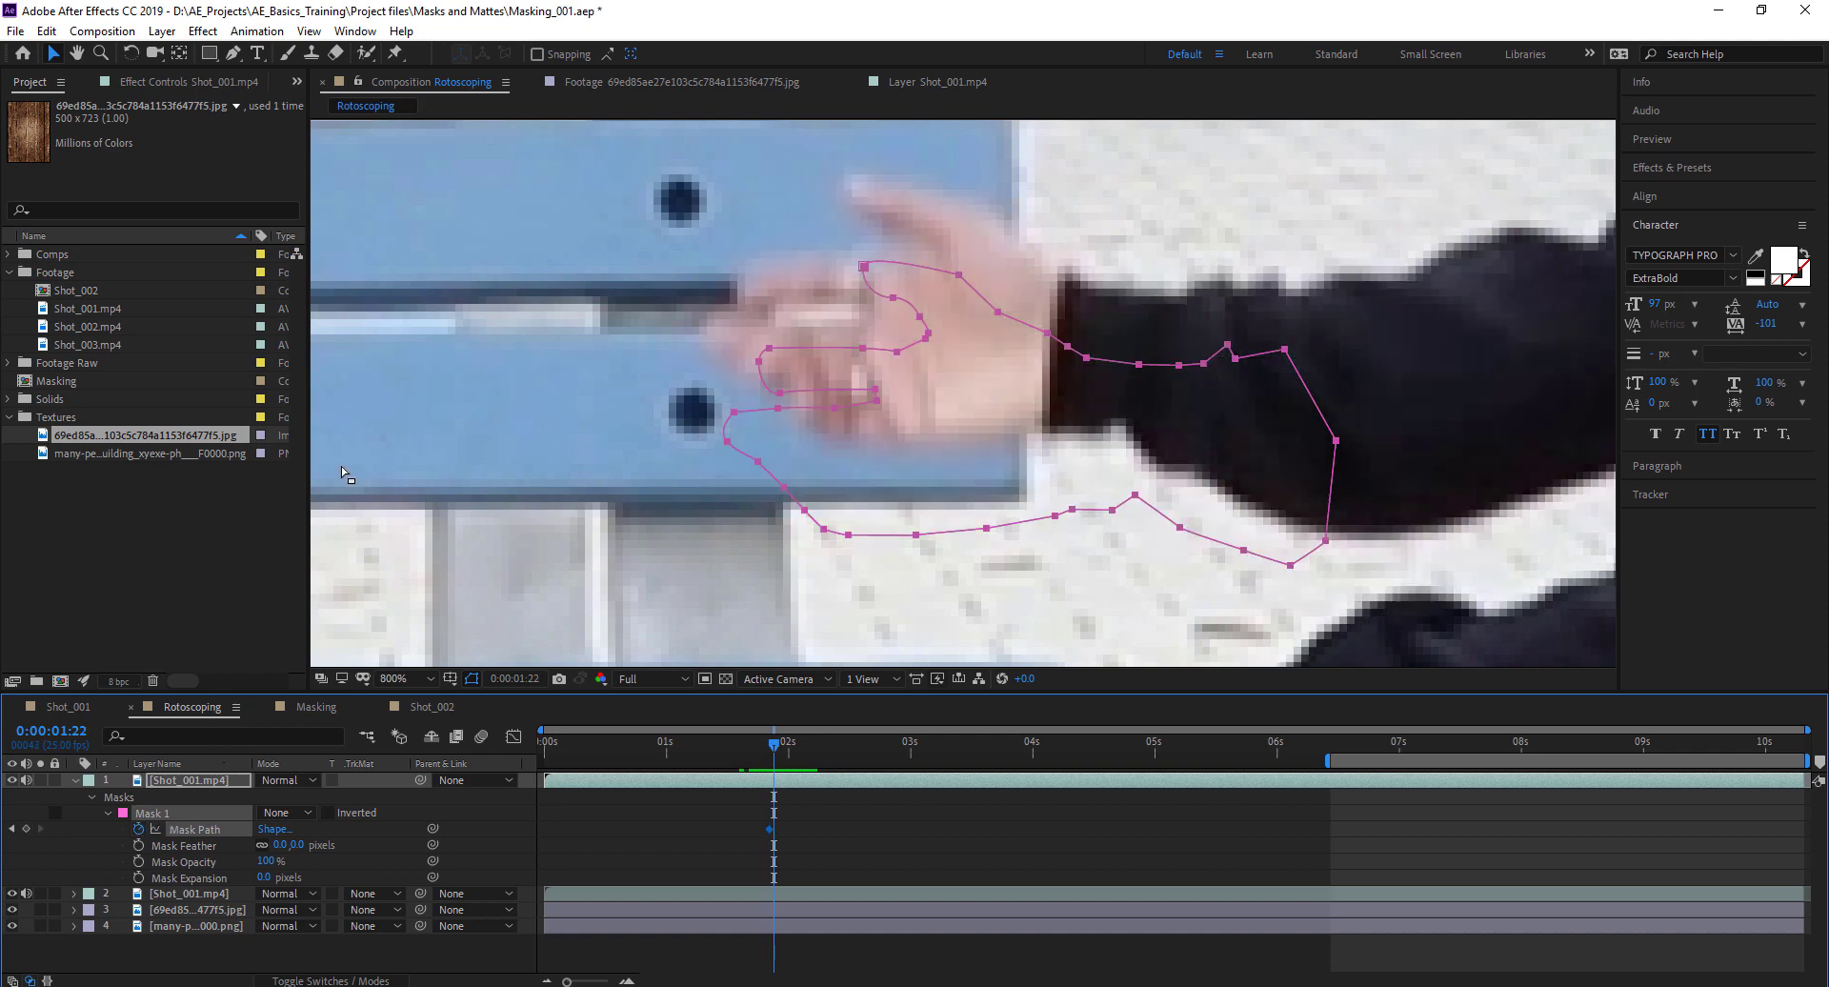
key("Page_Down")
key("Page_Down")
key("Page_Down")
key("Page_Down")
key("Page_Down")
key("Page_Down")
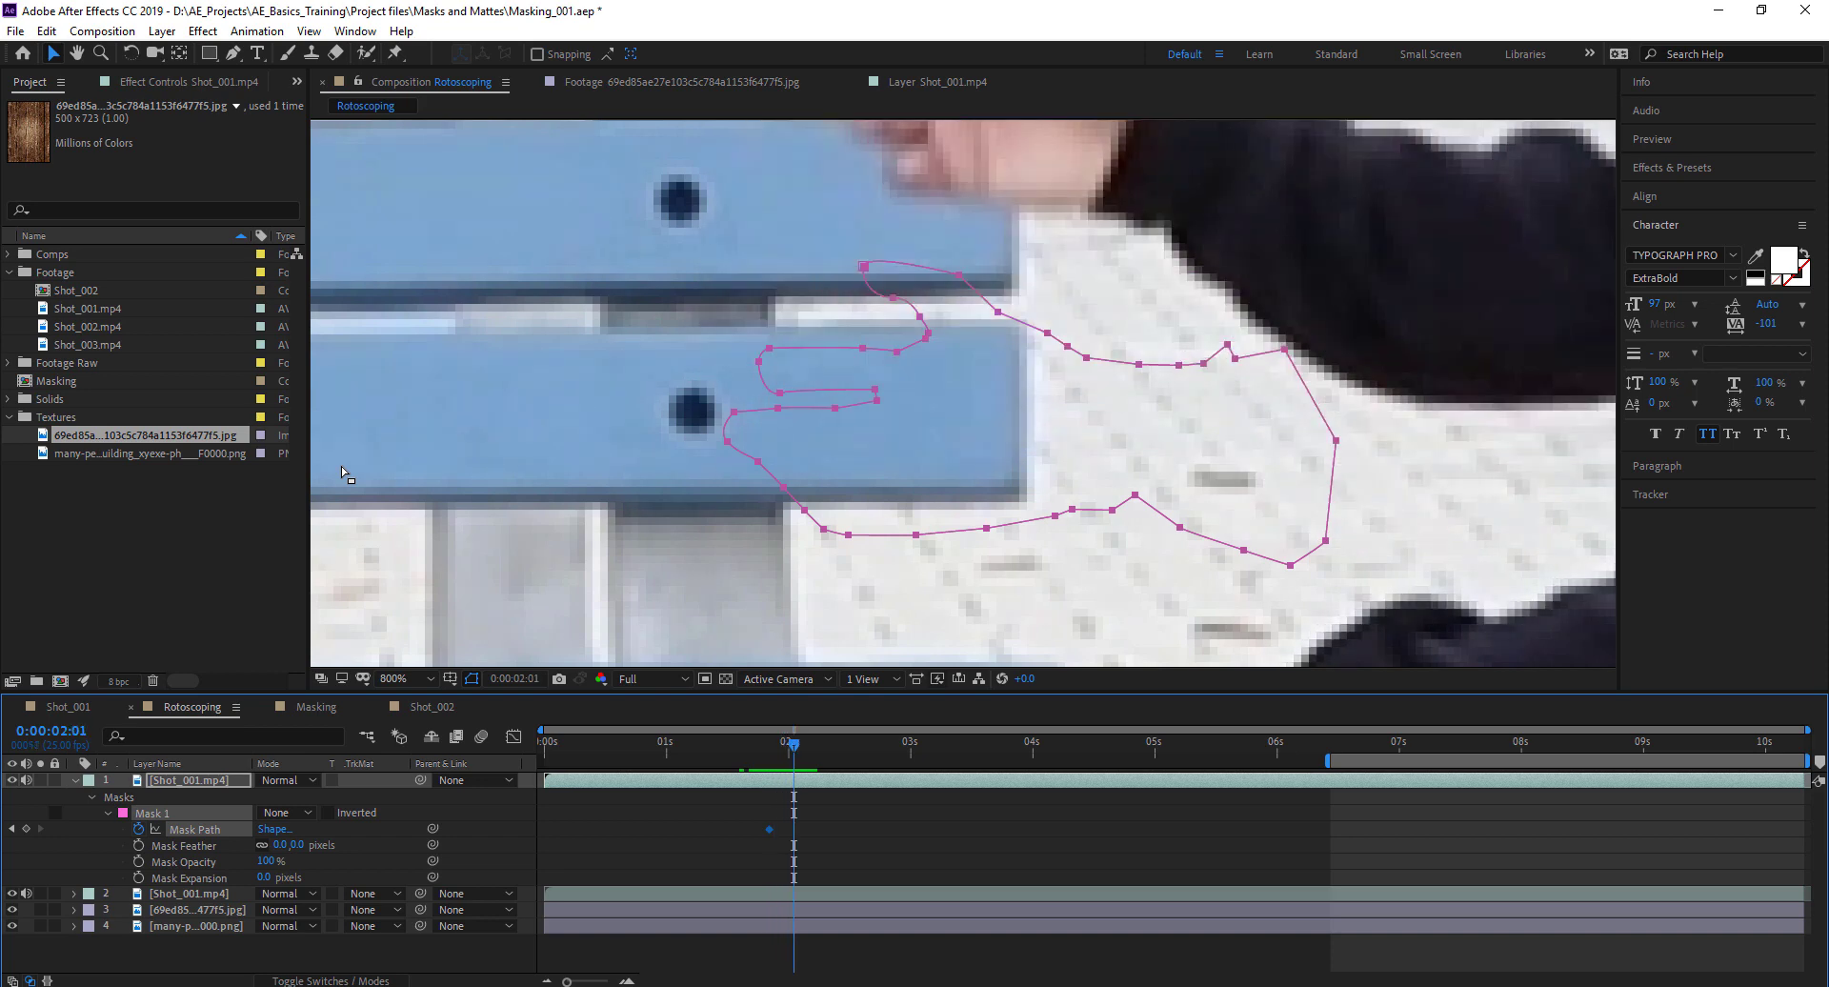
key("Page_Up")
key("Page_Up")
key("Page_Up")
key("Page_Up")
key("Page_Up")
key("Page_Up")
key("Page_Up")
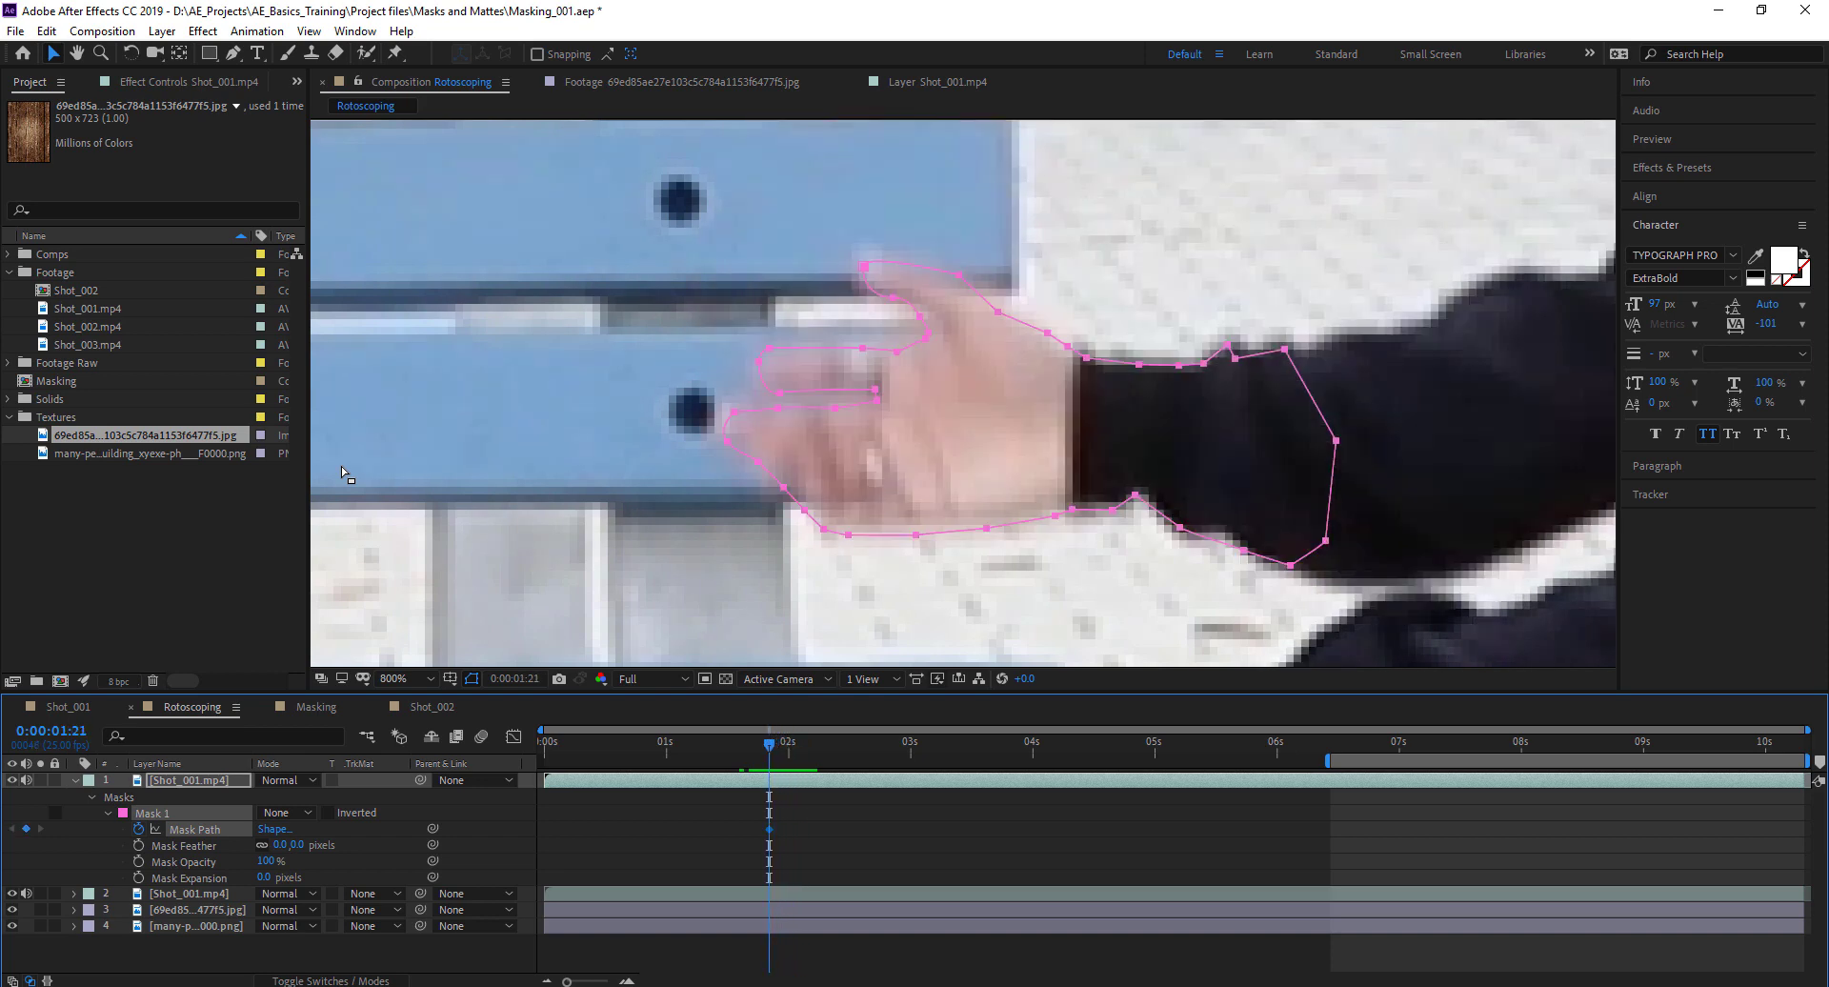
key("Page_Down")
Free-transform the whole mask up onto the hand at frame 1:22
left_click_drag(777, 462, 803, 547)
double_click(894, 354)
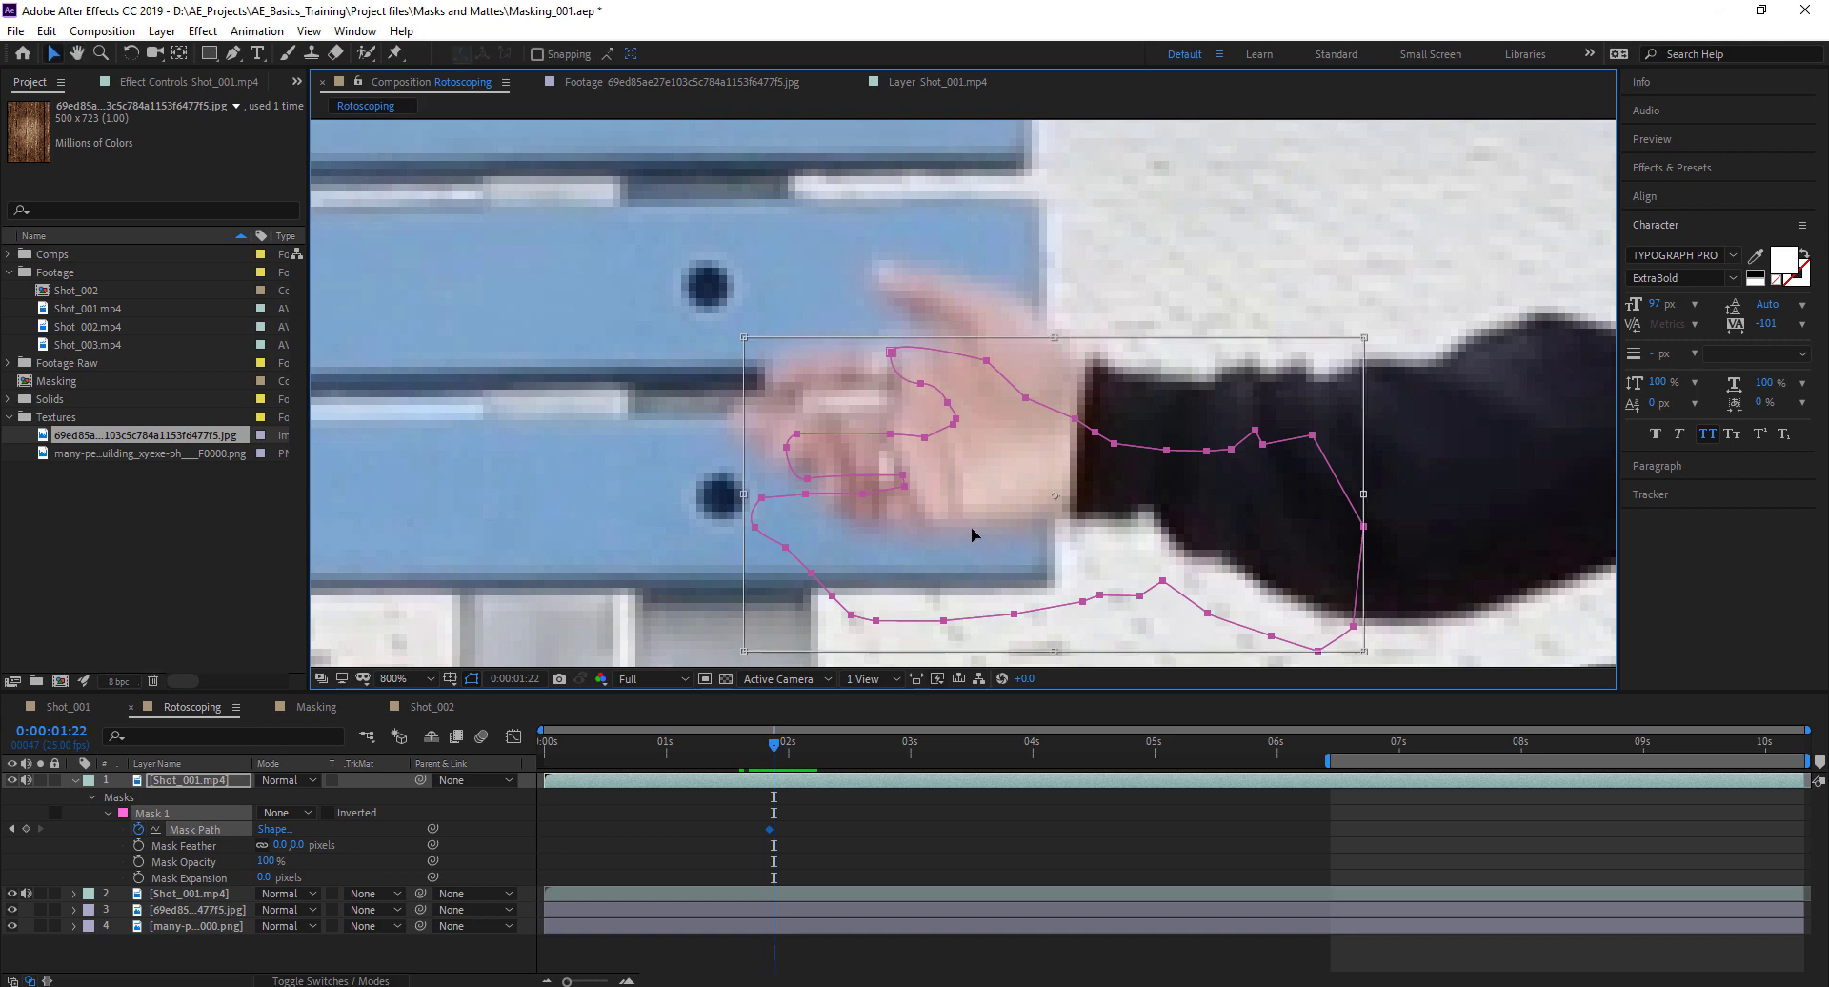
left_click_drag(970, 528, 972, 476)
key("Return")
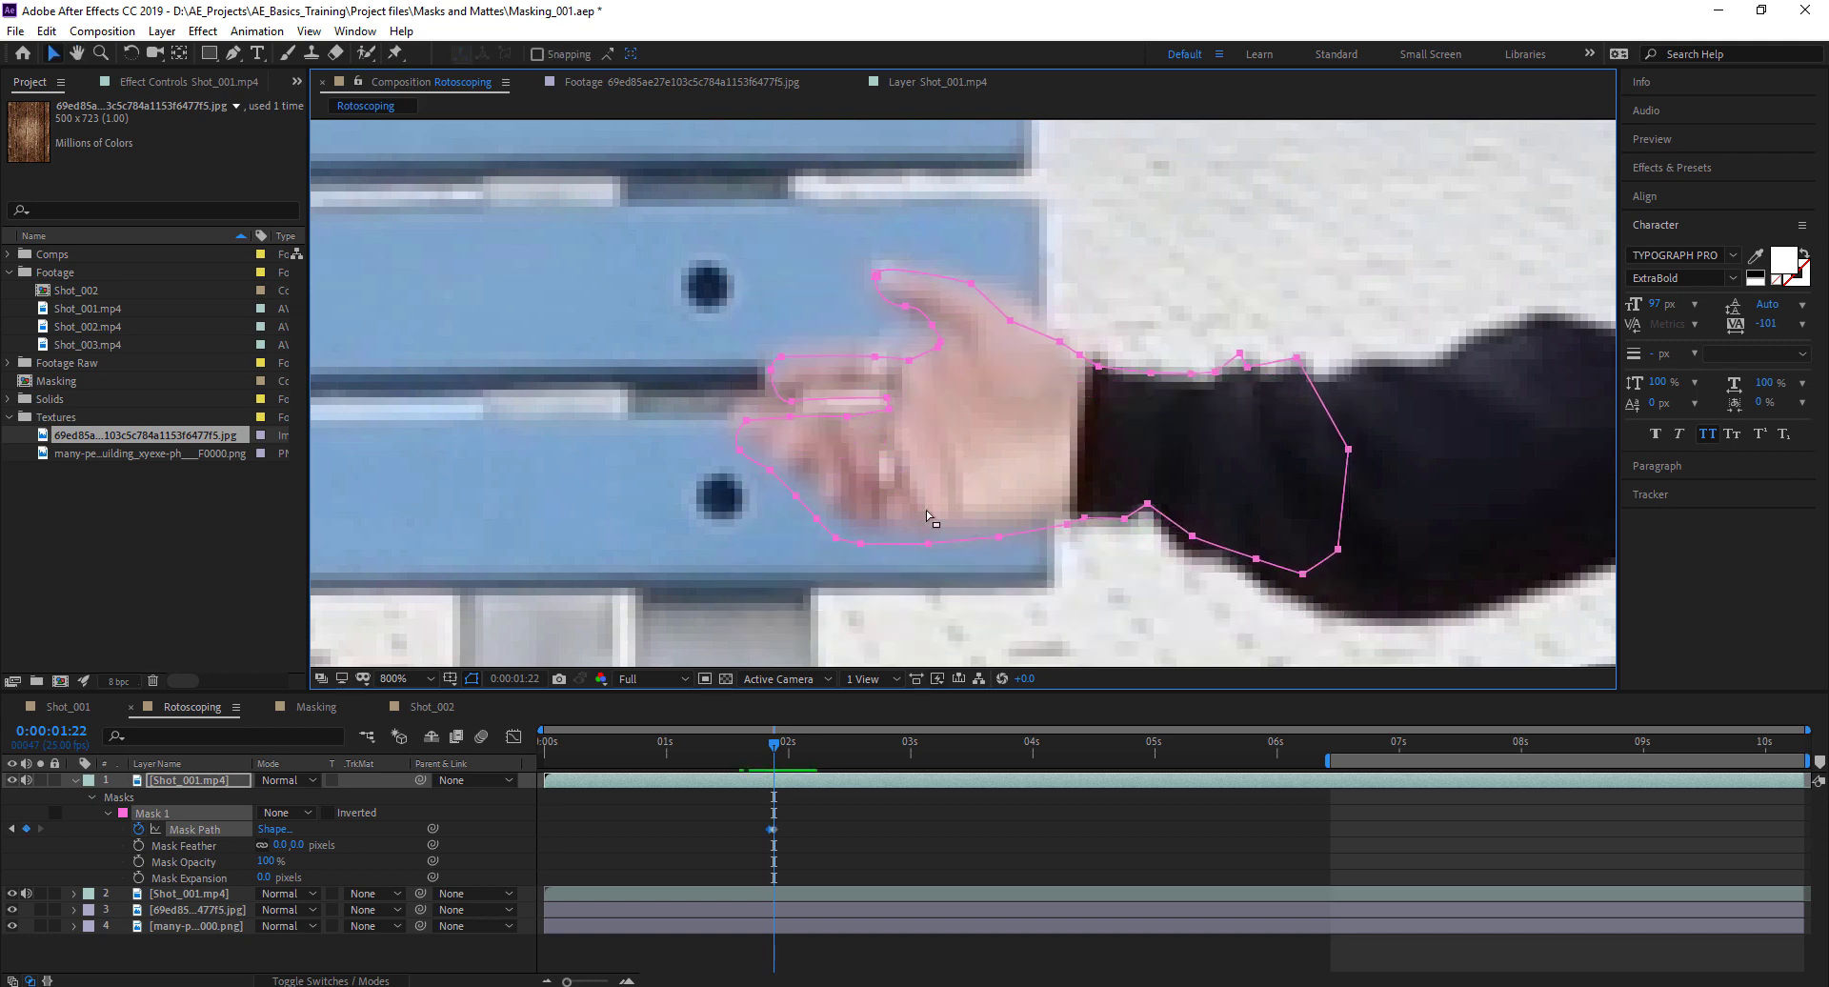
left_click_drag(678, 427, 883, 466)
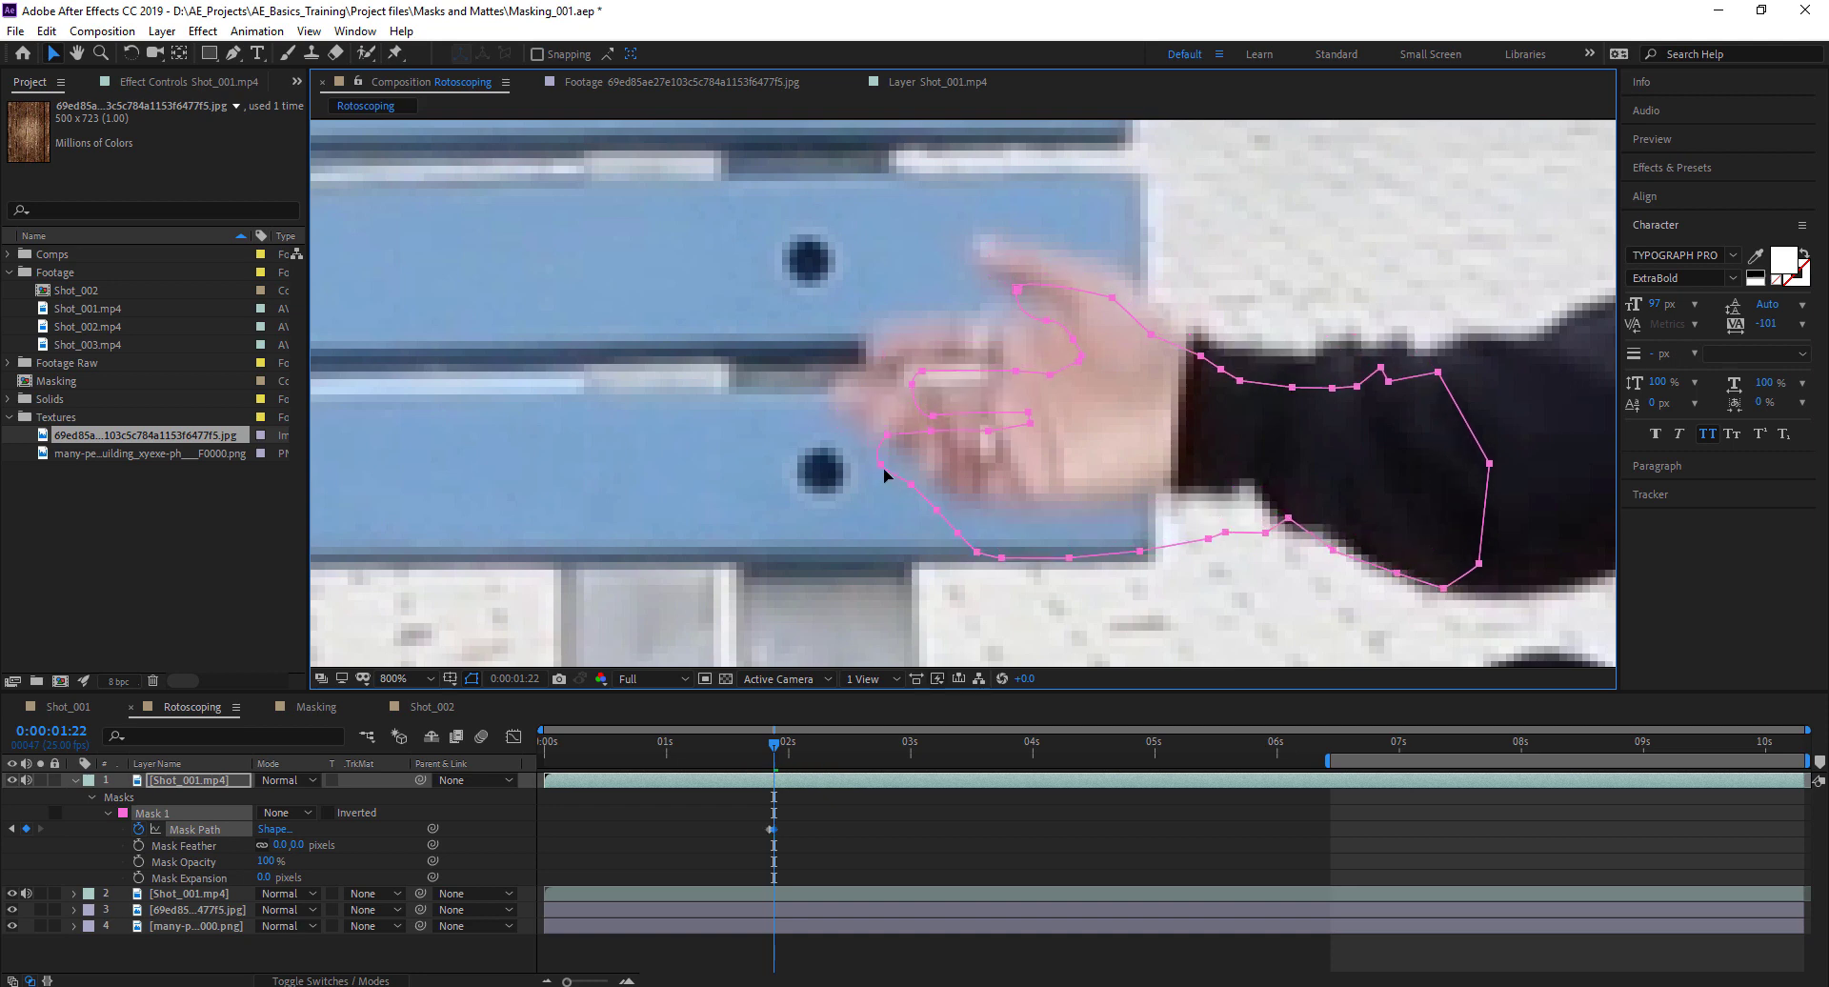
key("ctrl+z")
key("ctrl+z")
Refit the fingertip, top-edge and thumb-gap points onto the fingers
left_click_drag(779, 377, 840, 377)
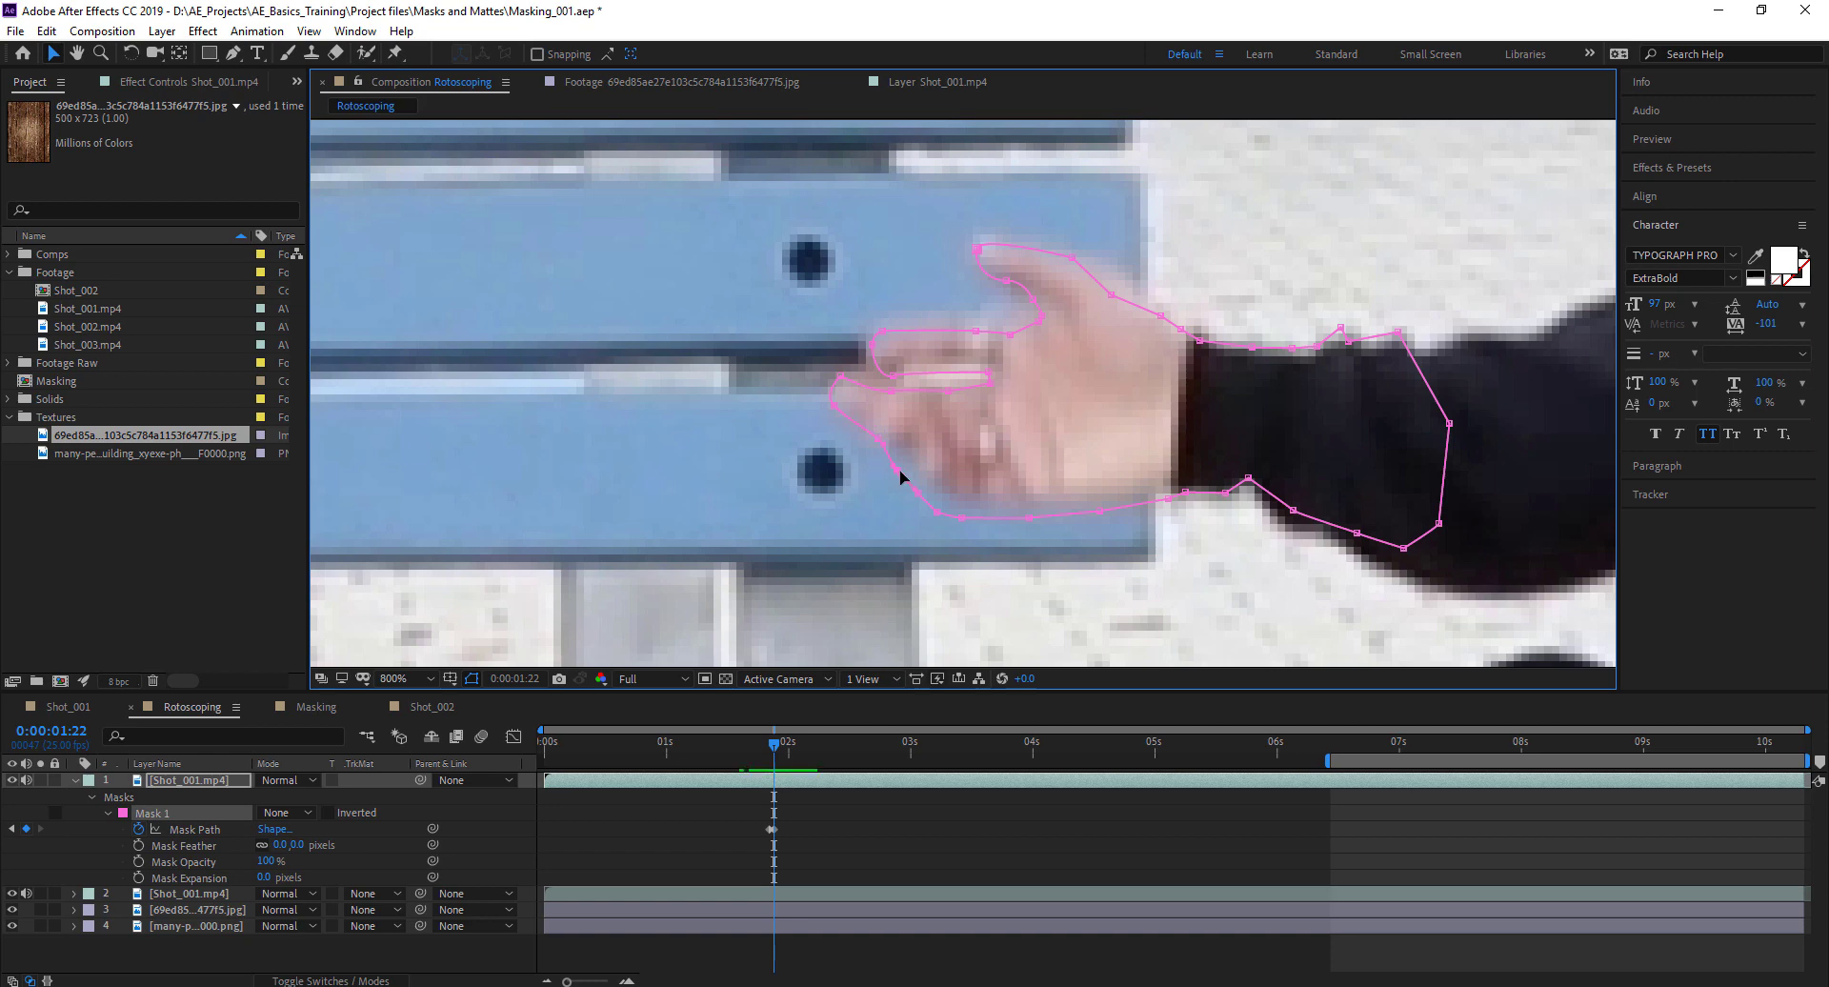
left_click_drag(899, 471, 1031, 507)
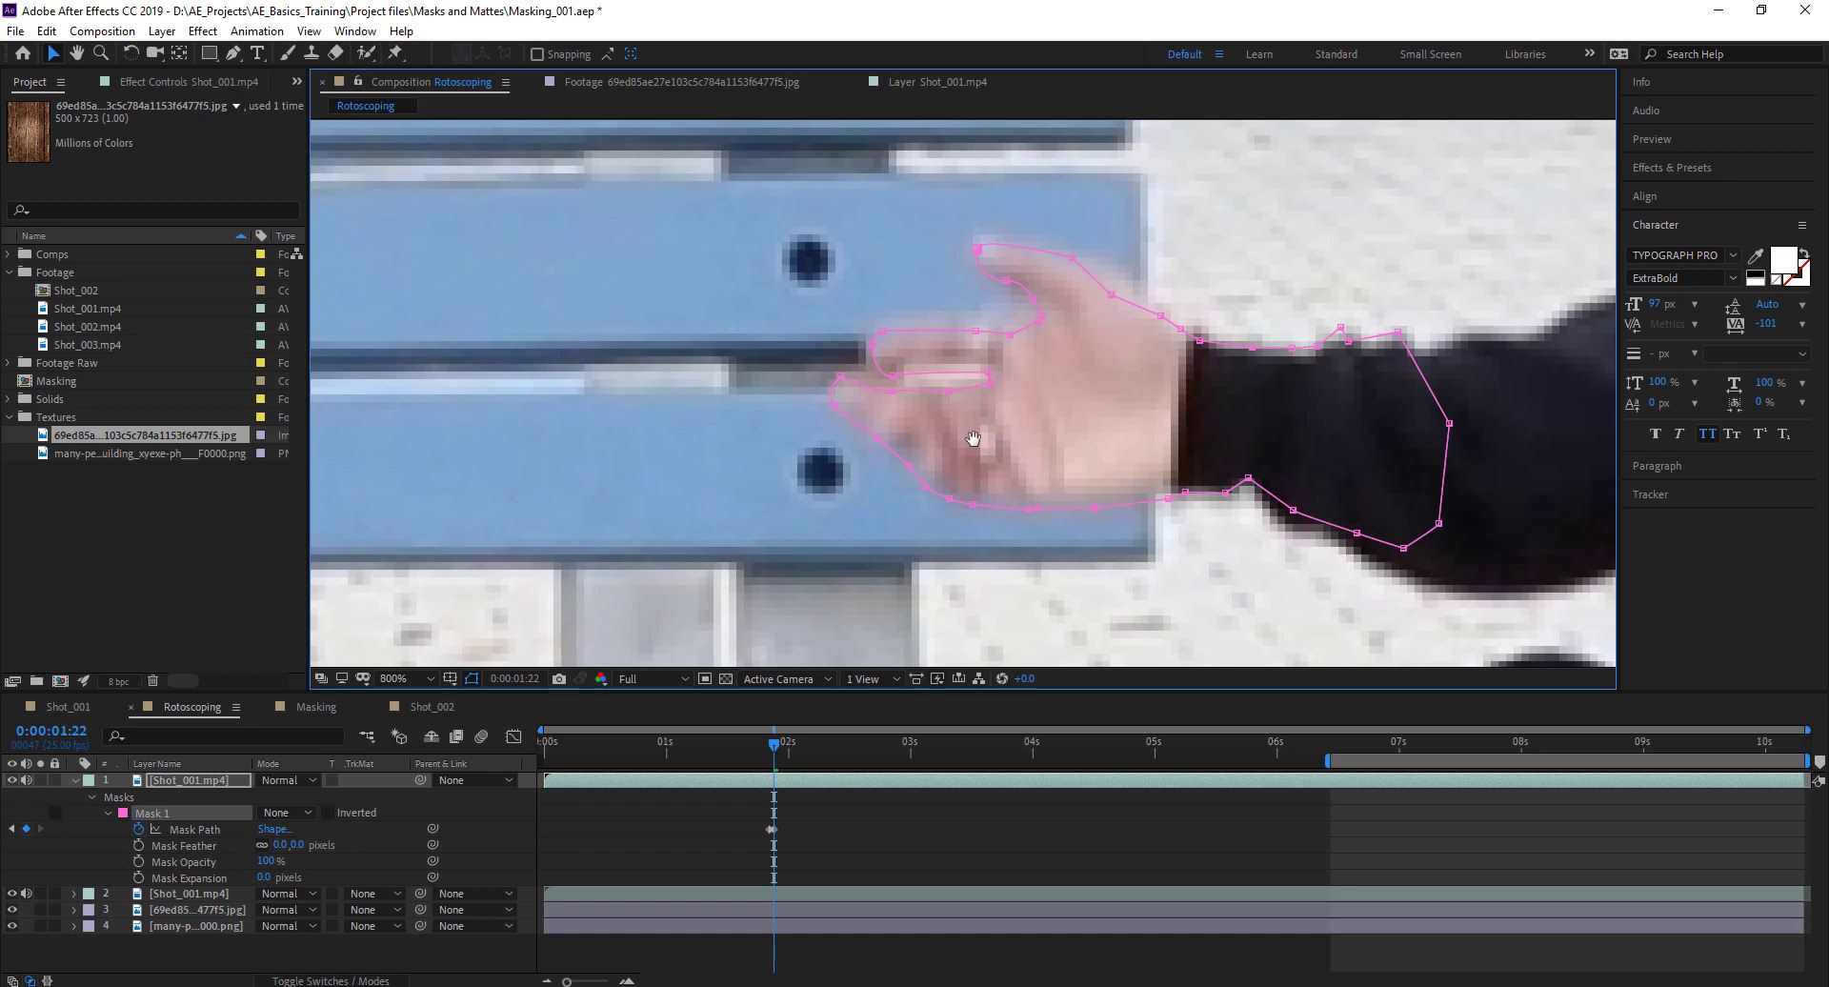
left_click_drag(973, 437, 969, 497)
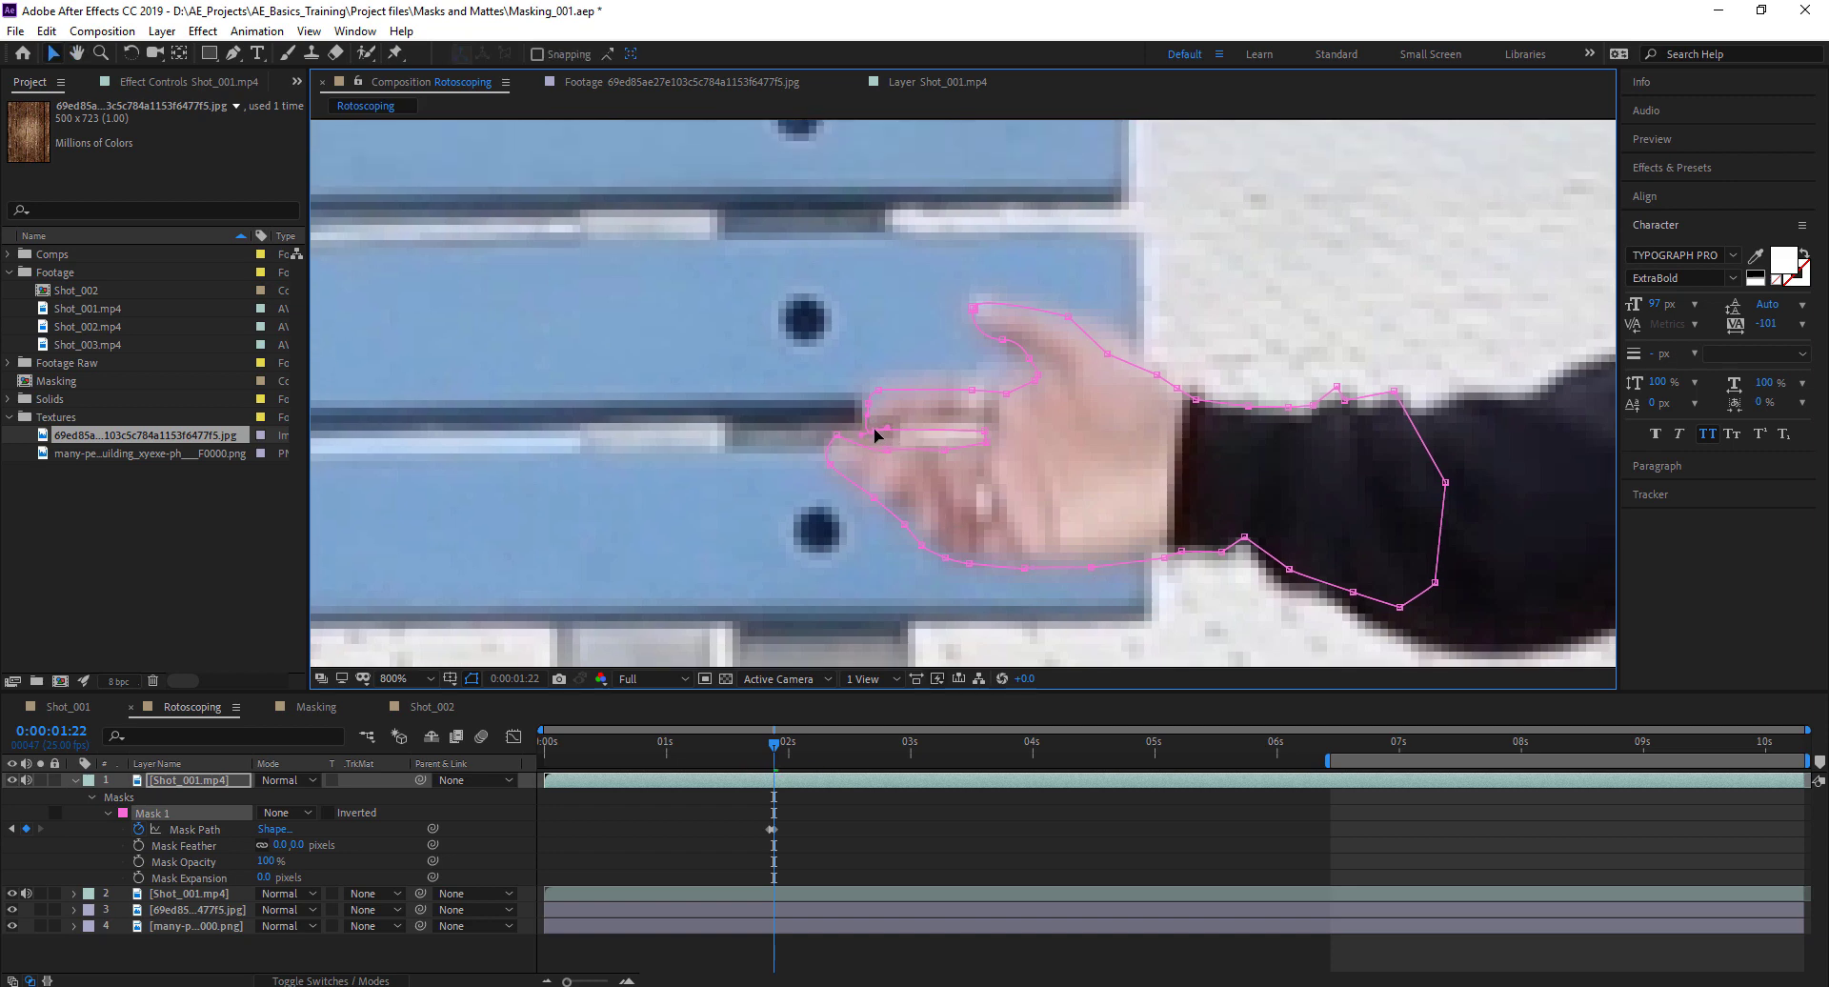
left_click(870, 394)
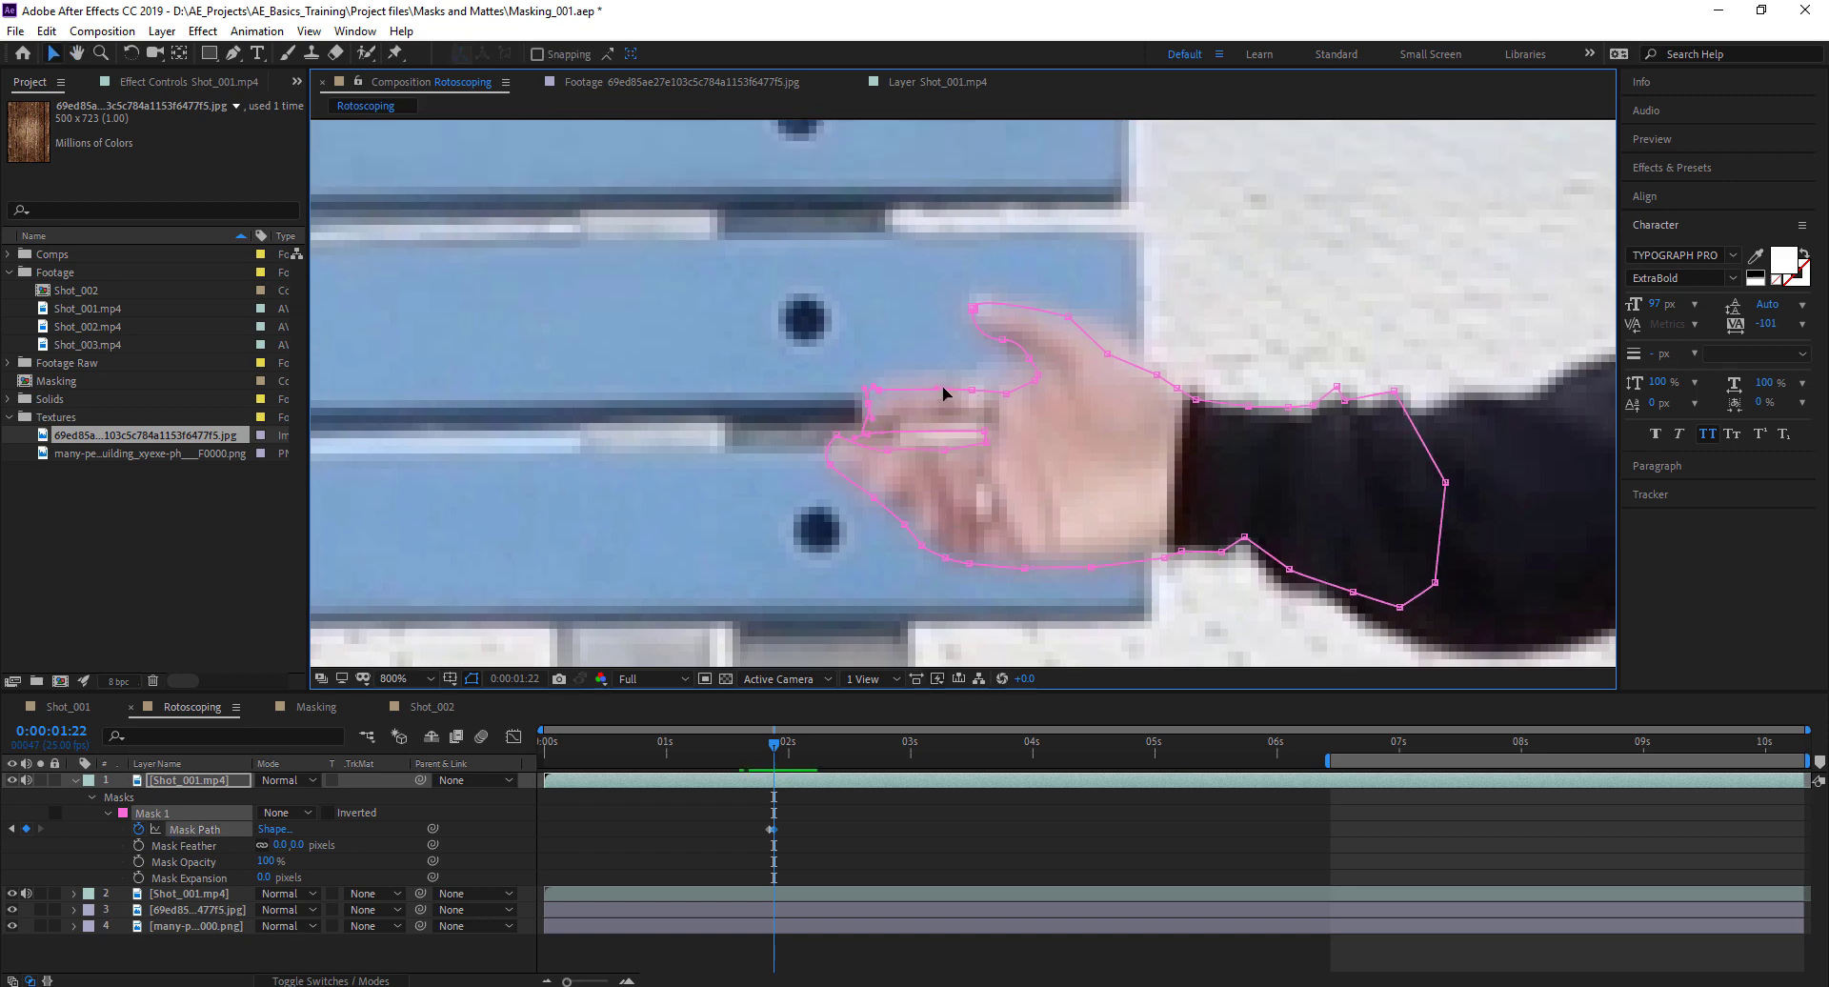
left_click_drag(971, 393, 1021, 377)
left_click_drag(1027, 372, 1017, 359)
key("h")
left_click_drag(949, 444, 800, 440)
Over the next two frames, move the mask onto the hand and refit the finger points
key("v")
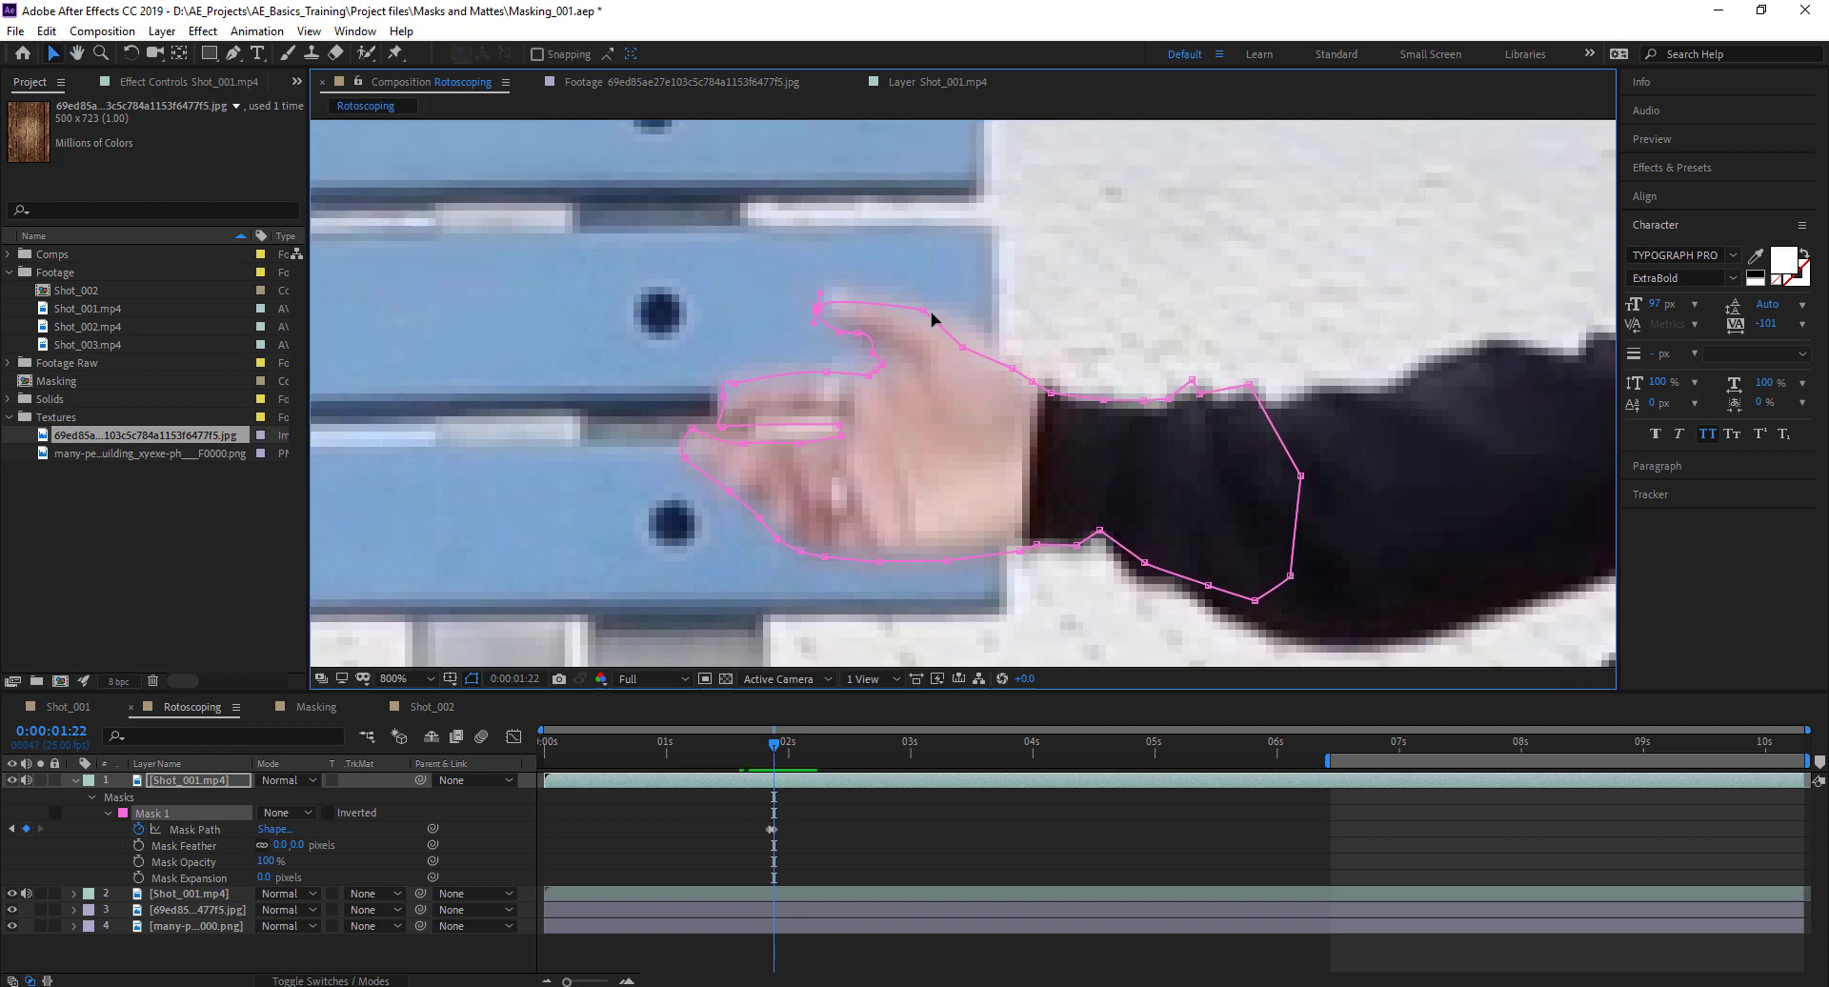
key("Page_Down")
left_click_drag(1057, 394, 1057, 353)
left_click_drag(746, 476, 783, 514)
left_click_drag(1036, 454, 934, 482)
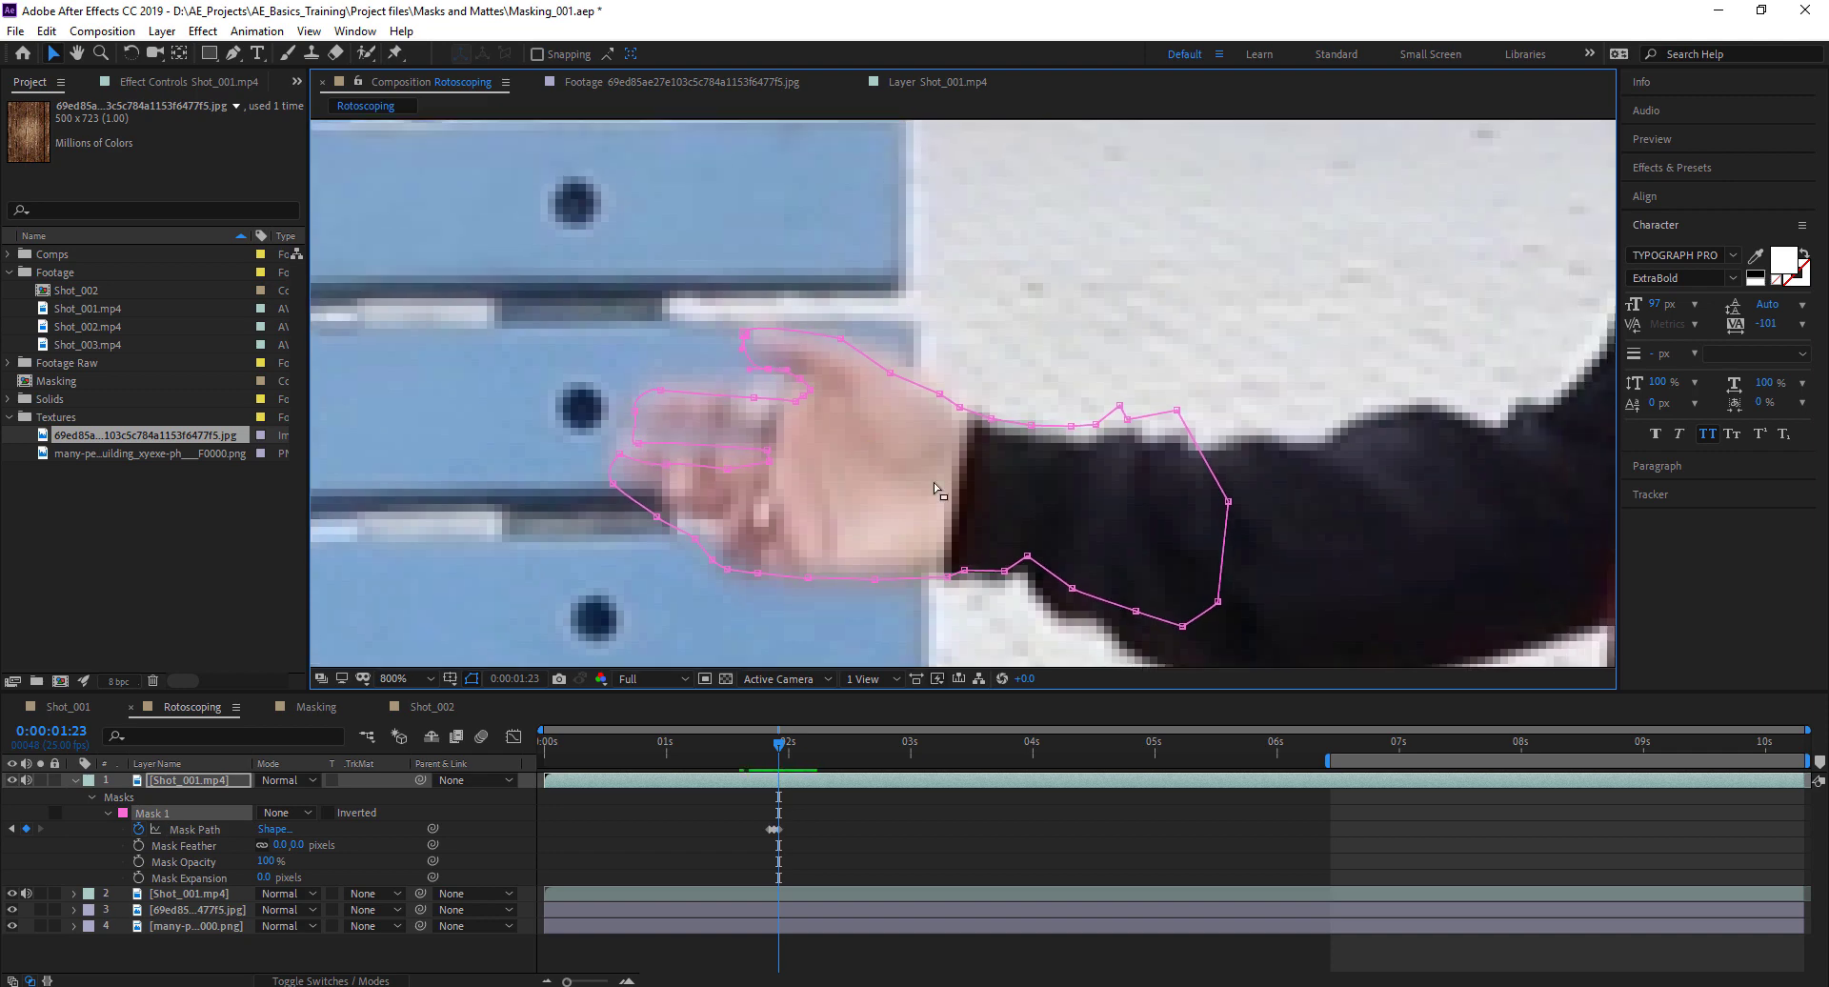
key("Page_Down")
left_click_drag(994, 417, 1012, 356)
left_click_drag(816, 330, 790, 307)
left_click_drag(790, 307, 806, 327)
left_click_drag(730, 493, 759, 434)
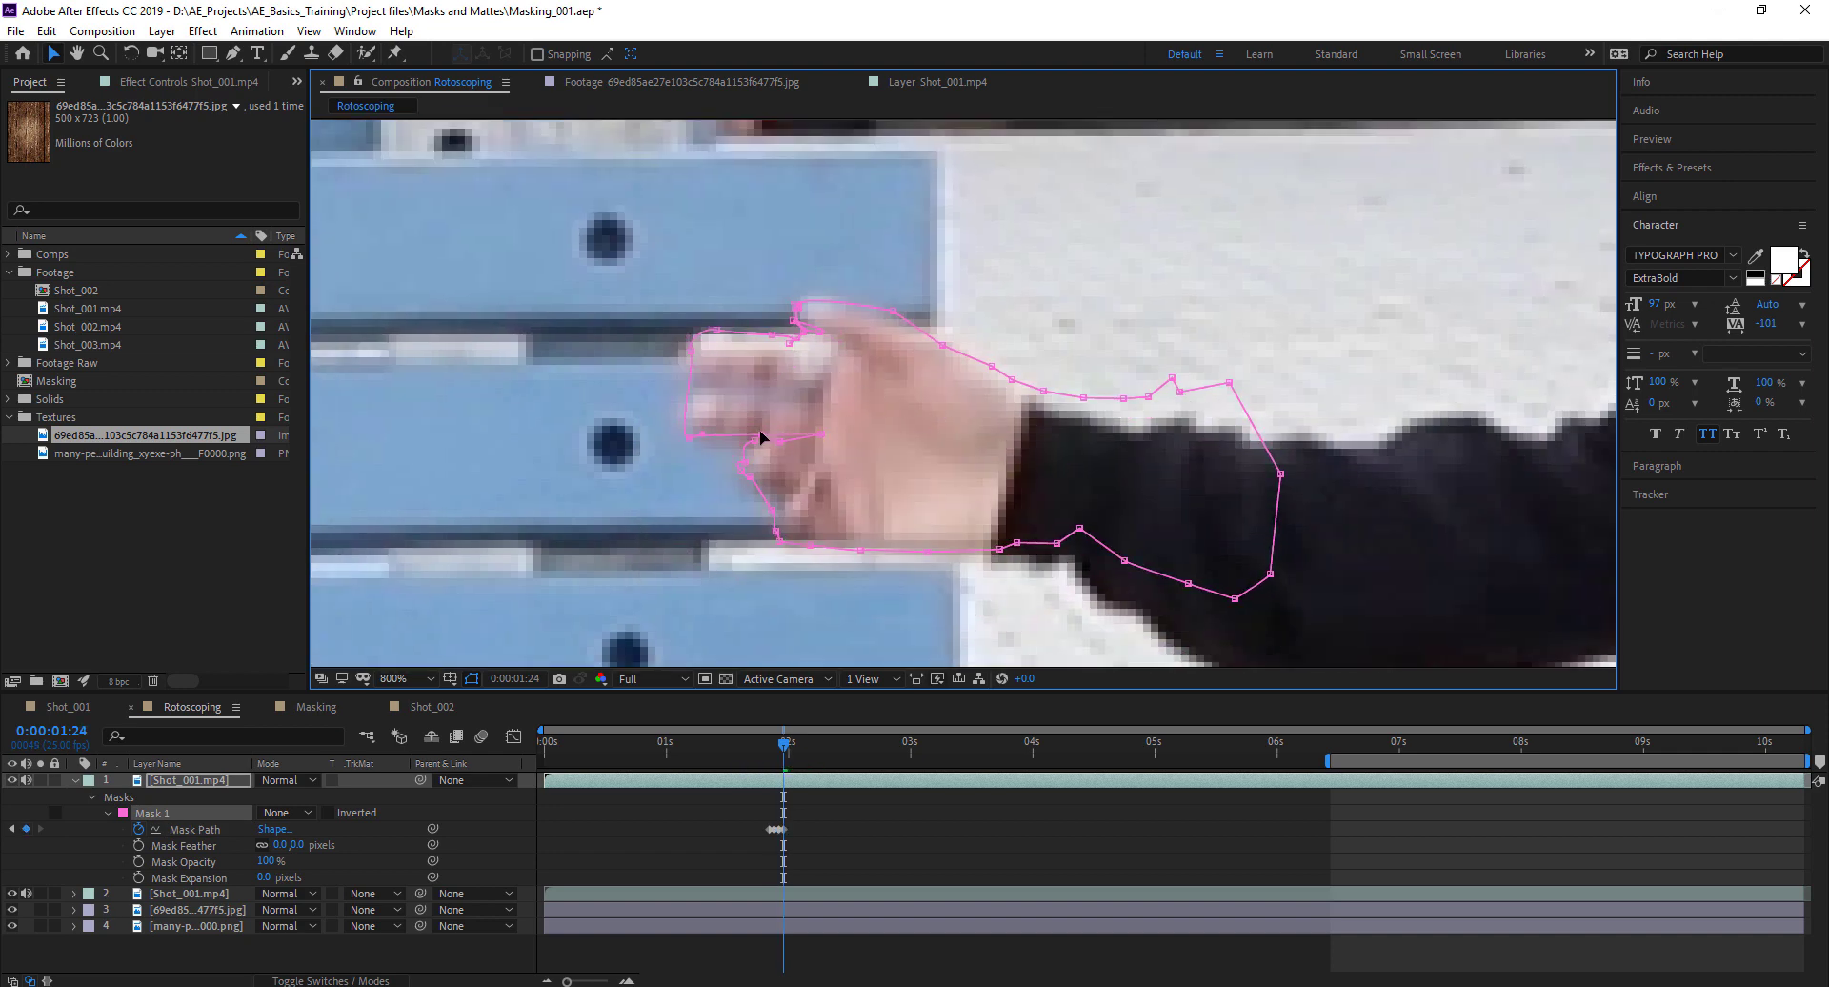
Keep stepping forward to about 2:06, refitting the mask each frame, then review it
key("Page_Down")
left_click_drag(1011, 378, 1027, 324)
key("ctrl+alt+Right")
key("ctrl+alt+Right")
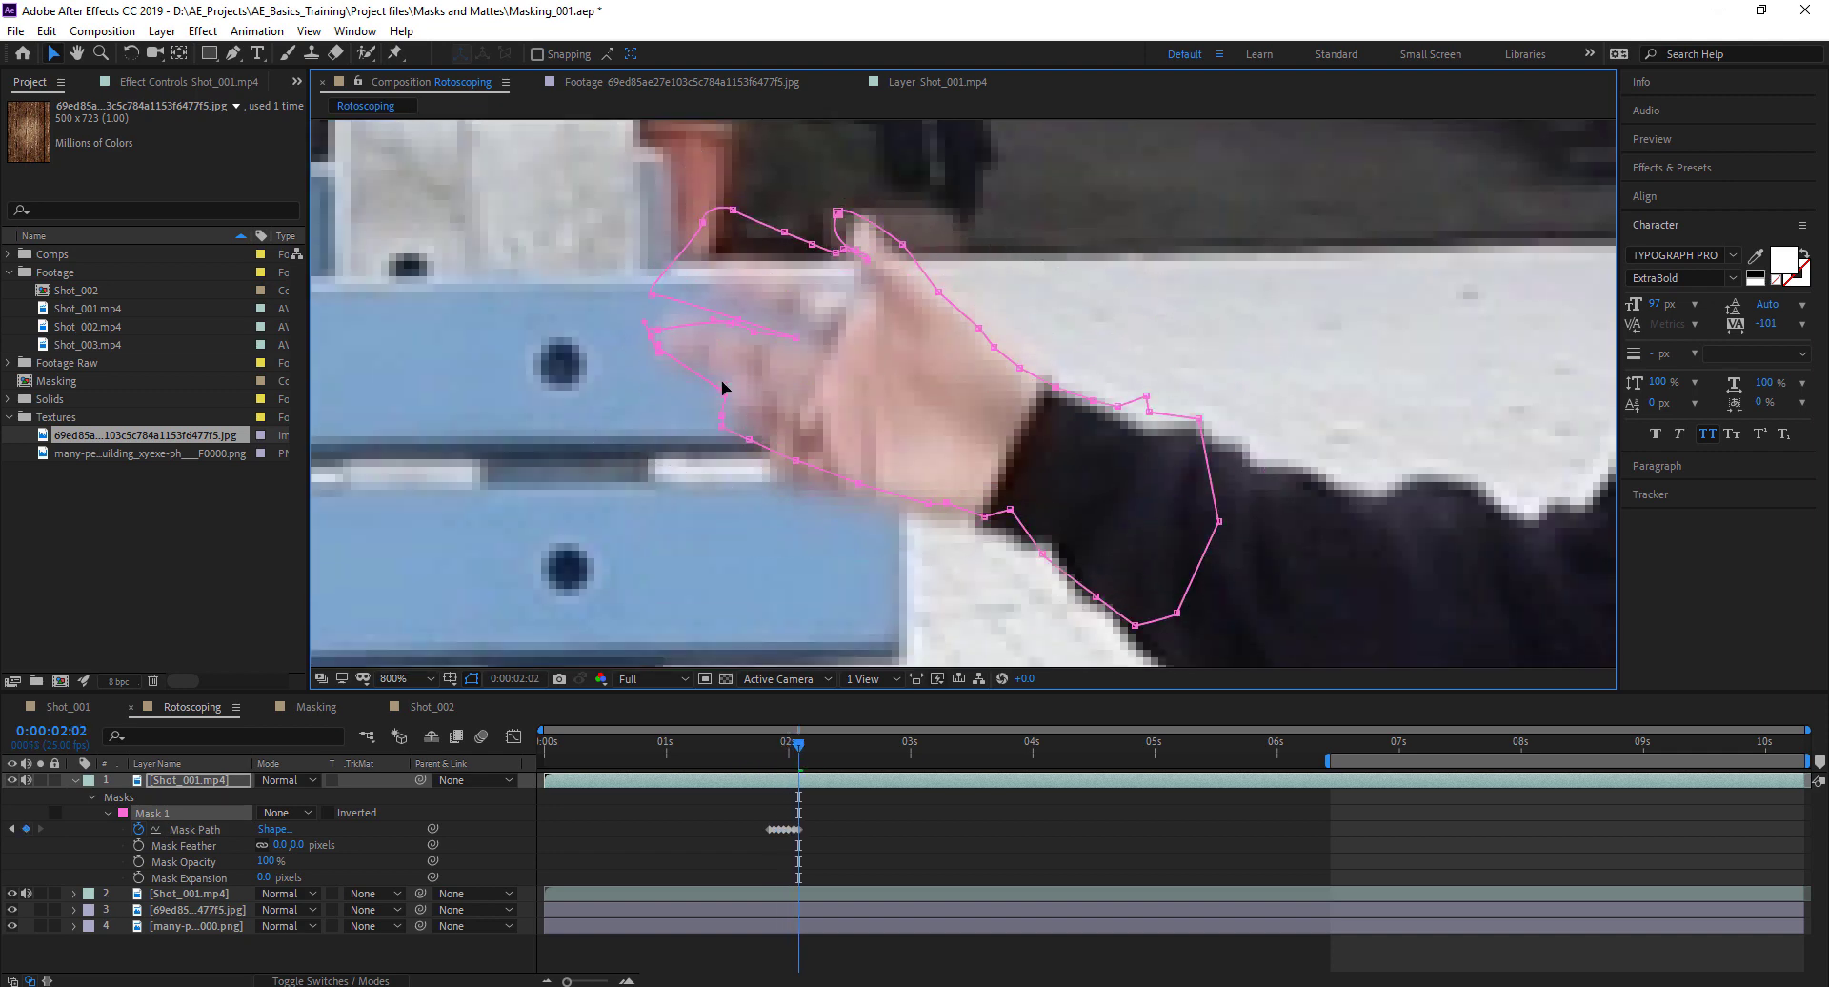
left_click_drag(745, 263, 760, 274)
key("Page_Down")
key("Page_Down")
scroll(999, 187, "down", 1)
key("Page_Down")
key("Page_Down")
left_click_drag(991, 311, 989, 271)
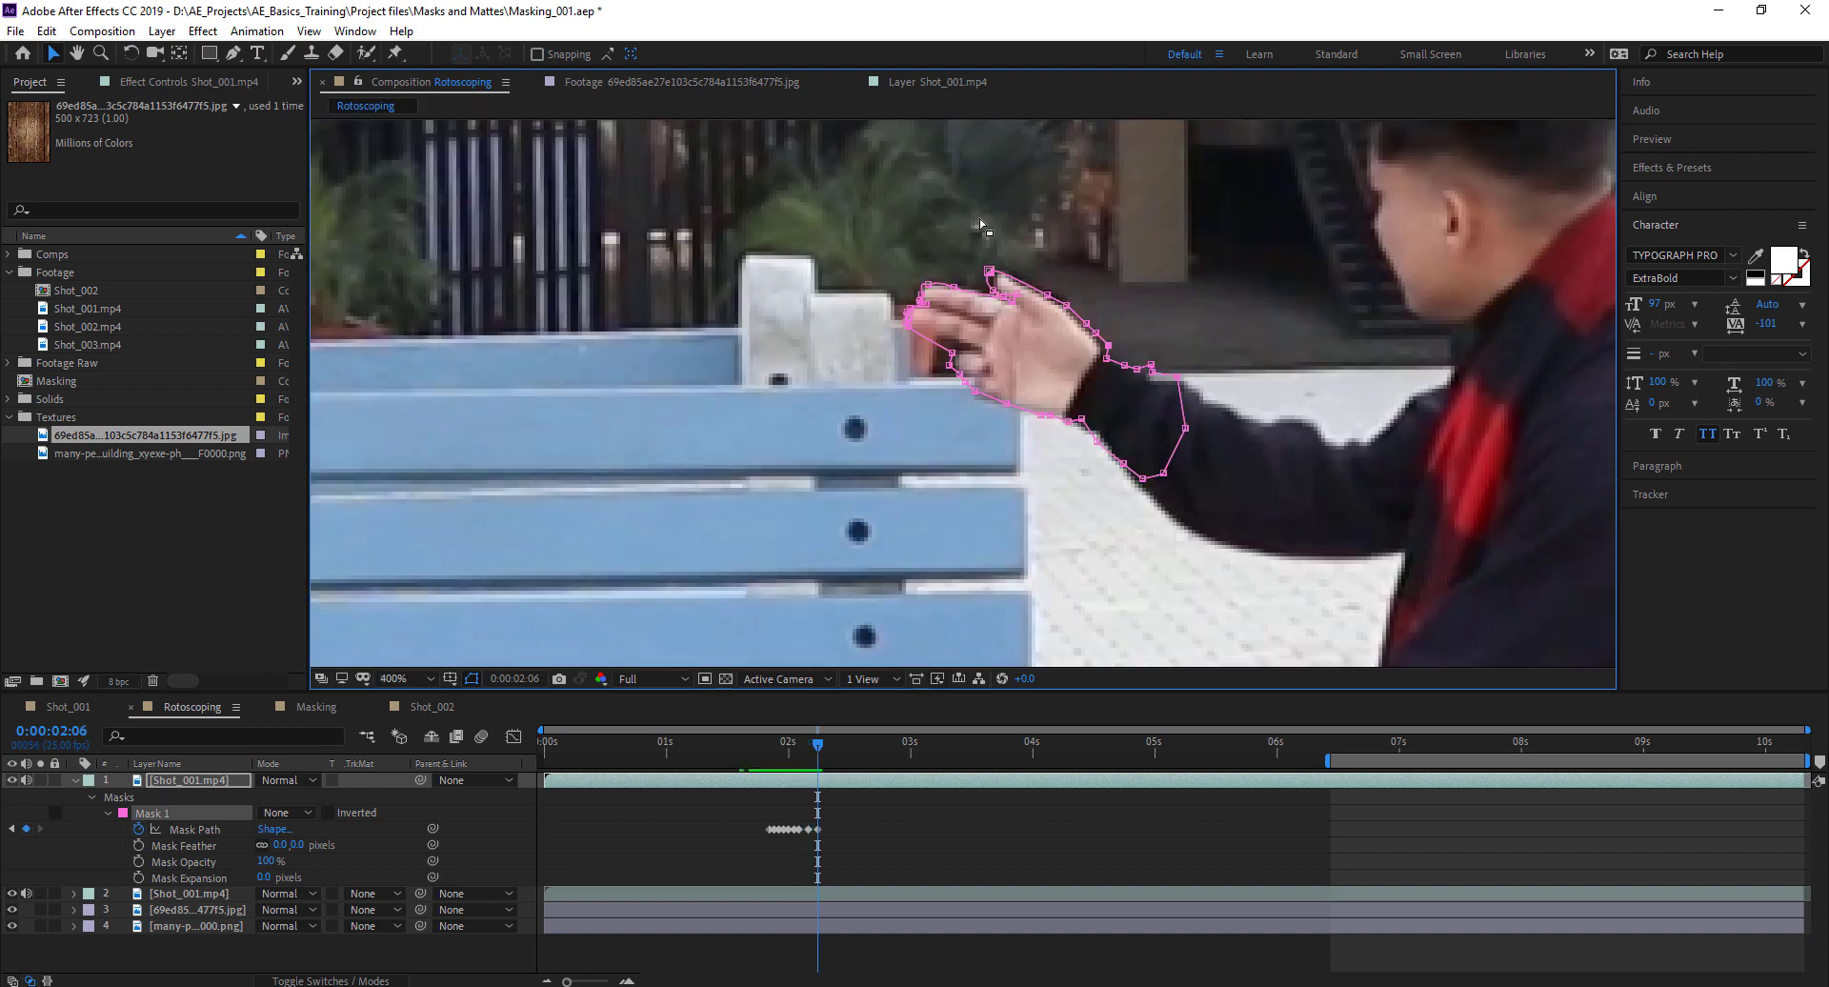
mouse_move(796, 748)
left_mouse_down()
mouse_move(814, 770)
mouse_move(769, 774)
mouse_move(809, 776)
mouse_move(794, 742)
left_mouse_up()
Switch Mask 1's mode to Add and zoom in on the hand and bench at frame 1:24
left_click(899, 807)
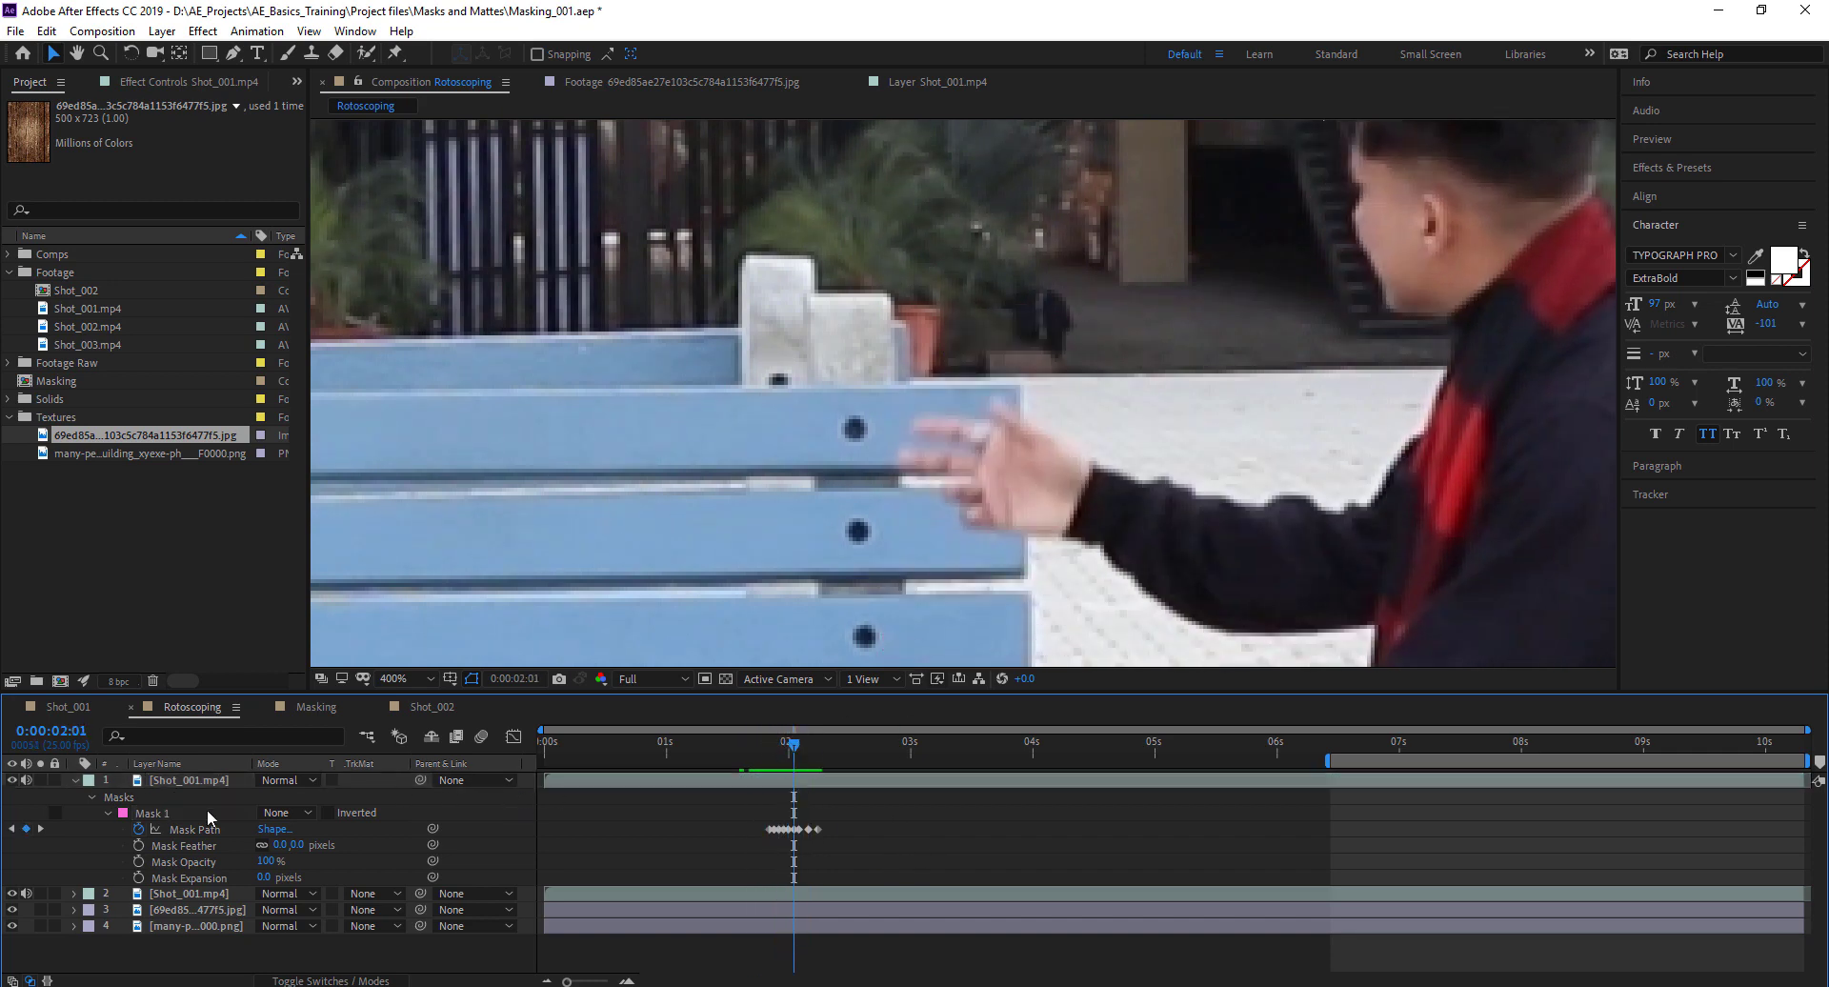
left_click(76, 780)
left_click(75, 781)
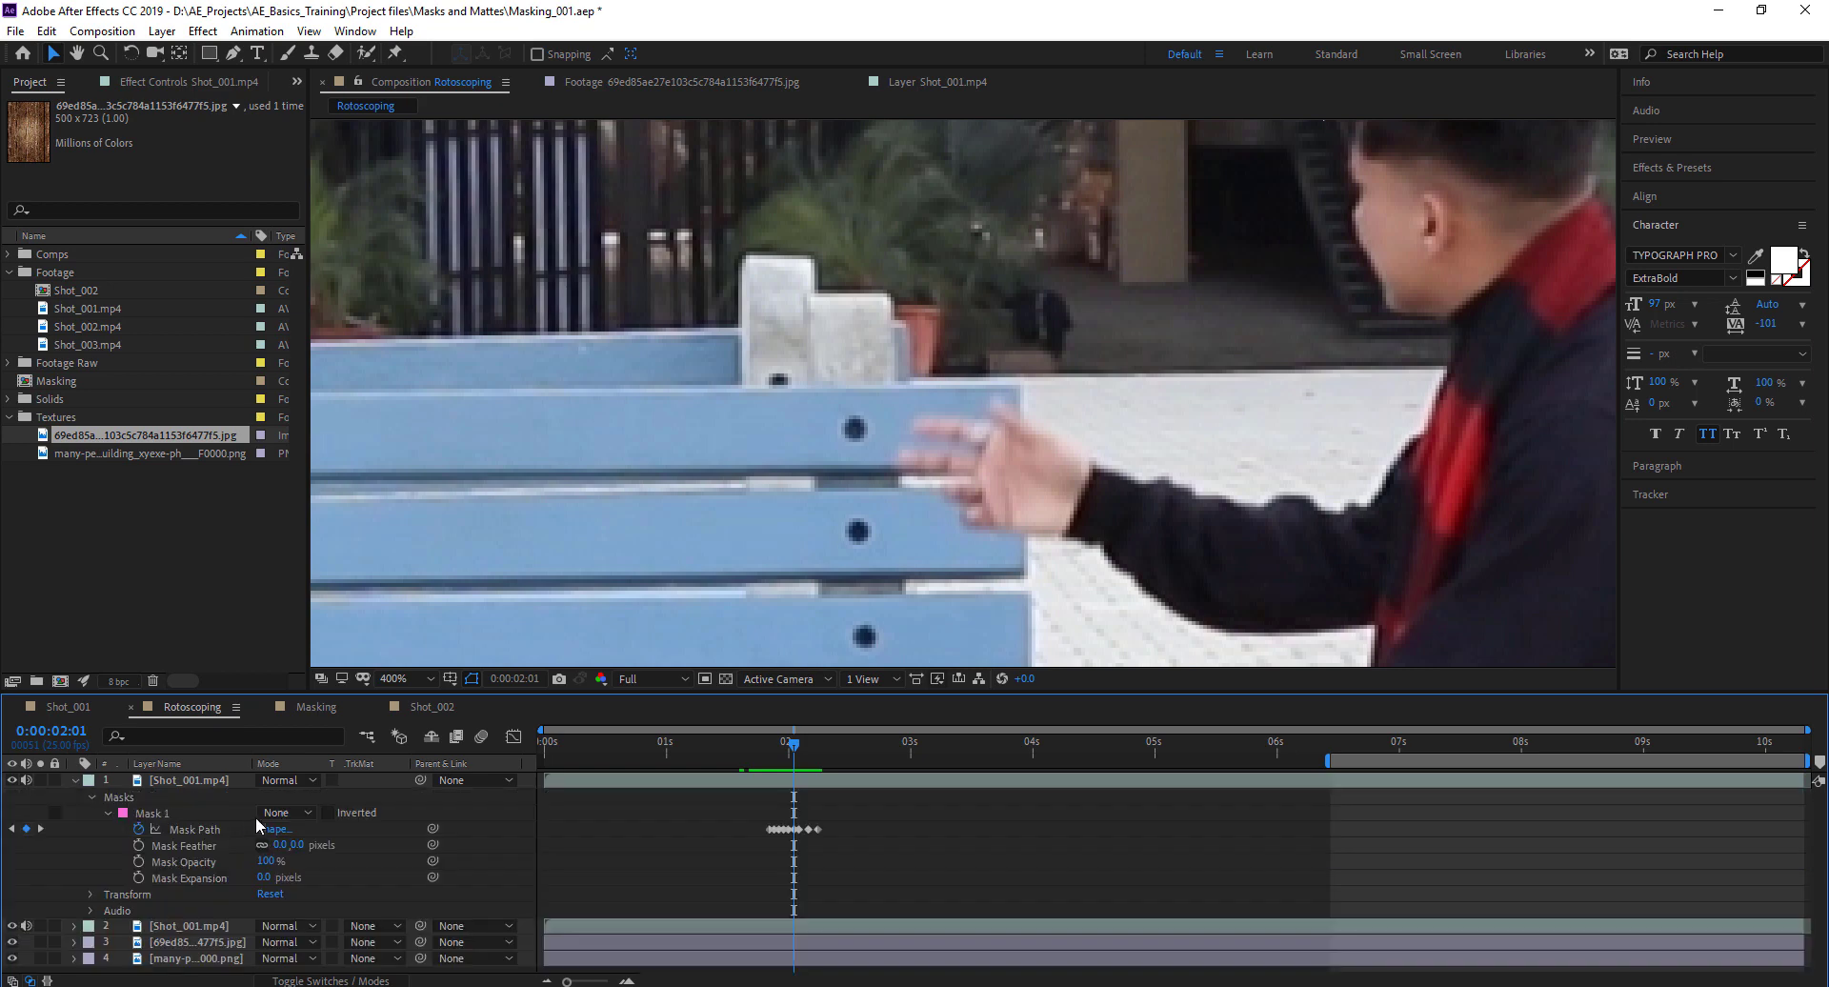
left_click(284, 812)
left_click(317, 855)
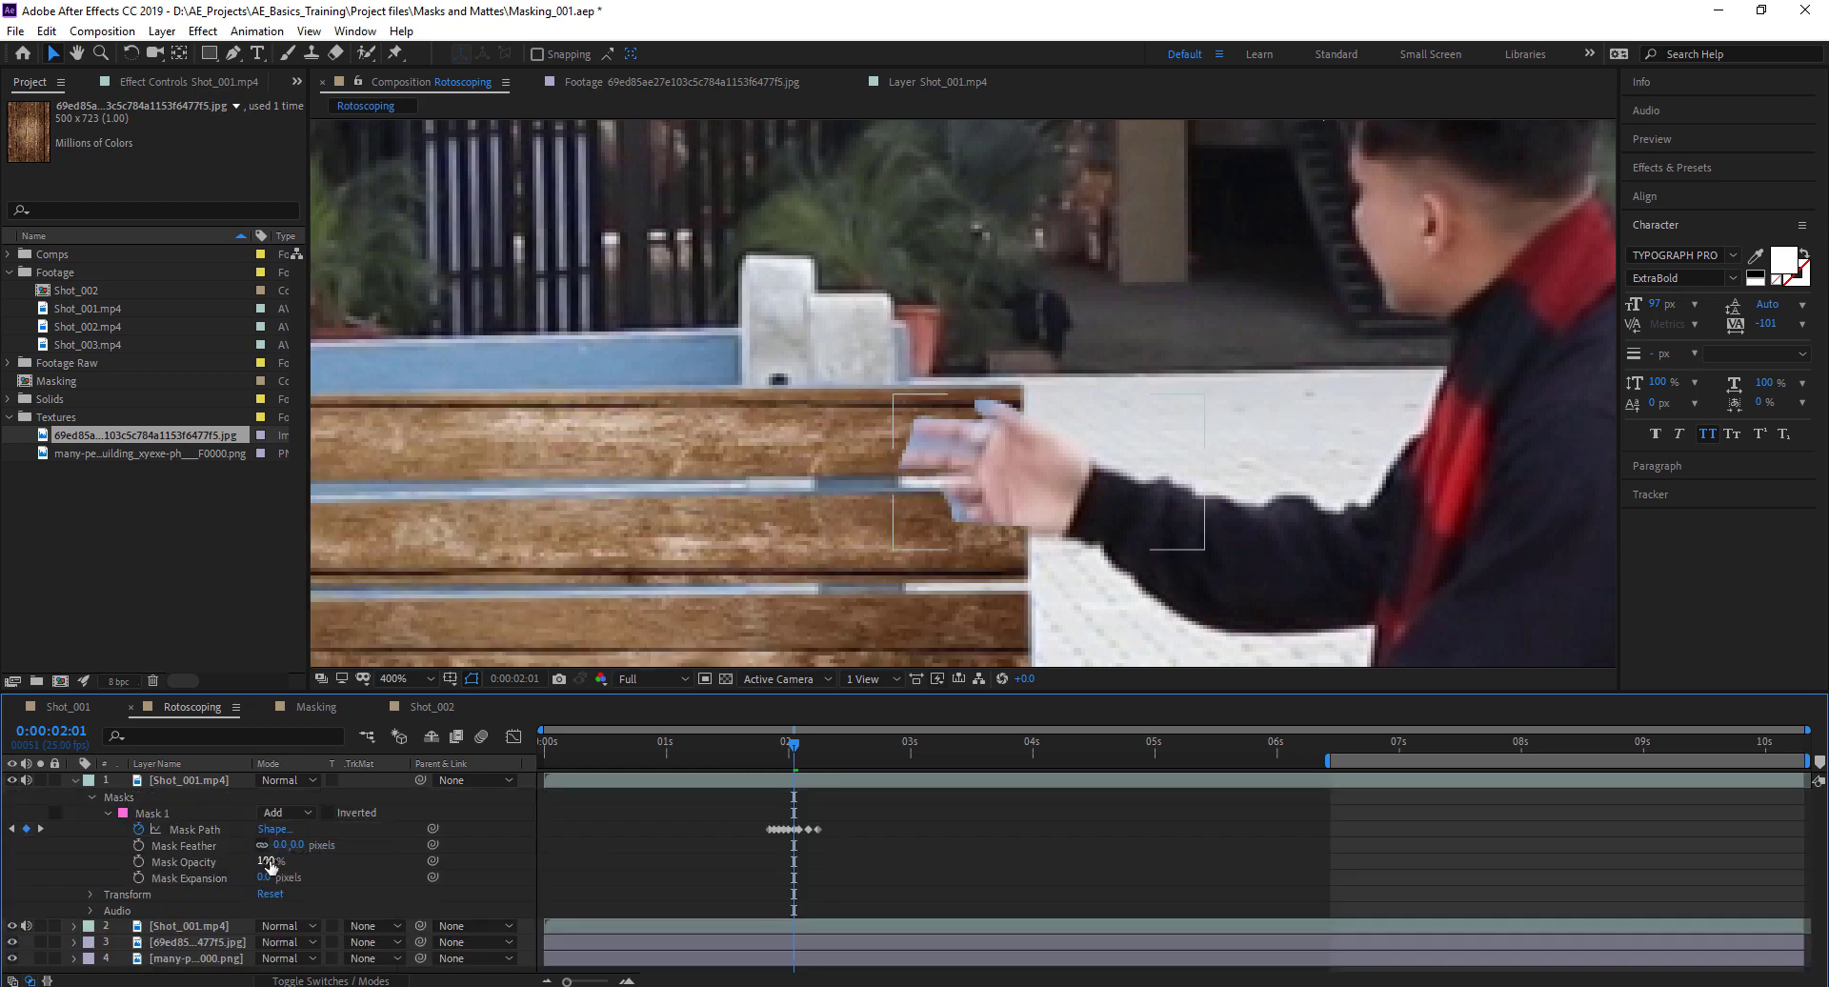
scroll(721, 452, "down", 1)
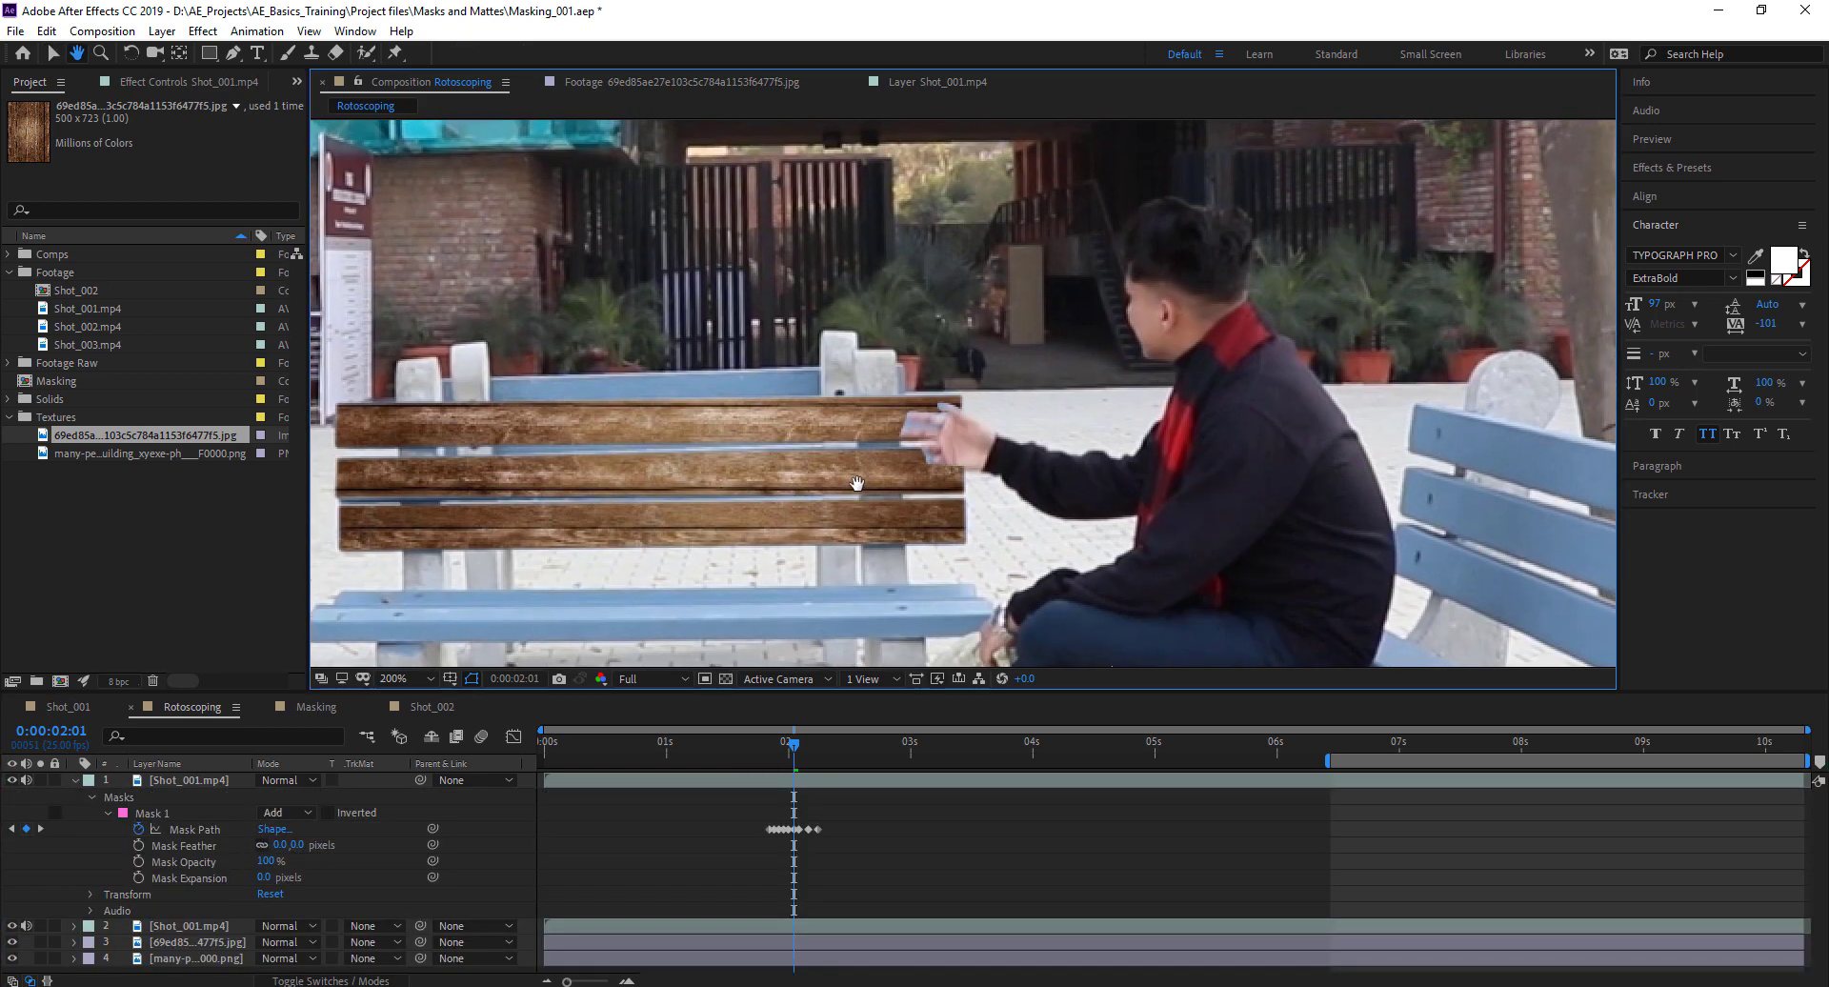
key("period")
left_click_drag(795, 750, 779, 752)
scroll(831, 512, "down", 1)
key("space")
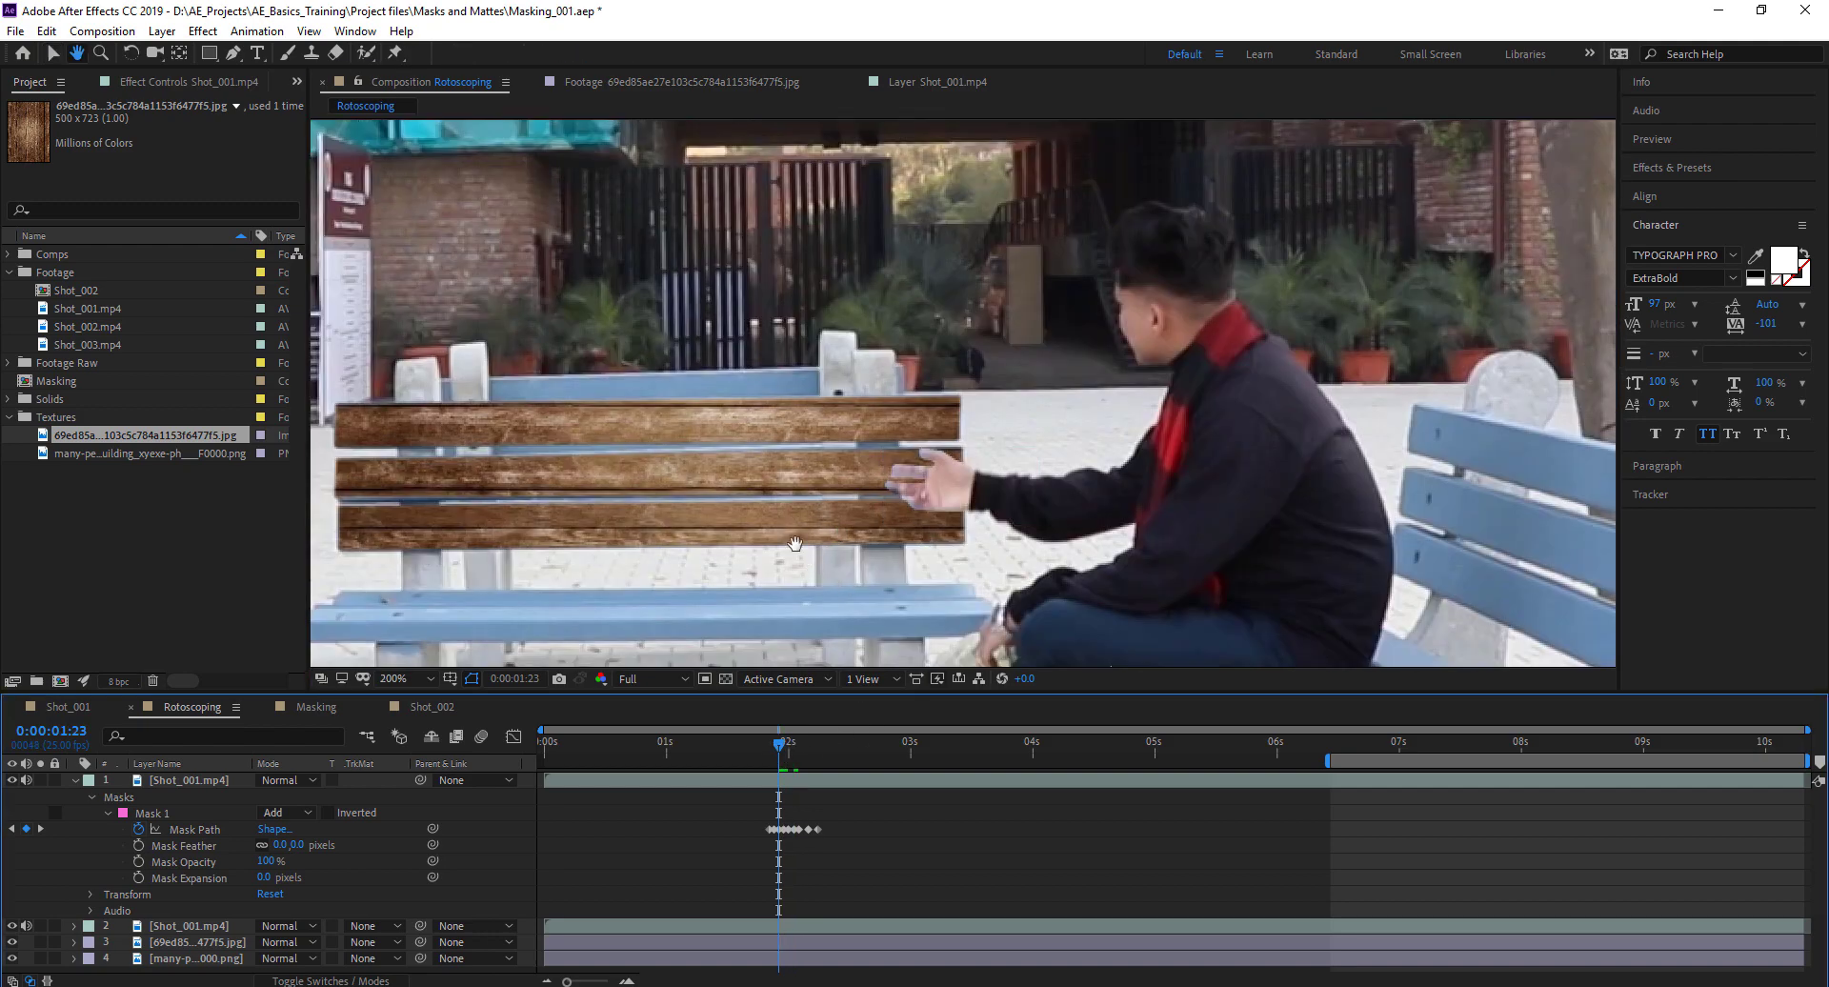
left_click_drag(794, 544, 825, 506)
Set the Shot_001.mp4 mask feather to 3 and hide the outline to judge the edge
key("v")
left_click(188, 780)
key("f")
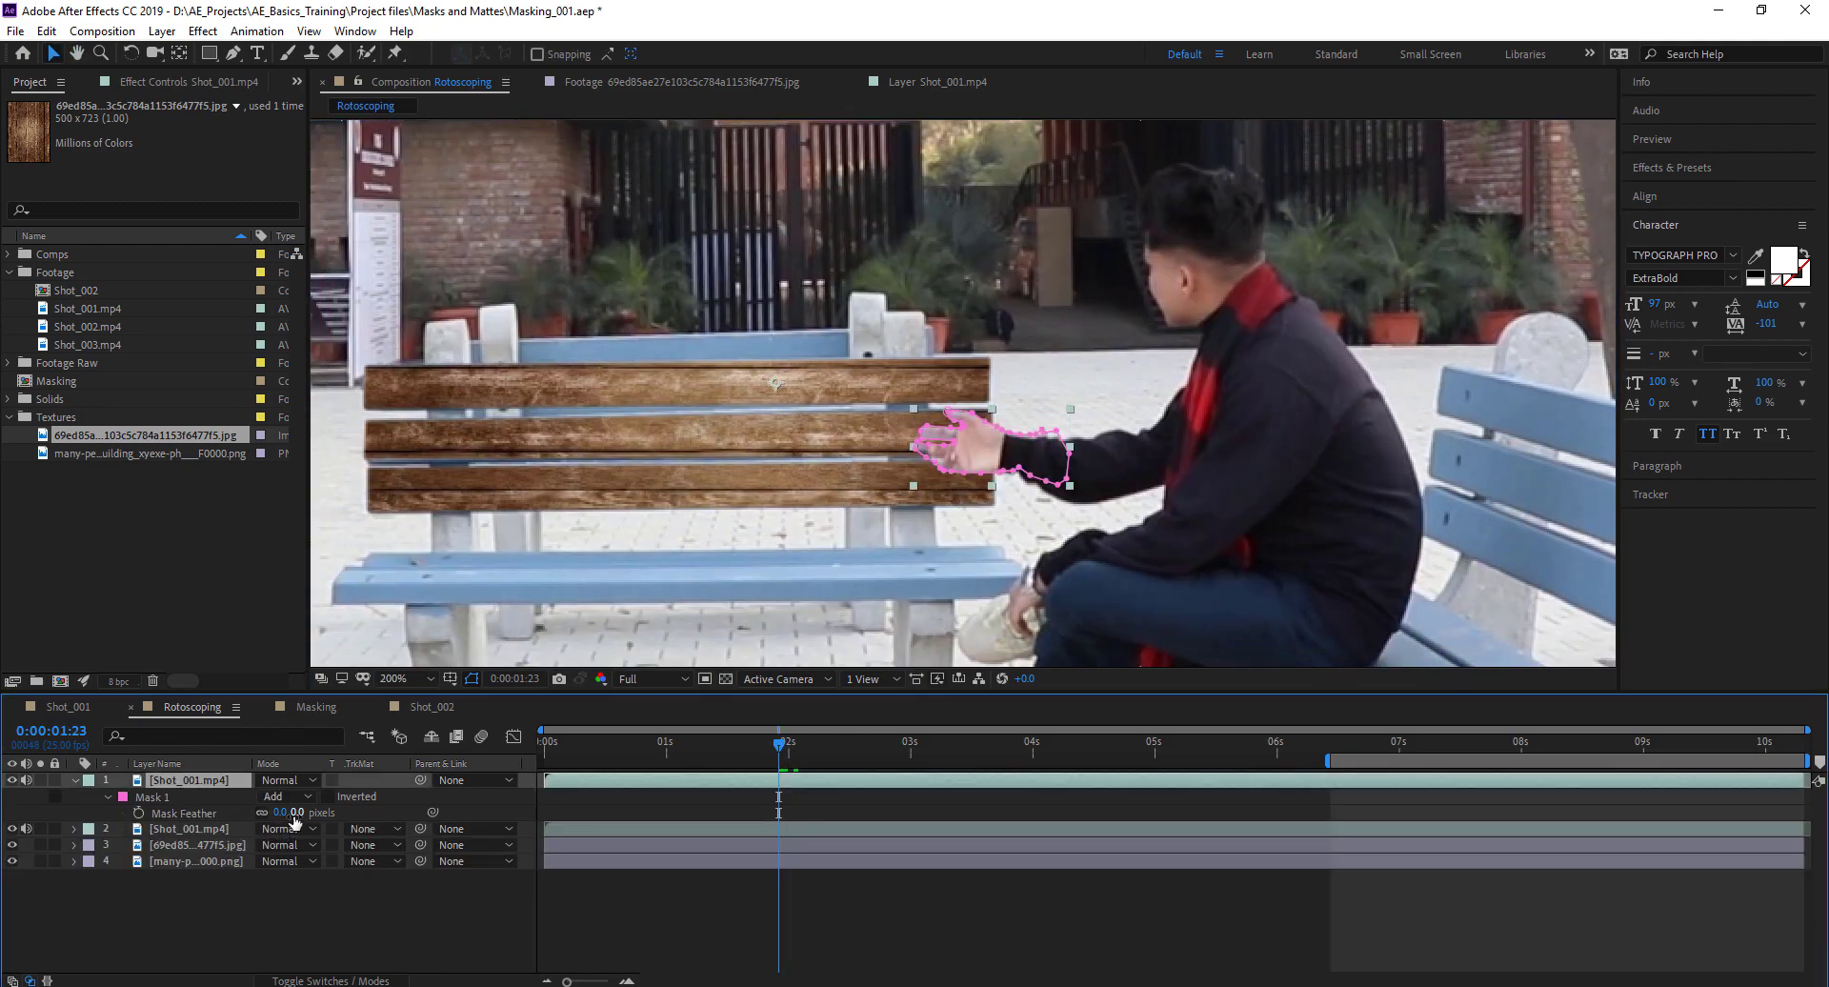
left_click_drag(290, 813, 300, 816)
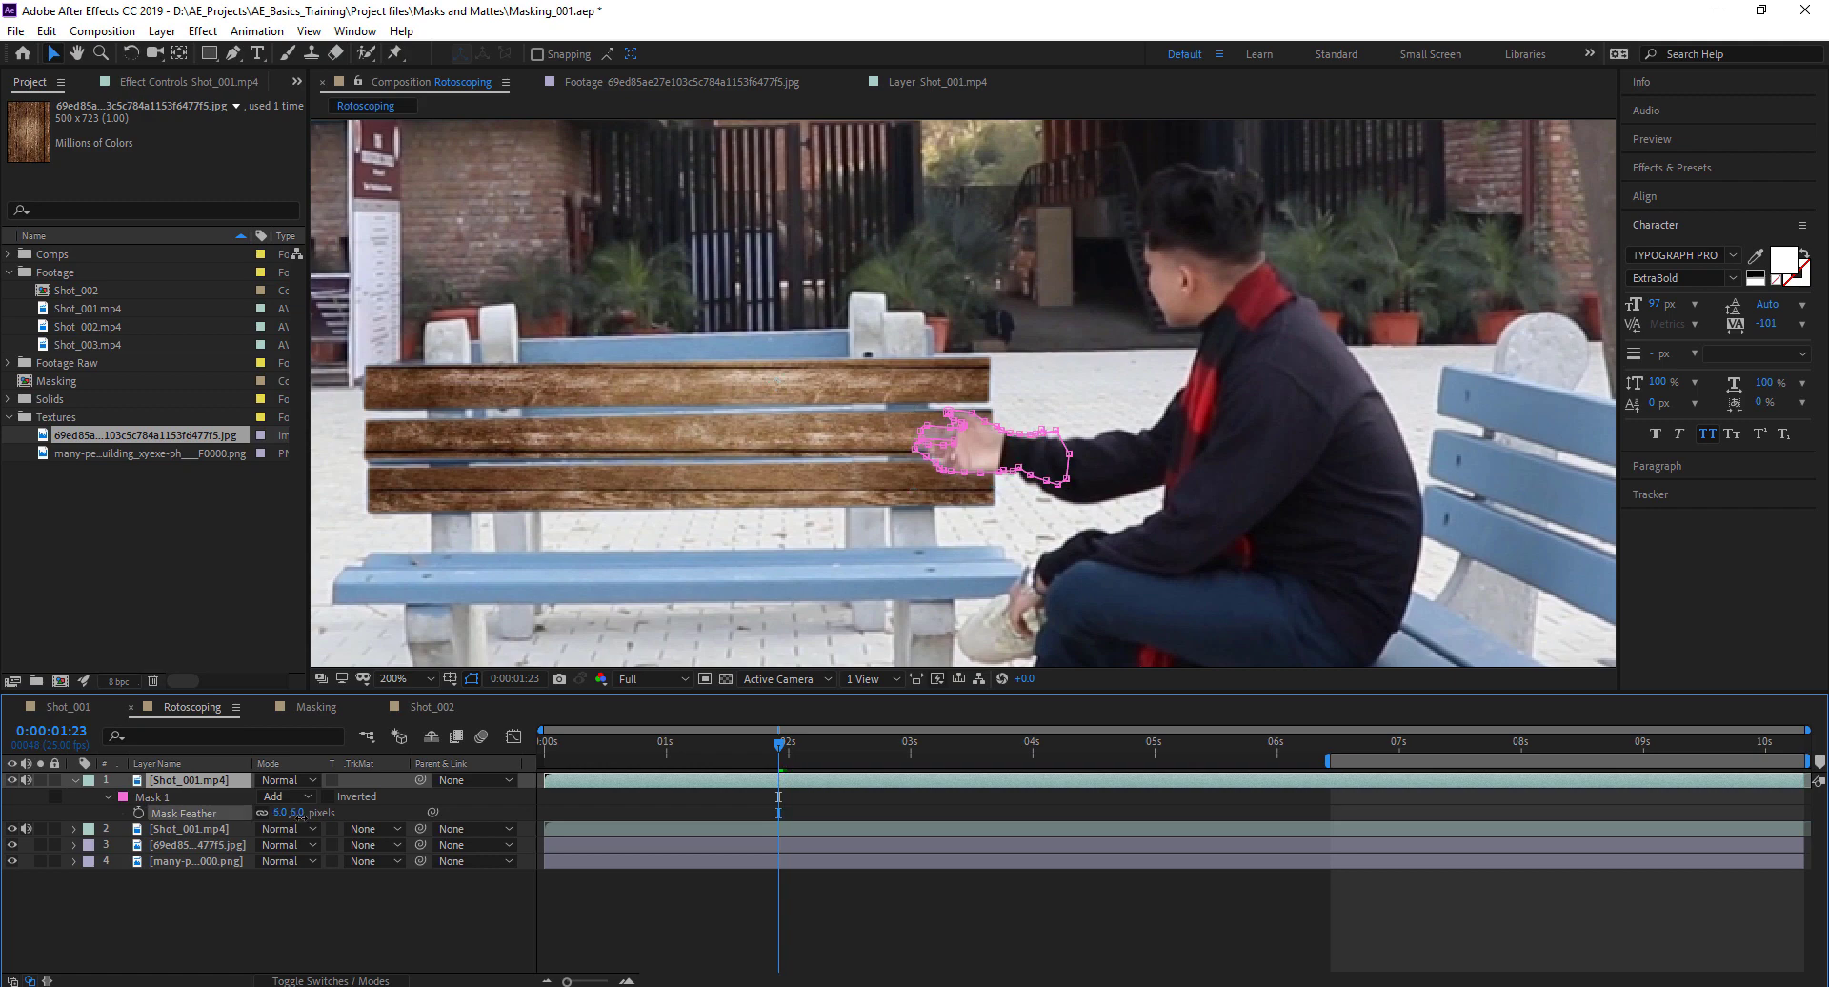
left_click(471, 679)
left_click(307, 816)
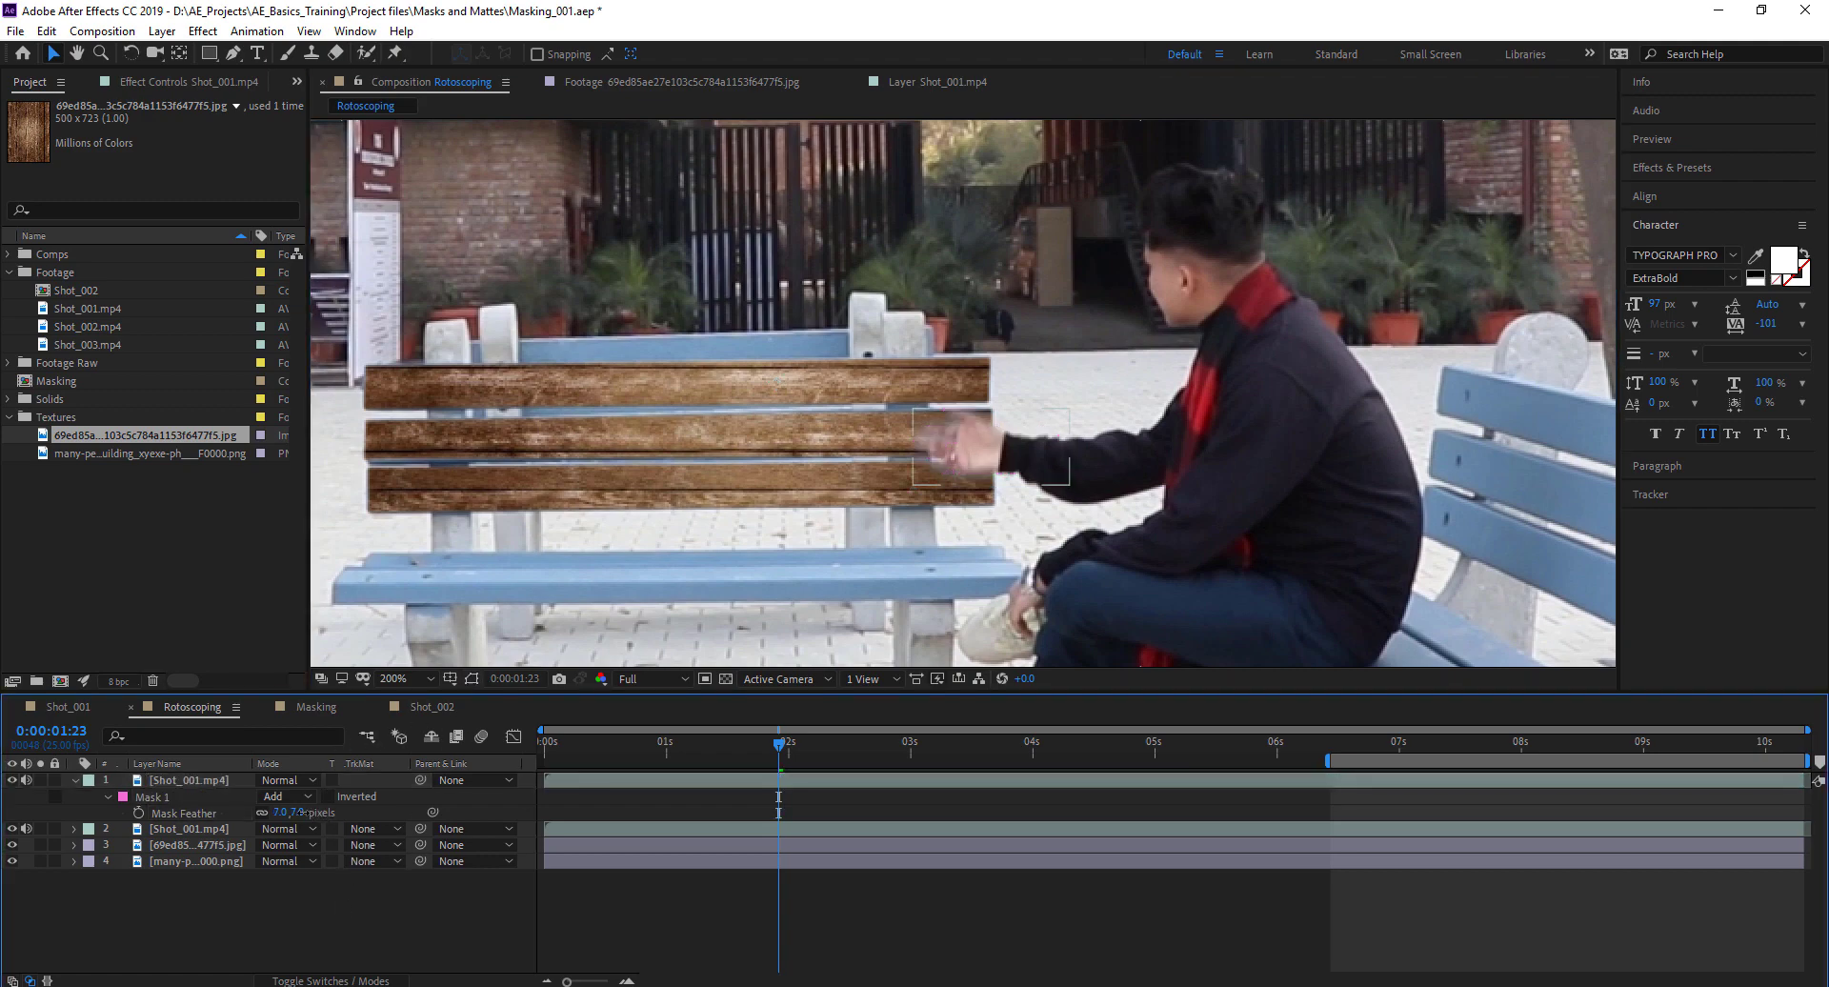
left_click(297, 812)
type("3")
left_click(351, 889)
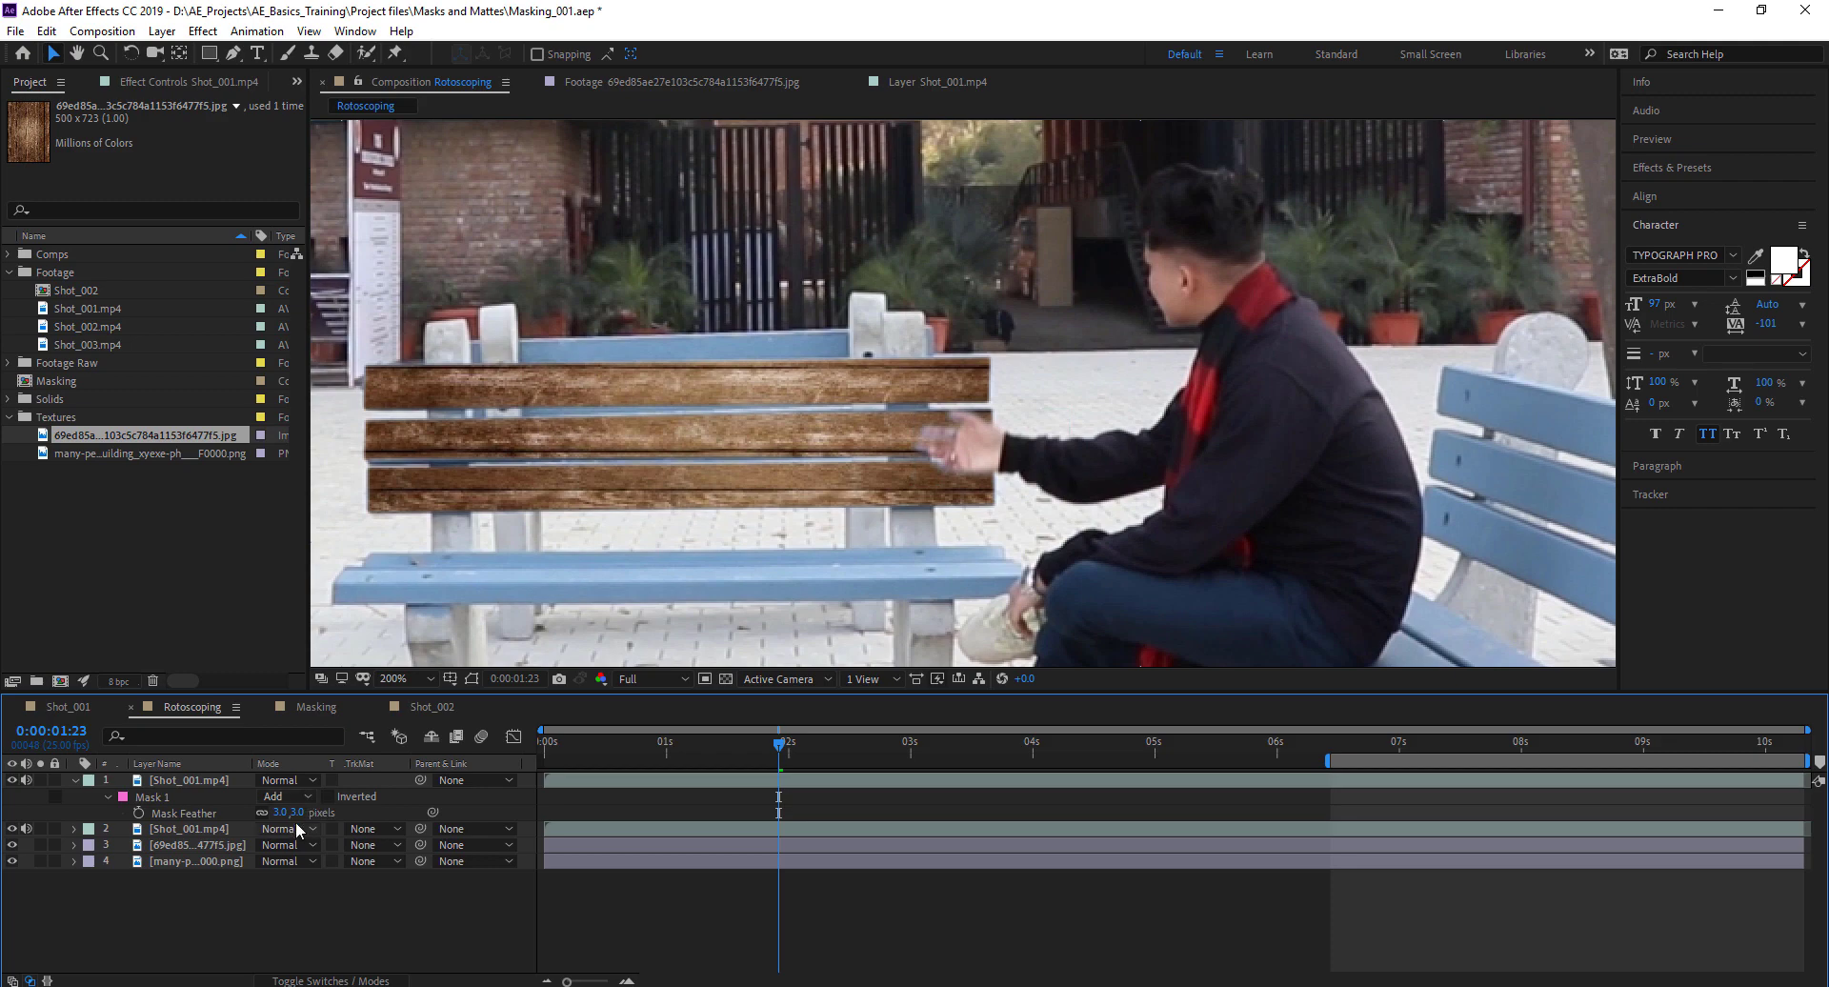
left_click_drag(778, 745, 760, 762)
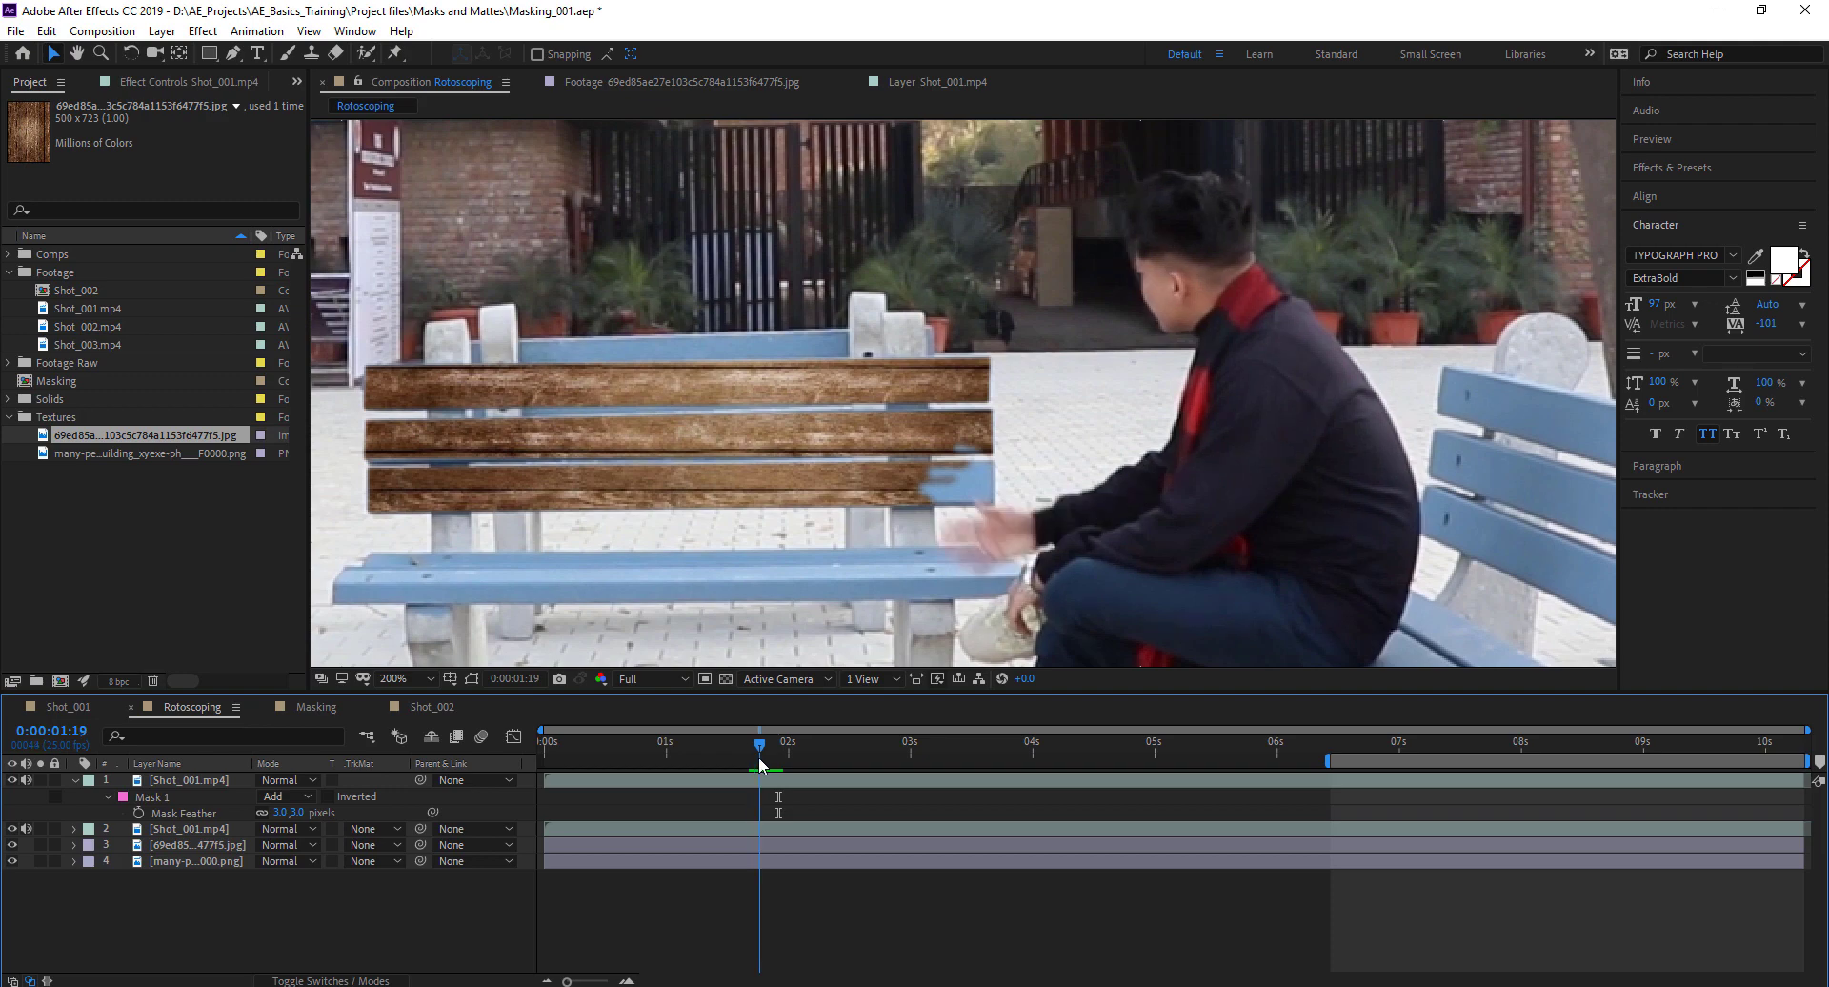
Show the Mask Path keyframes and move the mask down onto the hand at frame 1:21
left_click(773, 779)
key("m")
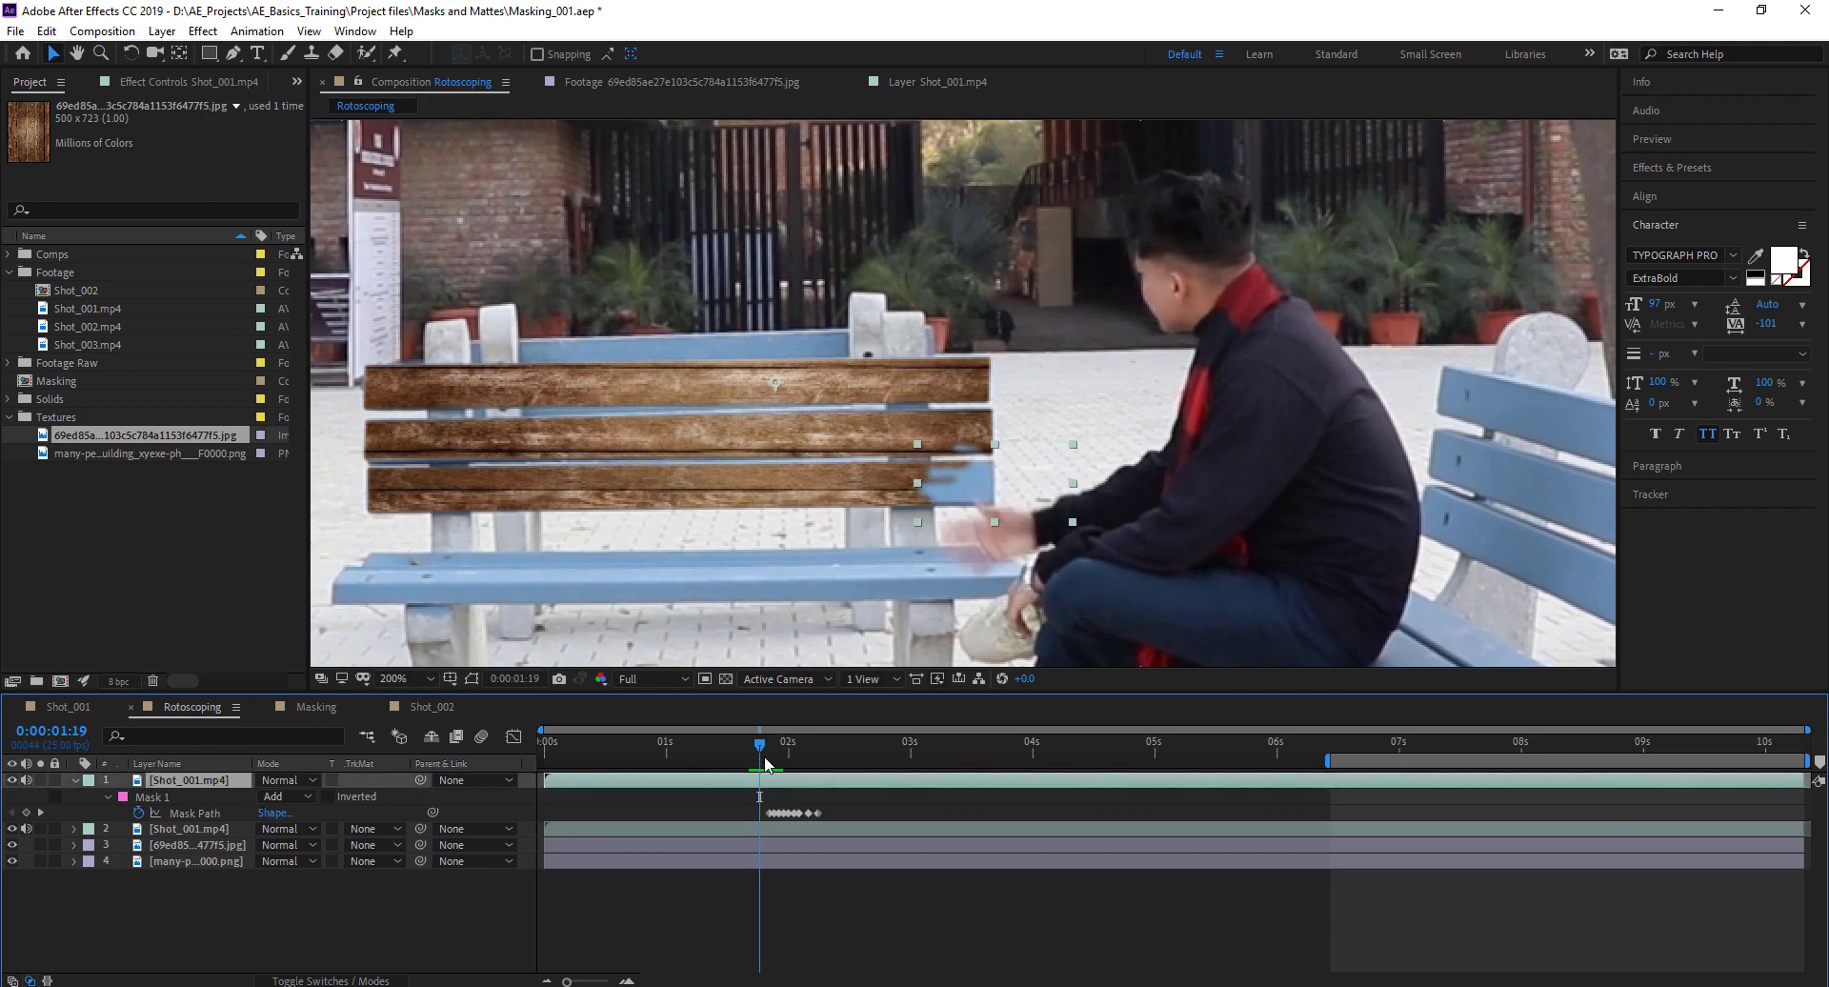
key("equal")
key("equal")
mouse_move(776, 758)
left_mouse_down()
mouse_move(800, 775)
mouse_move(782, 764)
left_mouse_up()
left_click(470, 682)
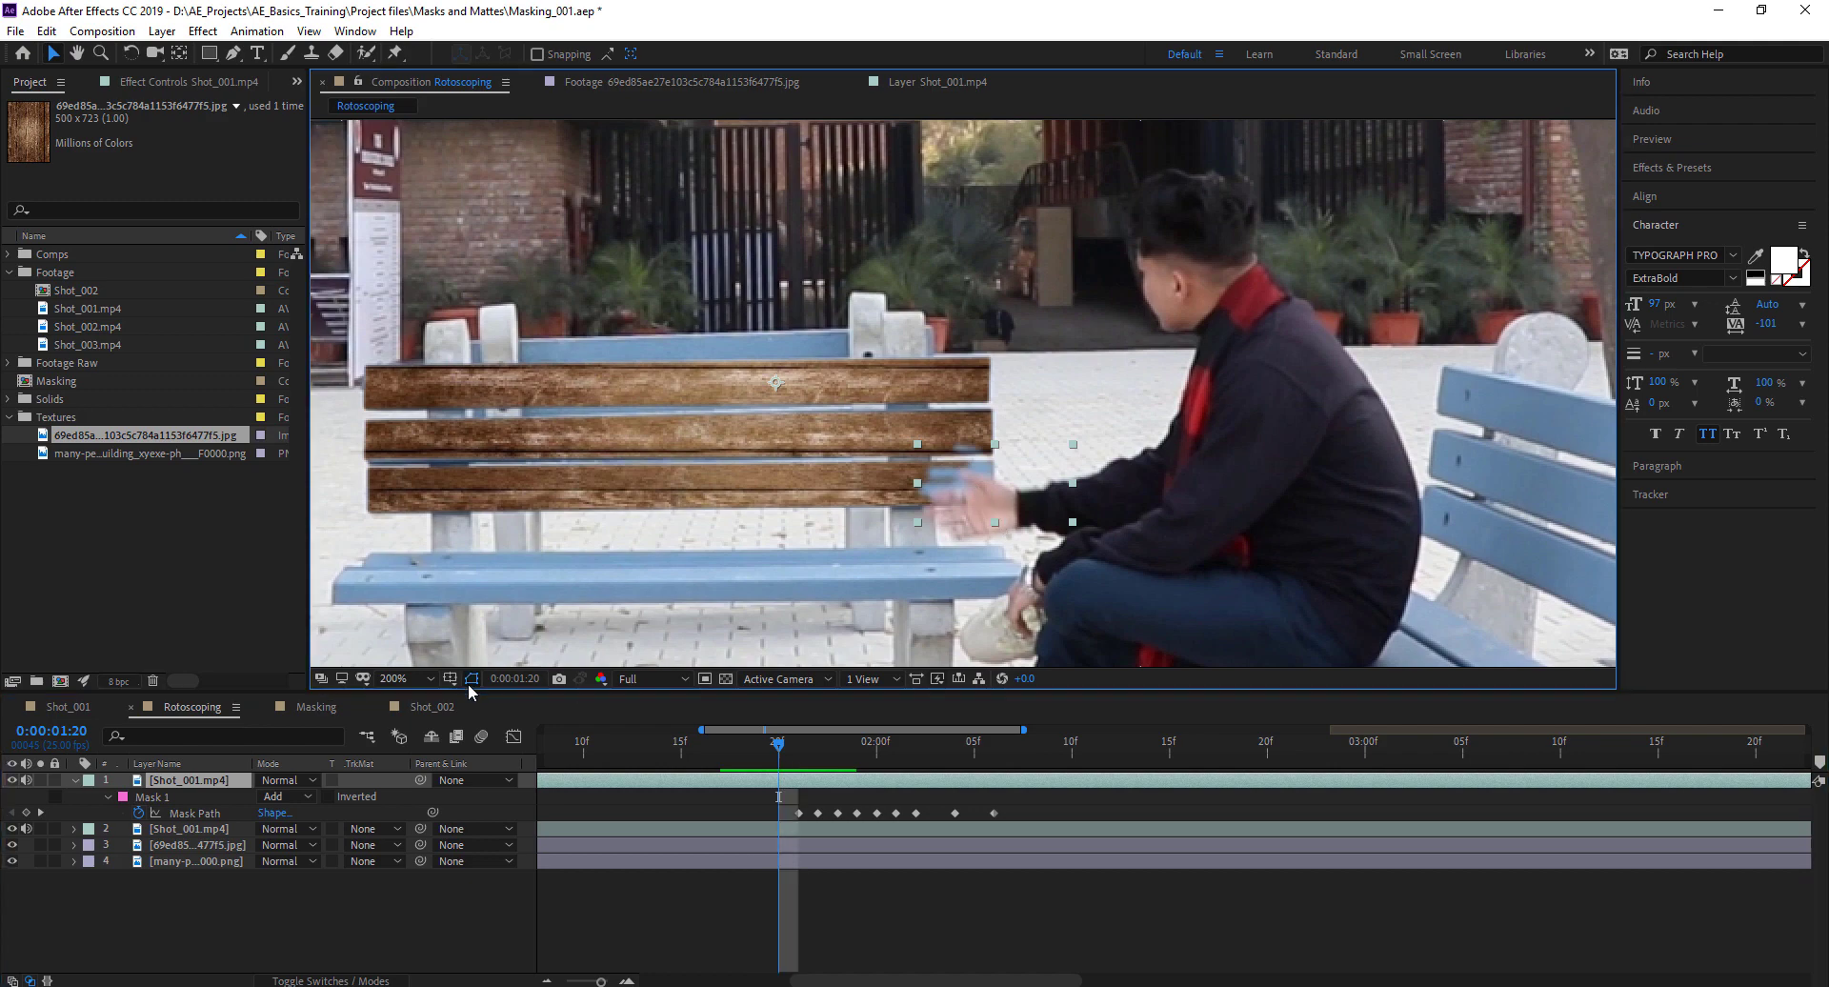
scroll(990, 477, "up", 3)
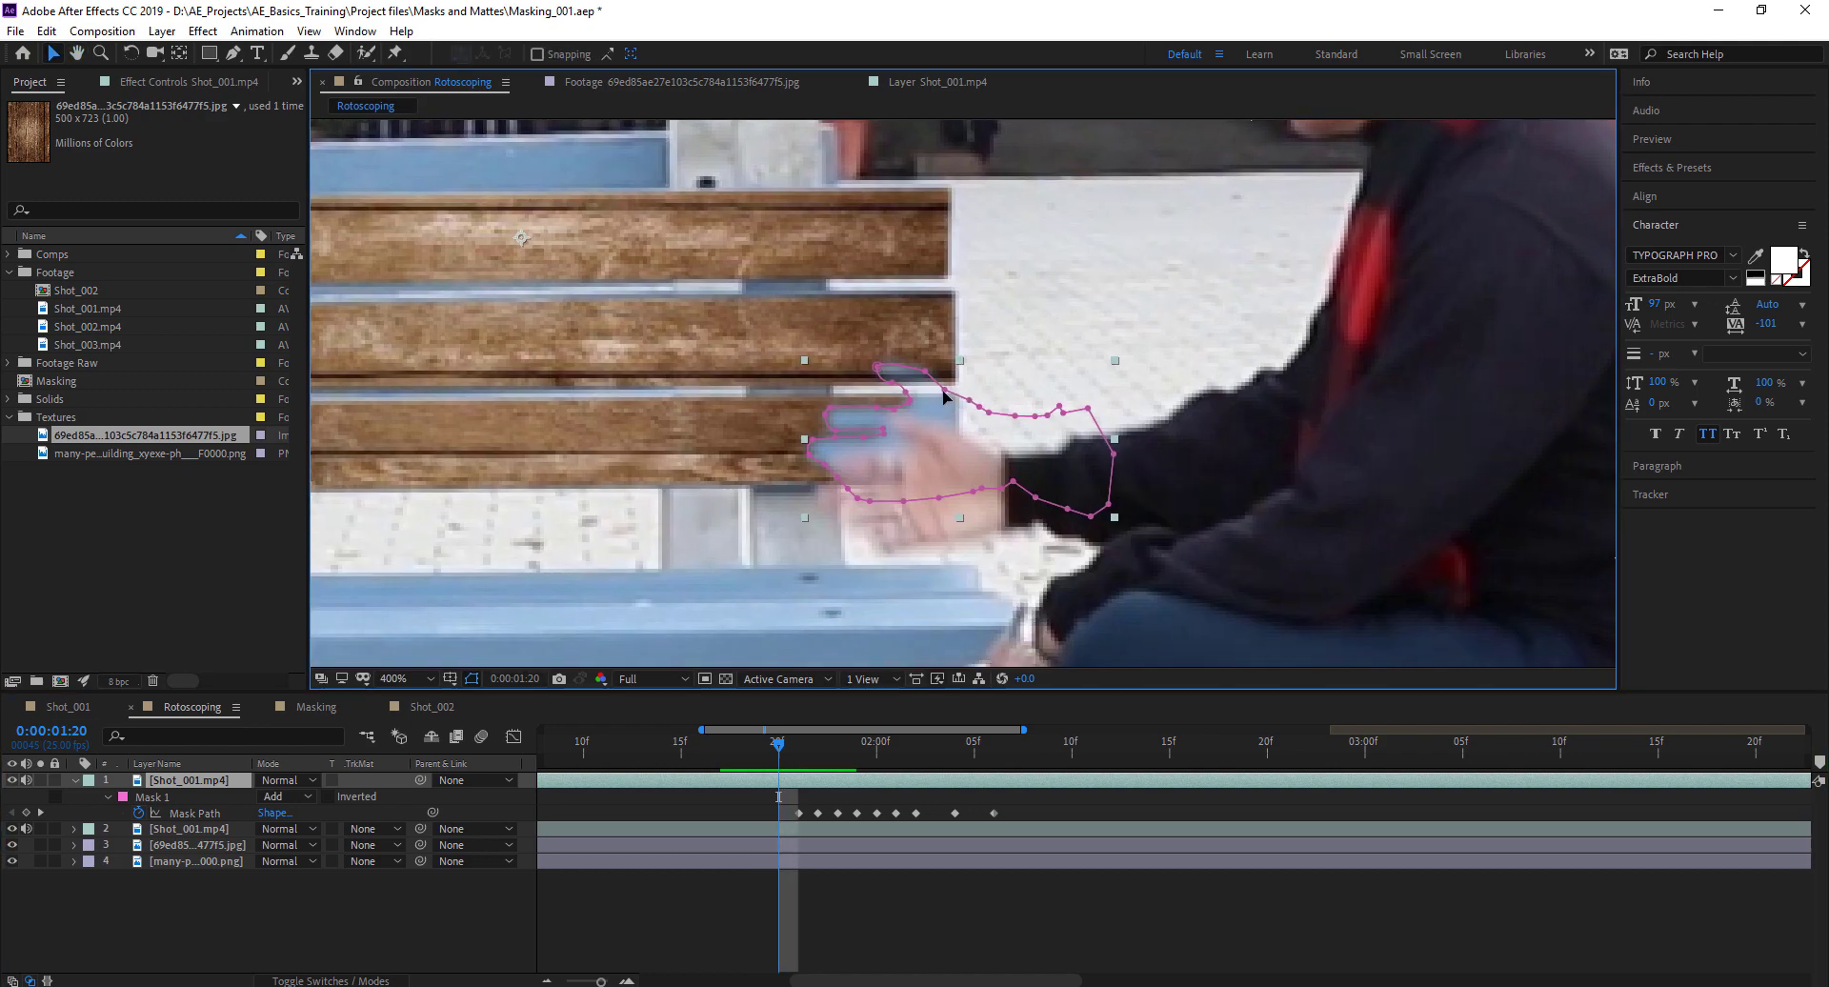
left_click_drag(926, 448, 934, 502)
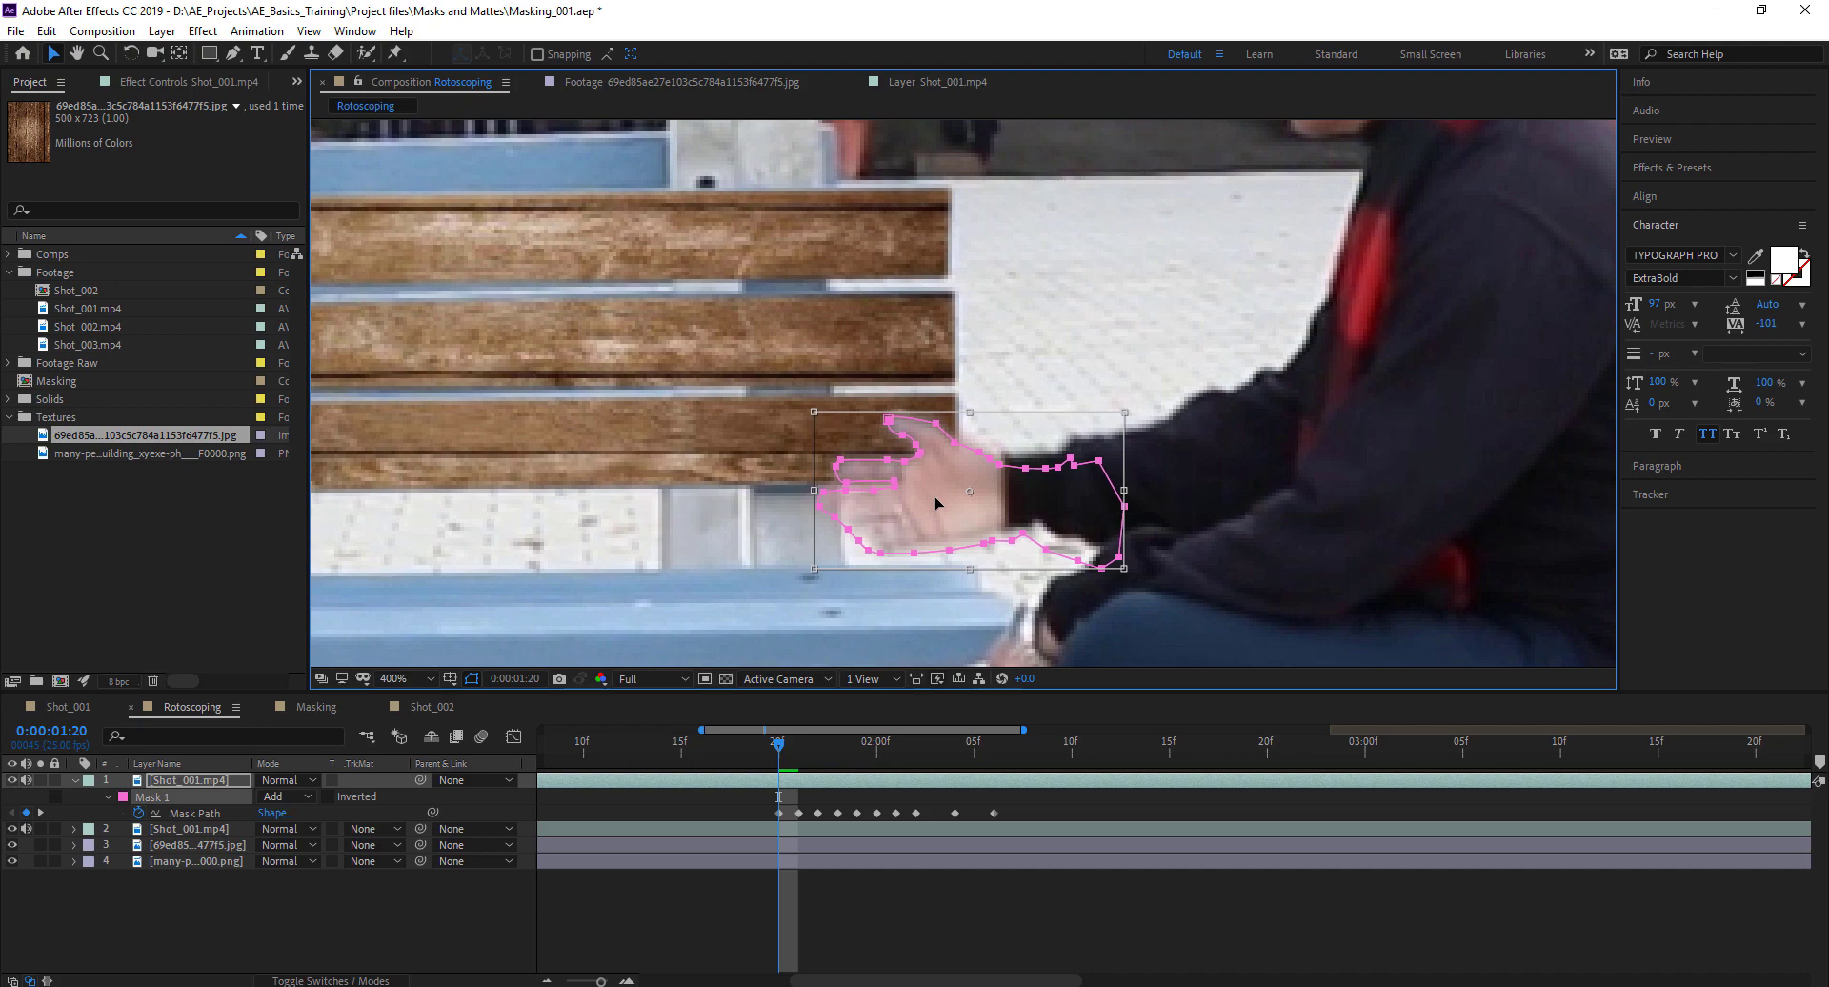
key("Return")
At frame 1:18, move and rotate the mask onto the tilted hand, then check later frames
left_click_drag(698, 754, 739, 751)
double_click(929, 425)
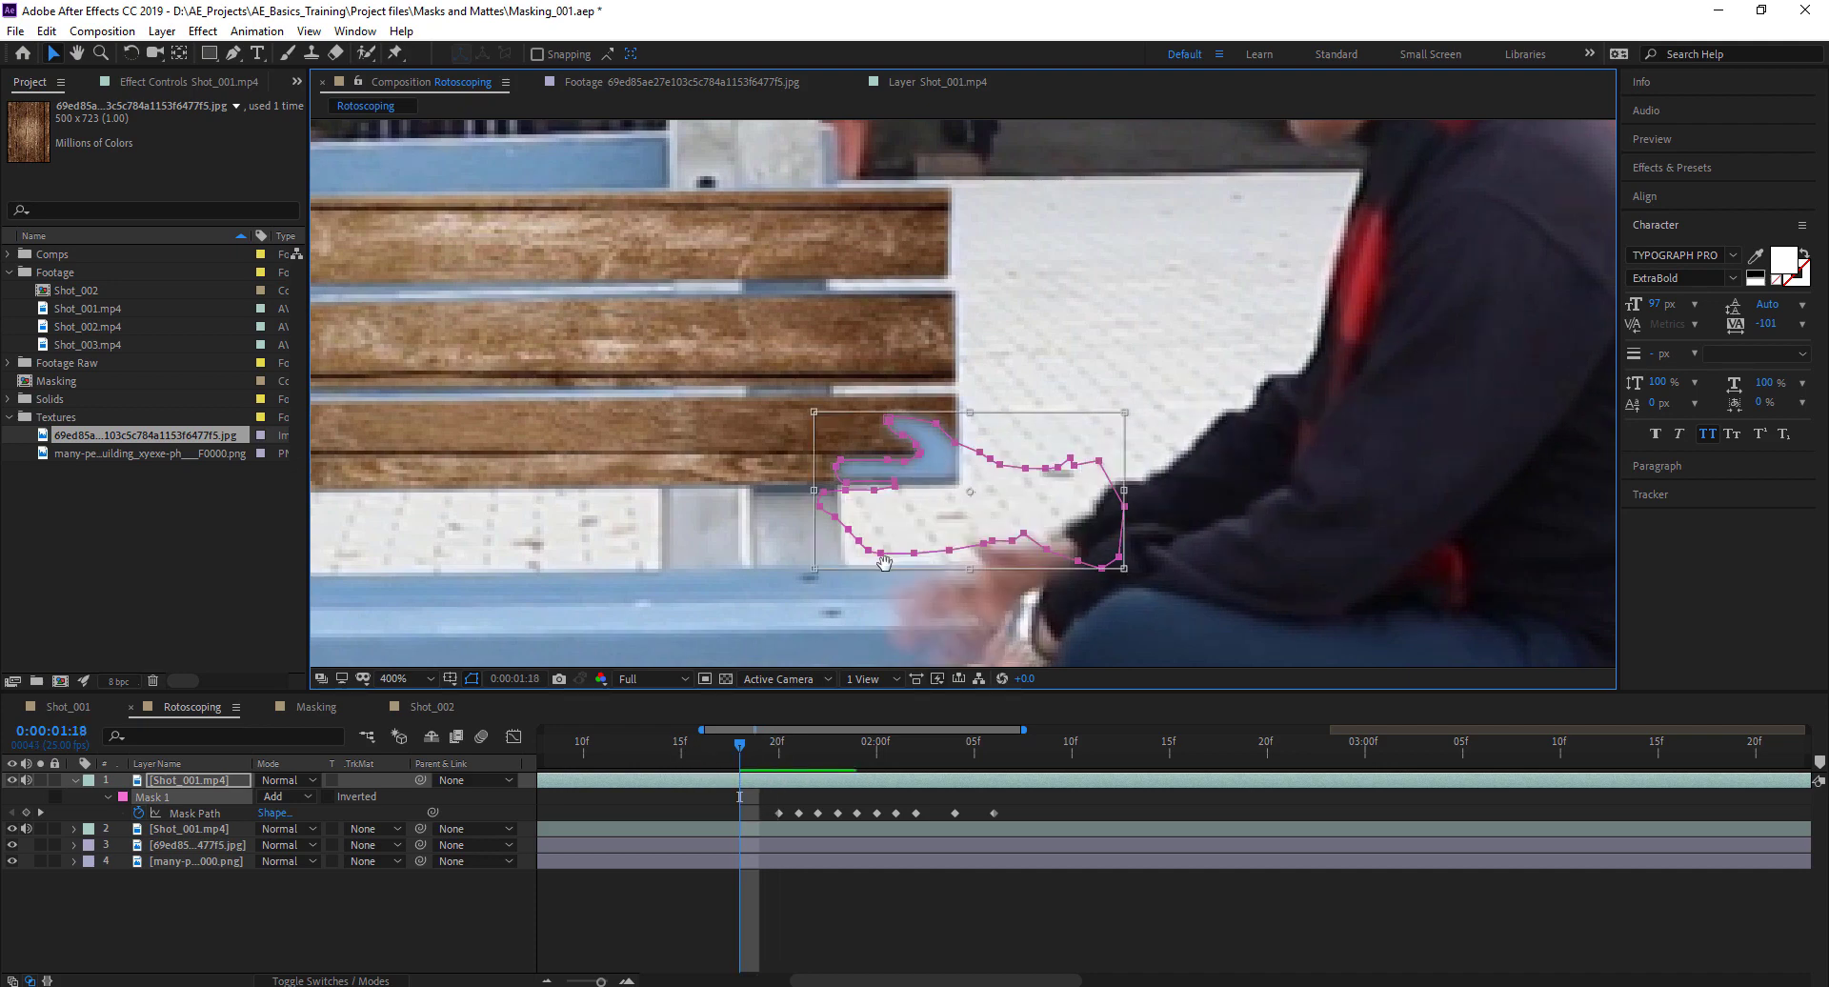
left_click_drag(883, 559, 934, 557)
left_click_drag(1123, 614, 1145, 534)
mouse_move(918, 556)
left_mouse_down()
mouse_move(961, 506)
mouse_move(940, 539)
left_mouse_up()
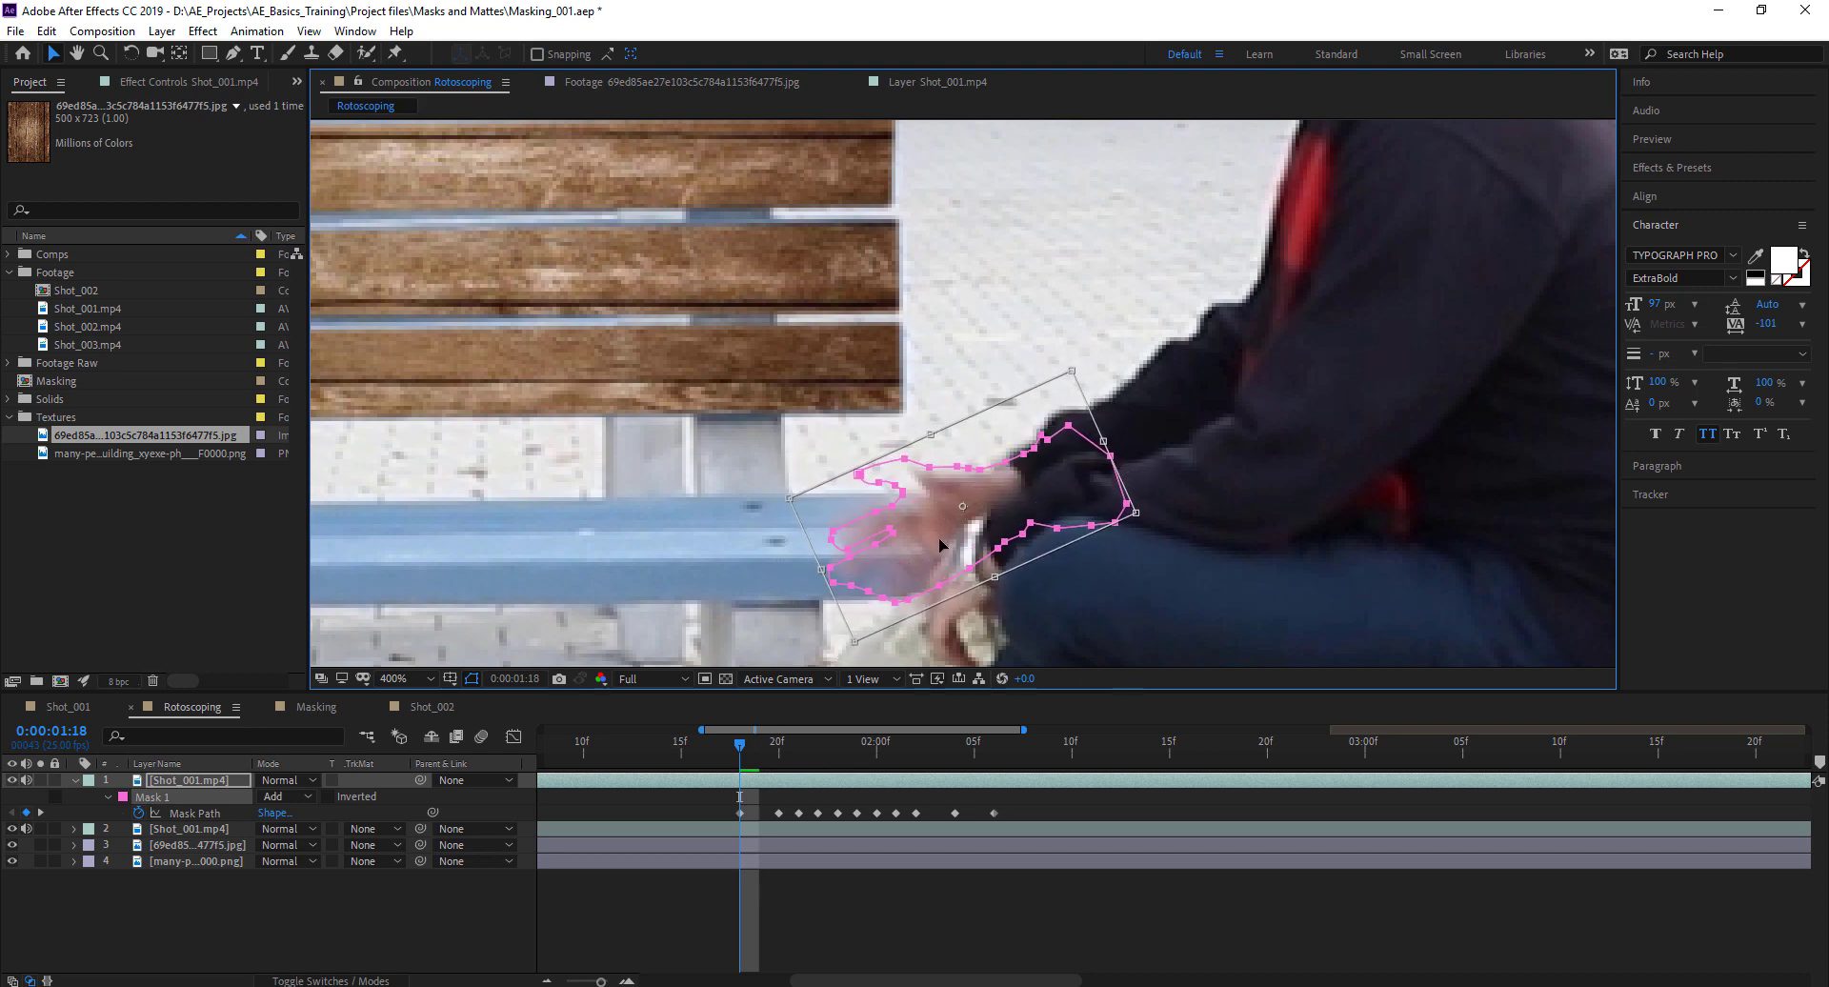
key("Return")
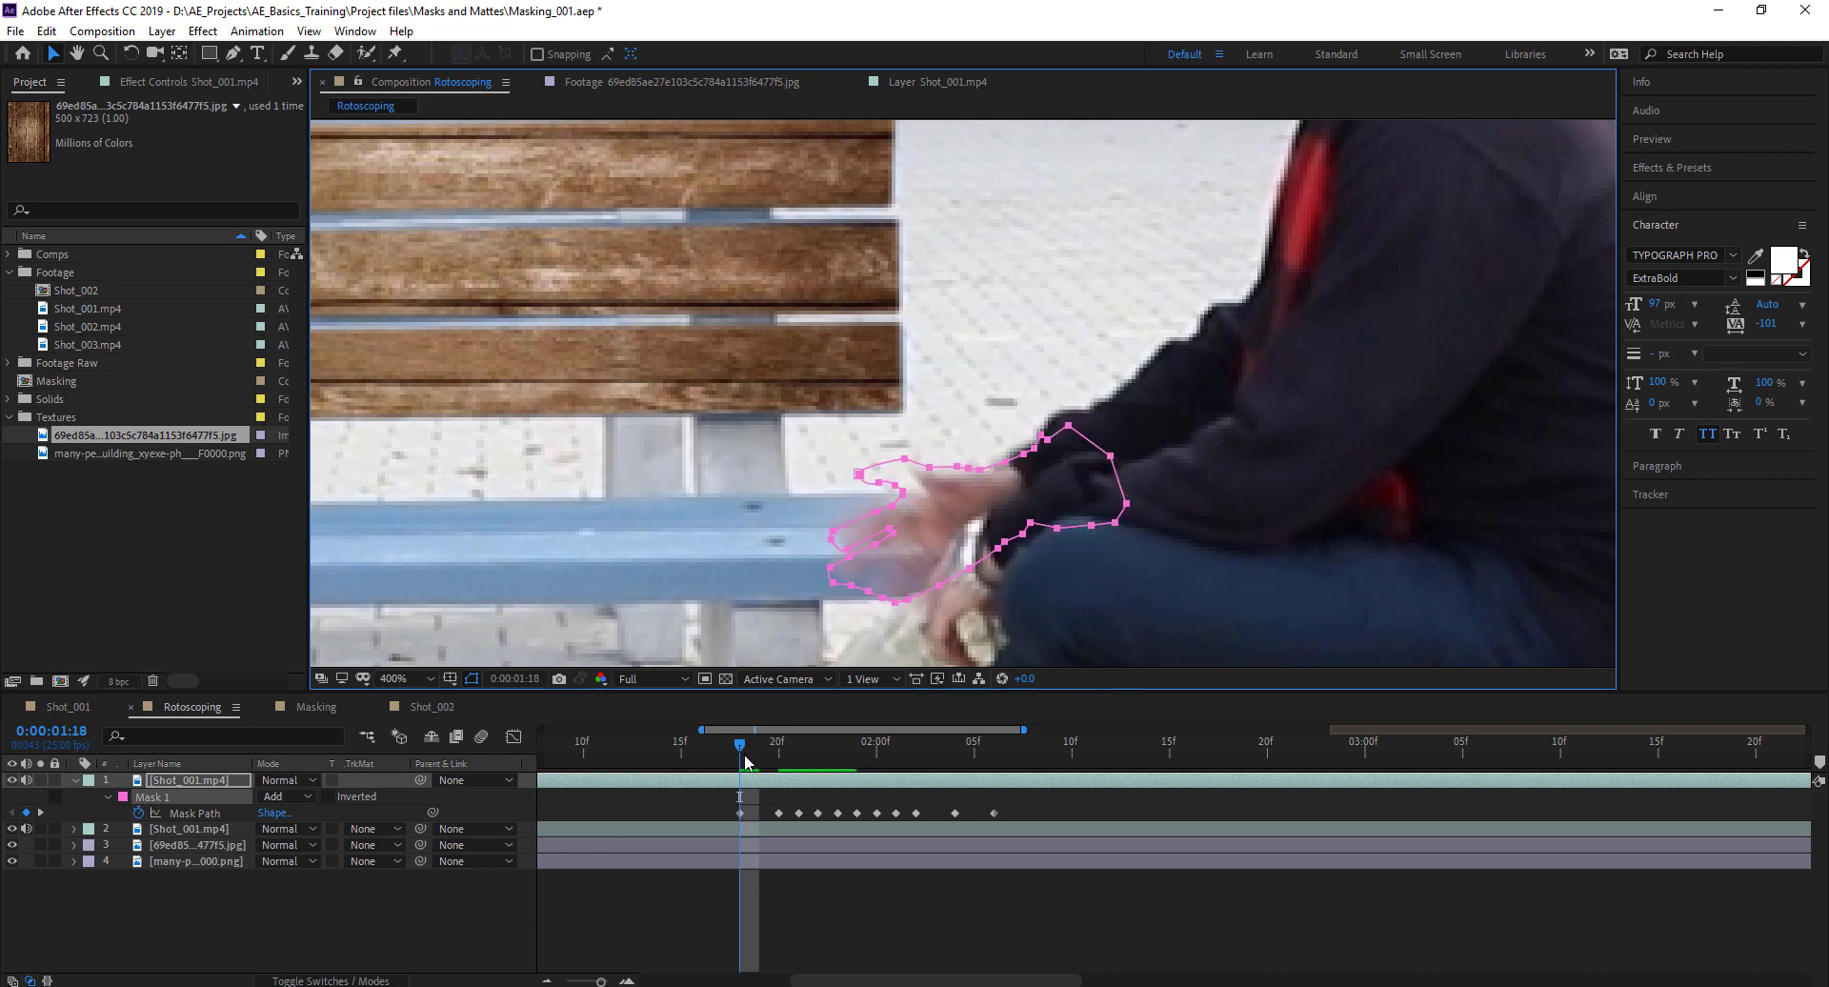
left_click_drag(744, 755, 817, 732)
left_click(758, 920)
key("comma")
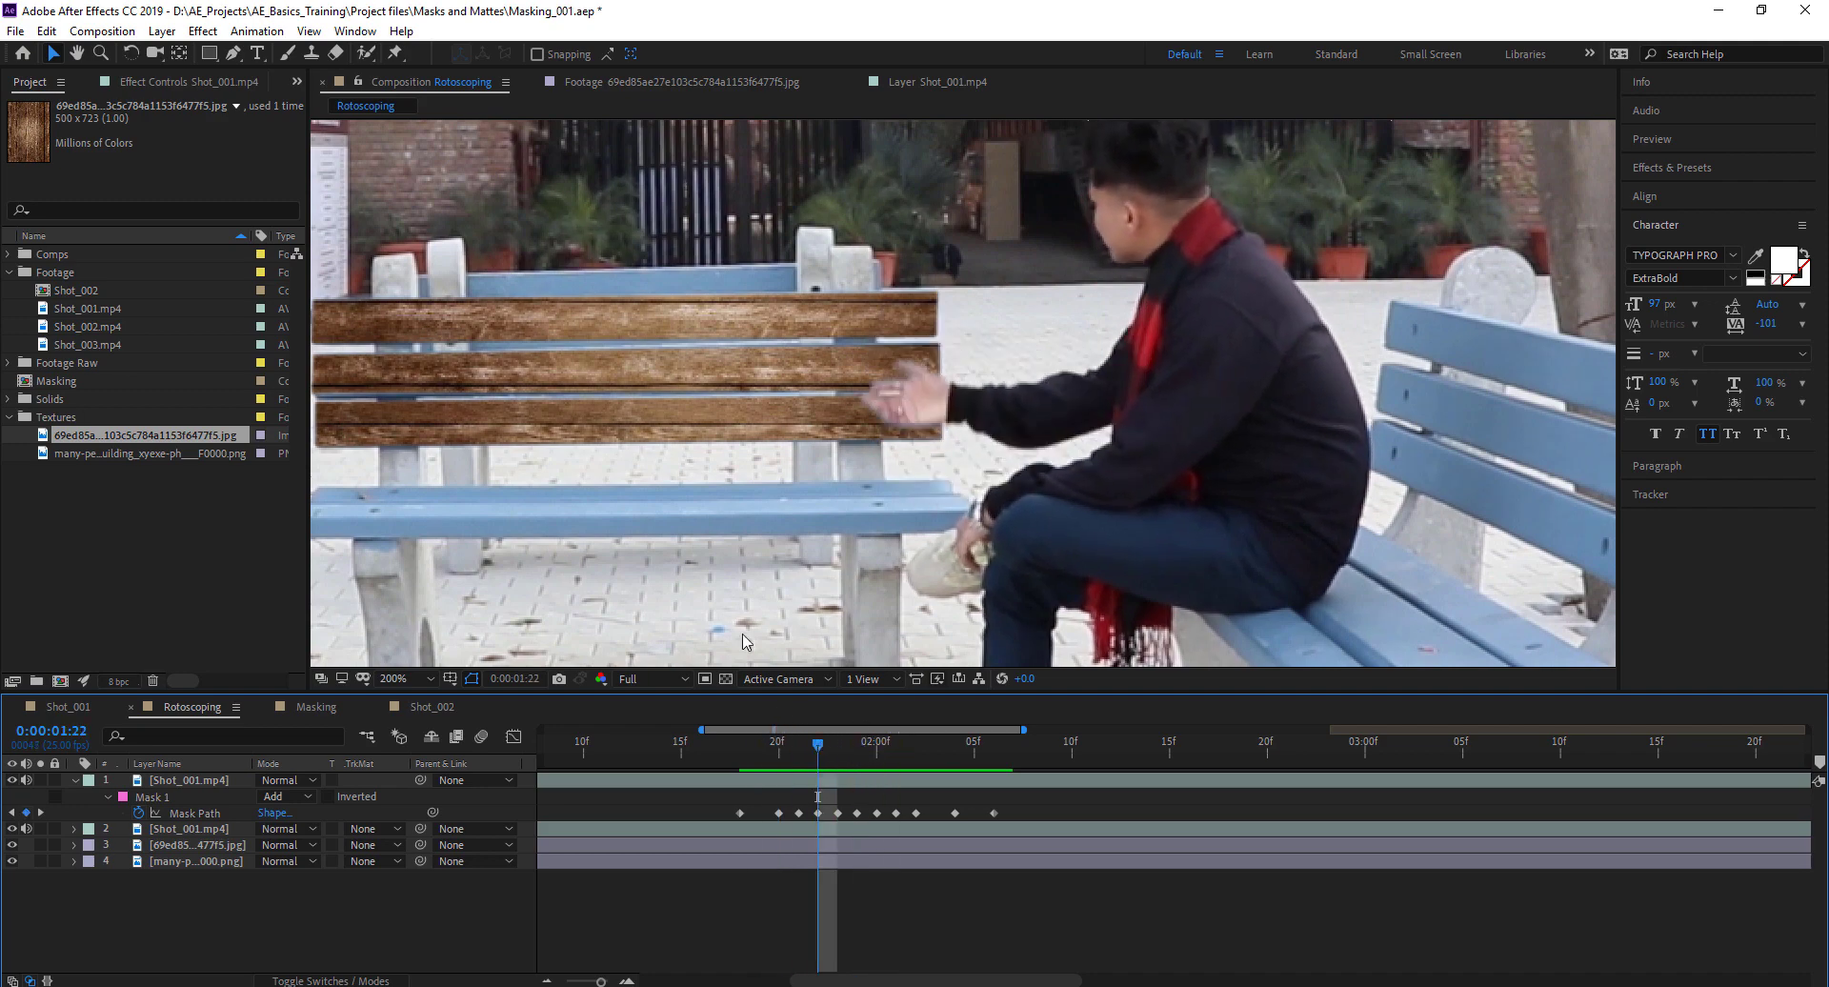
Zoom out to the whole frame and play and step through the clip to check the hand mask
key("comma")
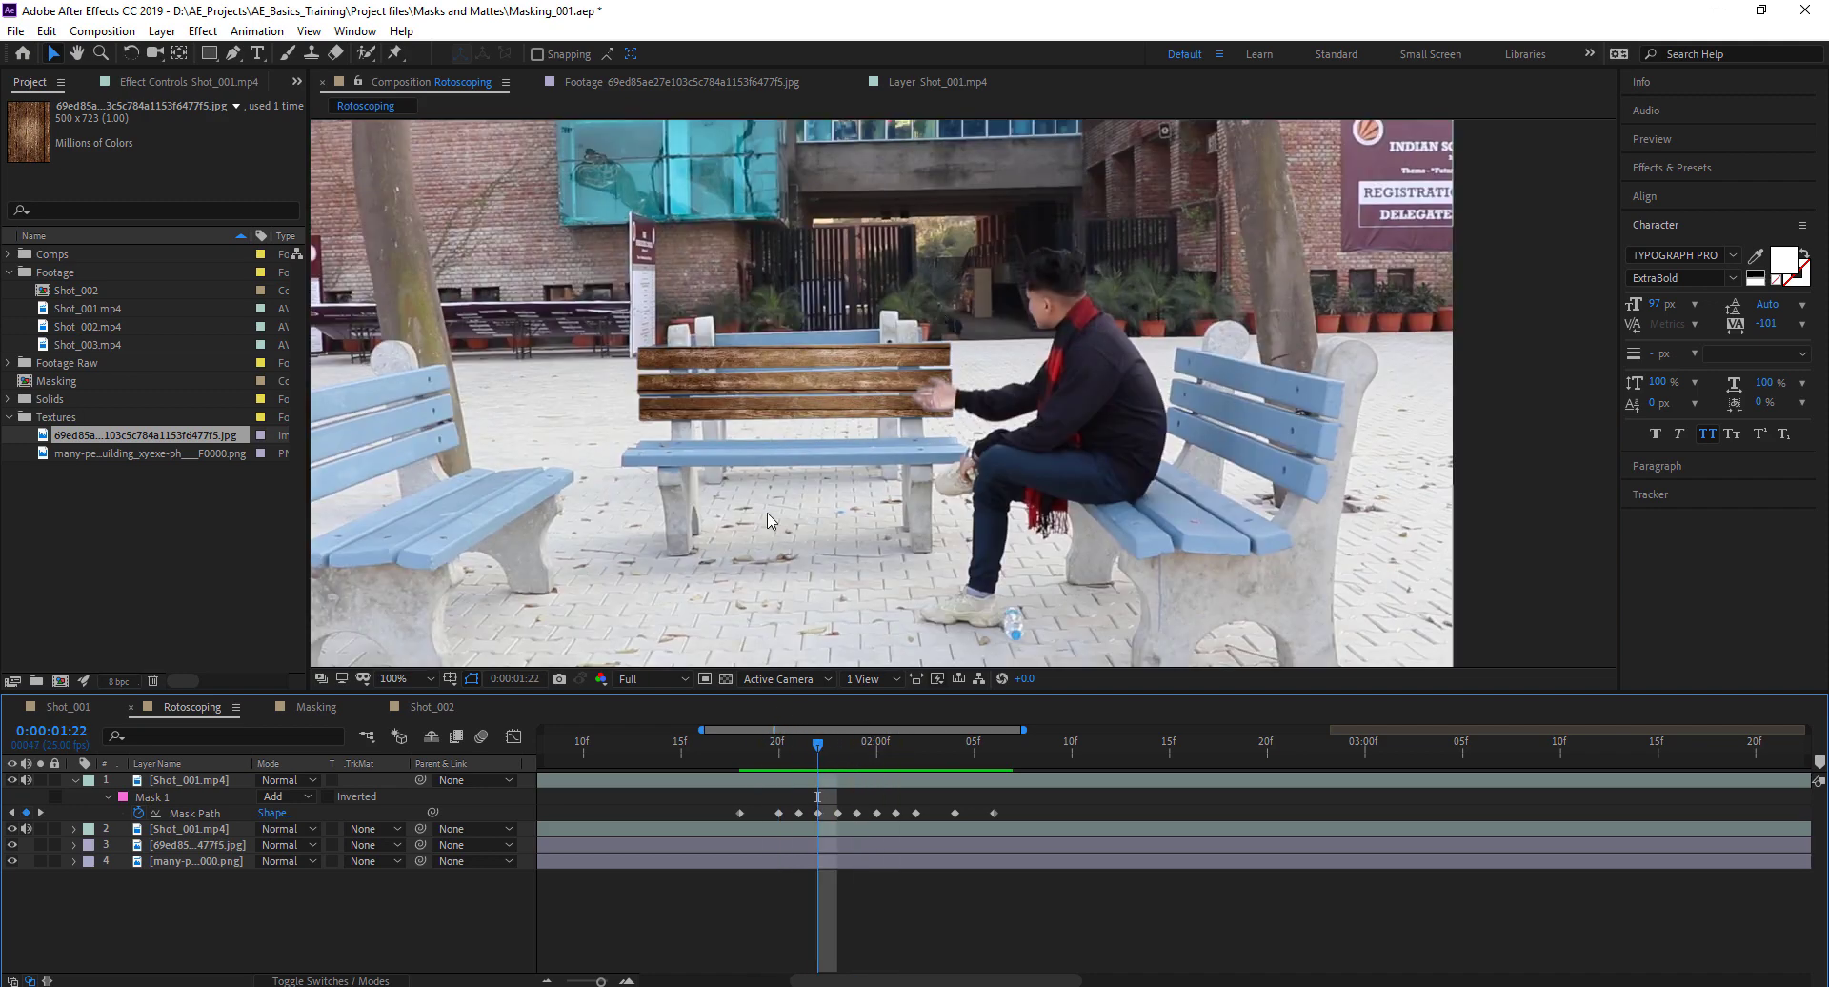
left_click_drag(769, 516, 896, 531)
left_click_drag(790, 750, 844, 793)
key("space")
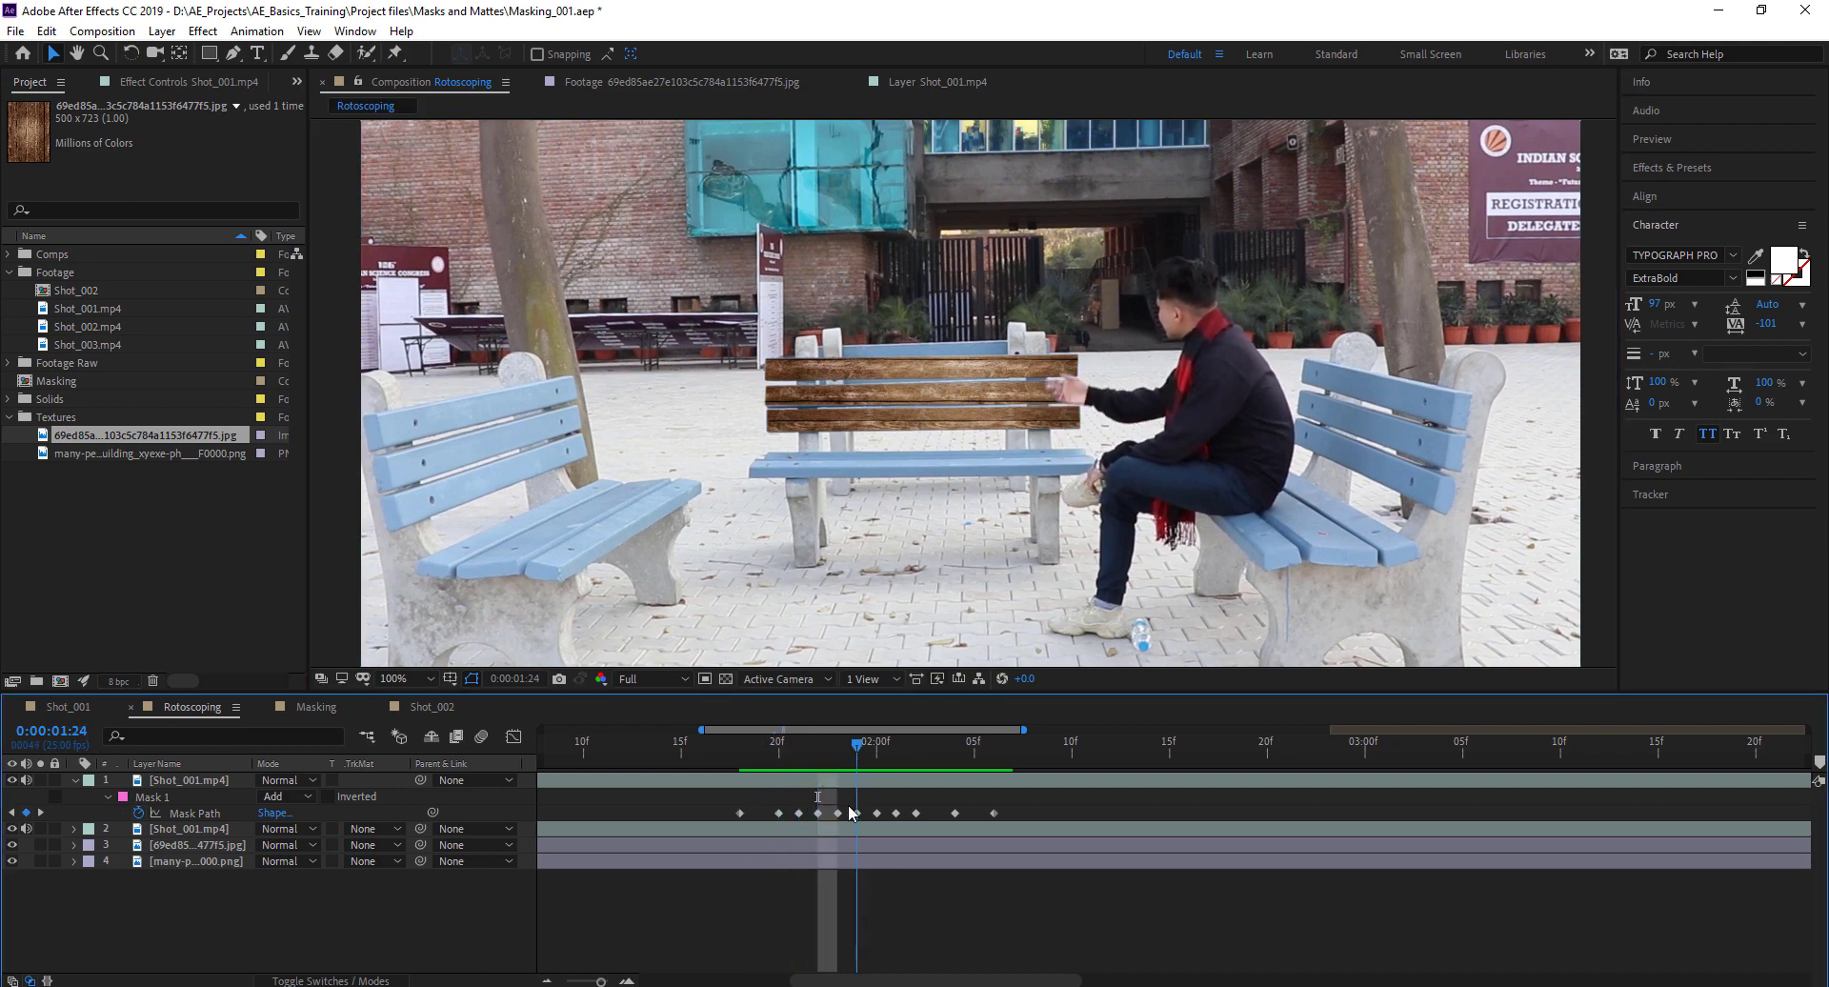
key("space")
key("Page_Down")
key("Page_Up")
key("Page_Up")
key("Page_Up")
key("Page_Up")
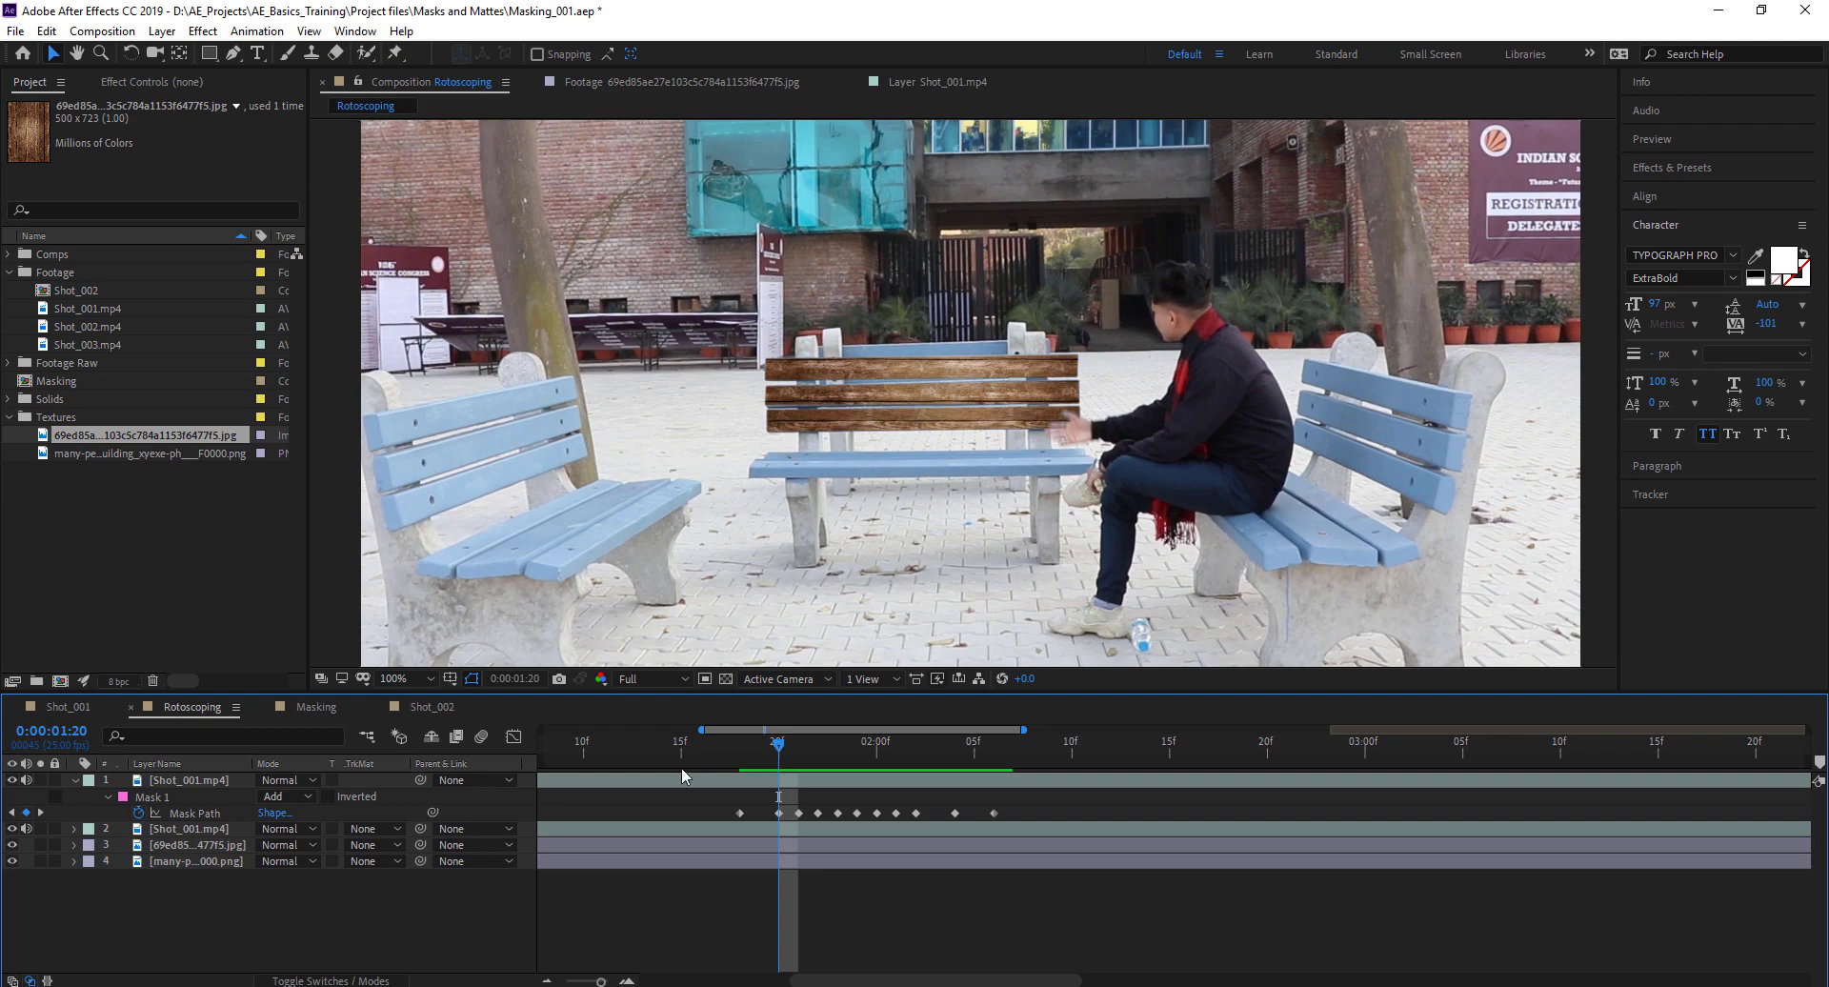
Switch to the Shot_001 composition and scrub through the three-person composite
left_click(77, 706)
left_click_drag(854, 744, 1132, 753)
left_click_drag(1019, 791, 1083, 801)
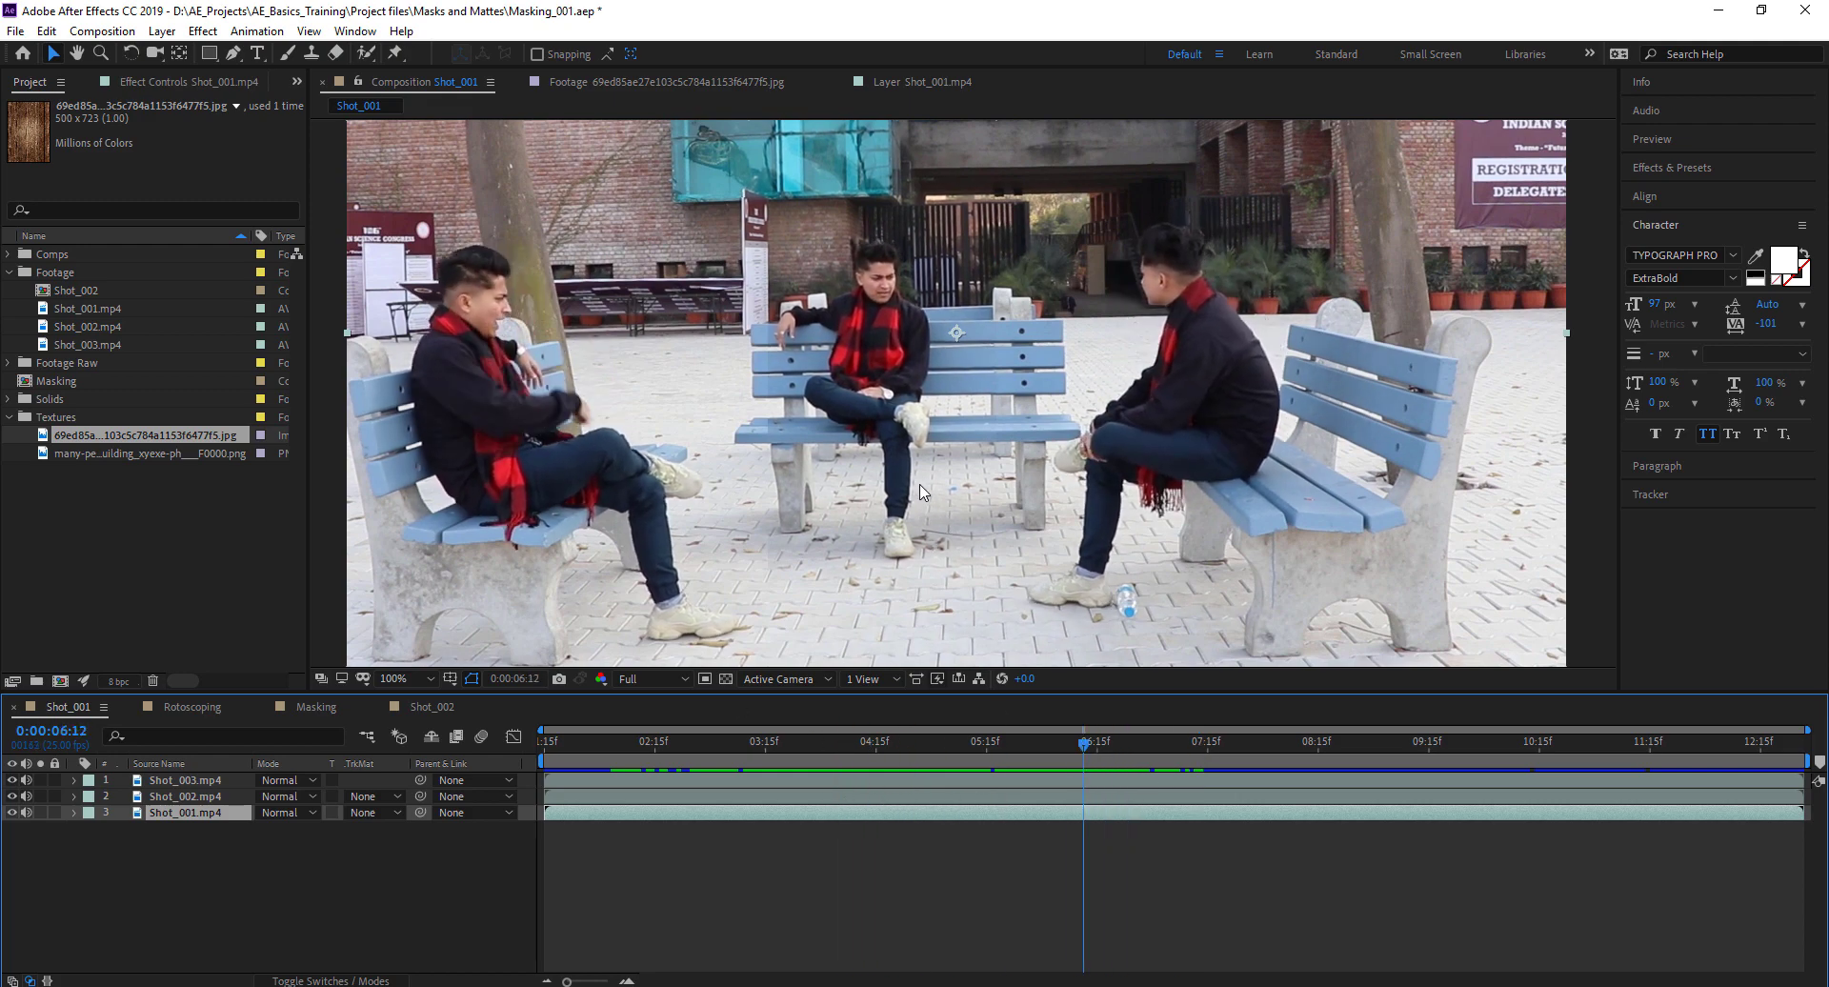
Collapse the Textures and Footage folders in the Project panel and scrub back through Shot_001
left_click(12, 418)
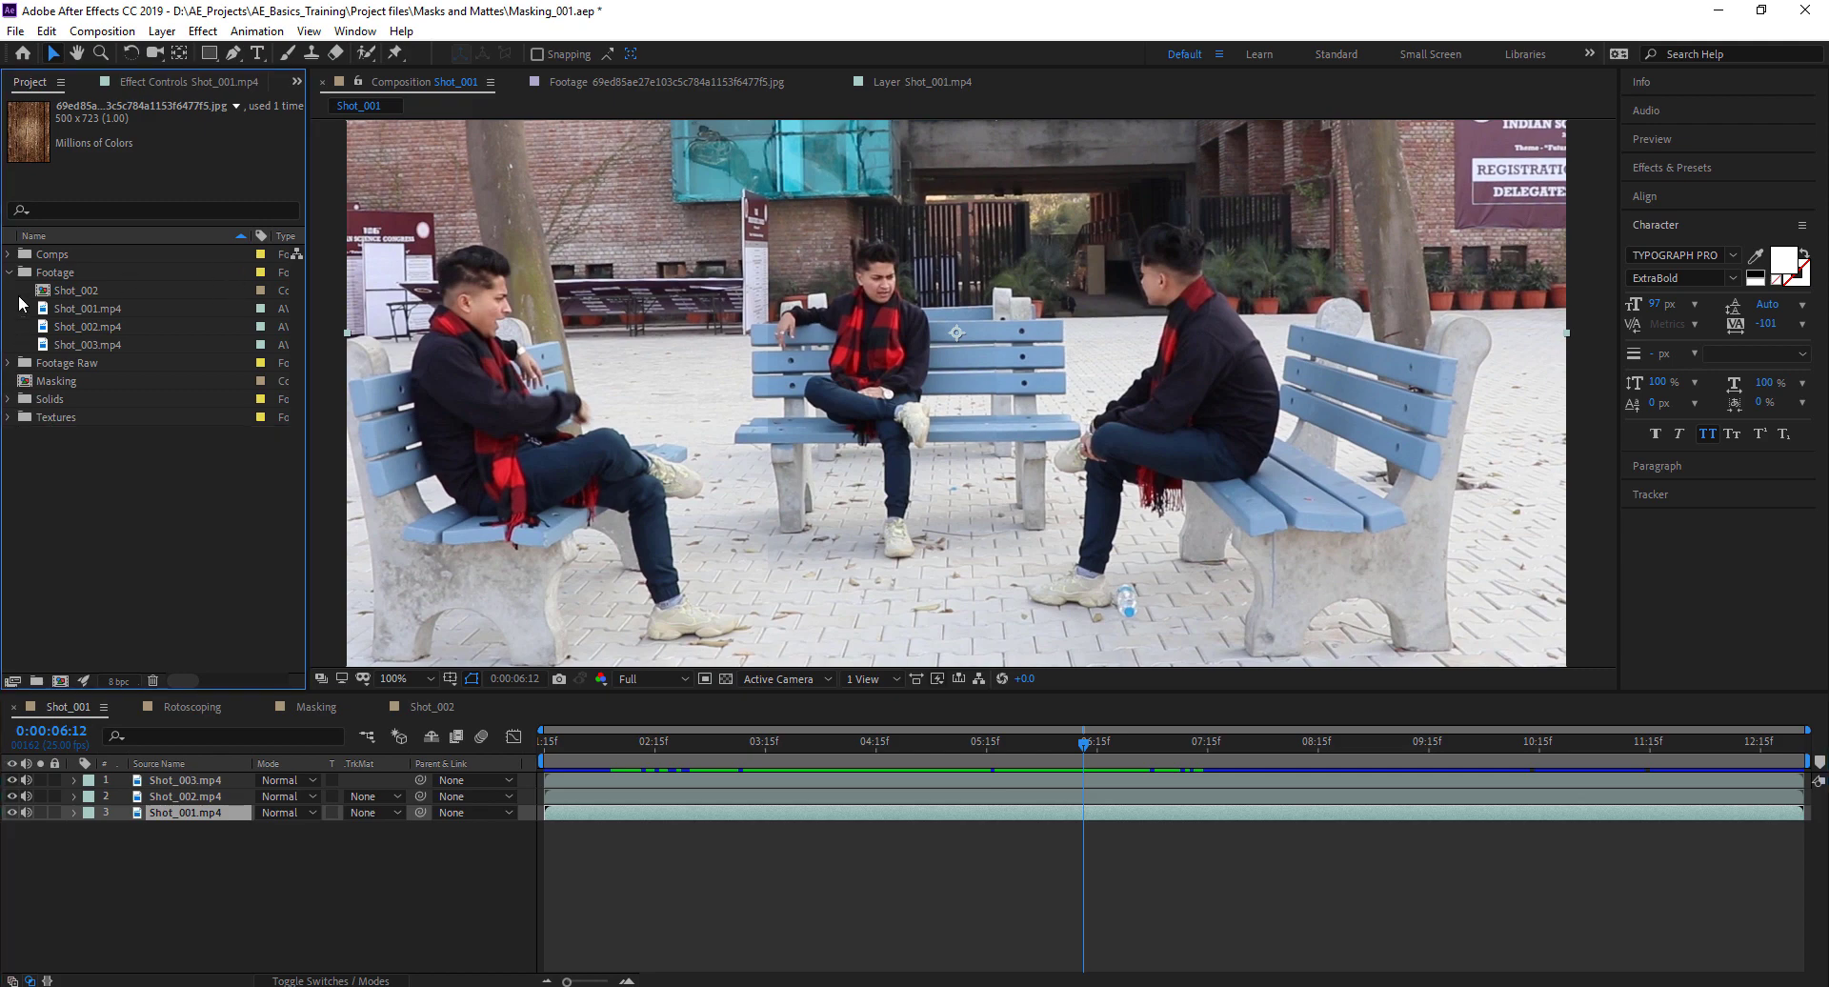
left_click(11, 273)
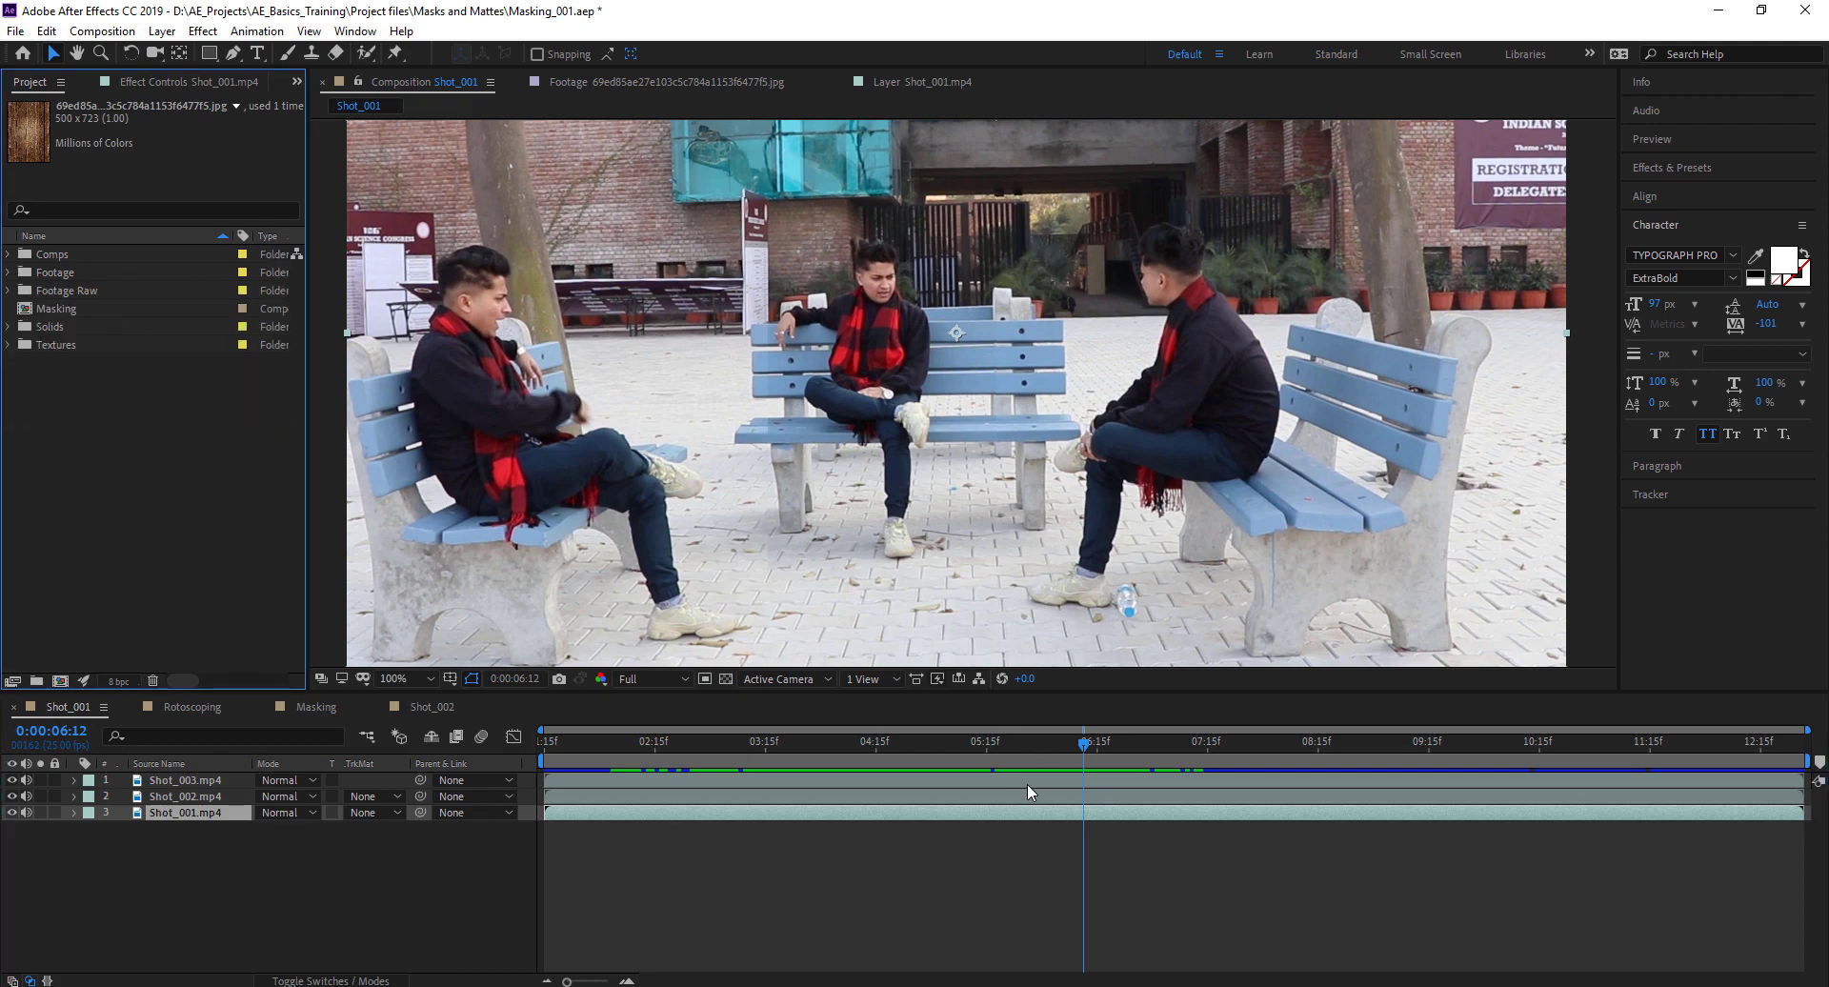
left_click_drag(1060, 761, 991, 755)
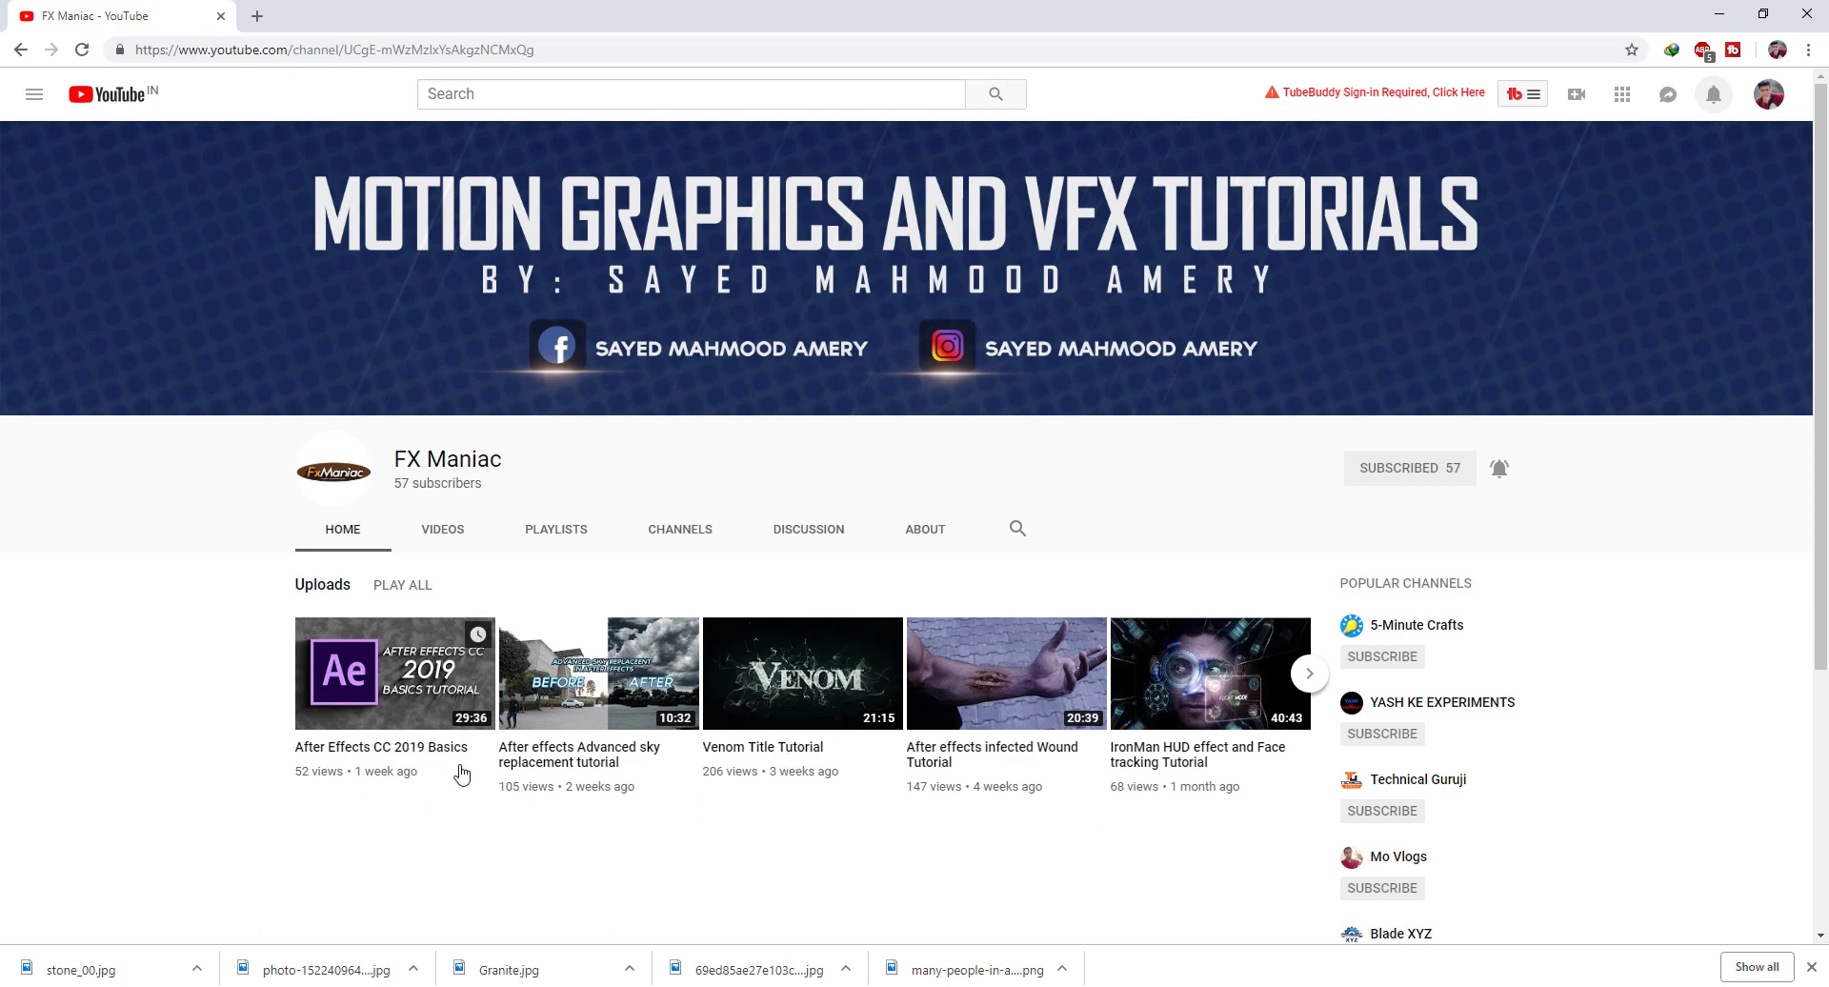
Scroll through the channel's tutorial list, then scrub Shot_001 forward to 0:00:05:03
scroll(777, 805, "down", 1)
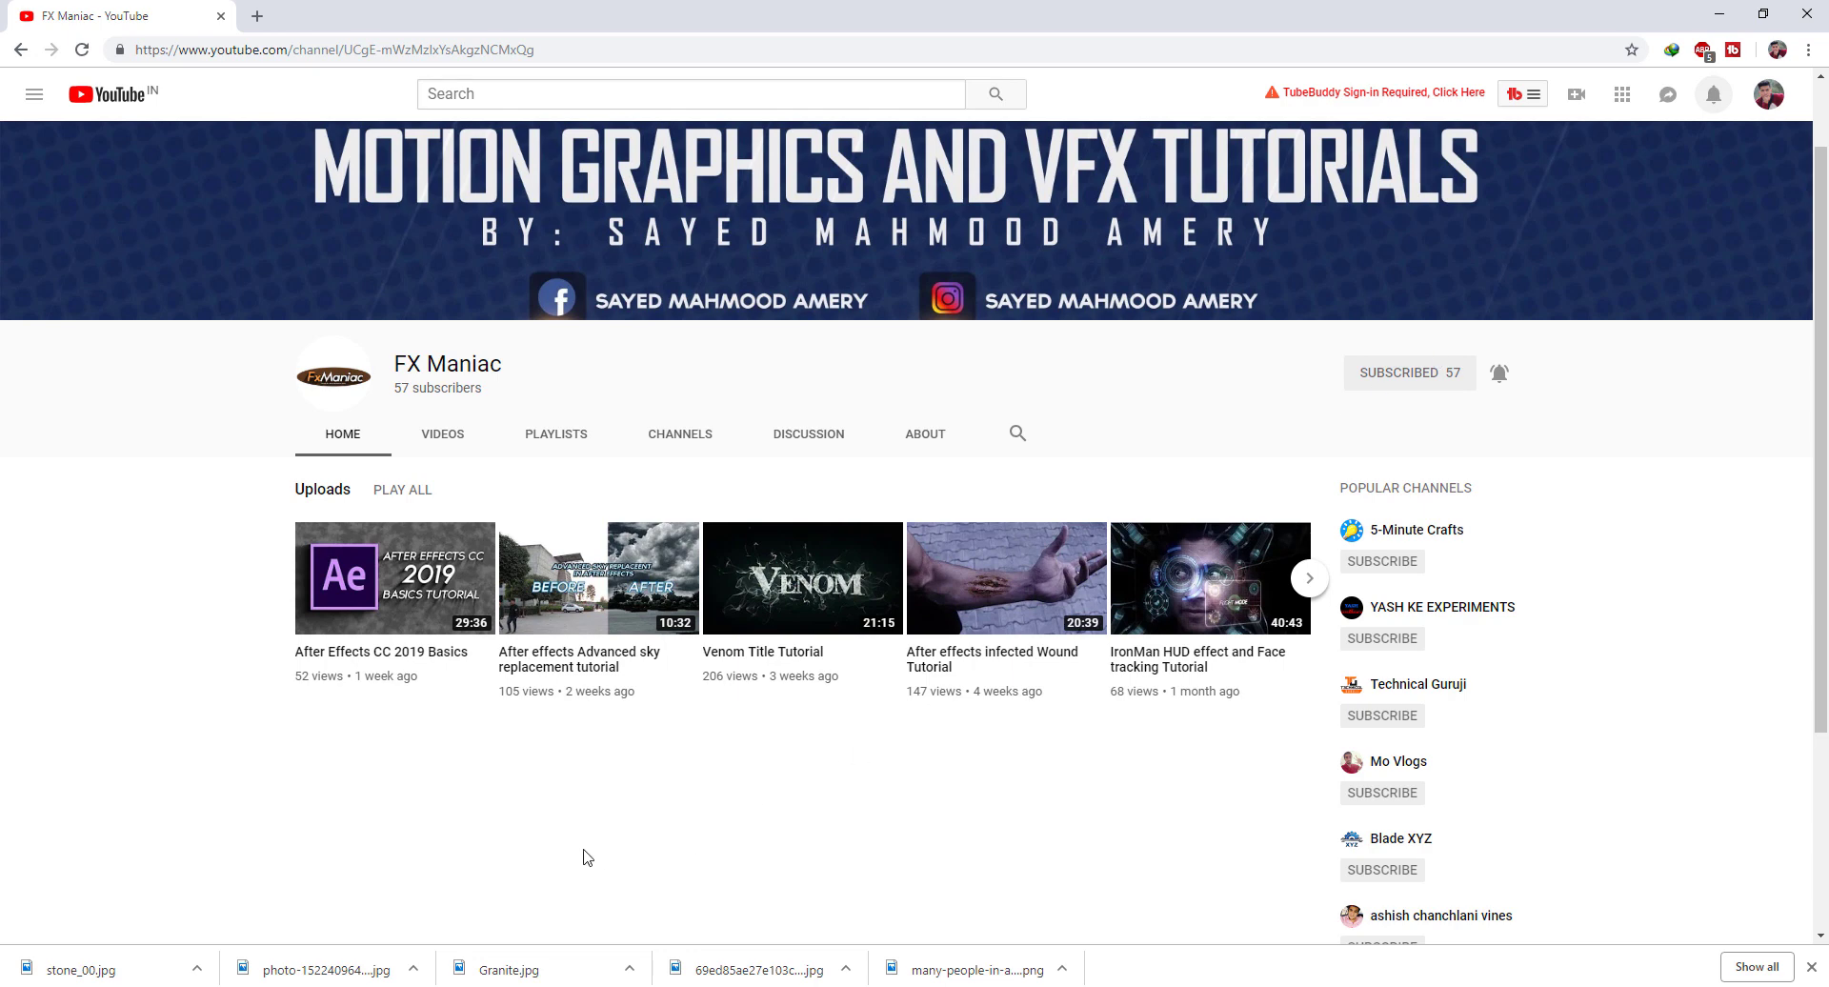
scroll(592, 848, "up", 1)
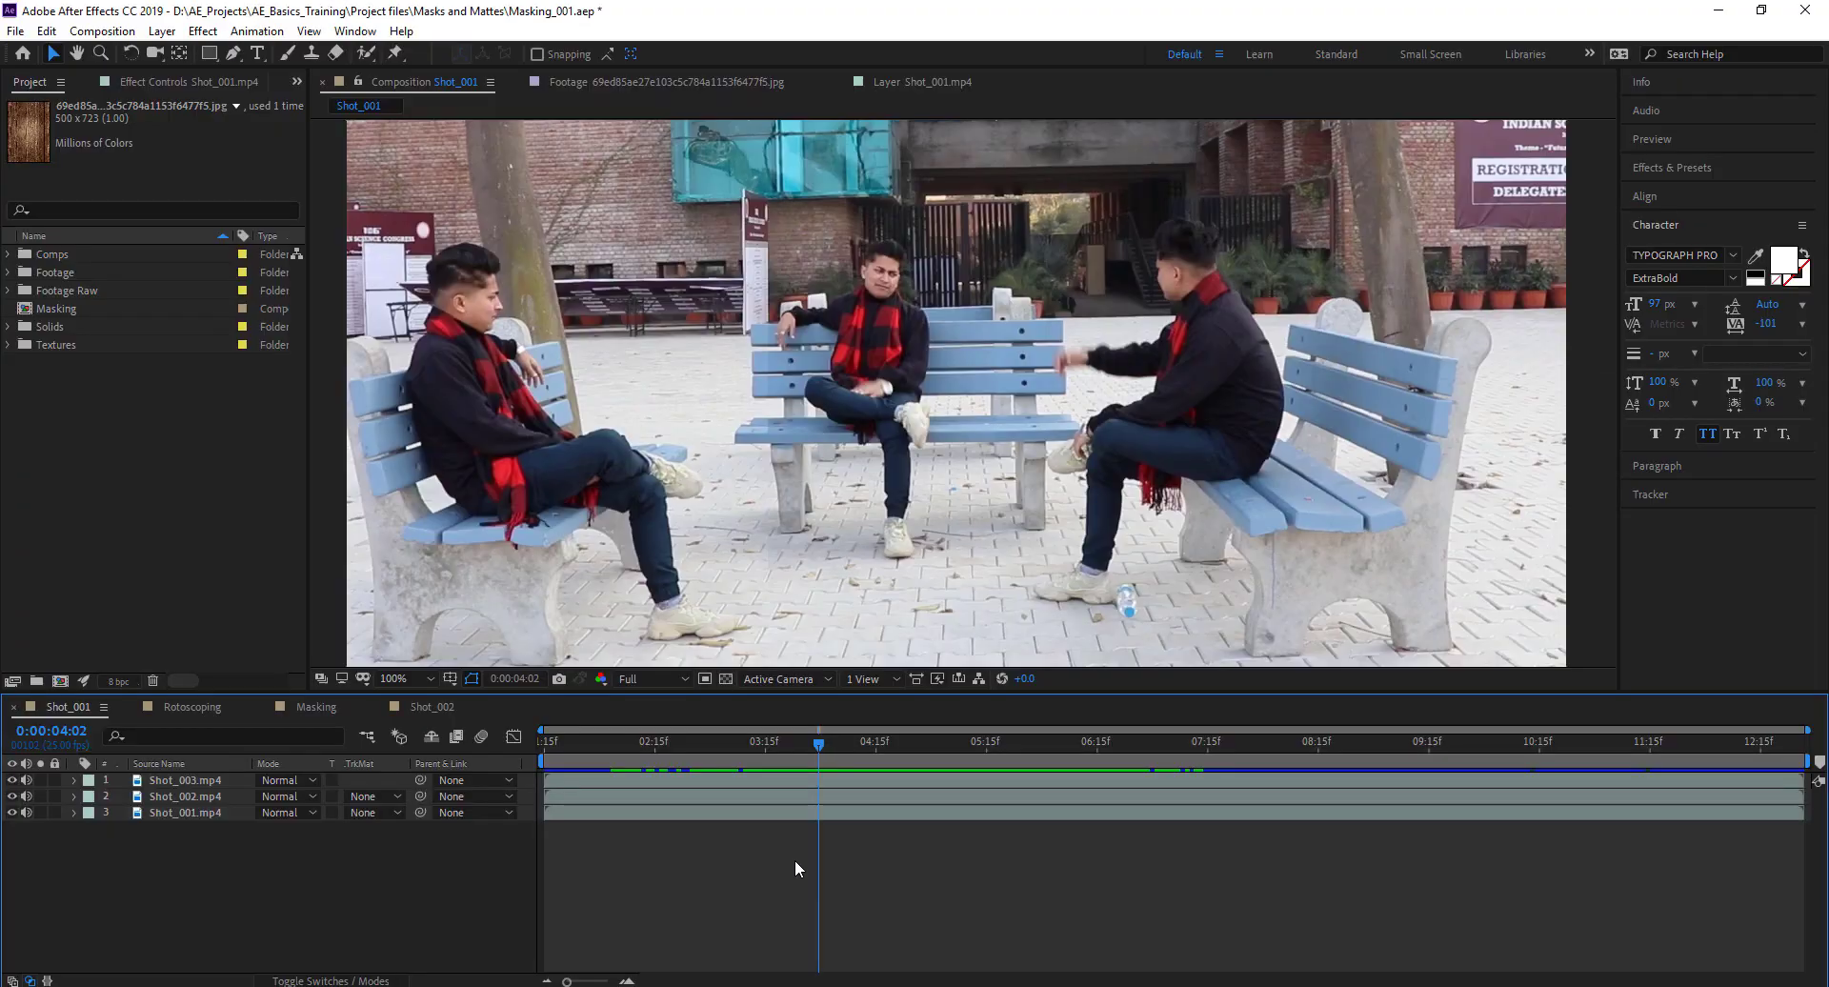
left_click_drag(820, 751, 934, 757)
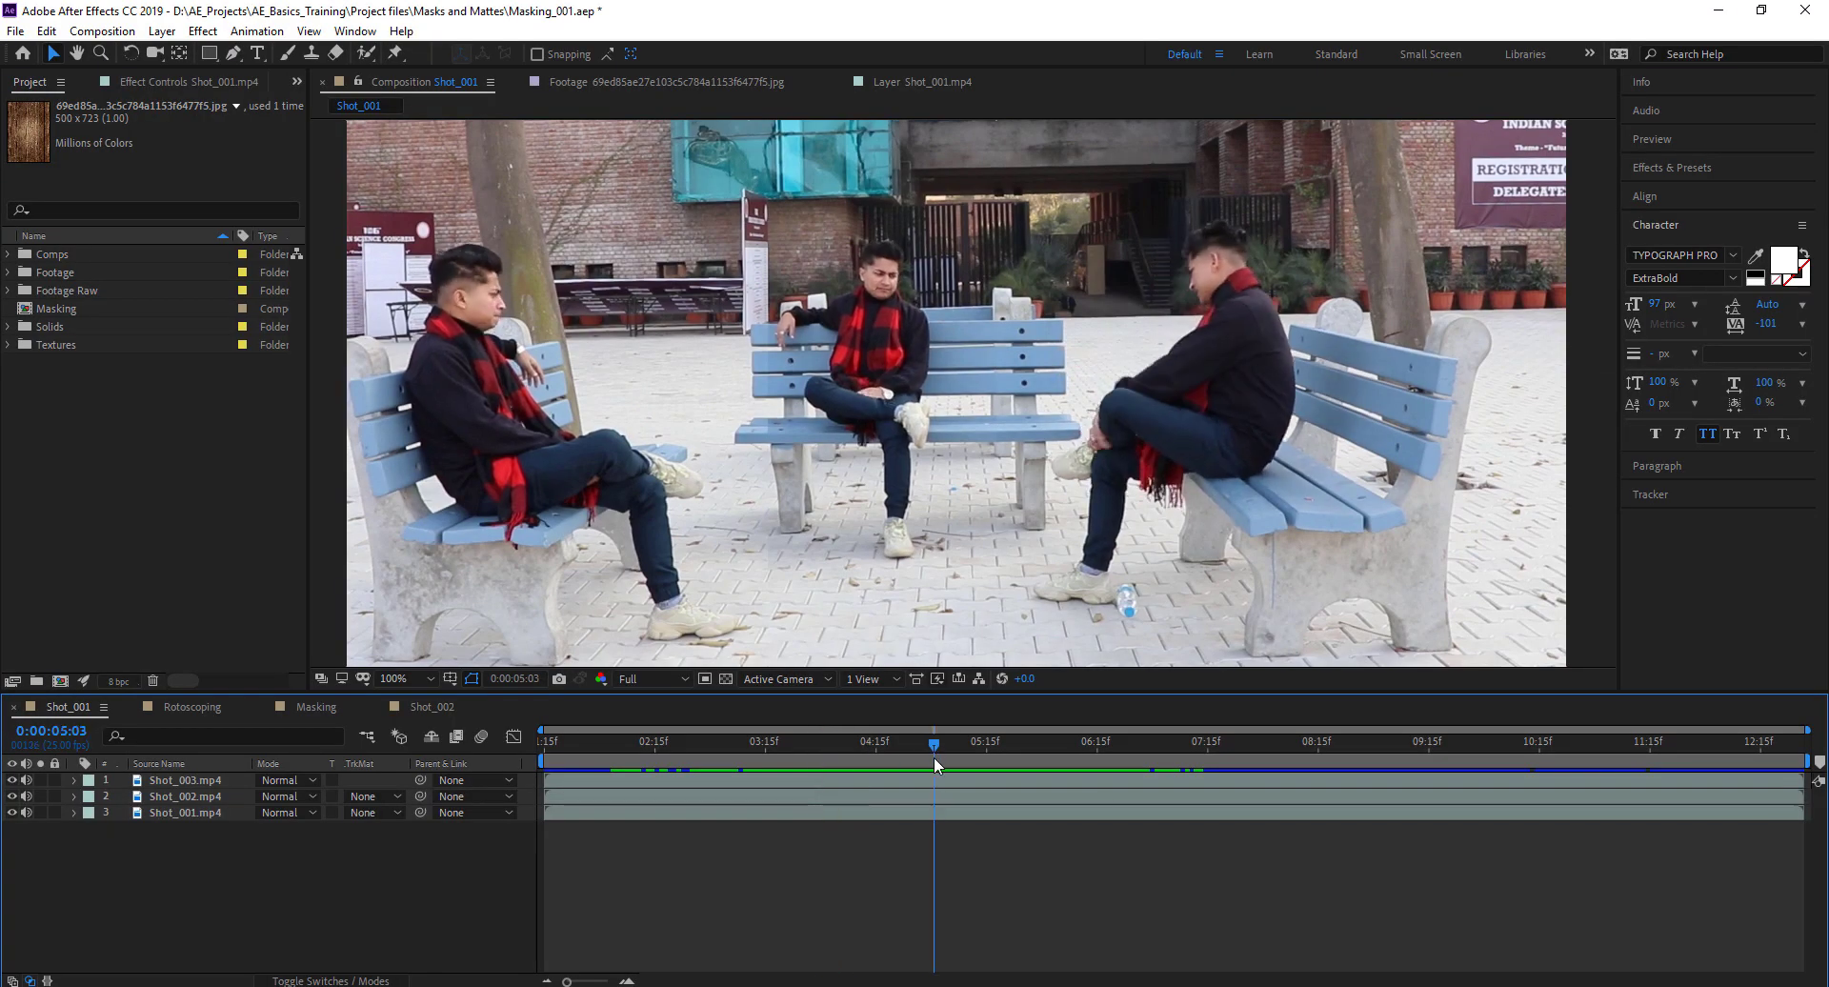